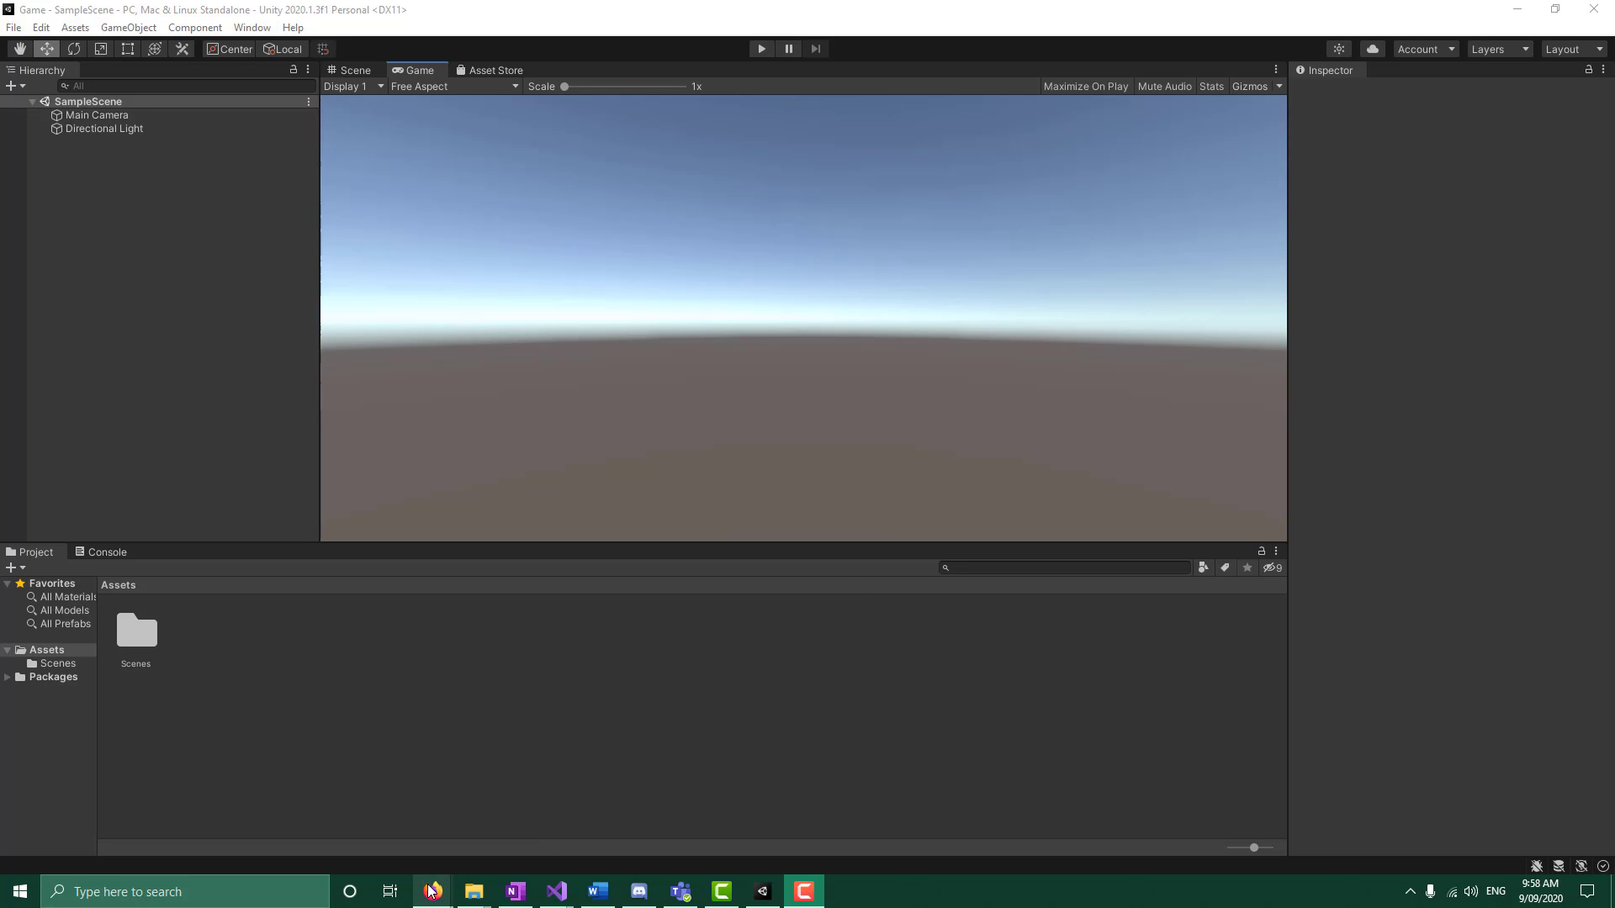
Switch to Firefox and look through the Brackeys "How to make a Video Game" YouTube playlist from first to last episode
mouse_move(438, 896)
left_click(560, 817)
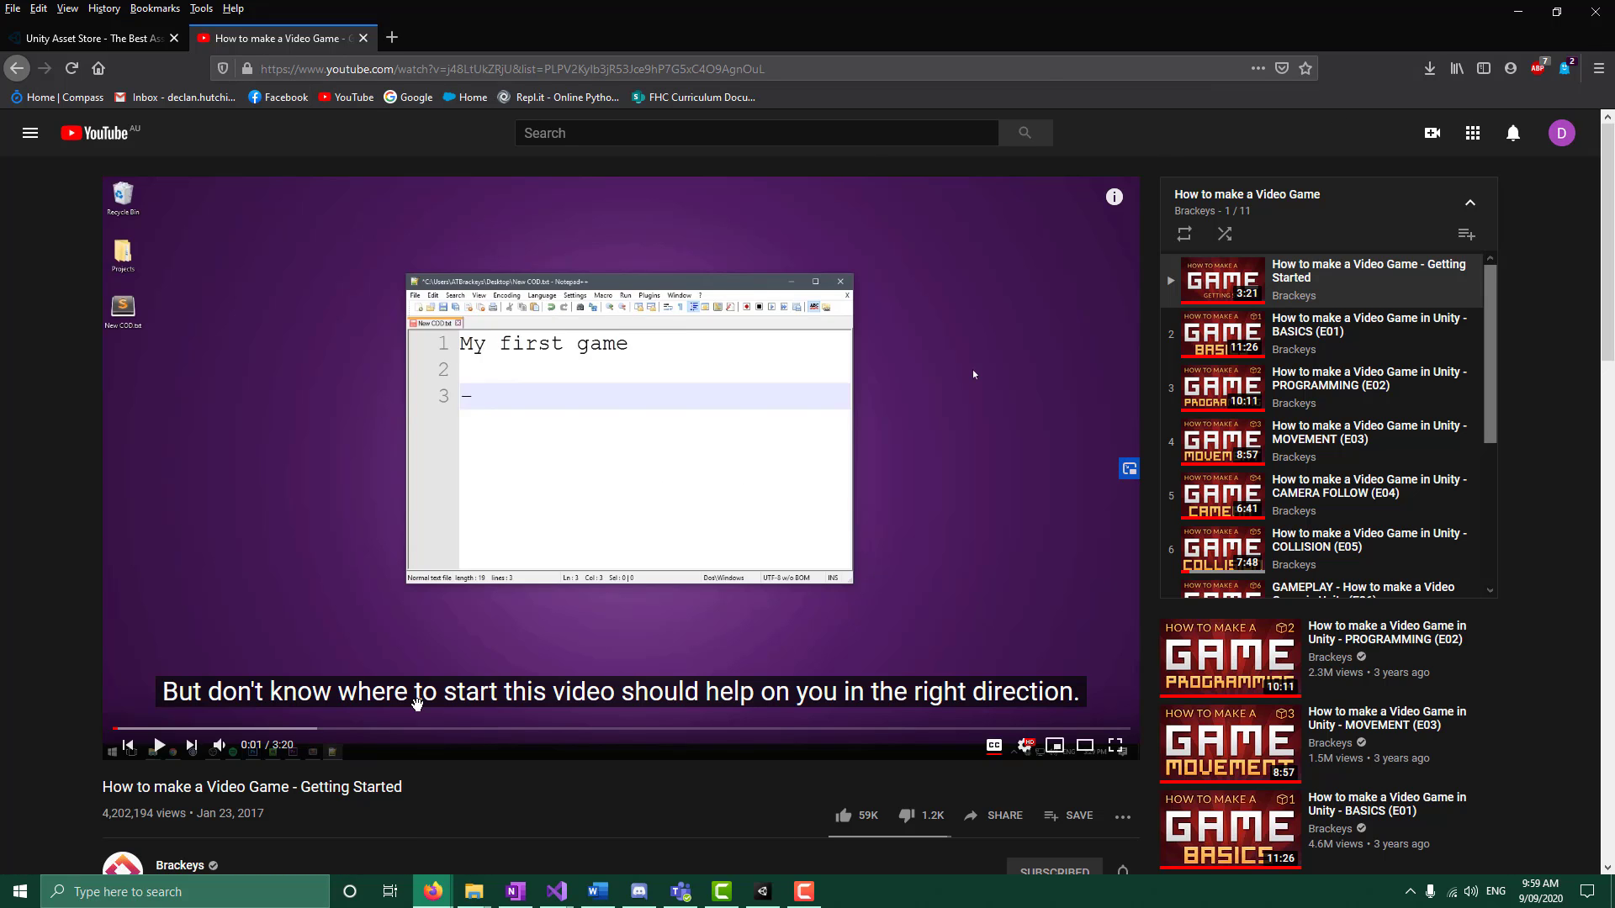
scroll(370, 689, "down", 1)
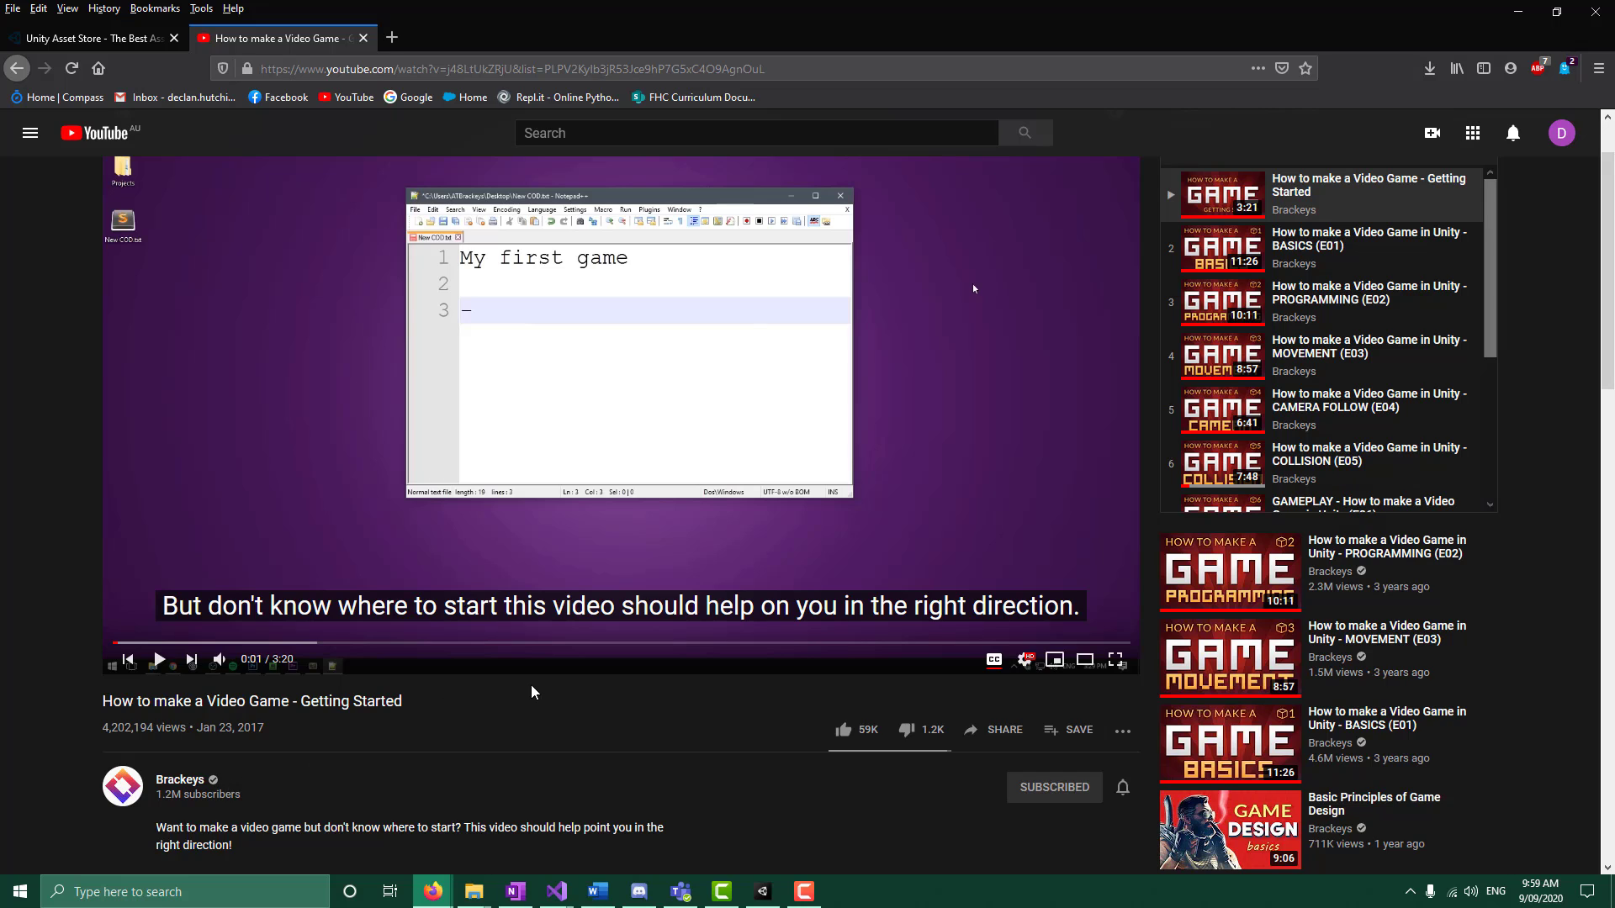
scroll(525, 677, "up", 2)
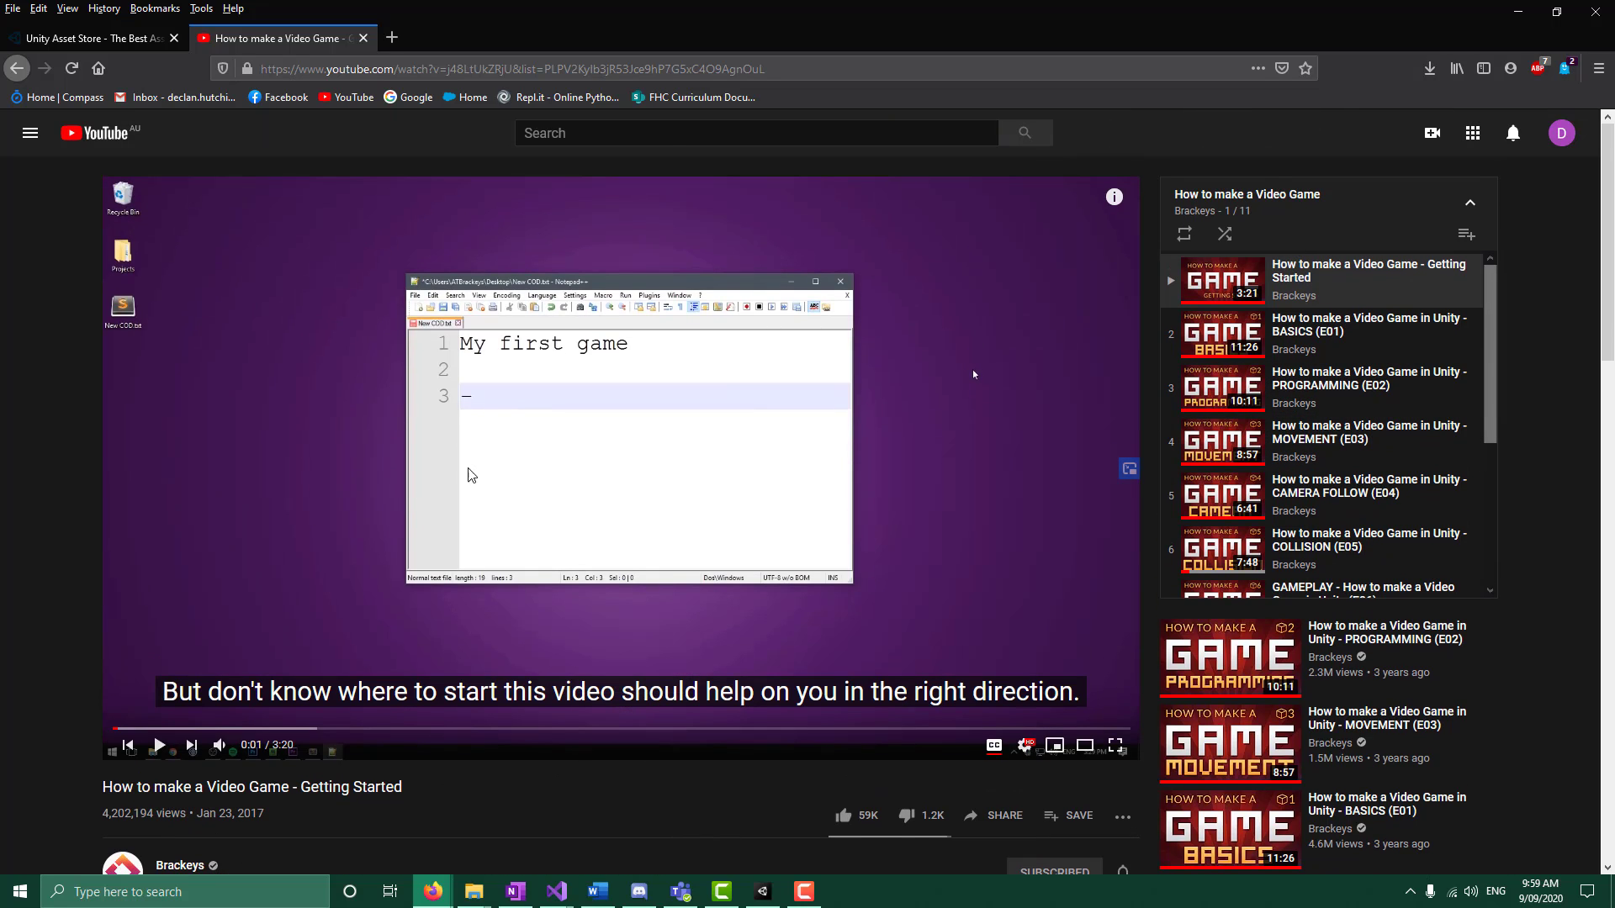
scroll(1384, 461, "down", 3)
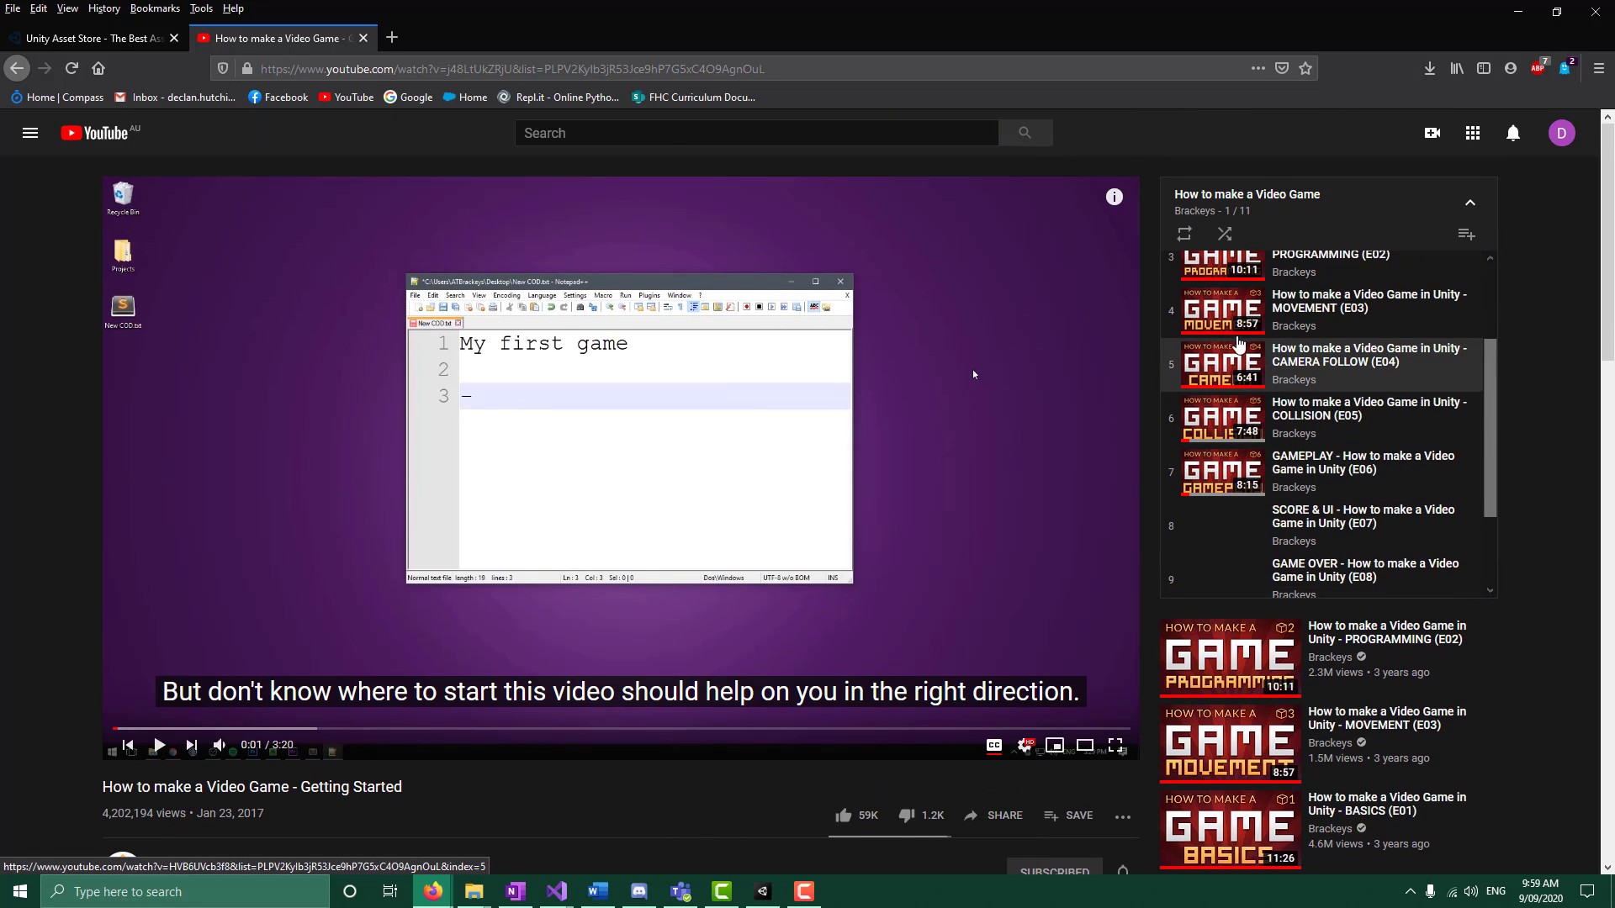
scroll(1359, 443, "down", 3)
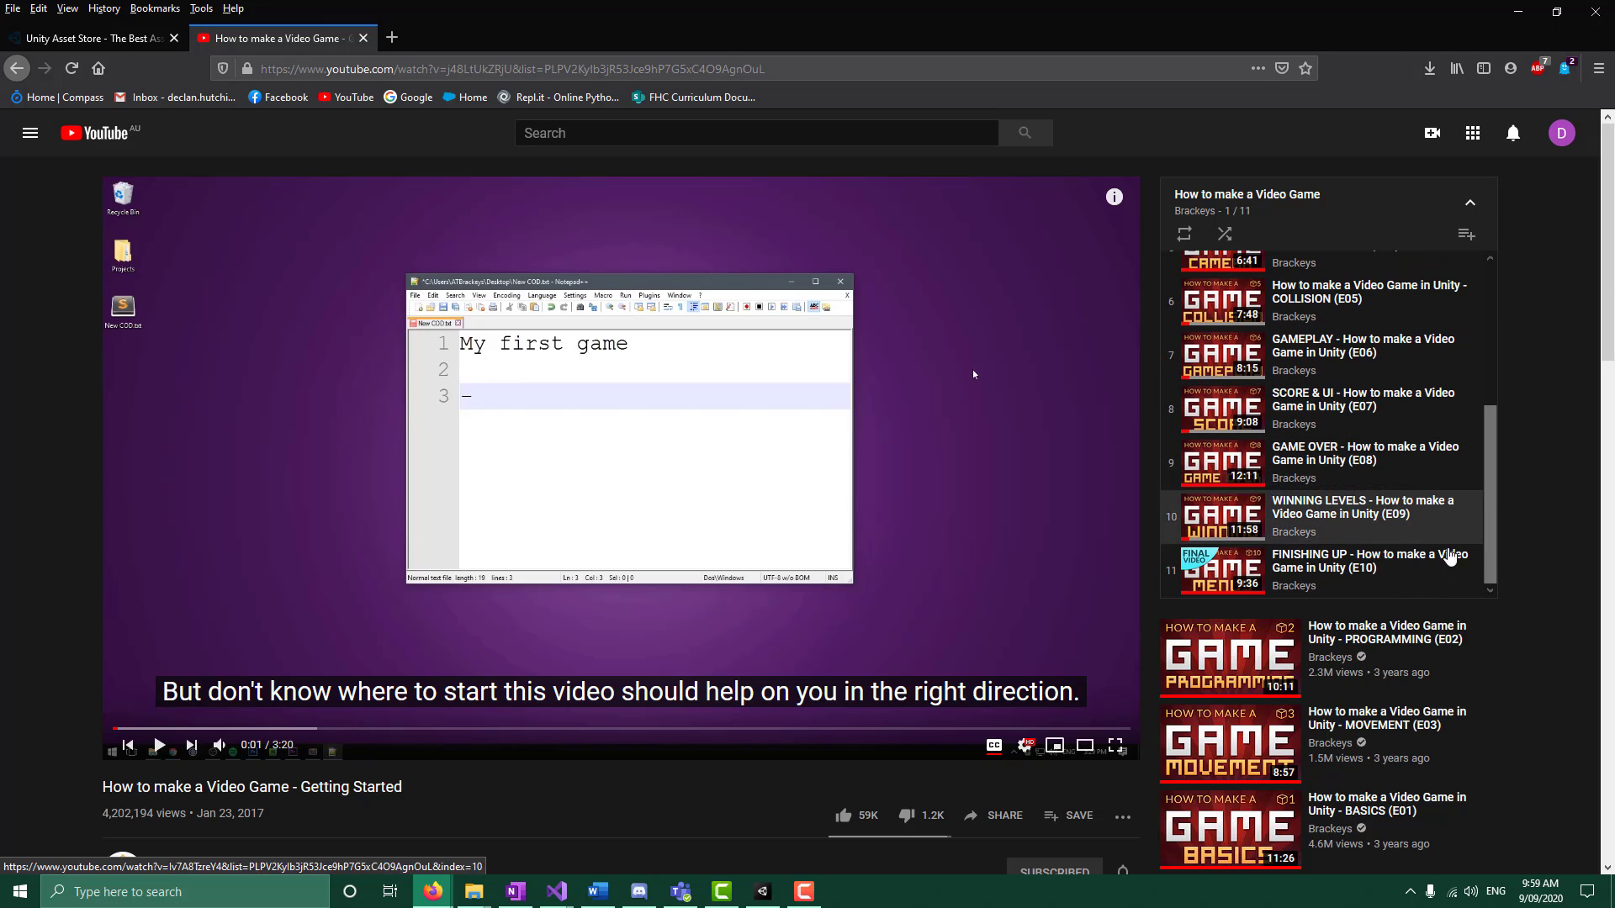
scroll(1429, 538, "up", 8)
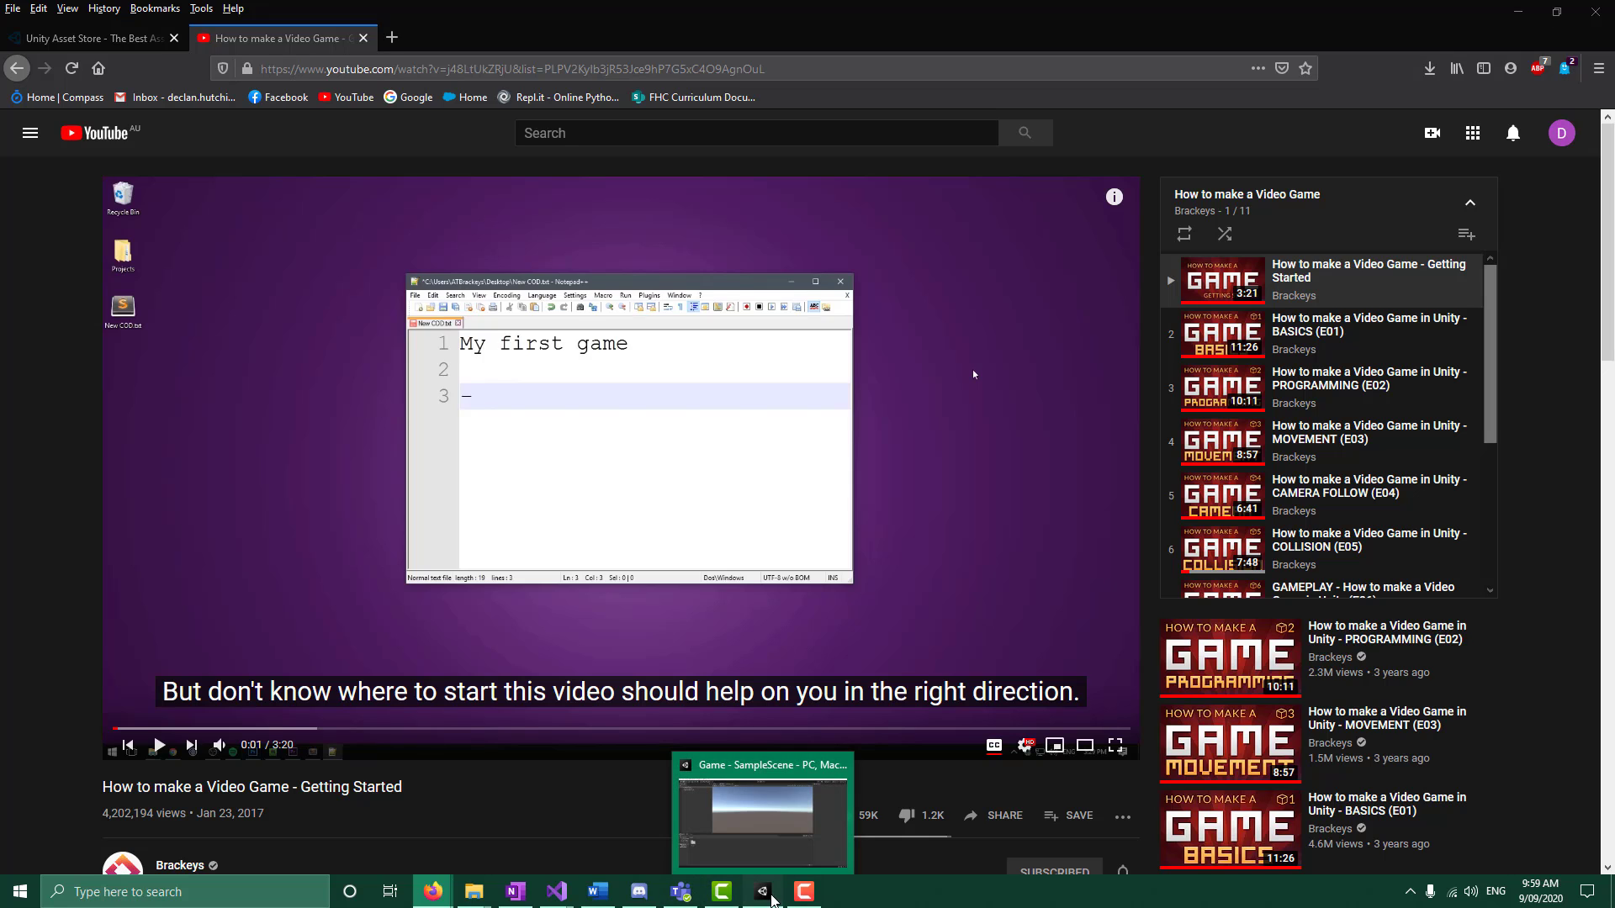
Switch back to Unity and bring up its Asset Store view
left_click(763, 892)
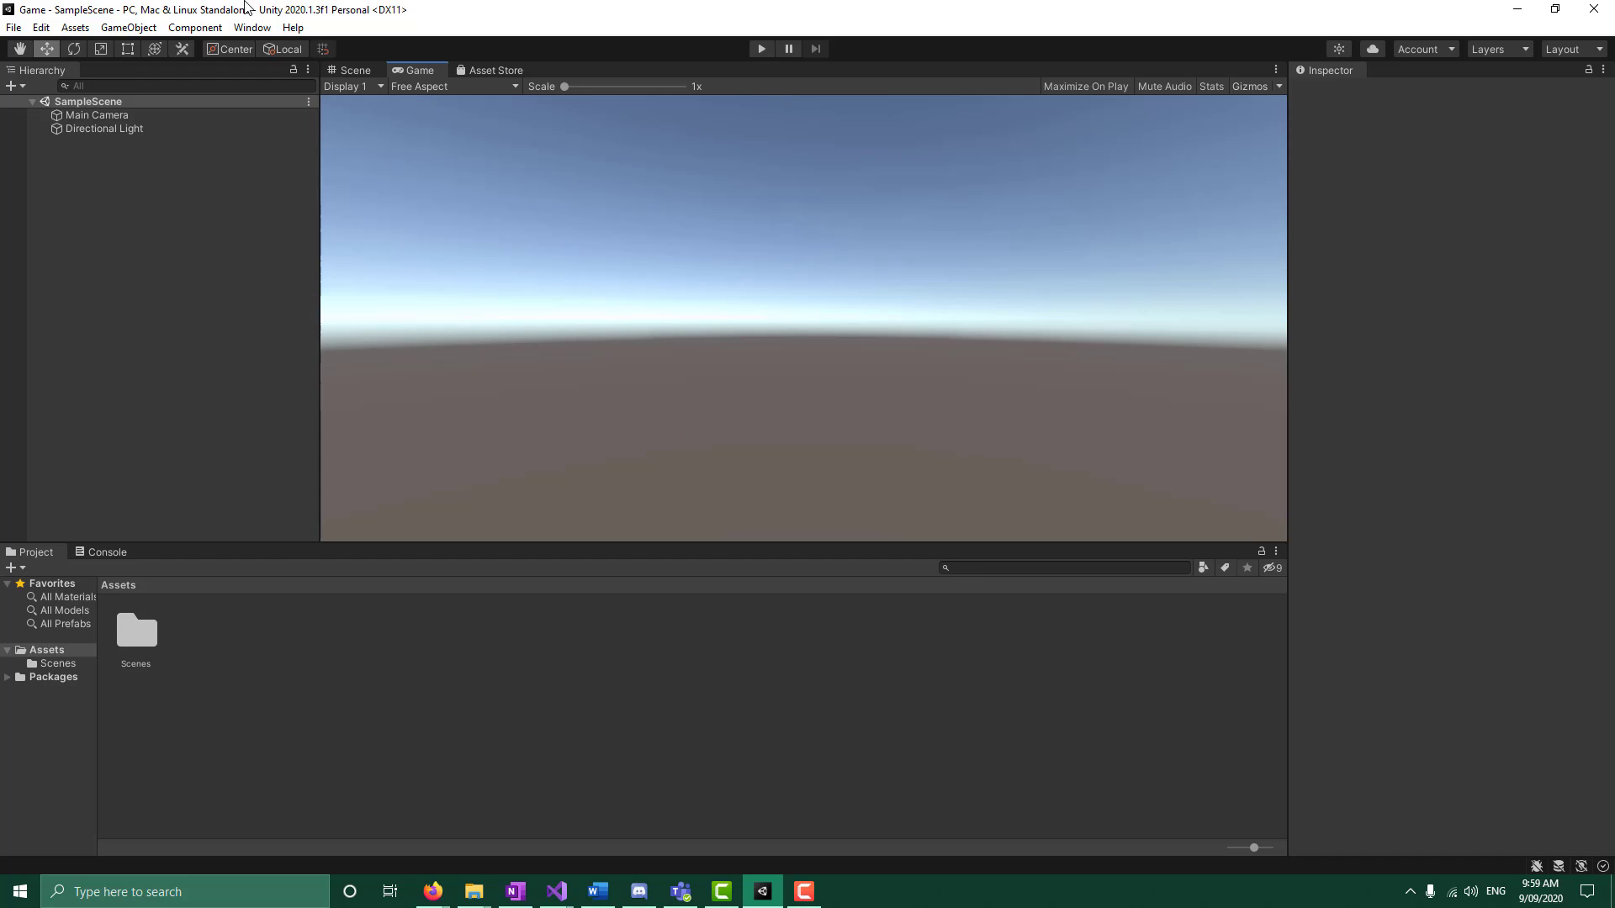
left_click(252, 28)
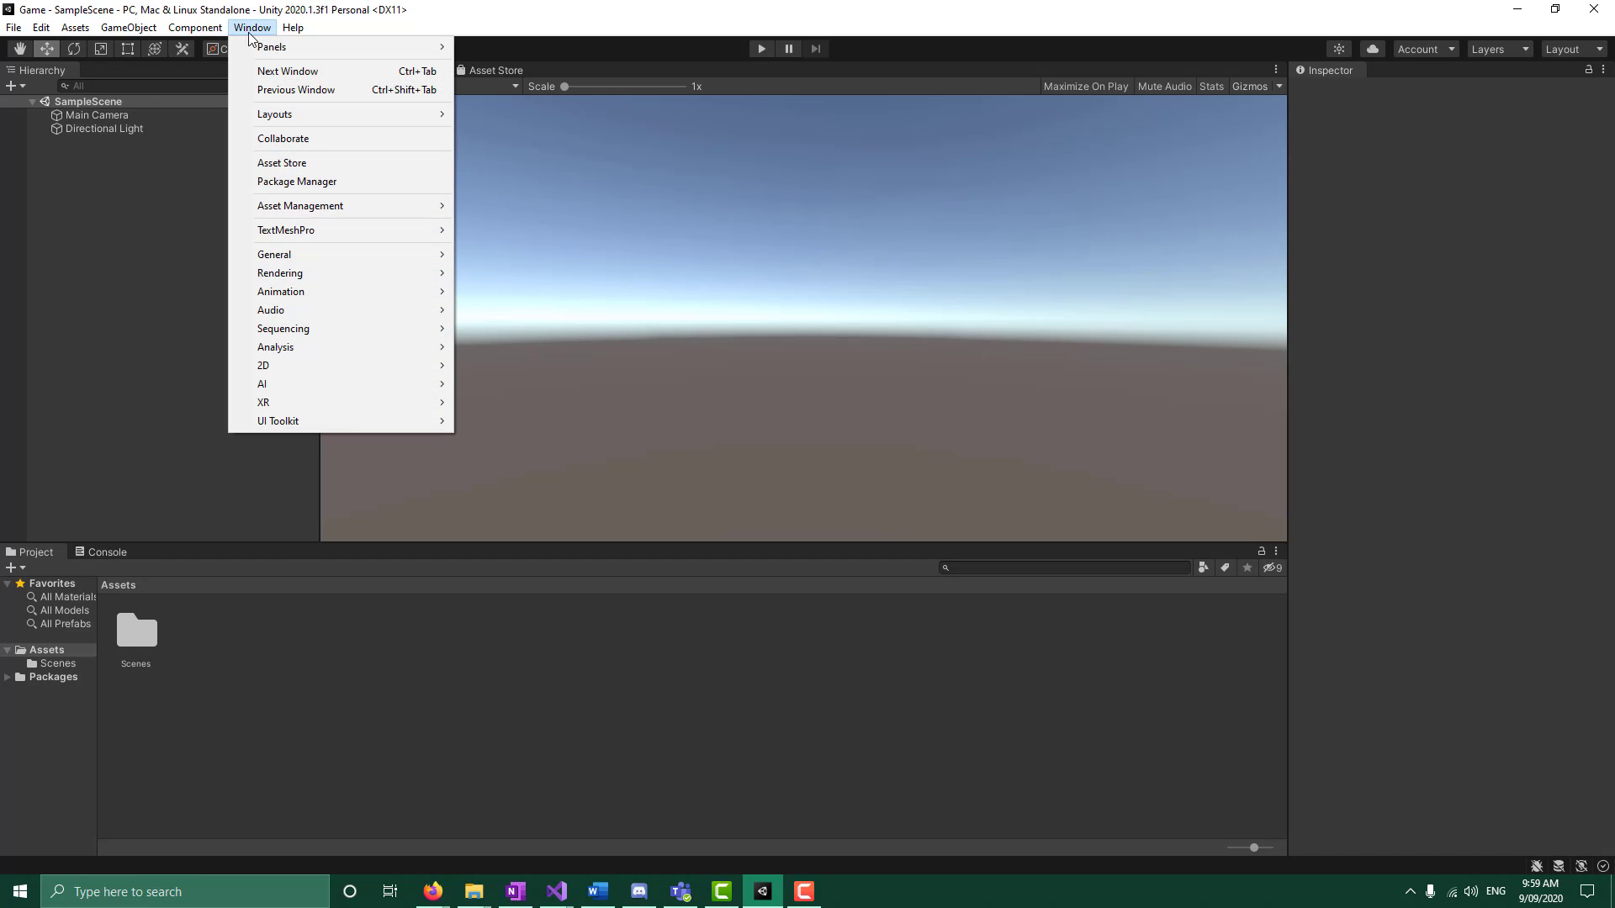
left_click(483, 69)
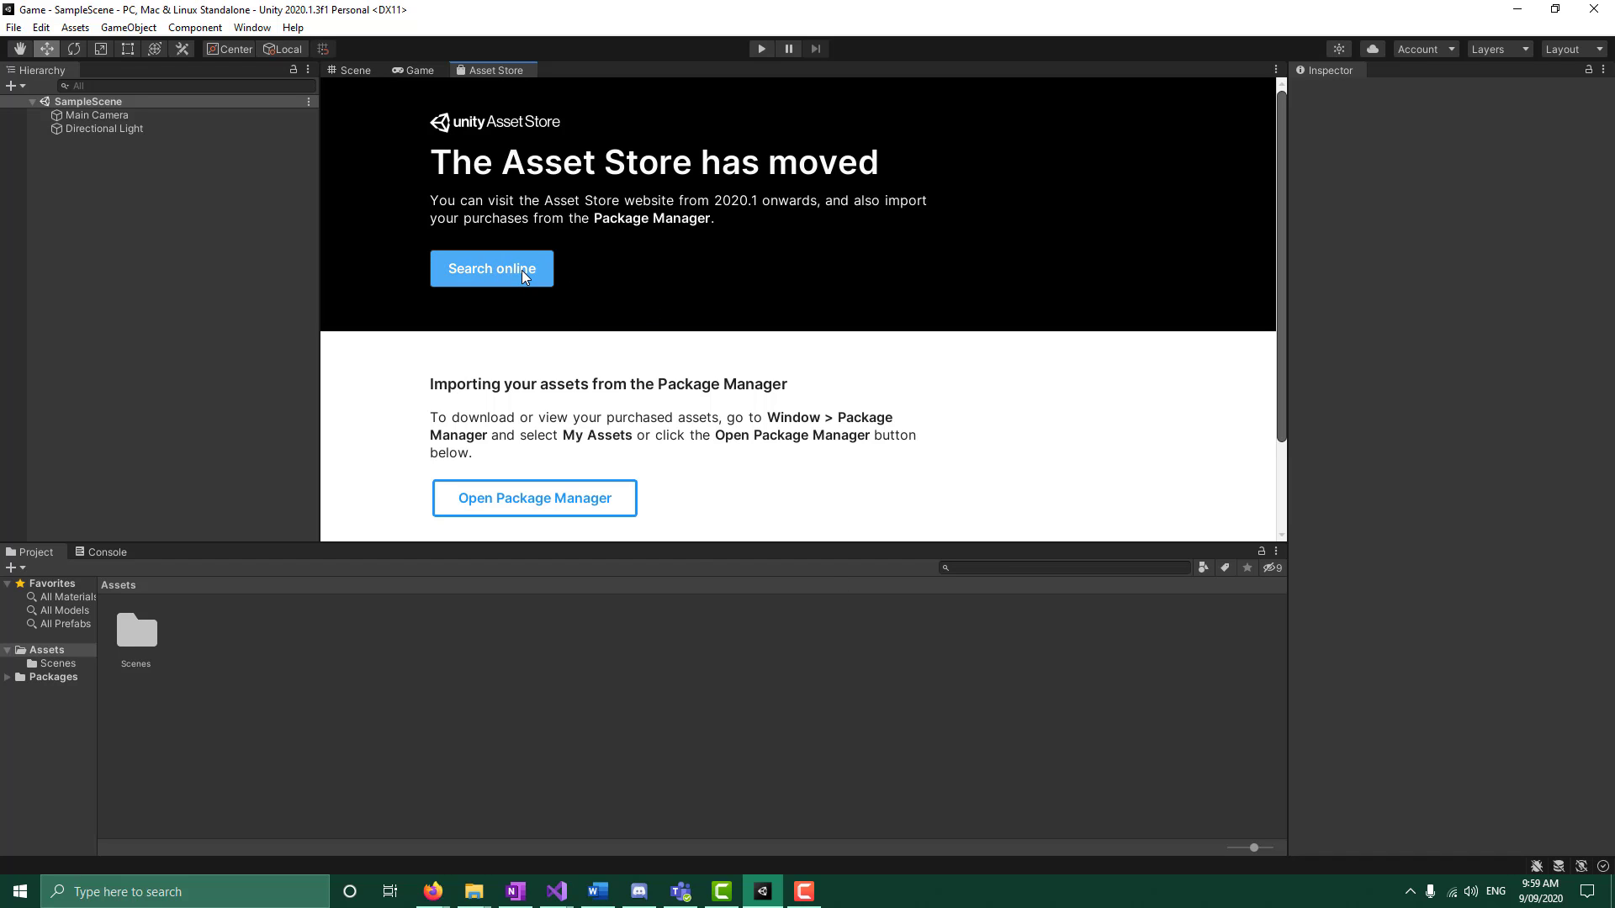
Switch to the Unity Asset Store website in Firefox and filter the listing to free assets in the 3D category
mouse_move(432, 890)
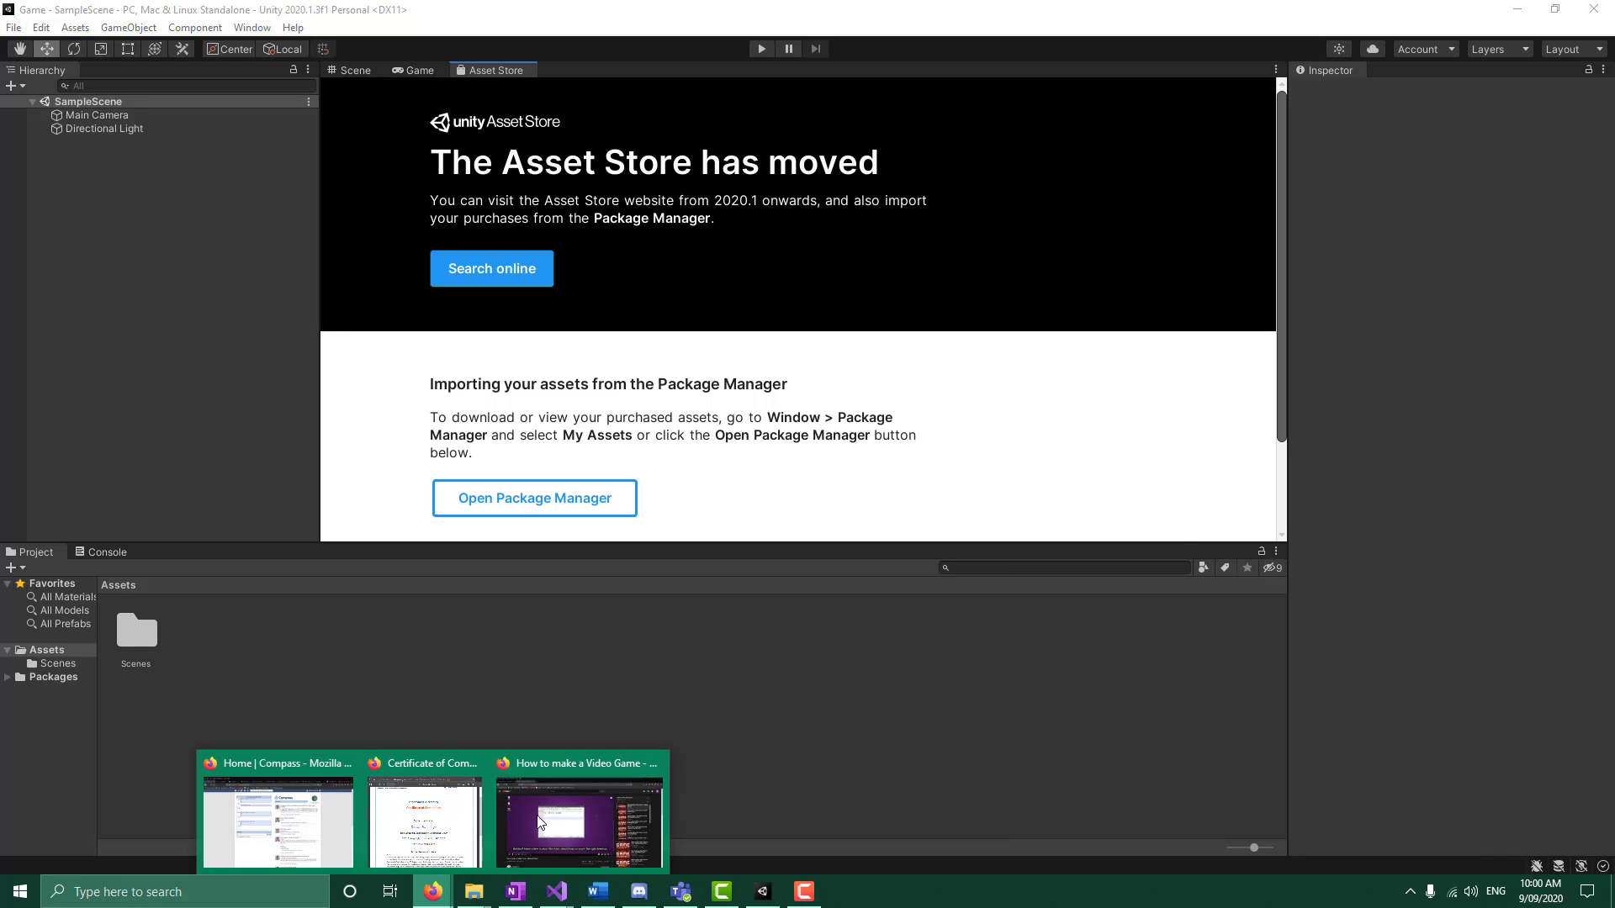
left_click(580, 820)
left_click(117, 42)
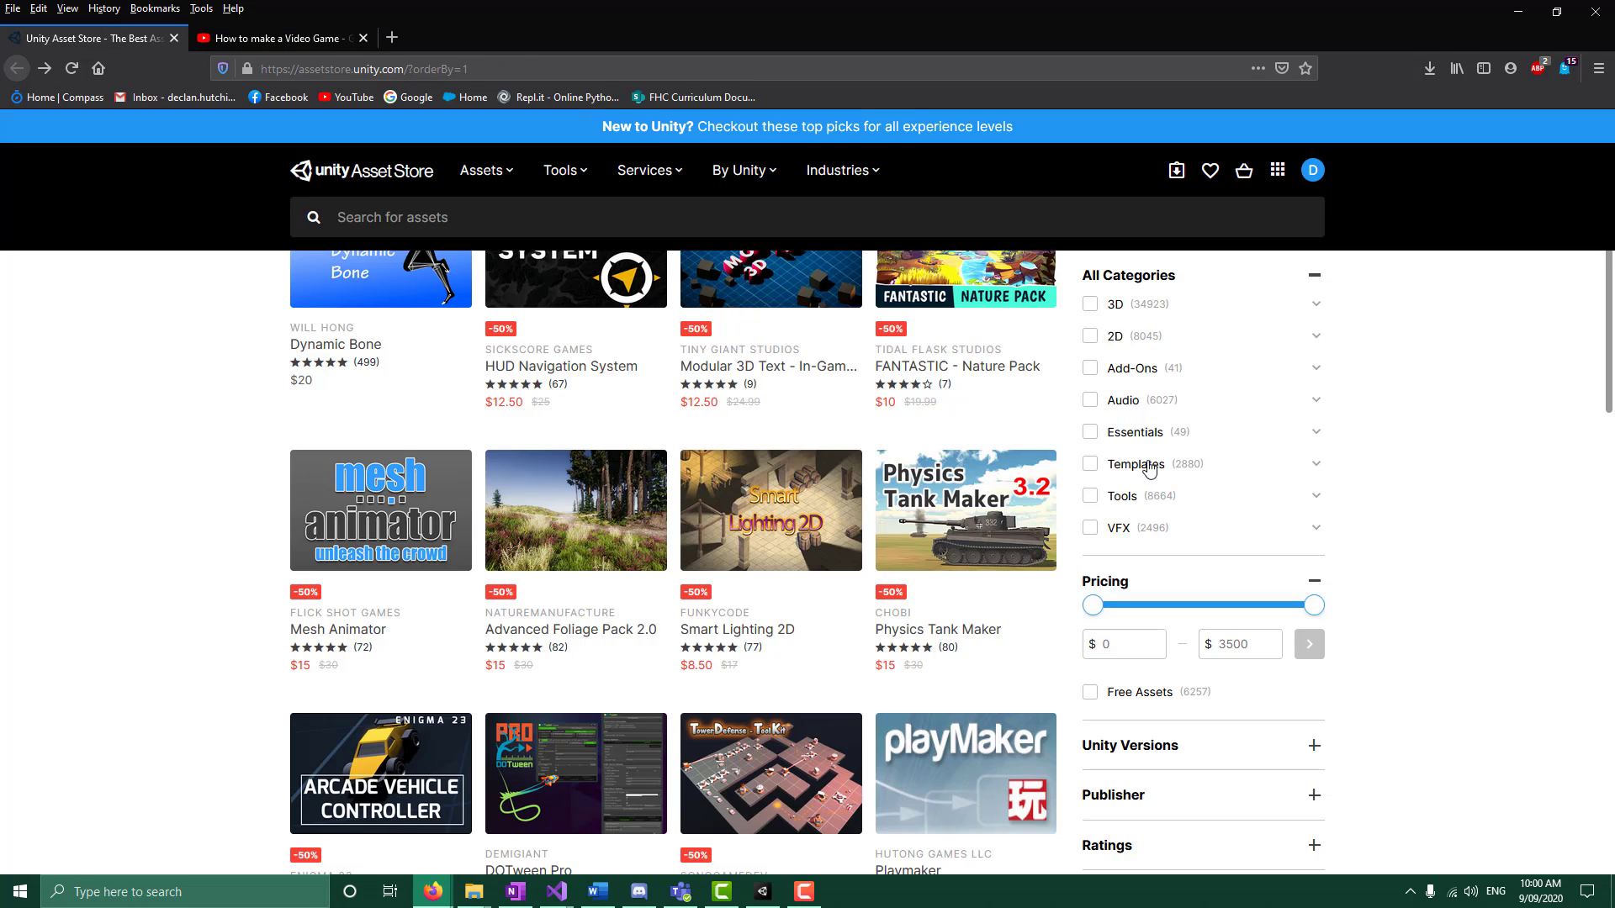
scroll(821, 637, "up", 3)
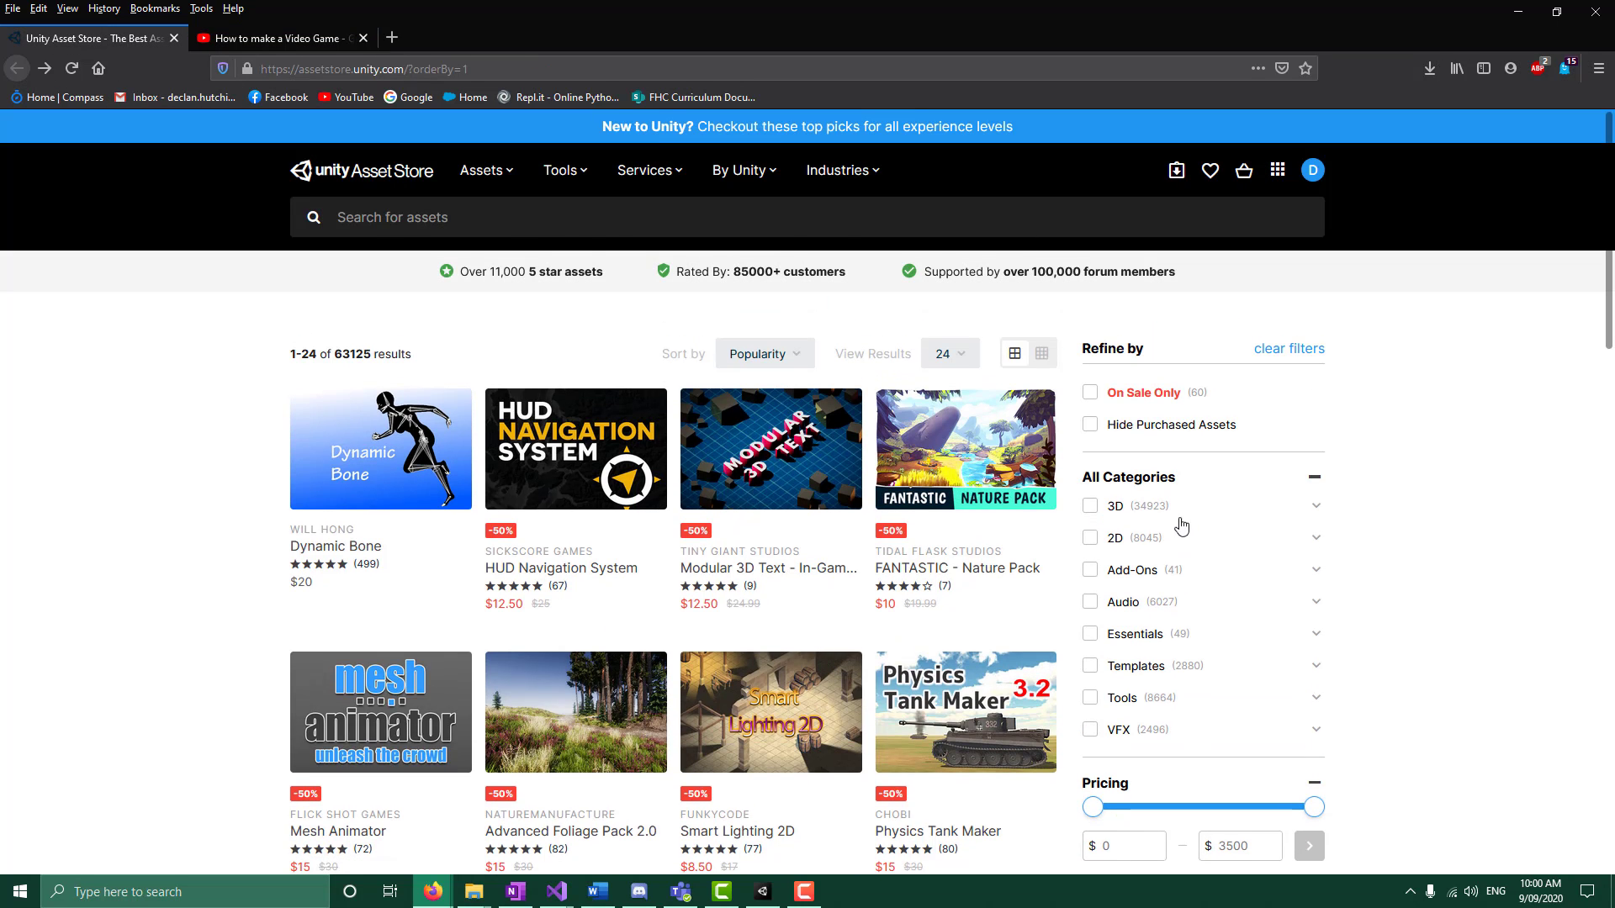
left_click(1090, 507)
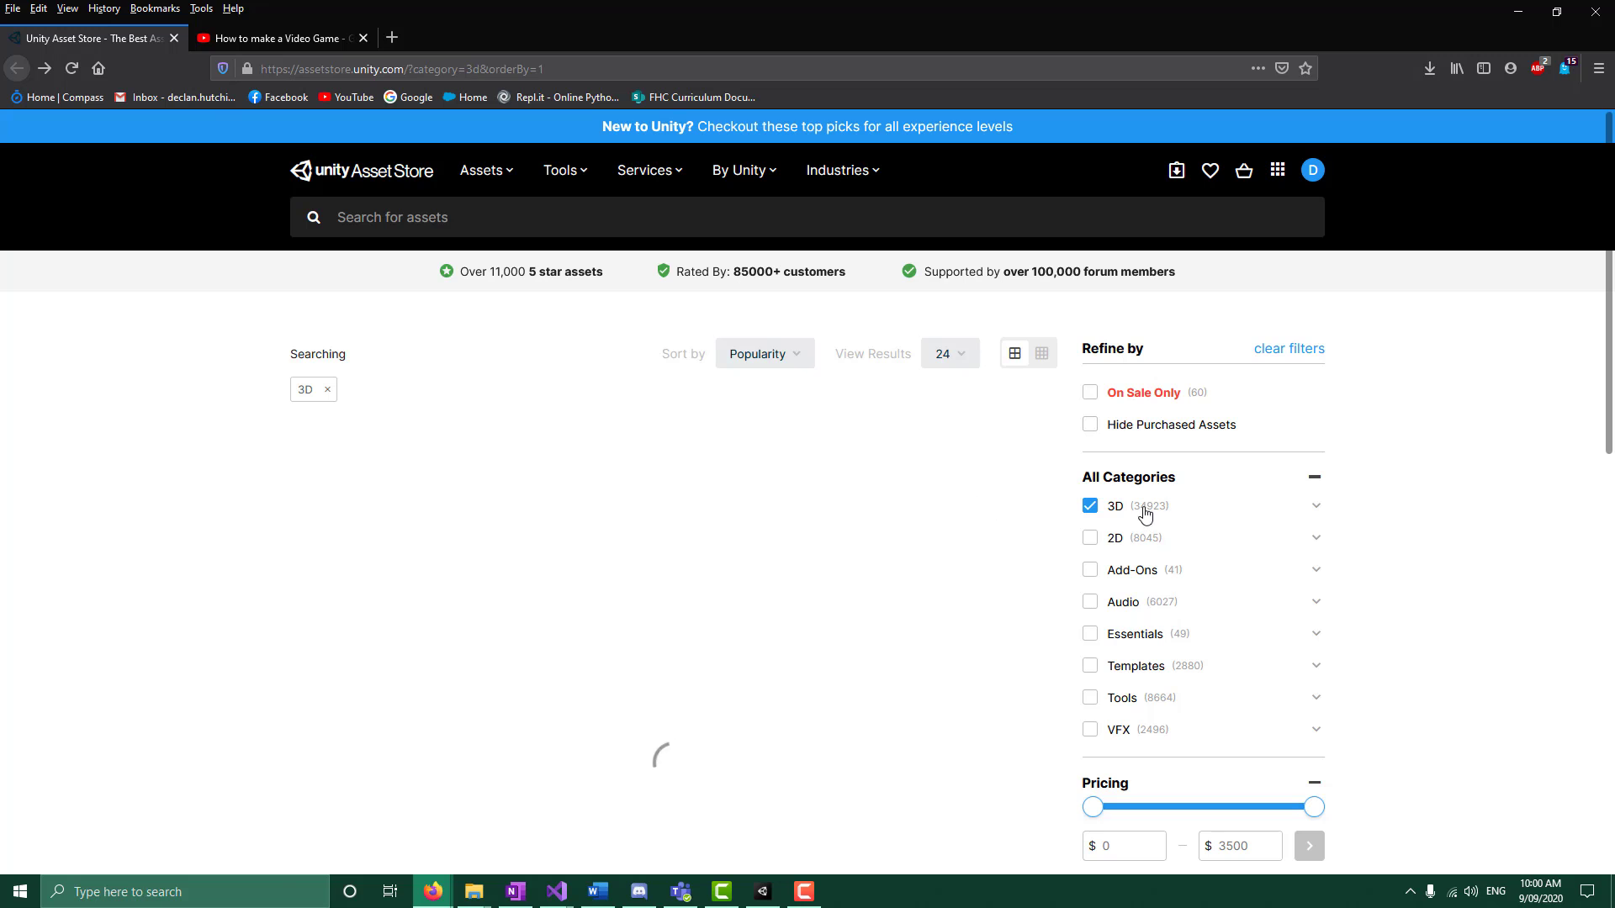
scroll(1312, 731, "down", 2)
left_click(1101, 694)
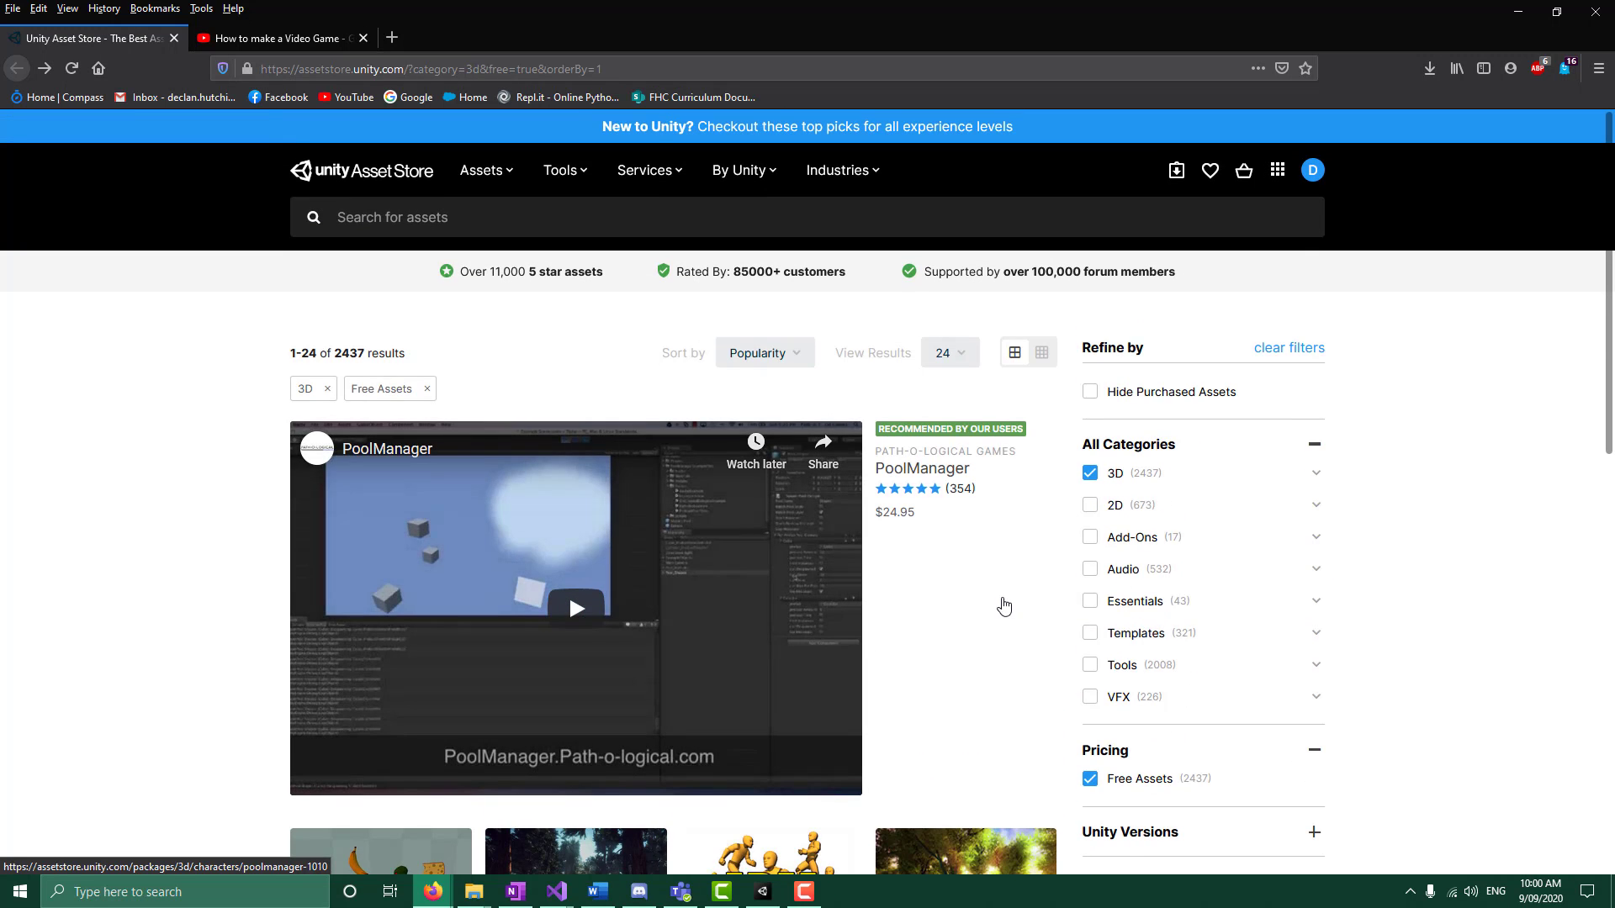
Browse the free 3D assets and open the Low Poly Cars page by Broken Vector
scroll(1182, 530, "down", 3)
scroll(934, 513, "down", 5)
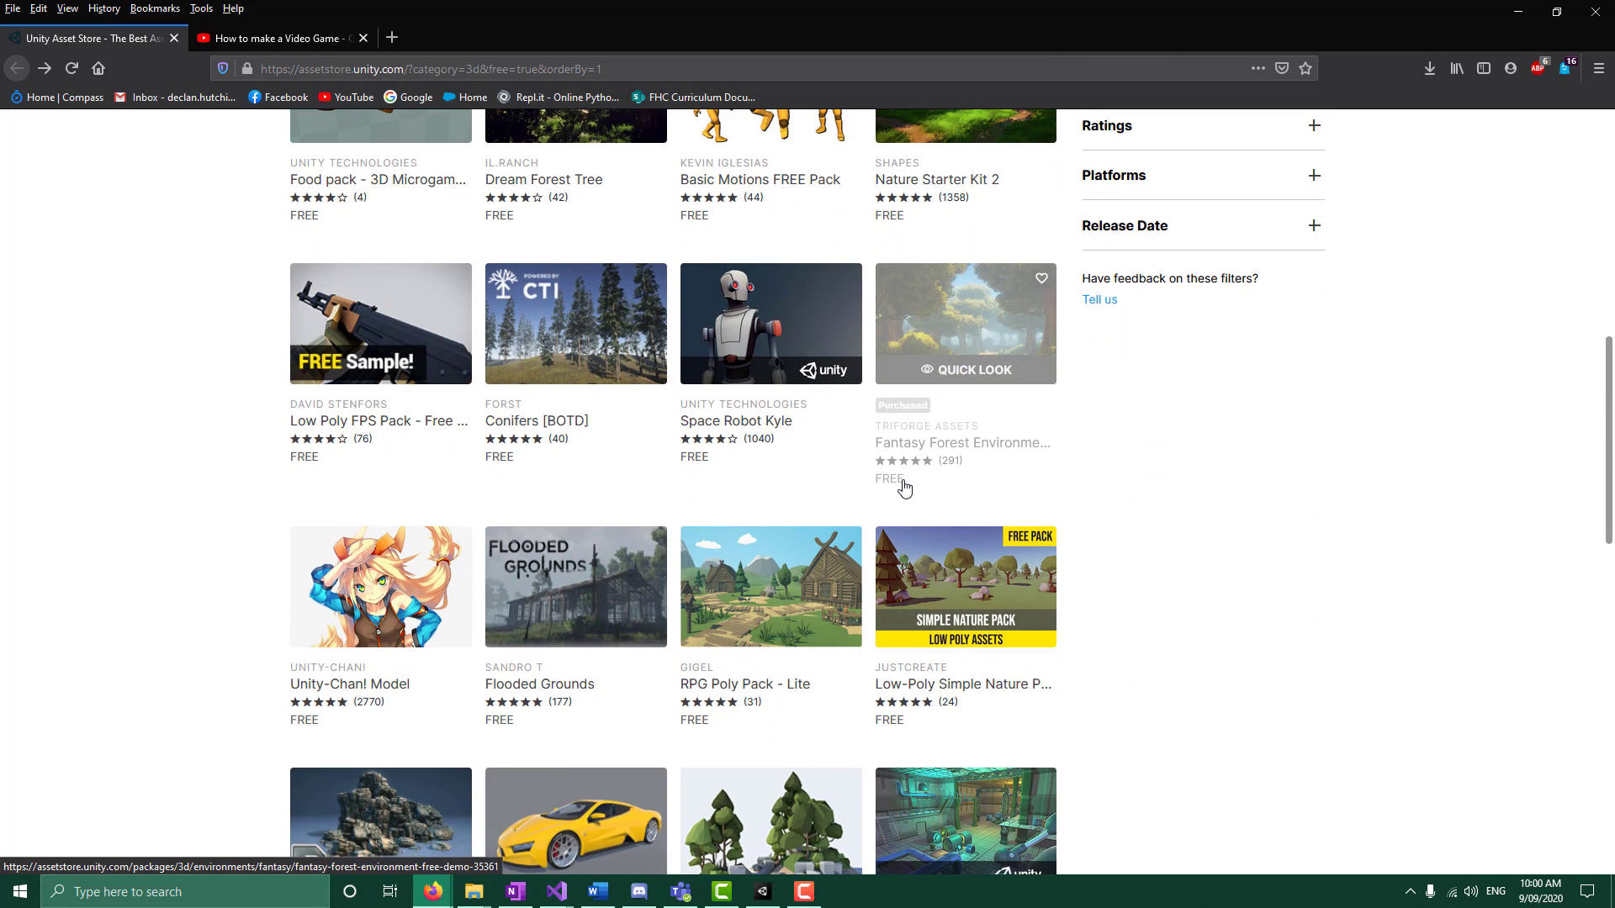
scroll(893, 481, "down", 1)
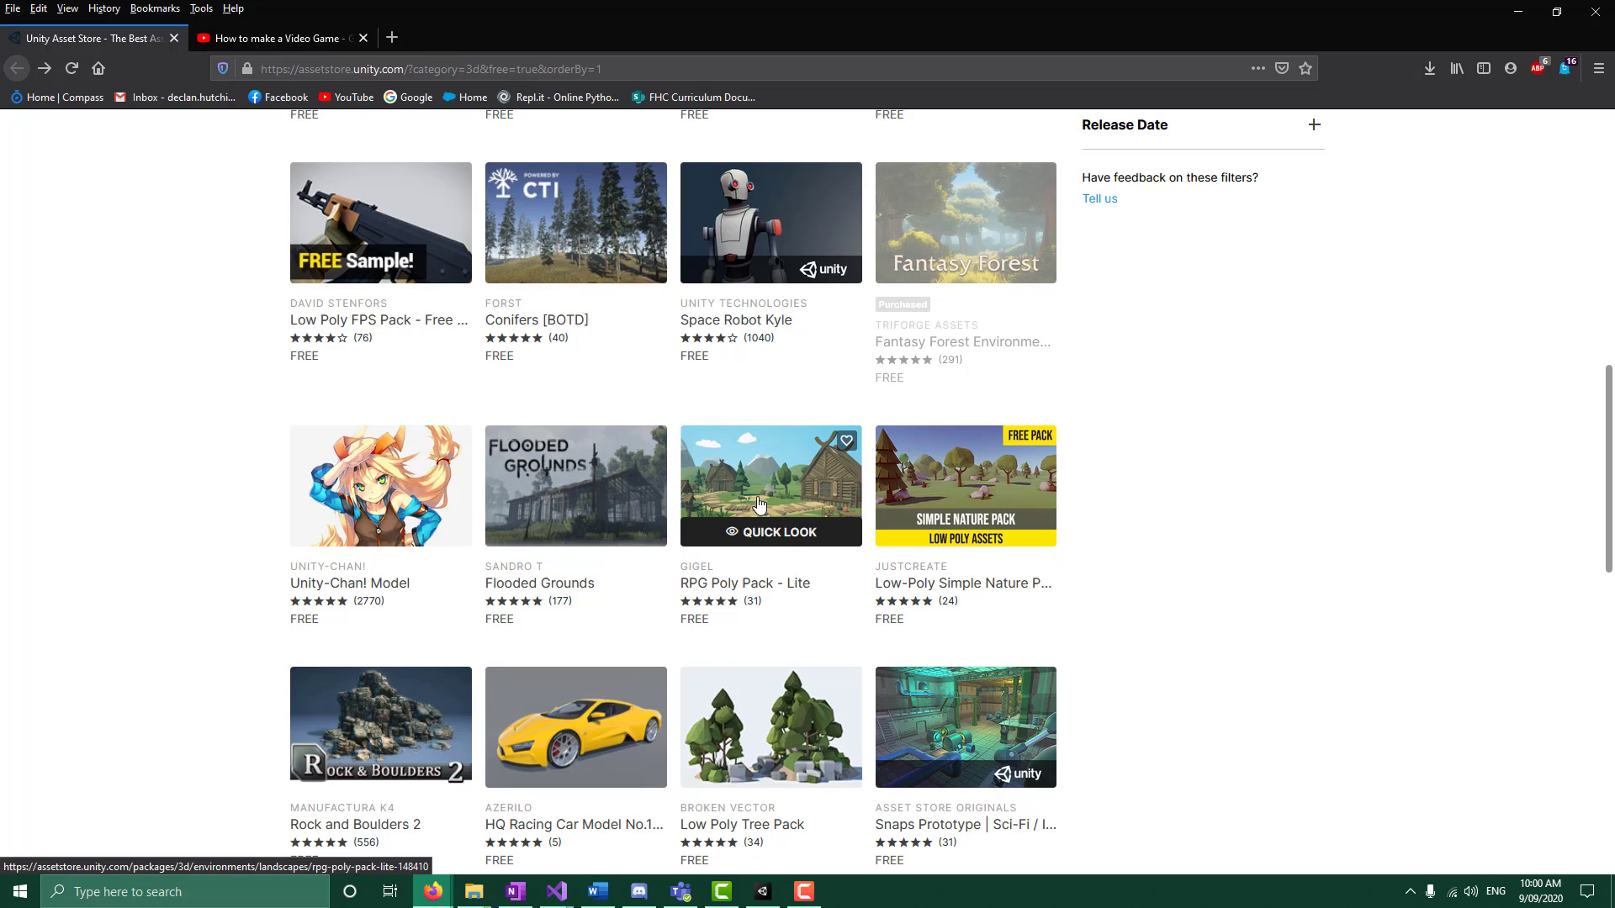
scroll(811, 567, "down", 2)
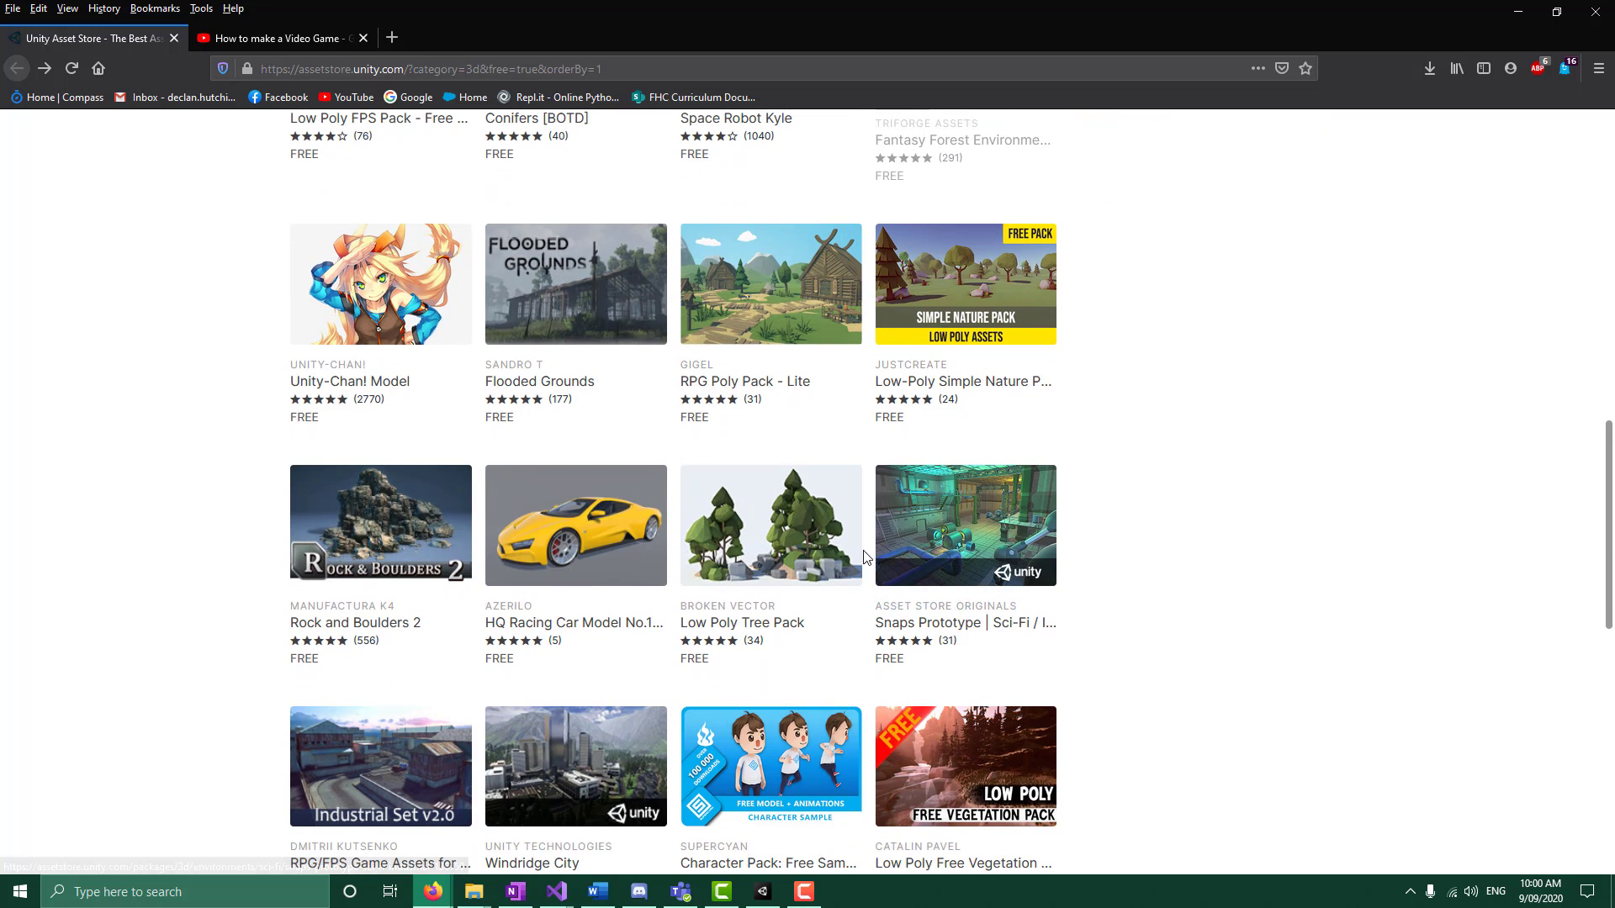
scroll(817, 508, "down", 2)
scroll(818, 509, "down", 3)
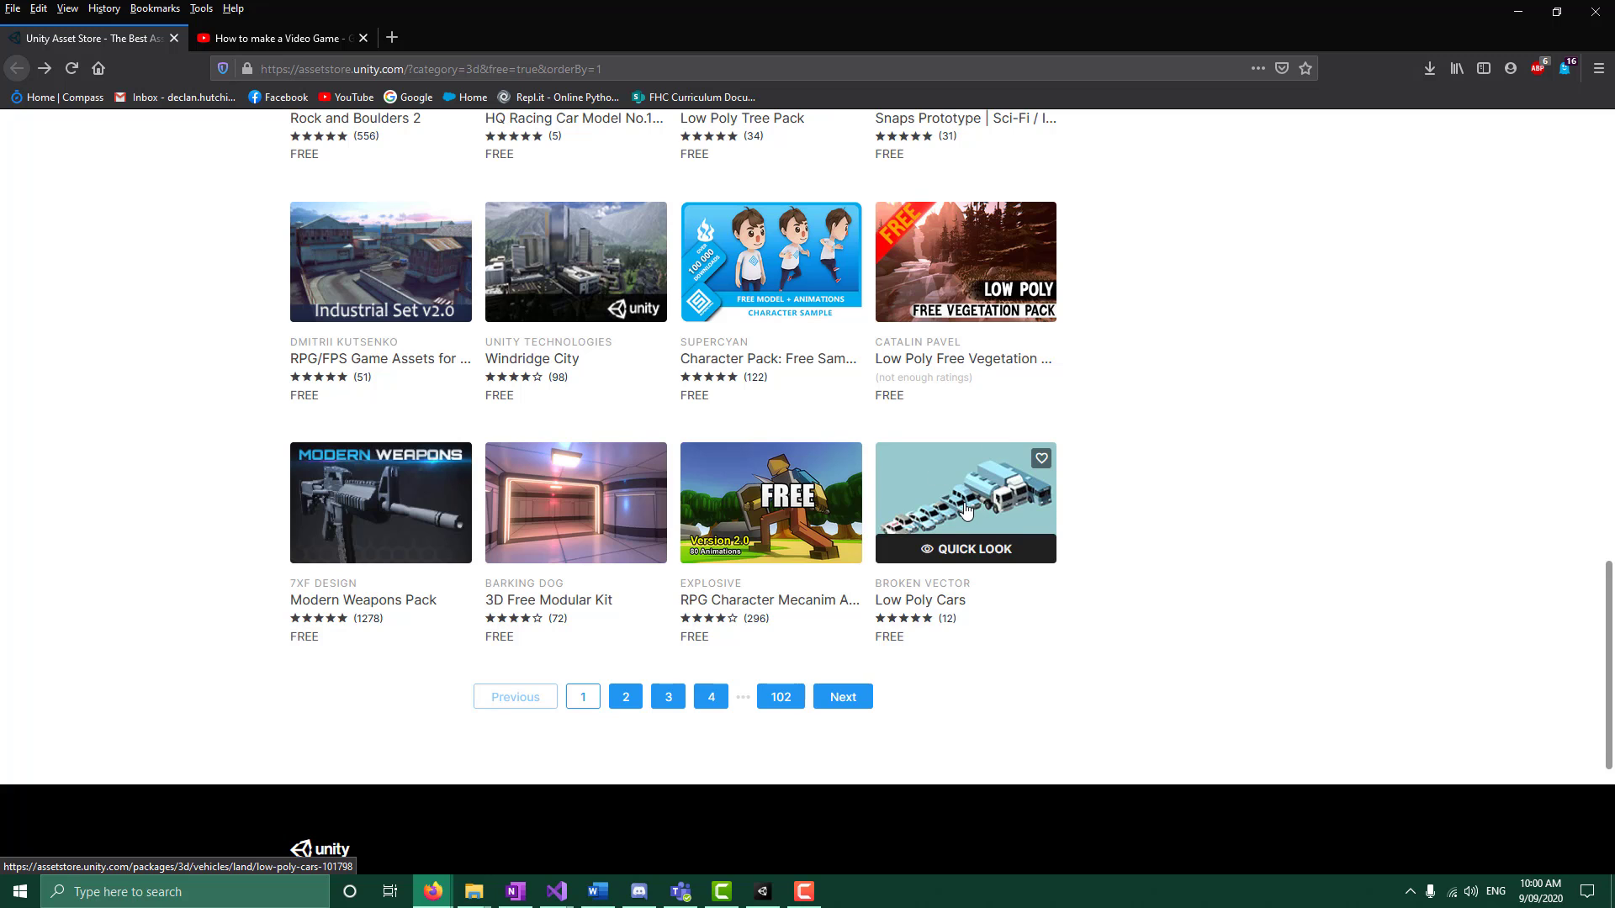
left_click(963, 513)
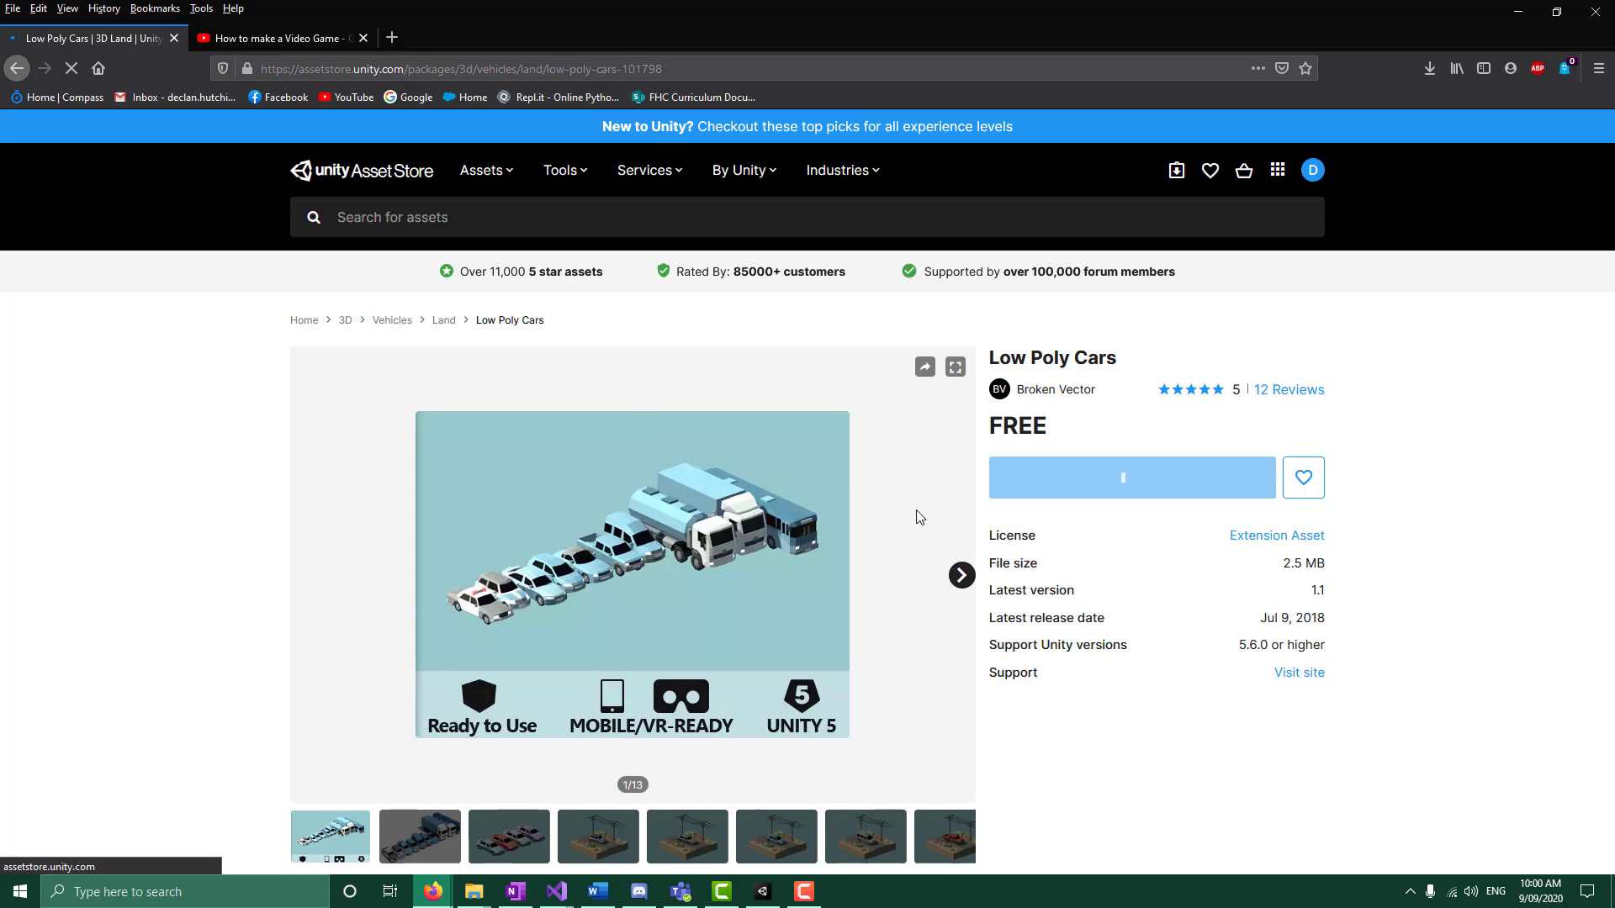
View the Low Poly Cars preview images one after another, up to the sixth
scroll(785, 450, "down", 2)
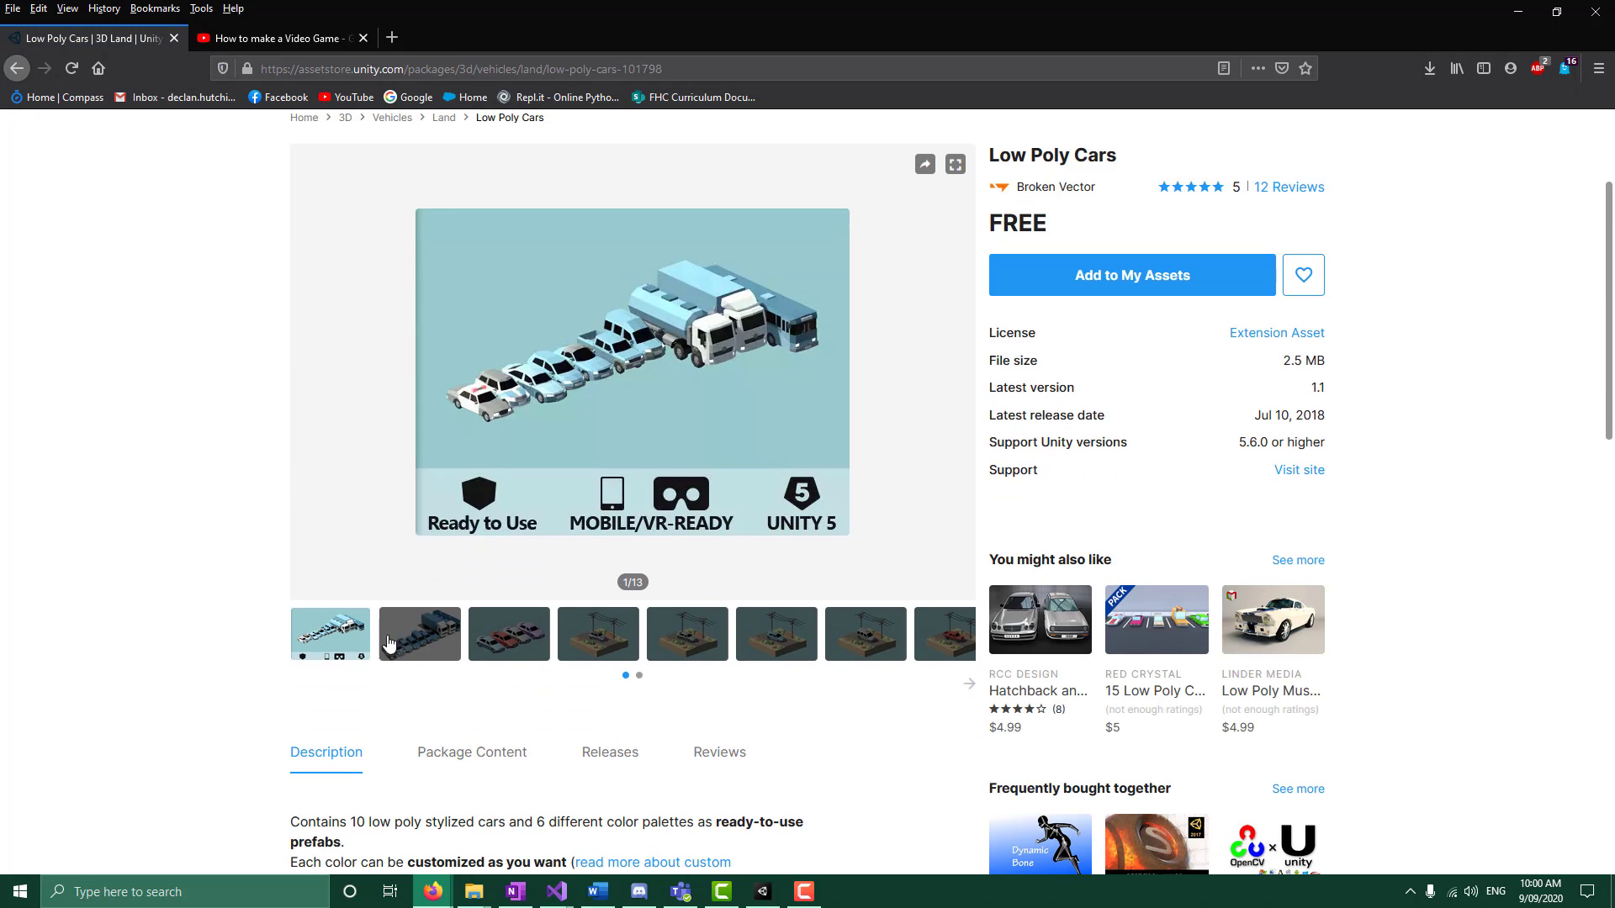
left_click(424, 637)
left_click(509, 652)
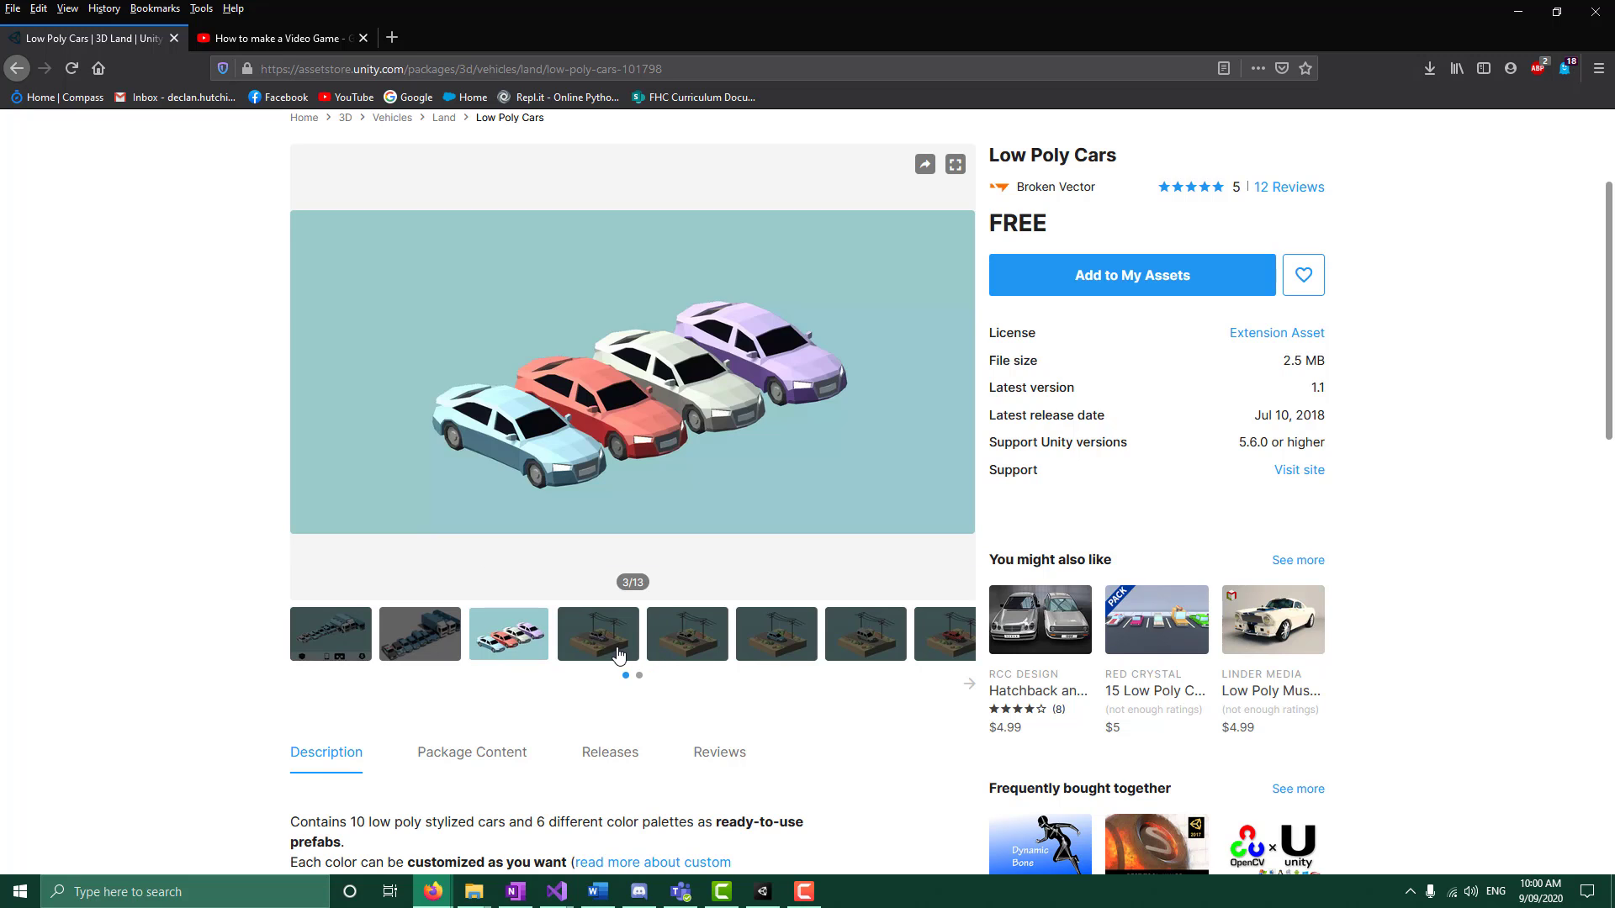
left_click(619, 662)
left_click(687, 656)
left_click(778, 660)
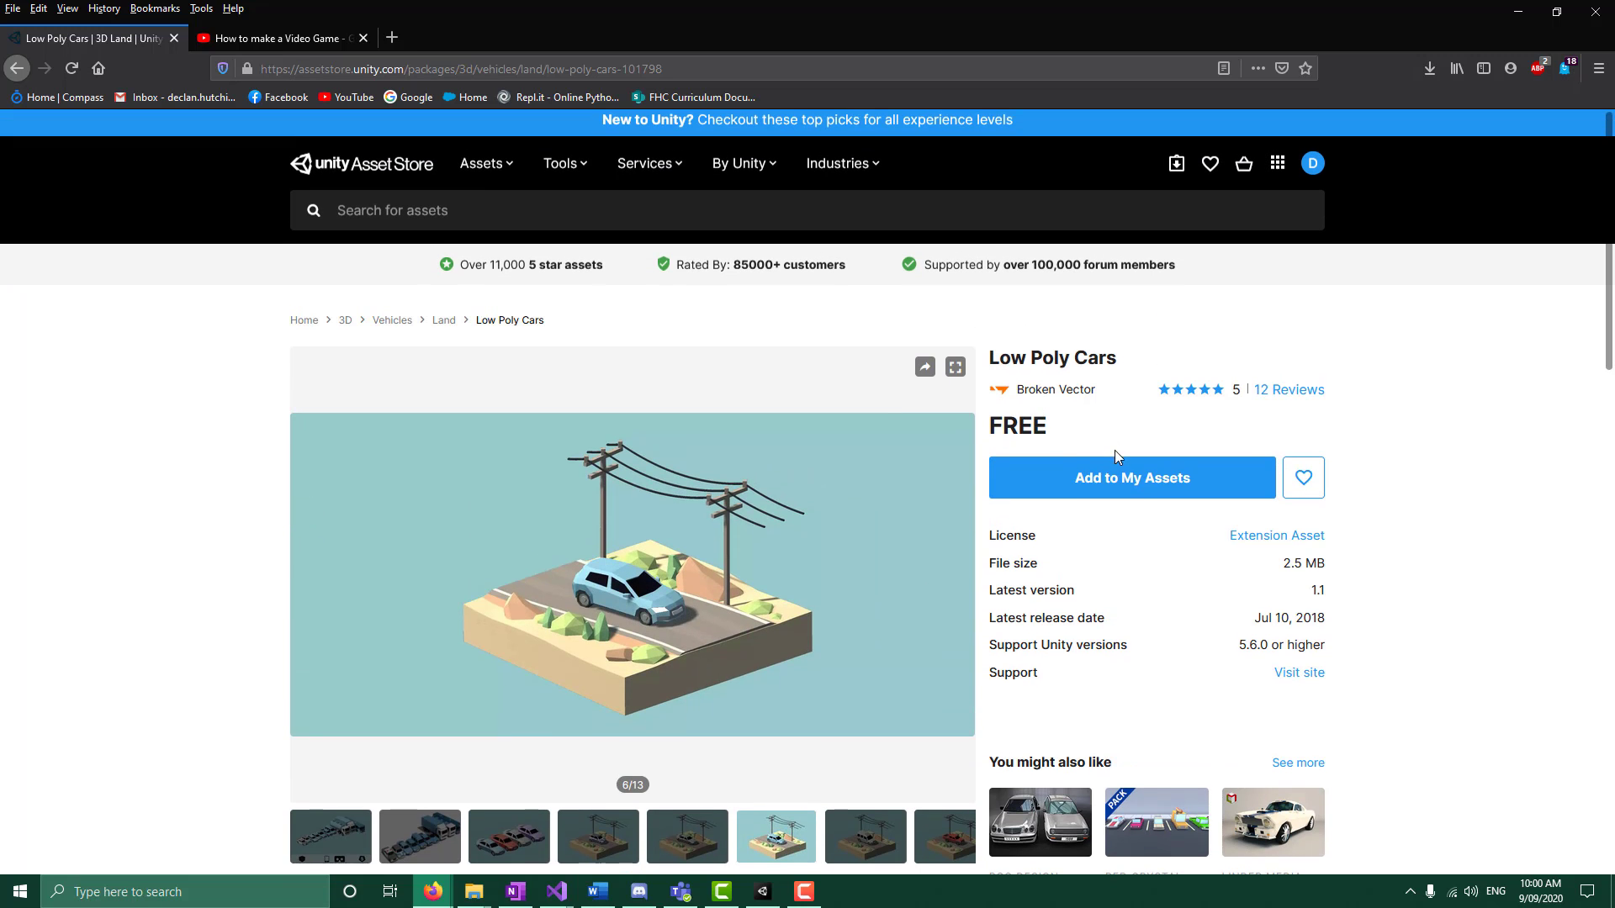
Add Low Poly Cars to My Assets and open the package in Unity
left_click(1118, 477)
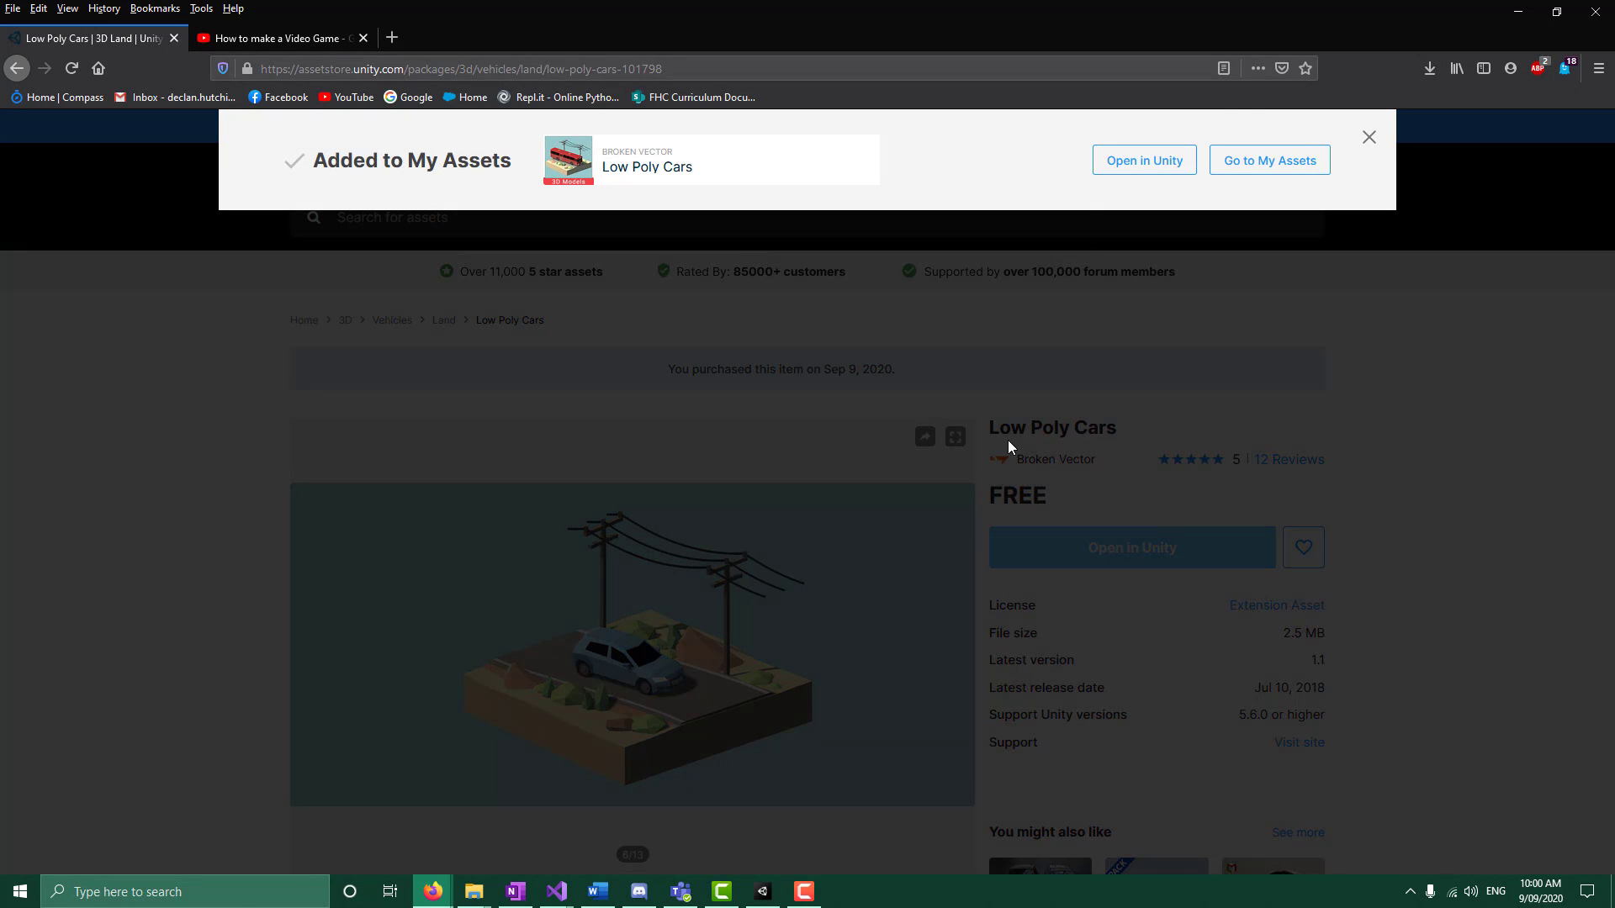
left_click(1150, 156)
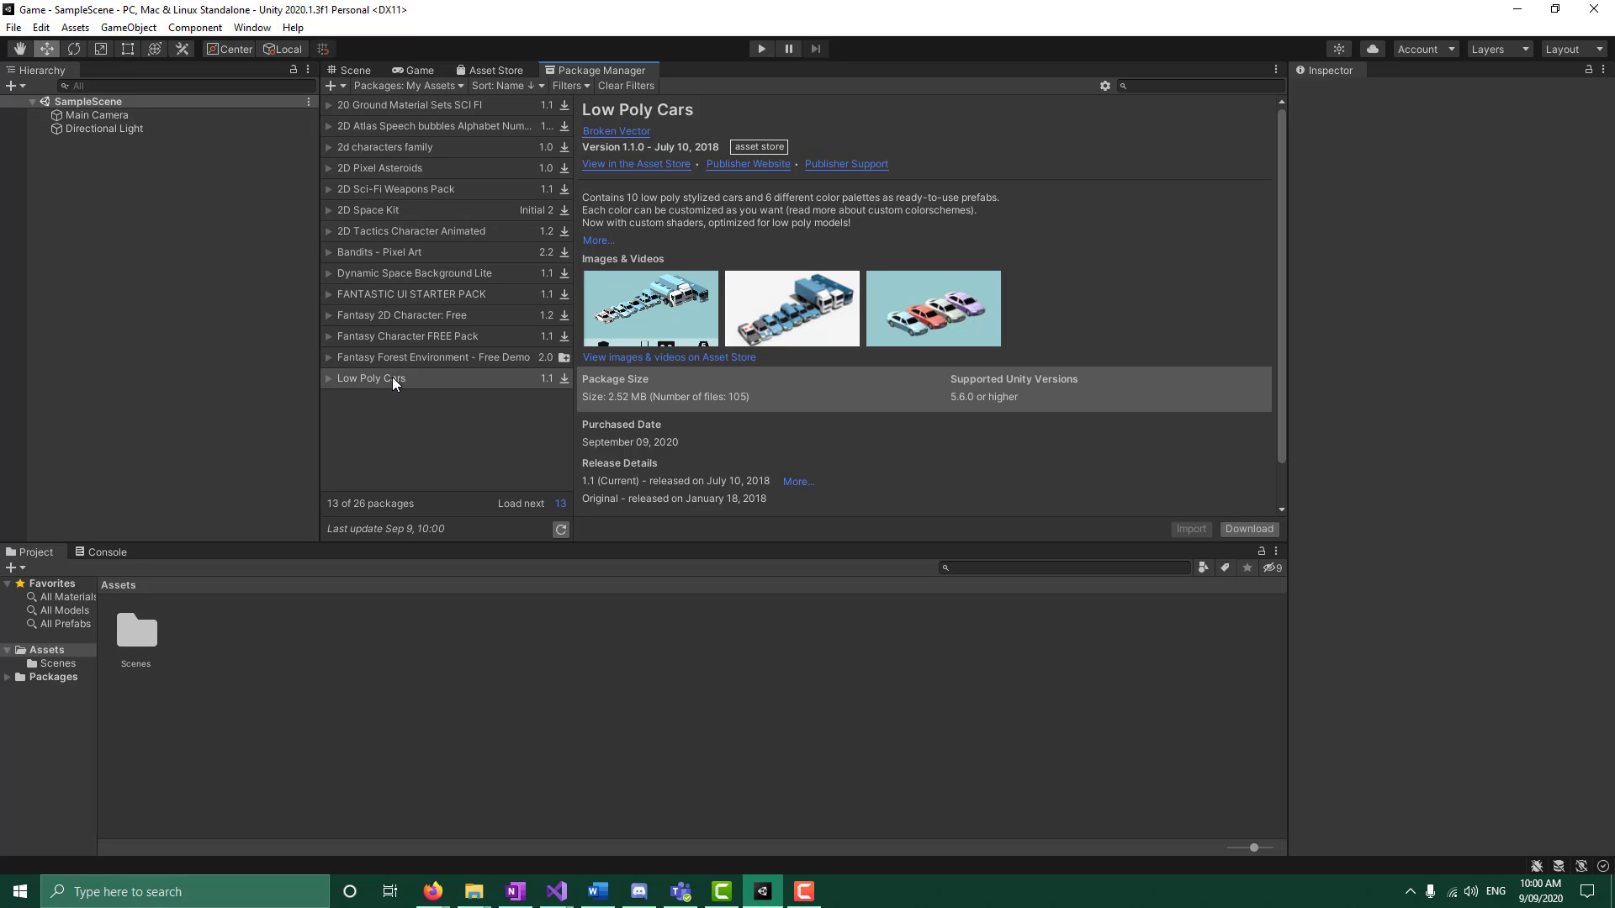
left_click(97, 118)
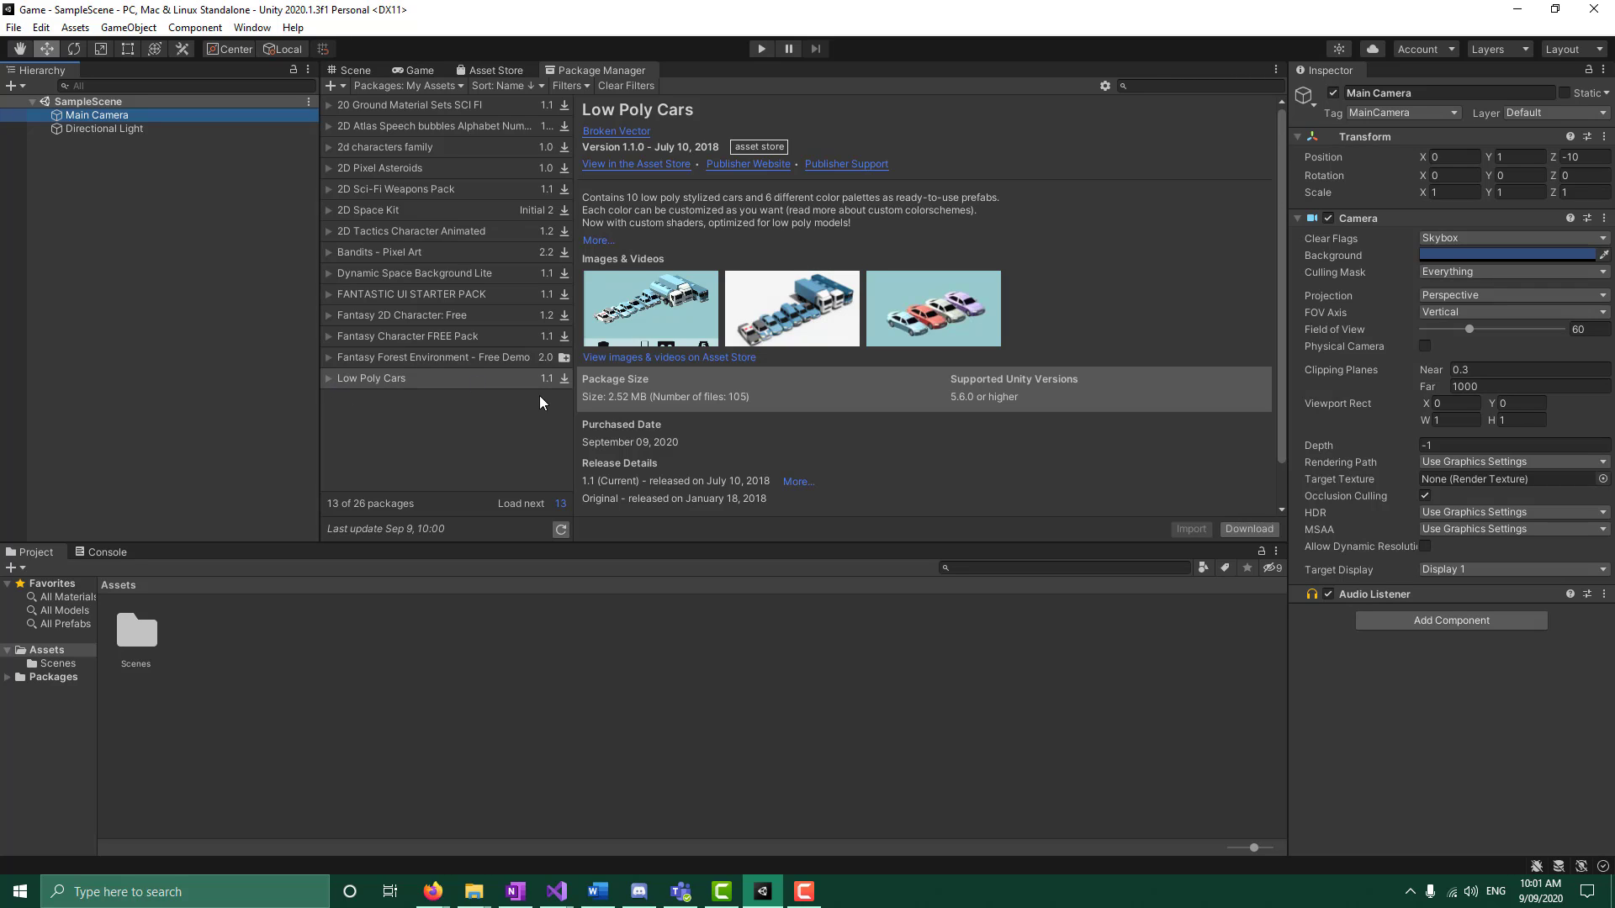
Download the Low Poly Cars package and import all of its contents into the project
left_click(1249, 525)
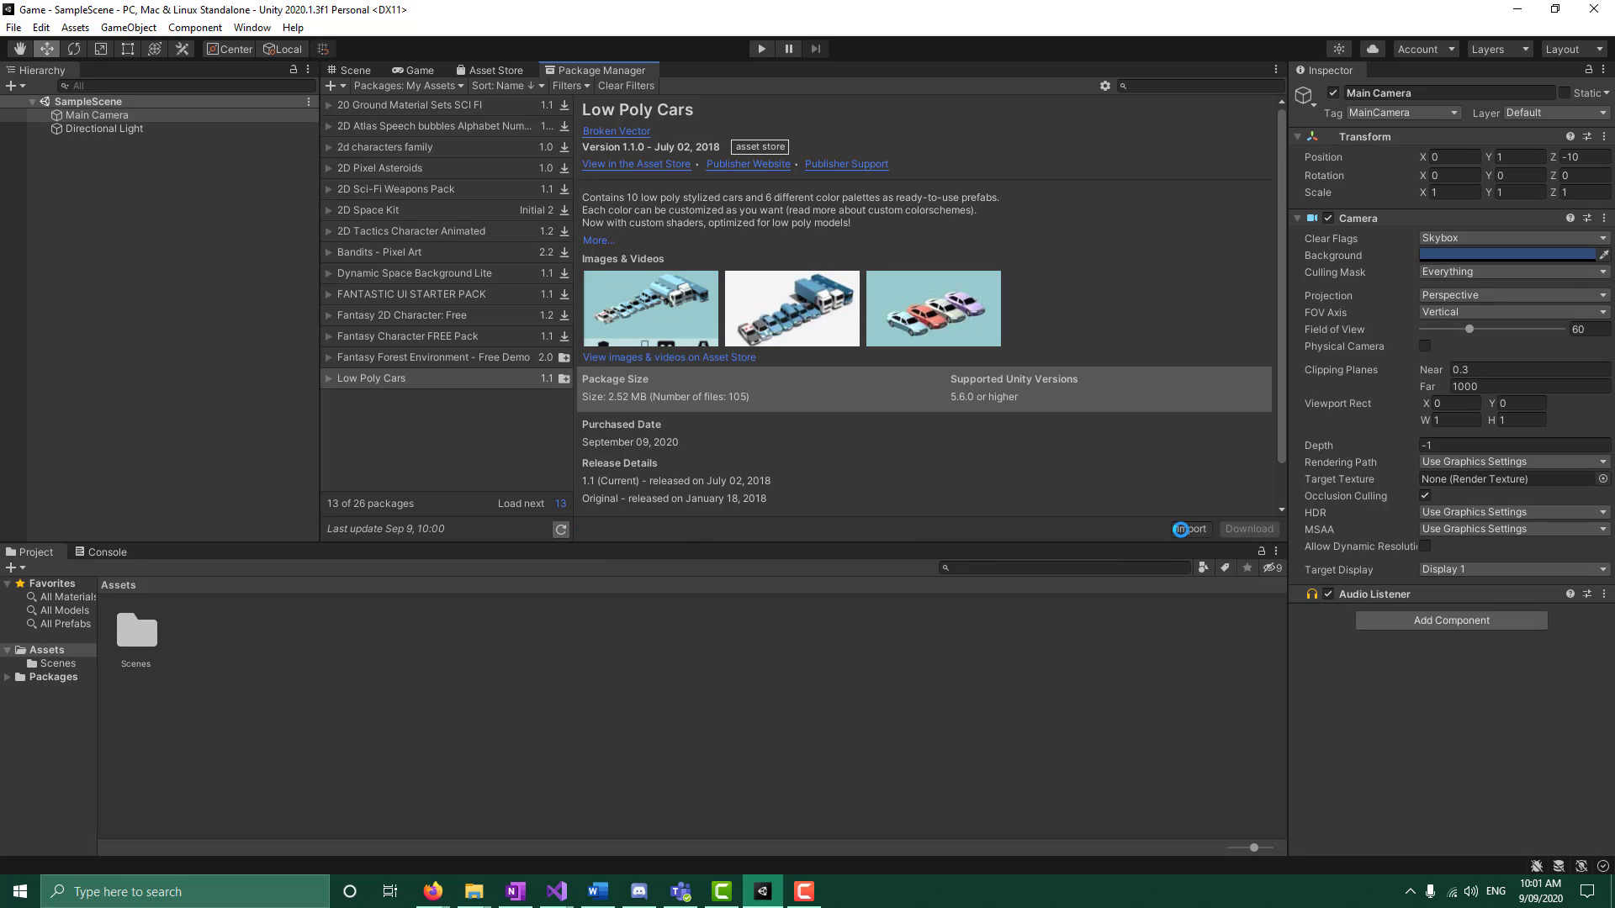
left_click(1179, 529)
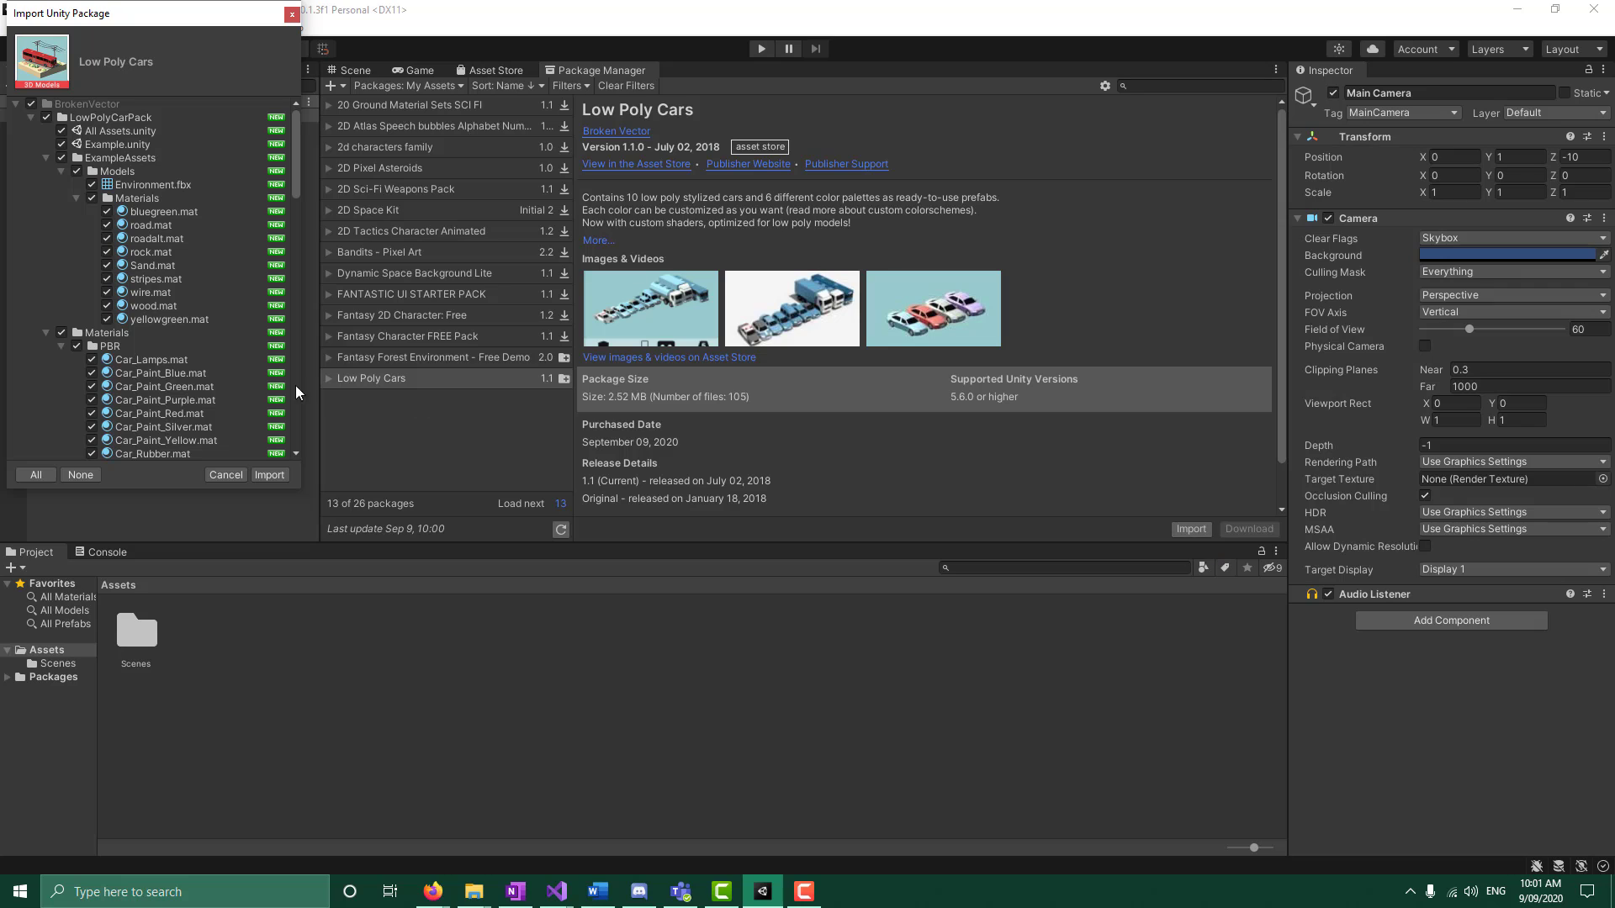
left_click(270, 475)
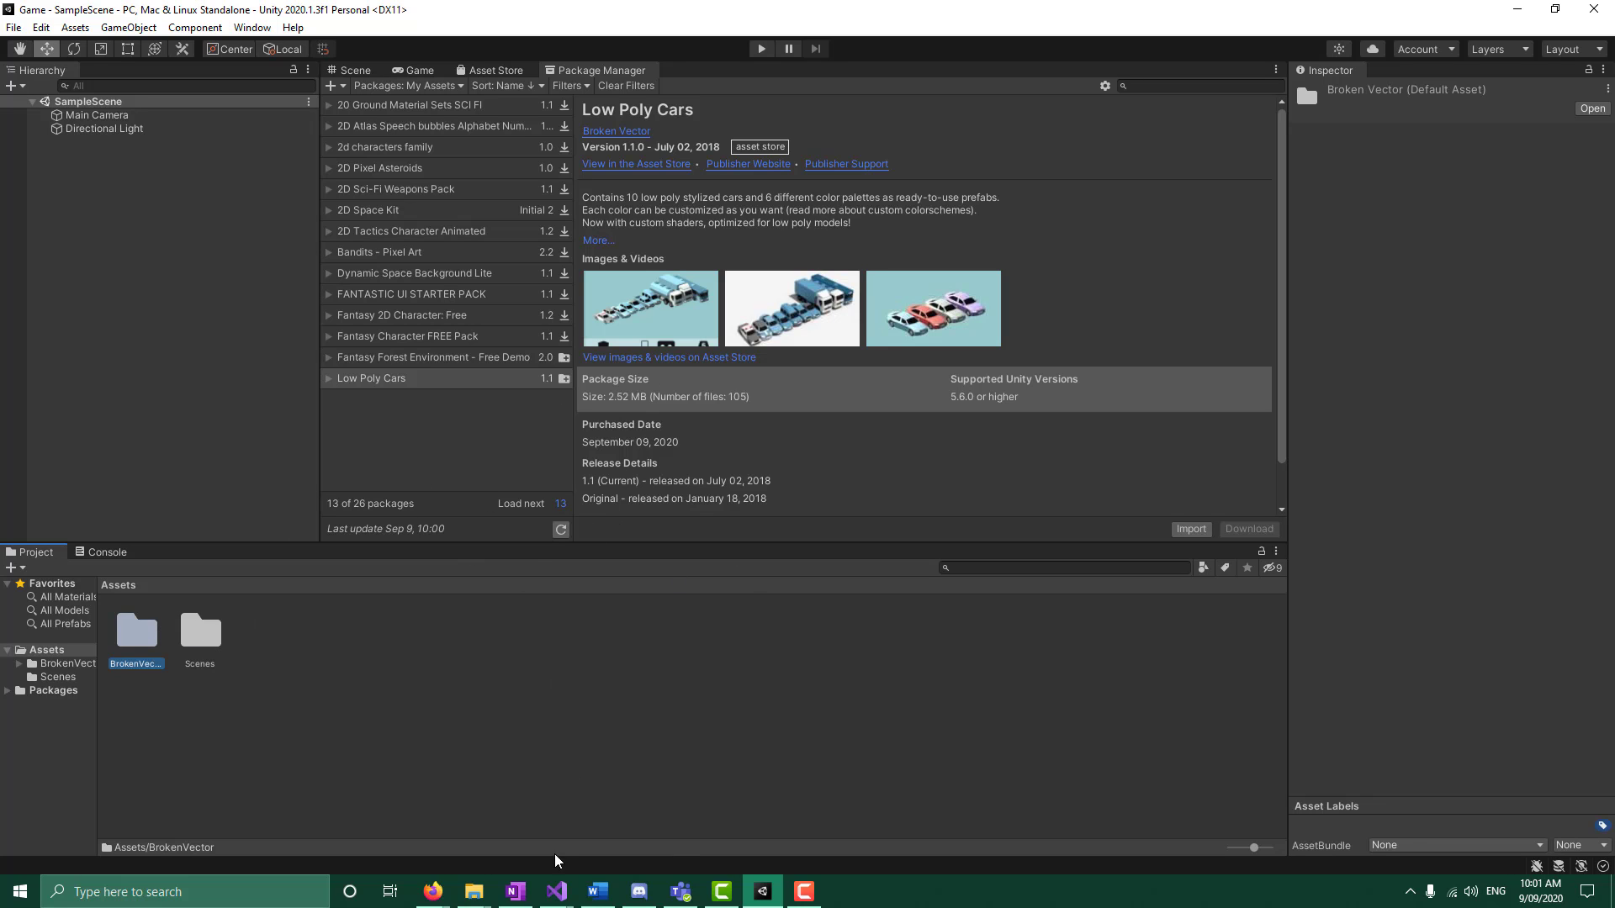
Switch back to the Asset Store in Firefox, dismiss the My Assets notice and return to the free 3D asset listing
mouse_move(432, 891)
left_click(547, 832)
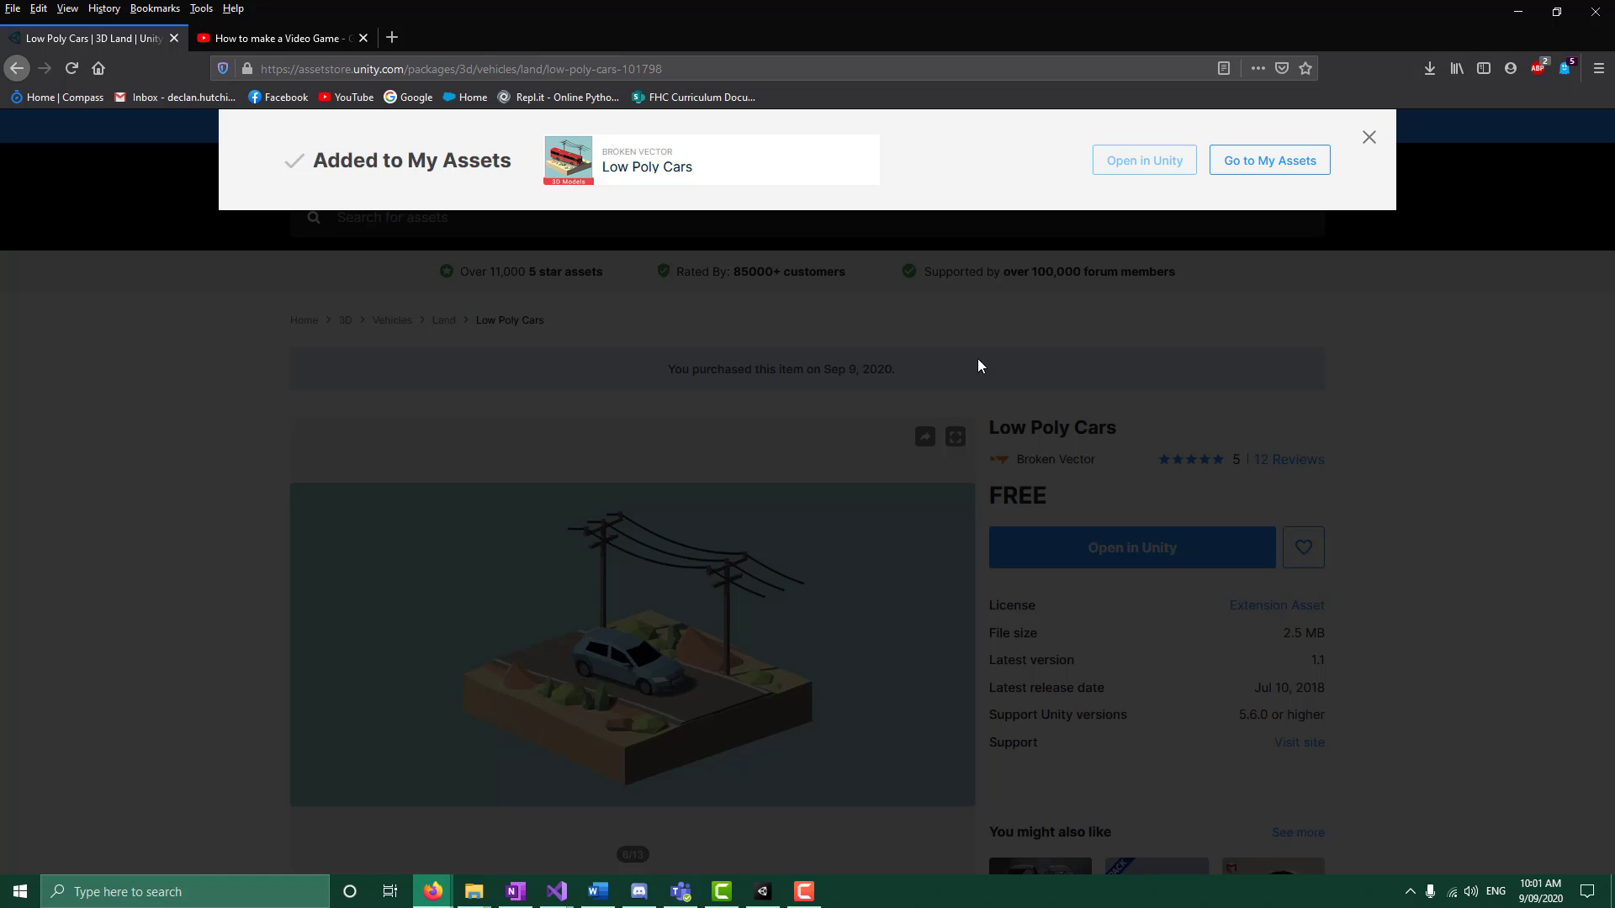
left_click(1369, 137)
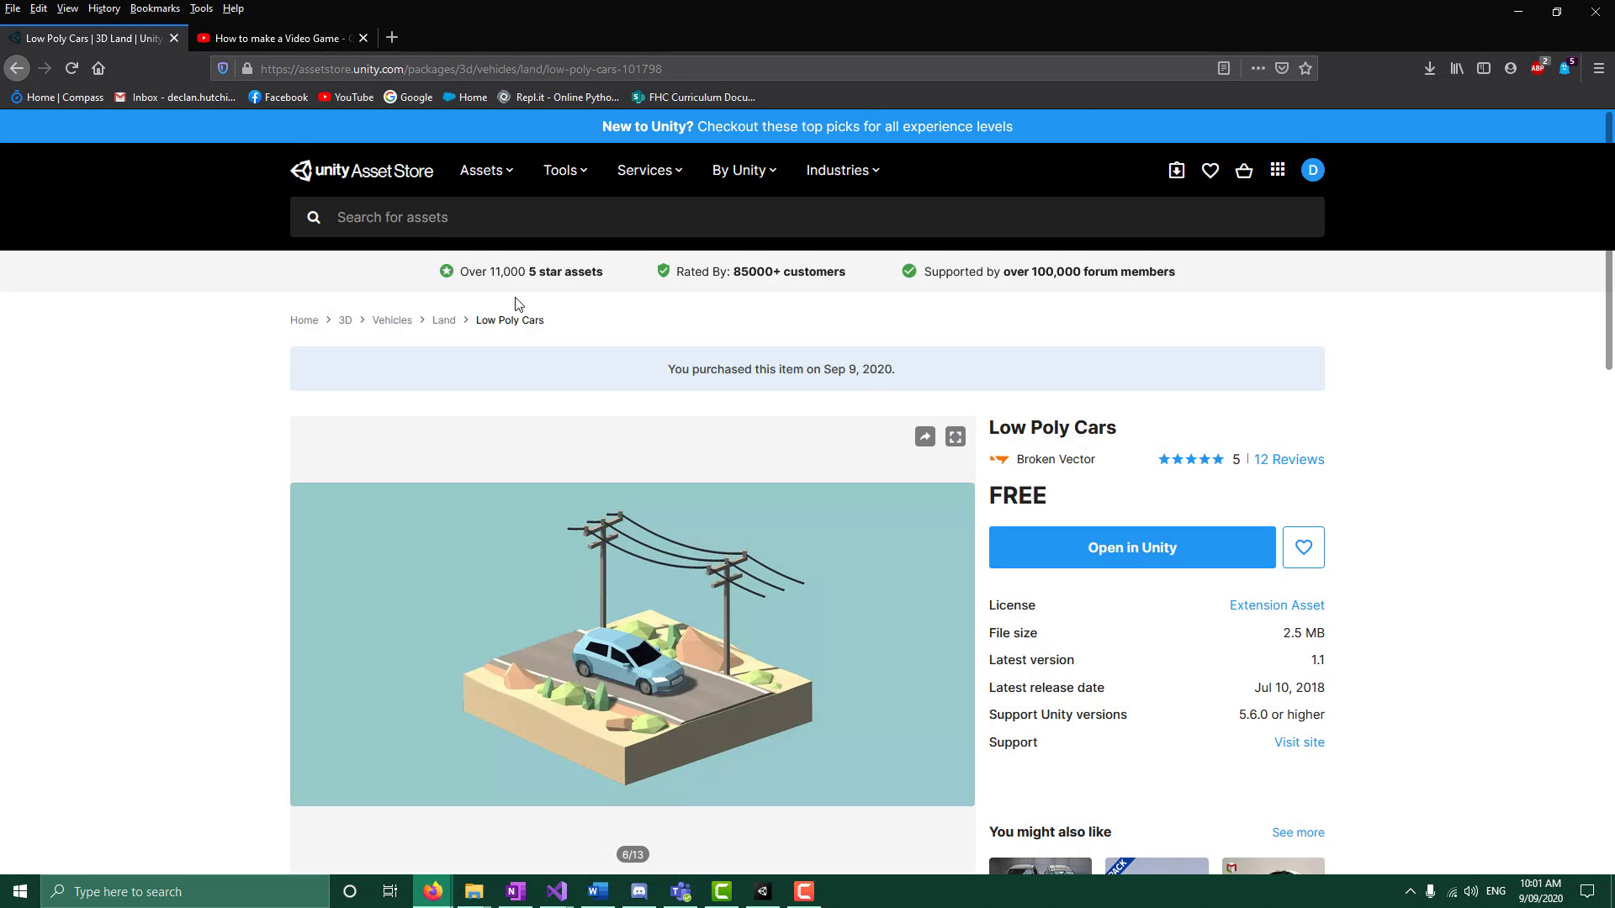
left_click(10, 71)
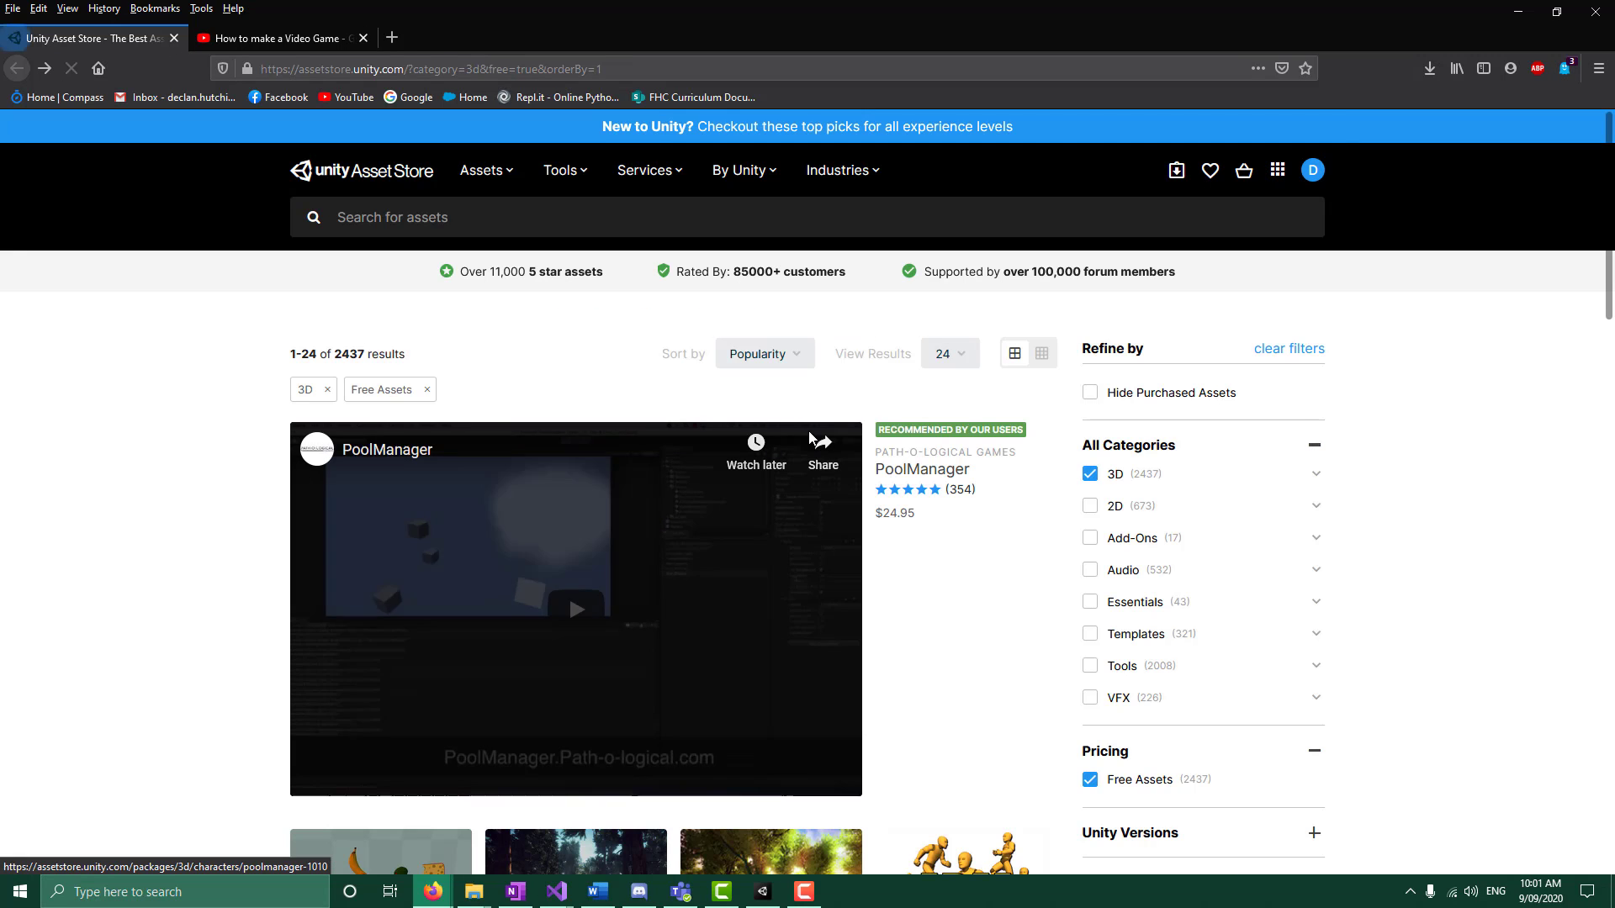
Go to page 2 of the free 3D assets and open the Low Poly Road Pack page by Broken Vector
scroll(958, 613, "down", 10)
scroll(973, 587, "down", 10)
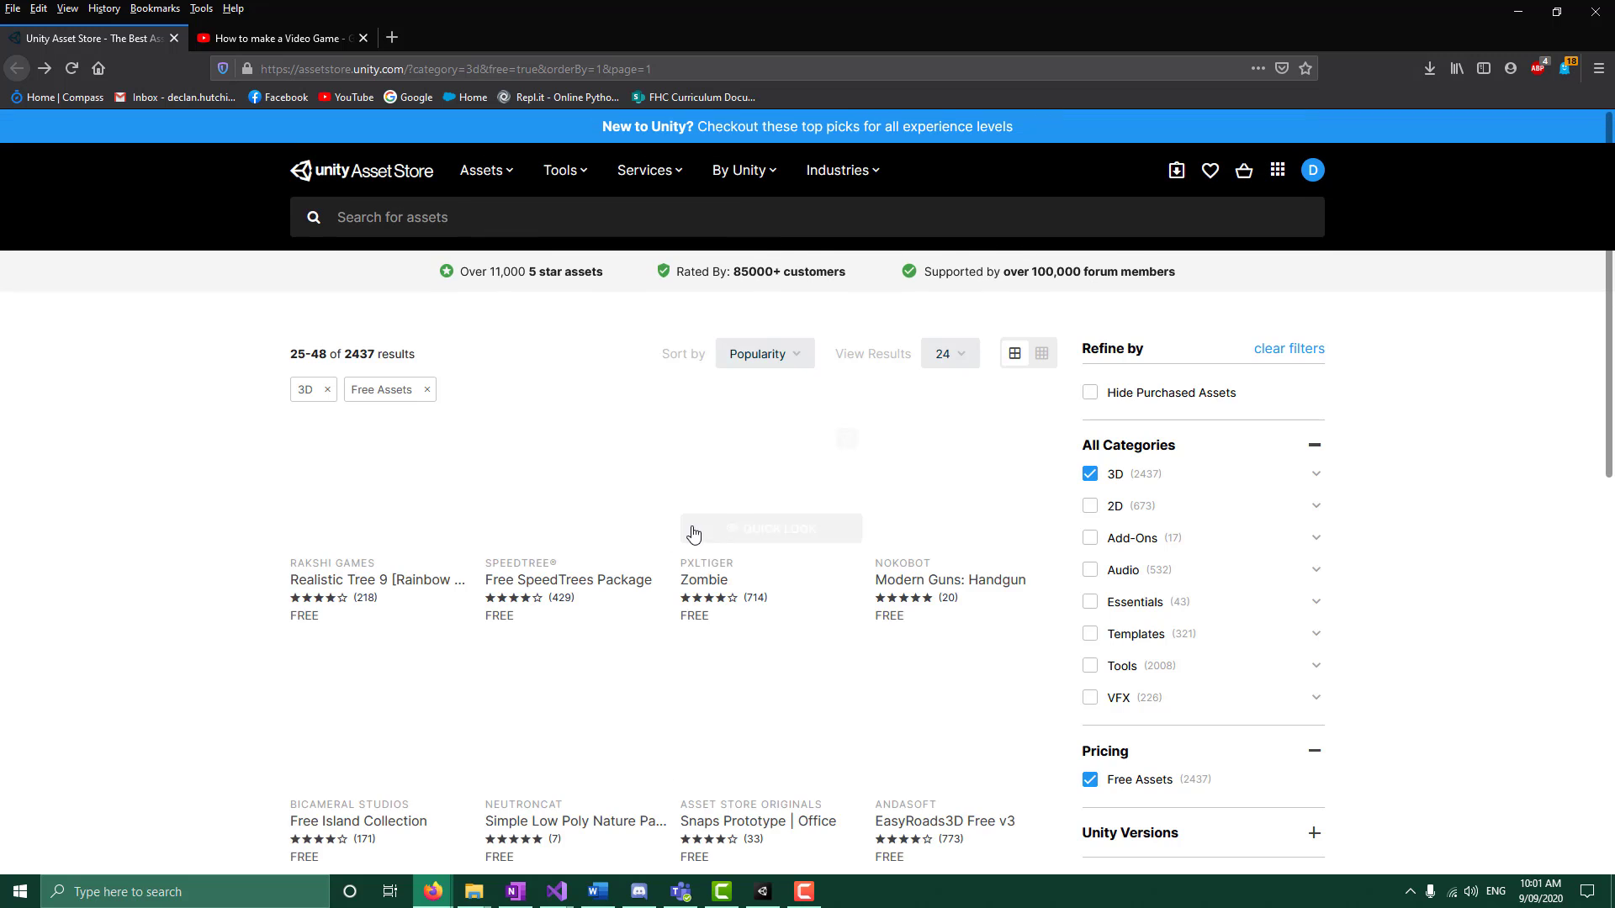
scroll(757, 529, "down", 3)
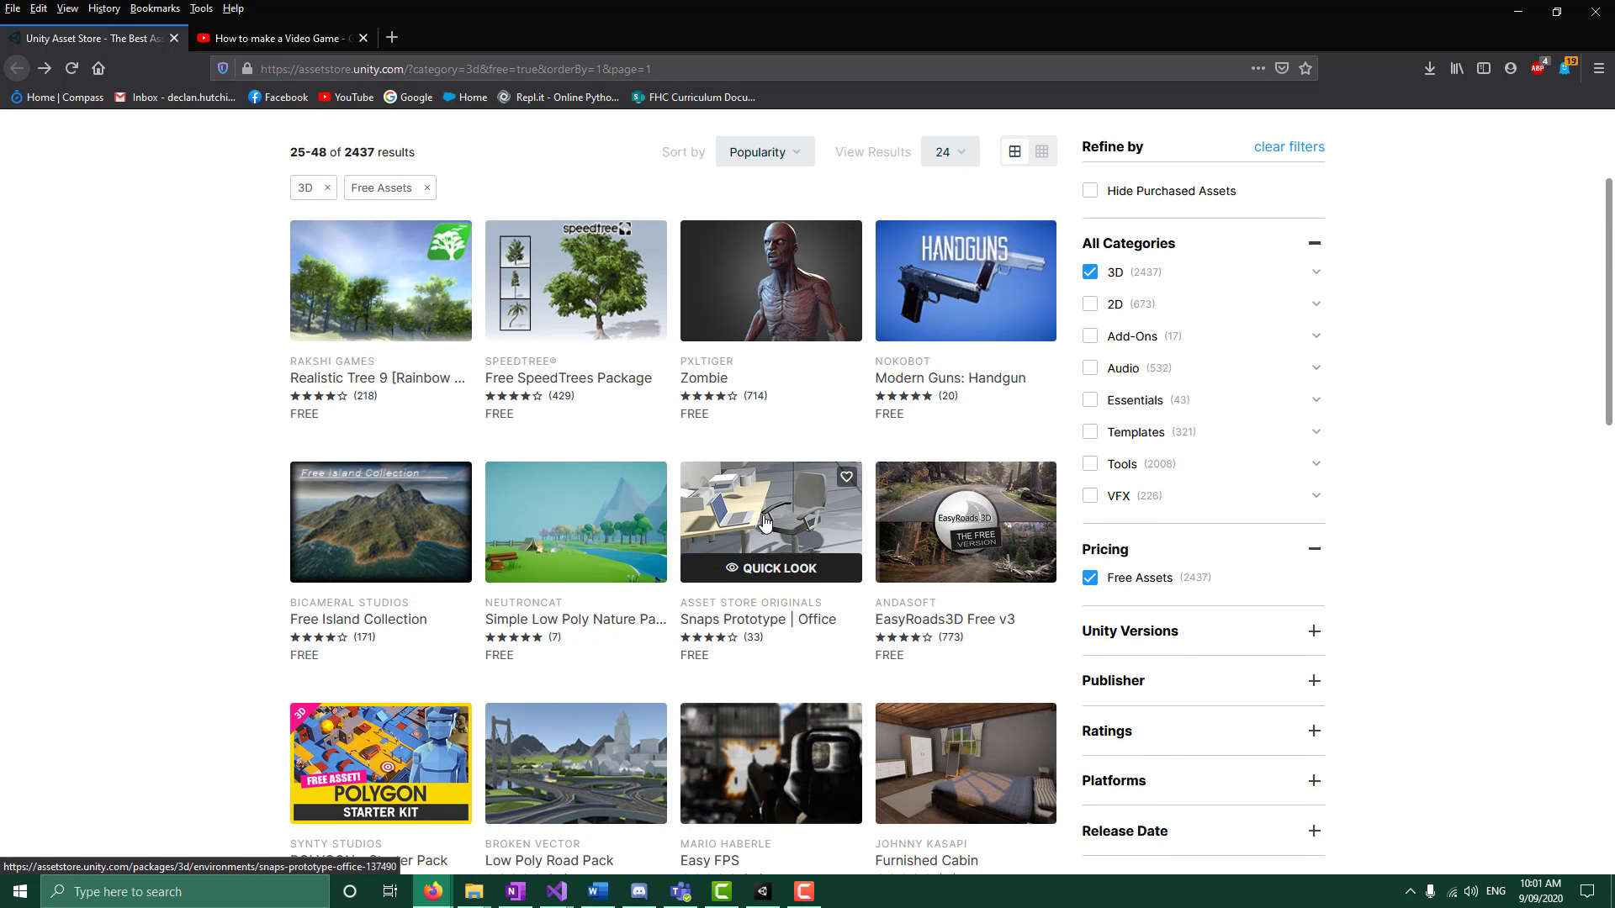
scroll(766, 522, "down", 3)
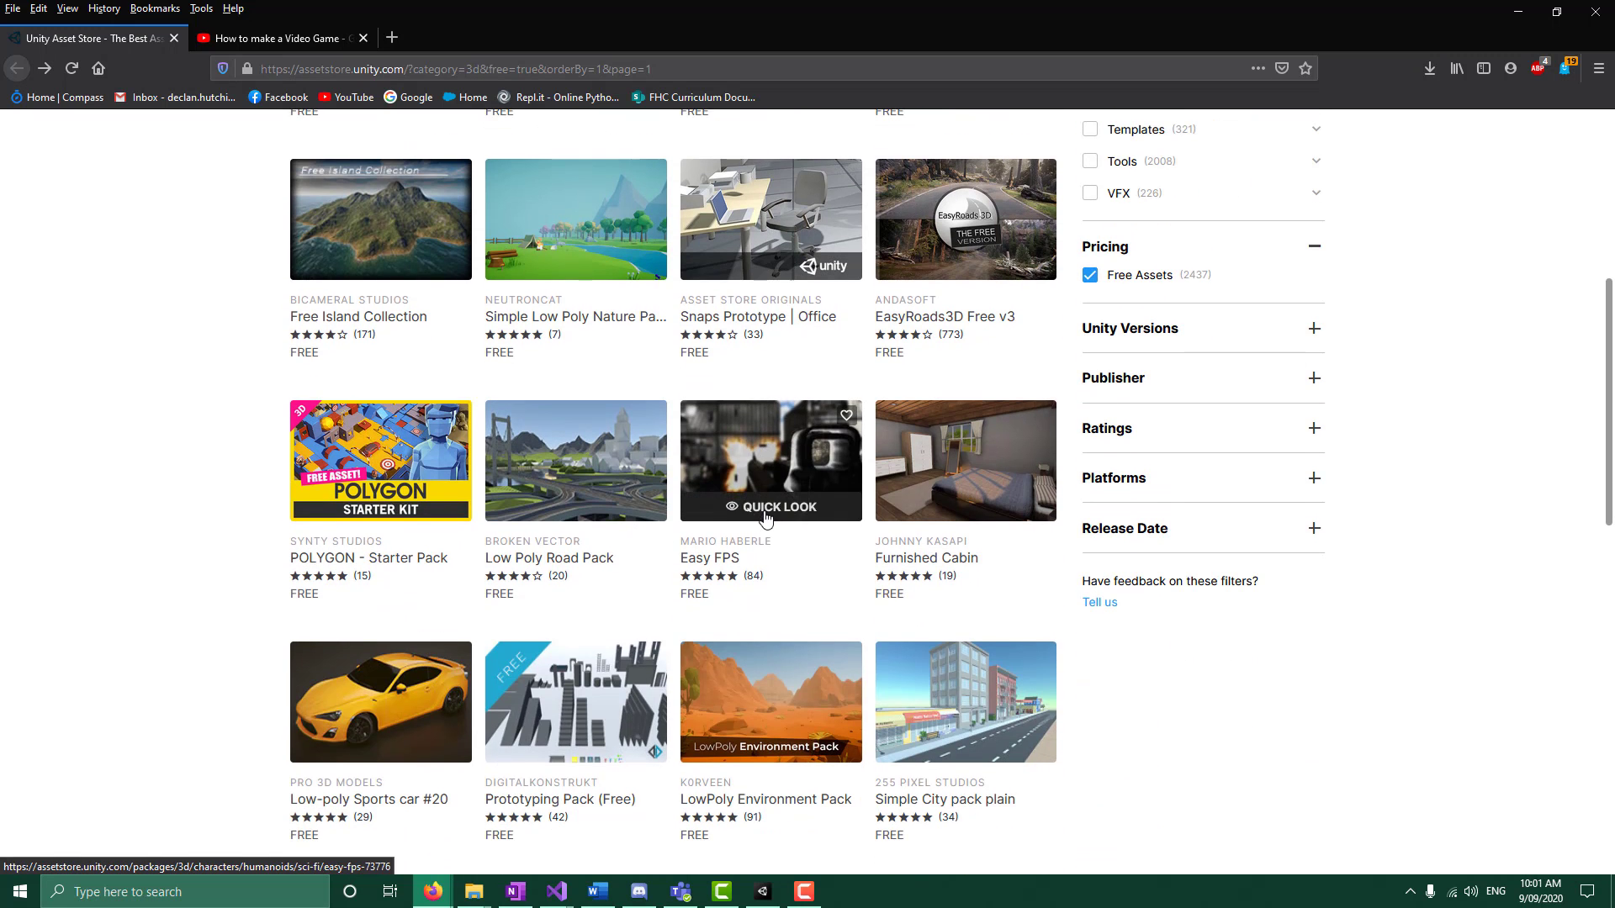
left_click(566, 457)
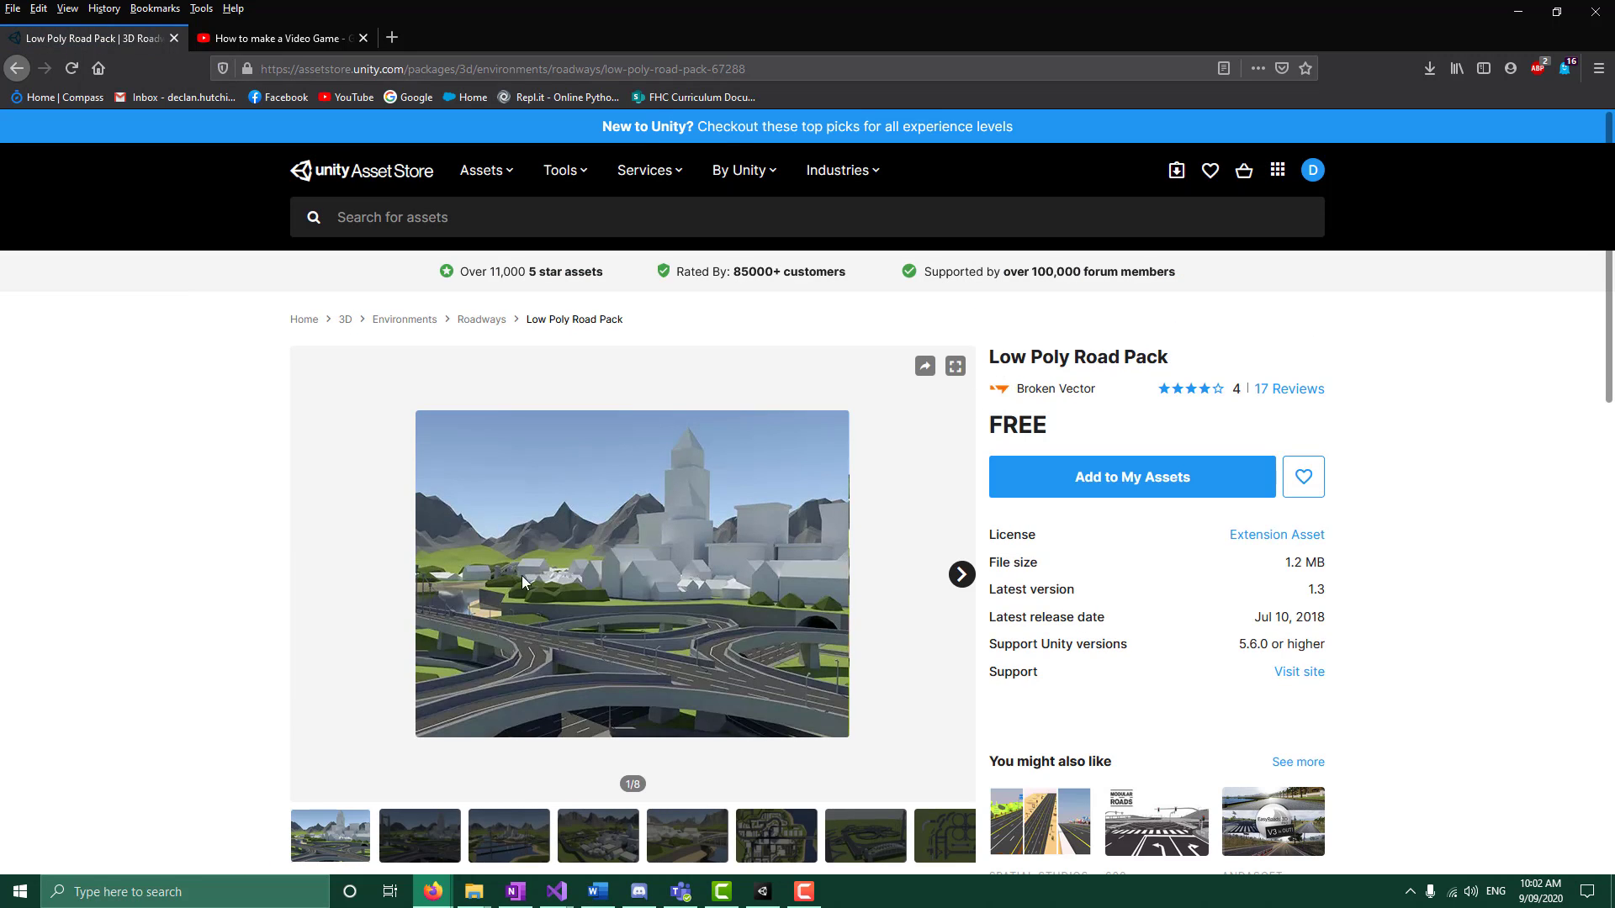
Review the Low Poly Road Pack page, add the pack to My Assets and open it in Unity
scroll(534, 542, "down", 3)
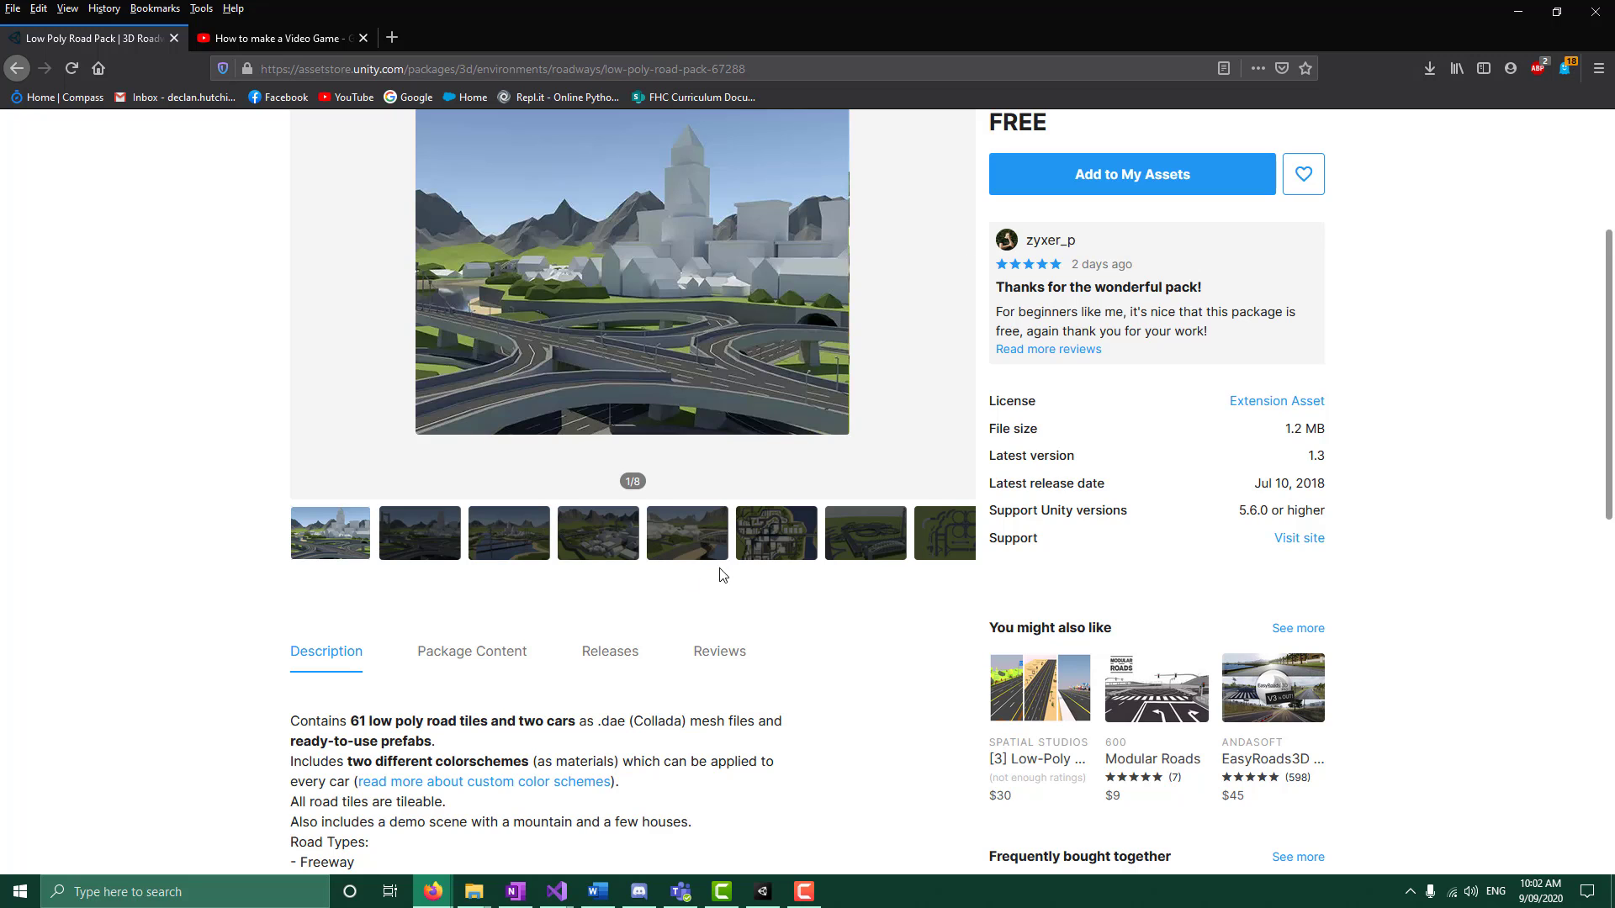
scroll(696, 583, "up", 3)
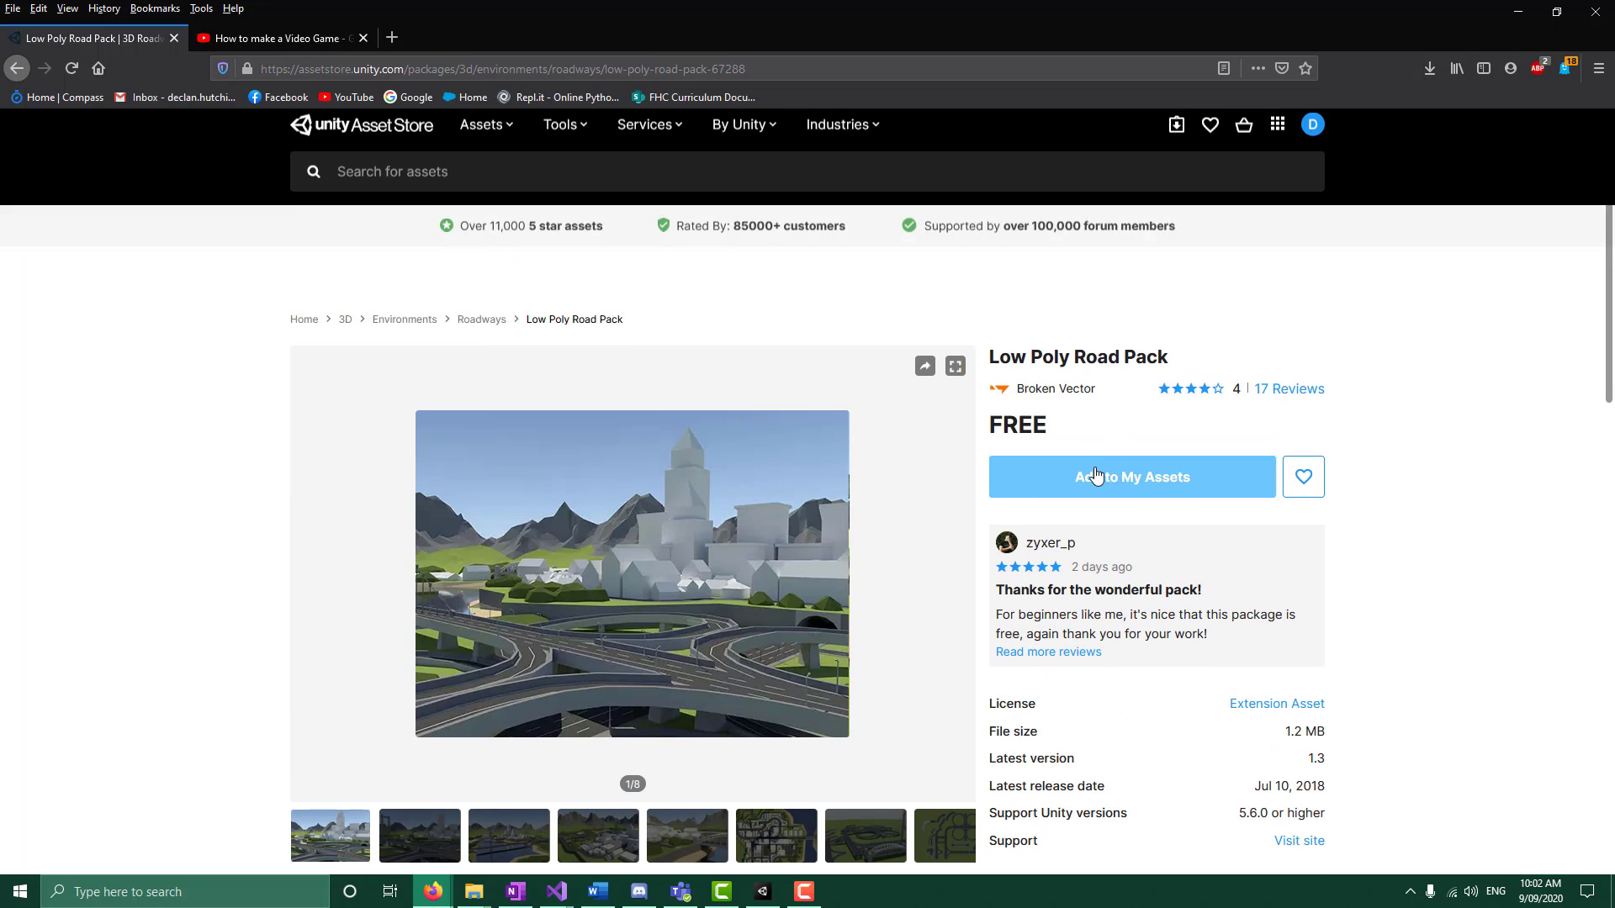
left_click(1102, 474)
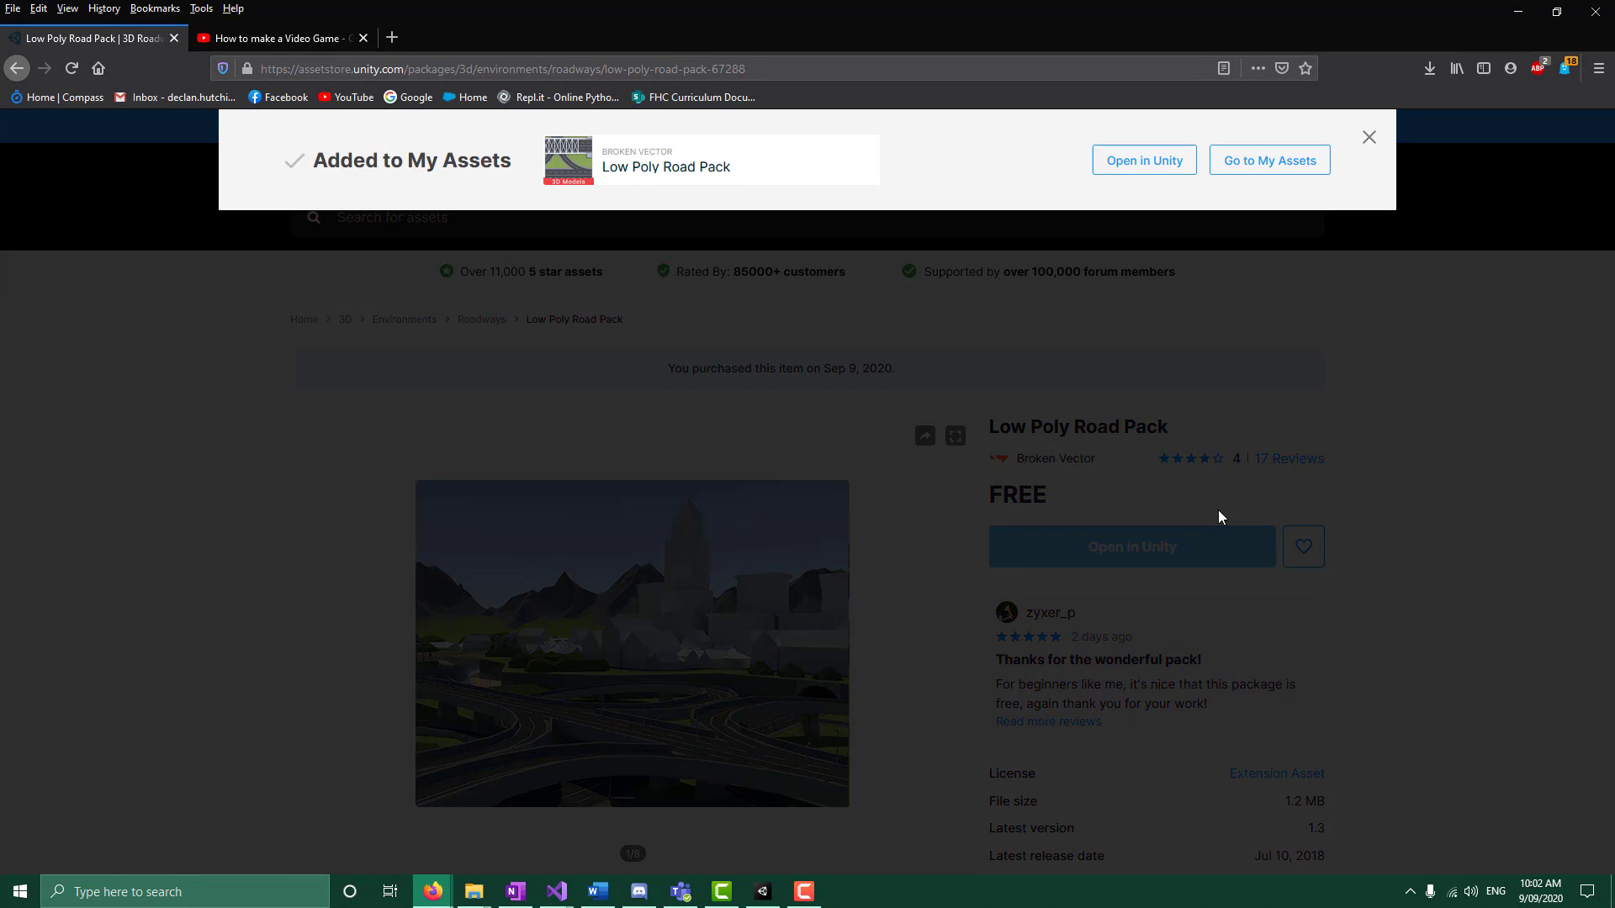
left_click(1144, 166)
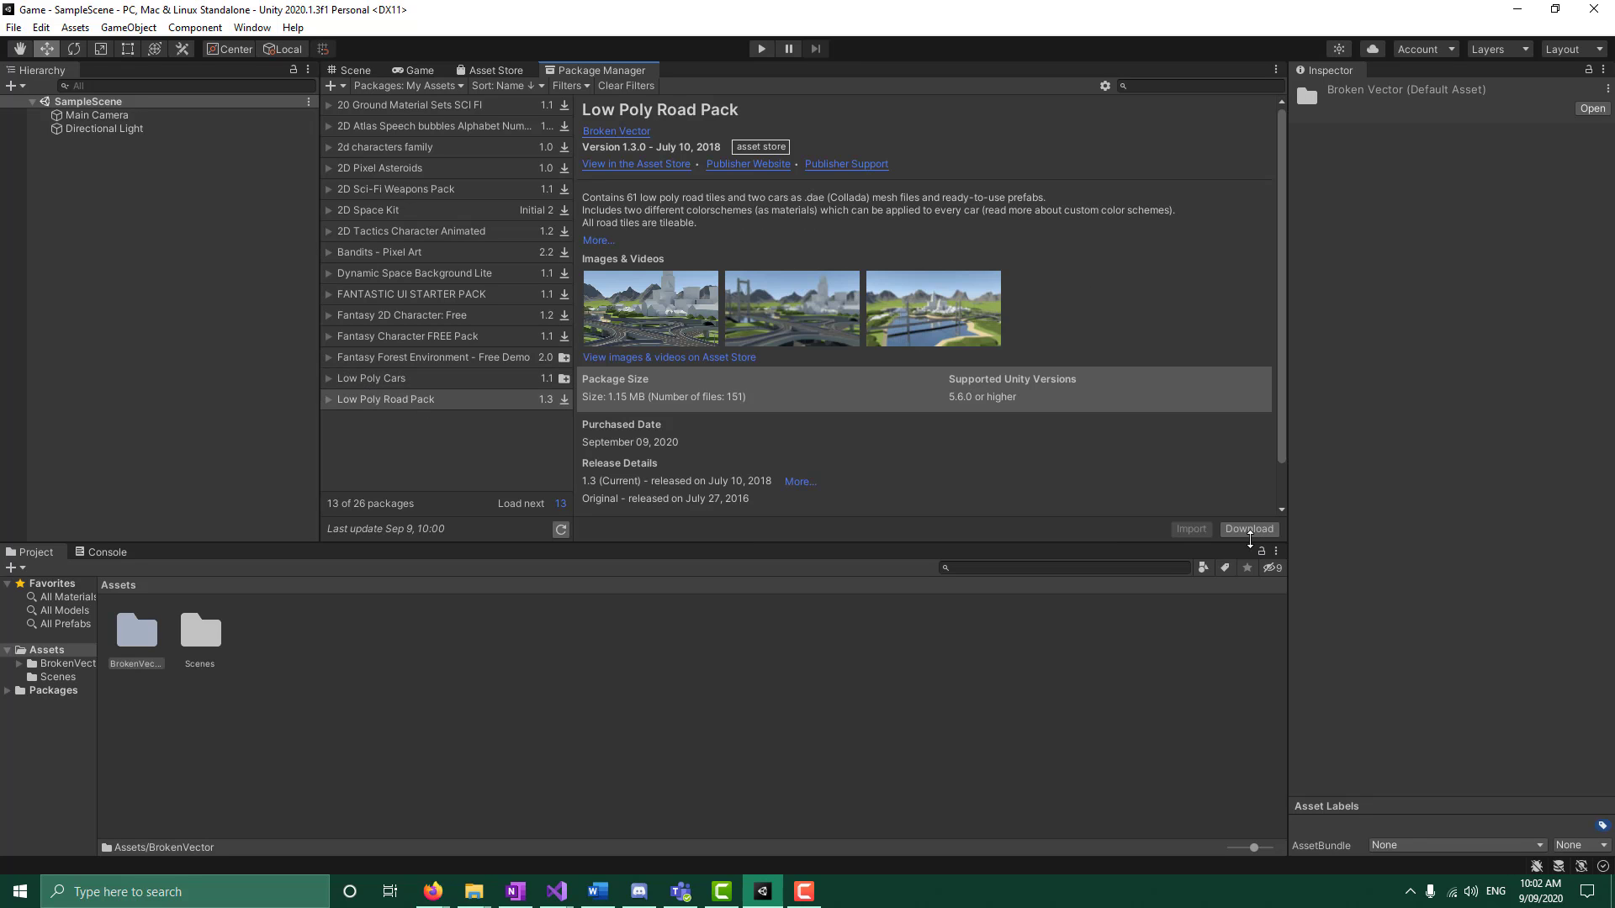
Download the Low Poly Road Pack and import all of its contents into the project
left_click(1248, 529)
left_click(1190, 529)
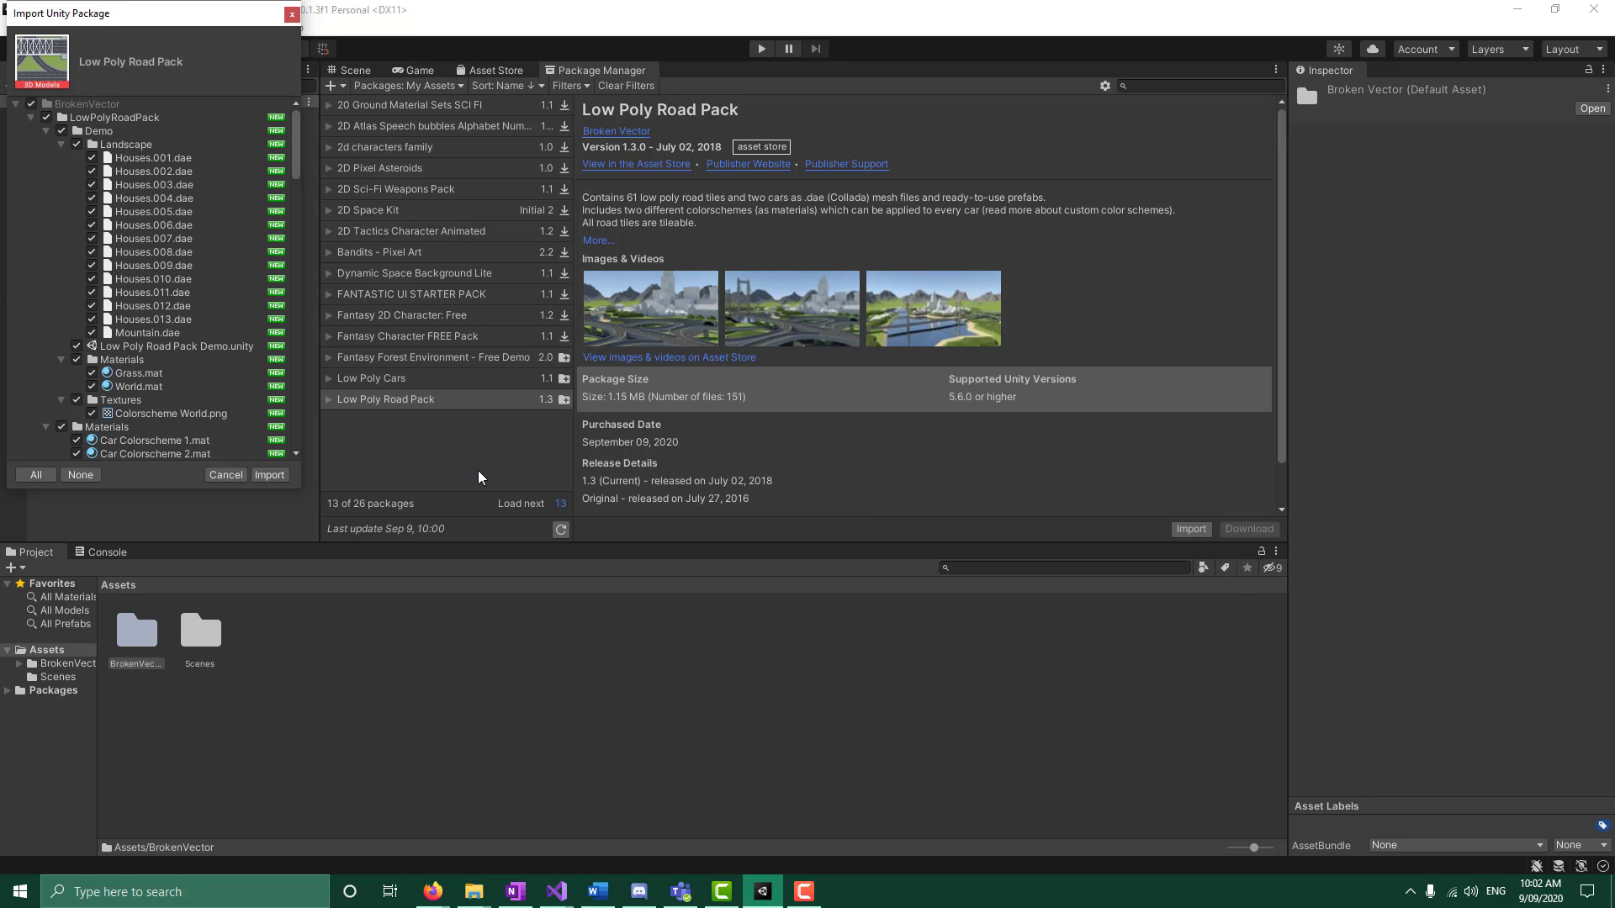
left_click(270, 476)
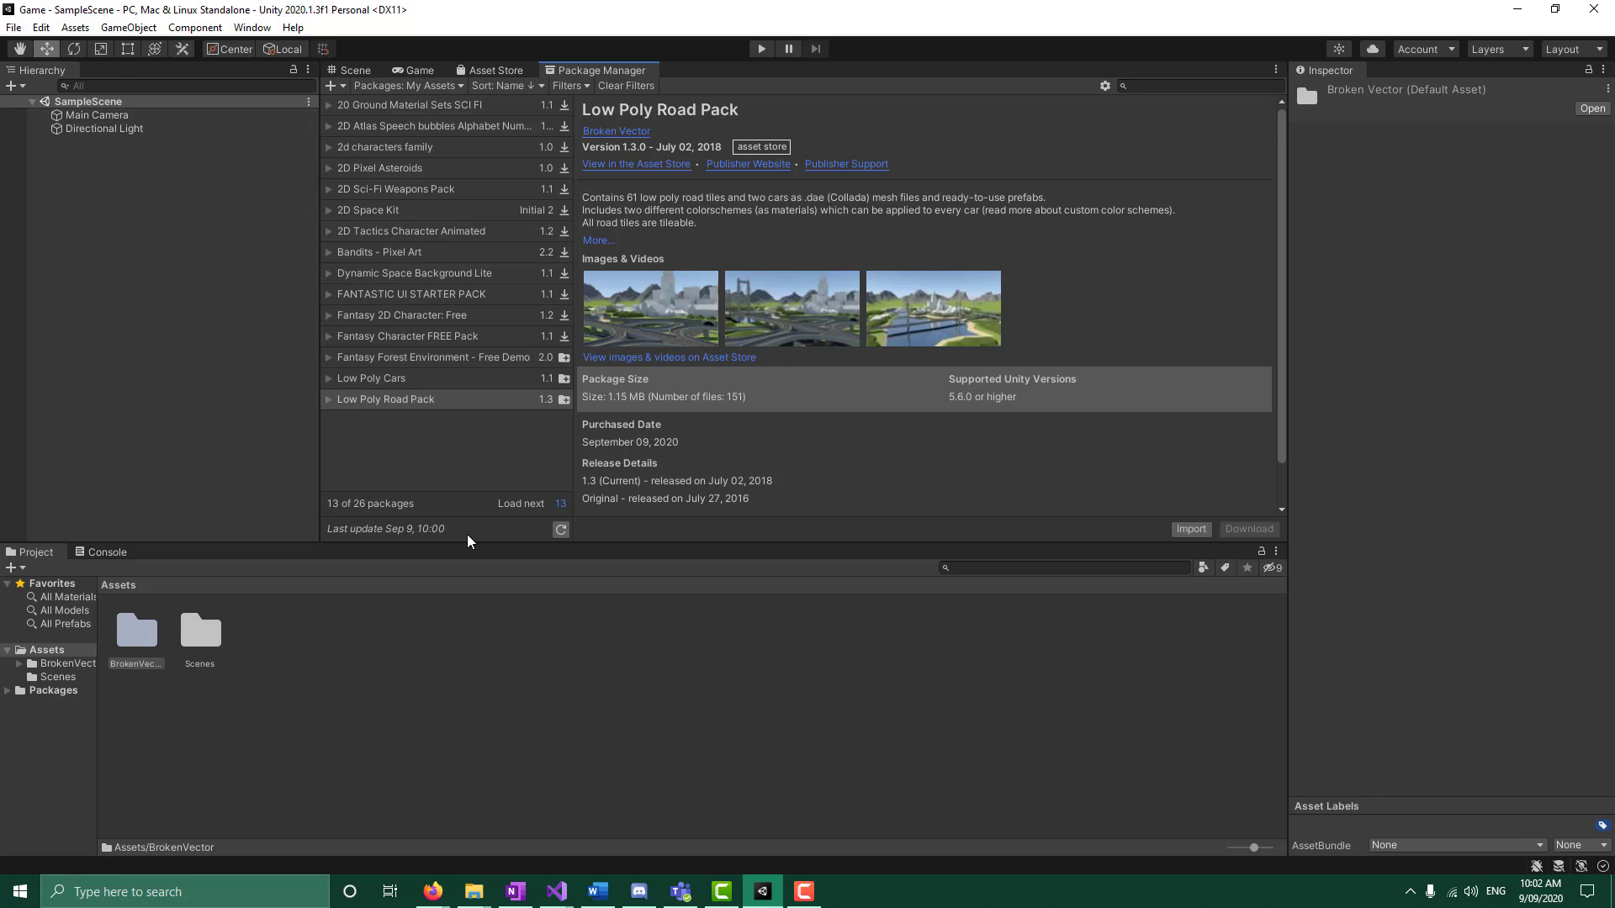
Open the BrokenVector folder and check its car pack, road pack and shaders subfolders
double_click(139, 635)
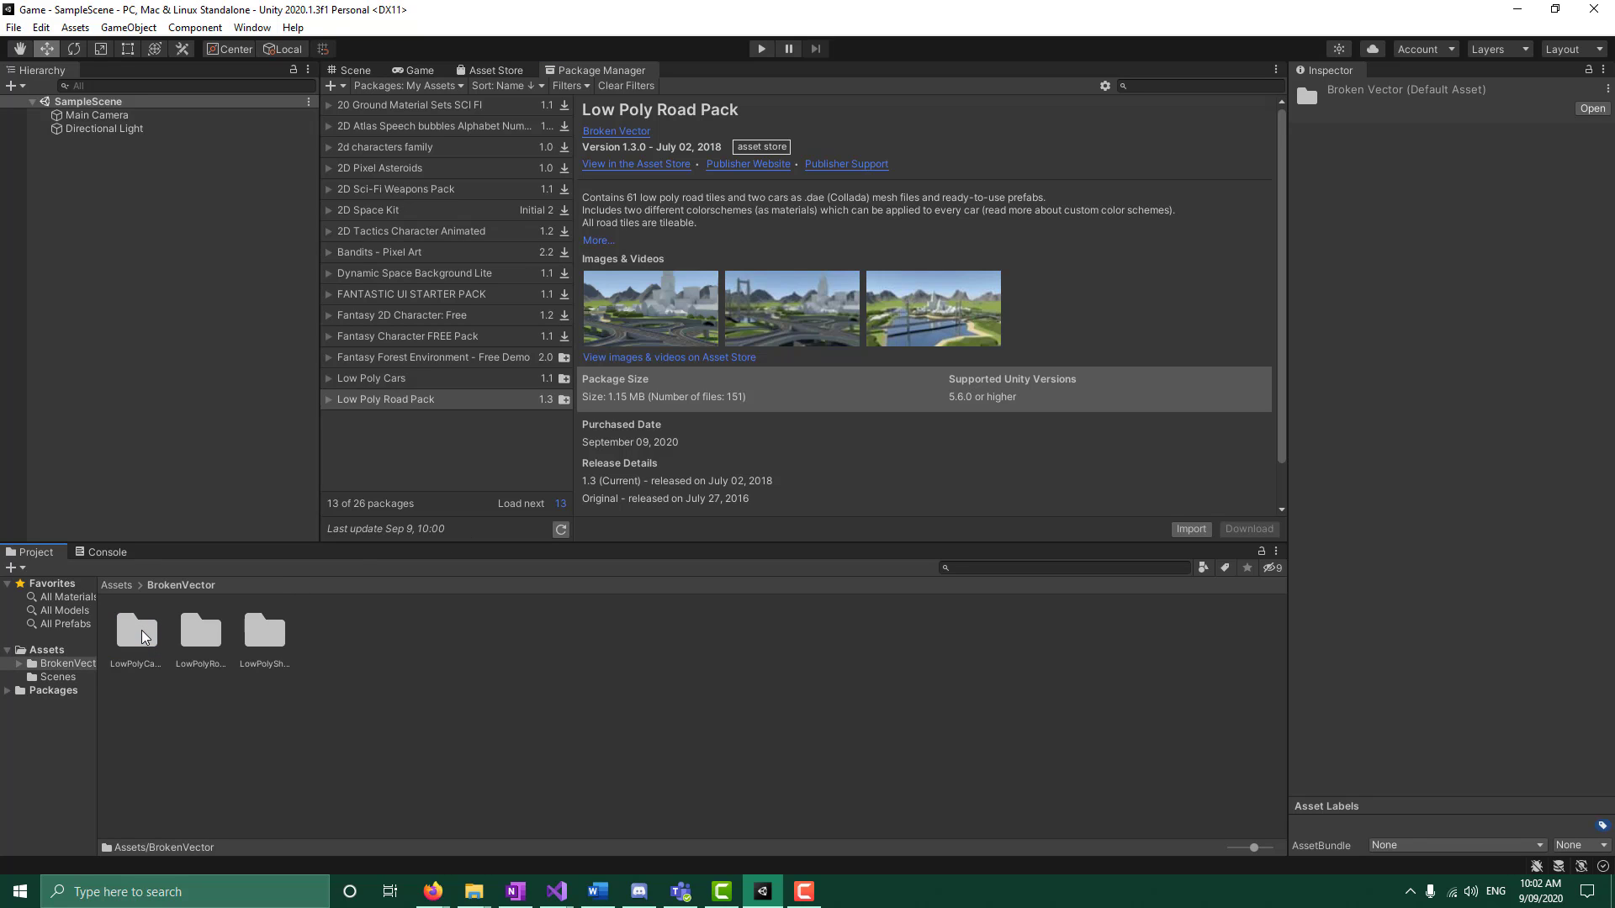
left_click(255, 641)
left_click(211, 639)
left_click(156, 637)
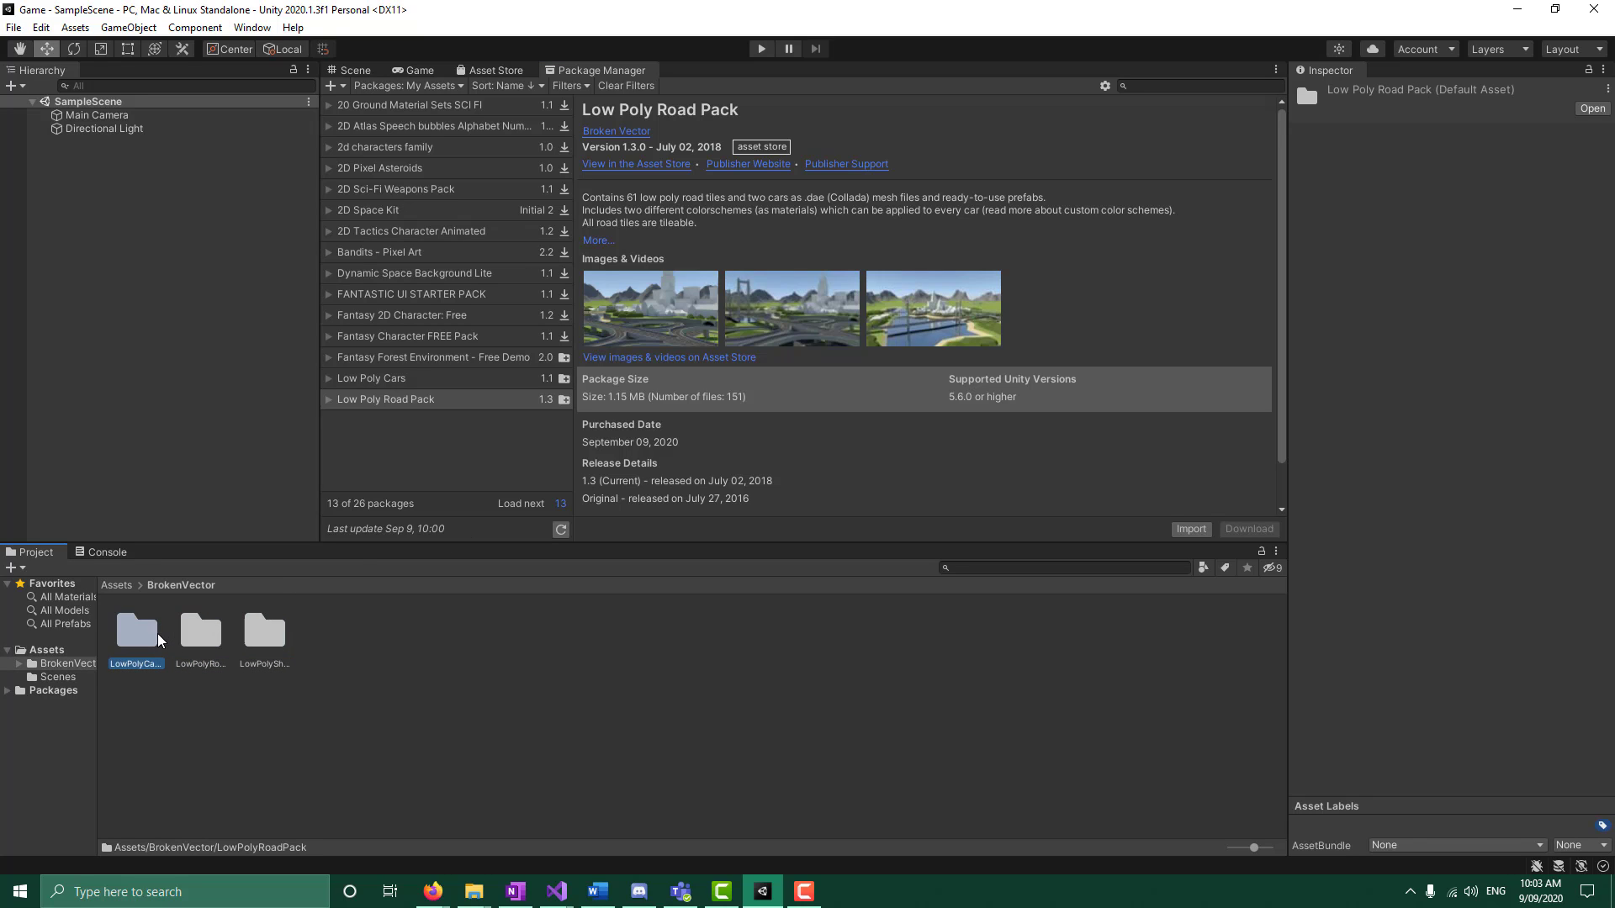
left_click(219, 637)
left_click(282, 641)
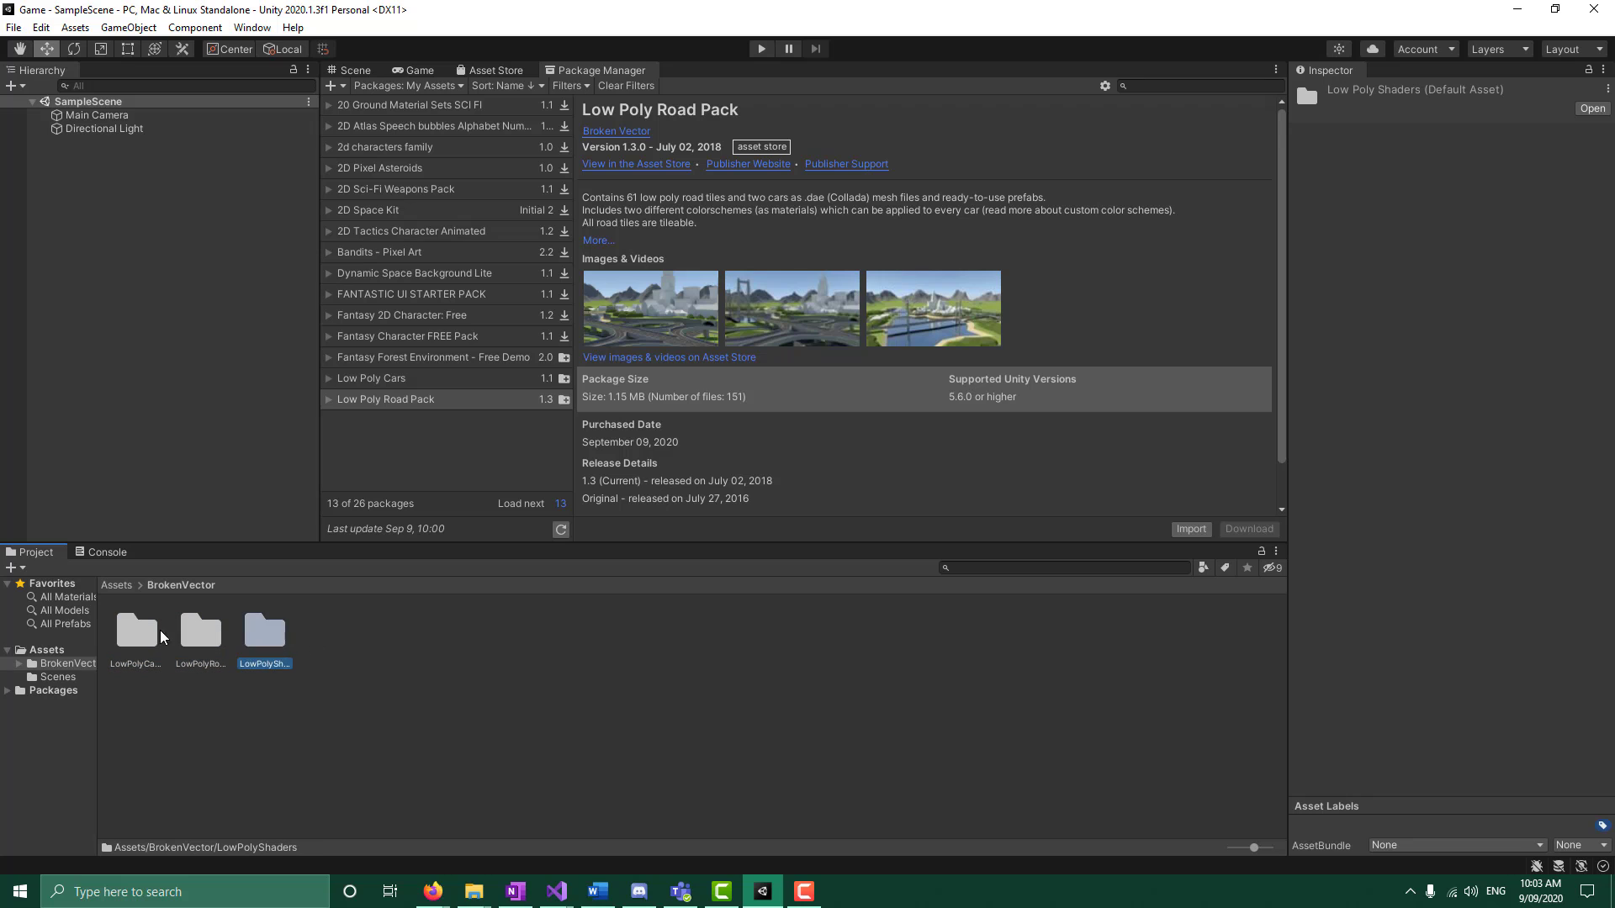
Create a folder named Assets in the project's root Assets folder and move the BrokenVector folder into it
left_click(117, 585)
right_click(325, 644)
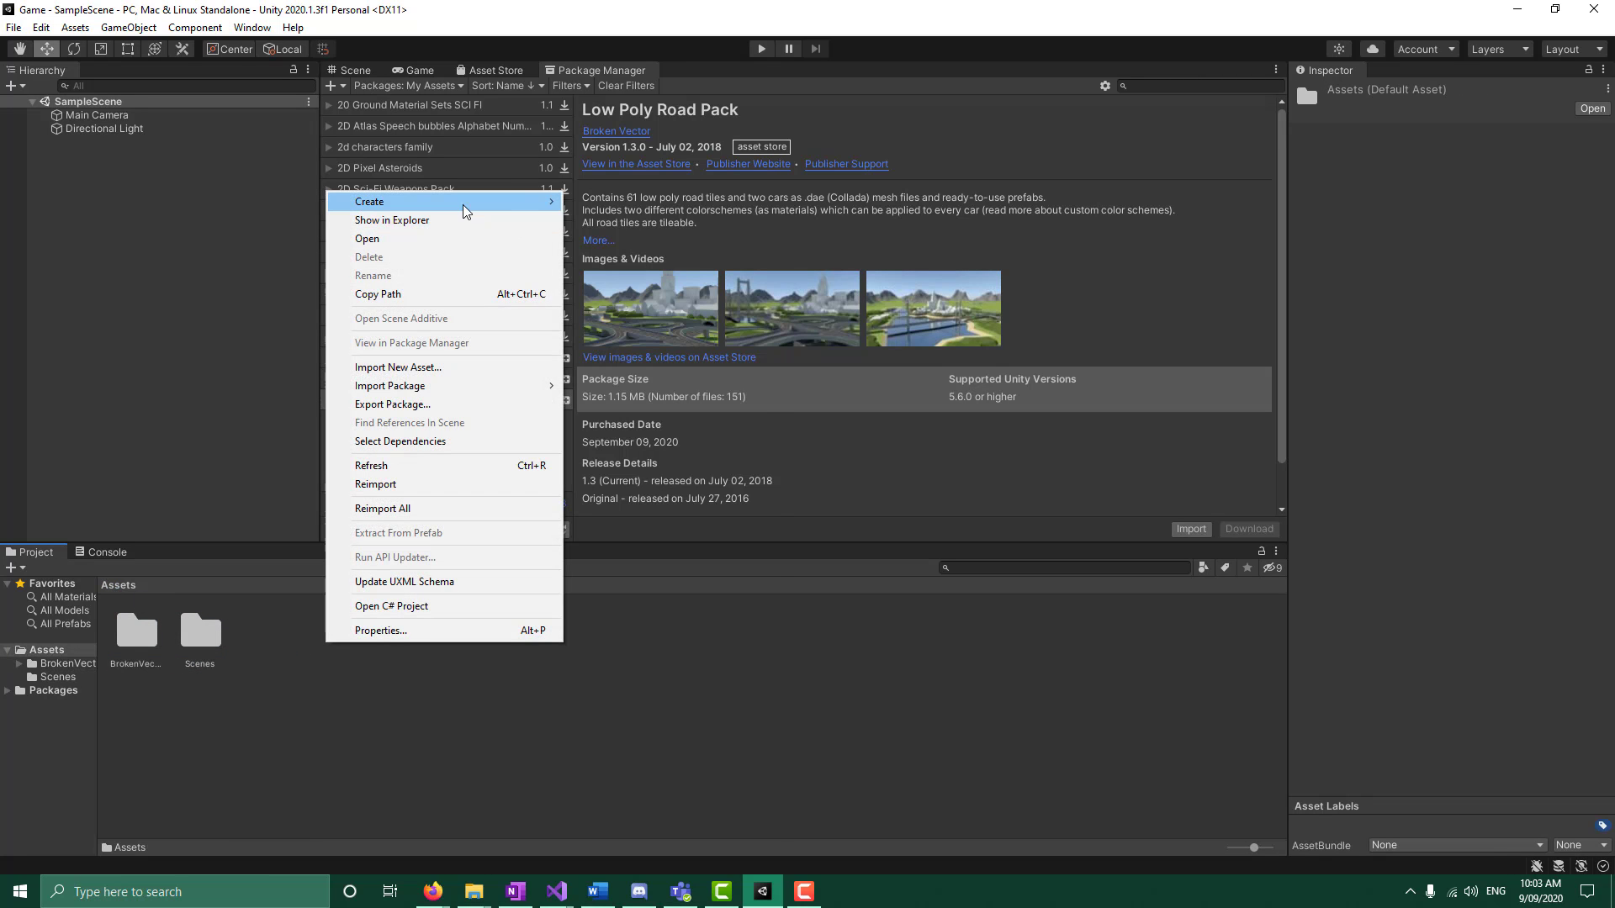
mouse_move(462, 202)
left_click(661, 207)
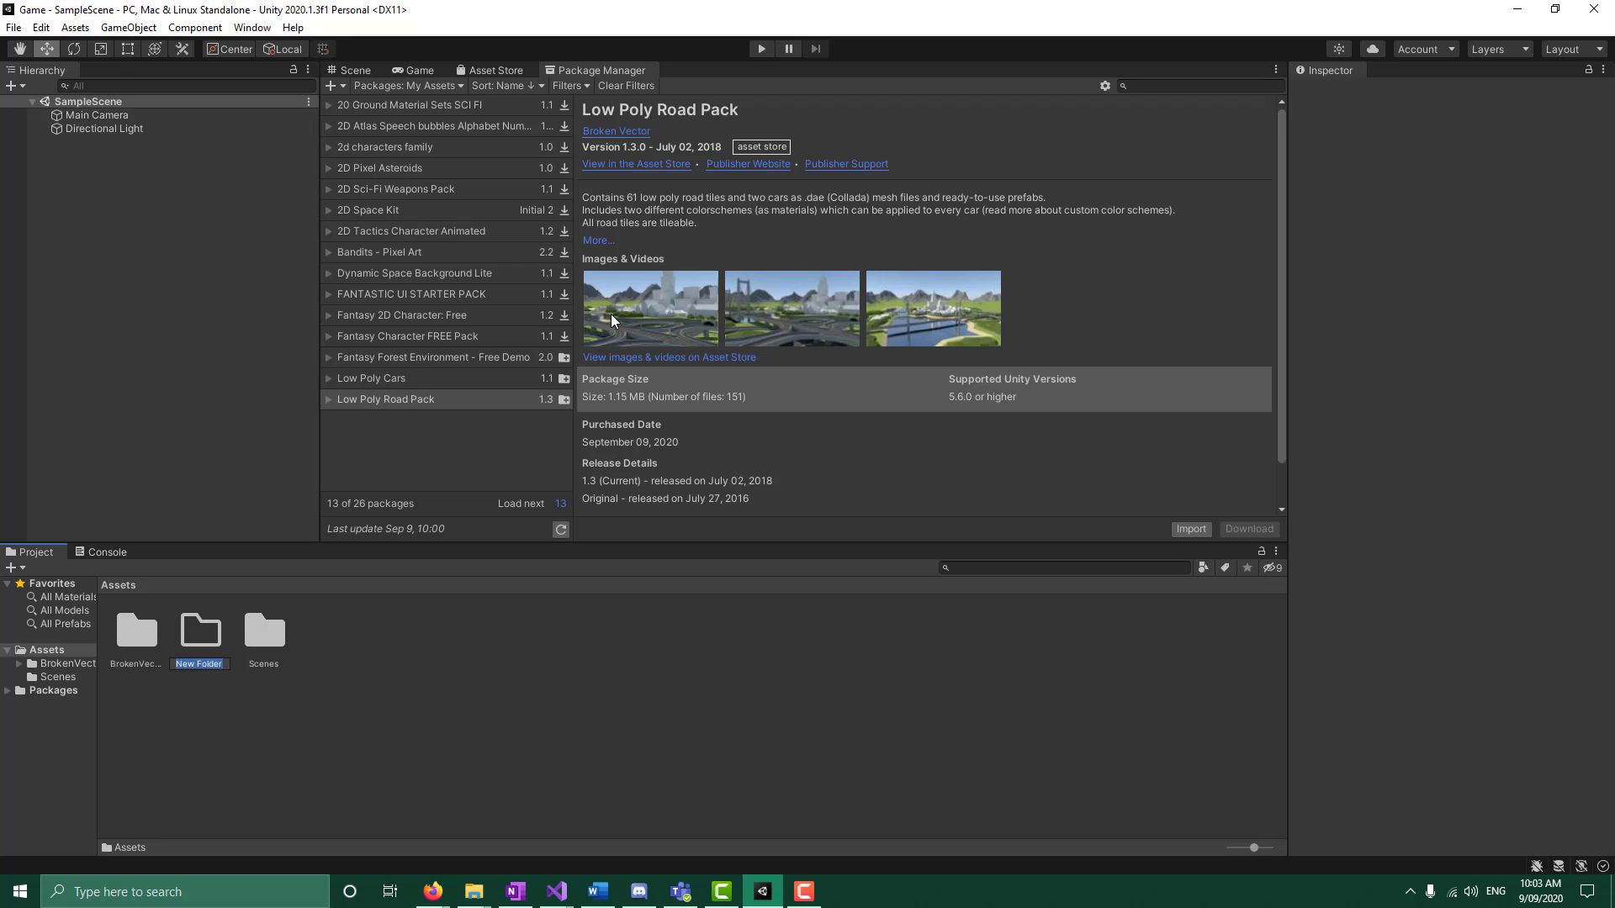
type("Assets")
key("Return")
left_click_drag(203, 646, 137, 635)
Show the Scene view and create a folder named Scripts in the root Assets folder
left_click(354, 70)
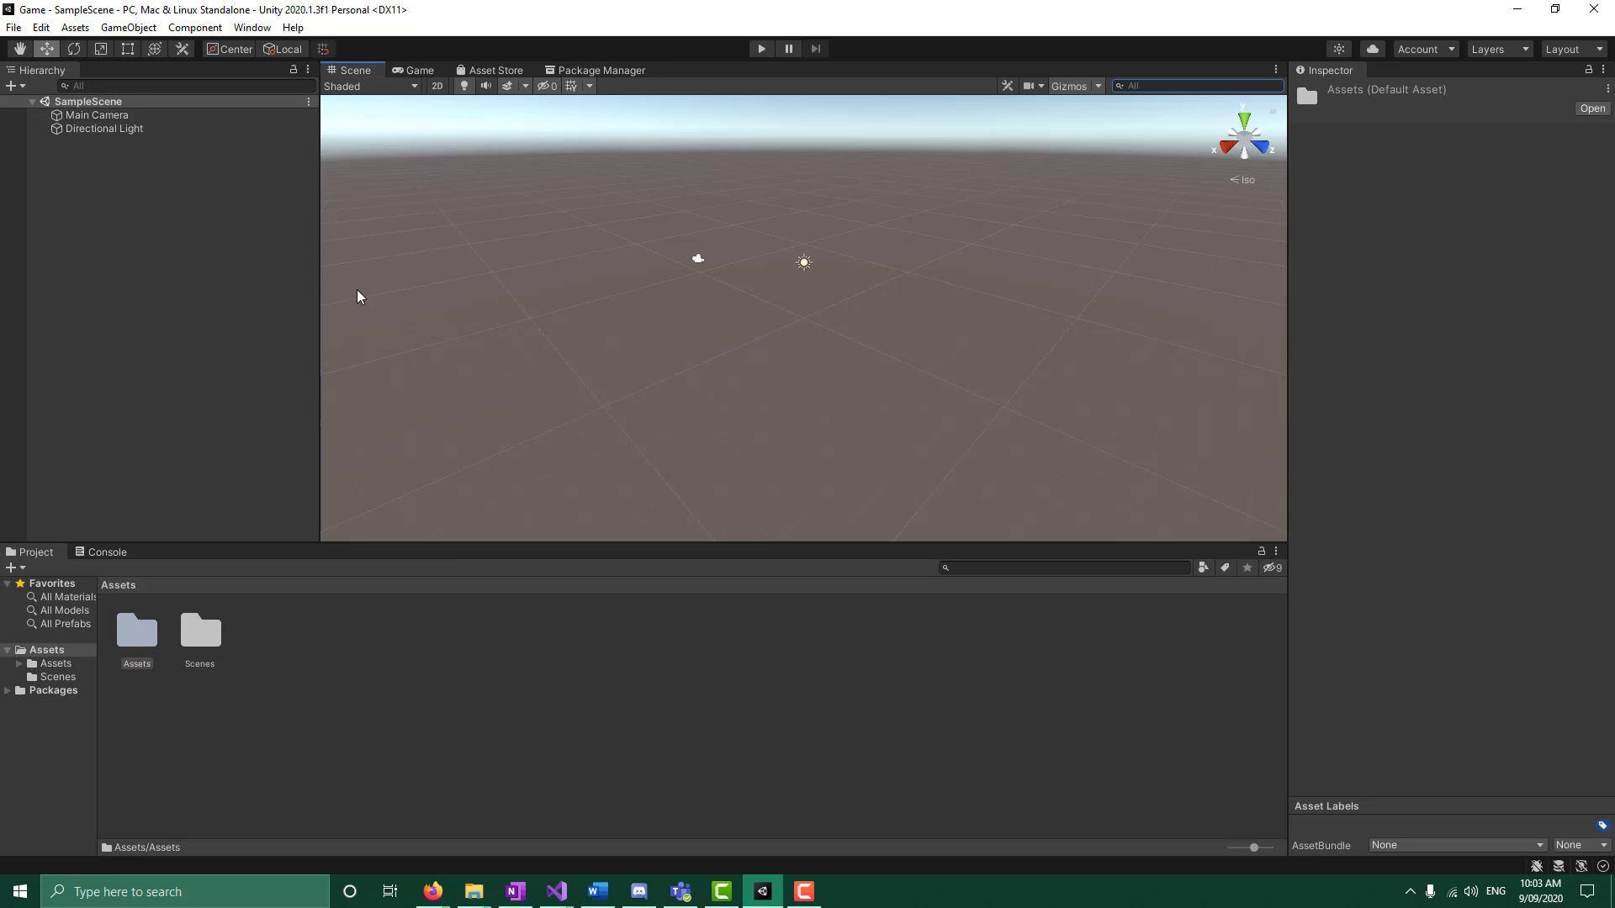
right_click(350, 638)
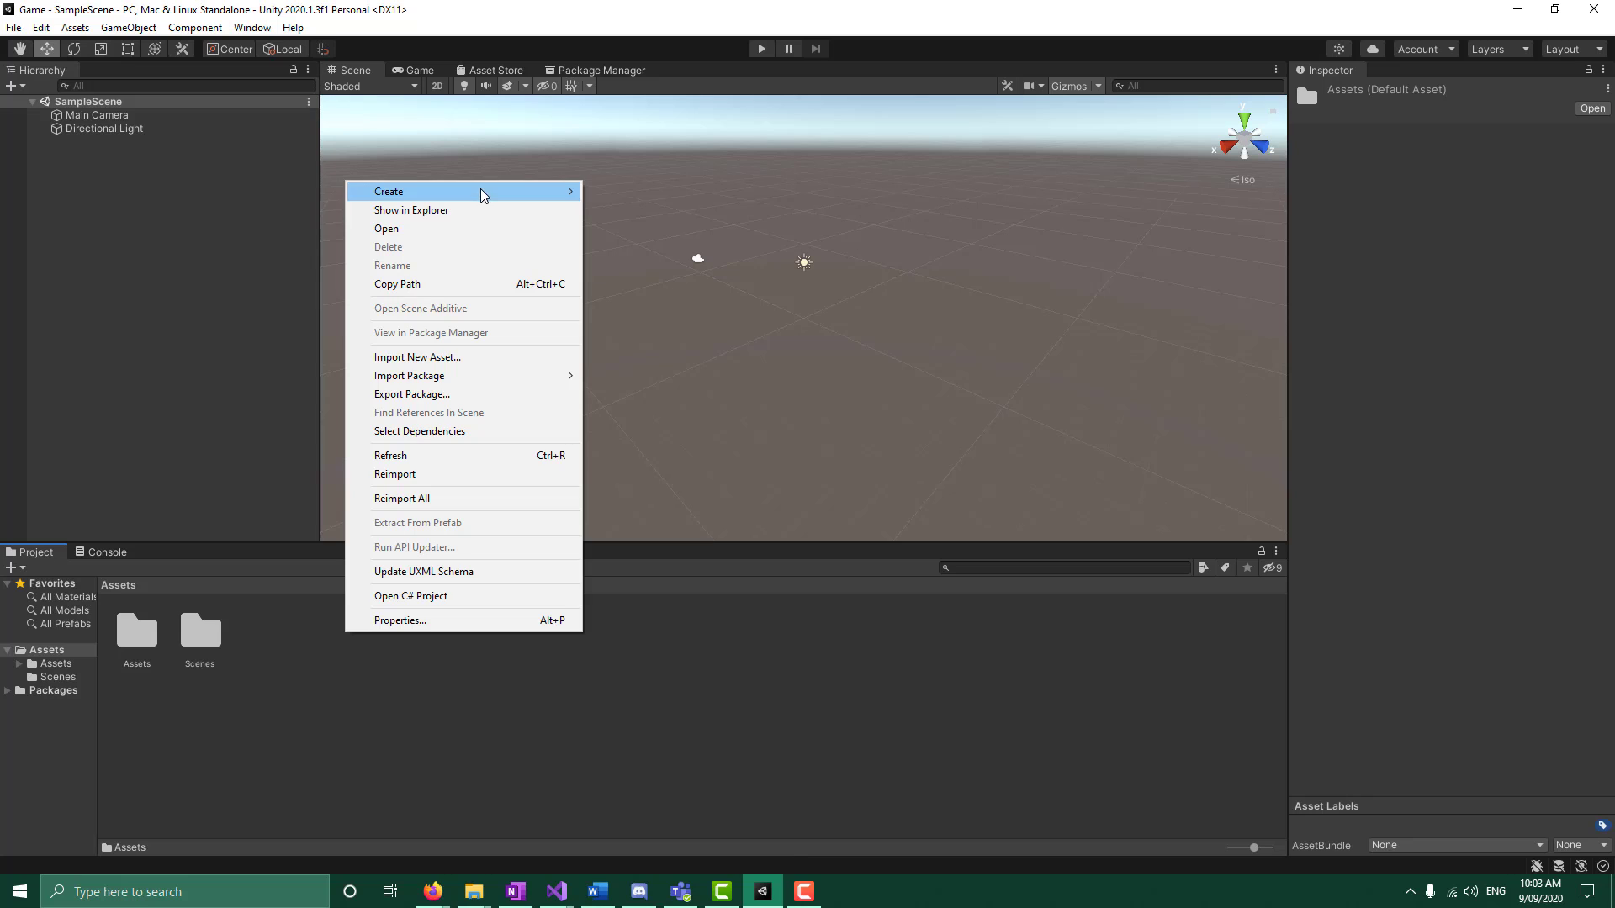
mouse_move(486, 190)
left_click(656, 192)
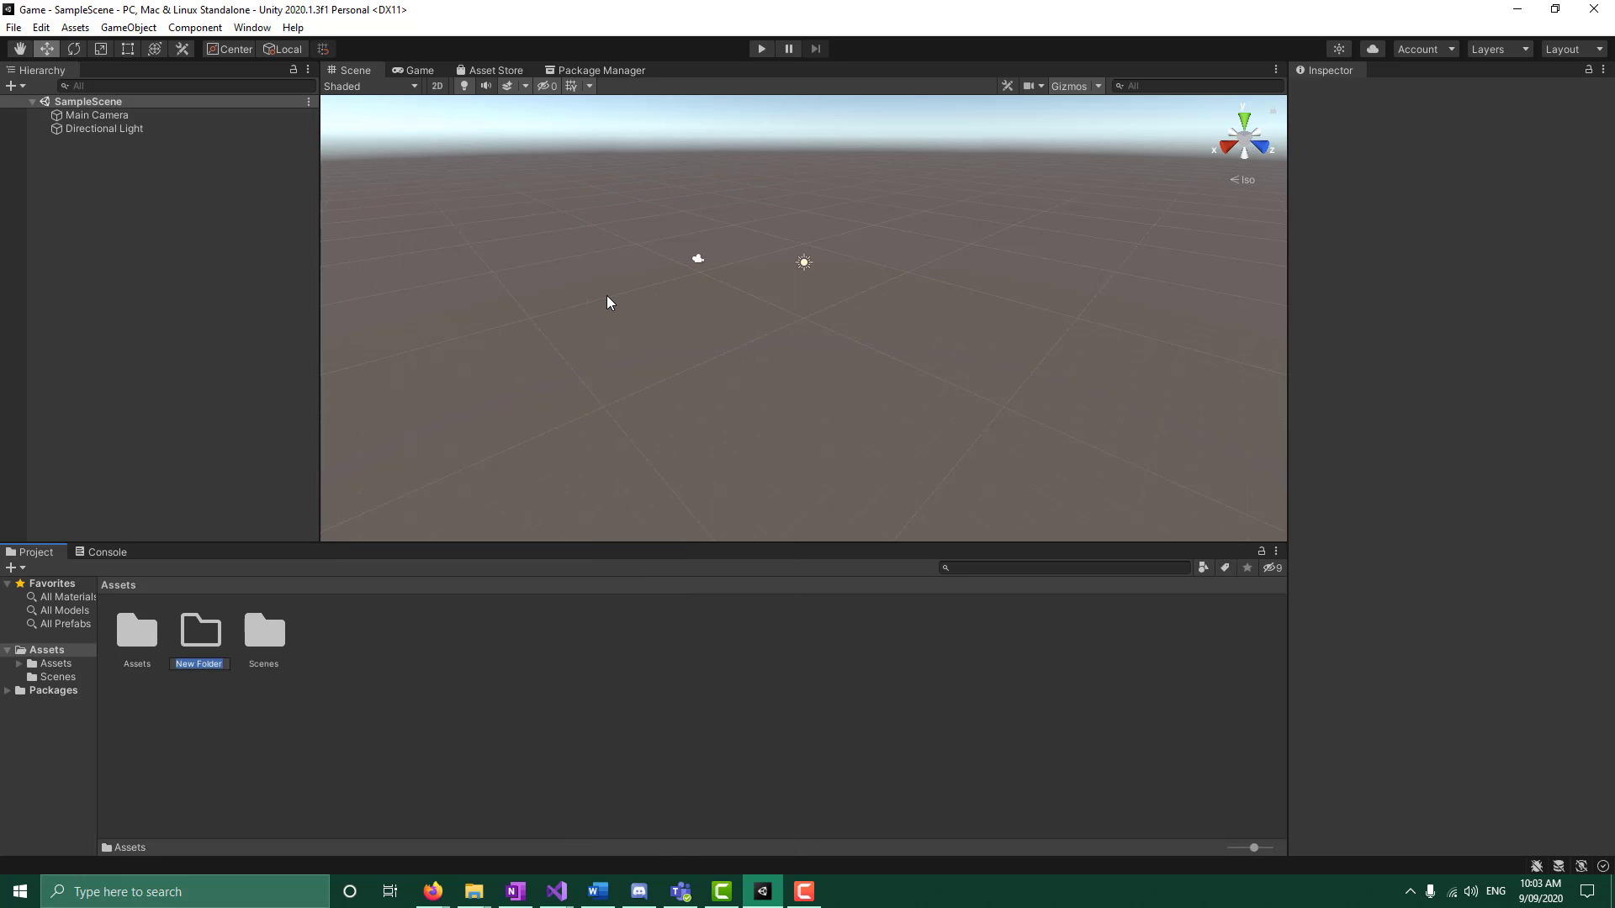
type("Scripts")
key("Return")
Create a folder named Prefabs in the root Assets folder
right_click(350, 642)
mouse_move(410, 194)
left_click(673, 195)
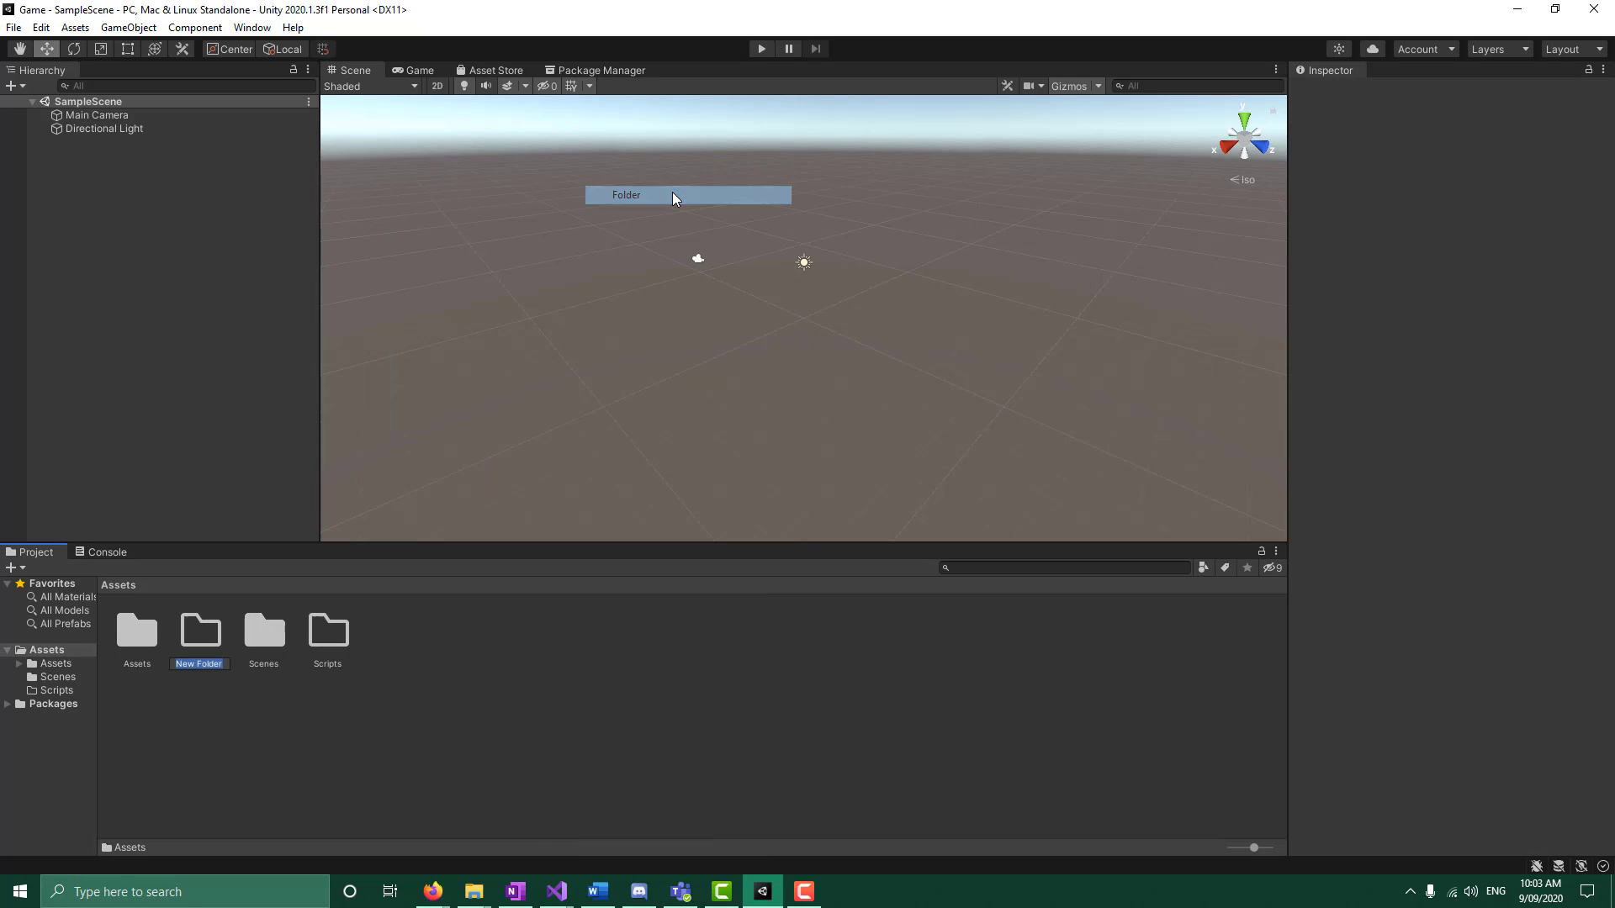
type("Prefab")
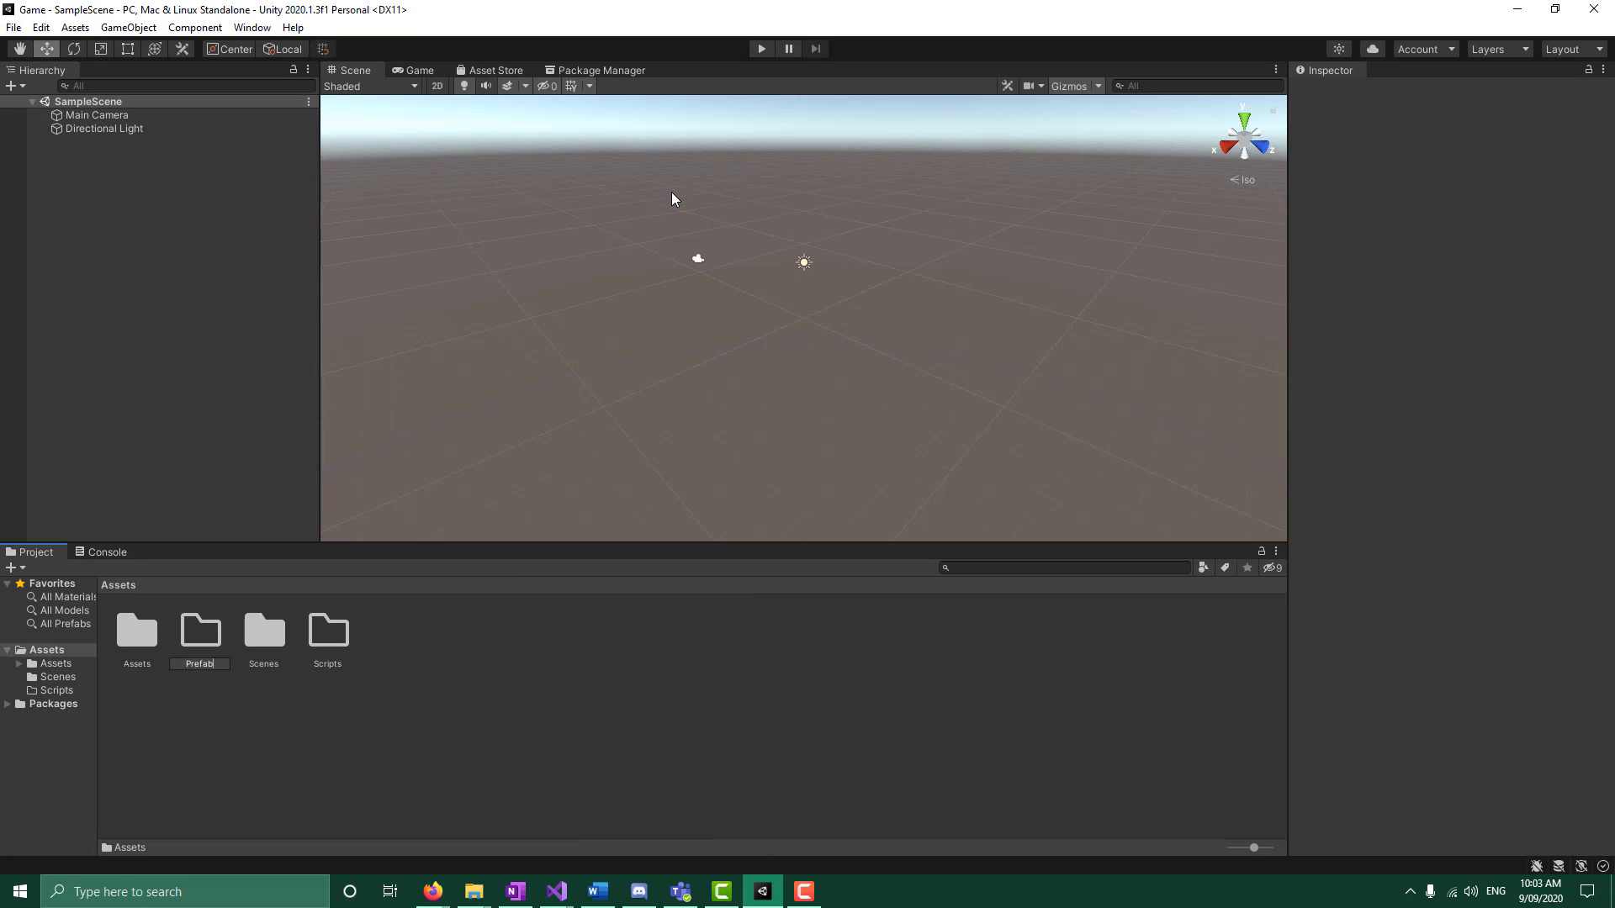
type("s")
Create a folder named Materials in the root Assets folder
right_click(425, 609)
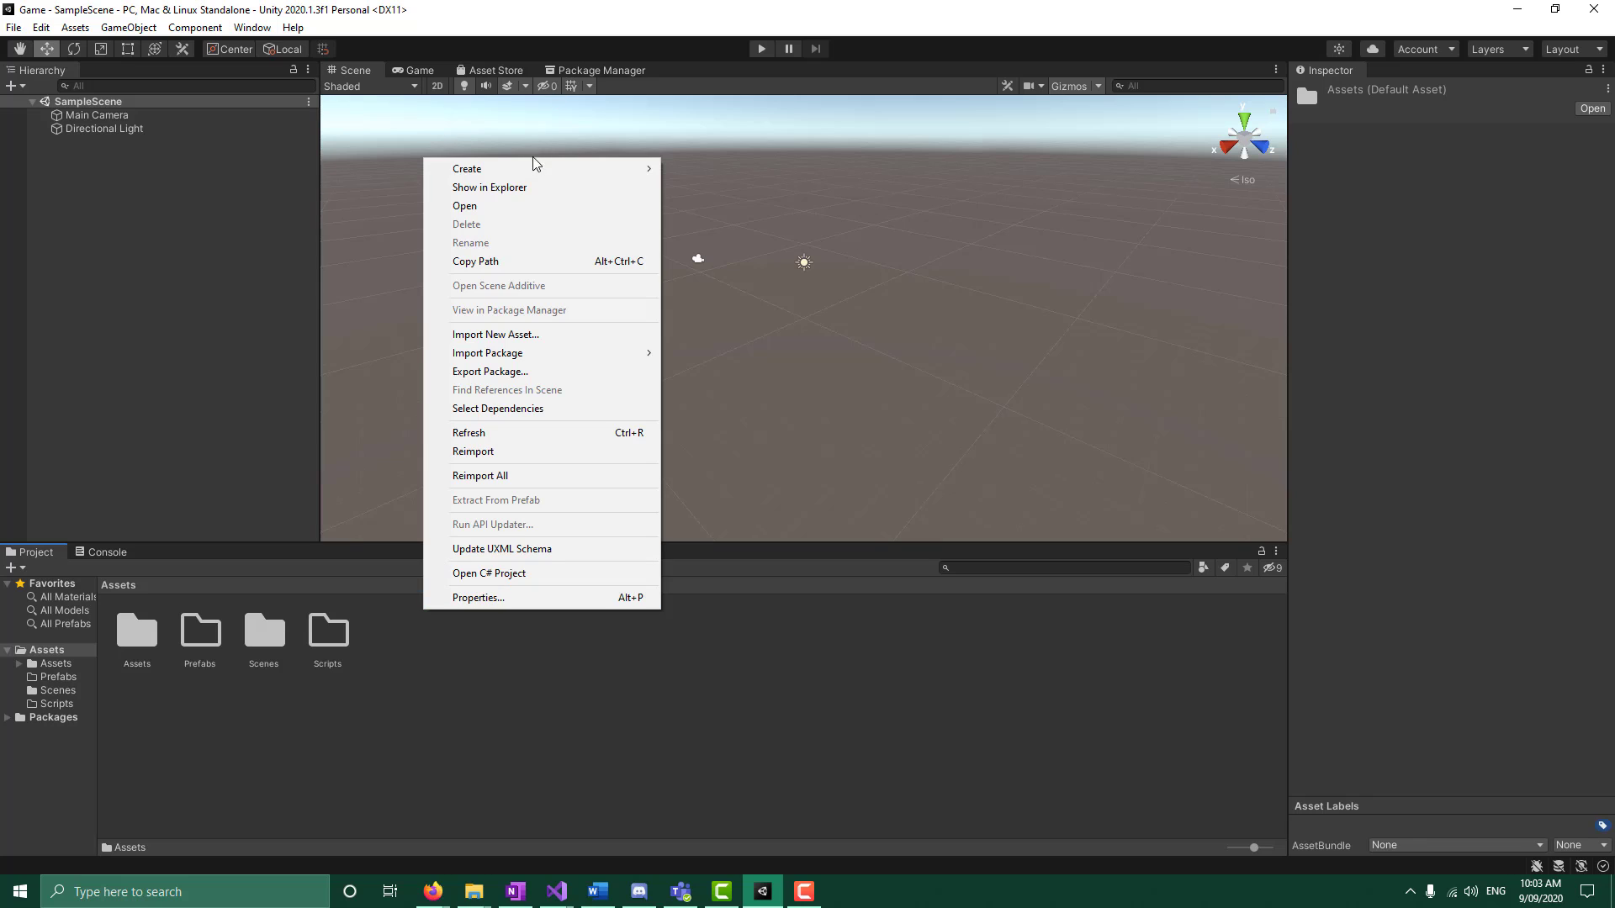
mouse_move(535, 166)
left_click(735, 173)
type("Materials")
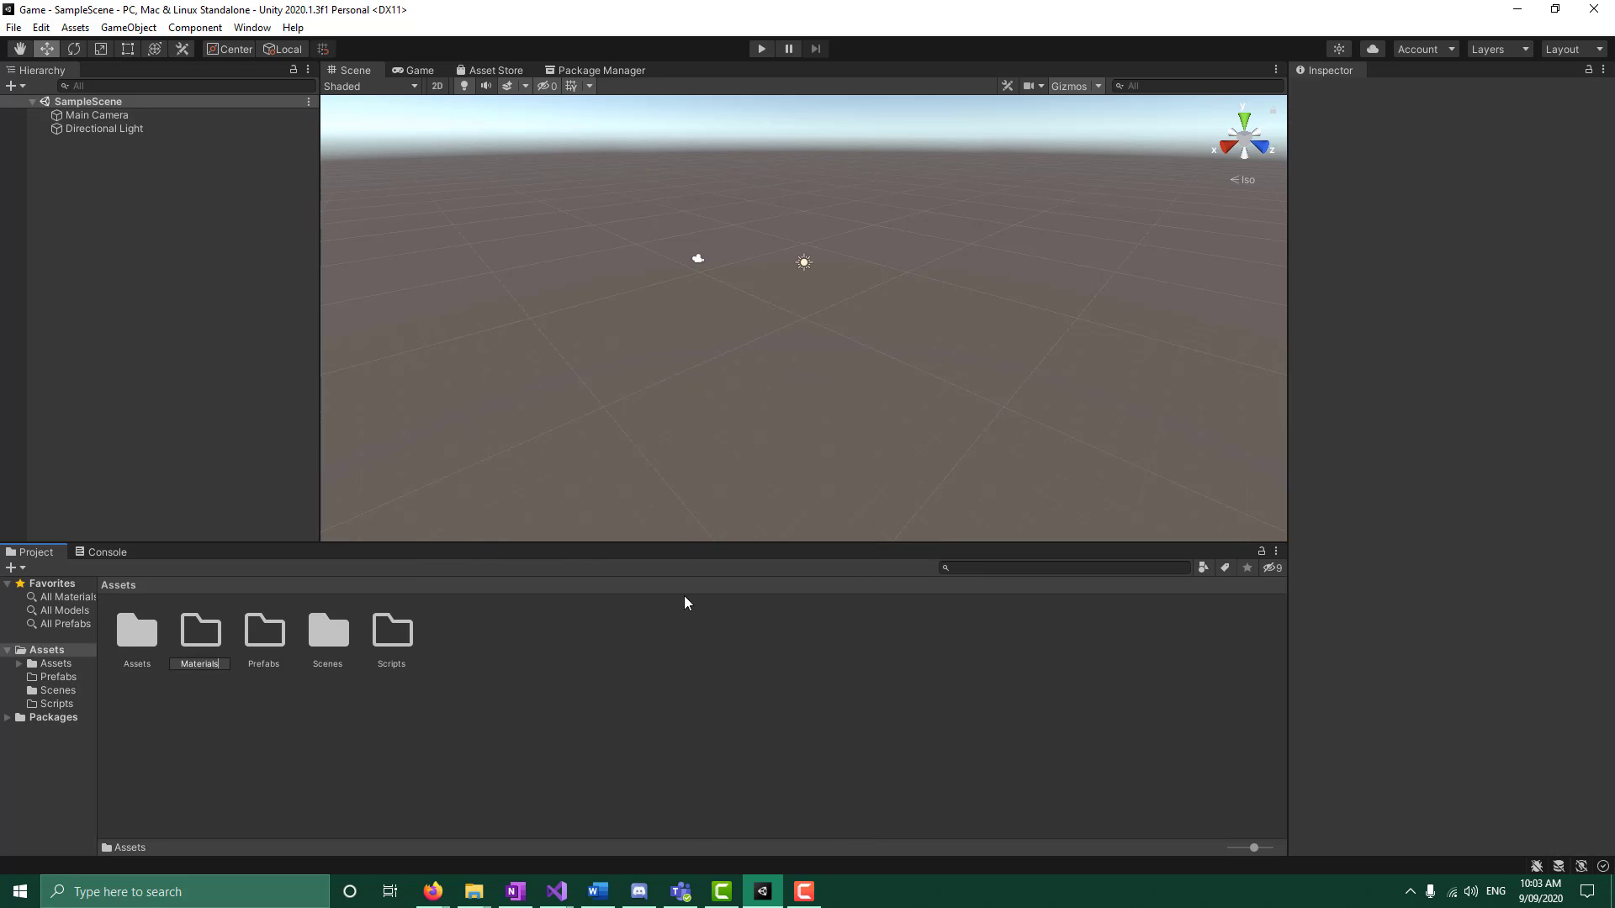
key("Return")
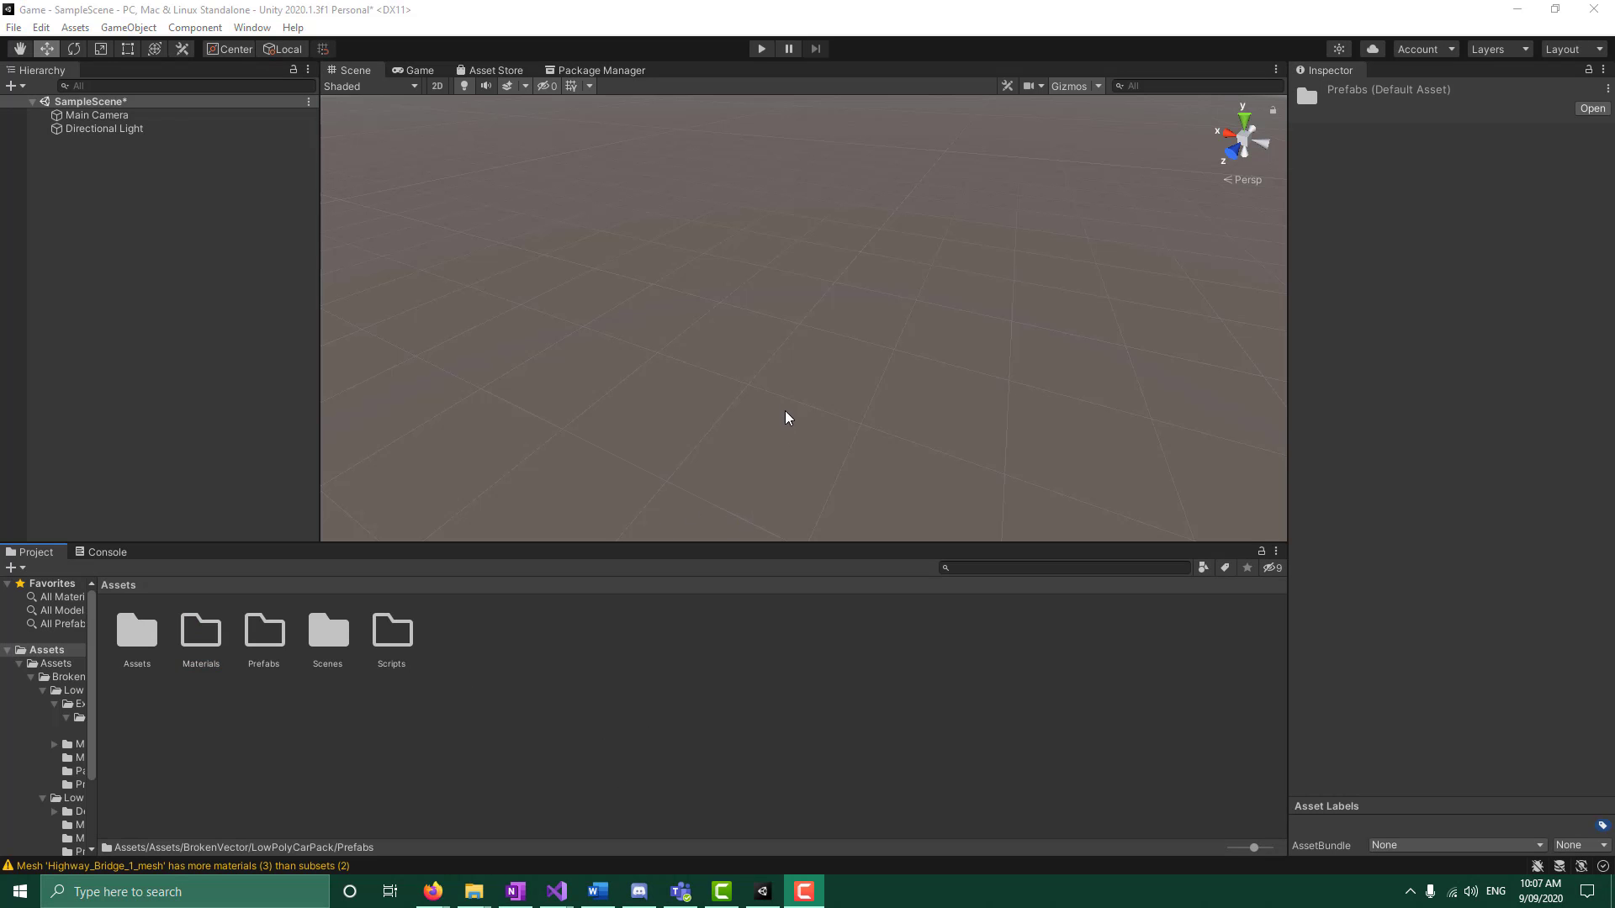
Look through the LowPolyRoadPack and LowPolyShaders folders inside BrokenVector to see what the imported packs contain
right_click_drag(788, 418, 777, 318)
left_click(1244, 120)
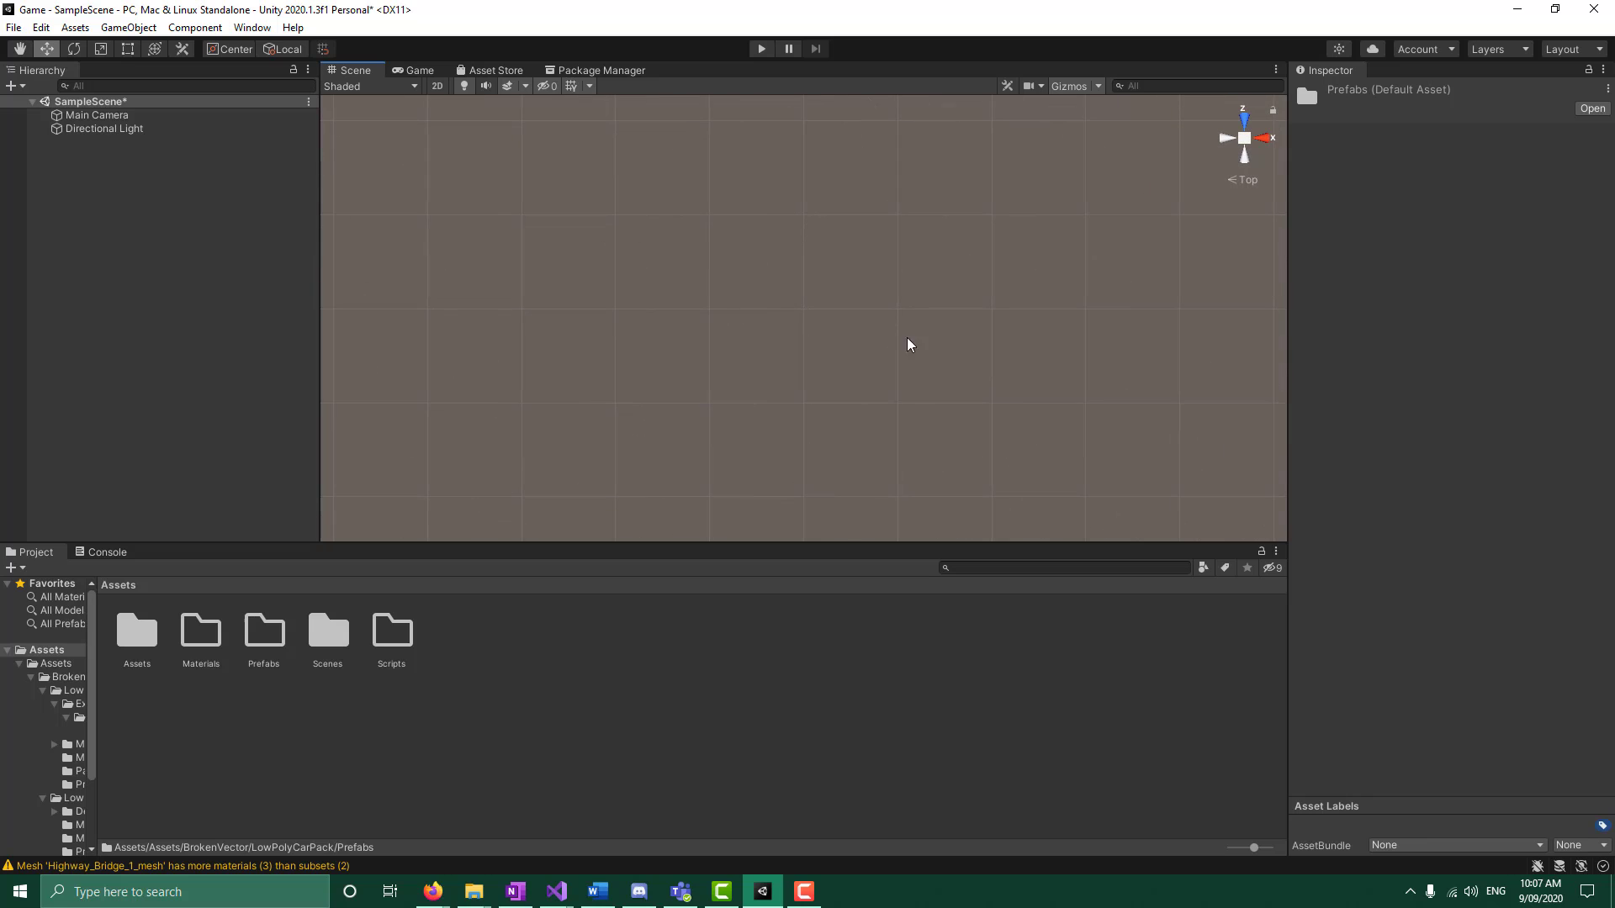
double_click(137, 633)
double_click(137, 633)
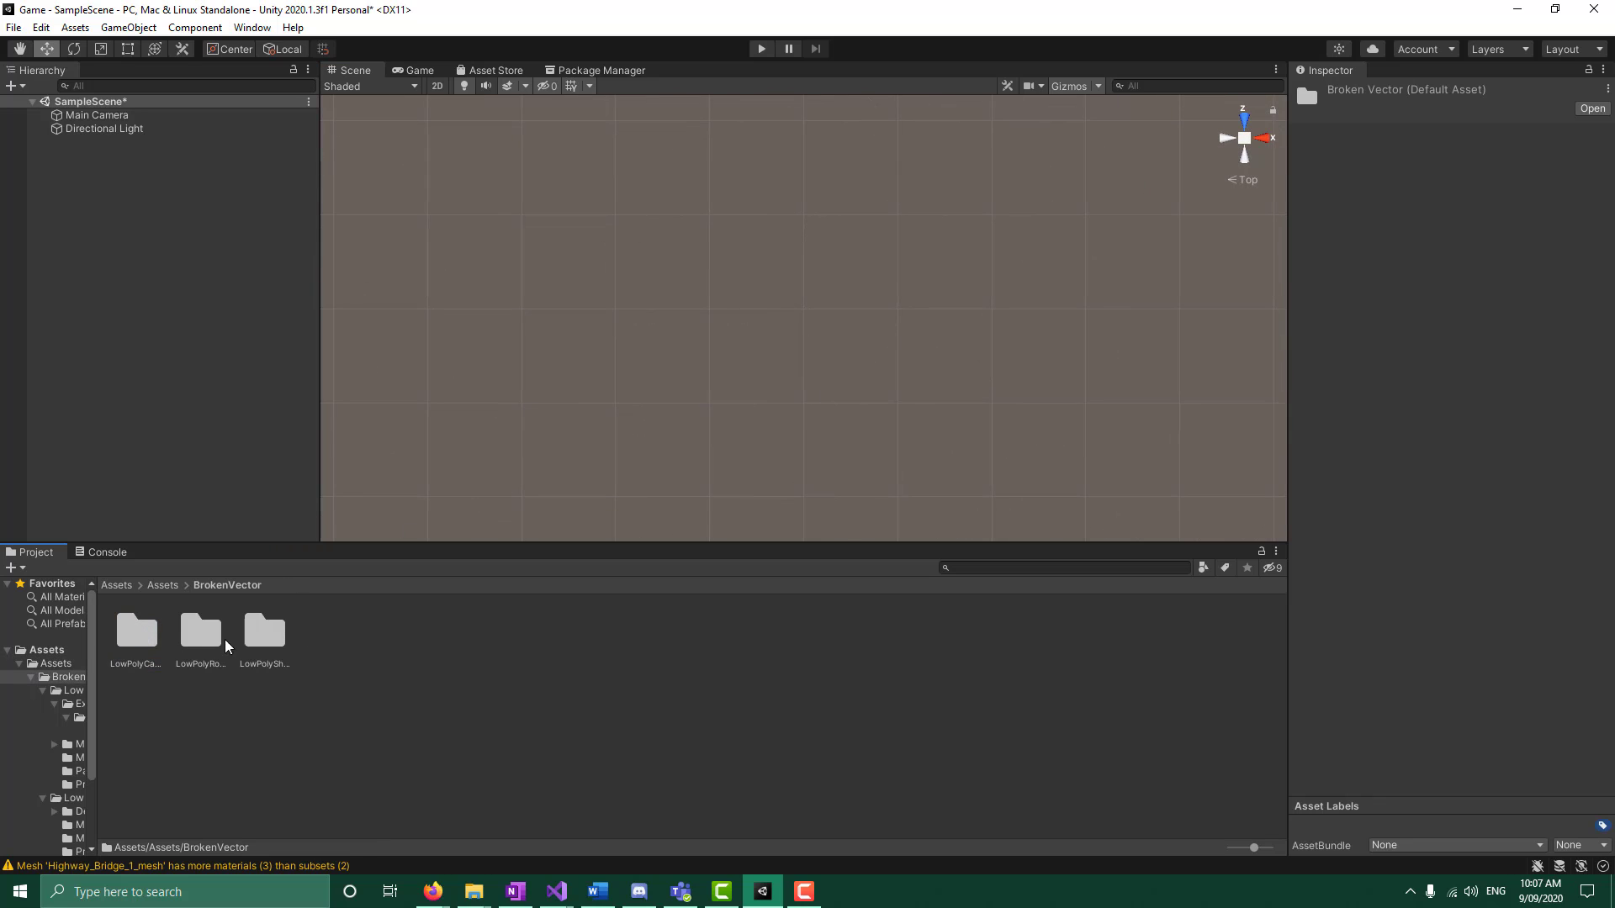
left_click(119, 637)
left_click(211, 637)
double_click(210, 636)
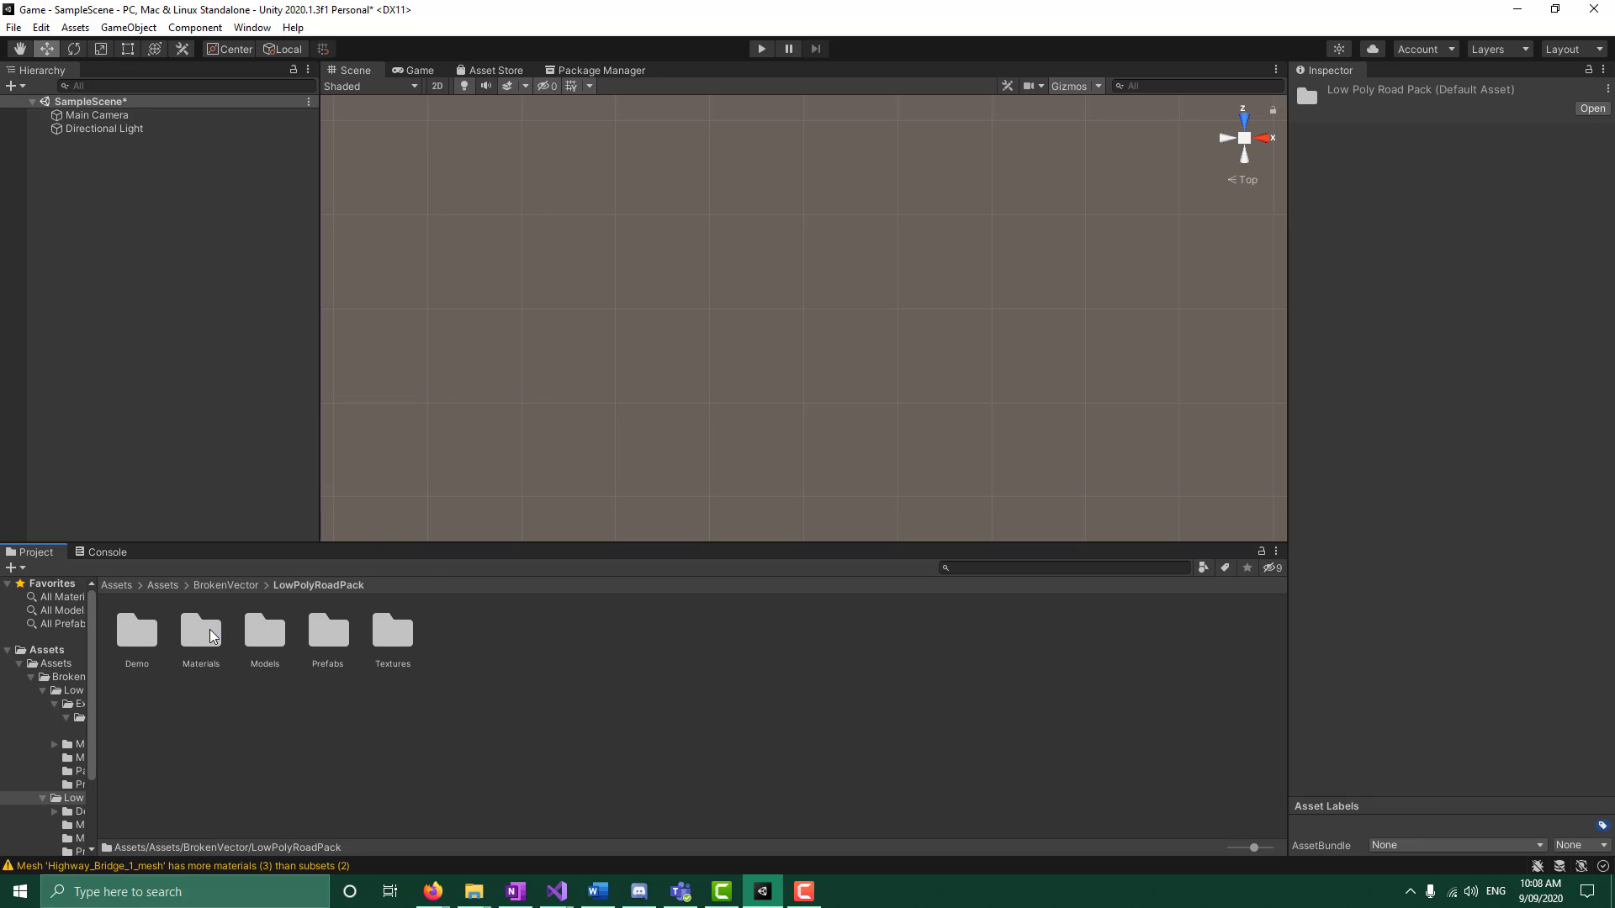
left_click(250, 587)
left_click(264, 632)
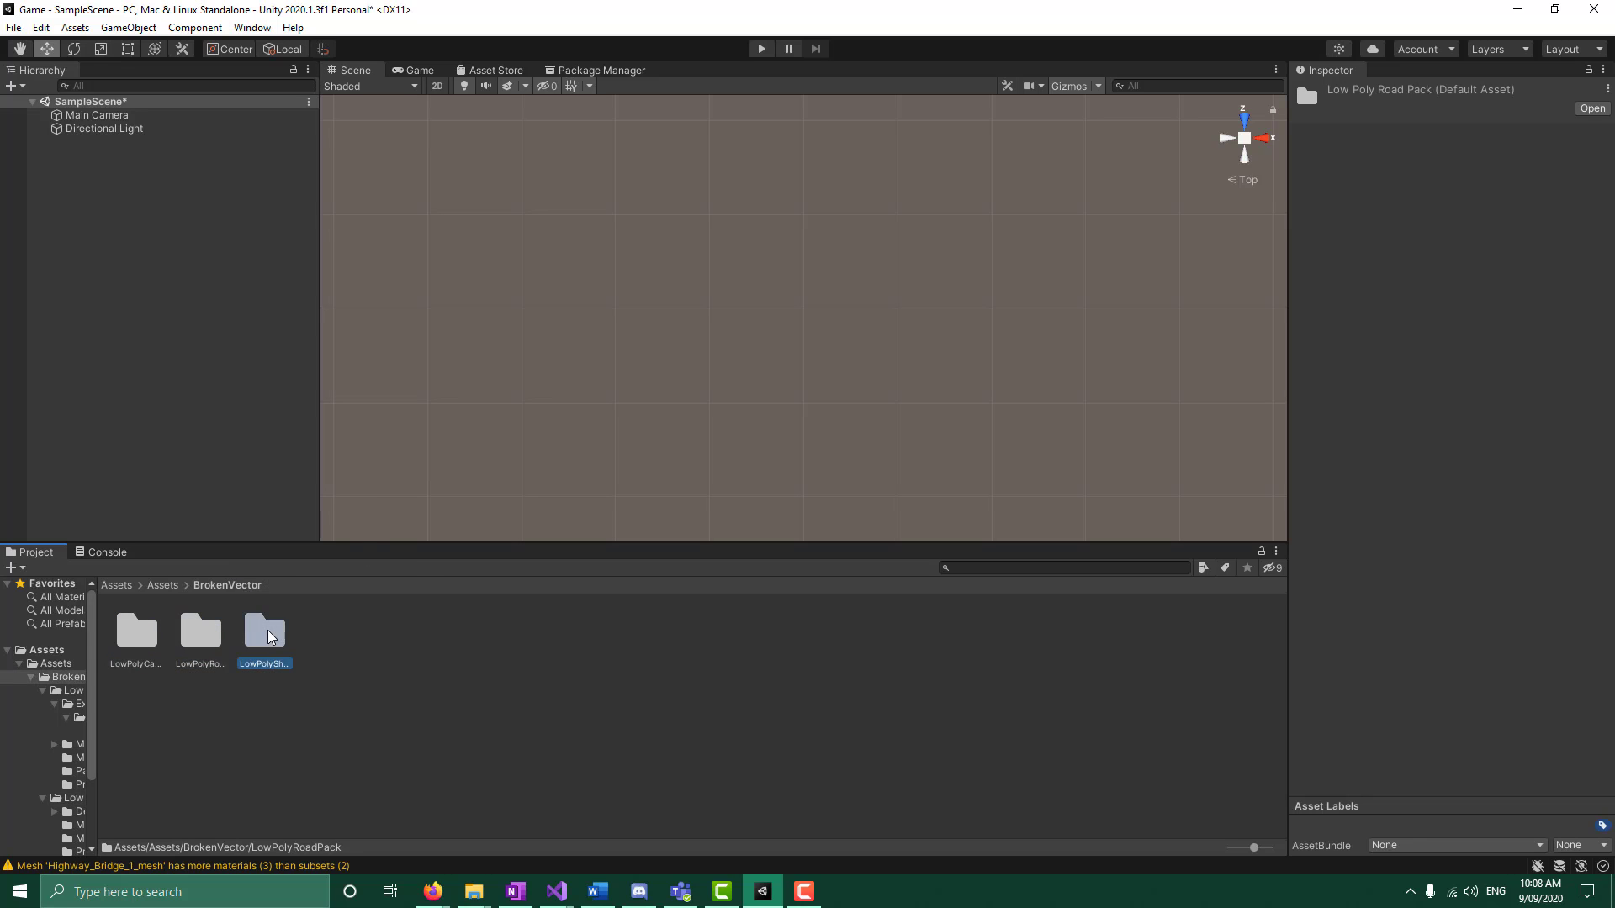
double_click(265, 633)
double_click(143, 634)
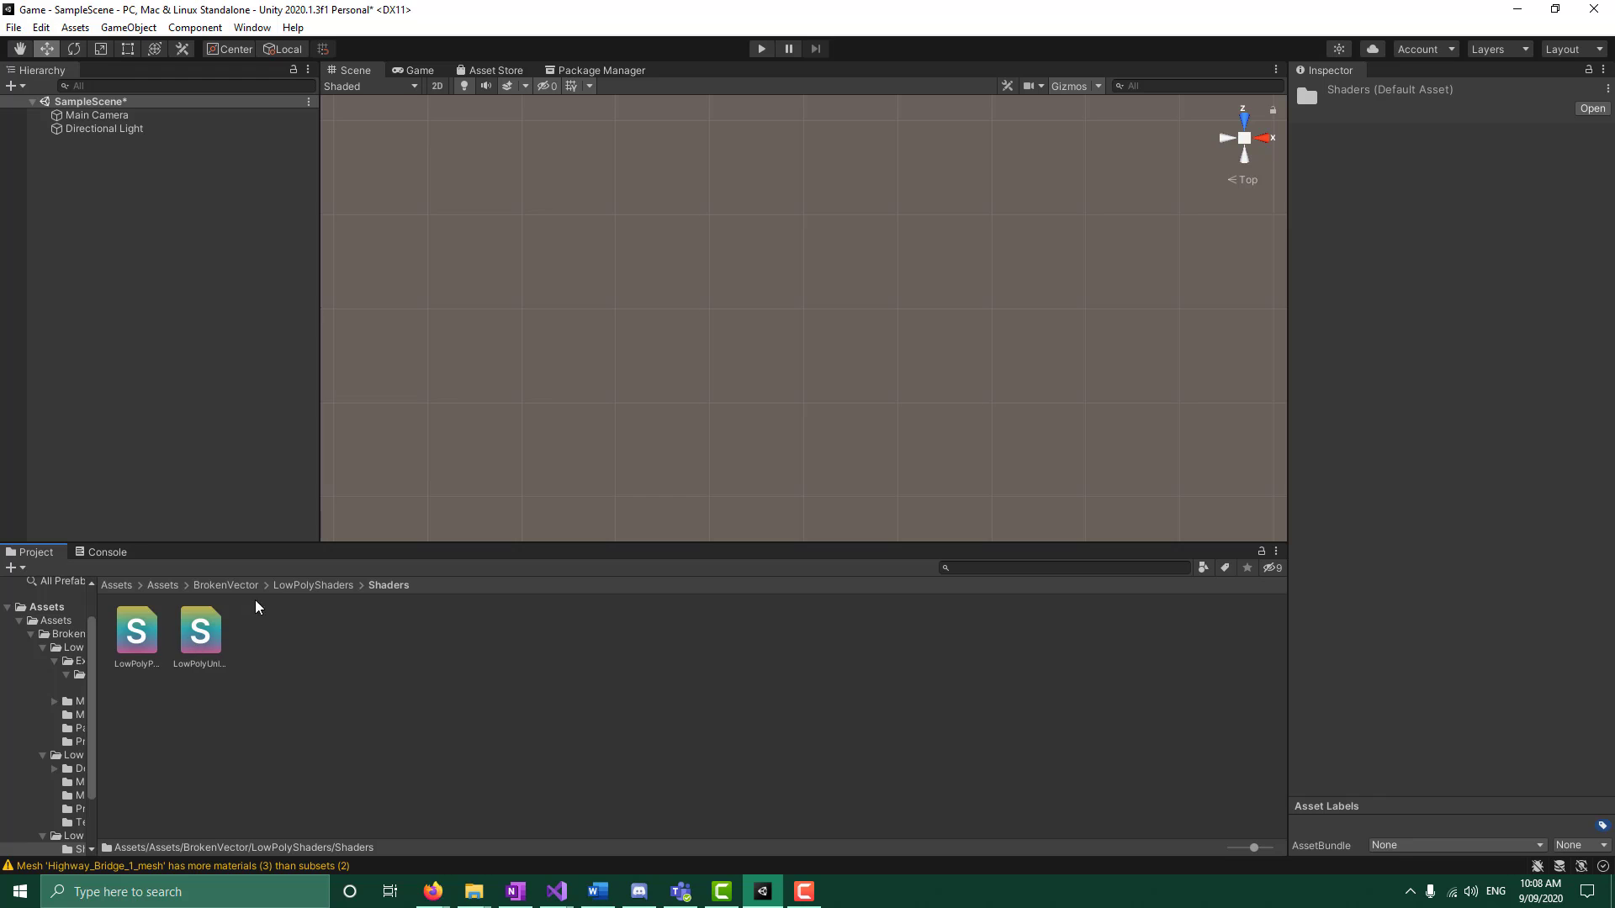
left_click(299, 587)
left_click(204, 587)
Place the Car_5_Blue prefab from the LowPolyCarPack Prefabs folder into the scene
double_click(122, 642)
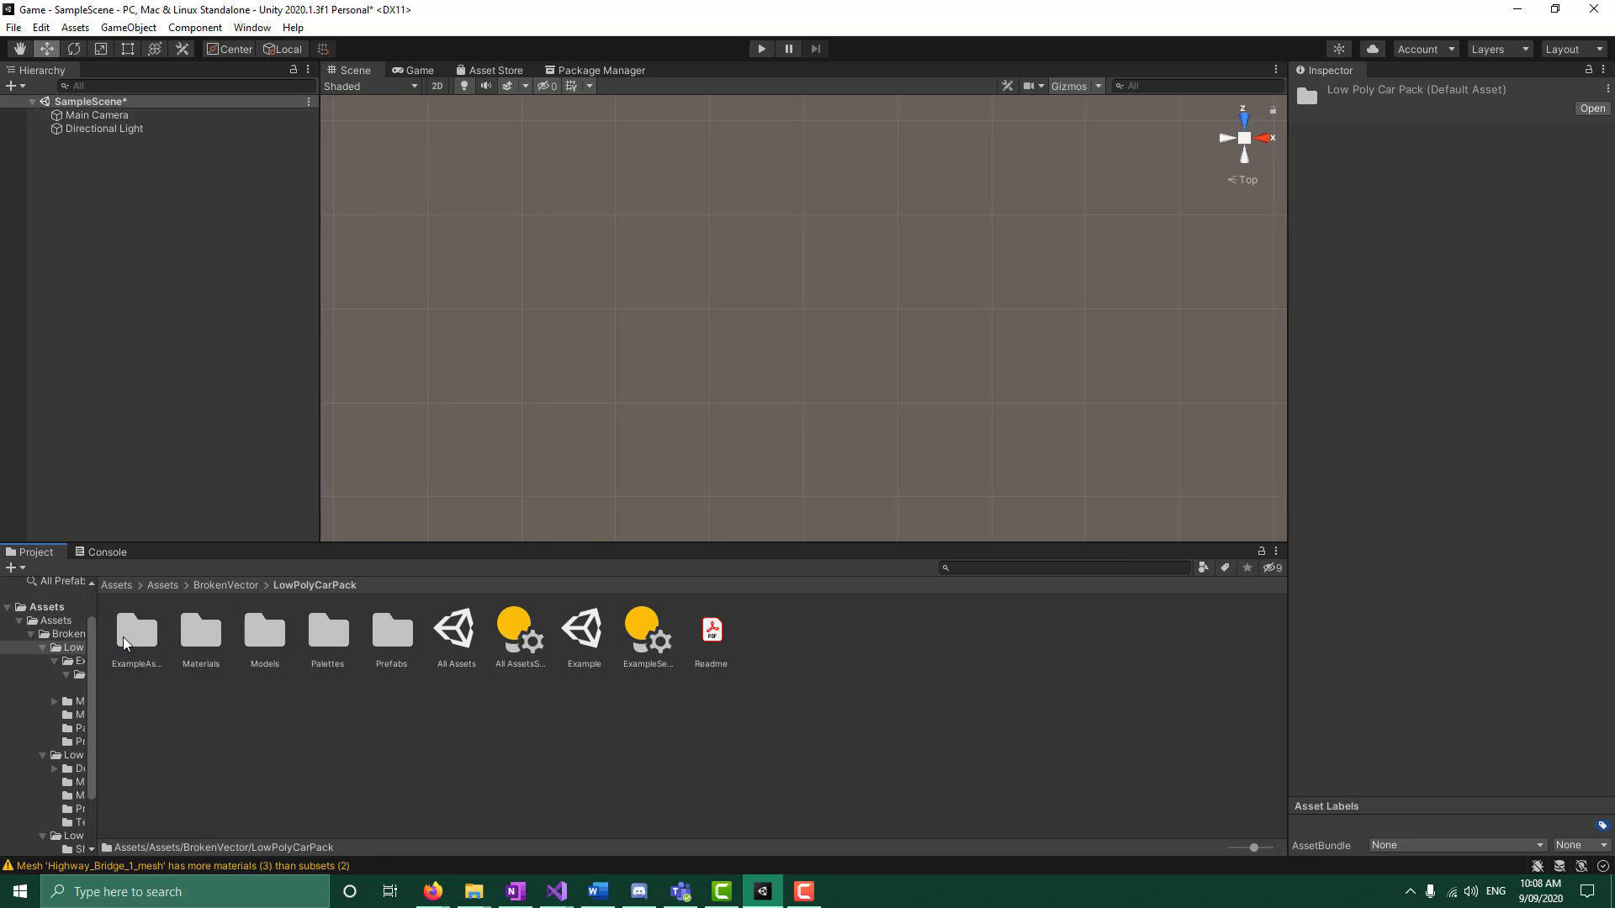
double_click(394, 645)
scroll(579, 679, "down", 1)
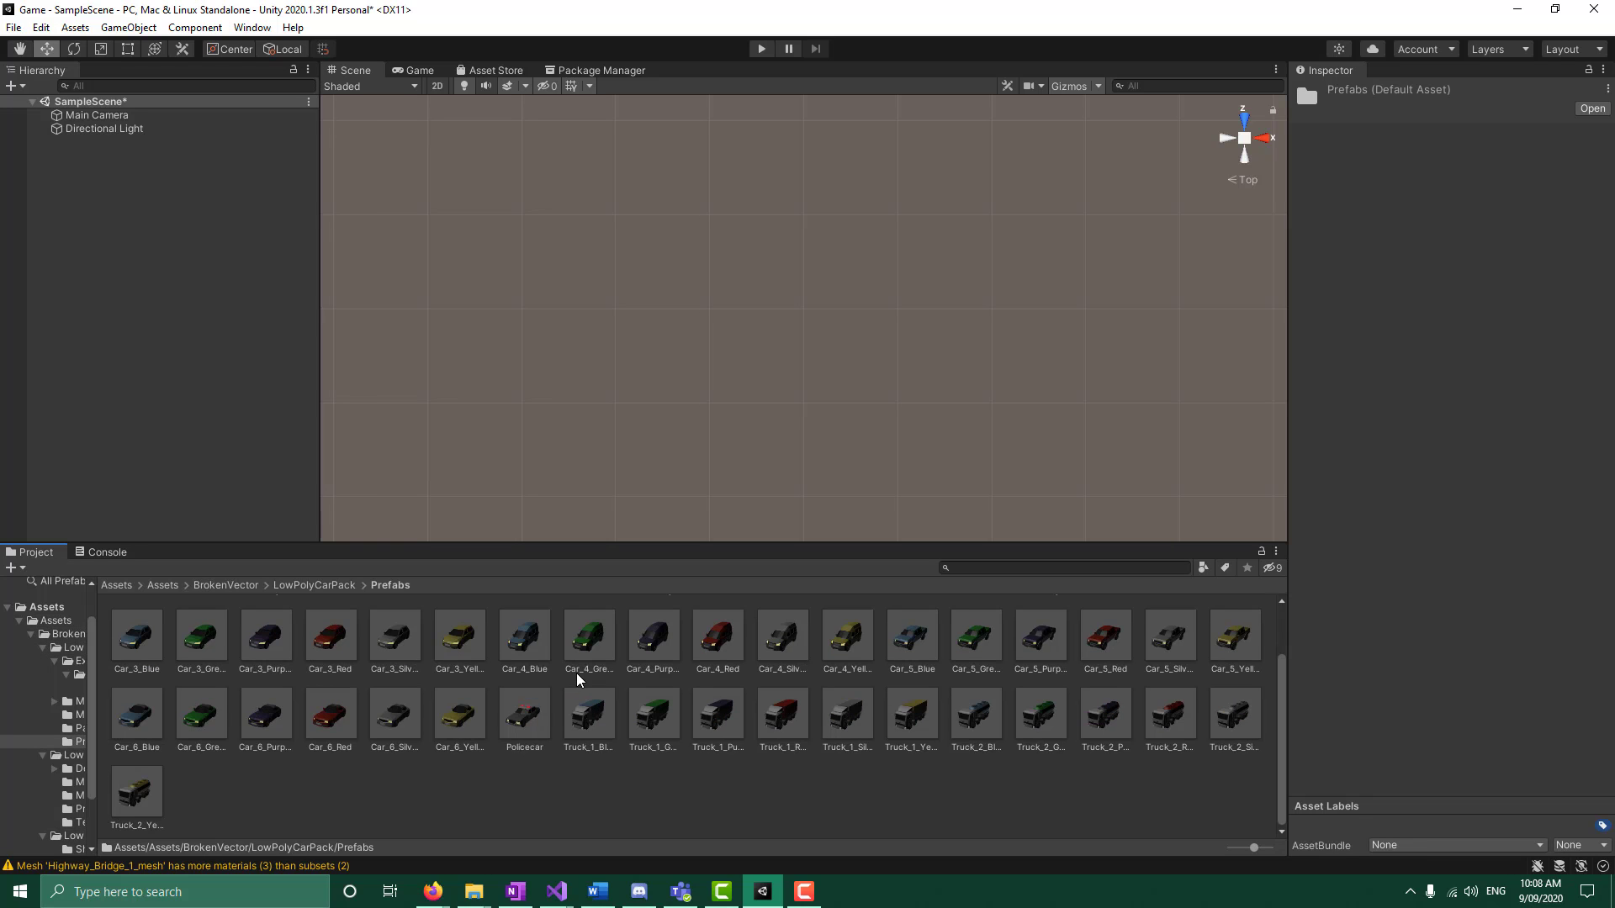
left_click(911, 639)
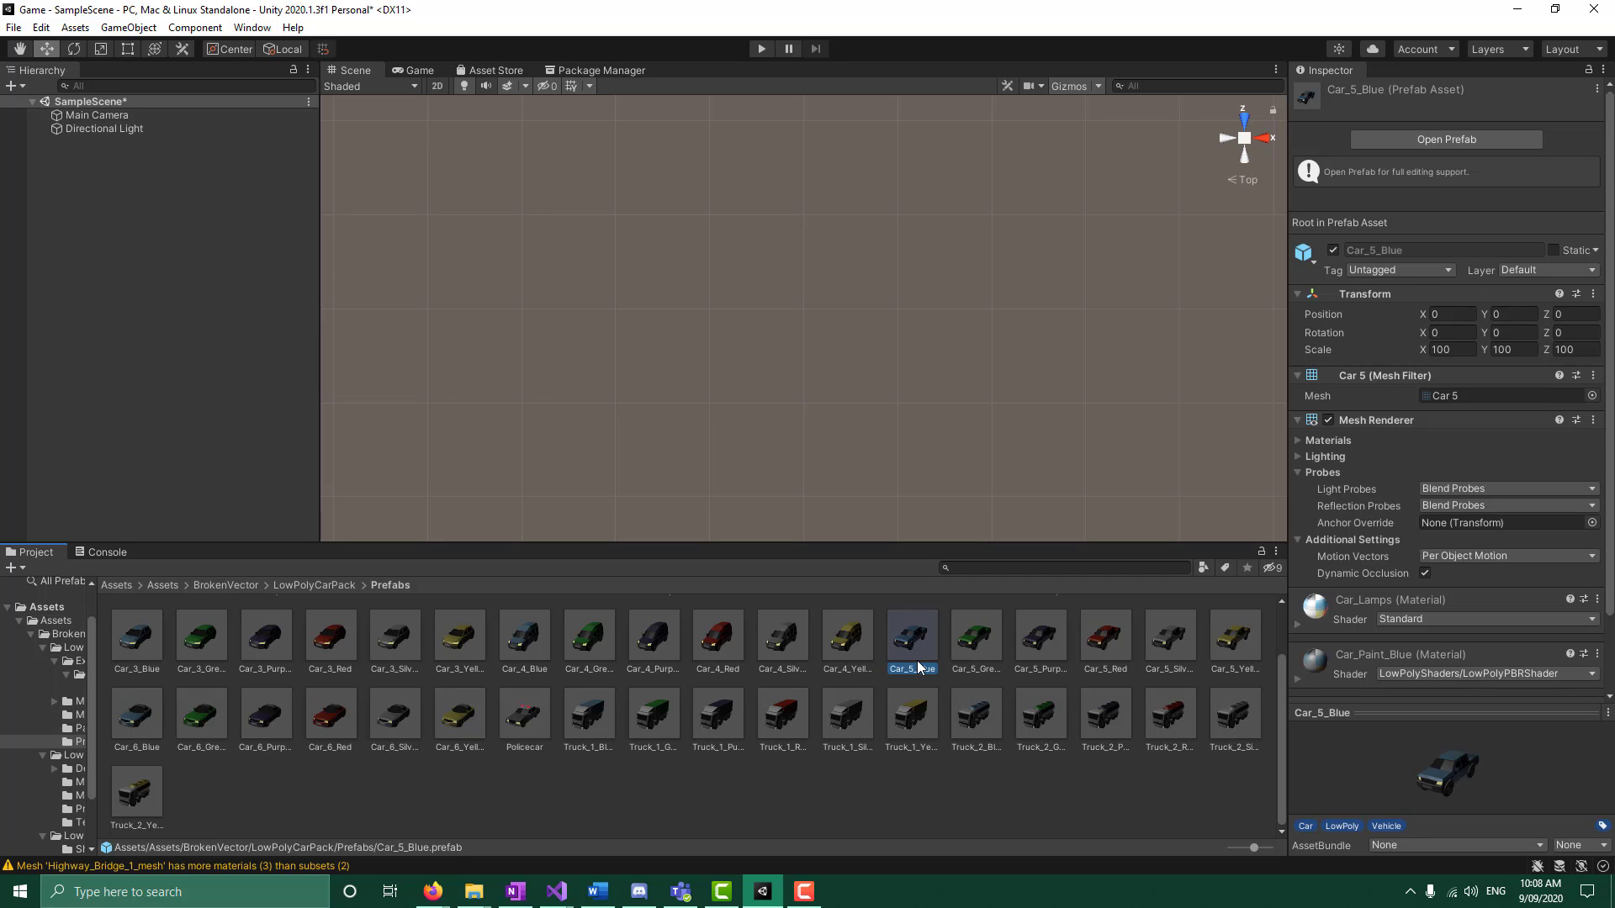
left_click_drag(916, 659, 817, 264)
Frame Car_5_Blue in the Scene view, inspect it from several sides and delete it from the scene
left_click(959, 421)
left_click_drag(973, 450, 840, 85, "alt")
left_click(125, 129)
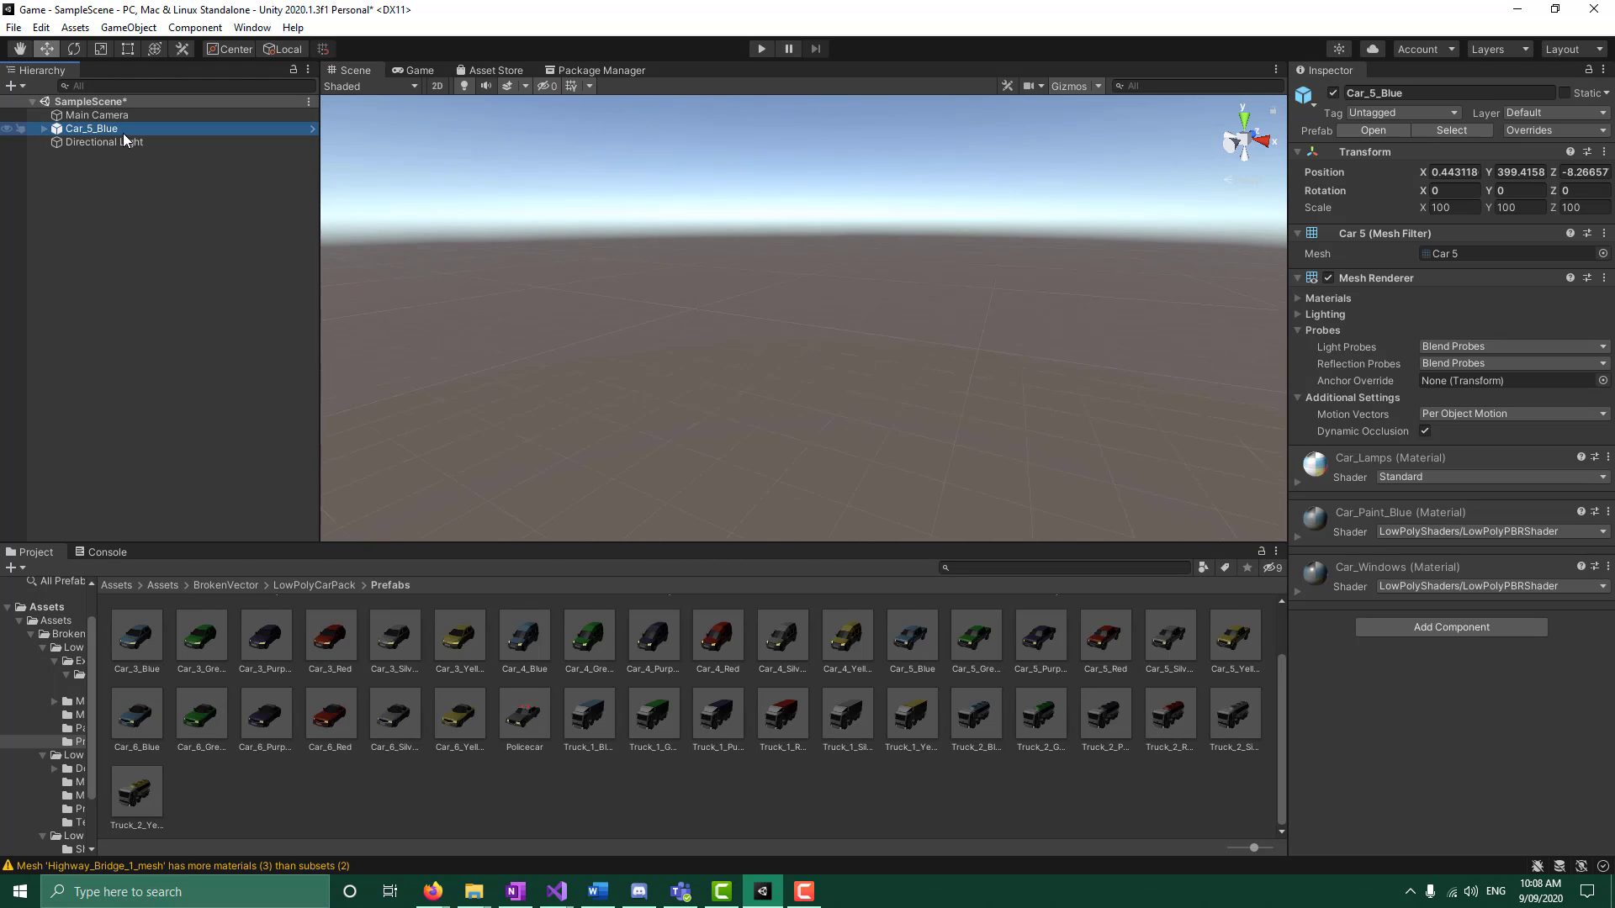
double_click(123, 133)
left_click_drag(1041, 431, 825, 341, "alt")
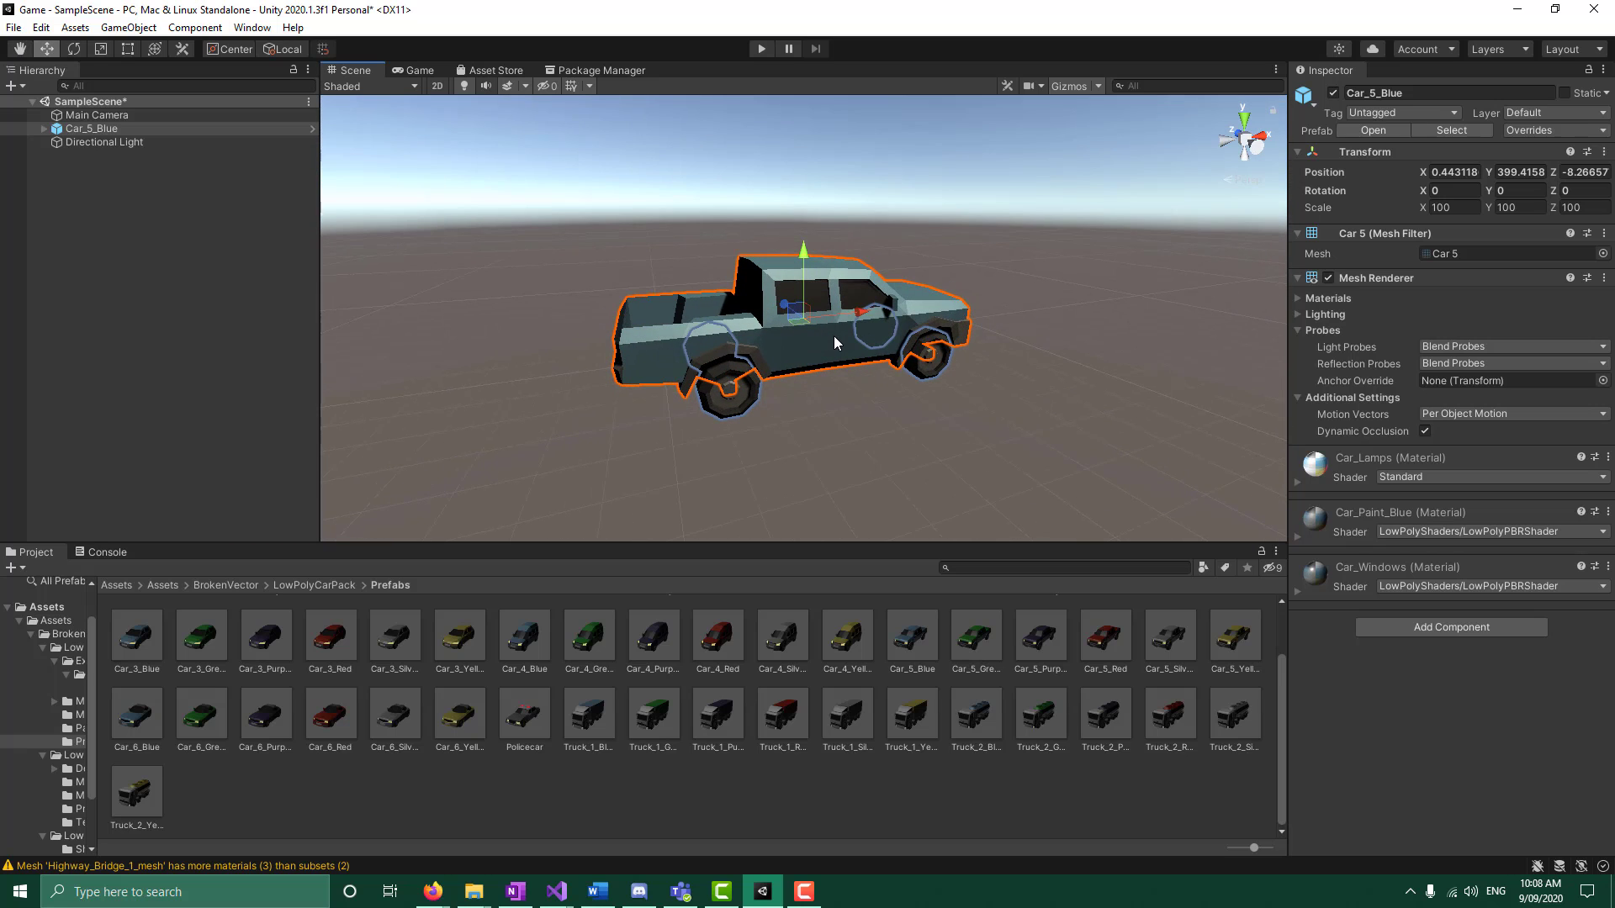
left_click_drag(1098, 388, 808, 384, "alt")
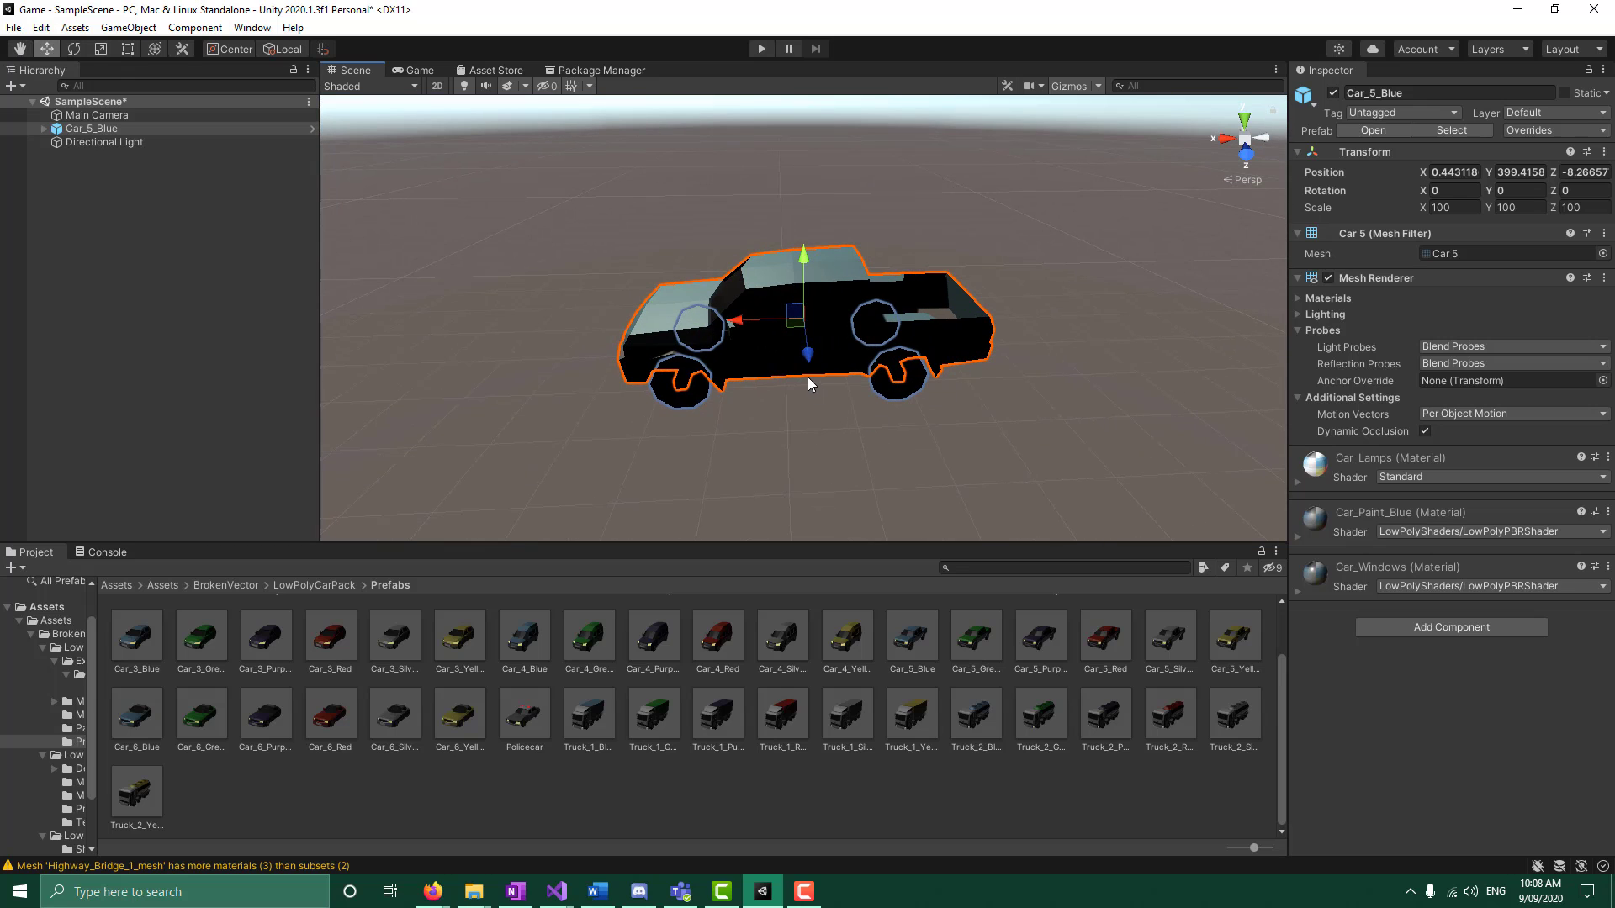
key("Delete")
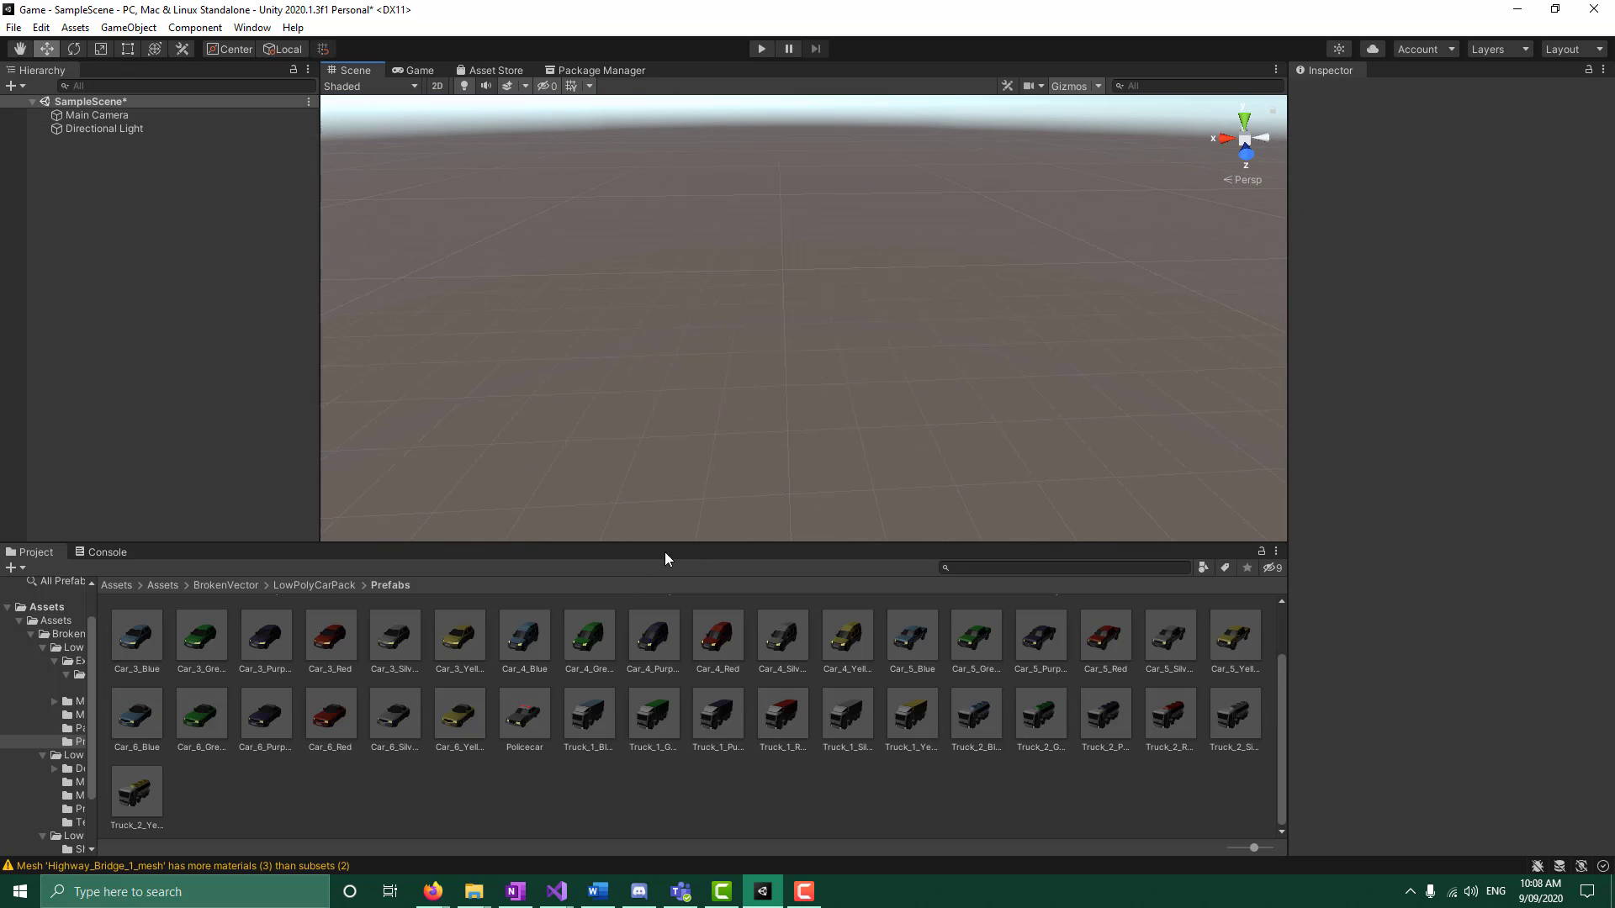
Place the Policecar model from the LowPolyCarPack Models folder into the scene and select it
left_click(304, 585)
double_click(266, 633)
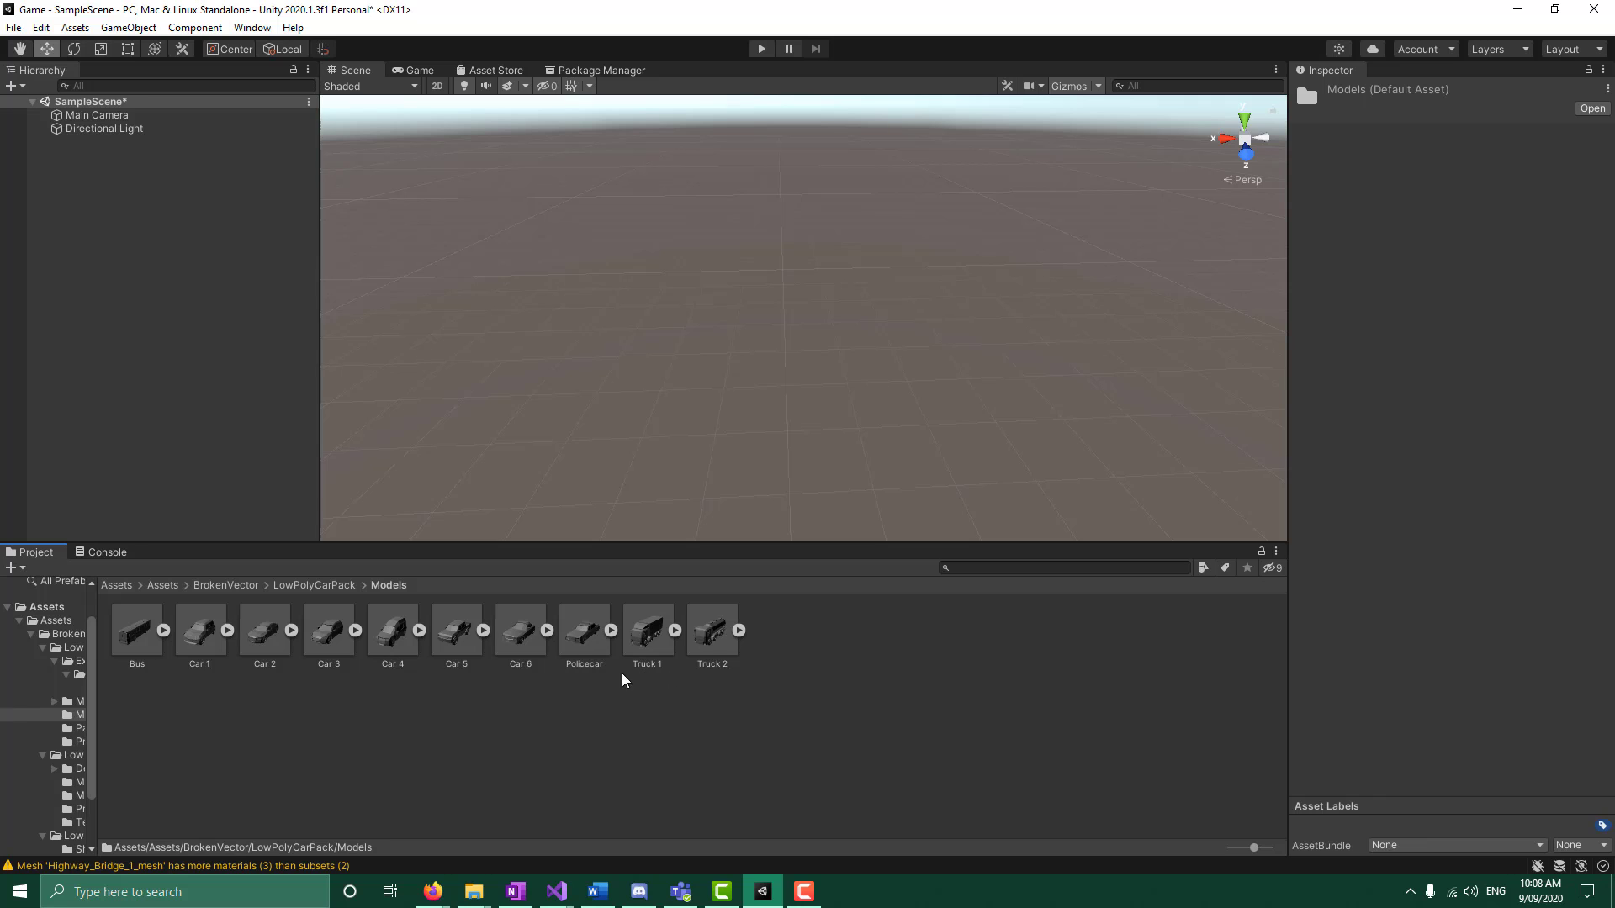
left_click_drag(583, 632, 845, 304)
left_click(784, 407)
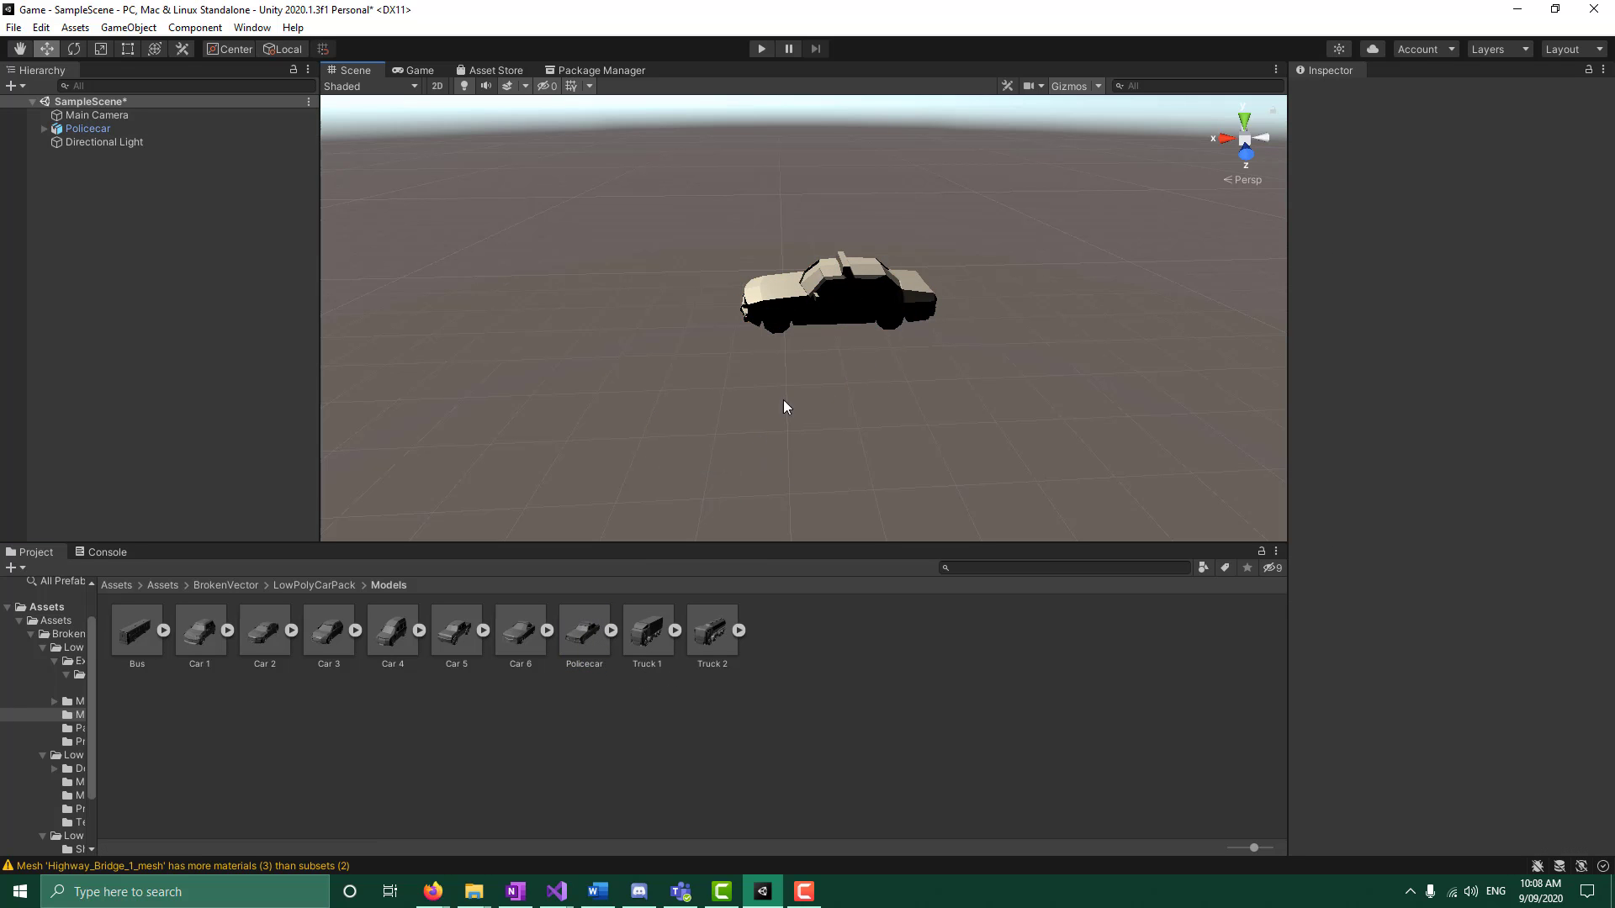
left_click_drag(720, 400, 924, 437, "alt")
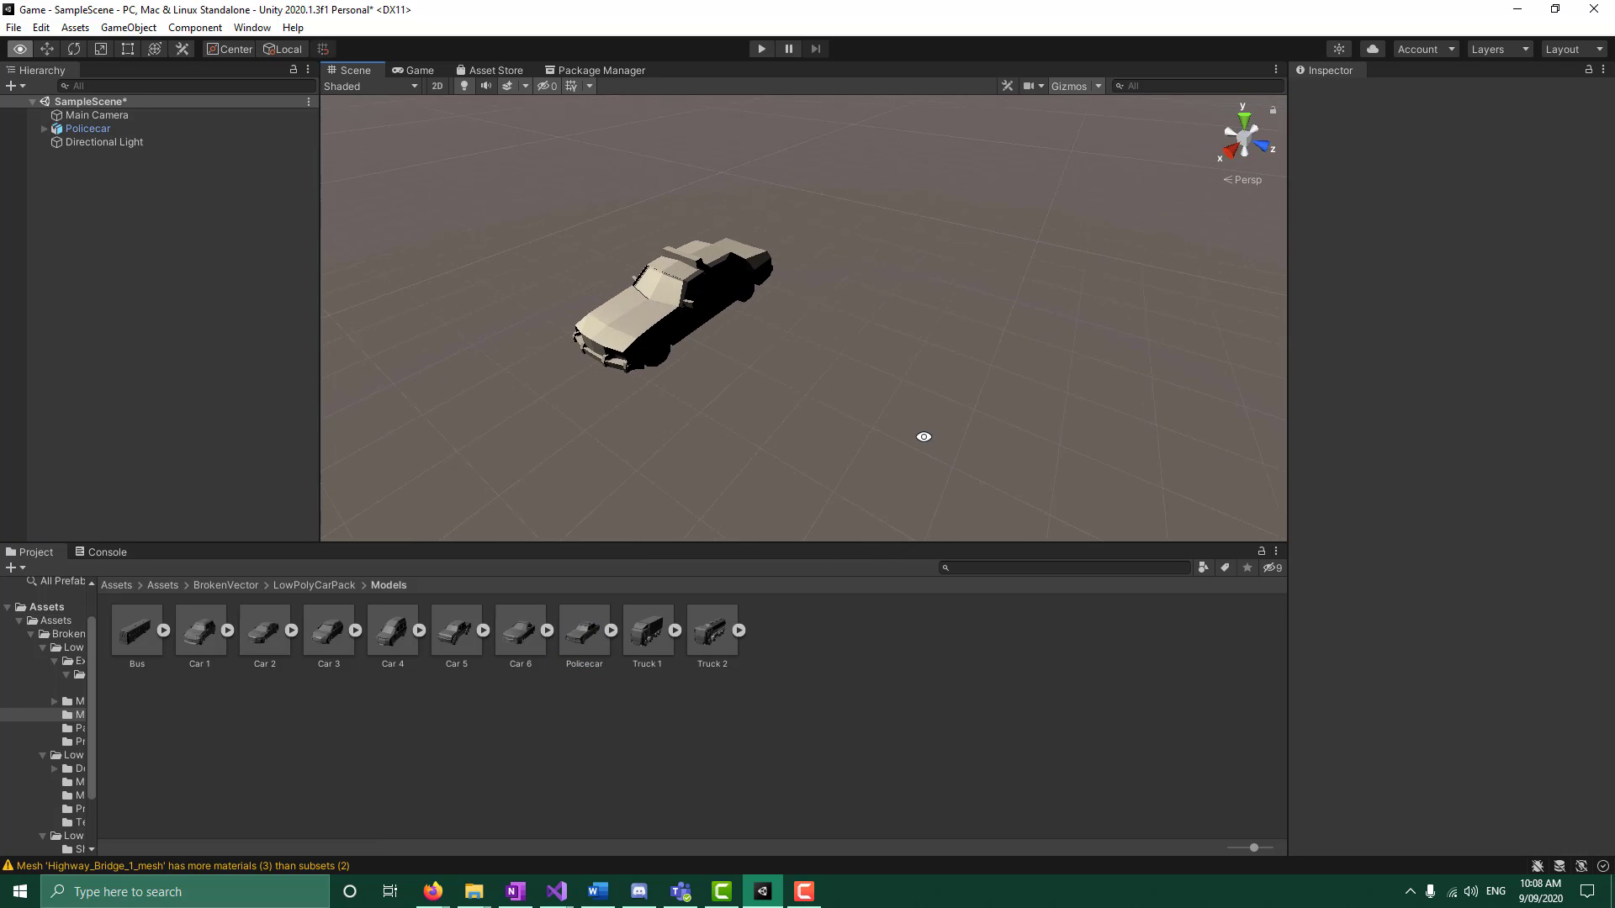
key("w")
left_click(689, 327)
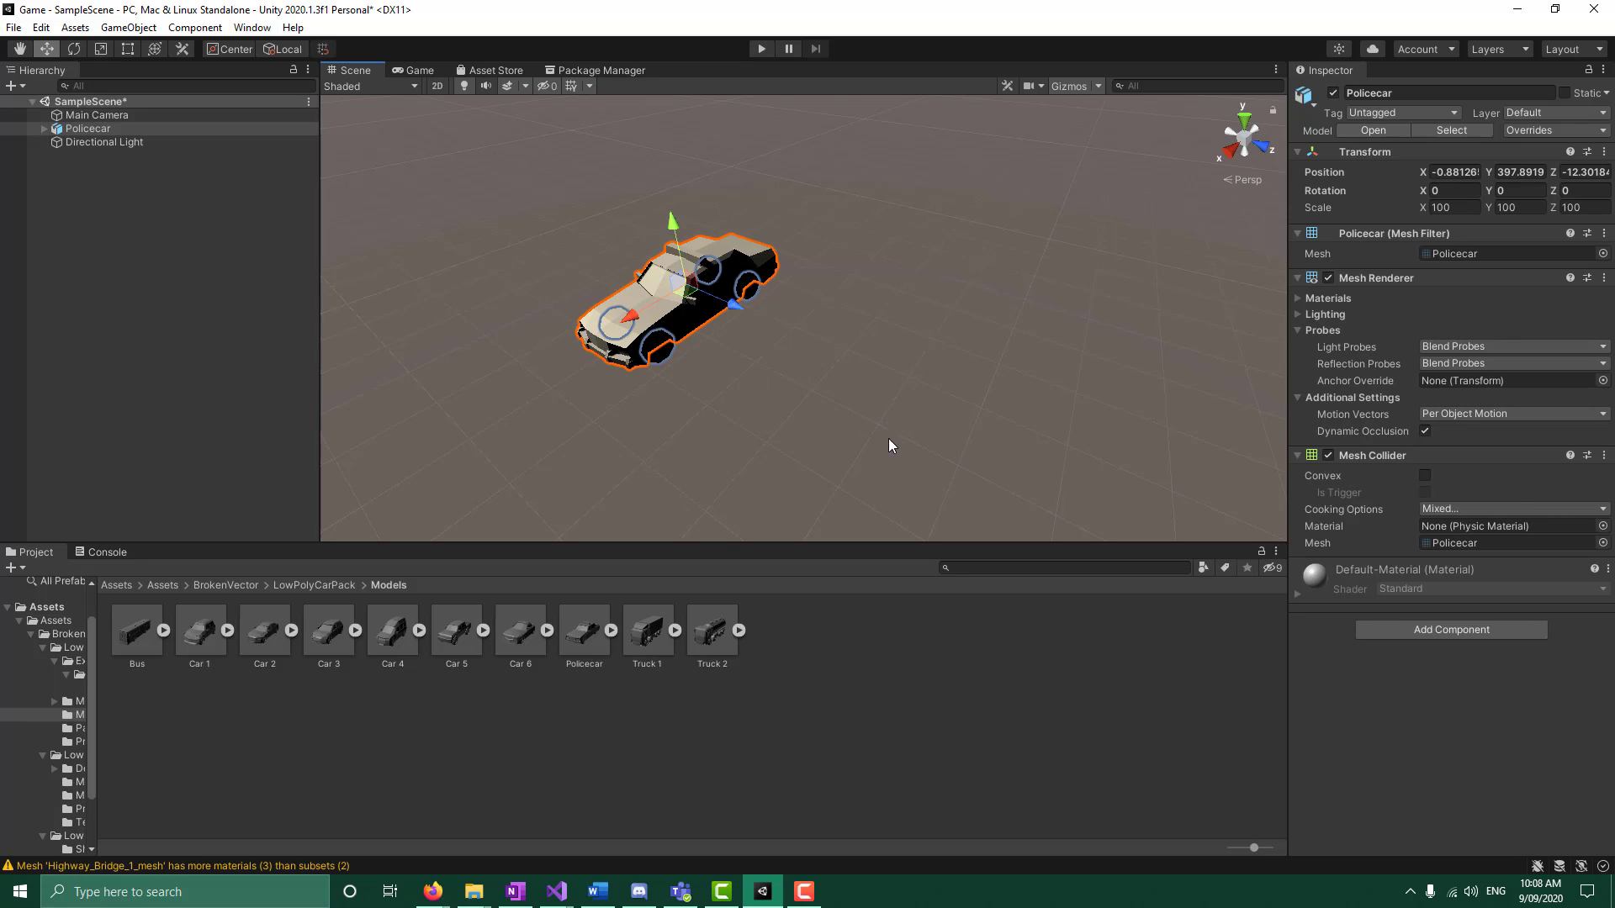
left_click(1406, 627)
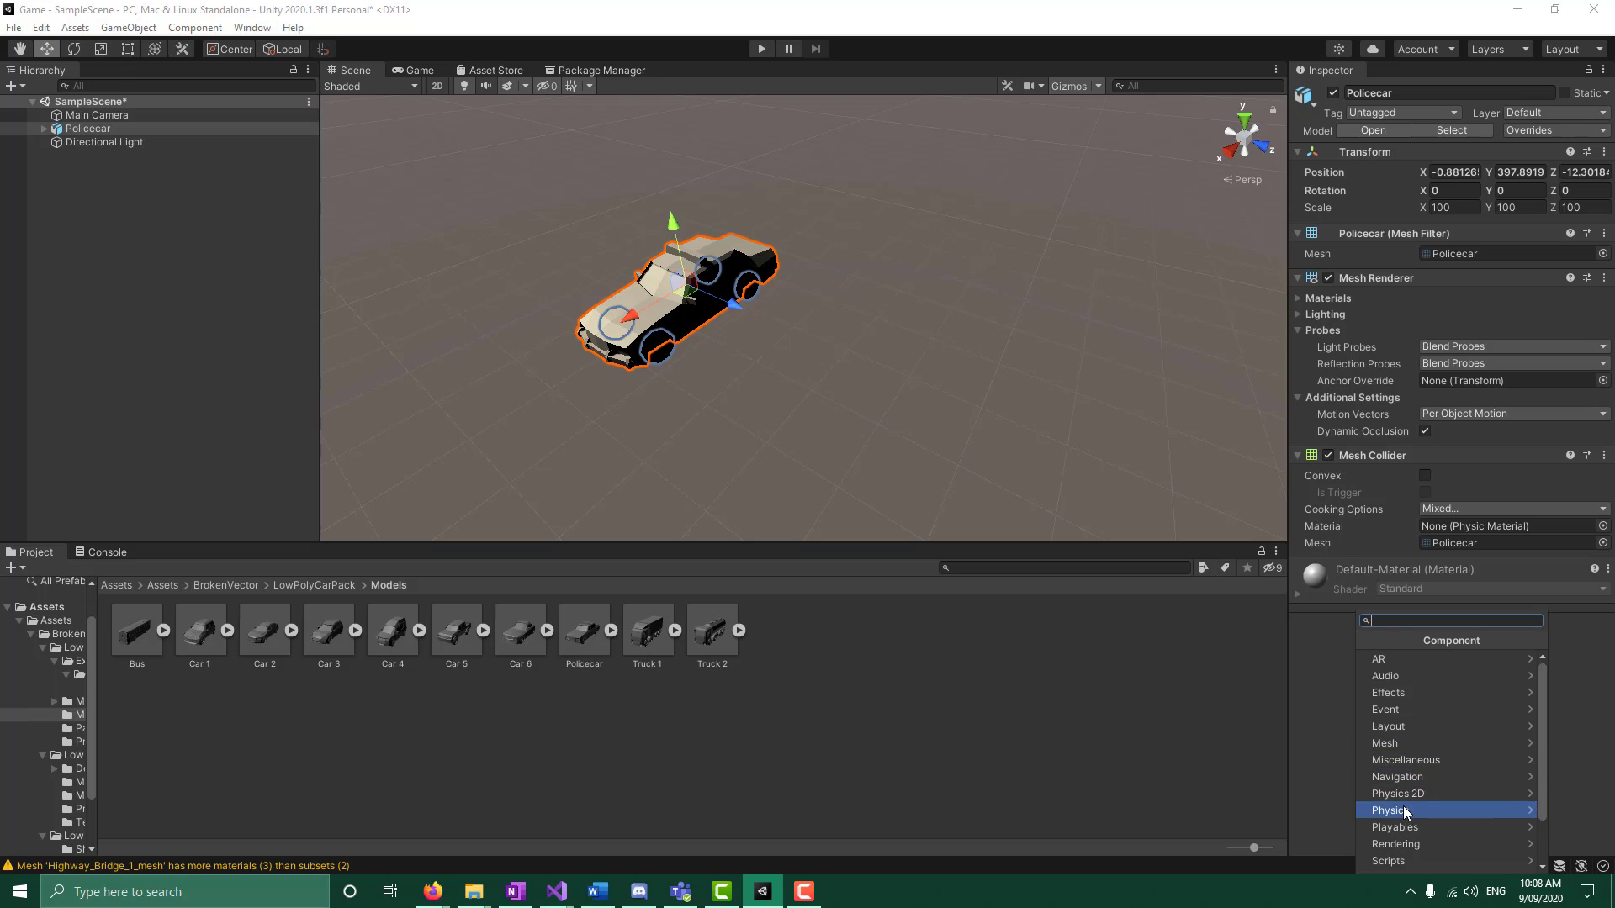
scroll(1430, 762, "down", 1)
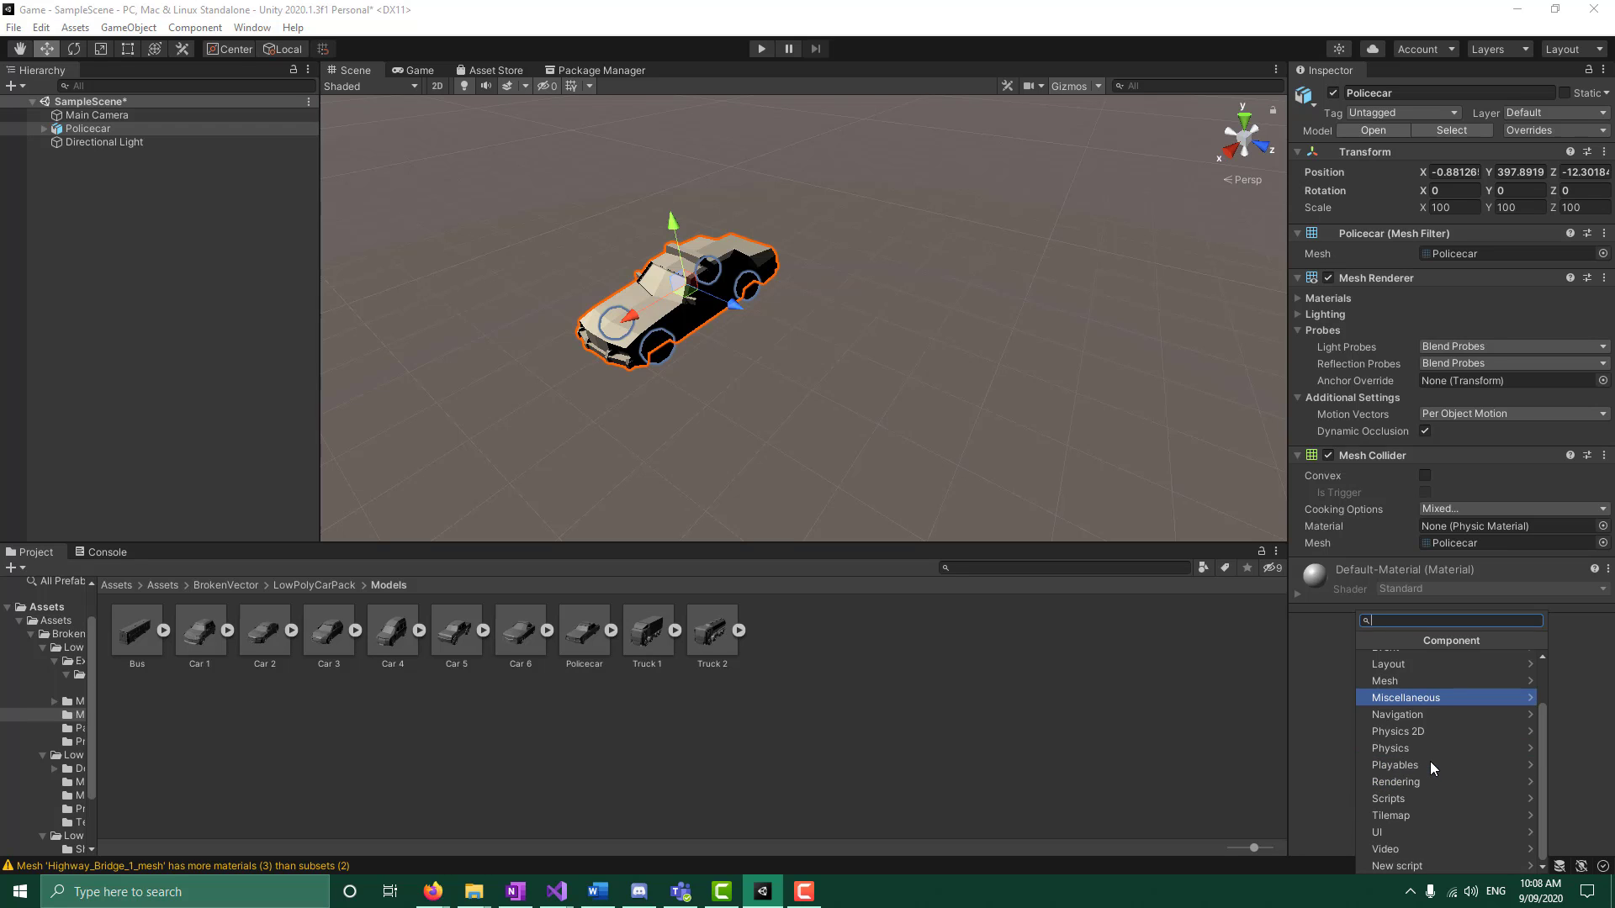
scroll(1429, 760, "up", 1)
left_click(1078, 697)
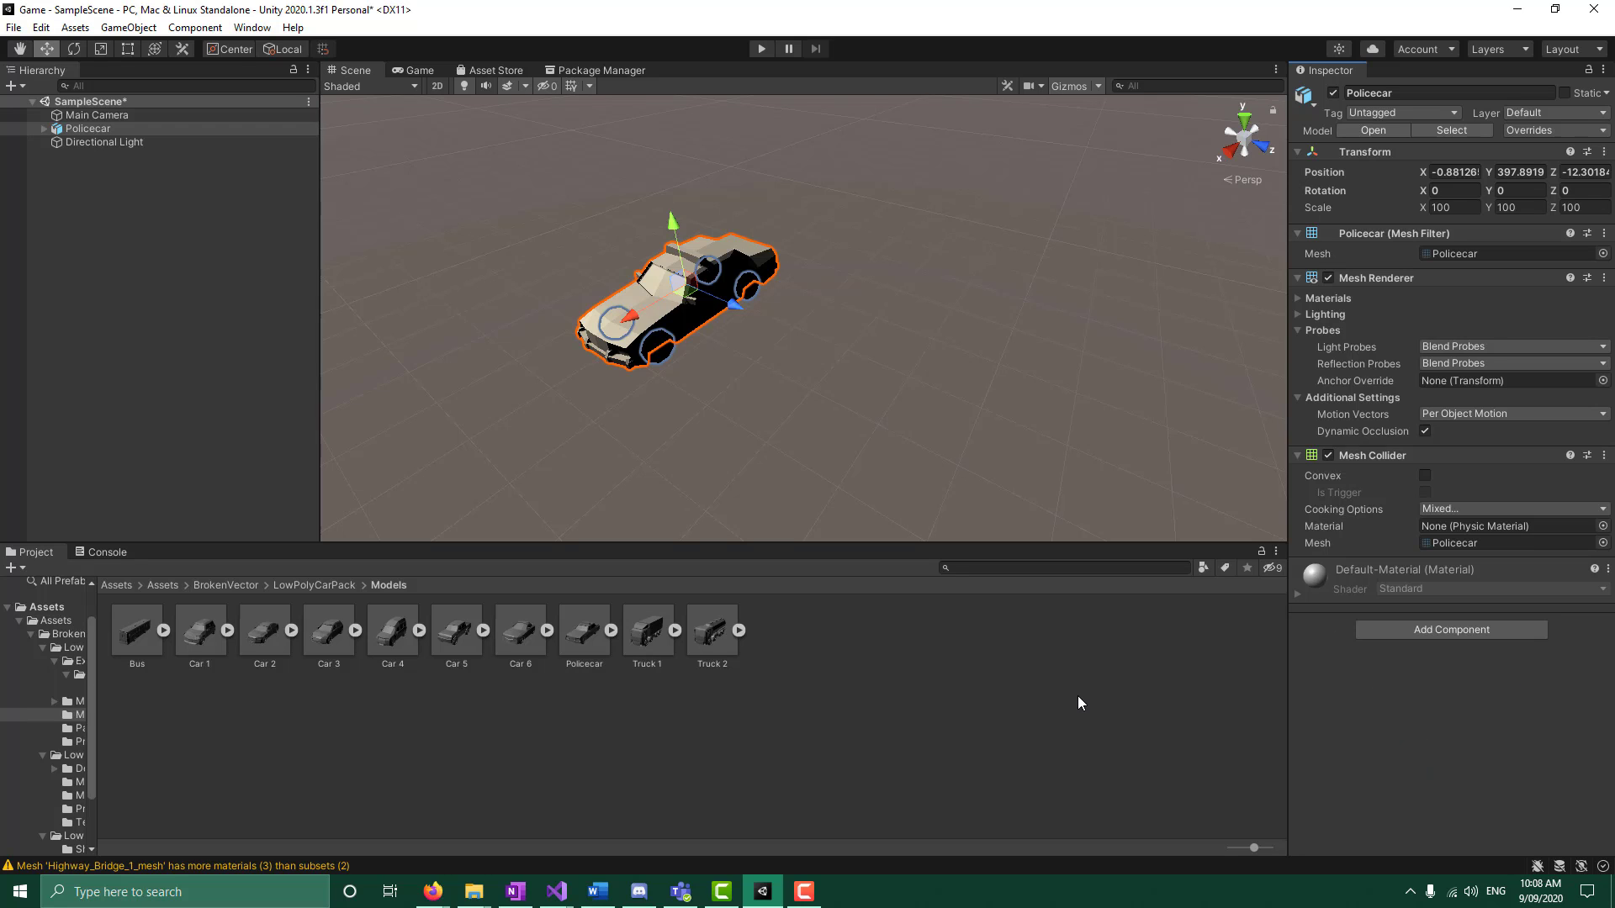
Create a new material with the default name in the project's Materials folder
left_click(82, 605)
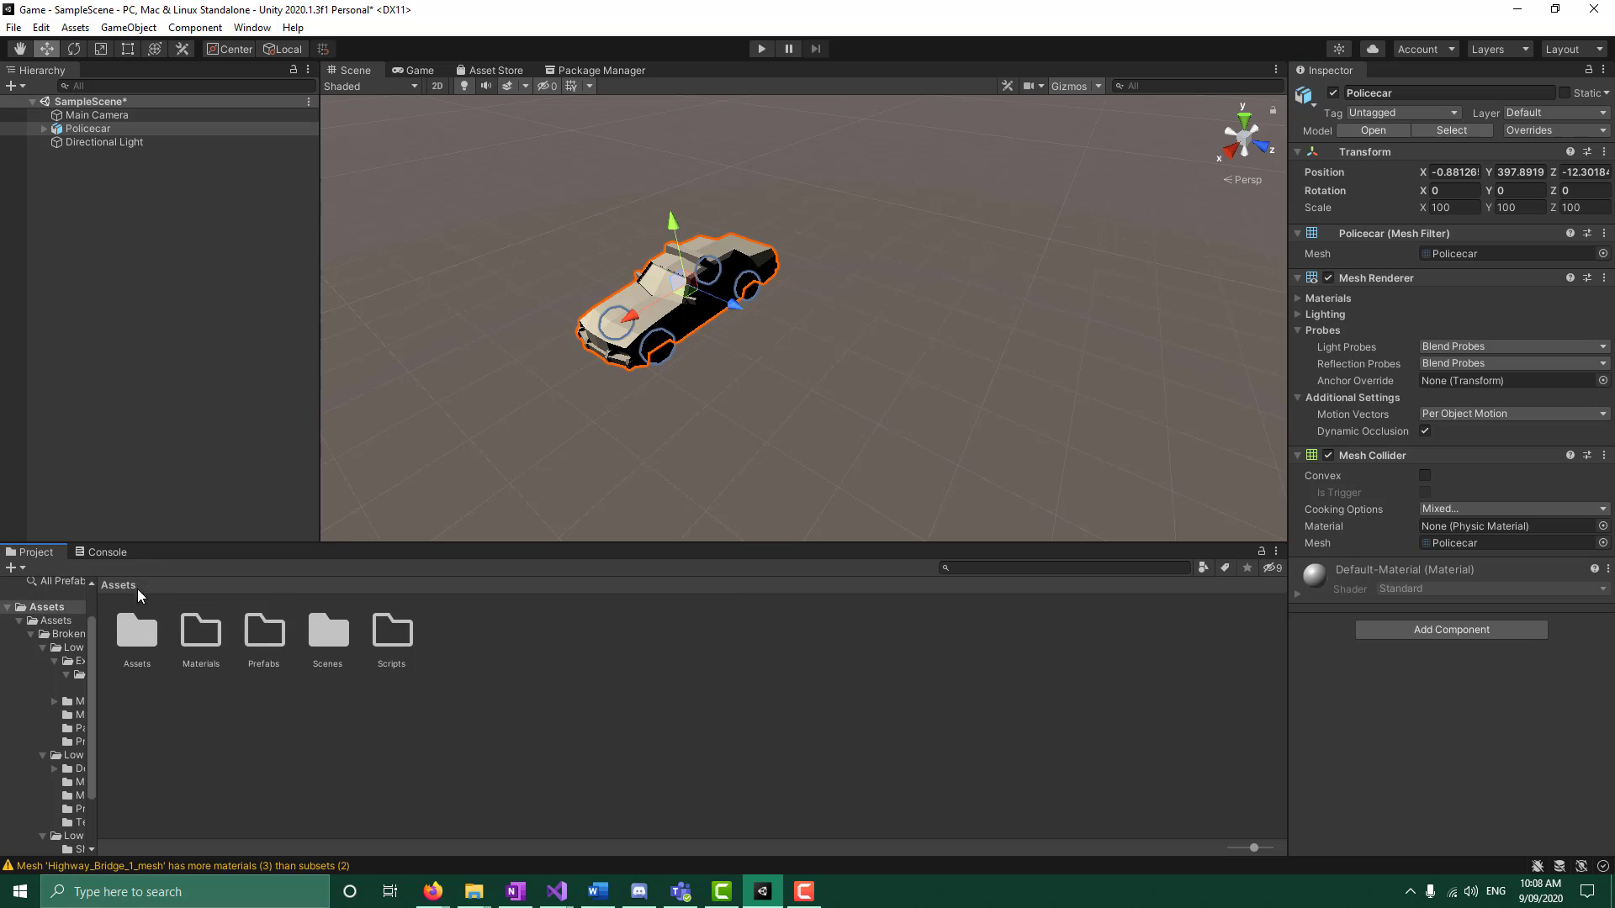
double_click(201, 633)
right_click(431, 639)
mouse_move(555, 196)
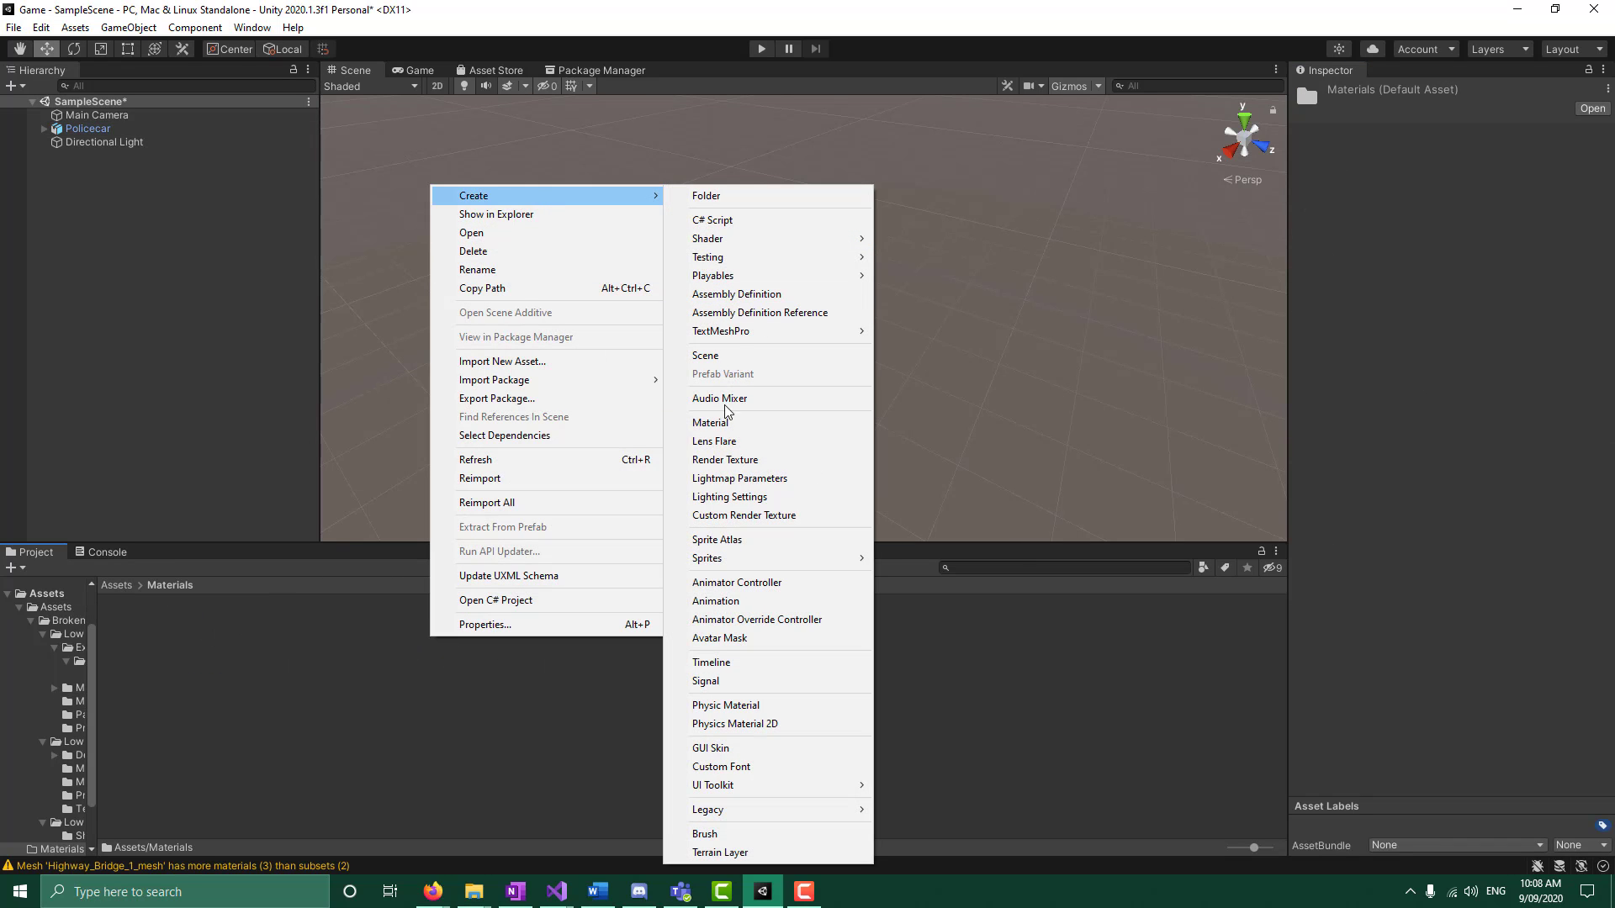
left_click(724, 422)
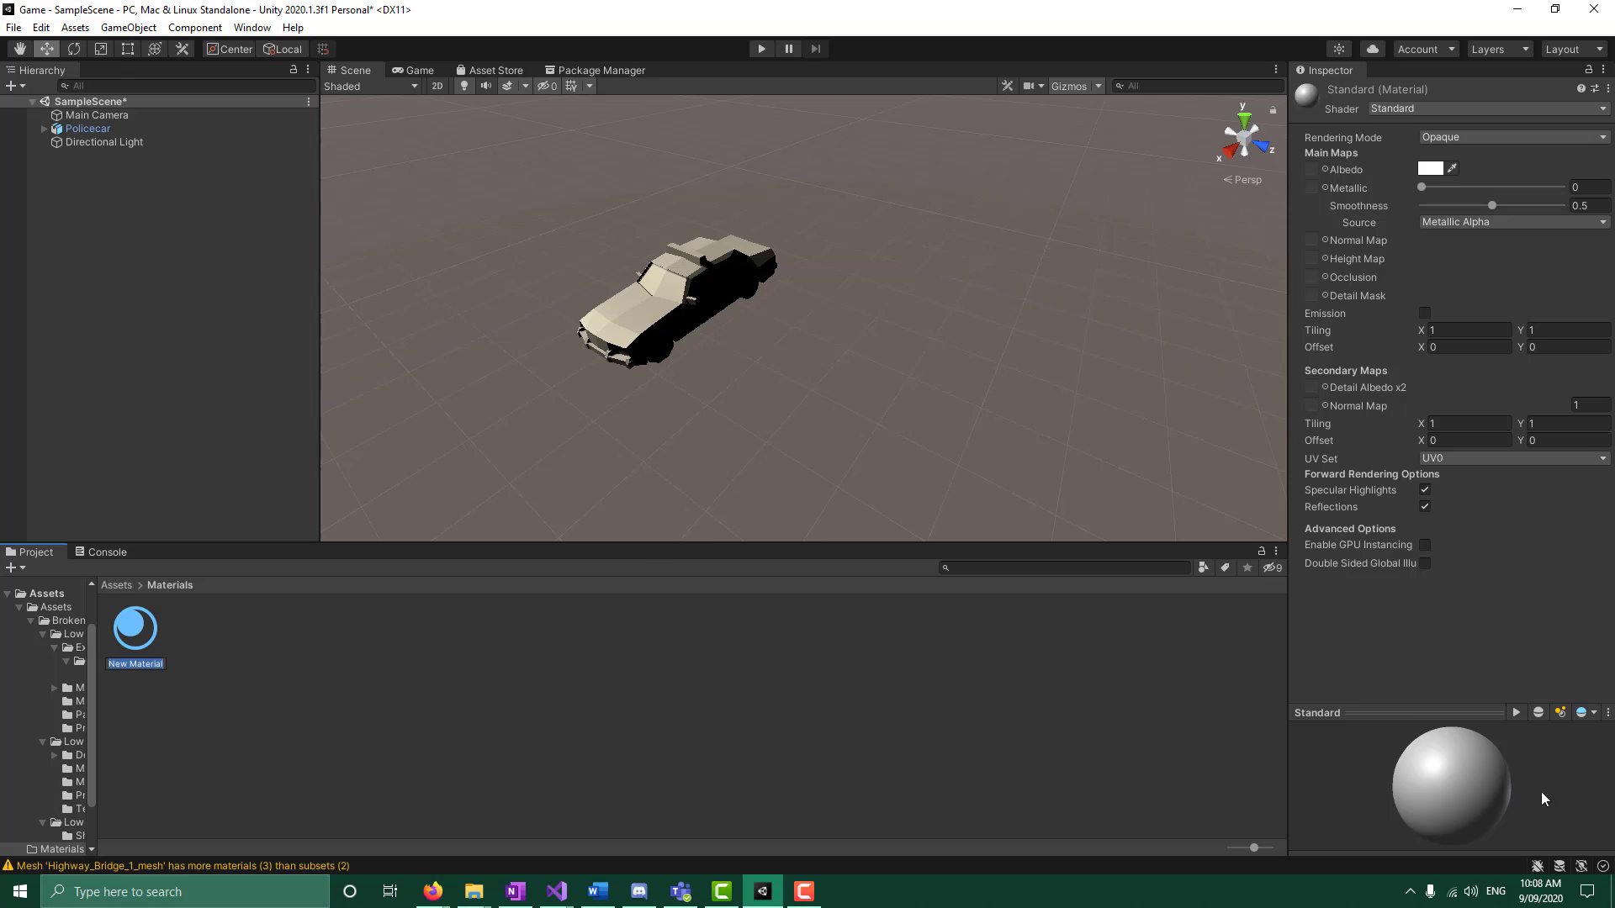
left_click(145, 649)
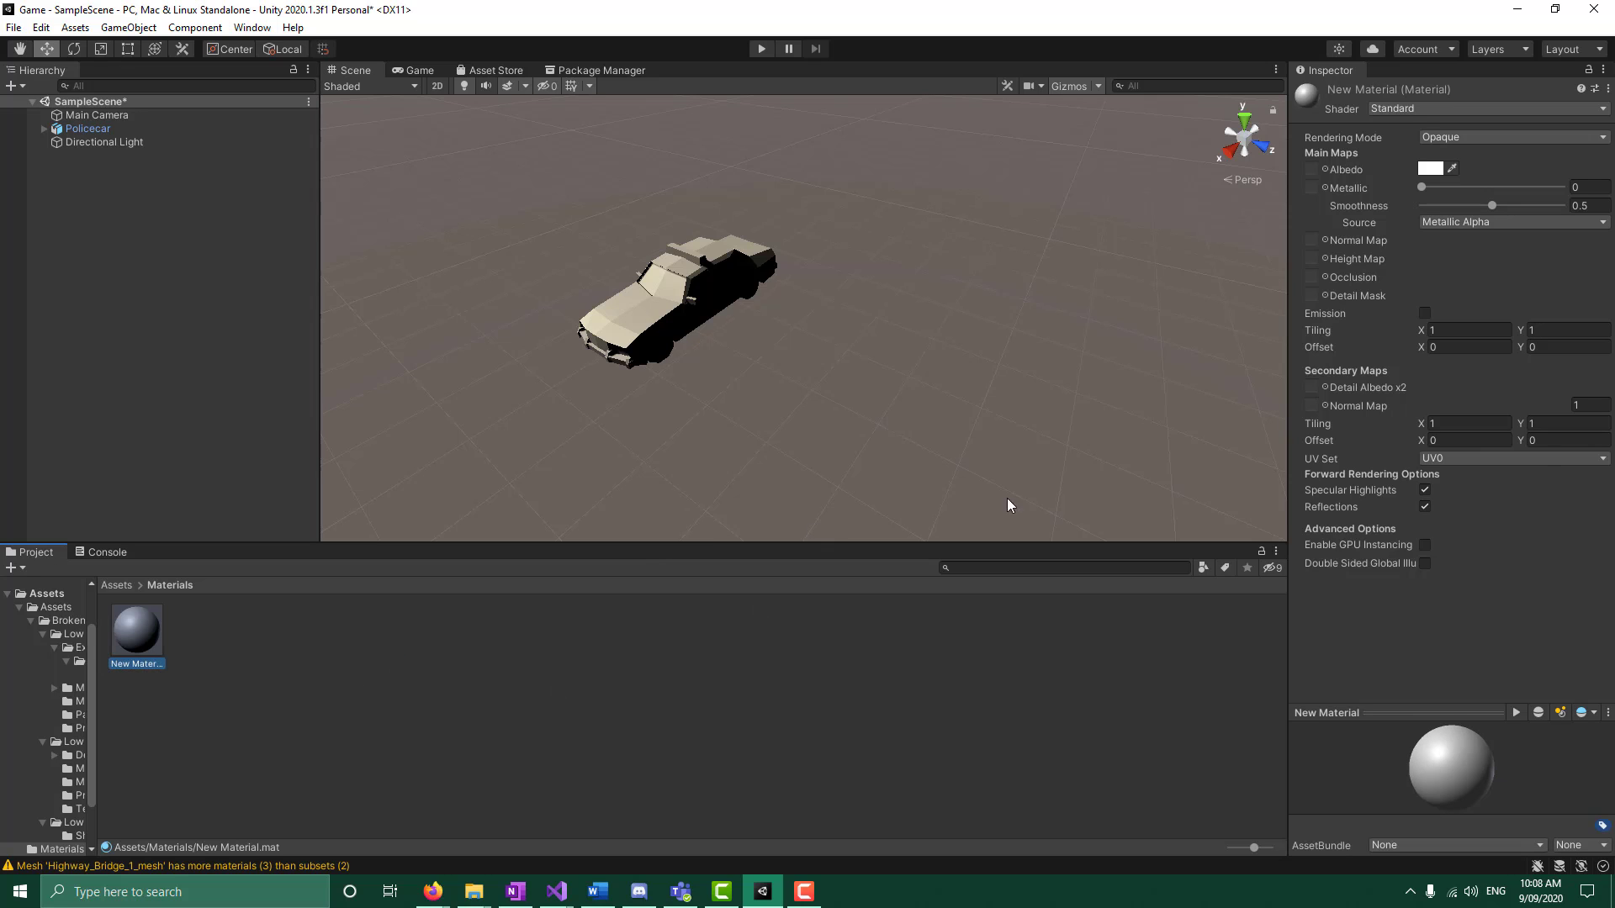
Set the new material's albedo colour to dark red
left_click(1443, 169)
left_click_drag(1510, 287, 1553, 300)
left_click_drag(1488, 772, 1429, 752)
left_click(1178, 684)
Apply the dark red material to the Policecar's body and windshield in the scene
left_click_drag(137, 630, 659, 316)
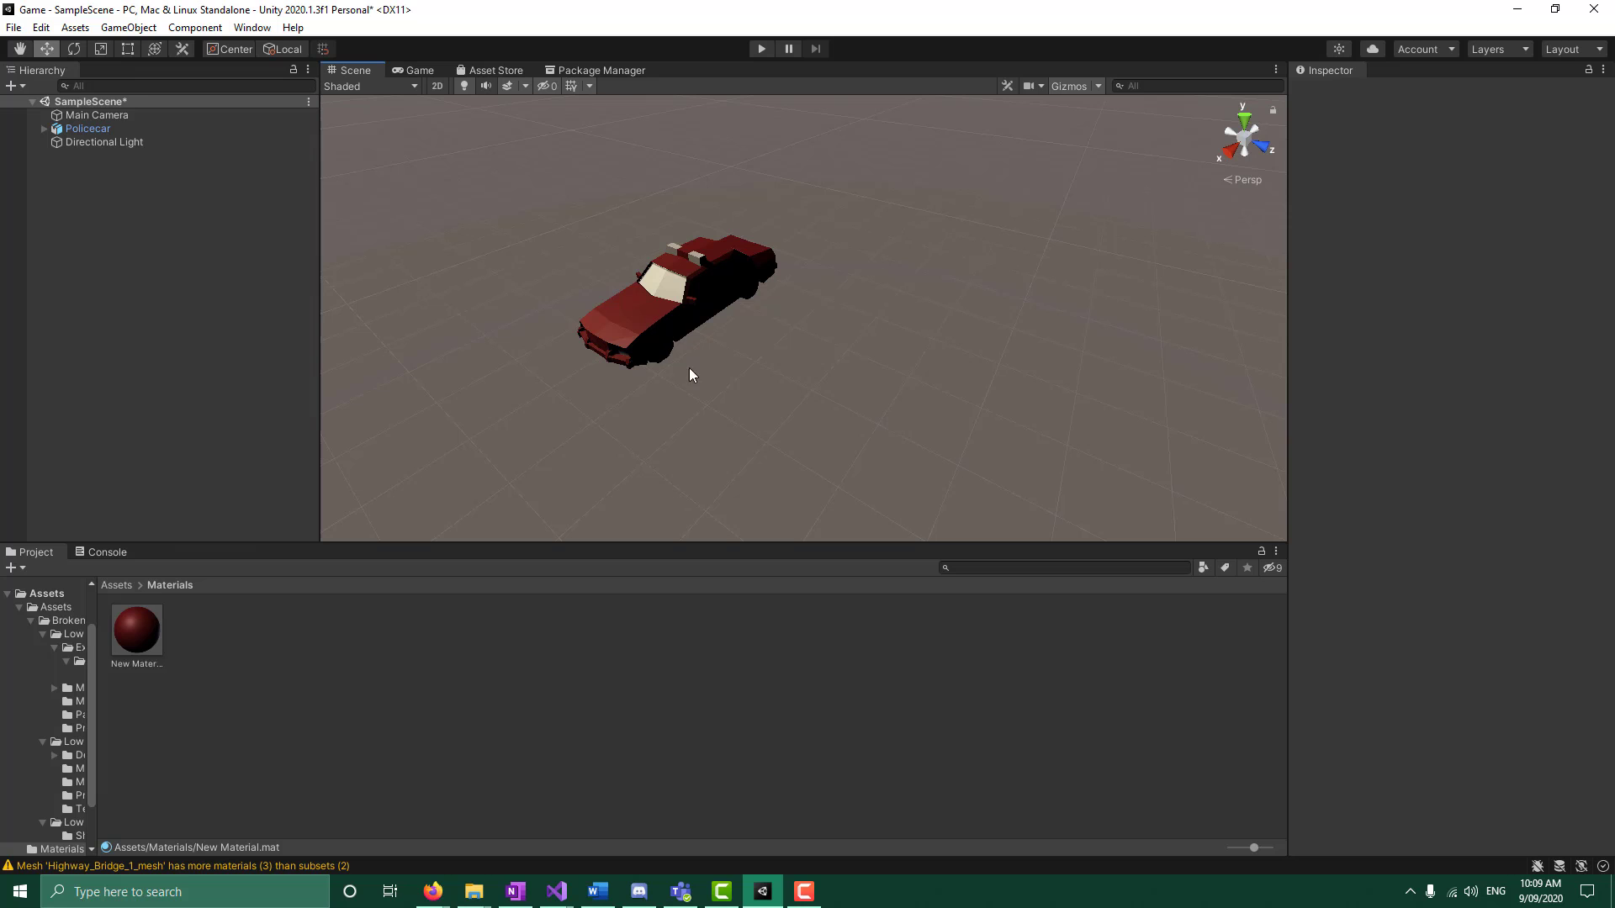
left_click_drag(654, 425, 739, 407, "alt")
left_click_drag(143, 643, 620, 321)
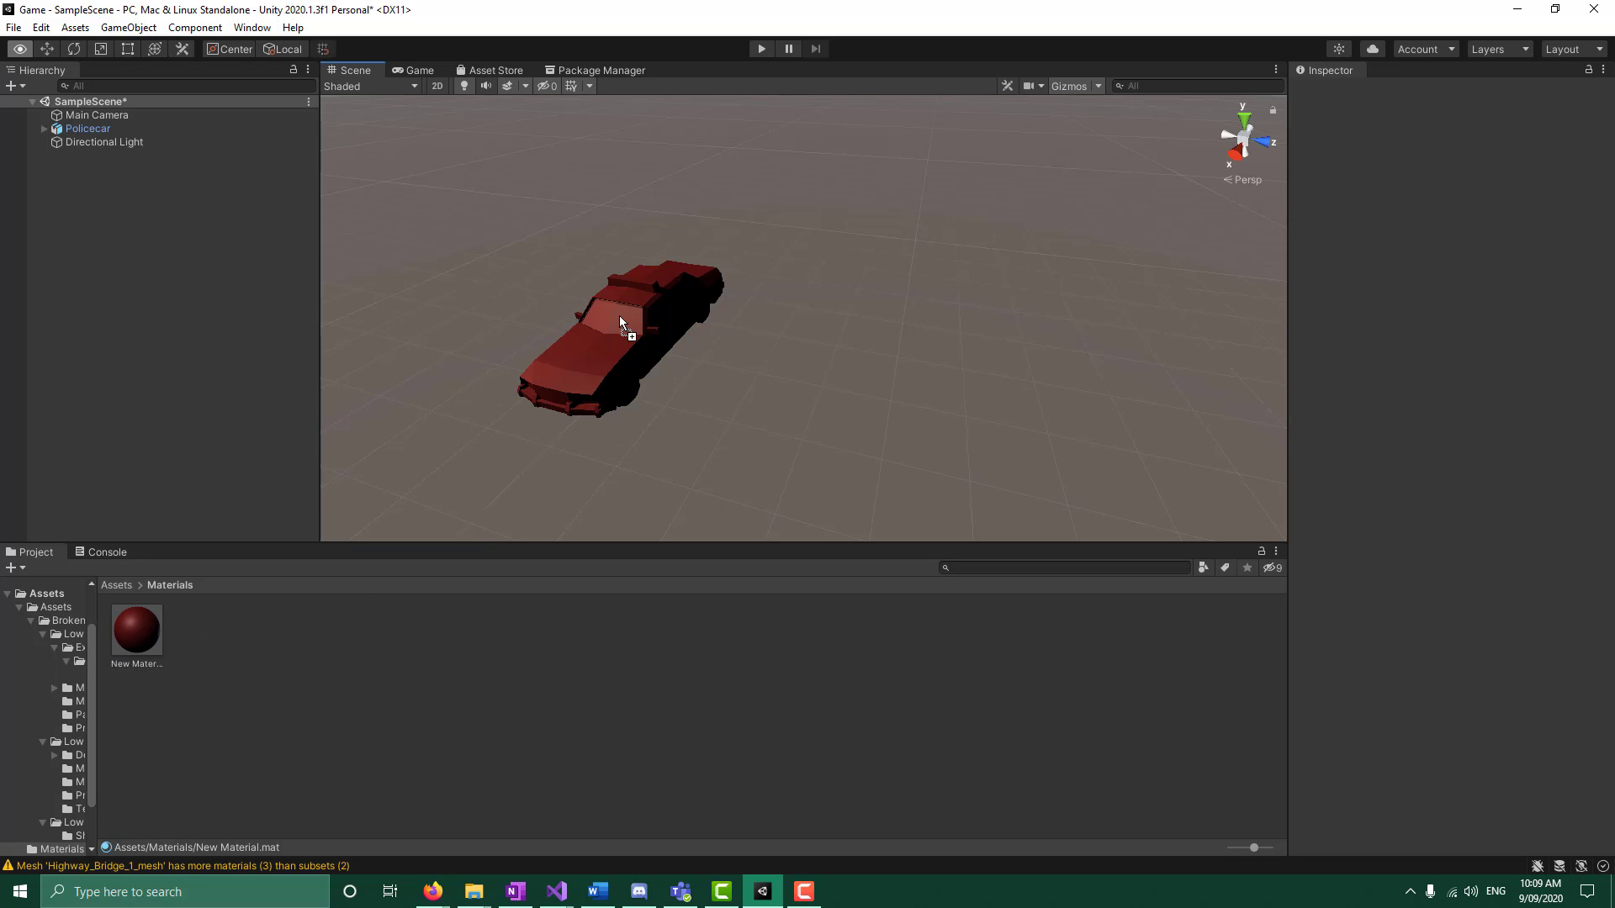
mouse_move(919, 443)
left_mouse_down("alt")
mouse_move(552, 286)
mouse_move(948, 375)
mouse_move(1019, 442)
mouse_move(926, 427)
left_mouse_up("alt")
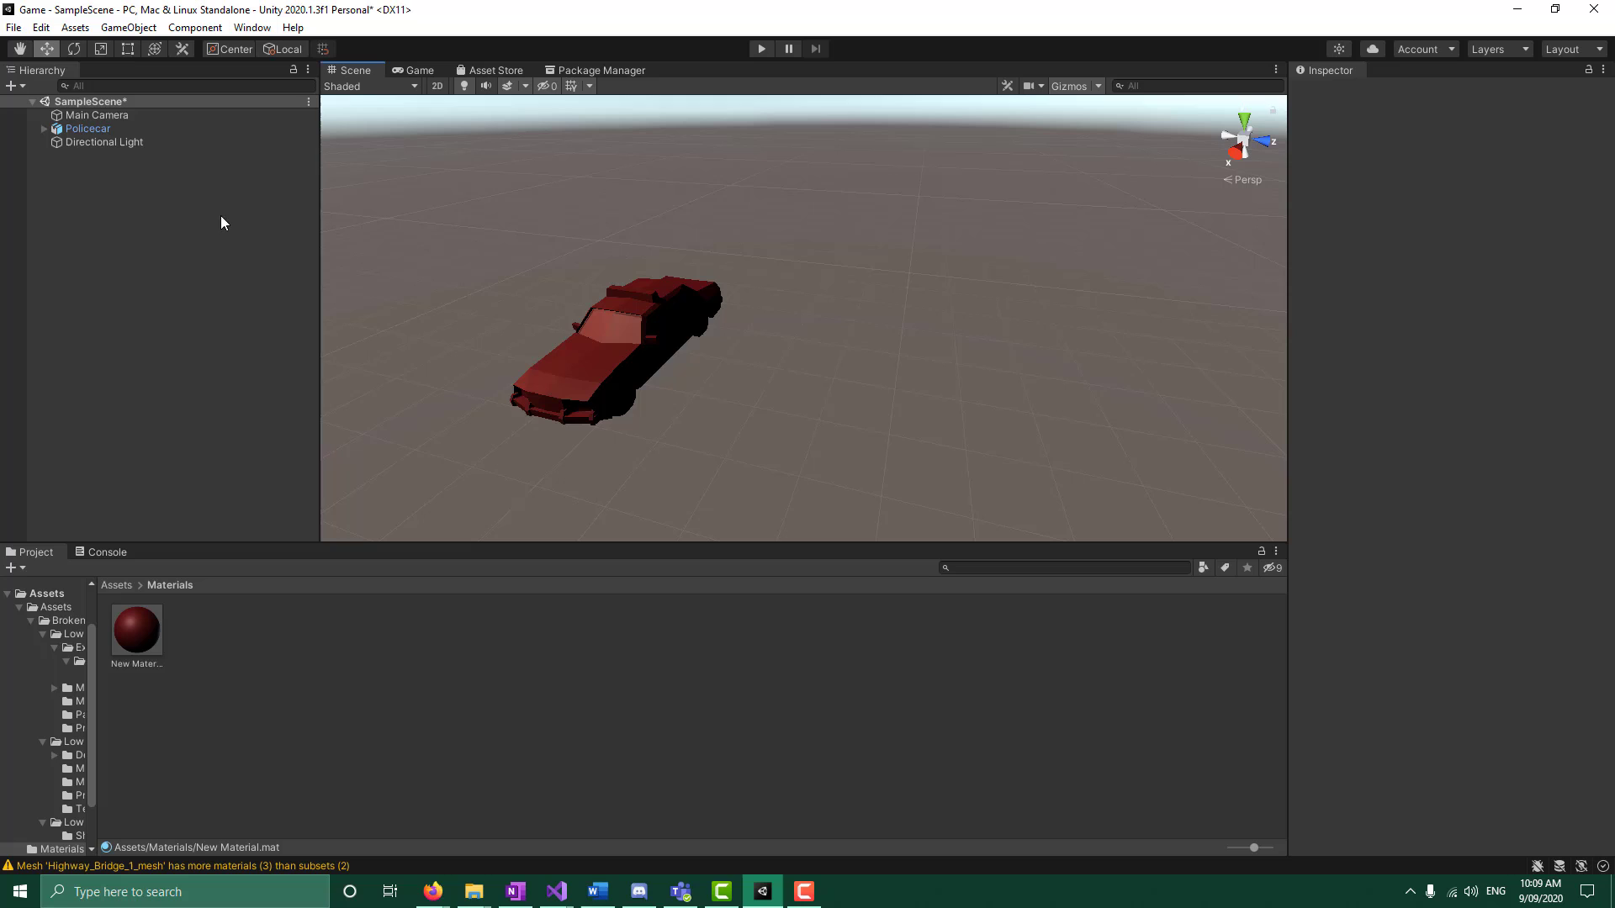
Expand the Policecar's child objects and select WheelP-1 to examine how the wheels are separated
left_click(44, 128)
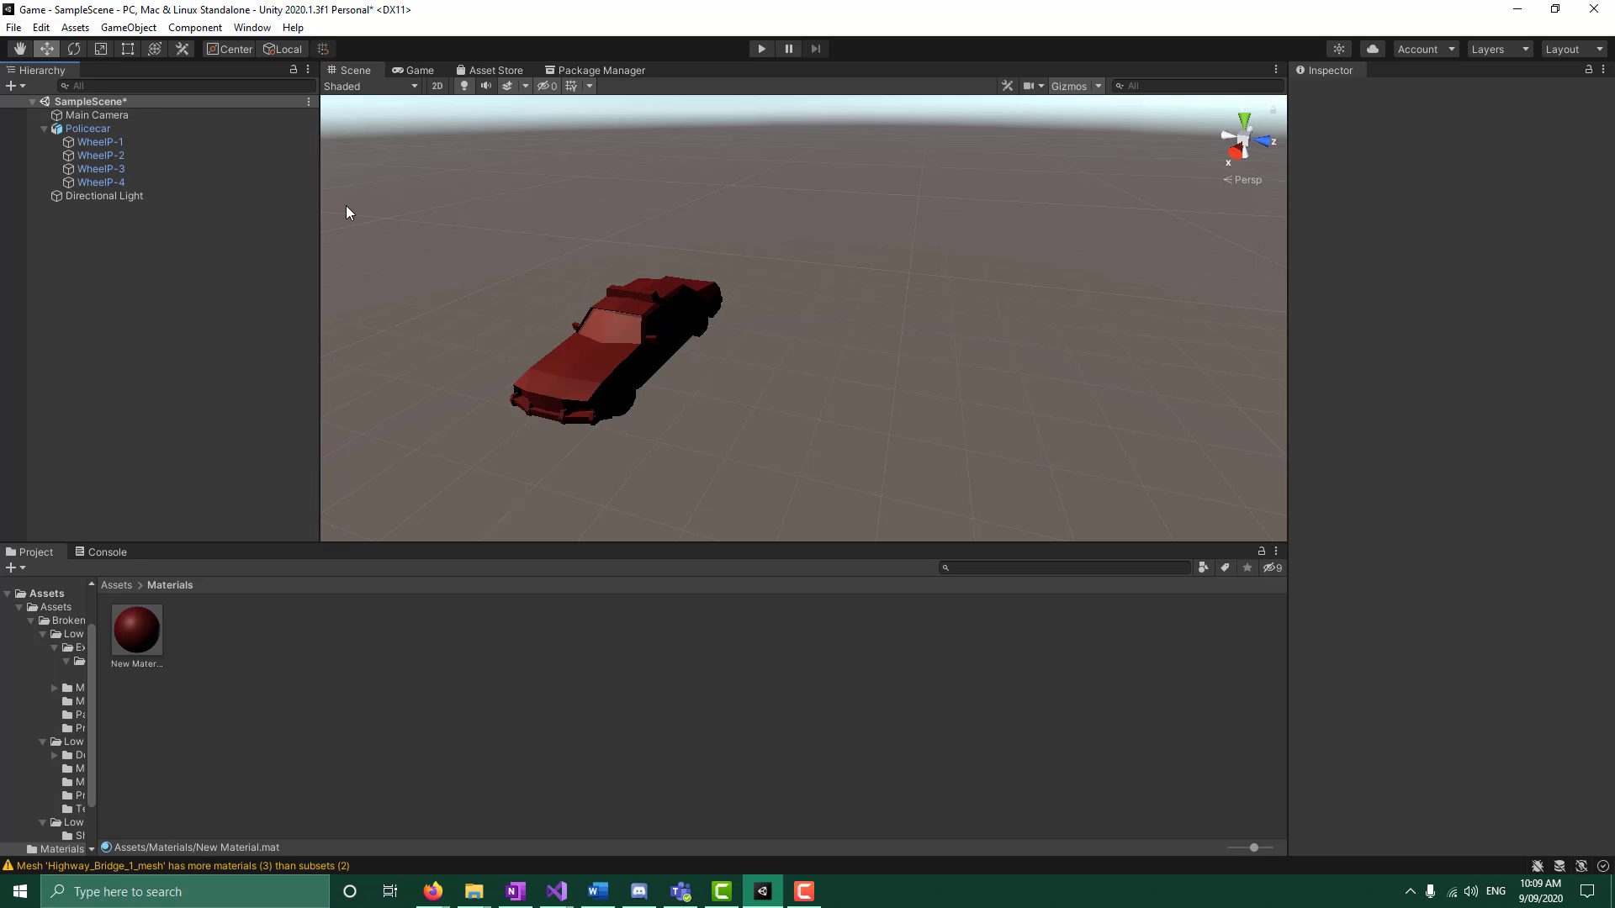
left_click(105, 145)
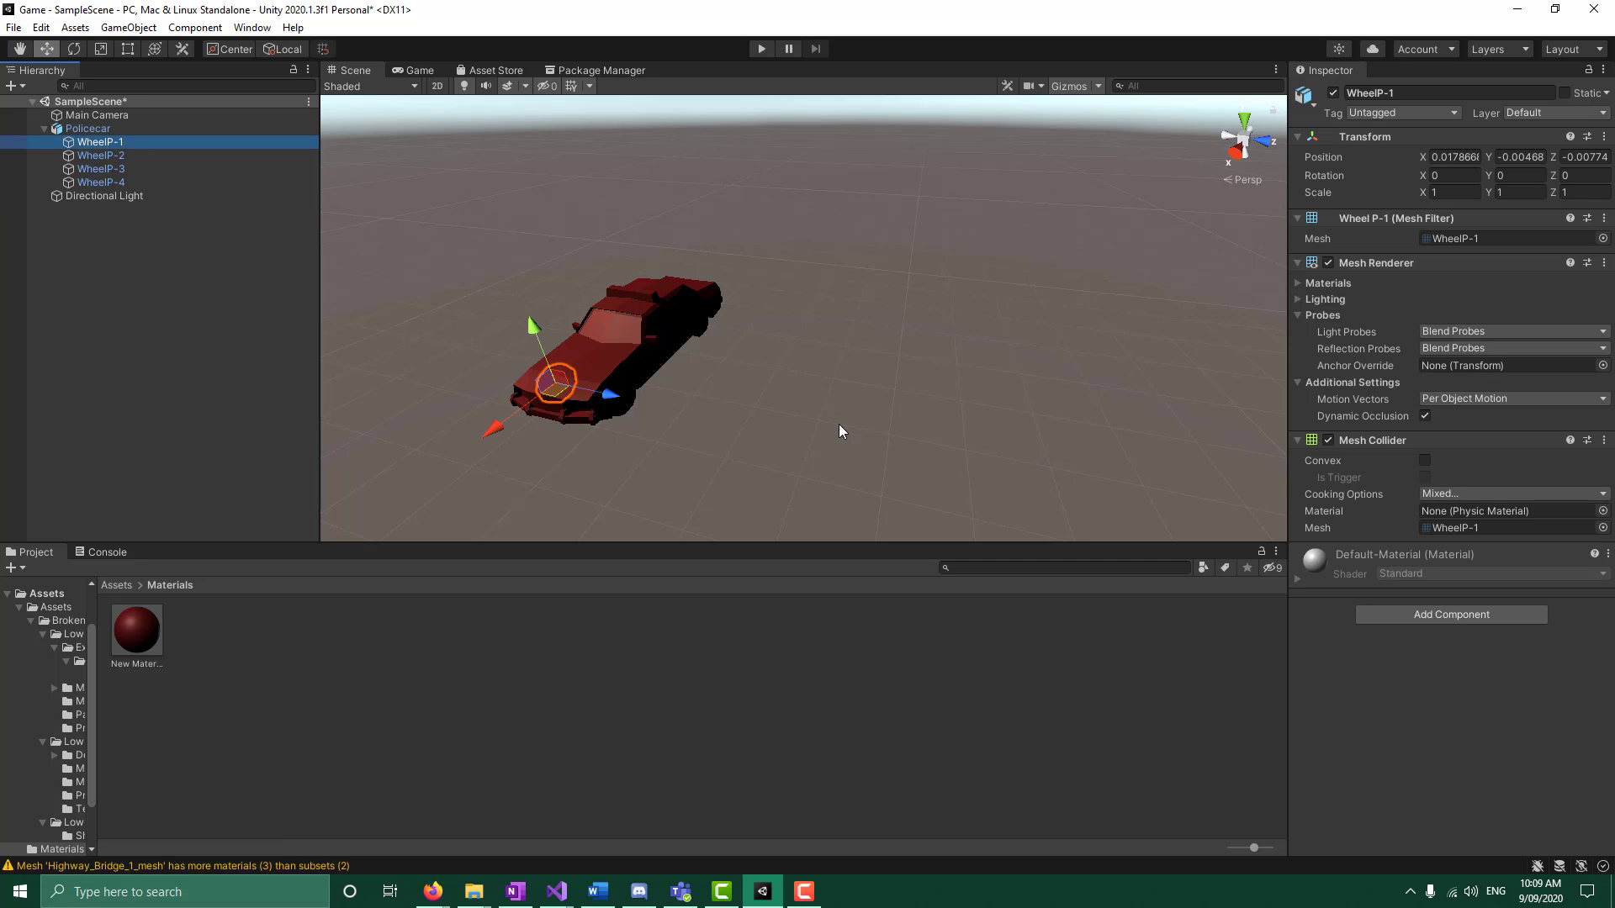
left_click_drag(839, 430, 753, 402, "alt")
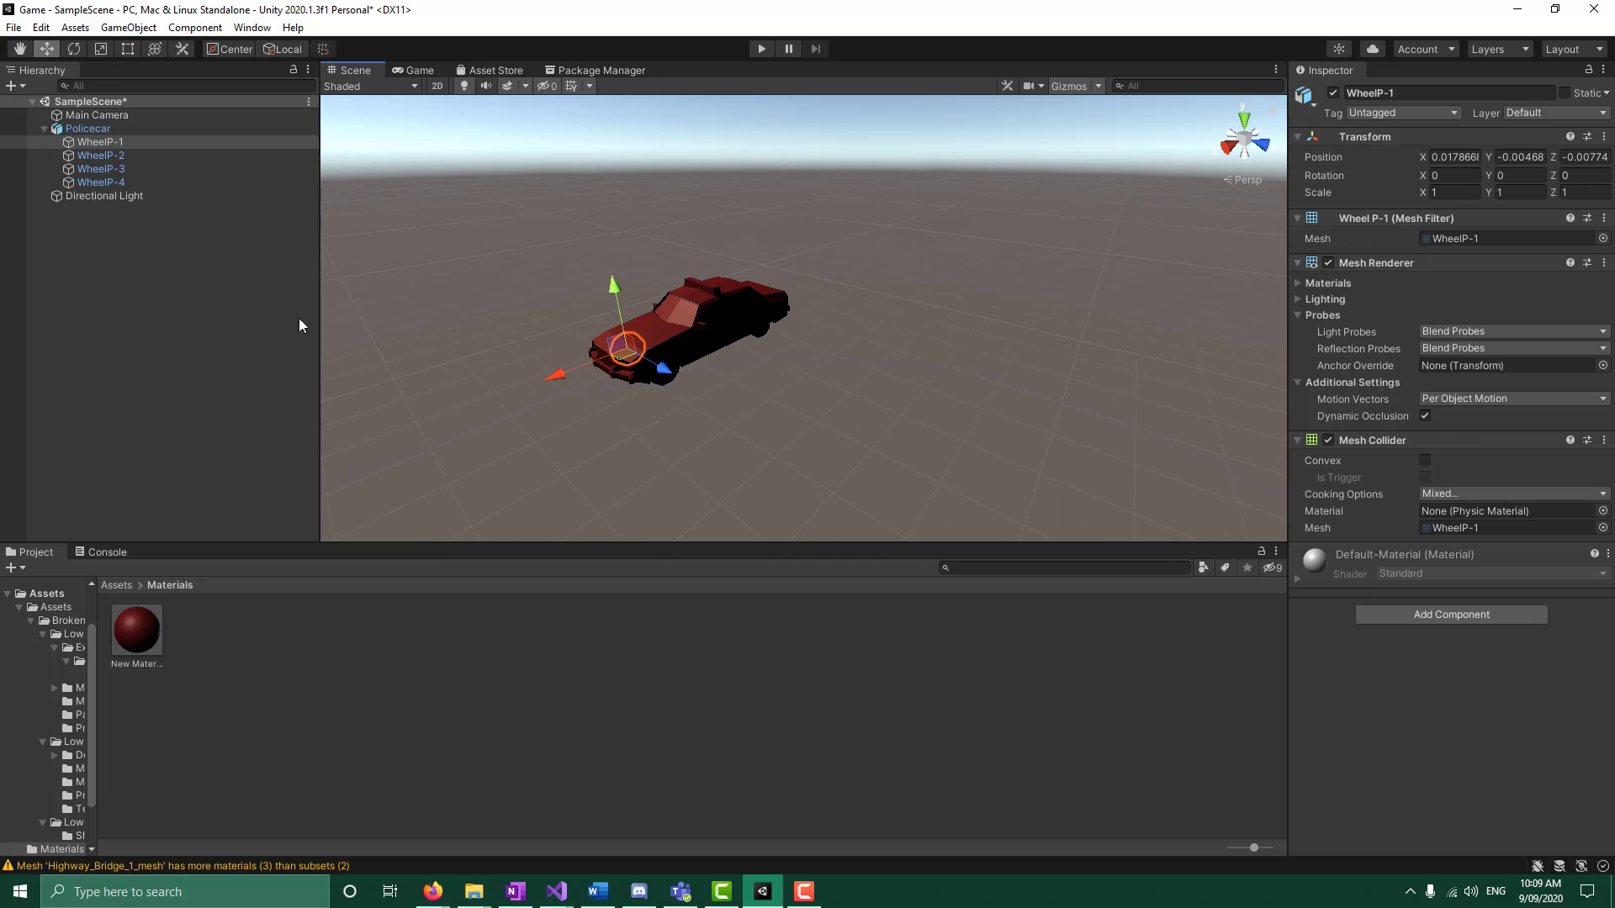
Delete the Policecar from the scene and the New Material asset from the Materials folder
left_click(738, 312)
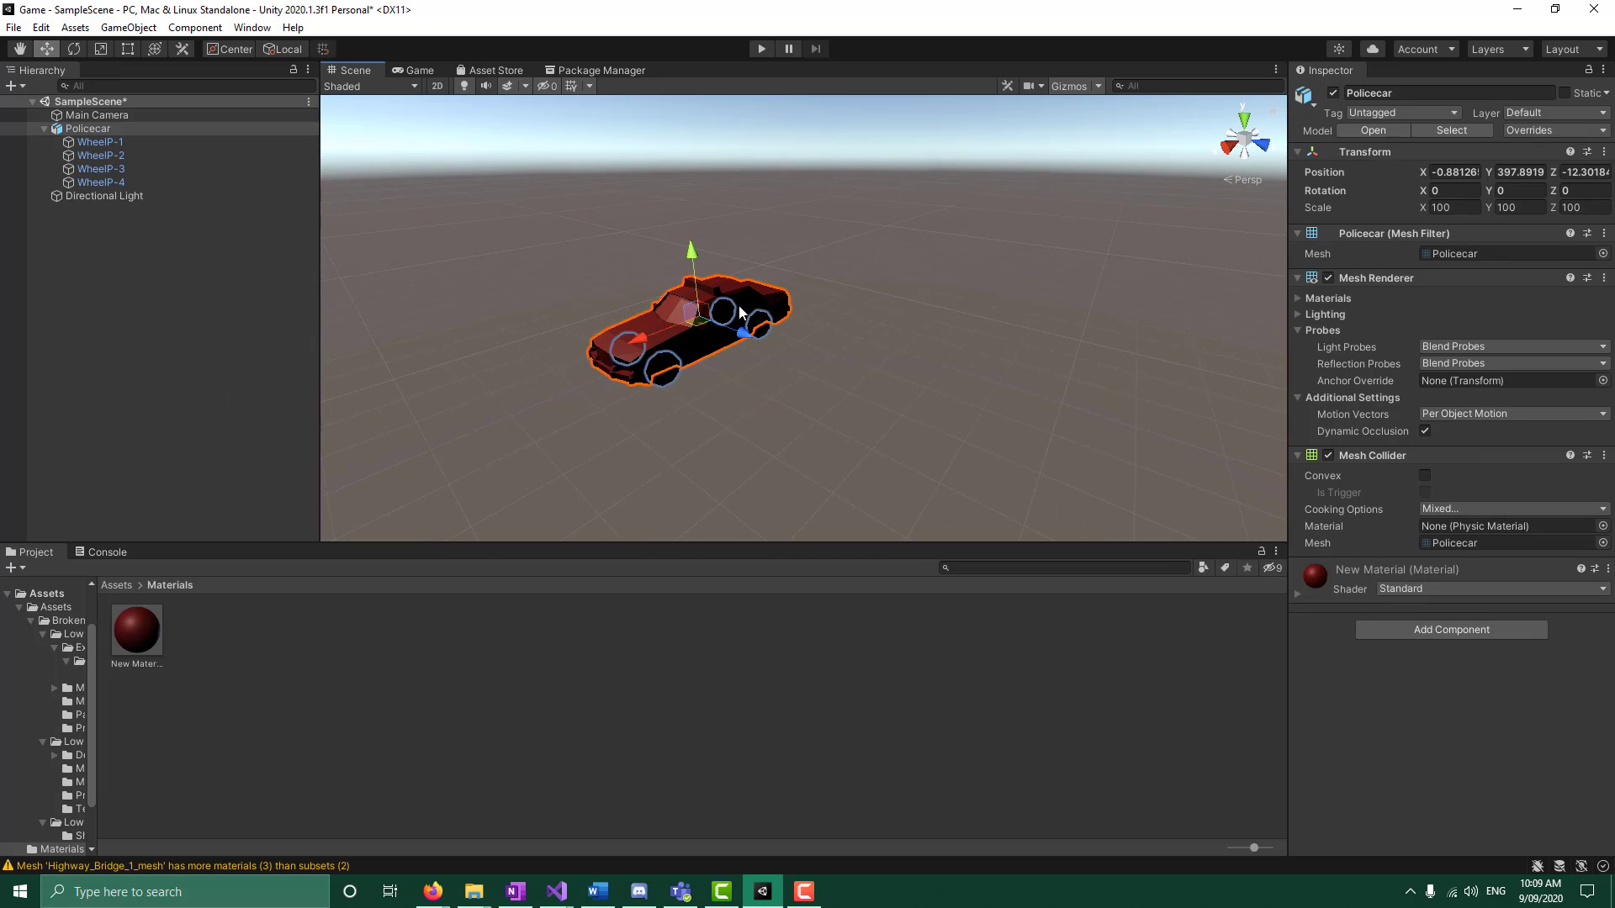
key("Delete")
left_click(141, 637)
key("Delete")
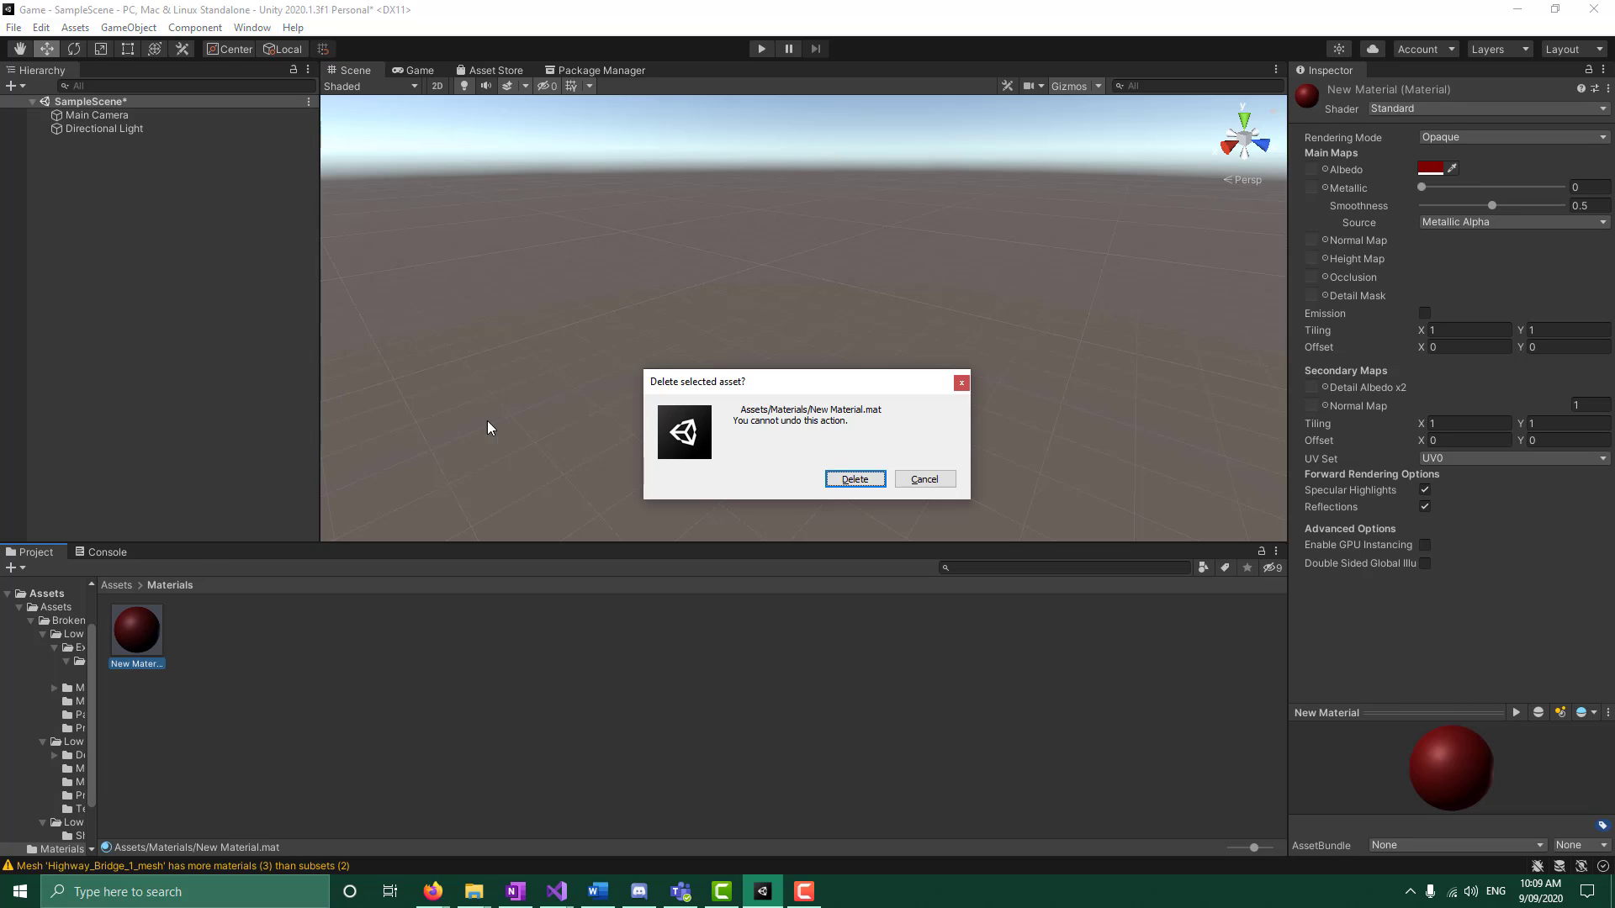
left_click(852, 479)
Place the Freeway Lift Highway prefab from the LowPolyRoadPack Prefabs folder into the scene and look it over
left_click(115, 584)
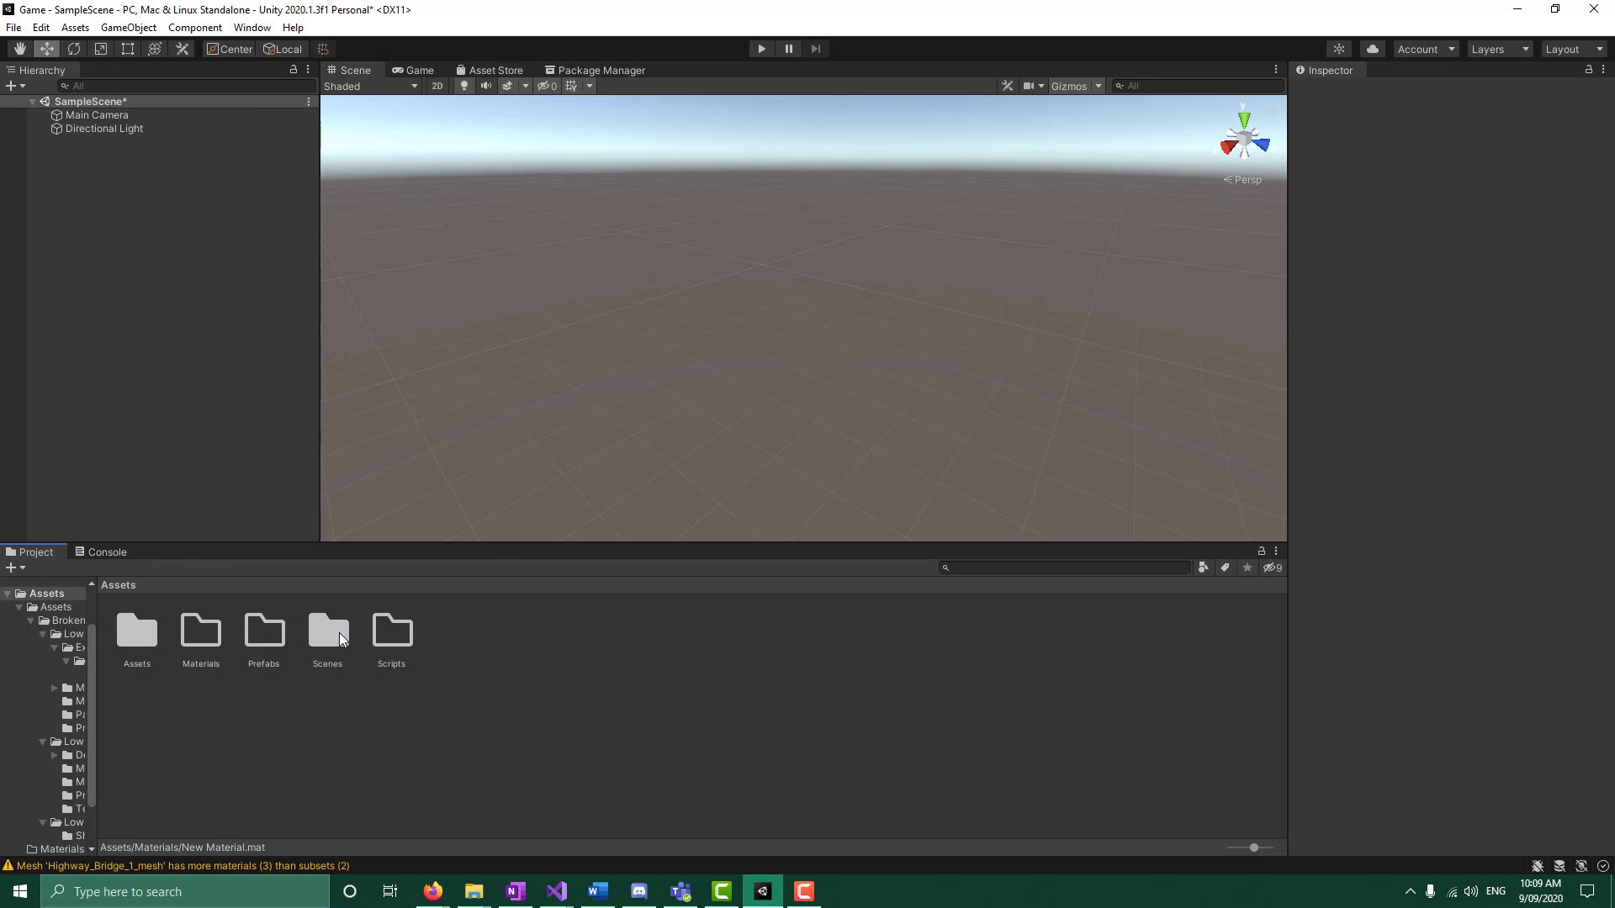
double_click(142, 634)
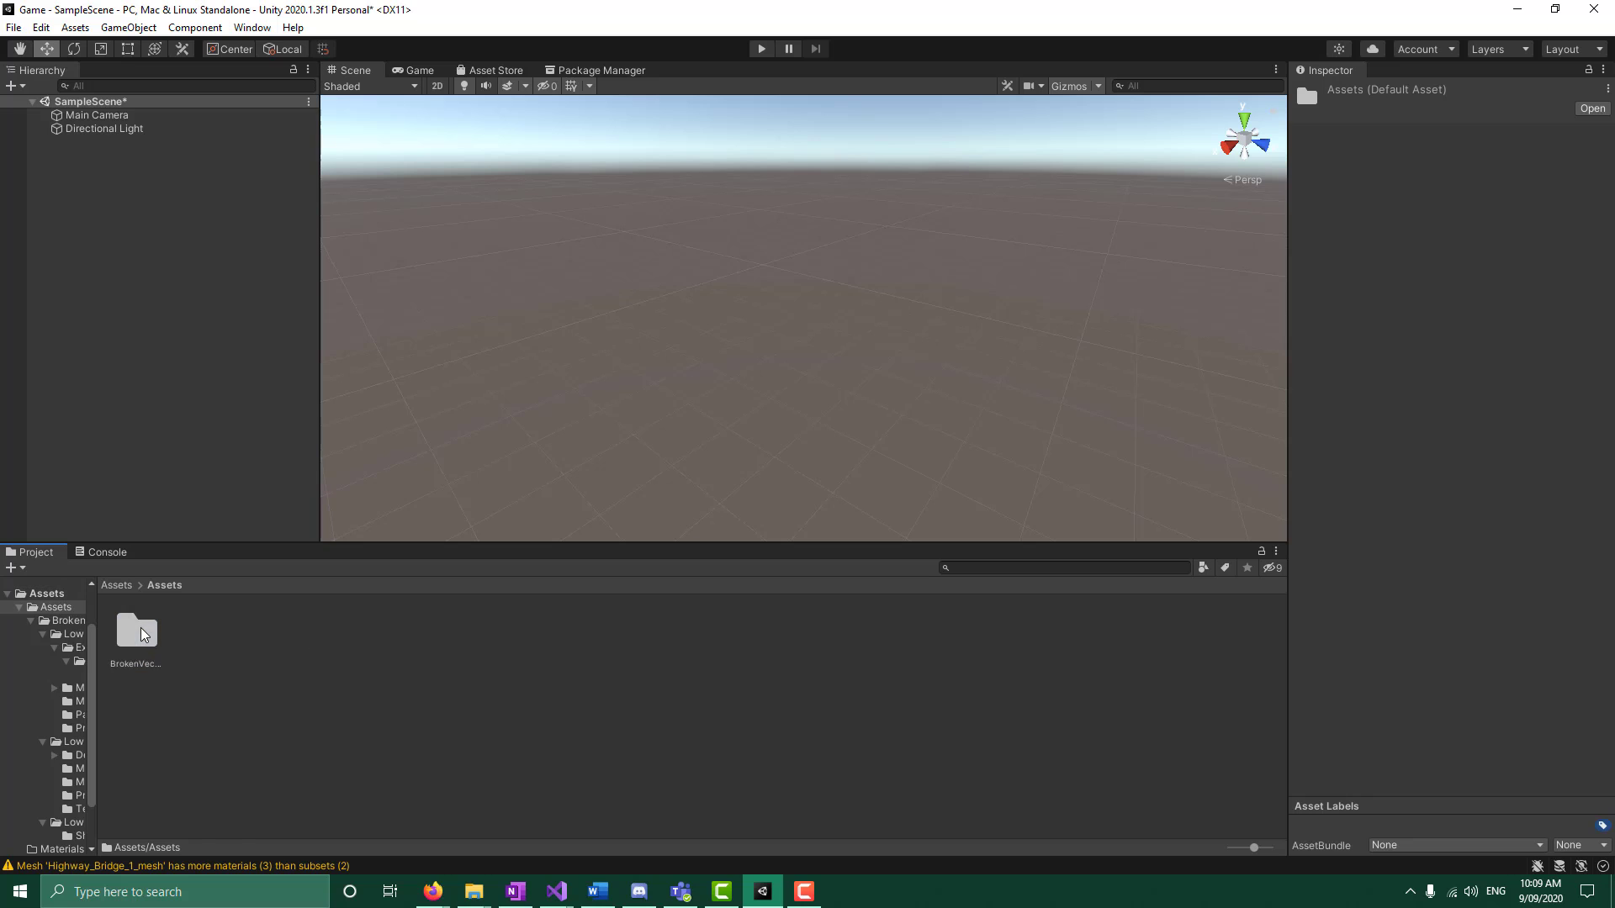
double_click(148, 636)
double_click(208, 633)
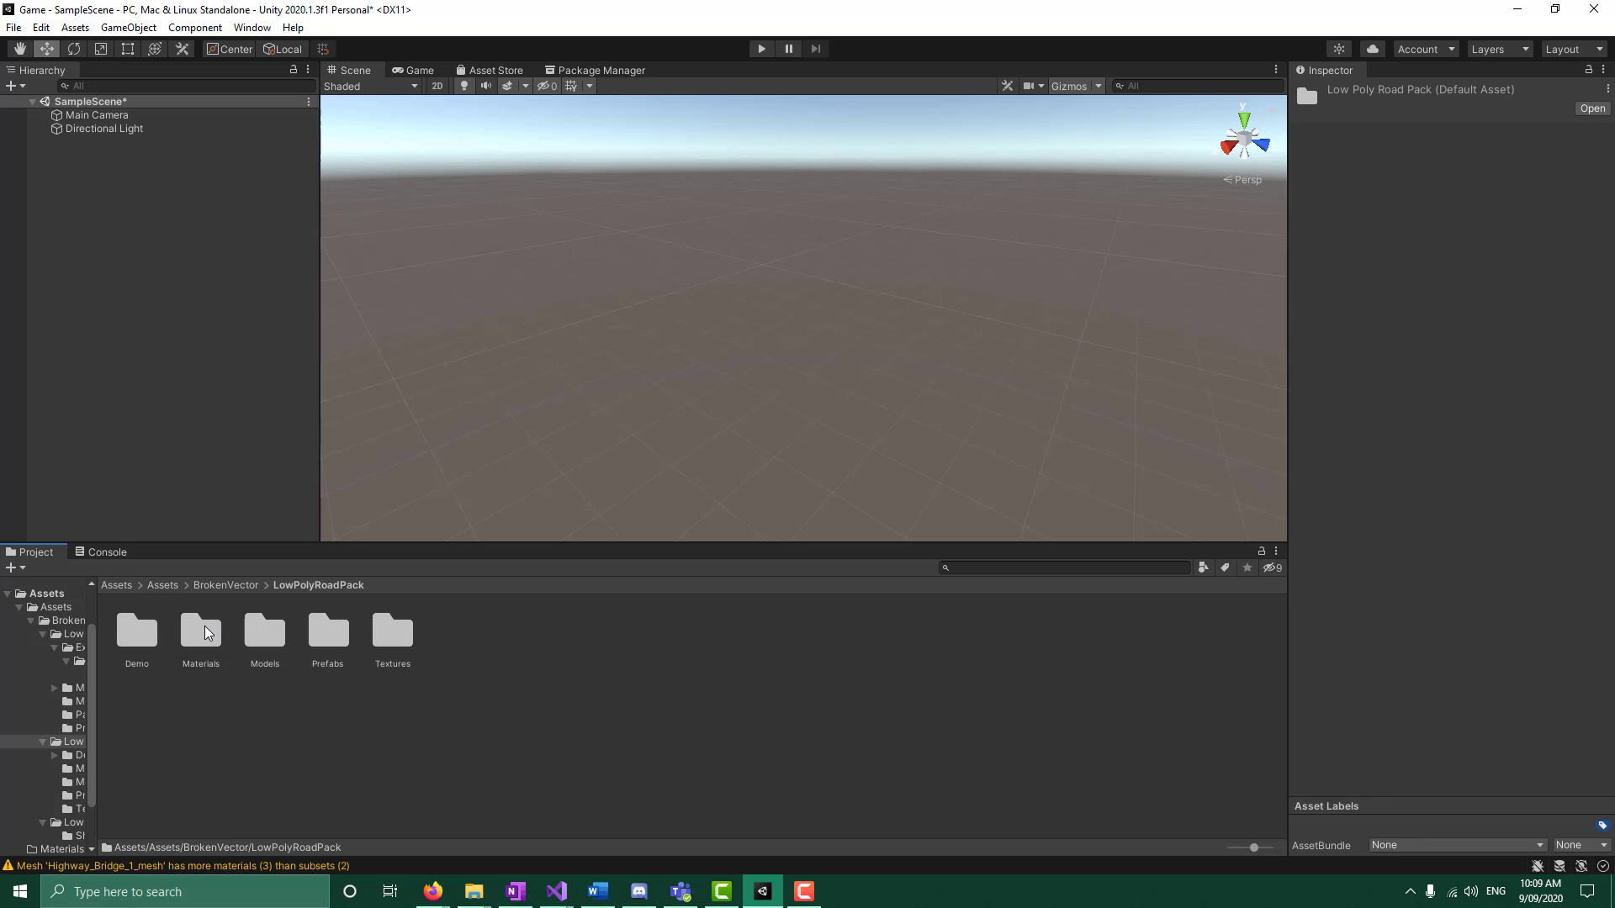
double_click(328, 632)
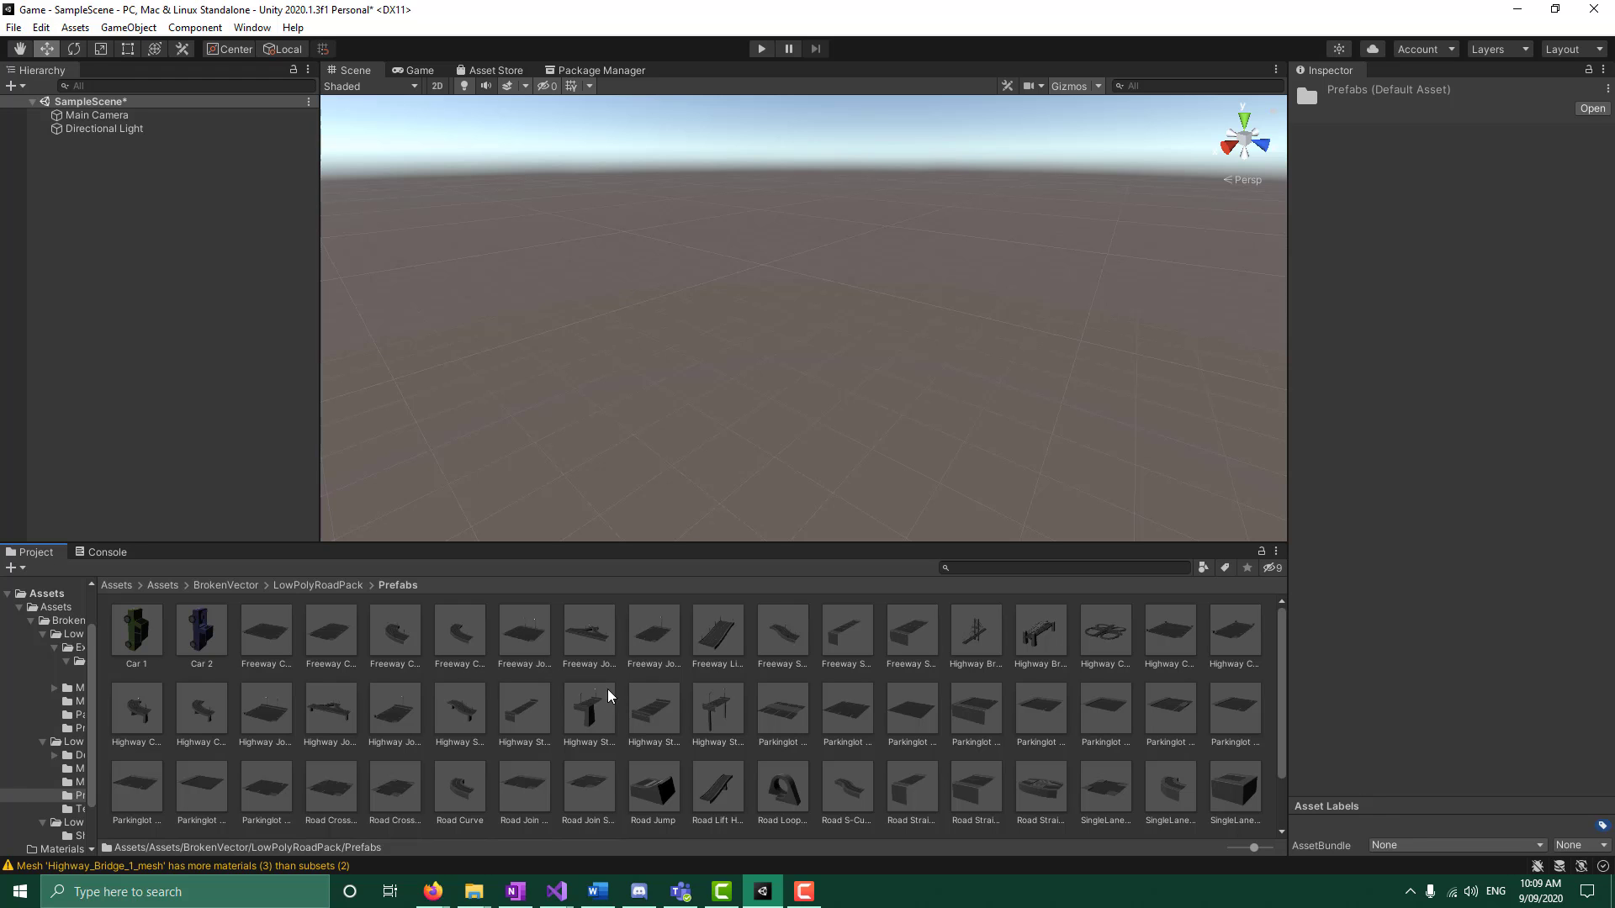
left_click_drag(717, 632, 551, 370)
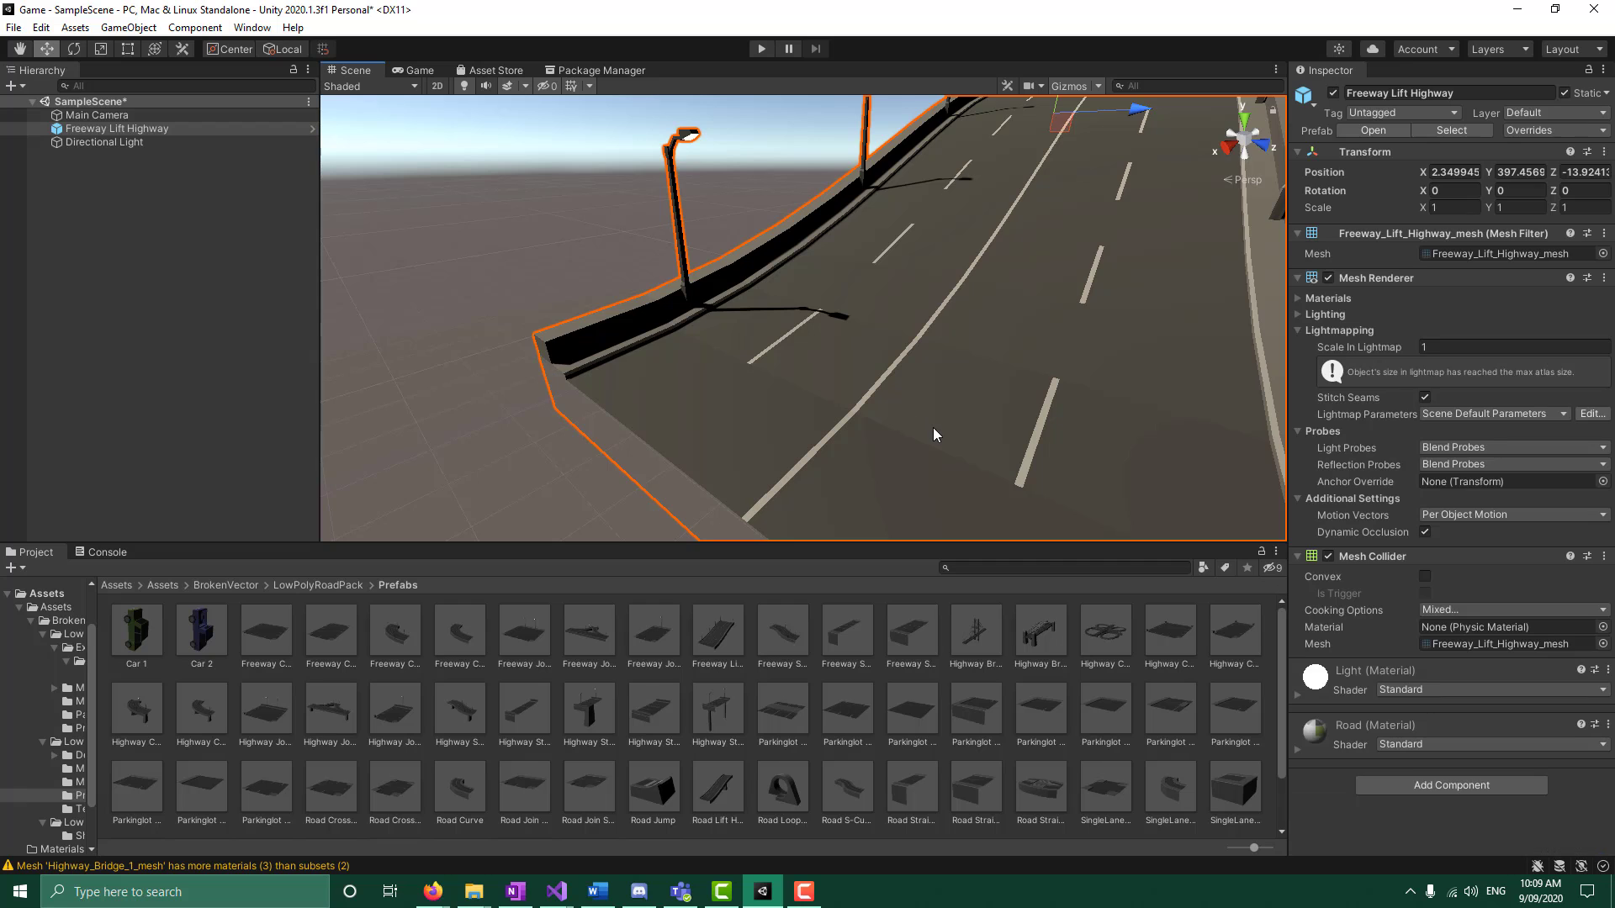
scroll(933, 422, "down", 4)
scroll(929, 421, "down", 2)
left_click(1094, 412)
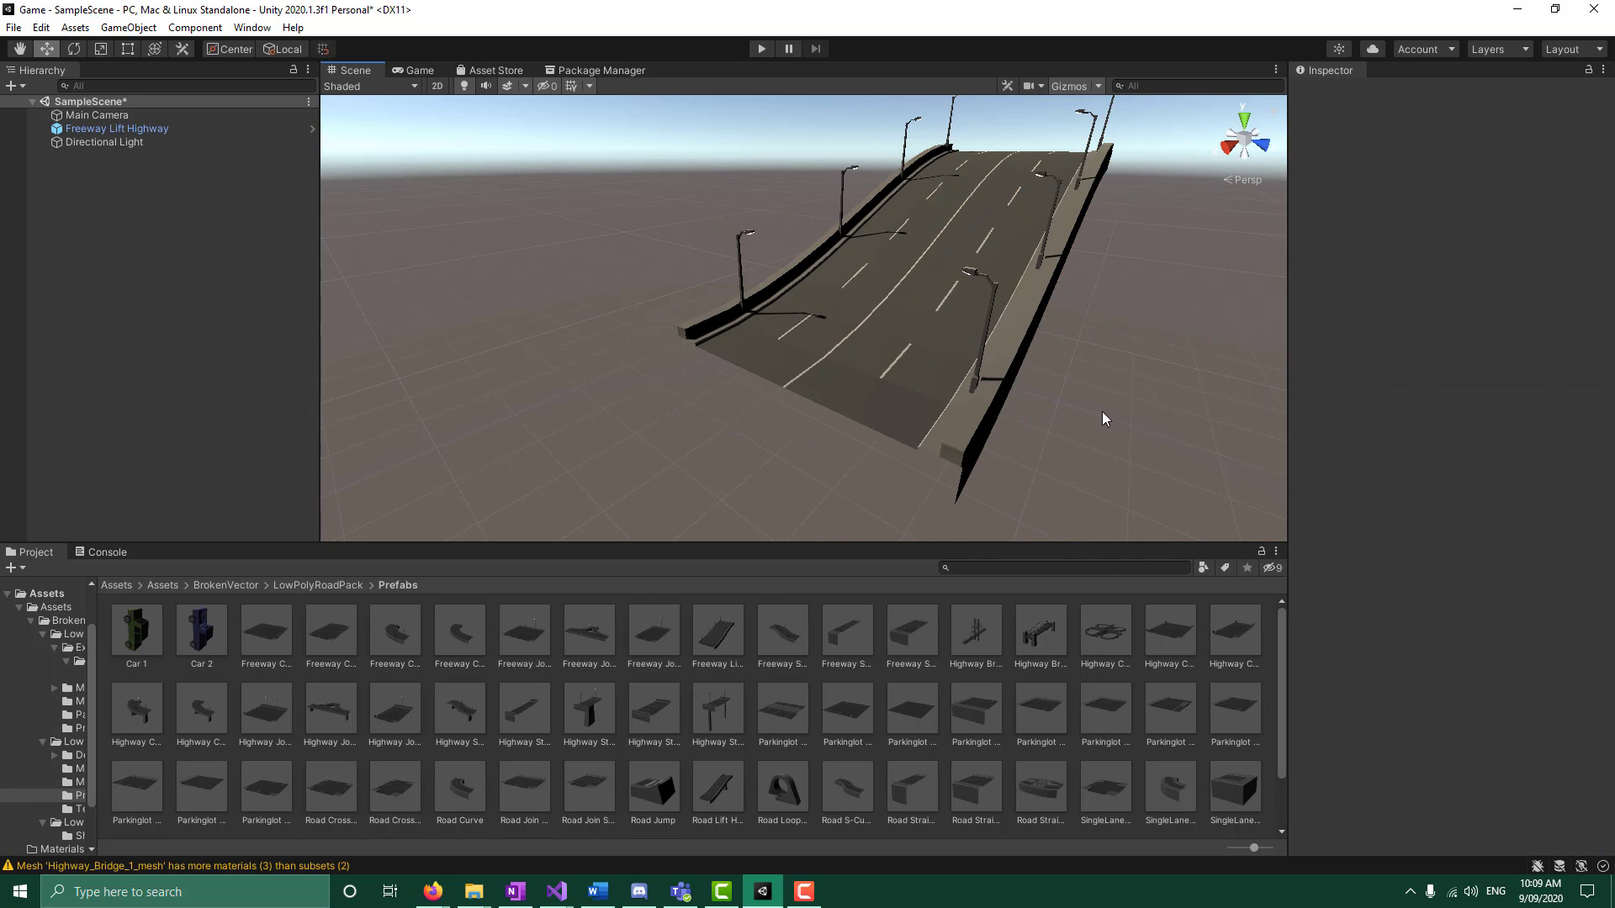
left_click_drag(1101, 411, 1111, 345, "alt")
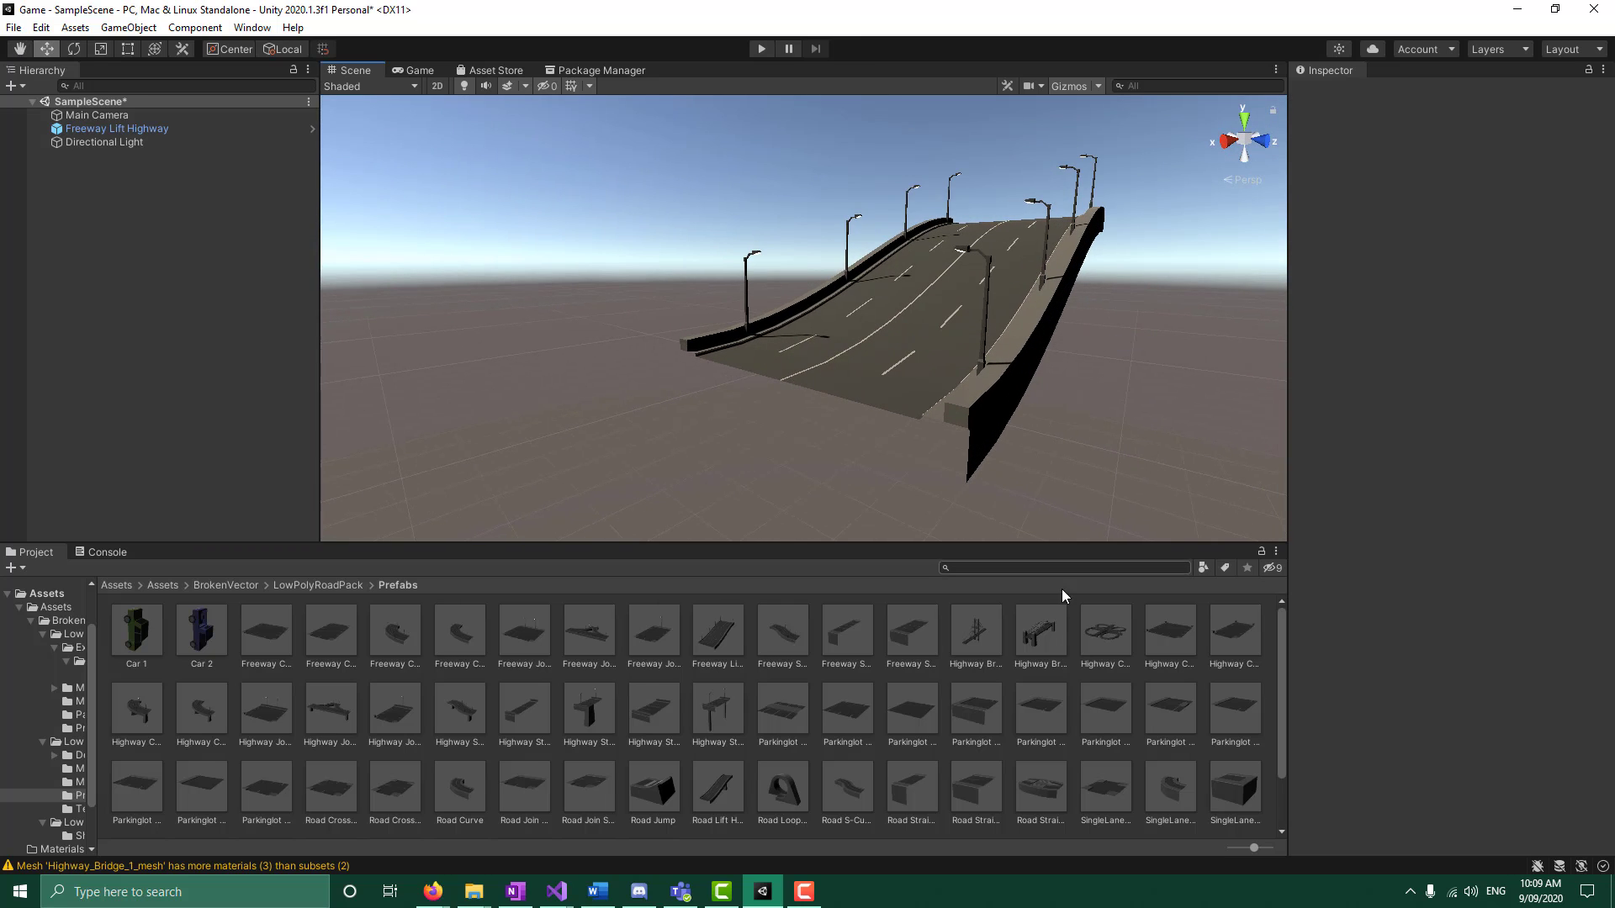
Place the Highway Bridge 2 prefab into the scene, frame it and inspect it from several sides
left_click_drag(1043, 643, 616, 368)
key("f")
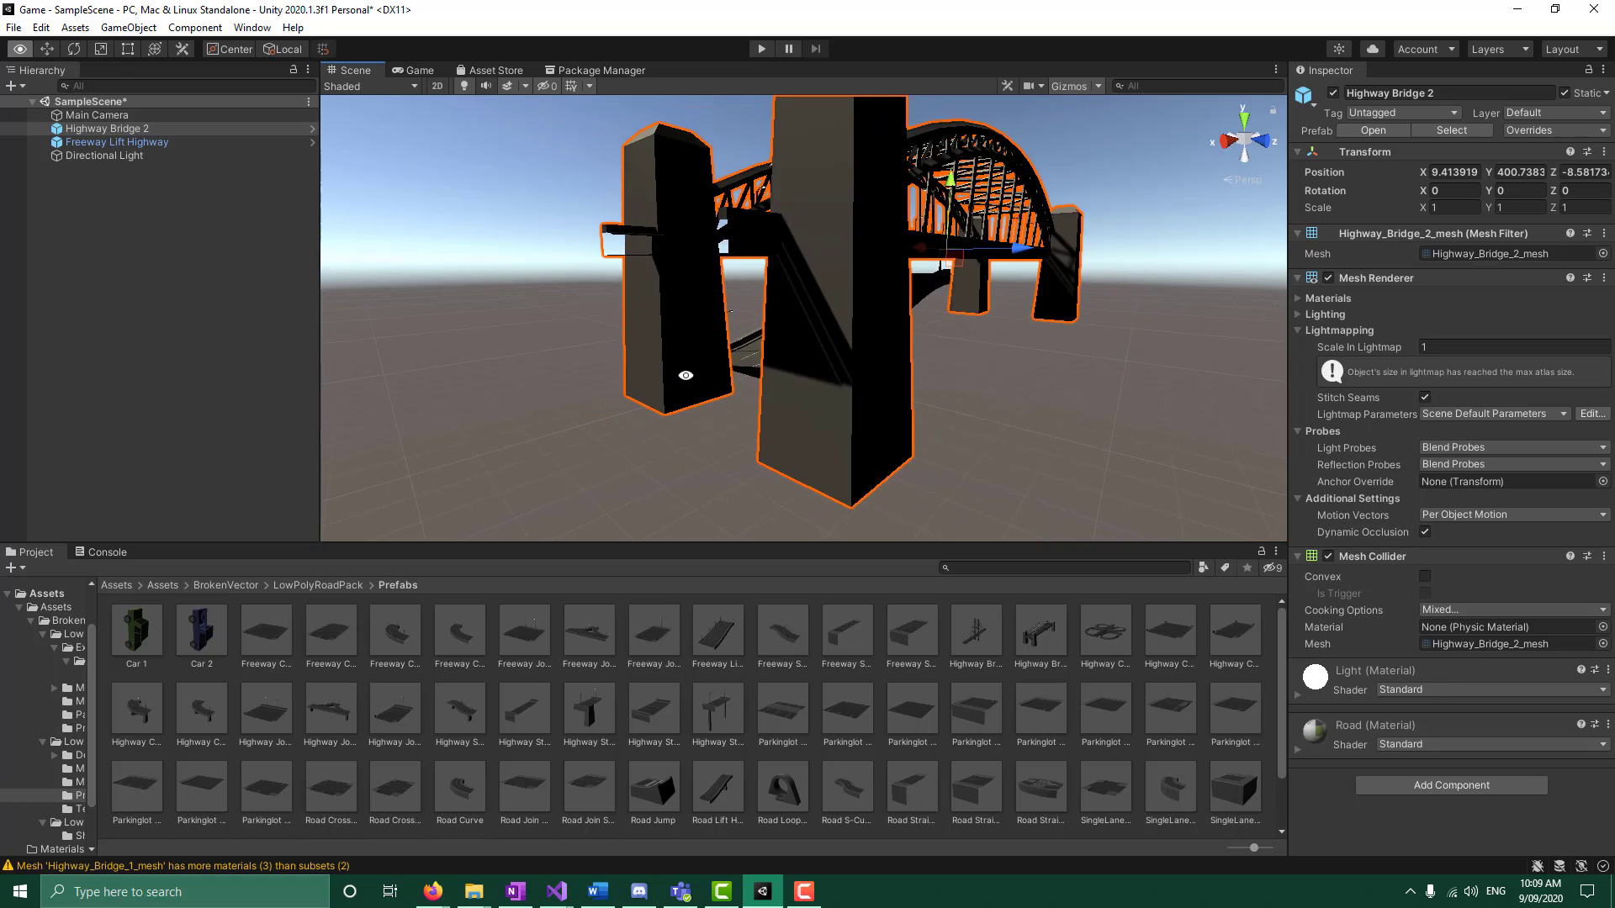
left_click_drag(992, 414, 872, 522, "alt")
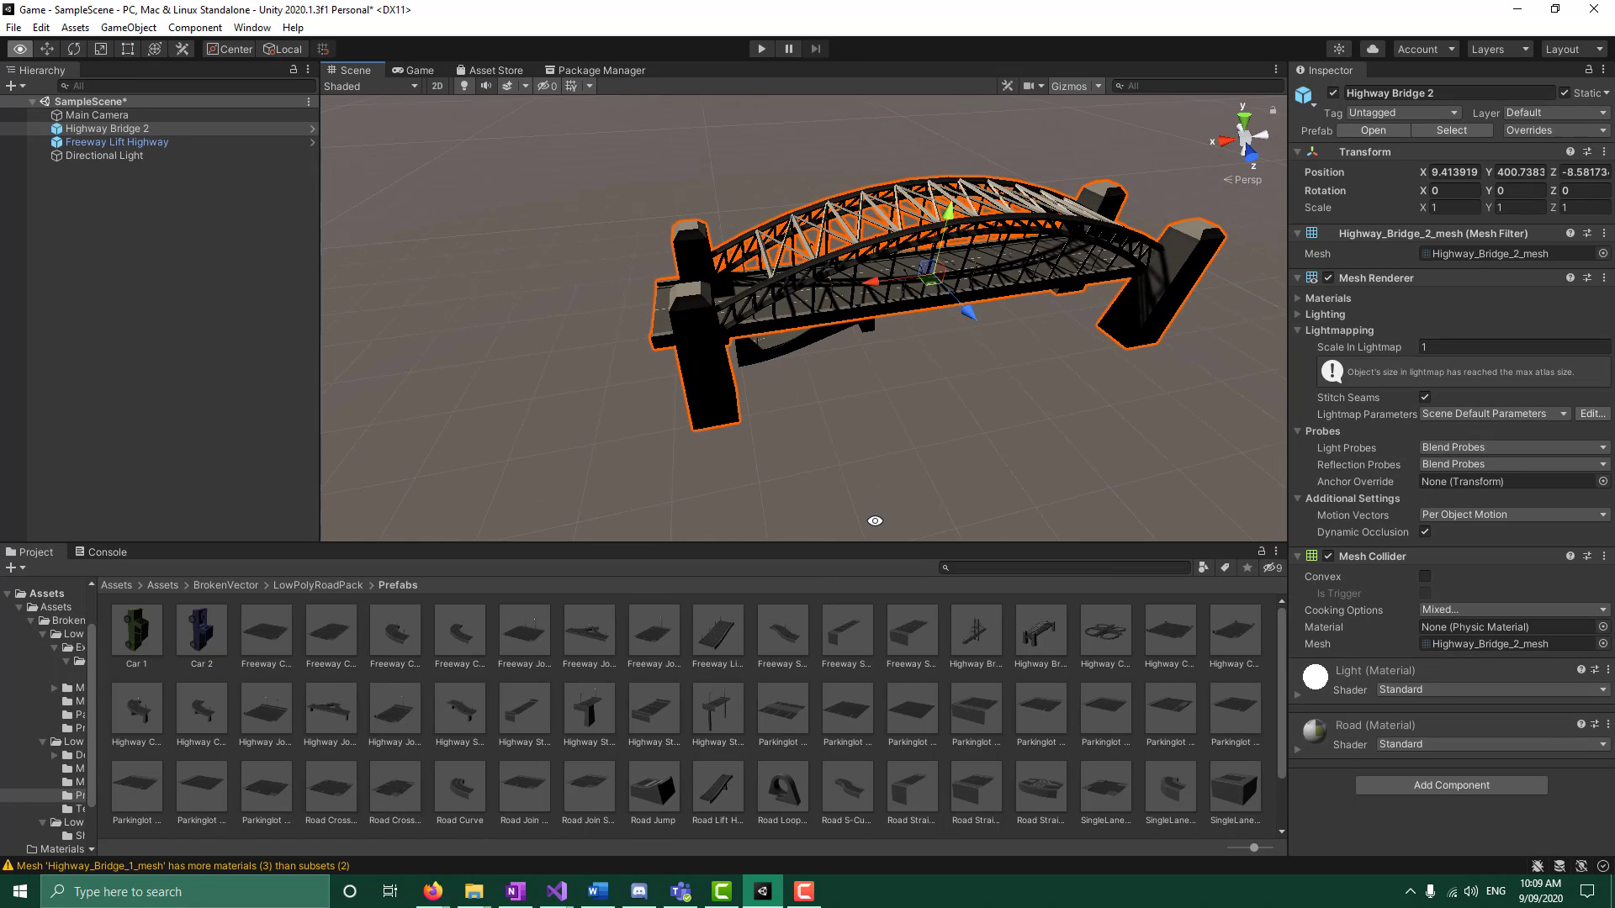
Delete Highway Bridge 2 and Freeway Lift Highway from the scene
key("Delete")
left_click(784, 324)
key("Delete")
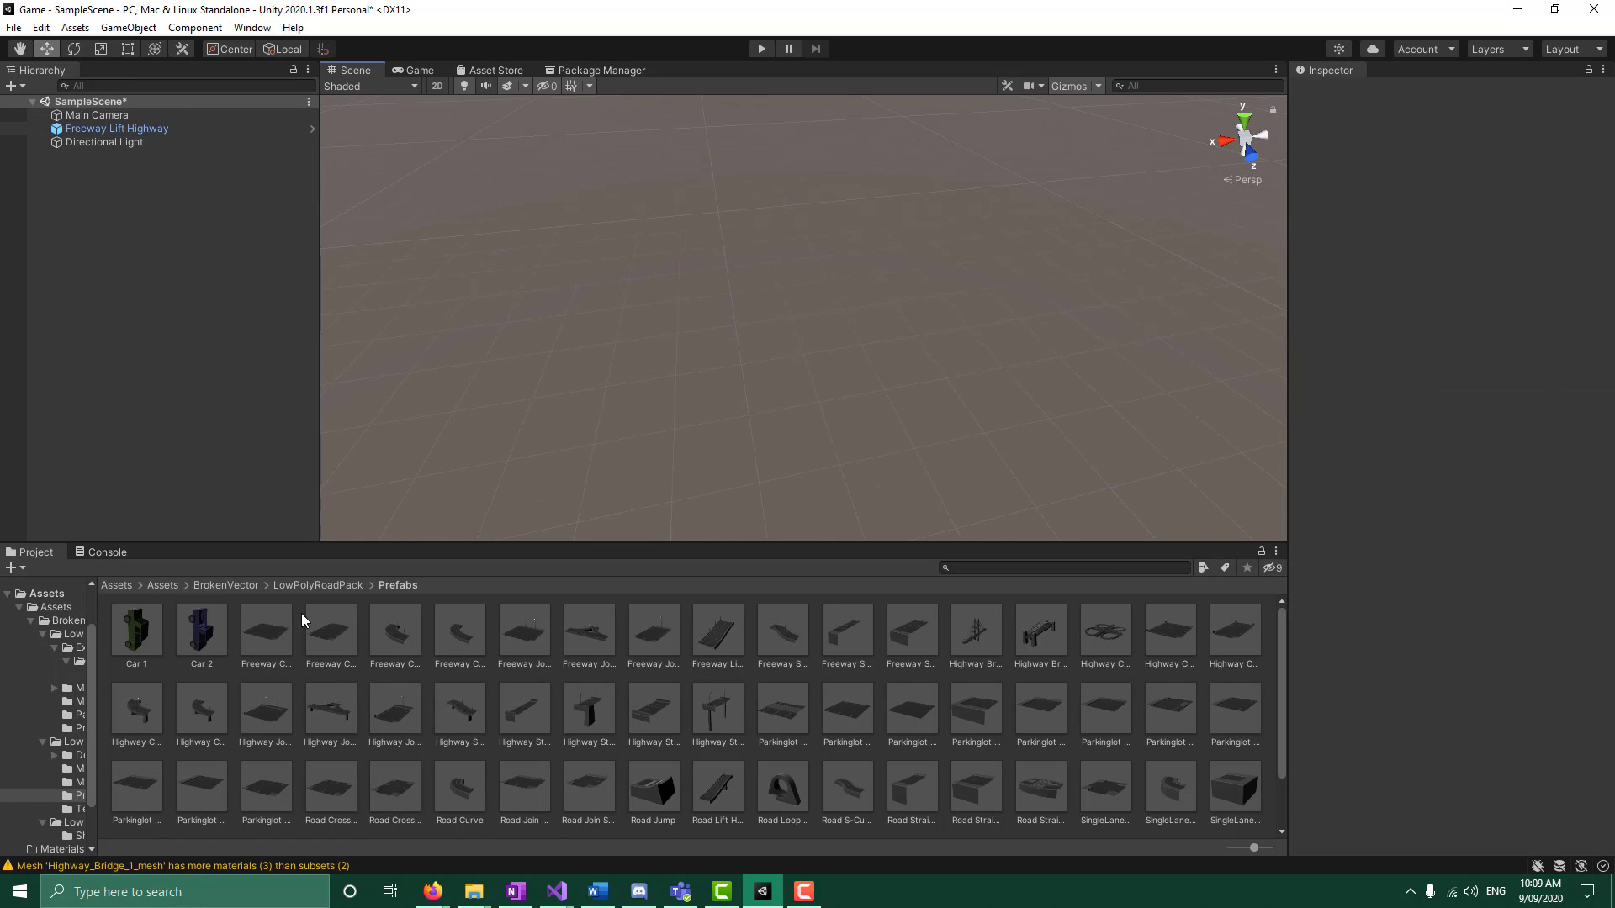
Open the Low Poly Road Pack Demo scene from the LowPolyRoadPack Demo folder
left_click(311, 580)
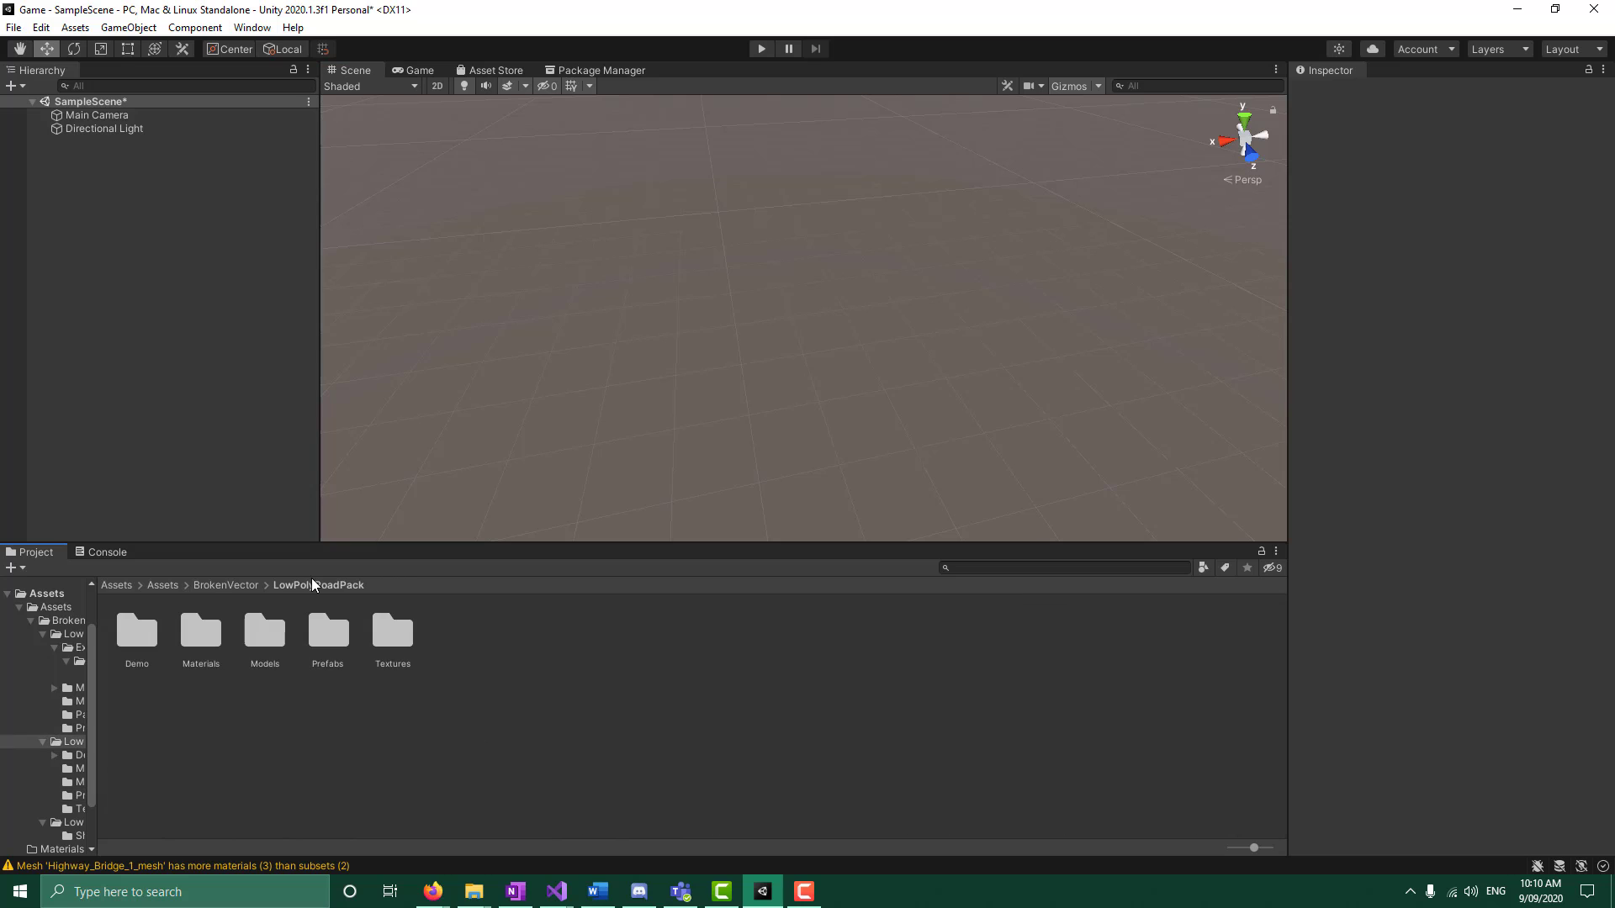
double_click(135, 621)
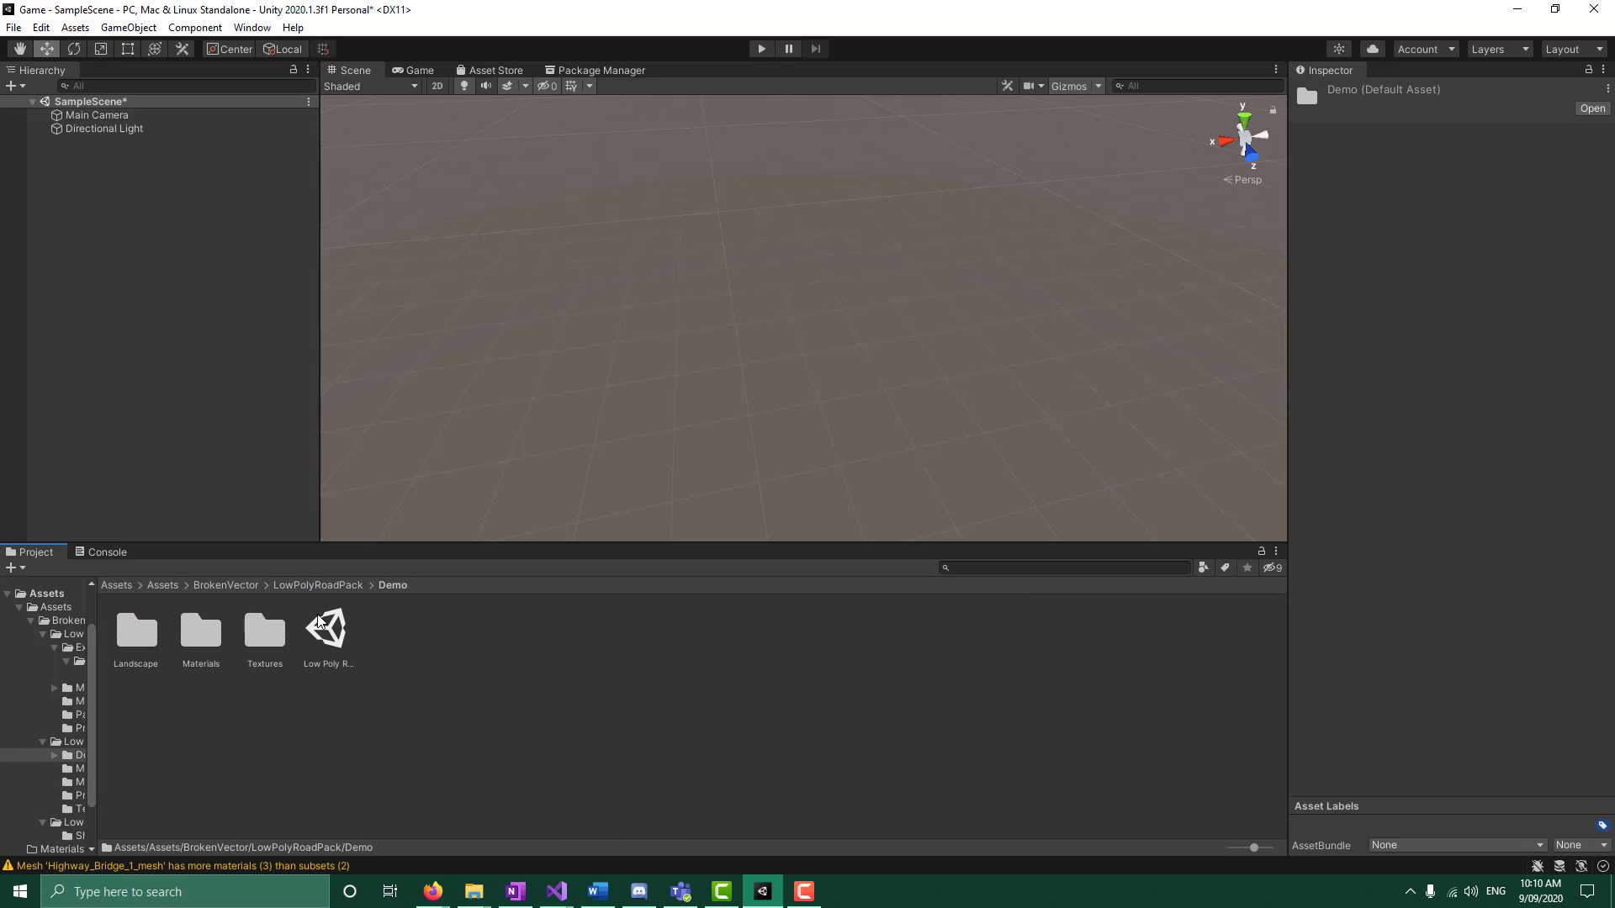
left_click(319, 636)
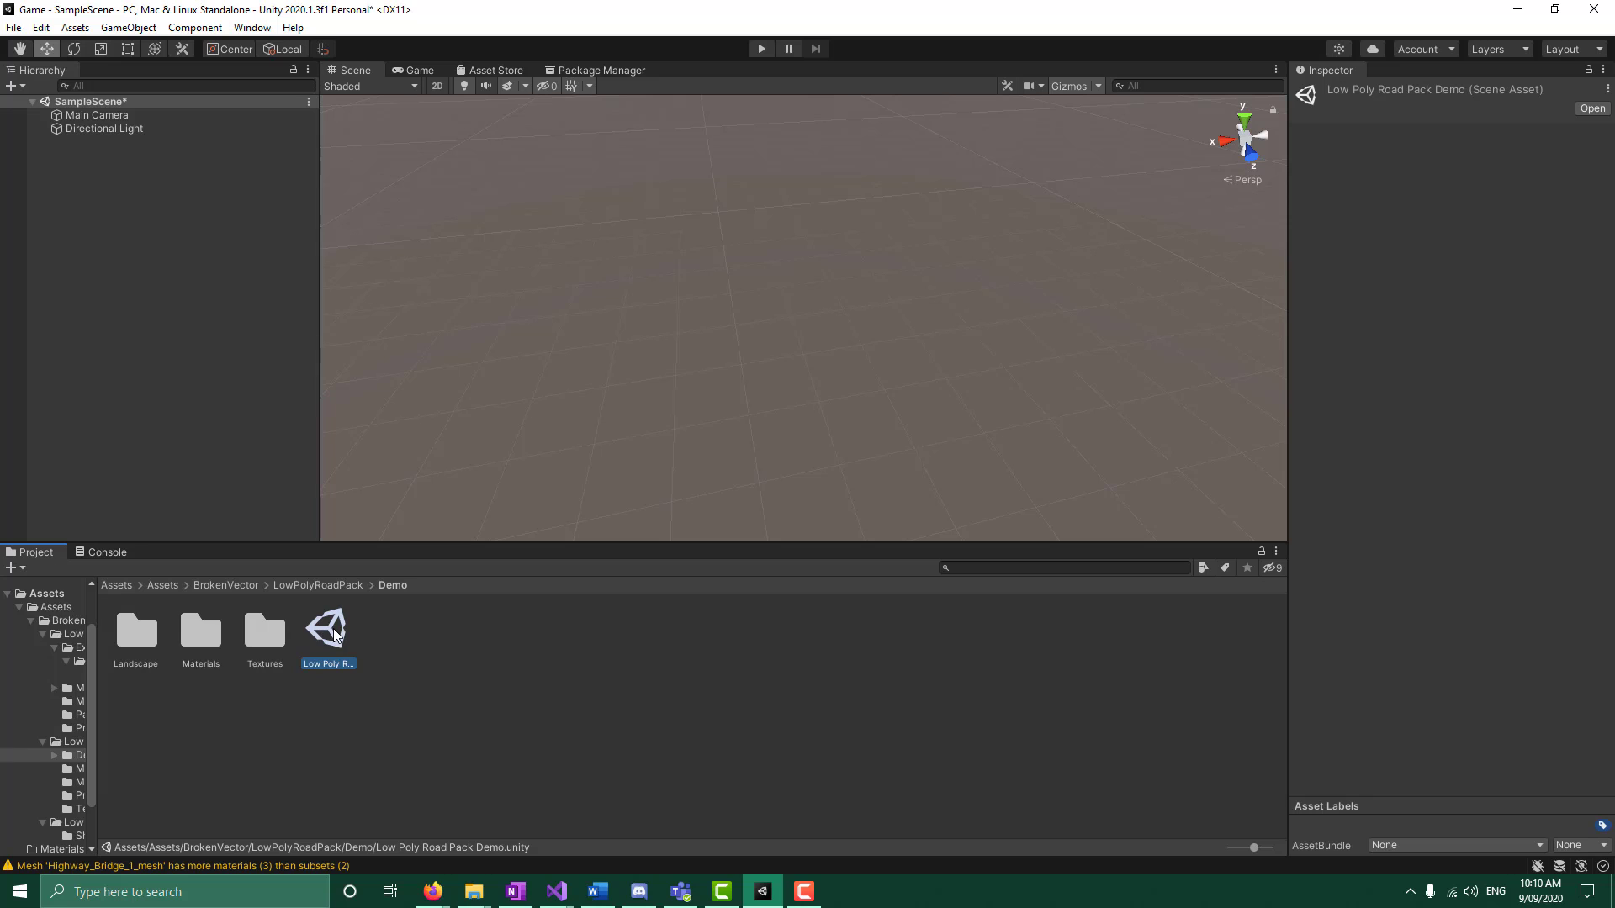
double_click(333, 628)
left_click(866, 481)
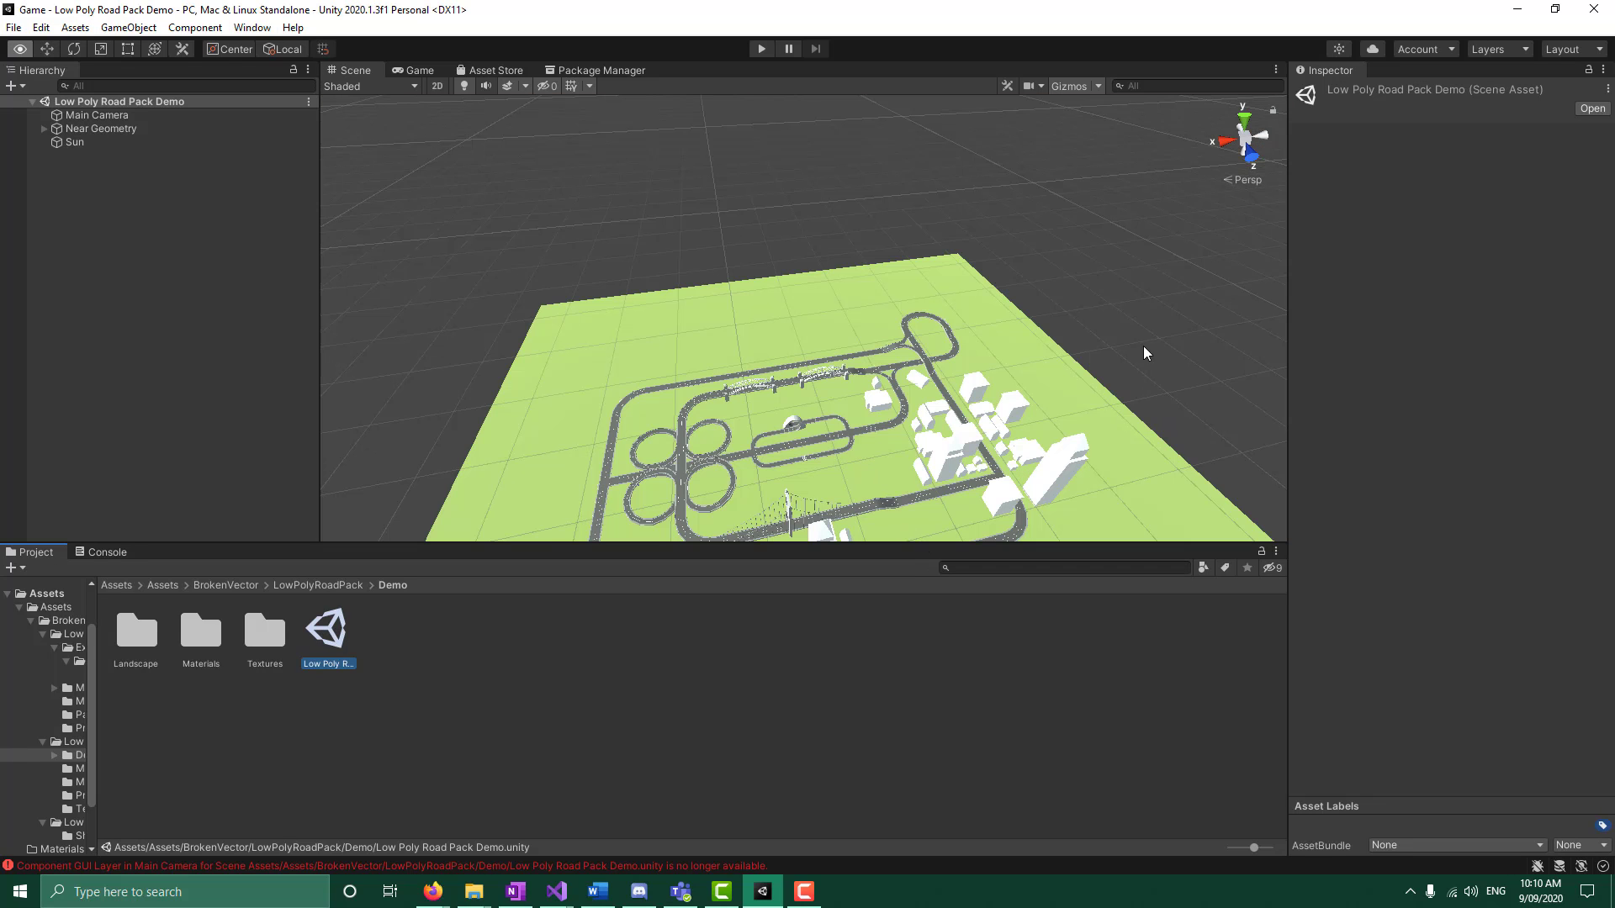
Examine the demo scene's road layout from above, frame Near Geometry and expand its child objects
left_click(1245, 124)
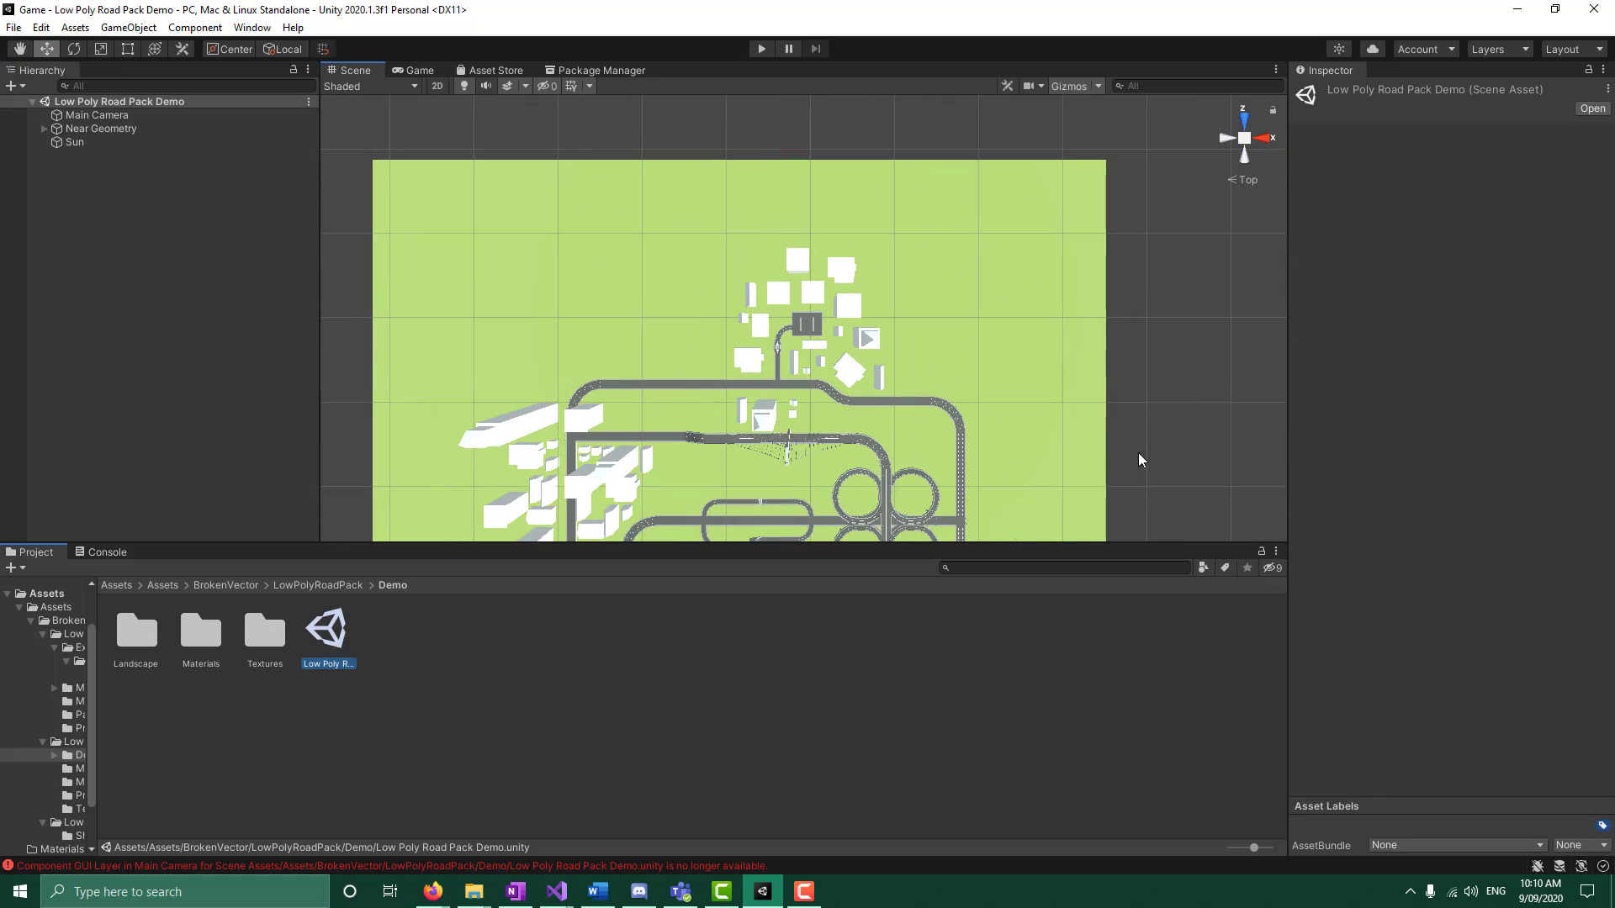
left_click_drag(1045, 451, 687, 276, "alt")
double_click(86, 126)
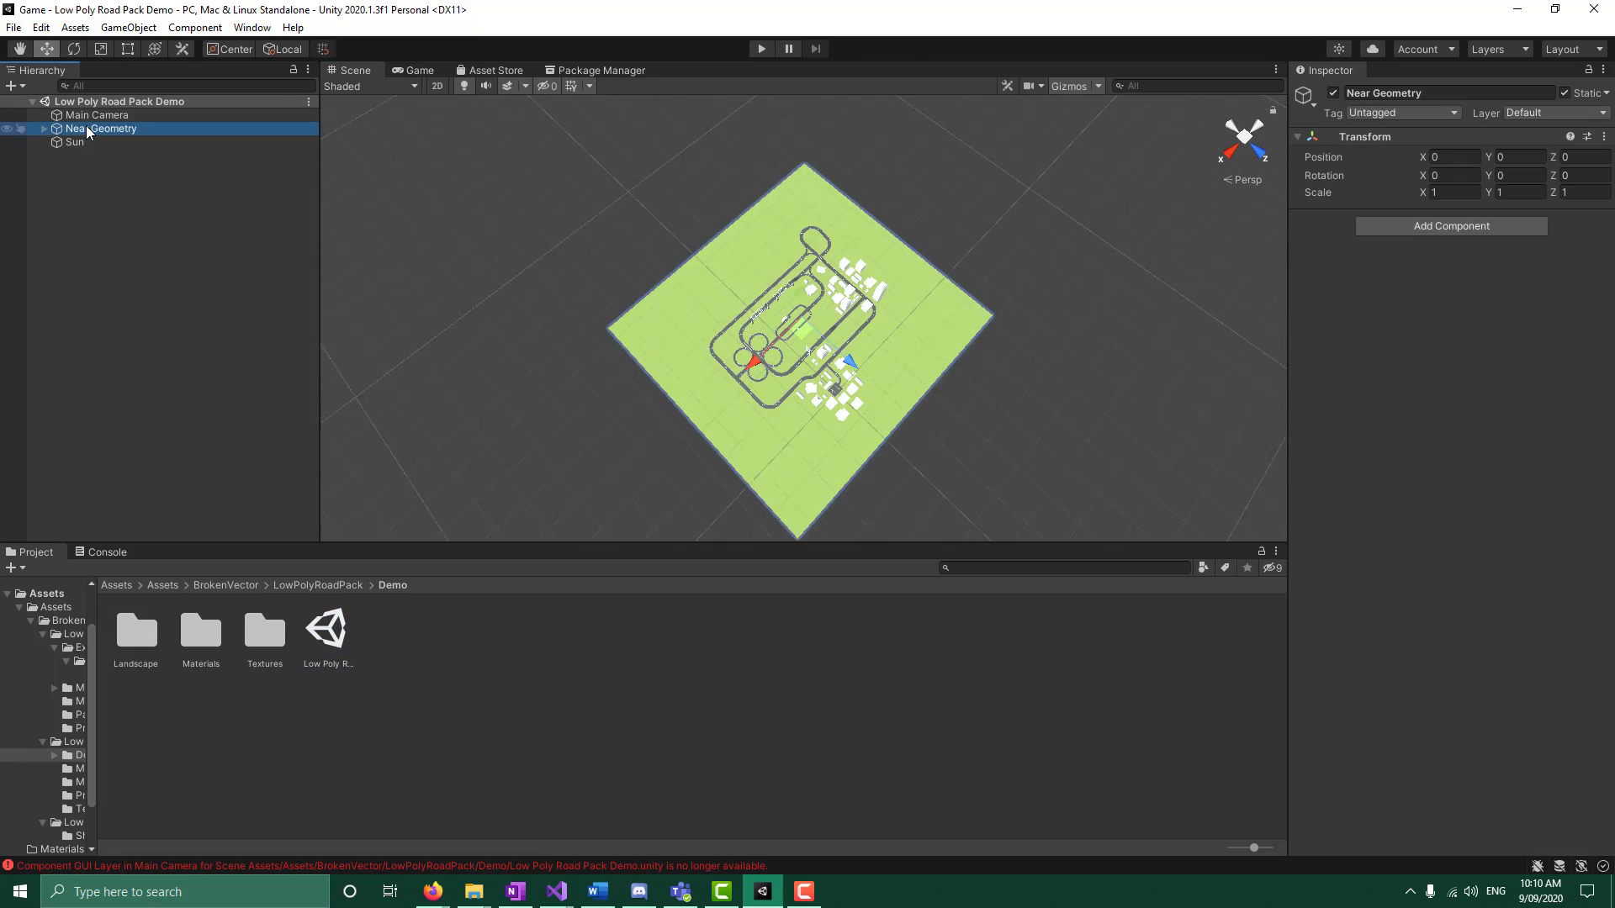
left_click(88, 114)
left_click(55, 129)
left_click(46, 129)
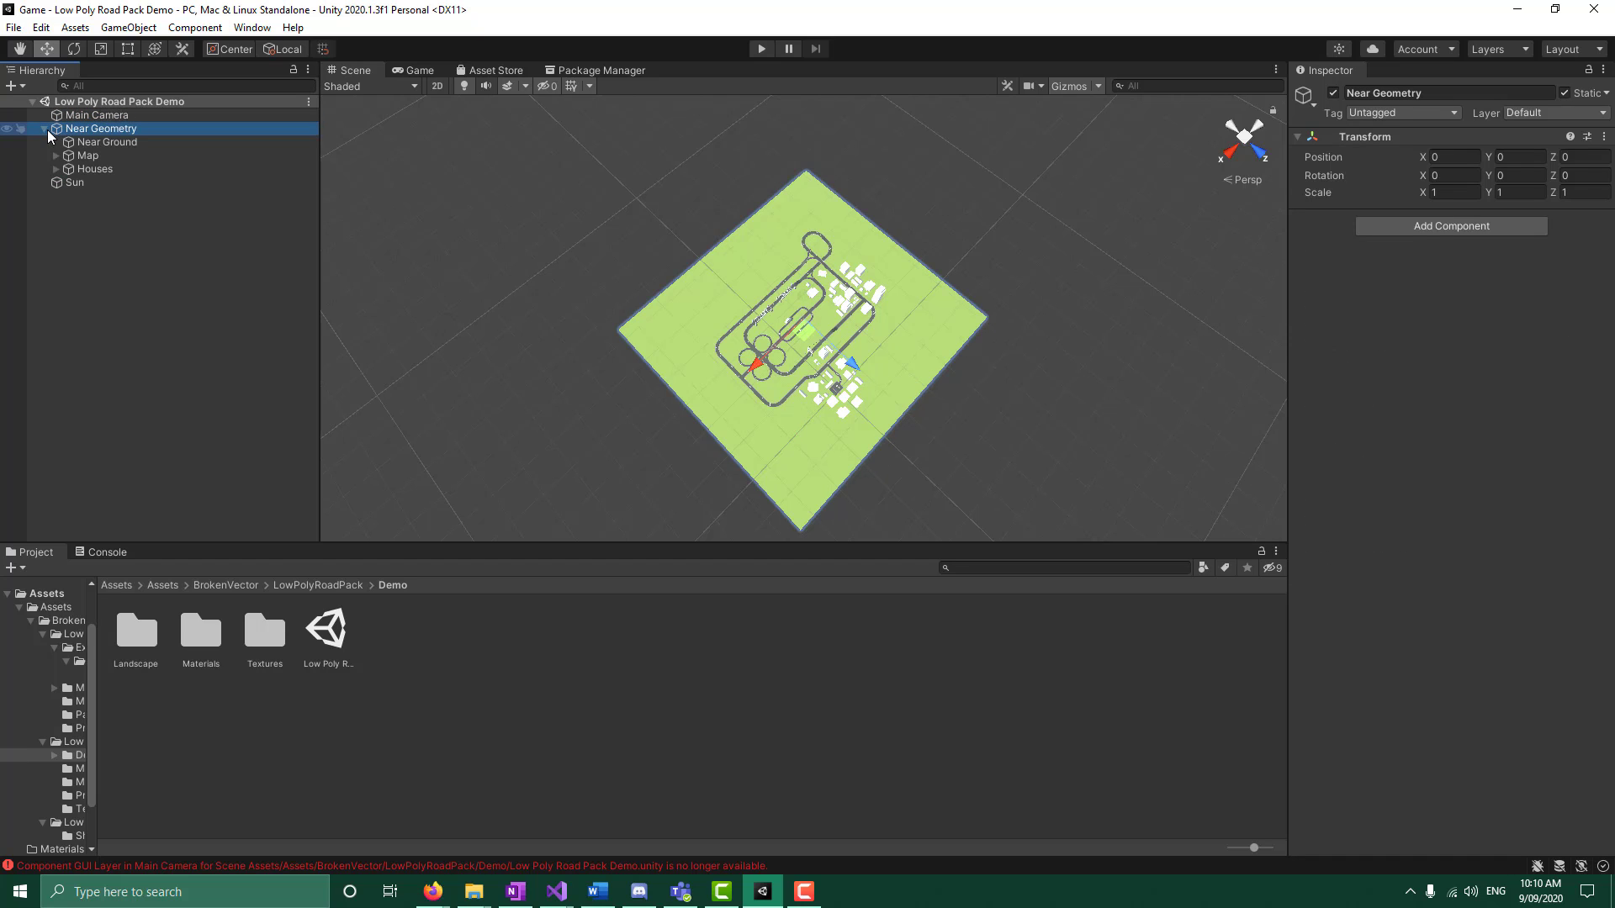
Expand and frame the Map object, examine its road interchange up close and select the Near Ground plane
left_click(57, 156)
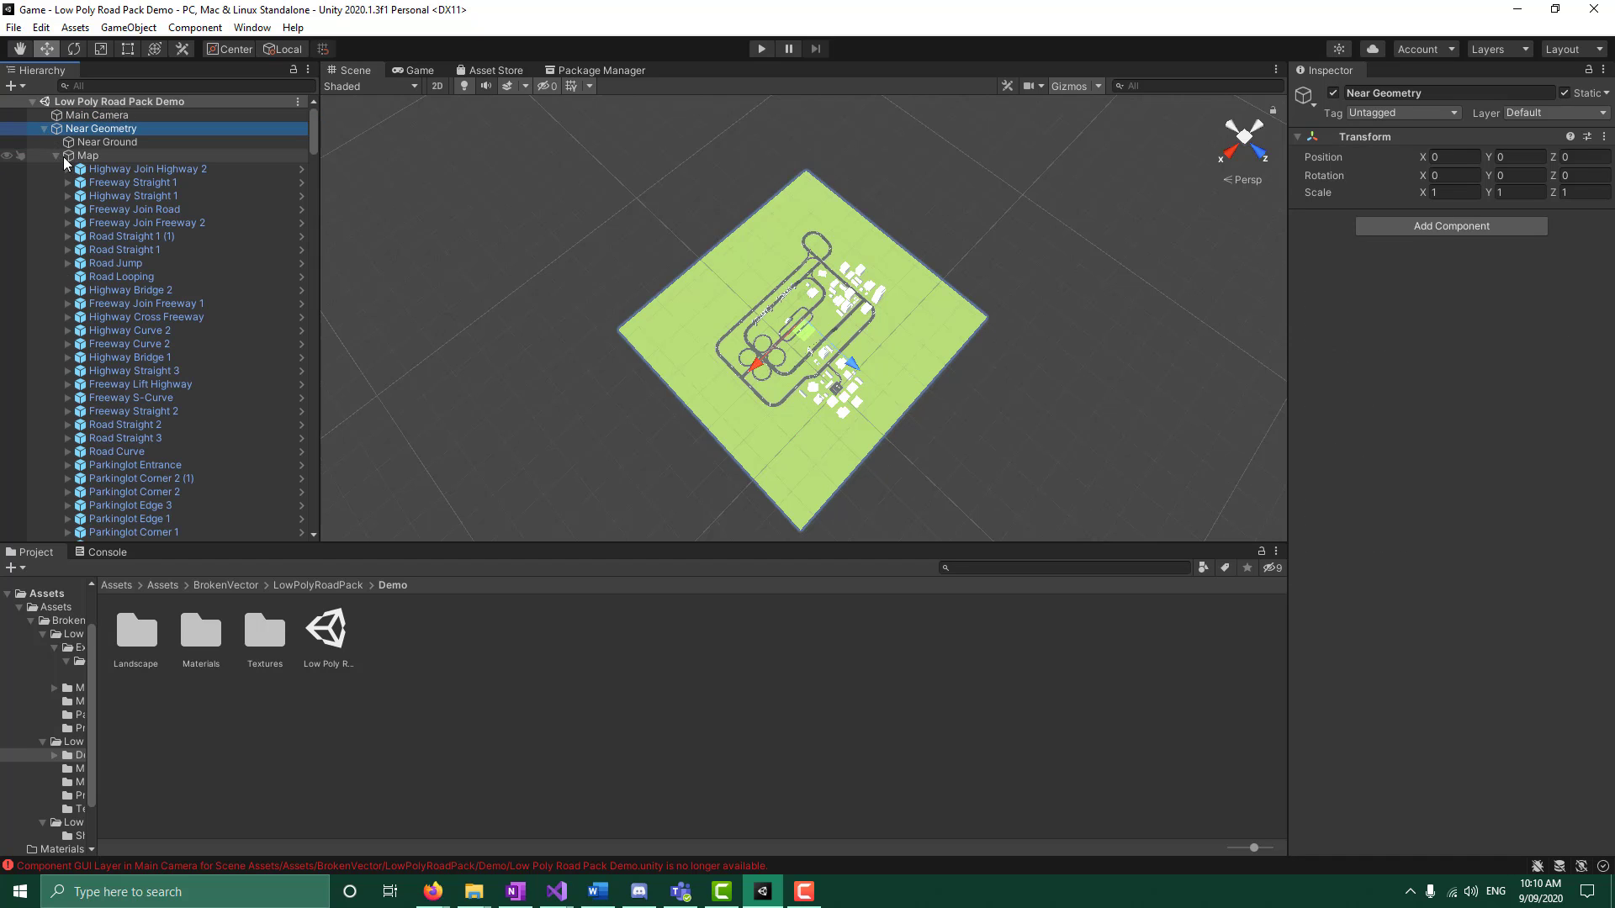
double_click(88, 156)
key("w")
right_click_drag(644, 335, 807, 311)
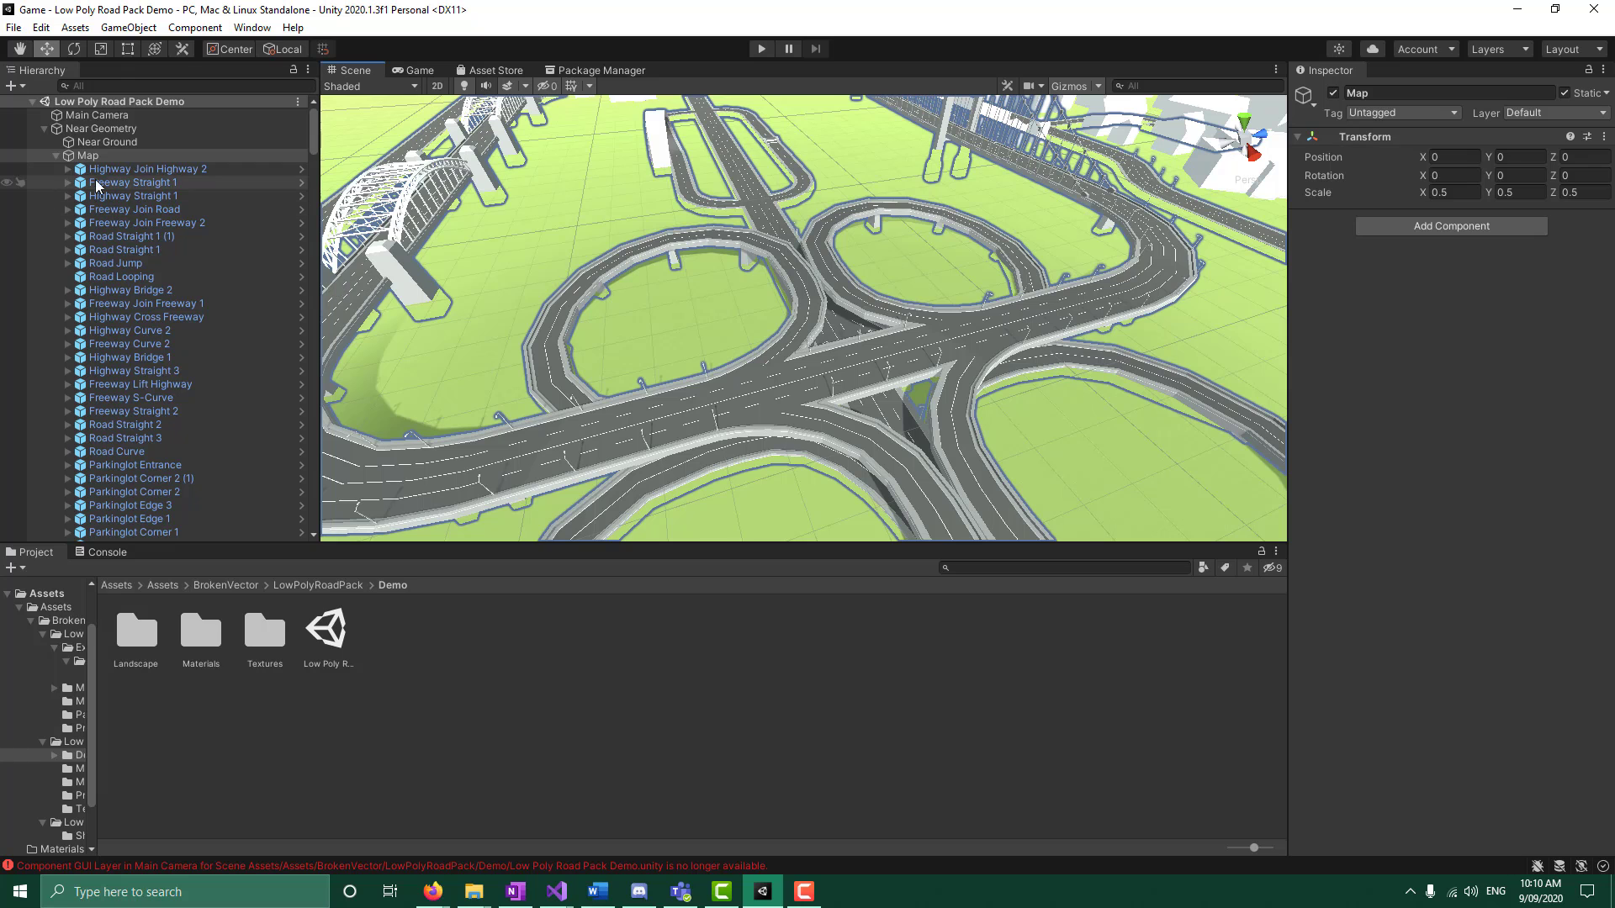
left_click(506, 304)
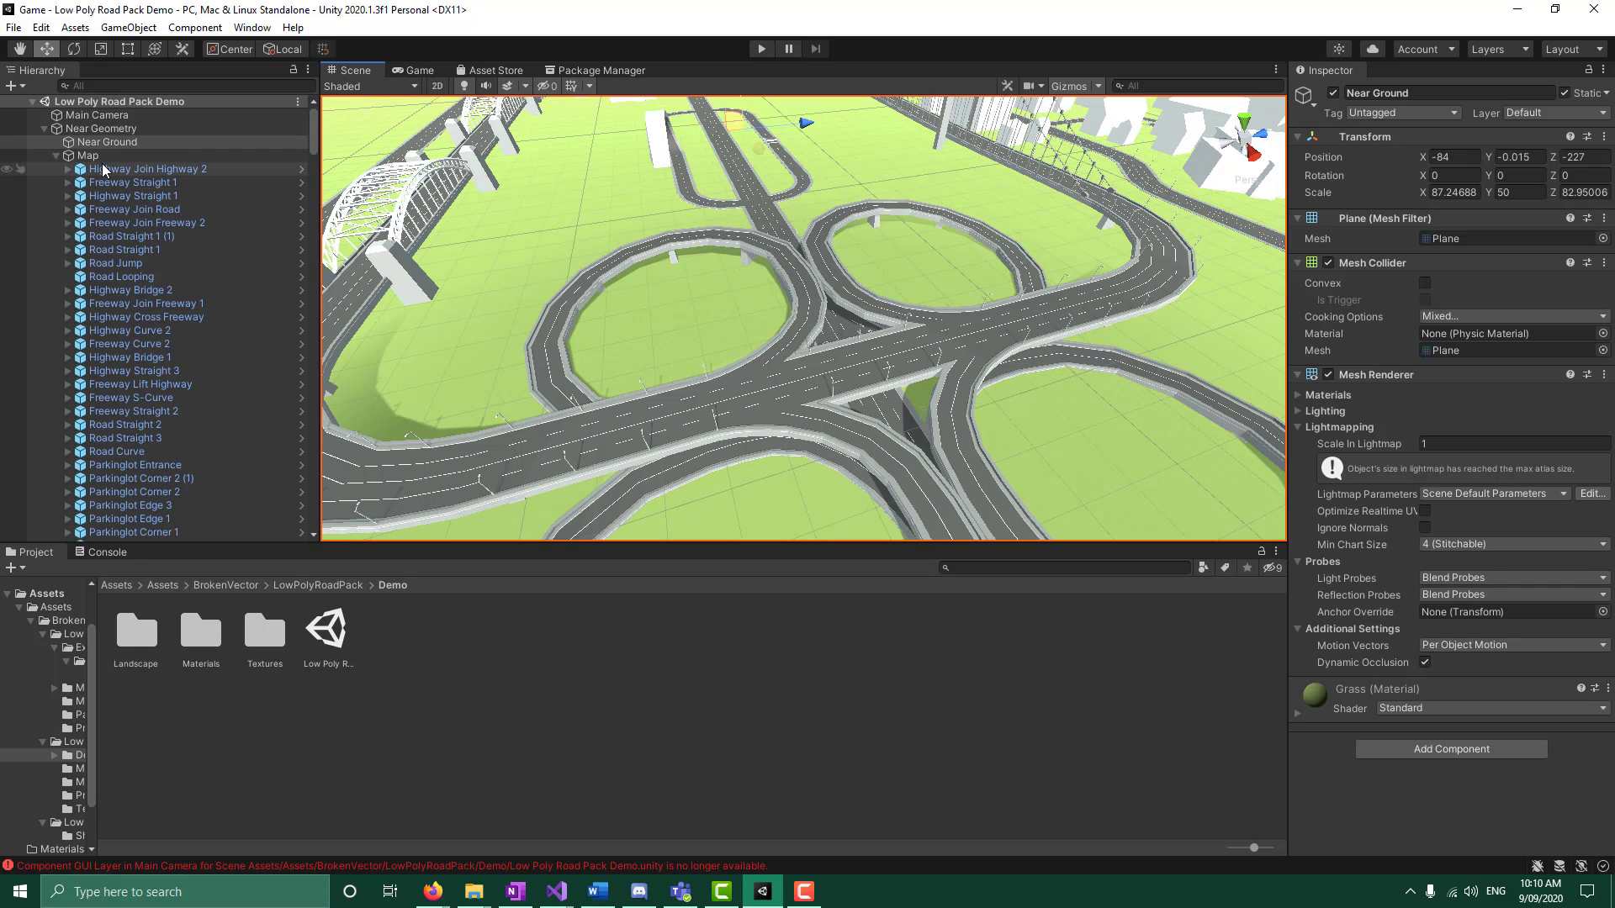
Browse the Map object's children and inspect the Mountain model in the road pack's Demo Landscape folder, returning to the LowPolyRoadPack folder
scroll(151, 342, "down", 10)
scroll(150, 342, "up", 10)
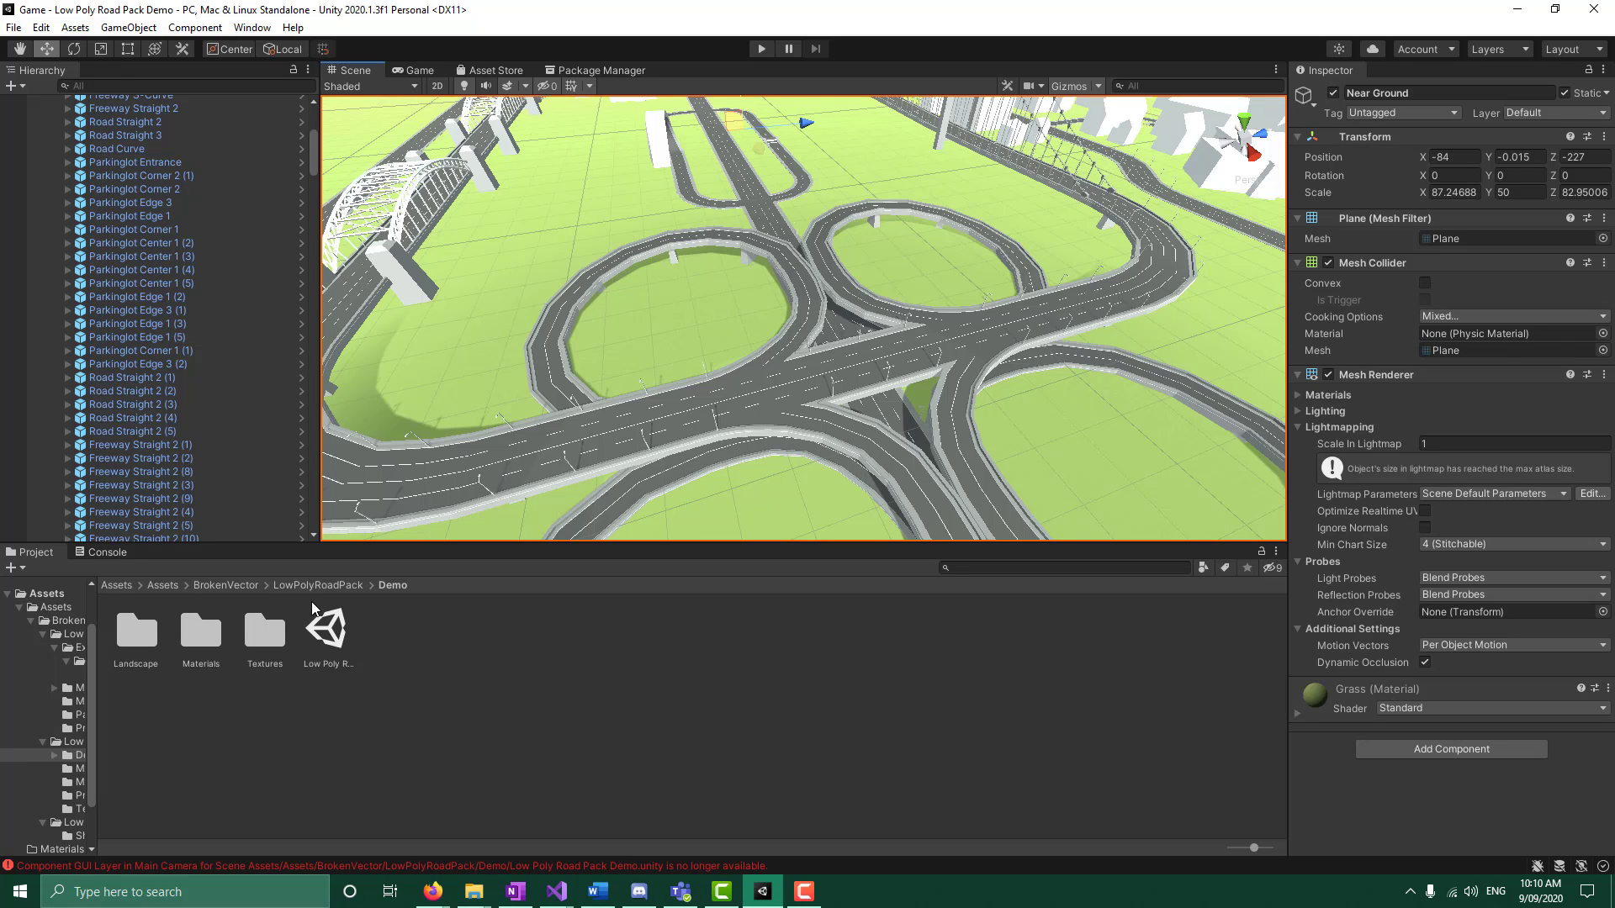
double_click(135, 632)
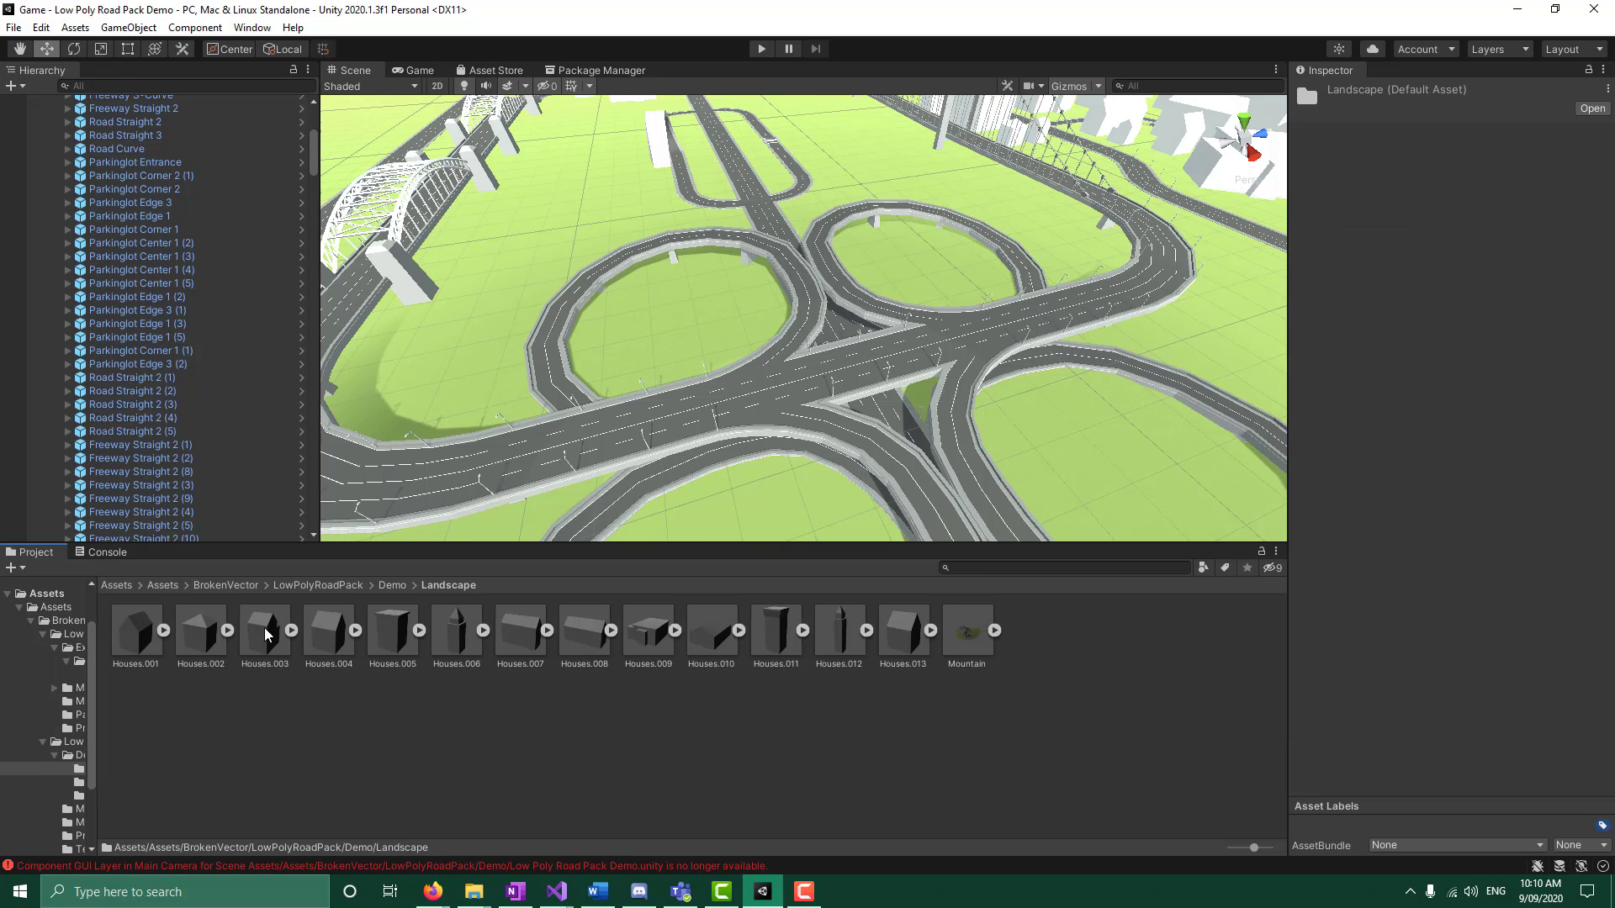
left_click(987, 649)
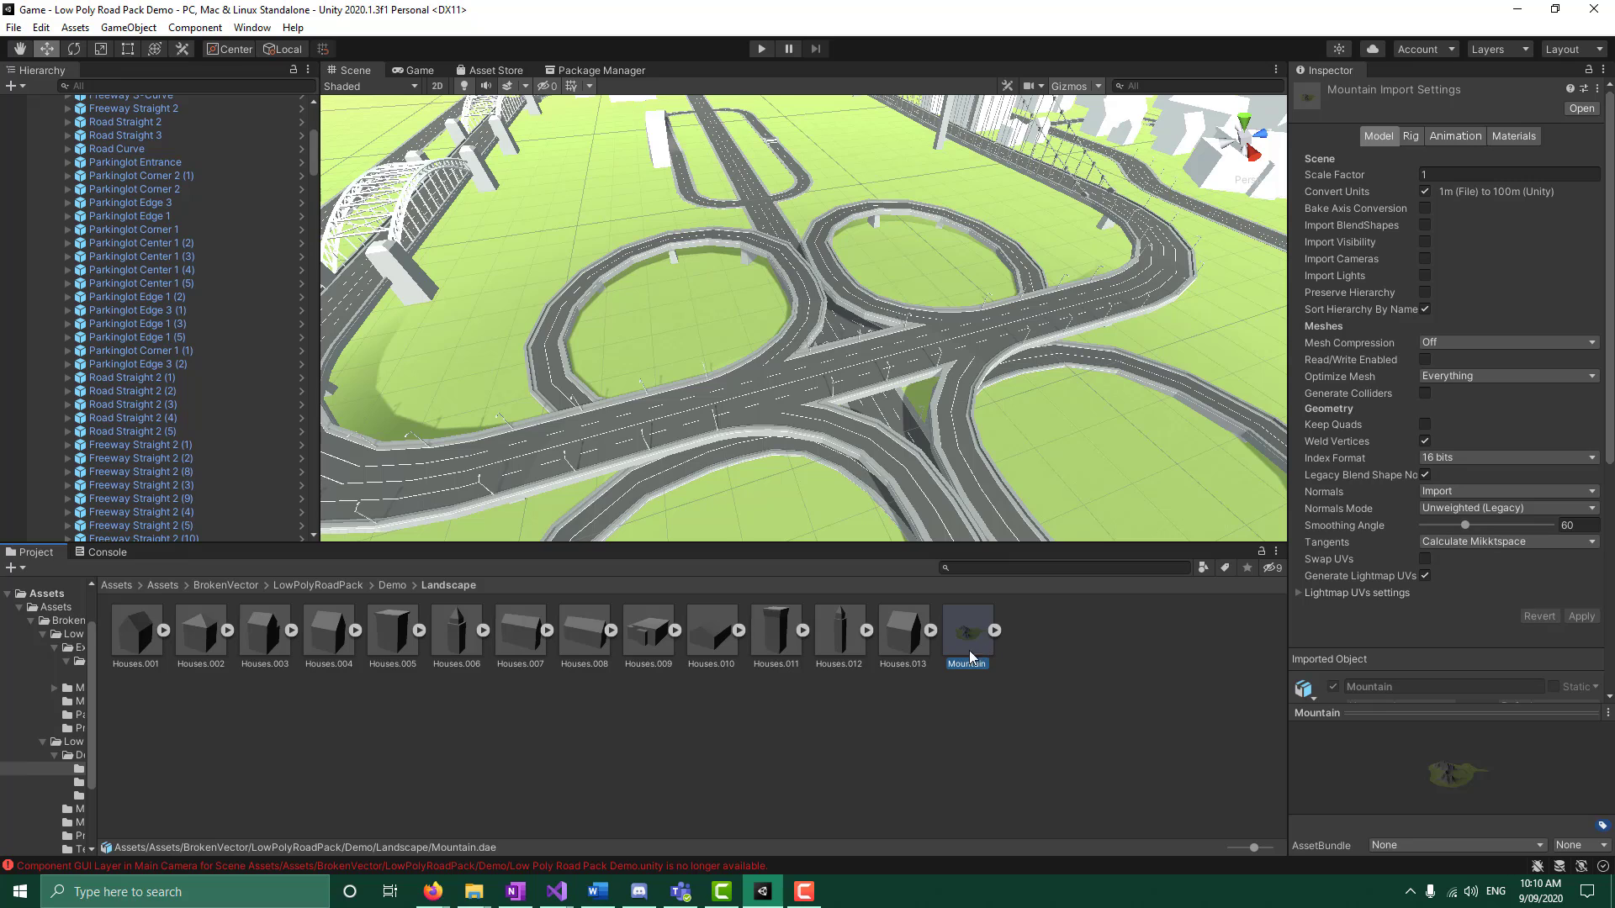
left_click(391, 585)
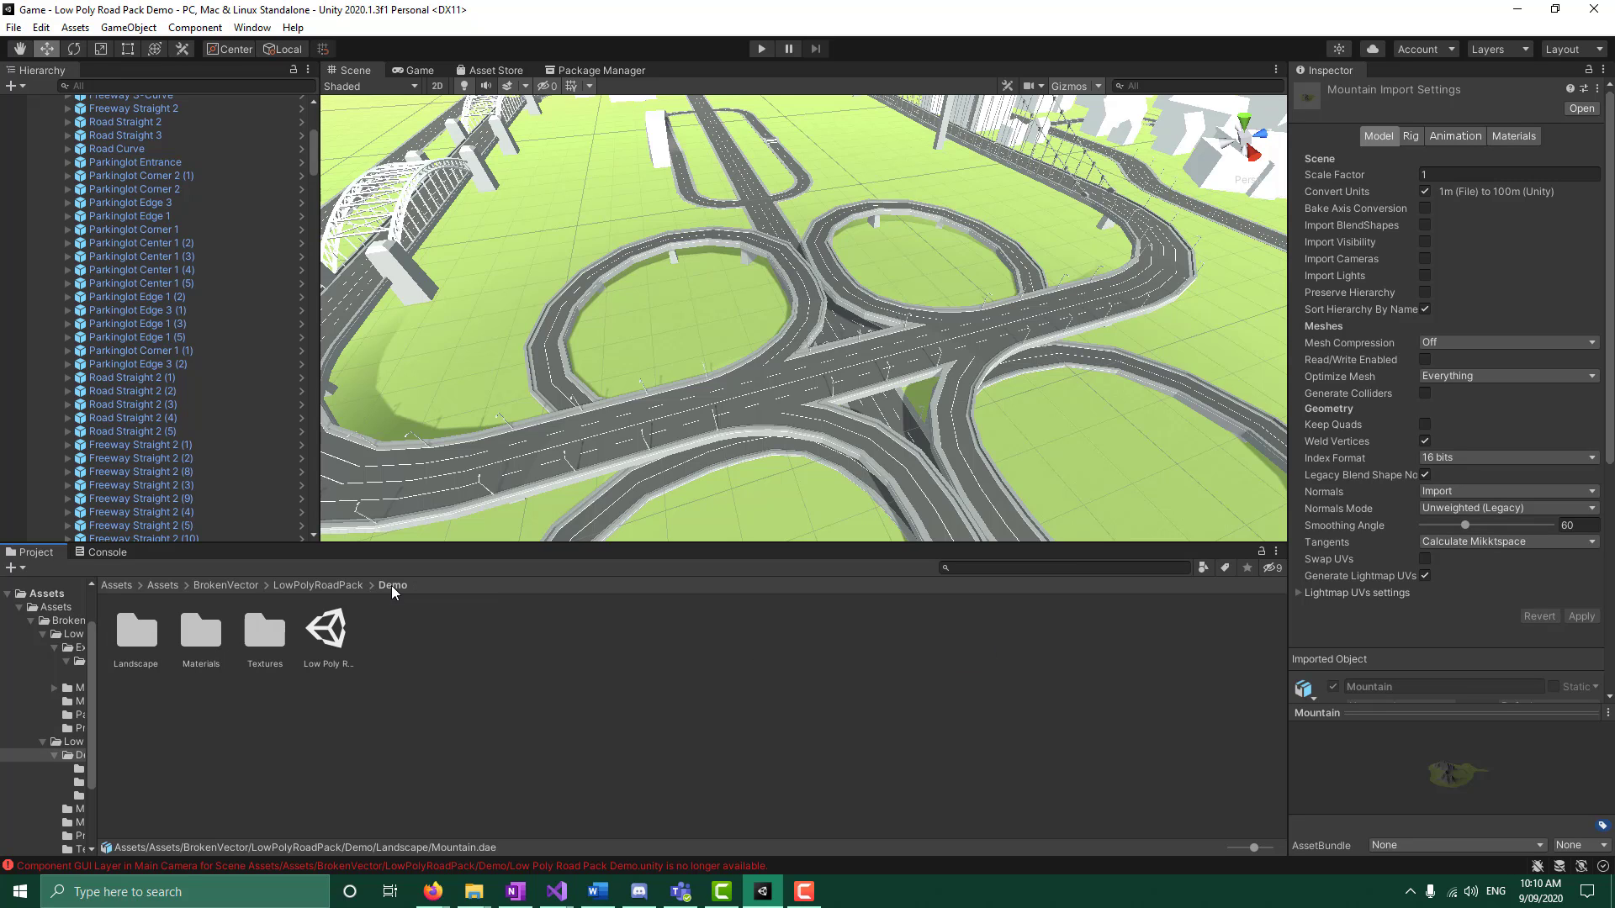
left_click(329, 587)
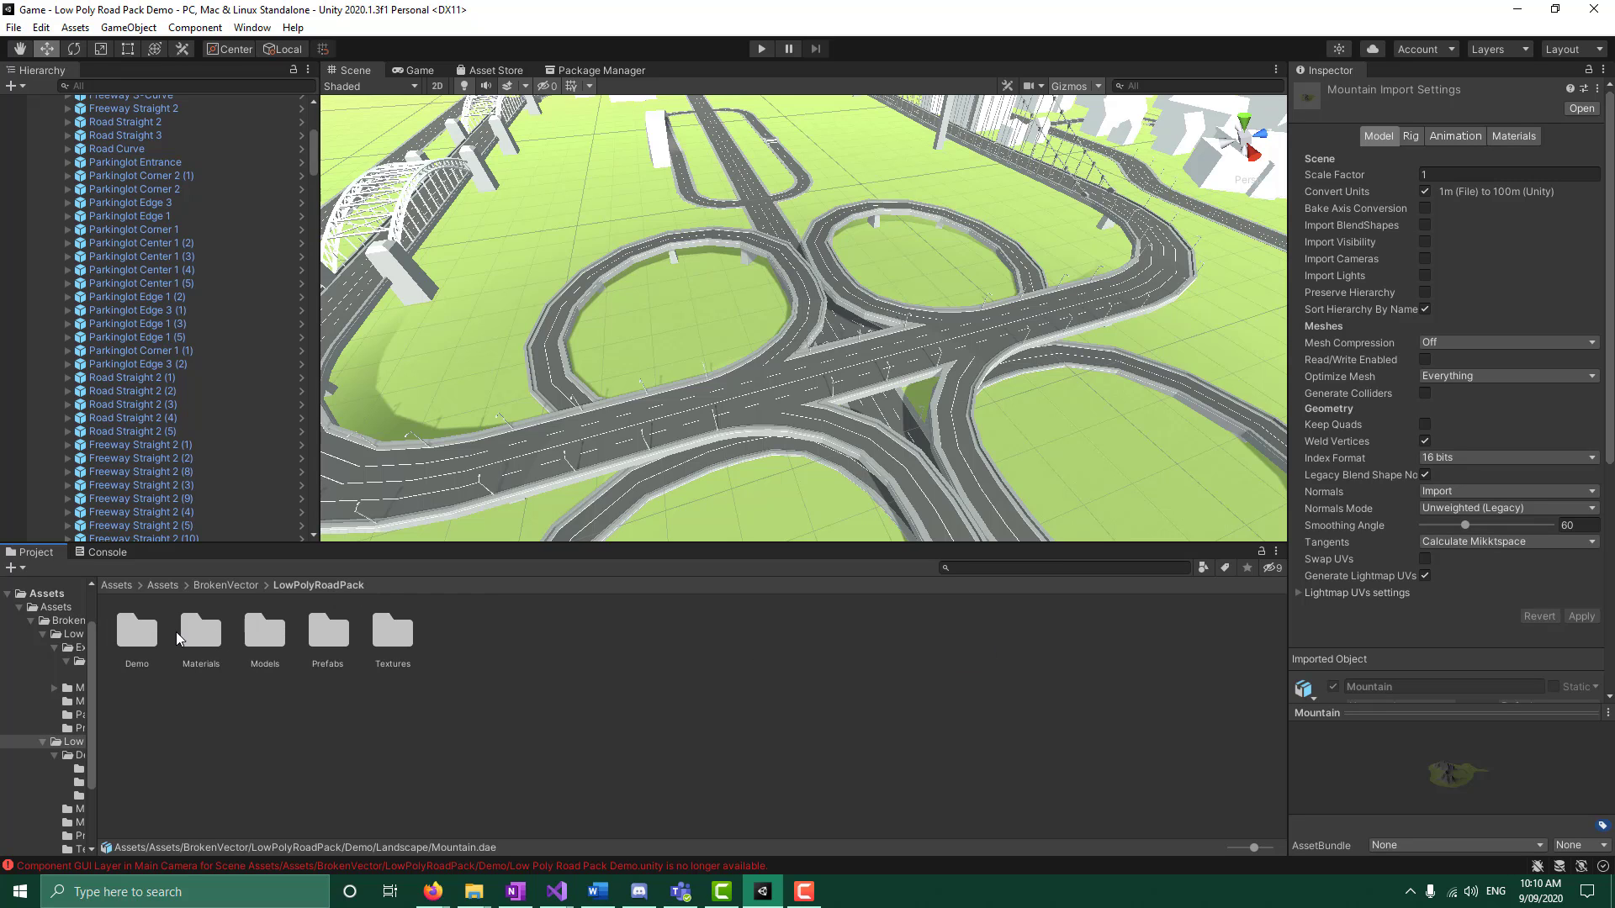
Look through the contents of the LowPolyRoadPack Materials, Models and Prefabs folders
double_click(201, 639)
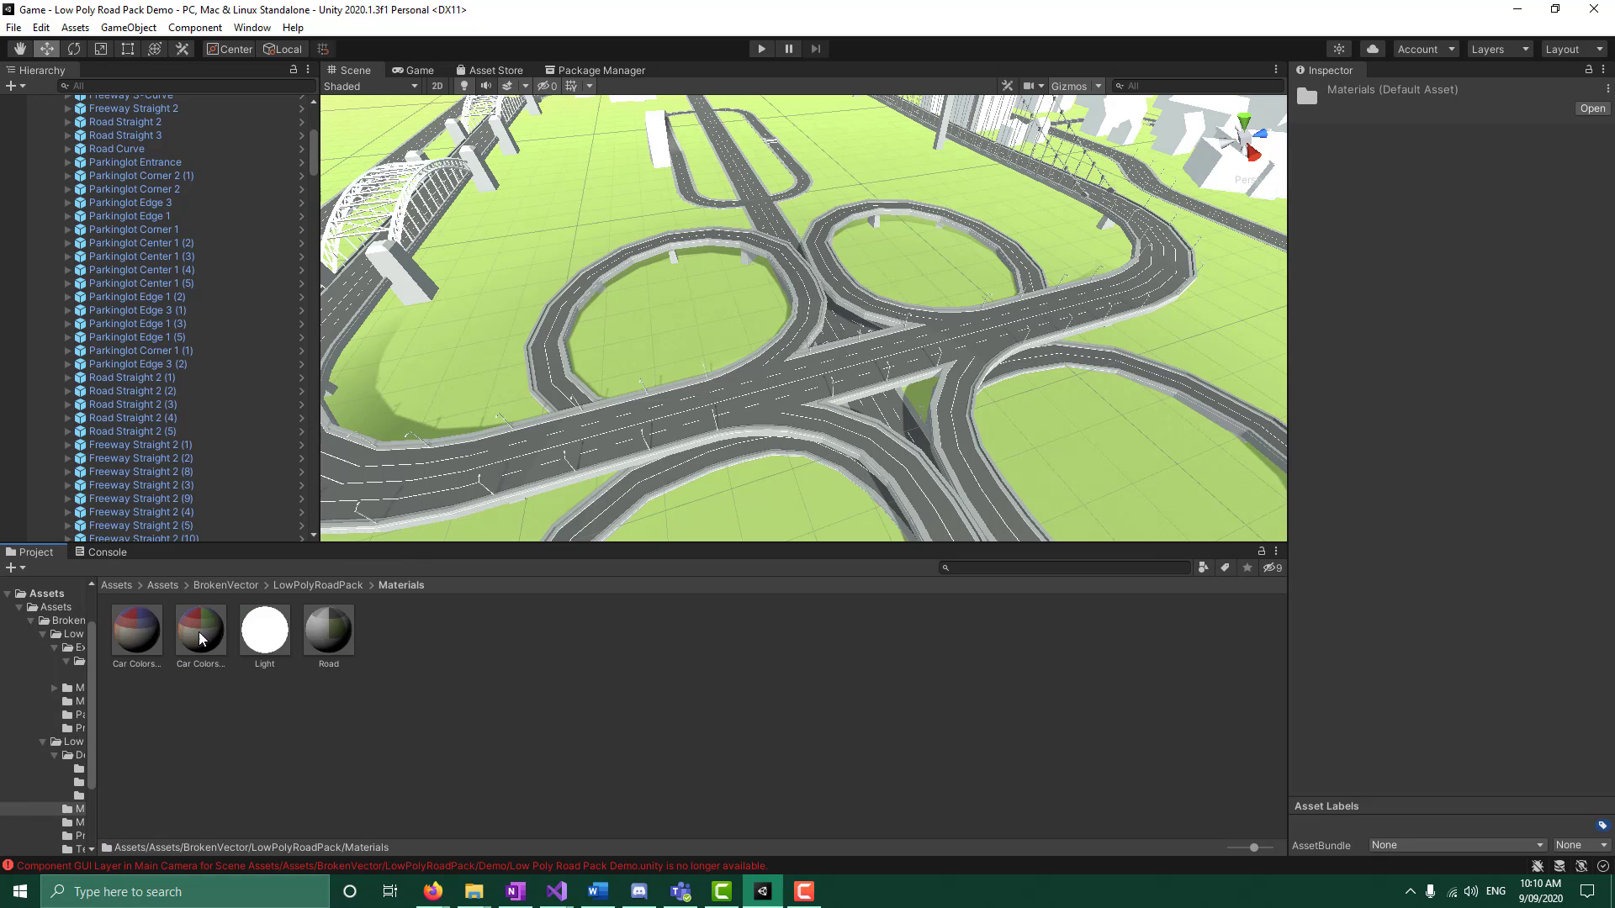
left_click(326, 586)
double_click(265, 633)
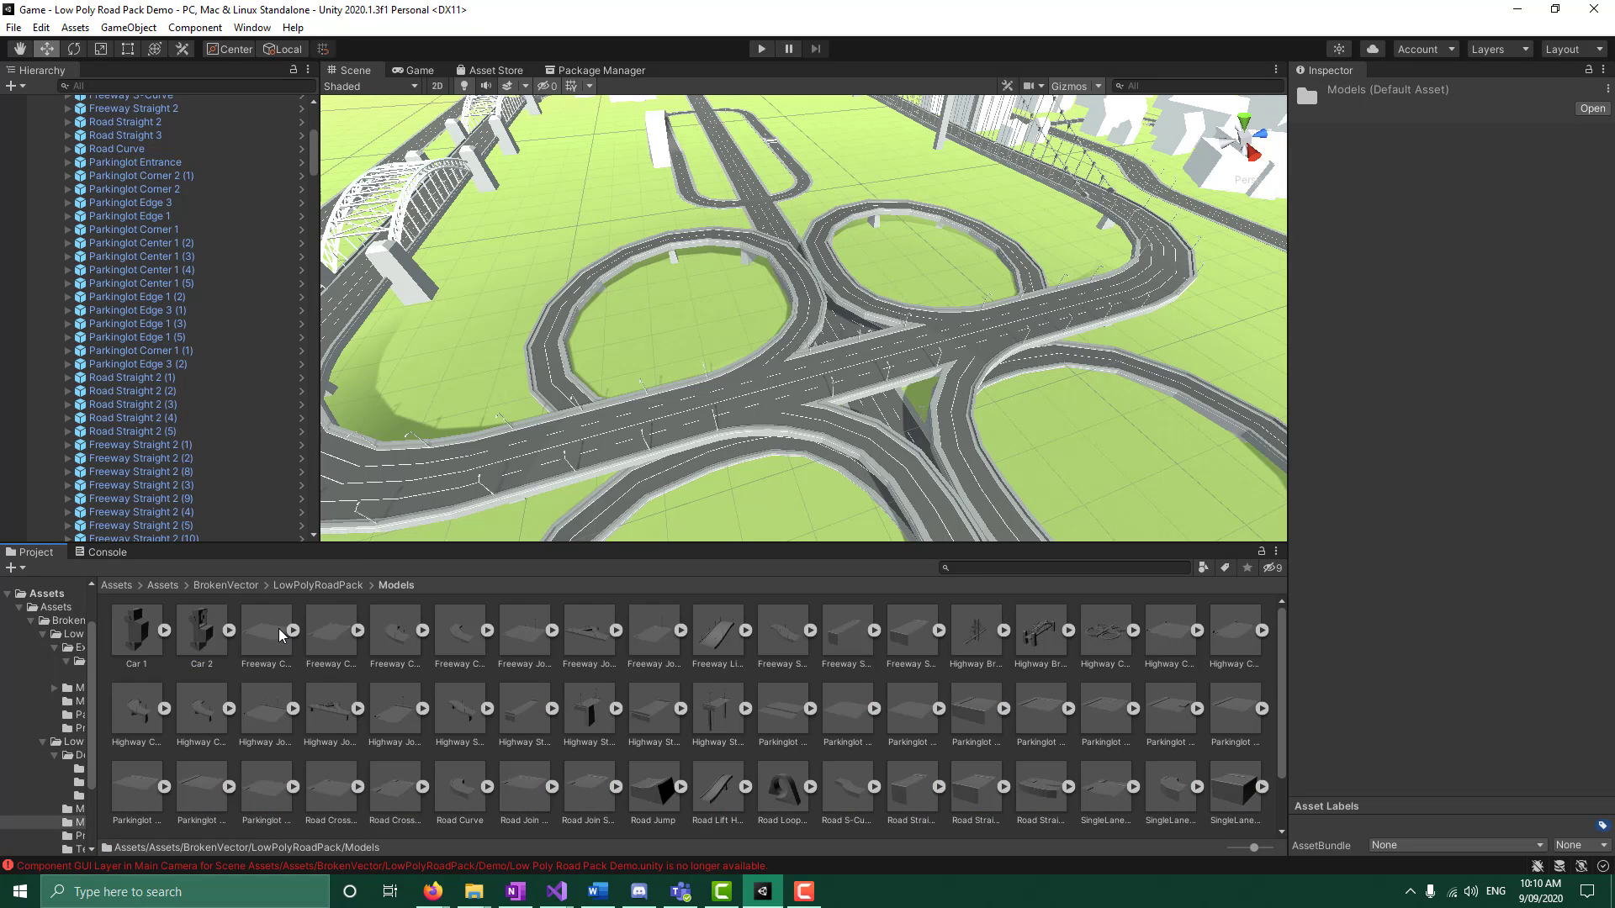
scroll(841, 722, "up", 2)
left_click(318, 585)
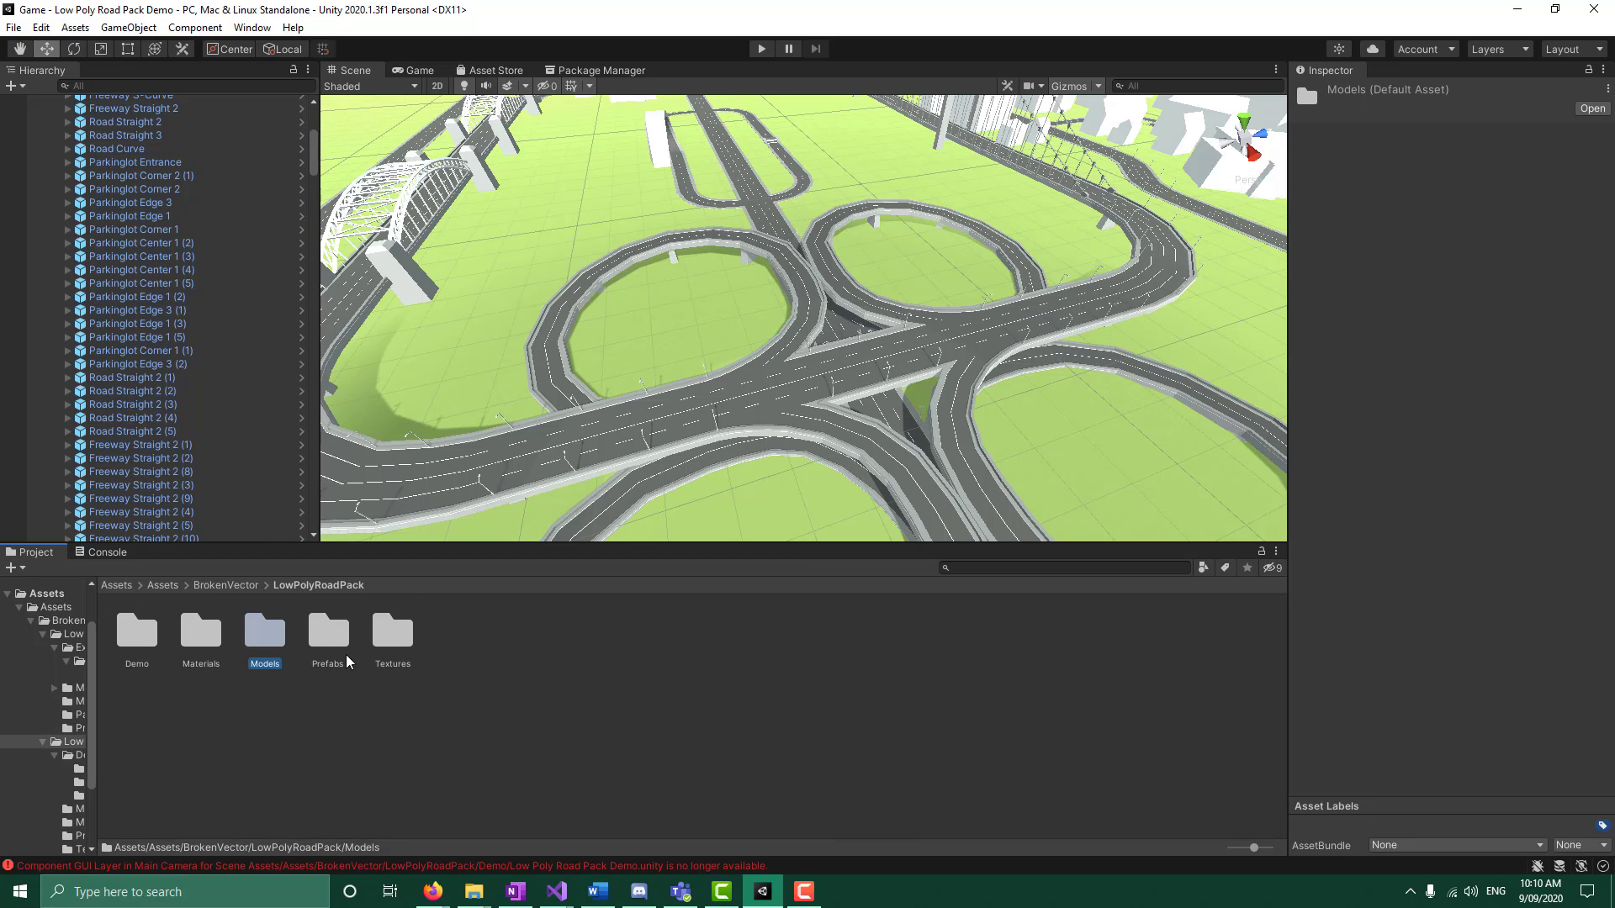
double_click(331, 630)
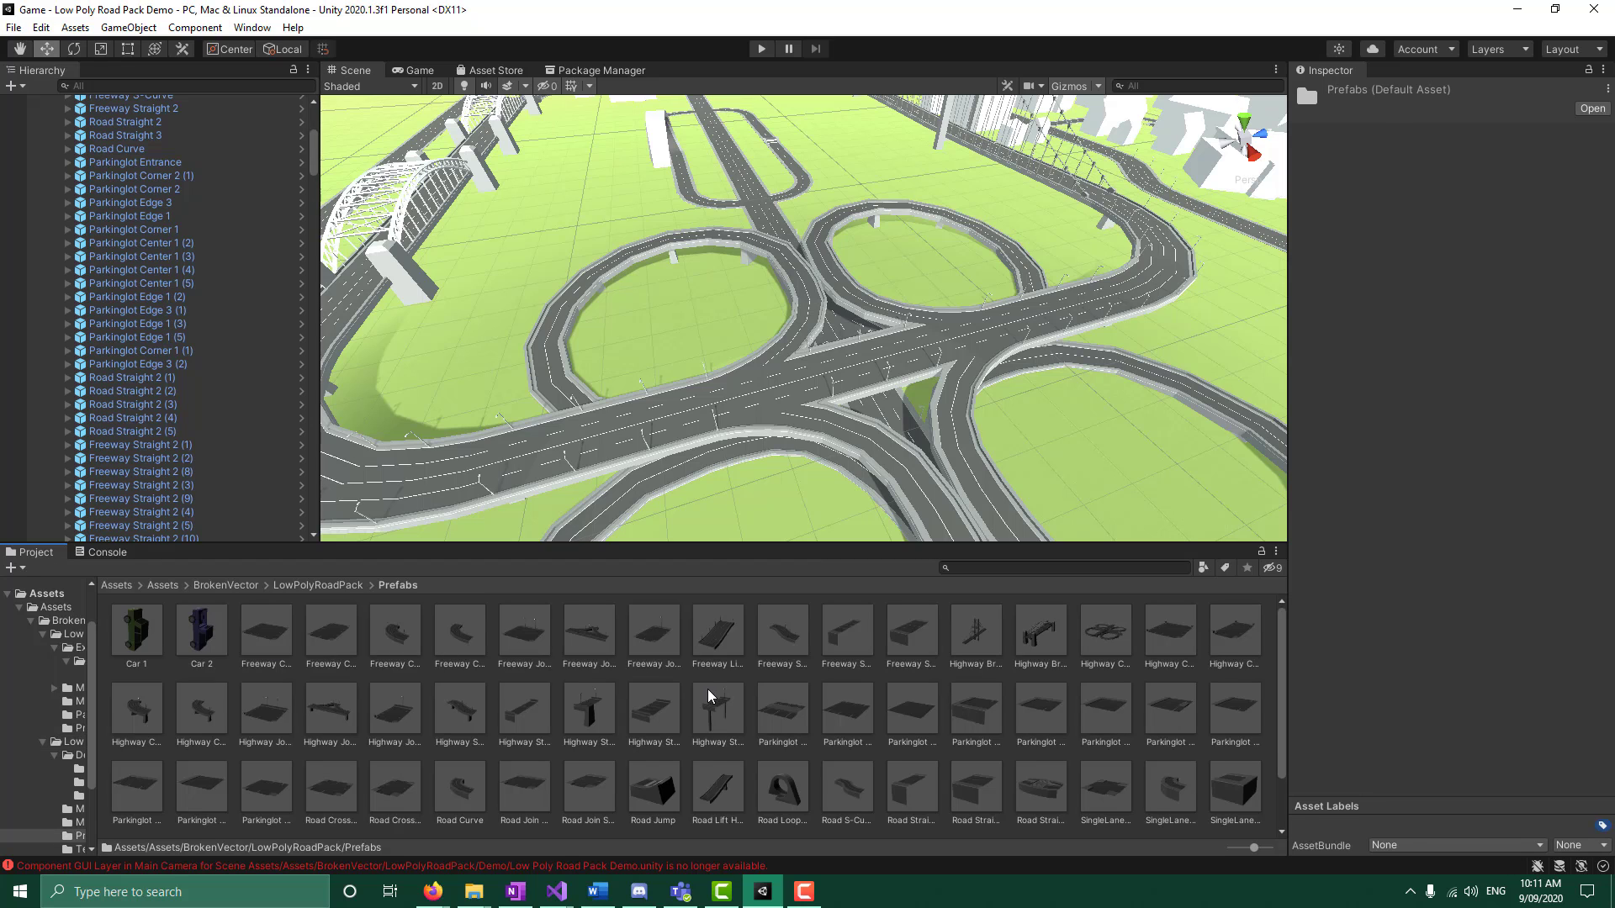
scroll(715, 697, "down", 2)
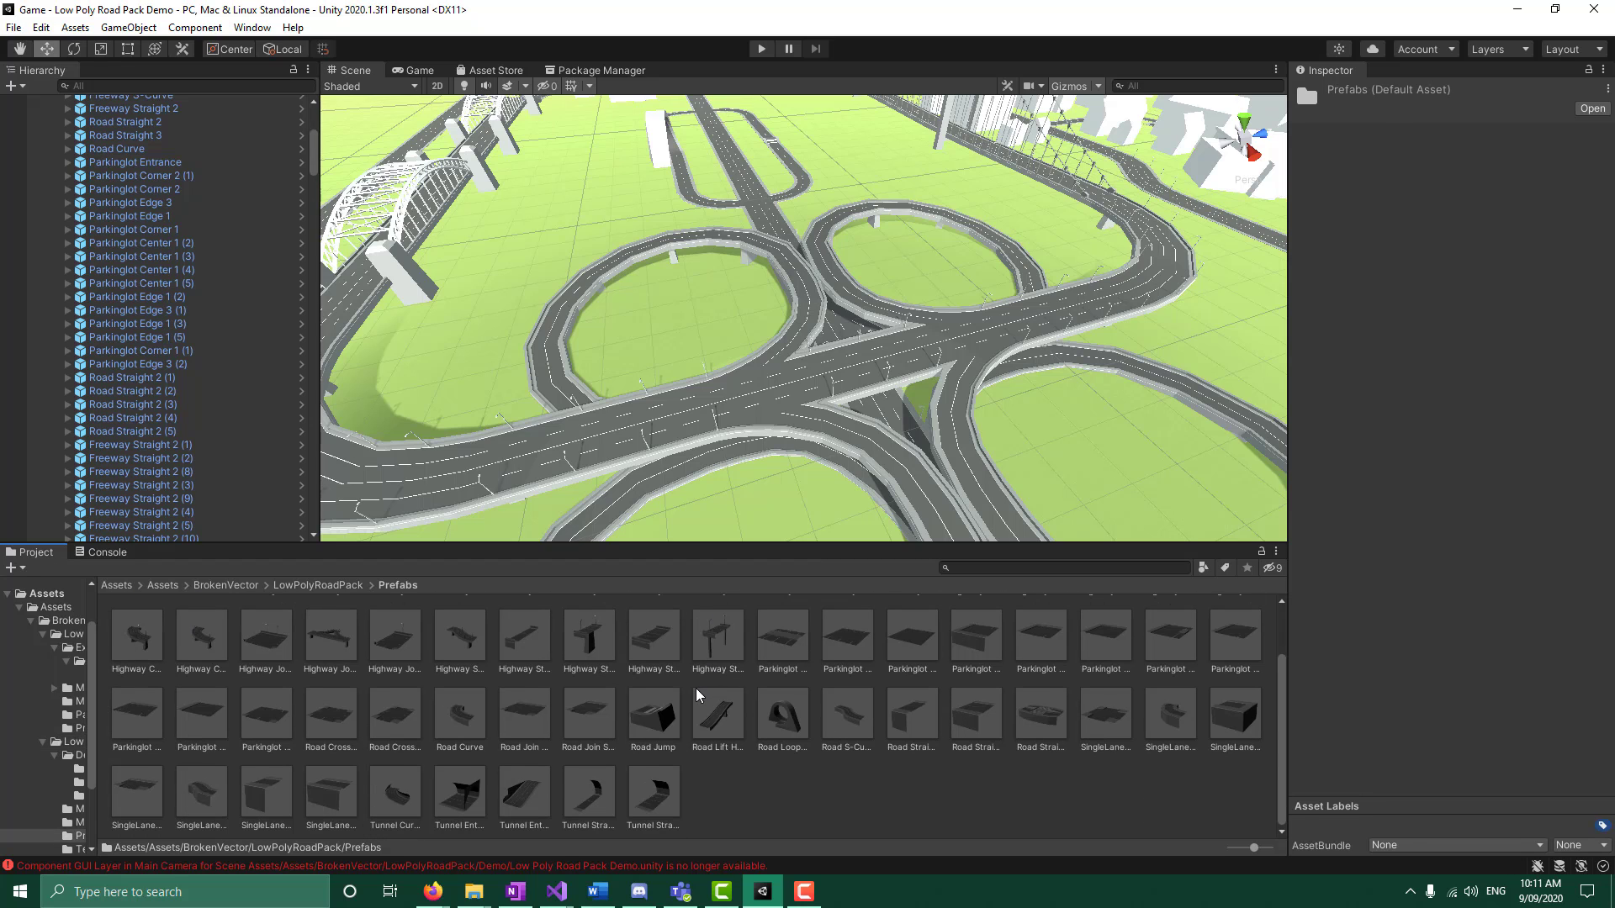
scroll(697, 695, "up", 2)
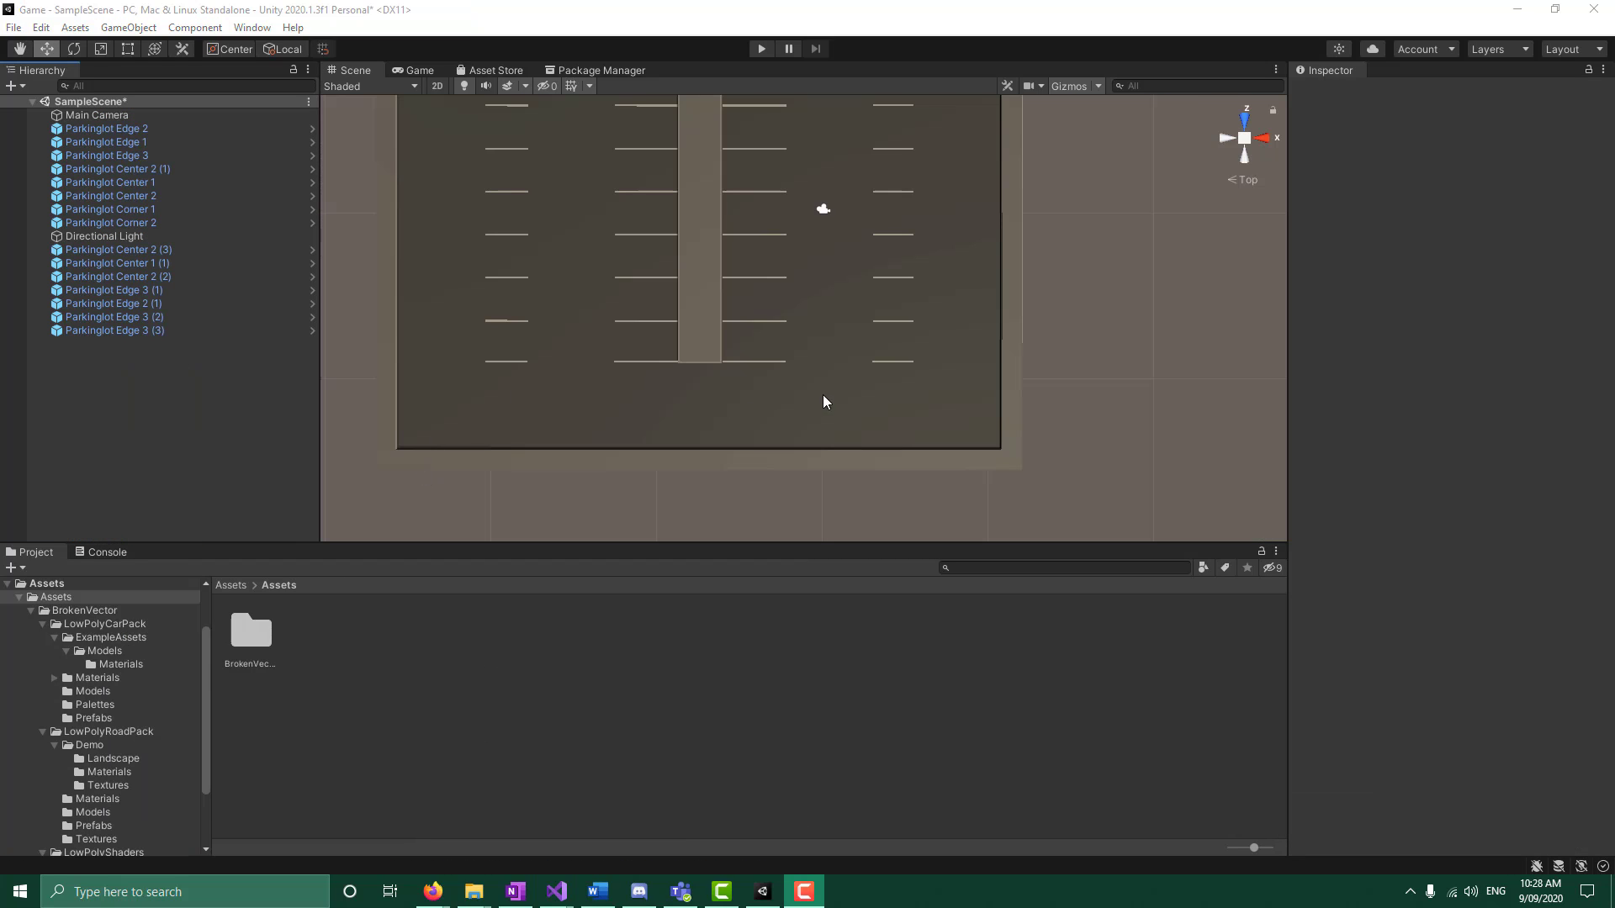
Open the LowPolyRoadPack Prefabs folder from the BrokenVector assets and browse to the parking lot pieces
left_click(20, 49)
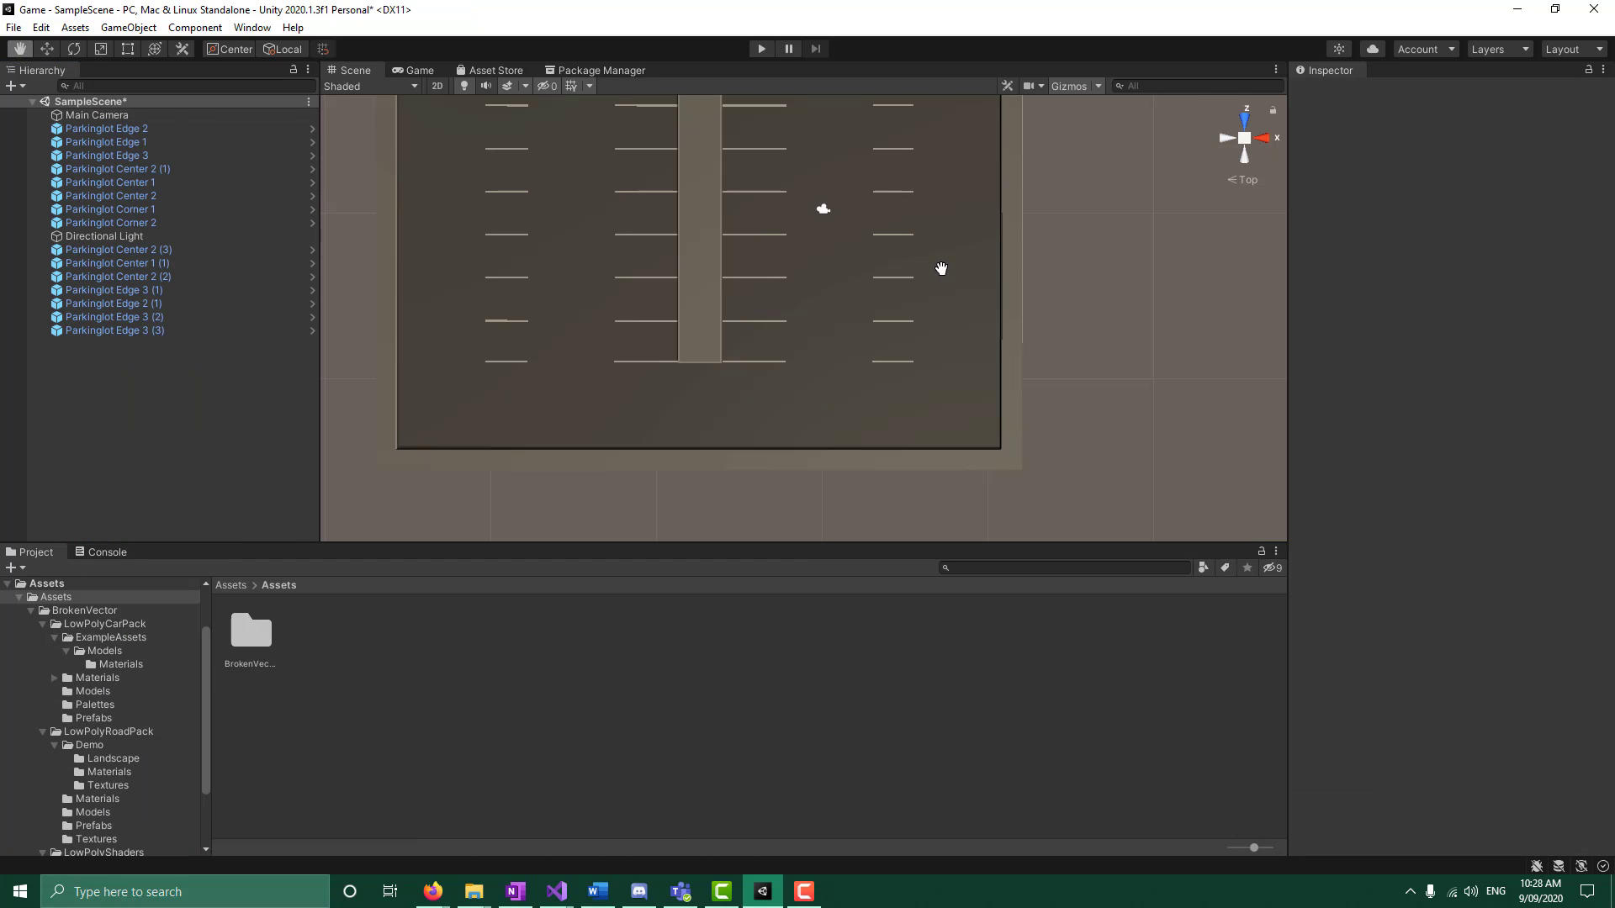
left_click_drag(1069, 221, 1110, 345)
double_click(252, 633)
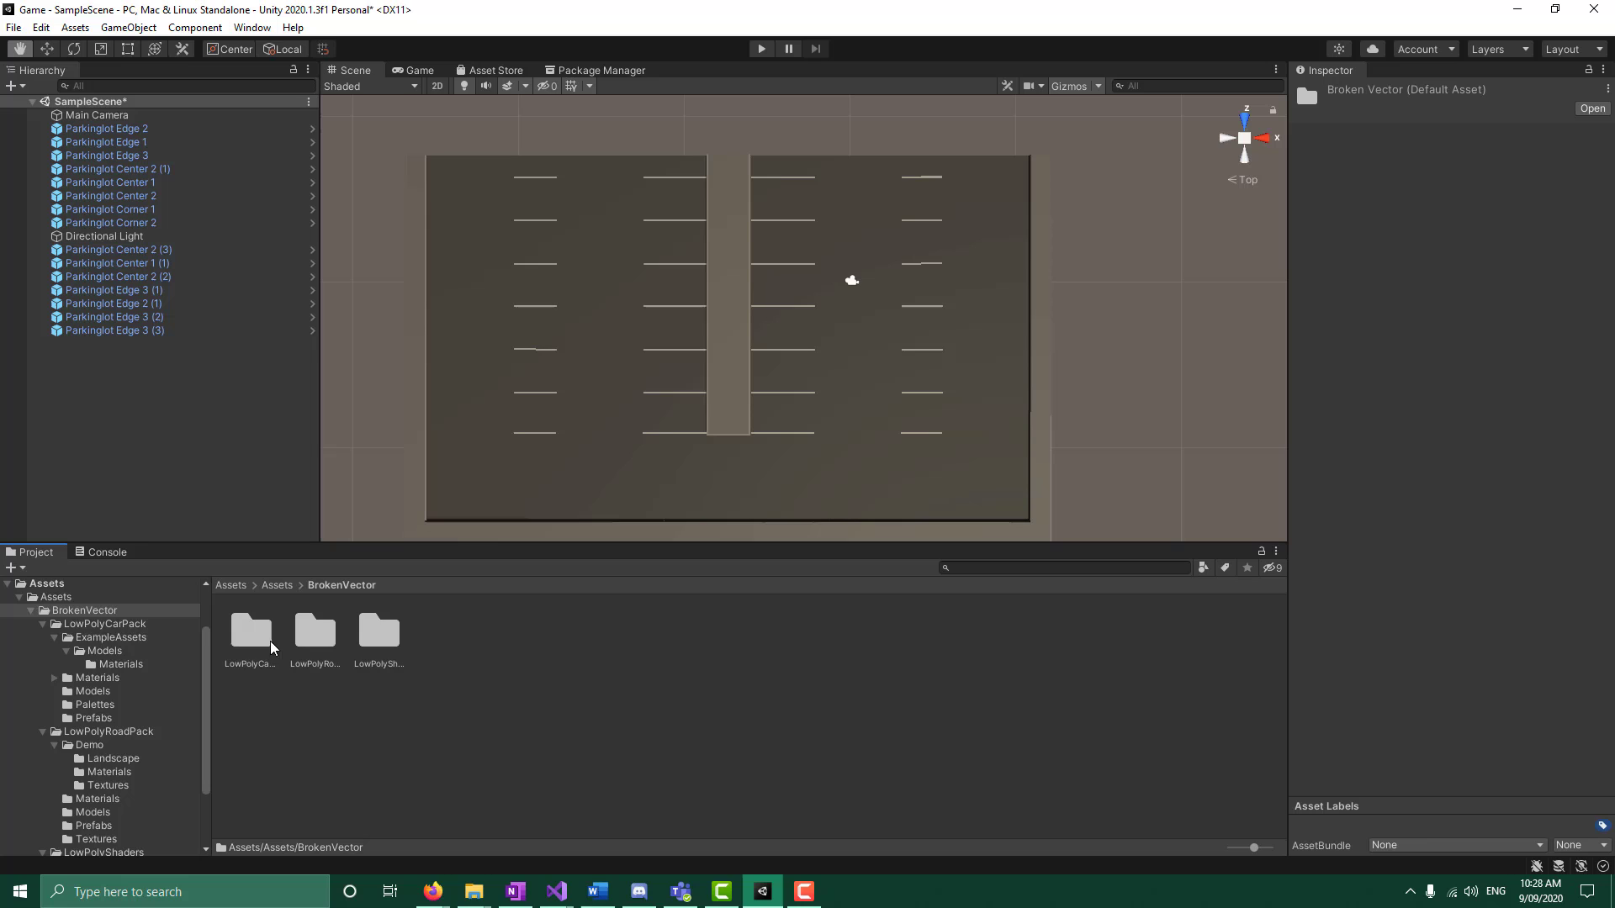
left_click(280, 585)
left_click(231, 585)
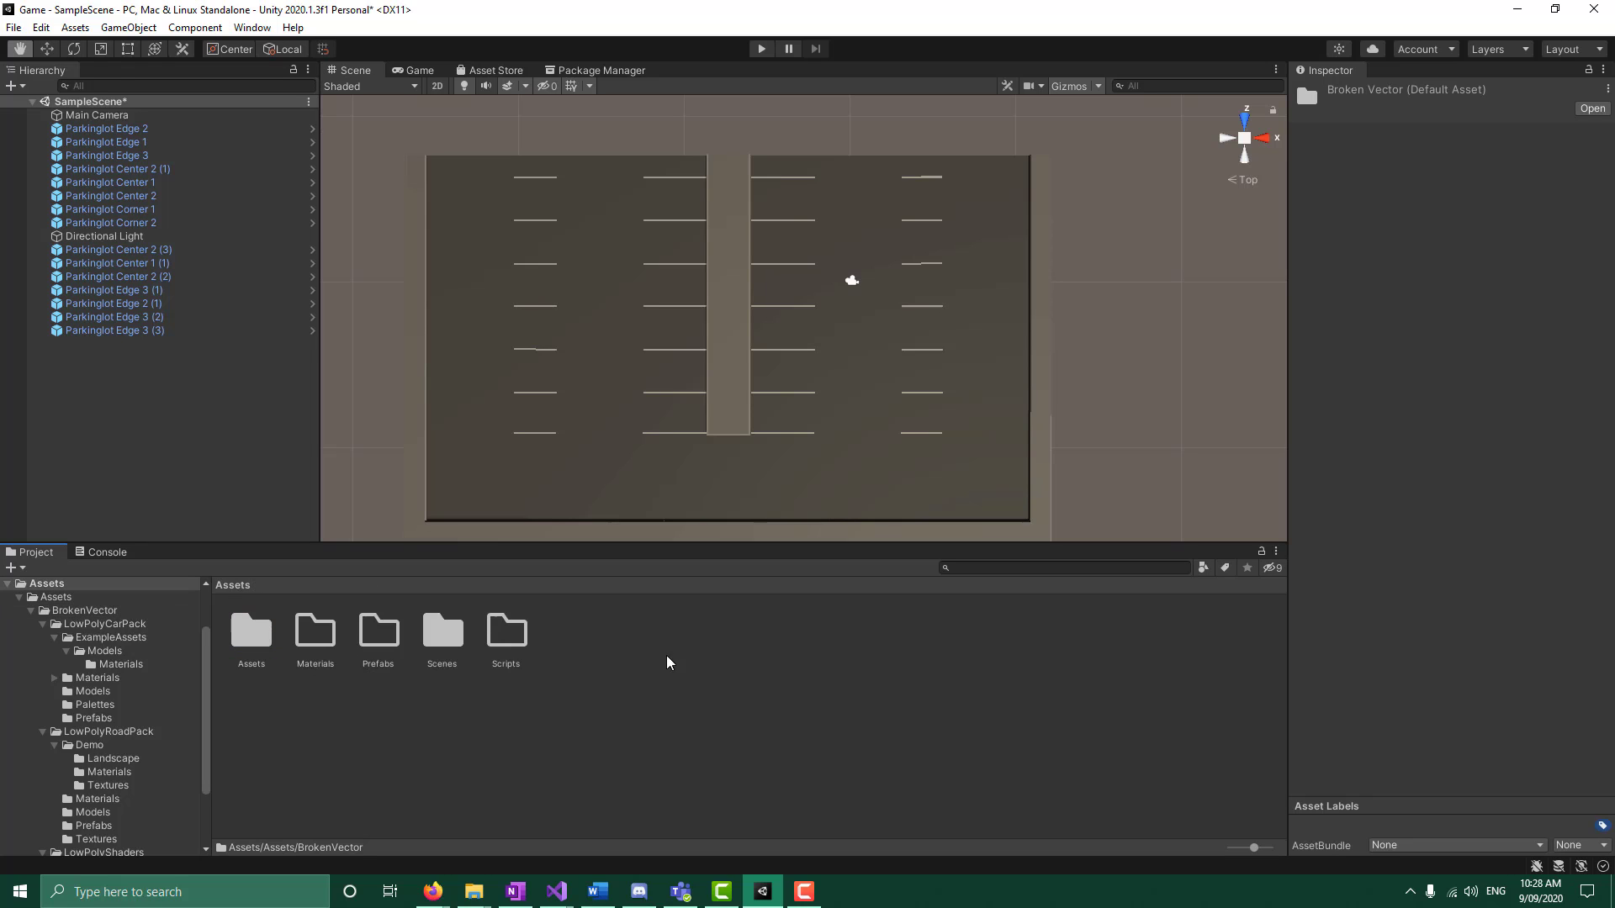
double_click(235, 652)
double_click(260, 635)
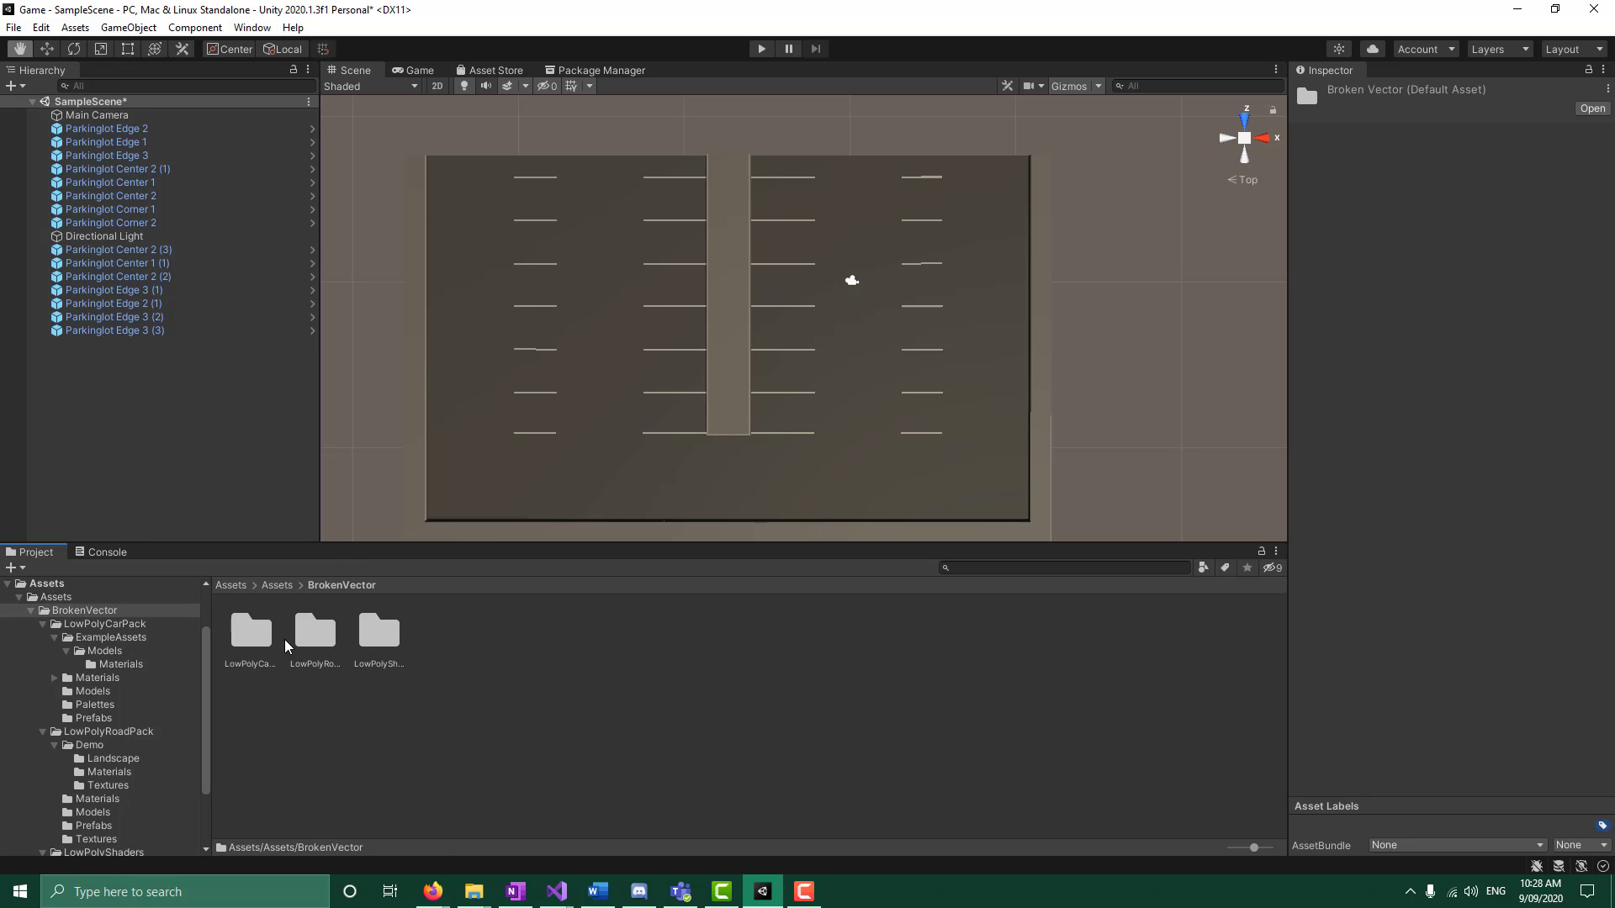
double_click(260, 637)
left_click(339, 585)
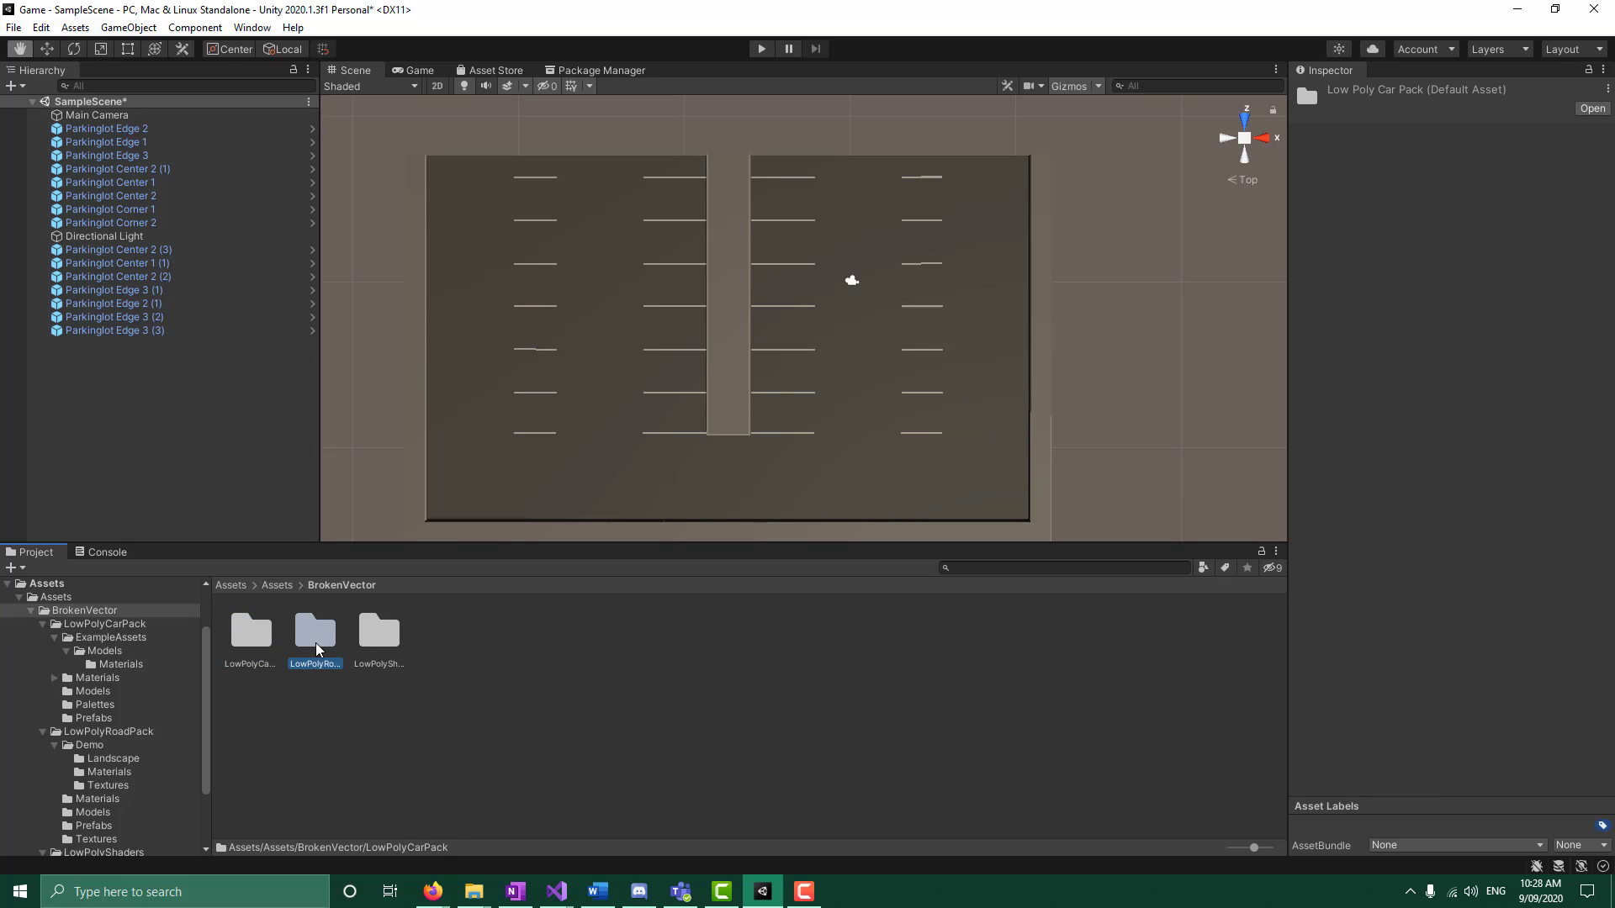
double_click(312, 633)
double_click(446, 637)
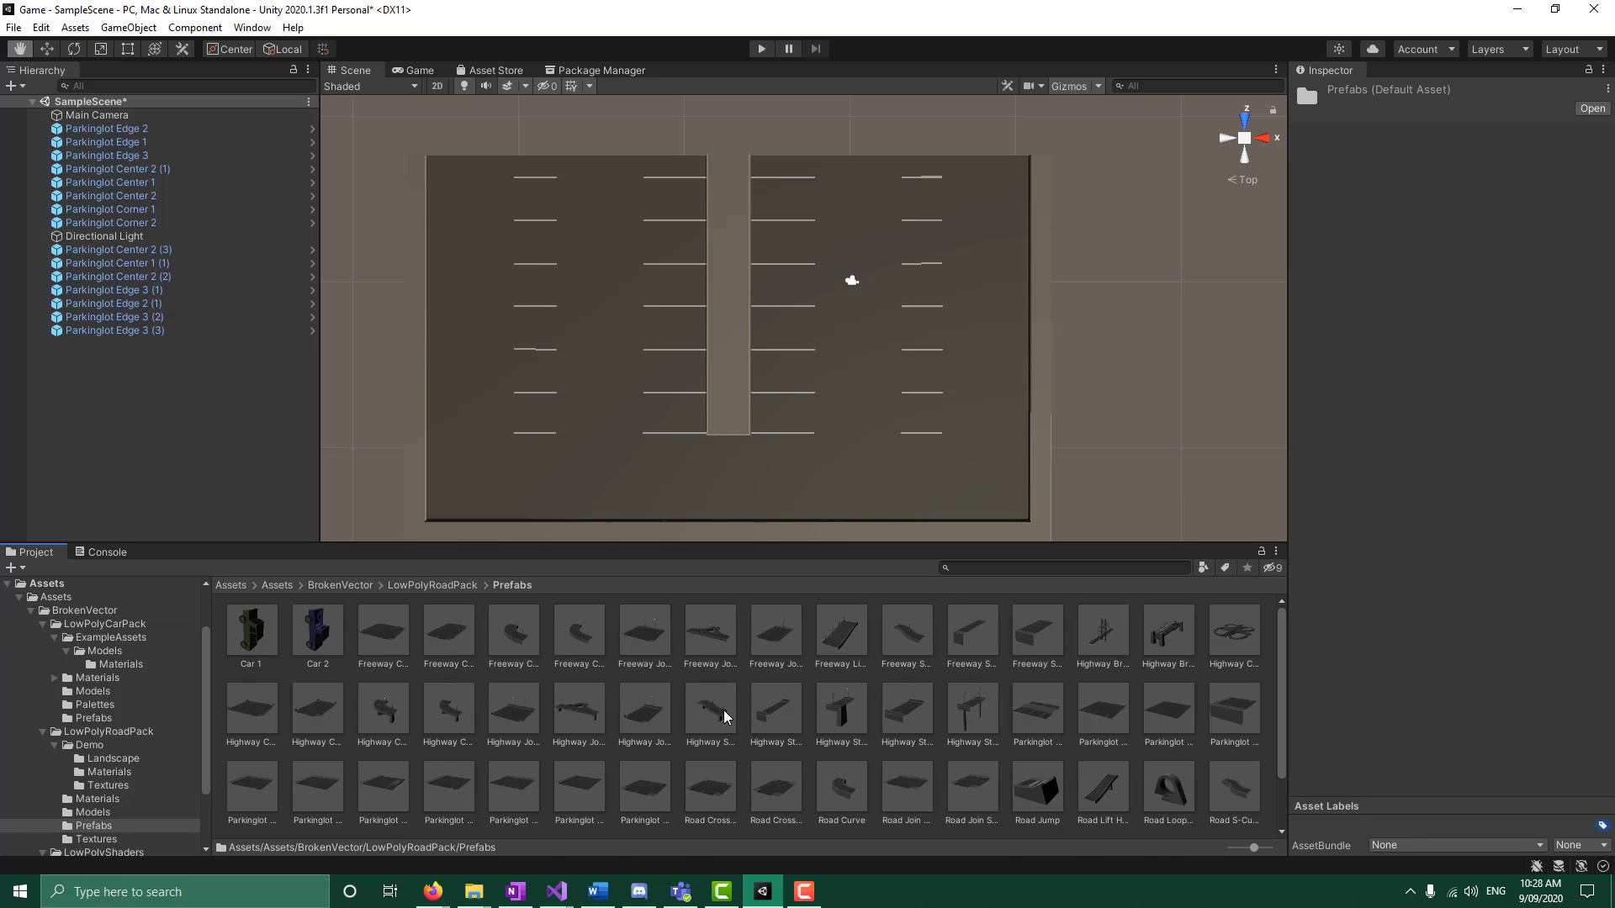
scroll(723, 714, "down", 2)
scroll(366, 743, "down", 1)
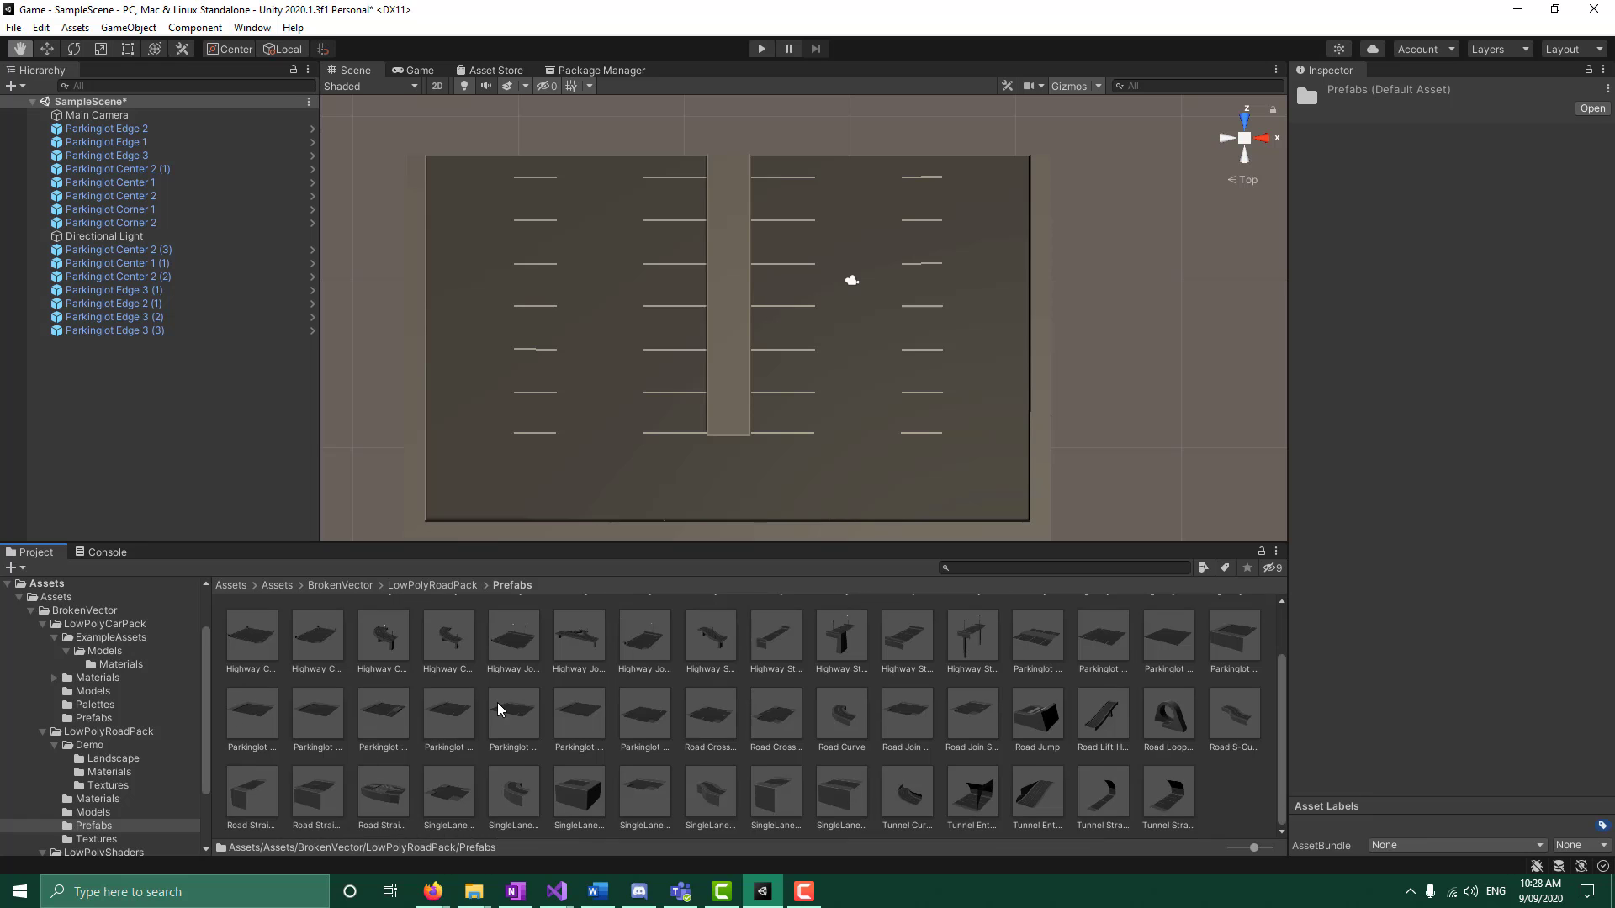
Inspect the Parkinglot Edge and Corner prefabs without replacing any prefab's contents, and select Parkinglot Corner 3
left_click(446, 713)
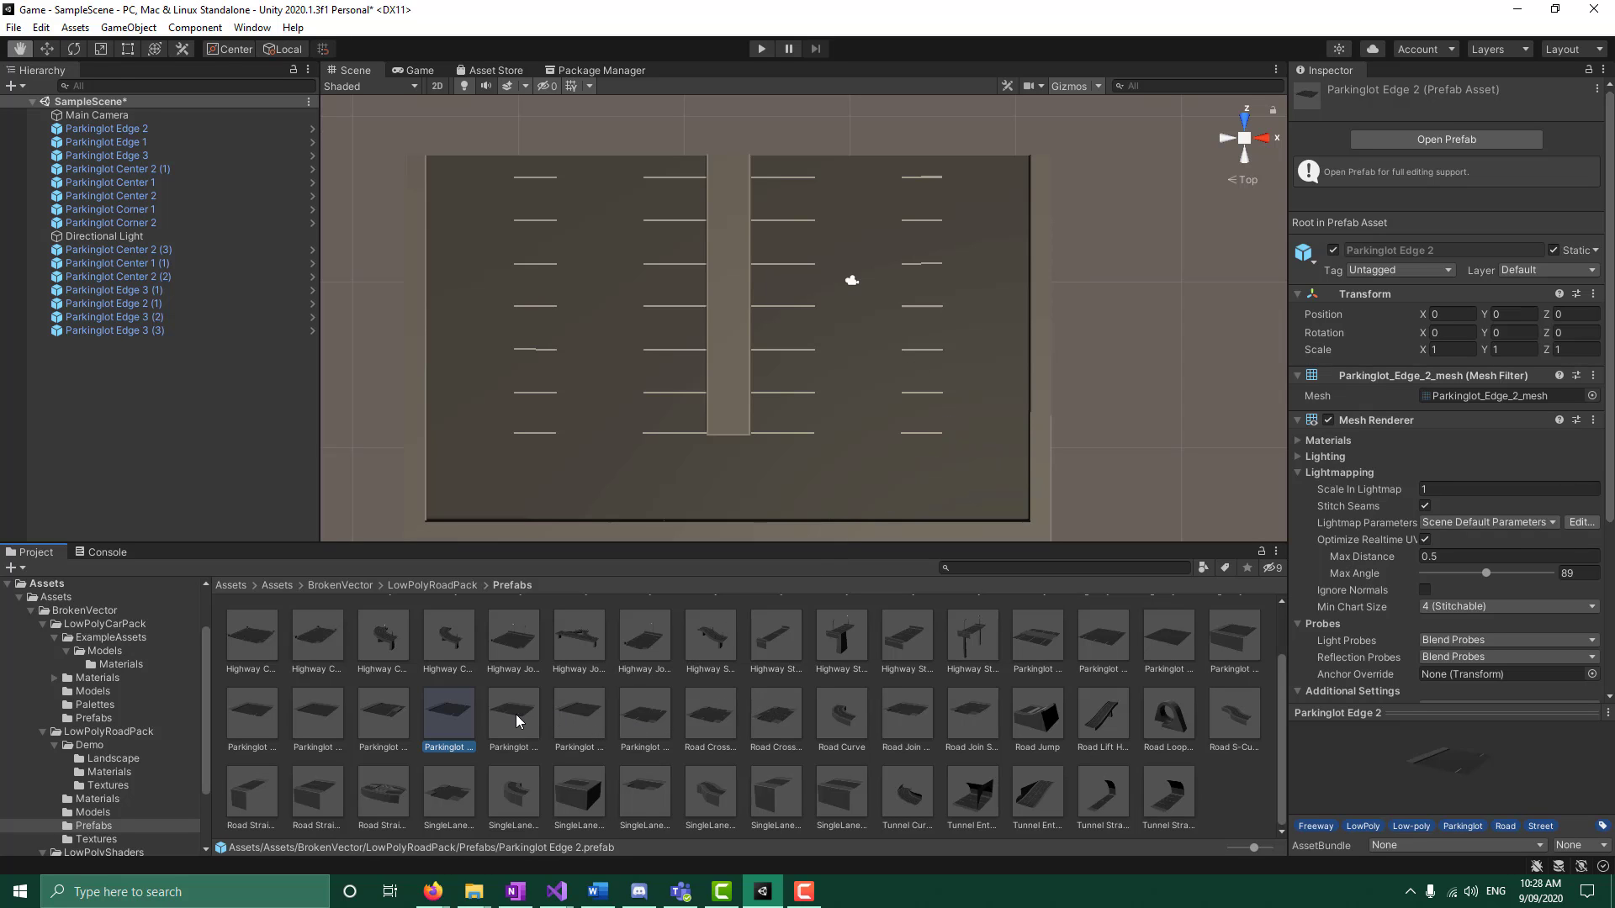
left_click(580, 717)
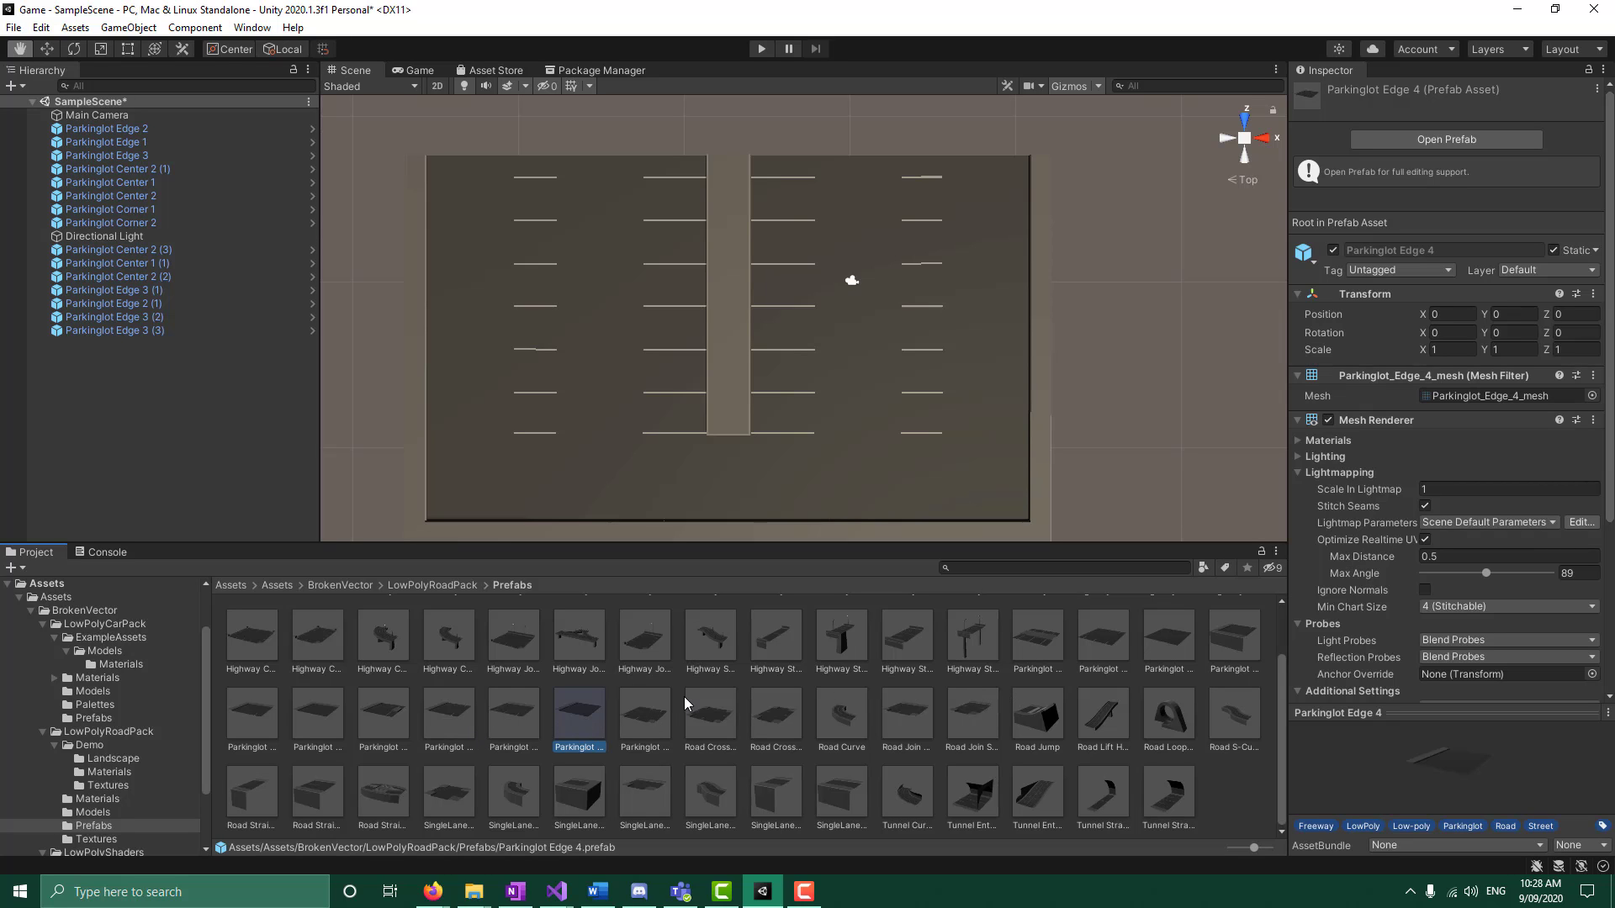
left_click(267, 717)
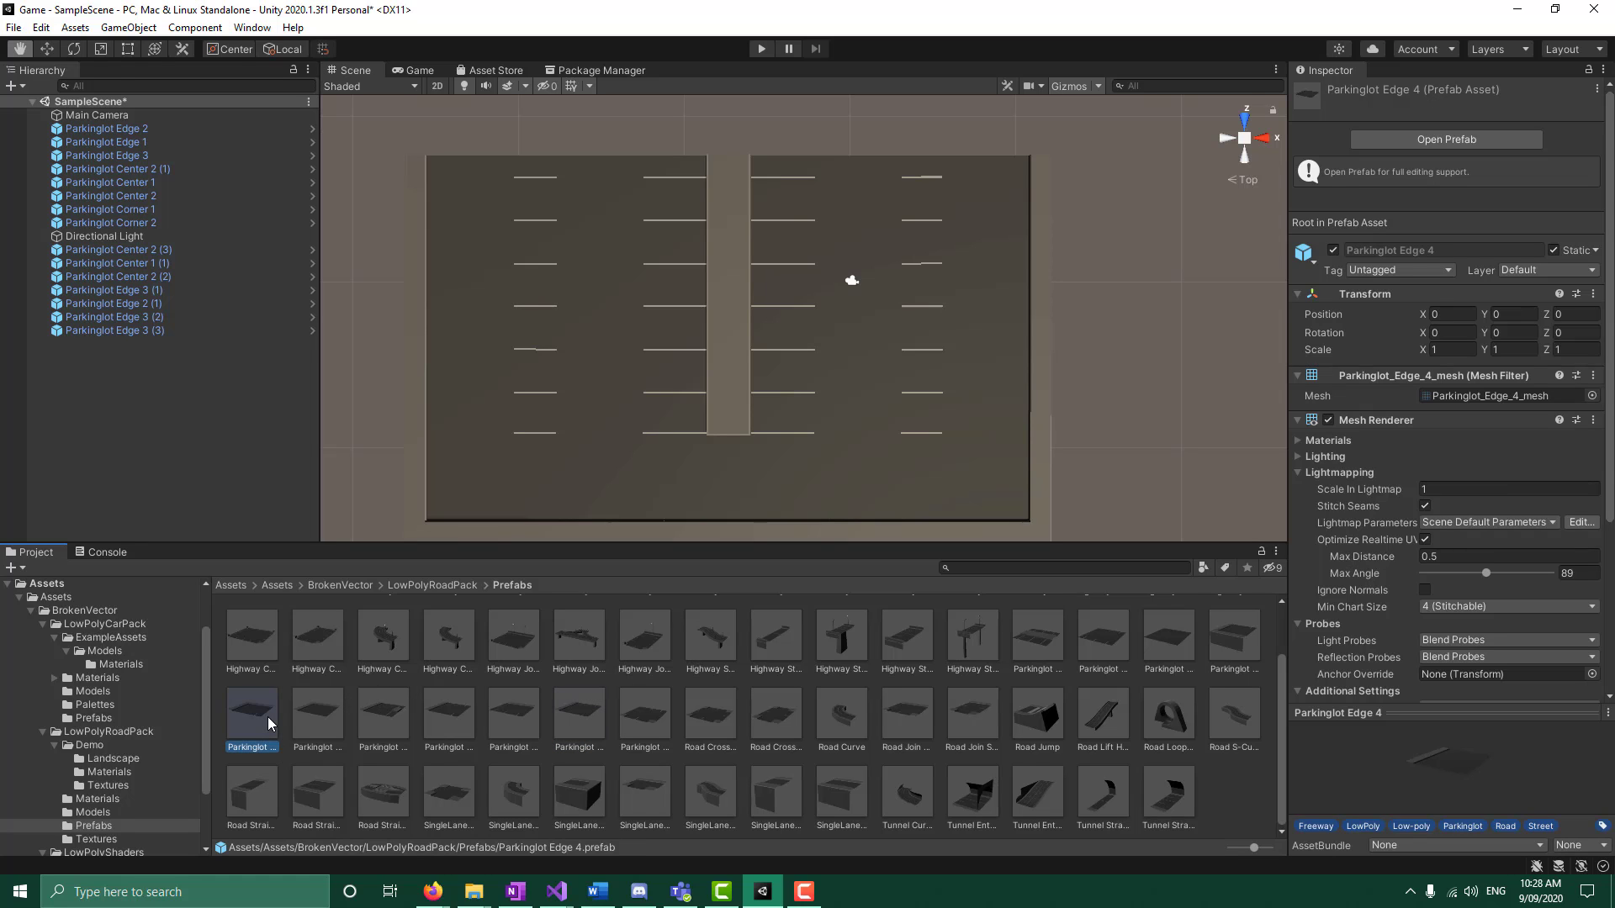
left_click_drag(269, 717, 382, 723)
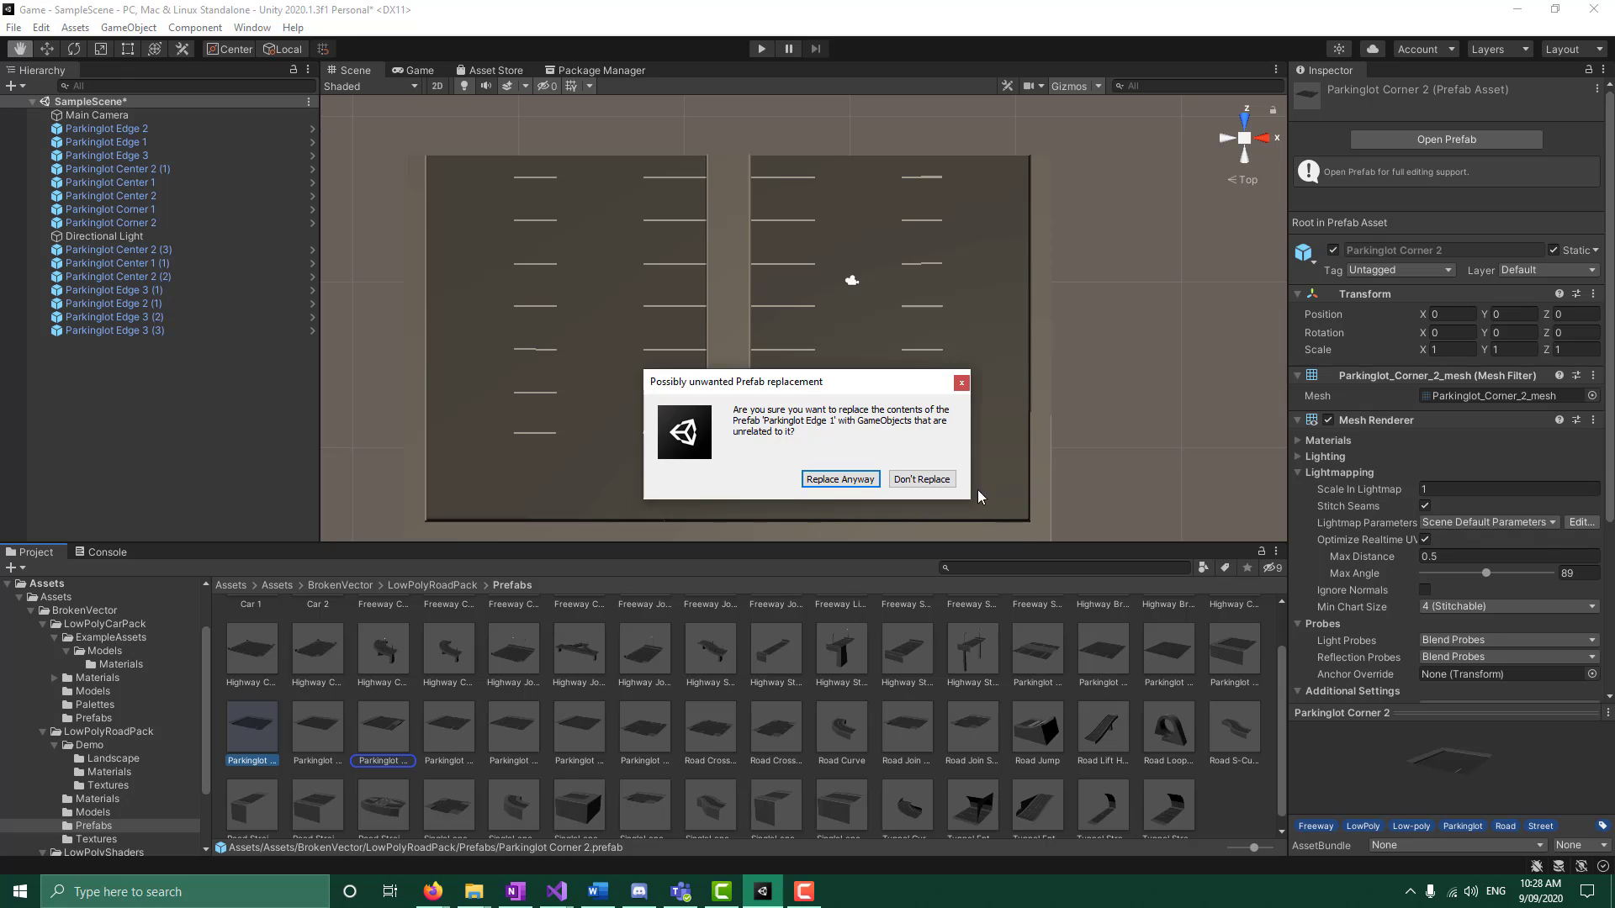
left_click(922, 479)
left_click(1224, 656)
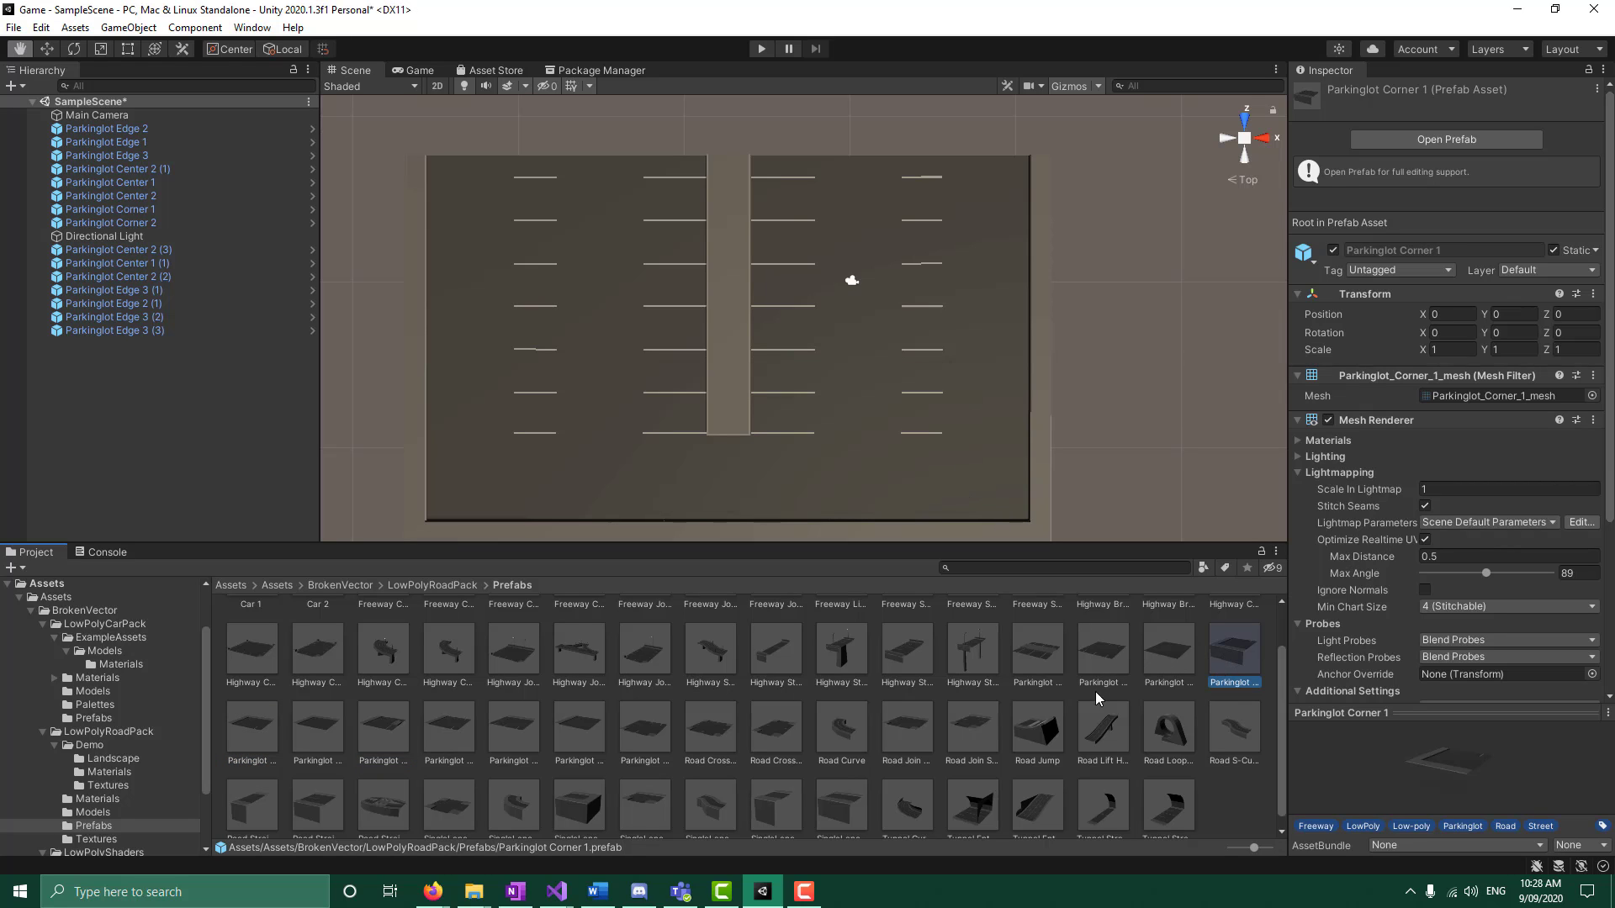
left_click(269, 734)
left_click(311, 737)
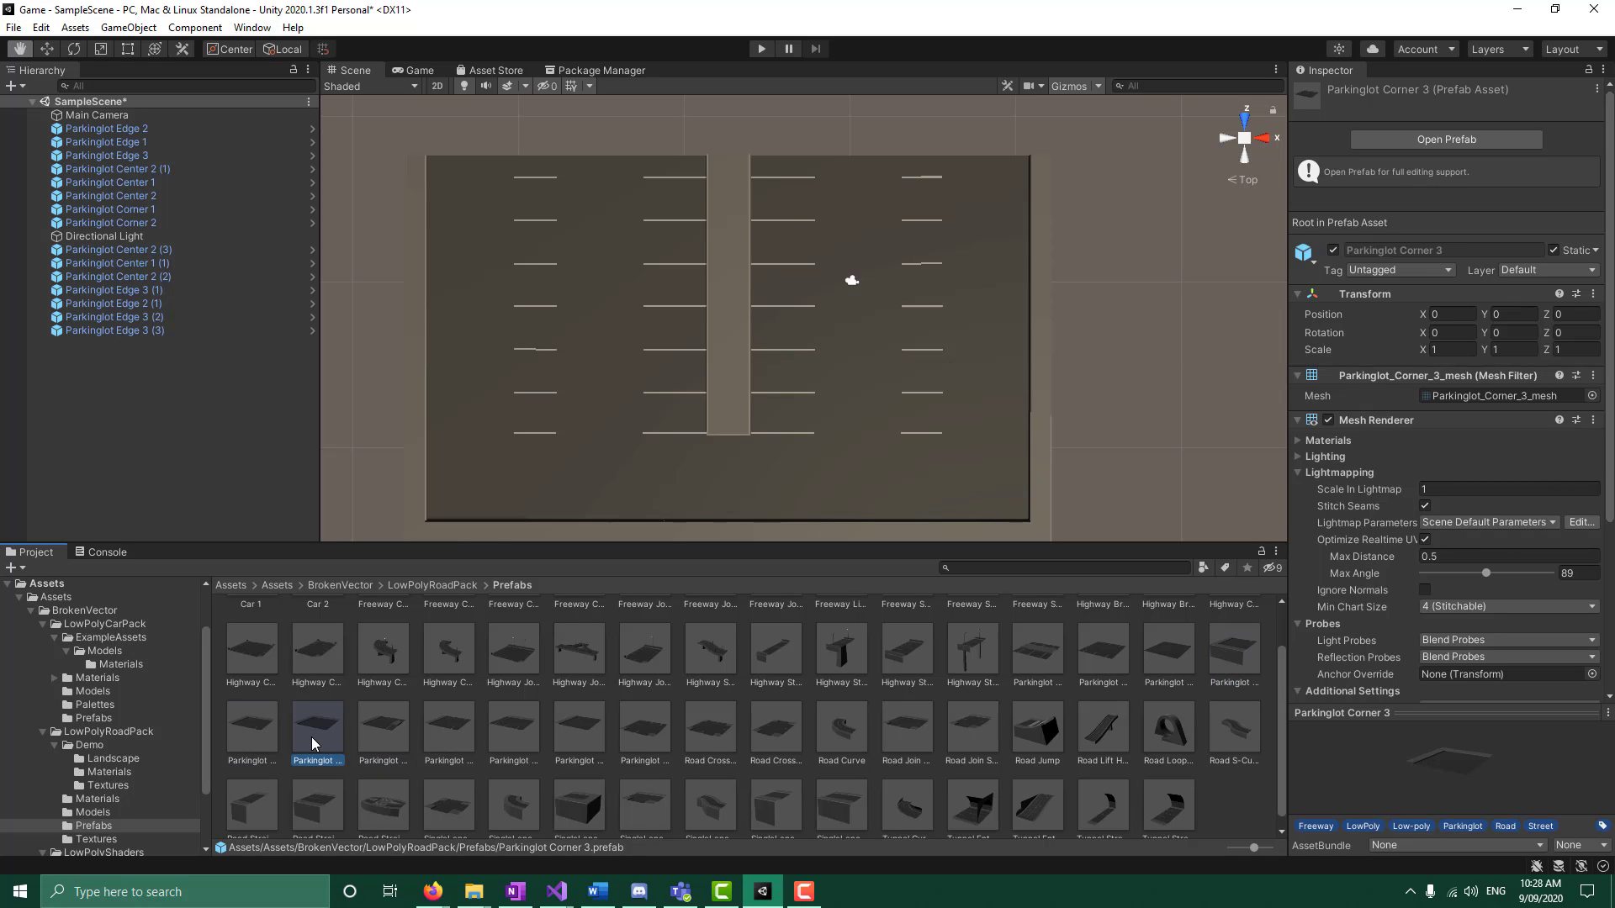
Place the Parkinglot Corner 3 prefab in the scene and set its Y position to 1
scroll(828, 370, "down", 5)
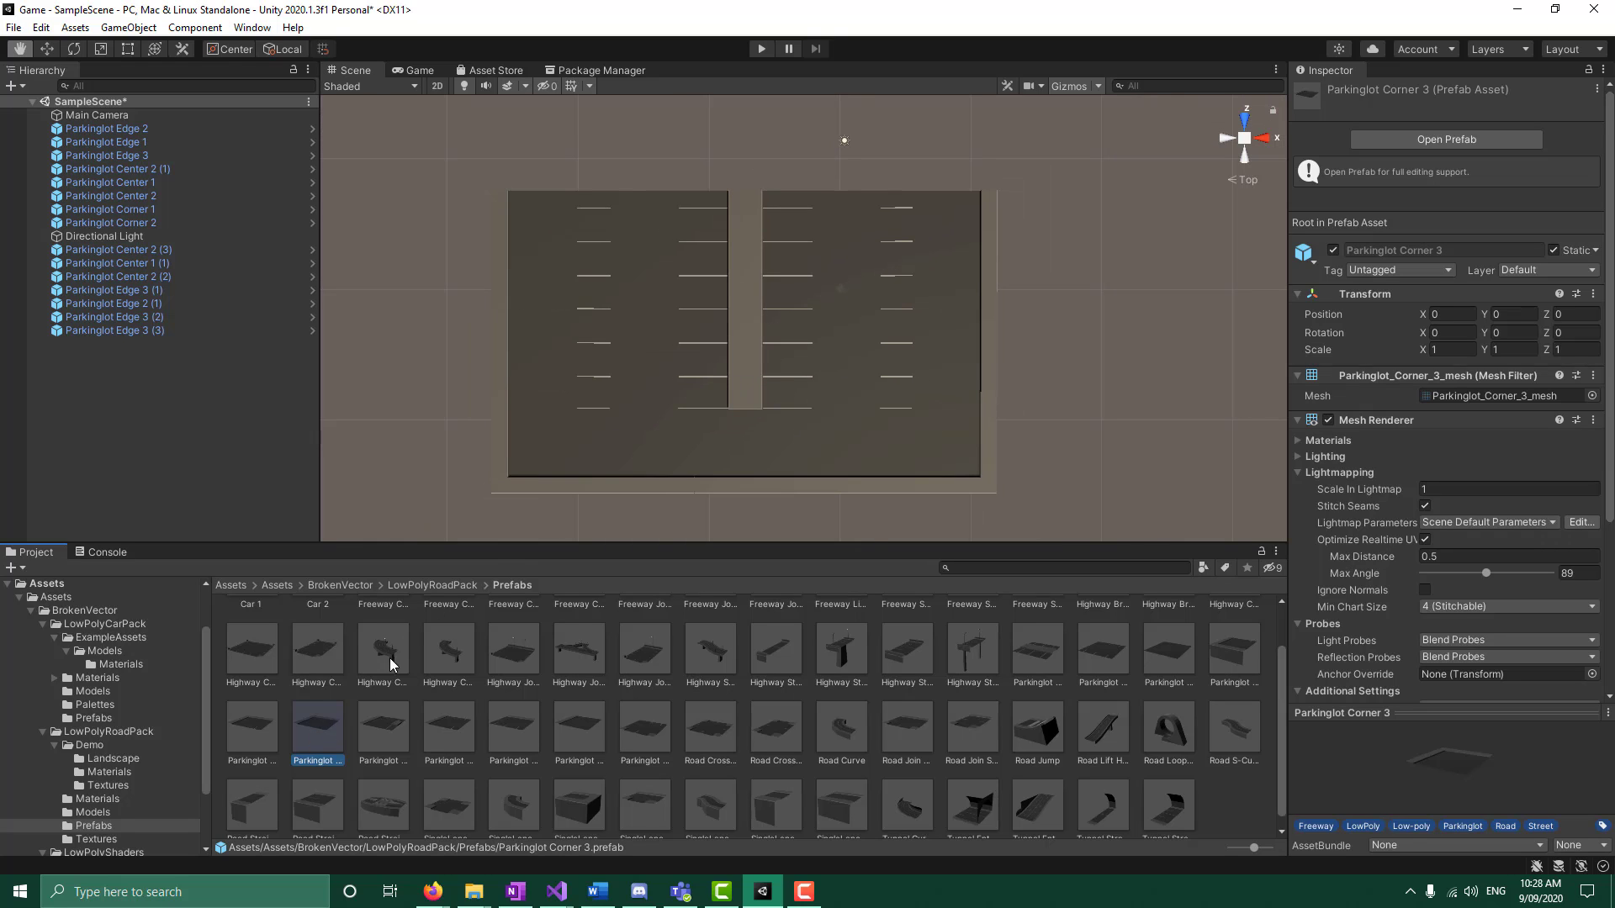
left_click_drag(341, 743, 981, 132)
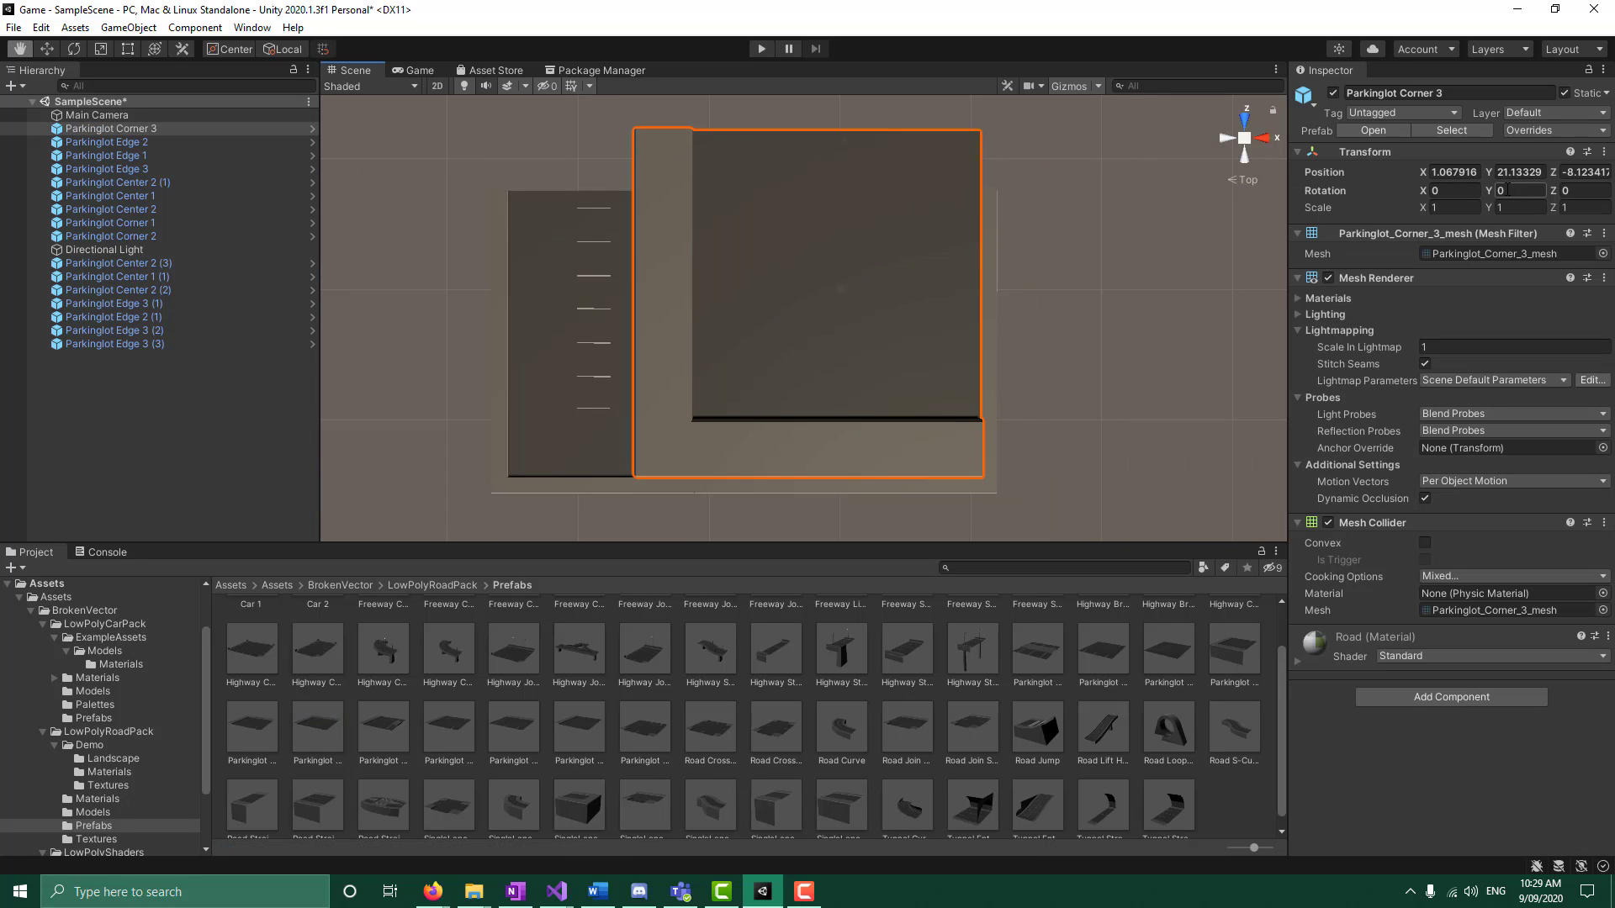
left_click(1486, 174)
type("1")
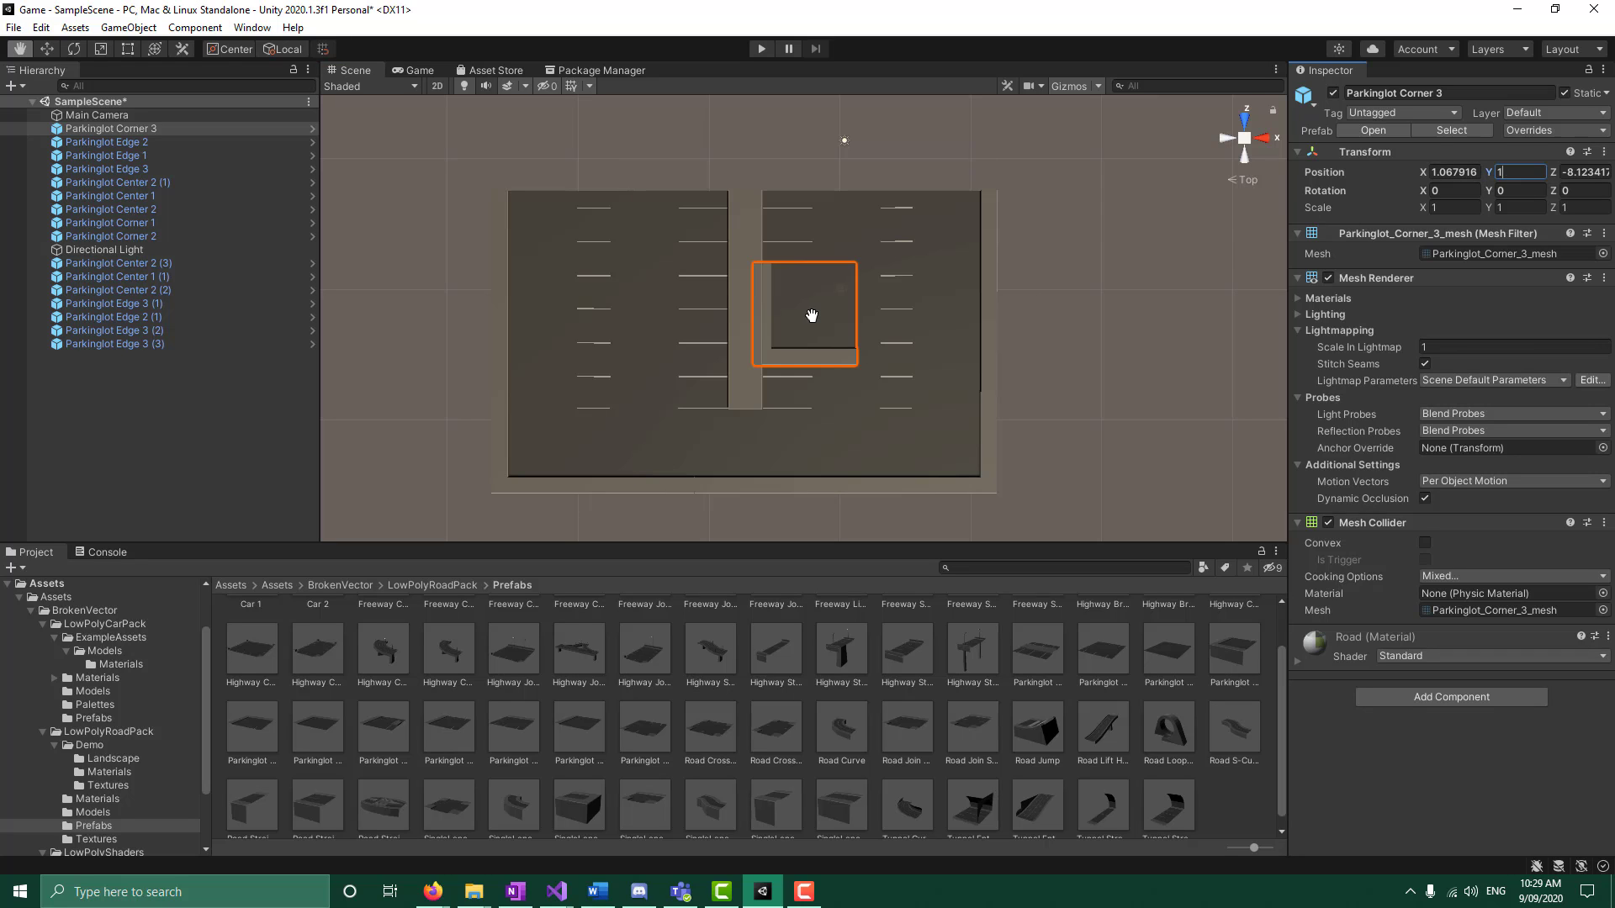
Move Parkinglot Corner 3 above the parking lot's upper-left corner, to about X -18.31 and Z 6.55
left_click(48, 50)
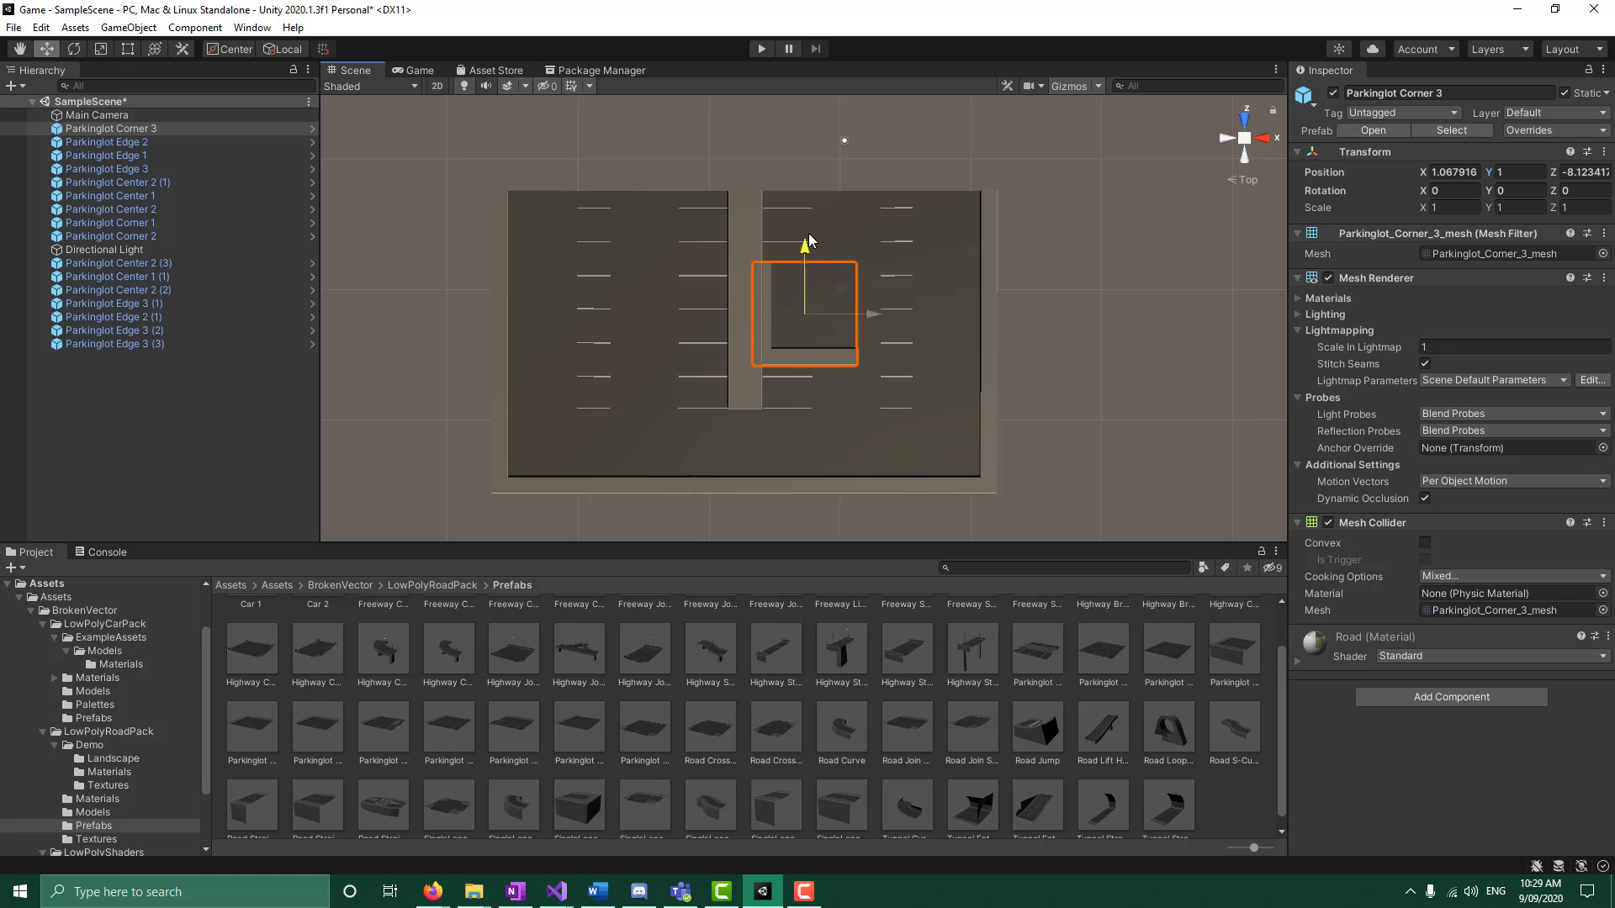
left_click_drag(809, 239, 841, 60)
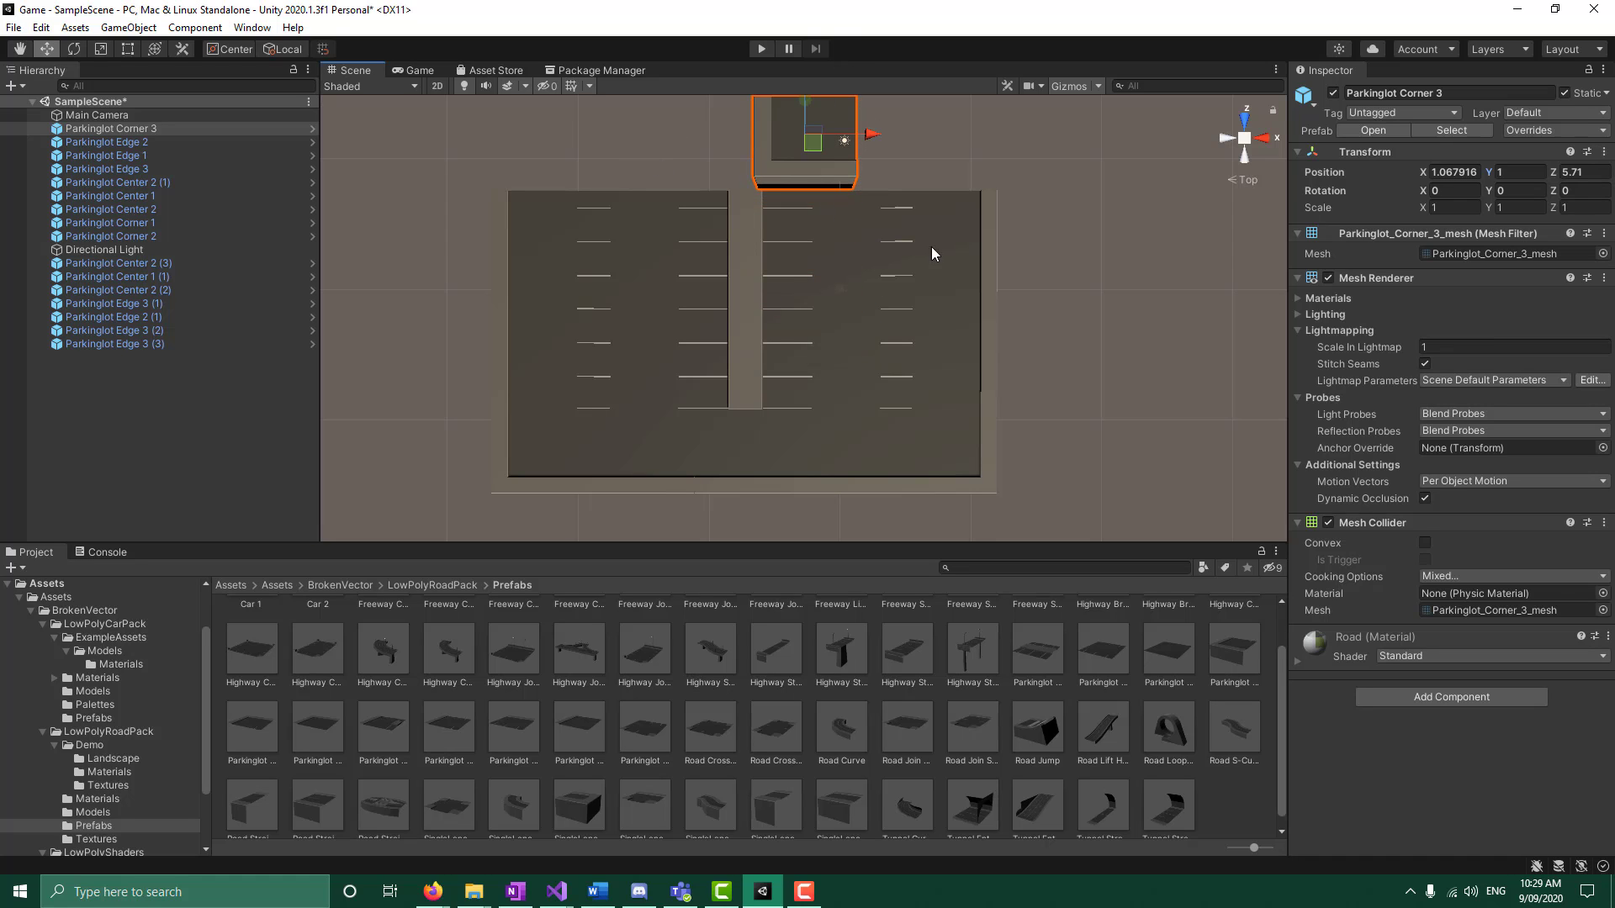
scroll(934, 249, "down", 3)
scroll(888, 191, "down", 1)
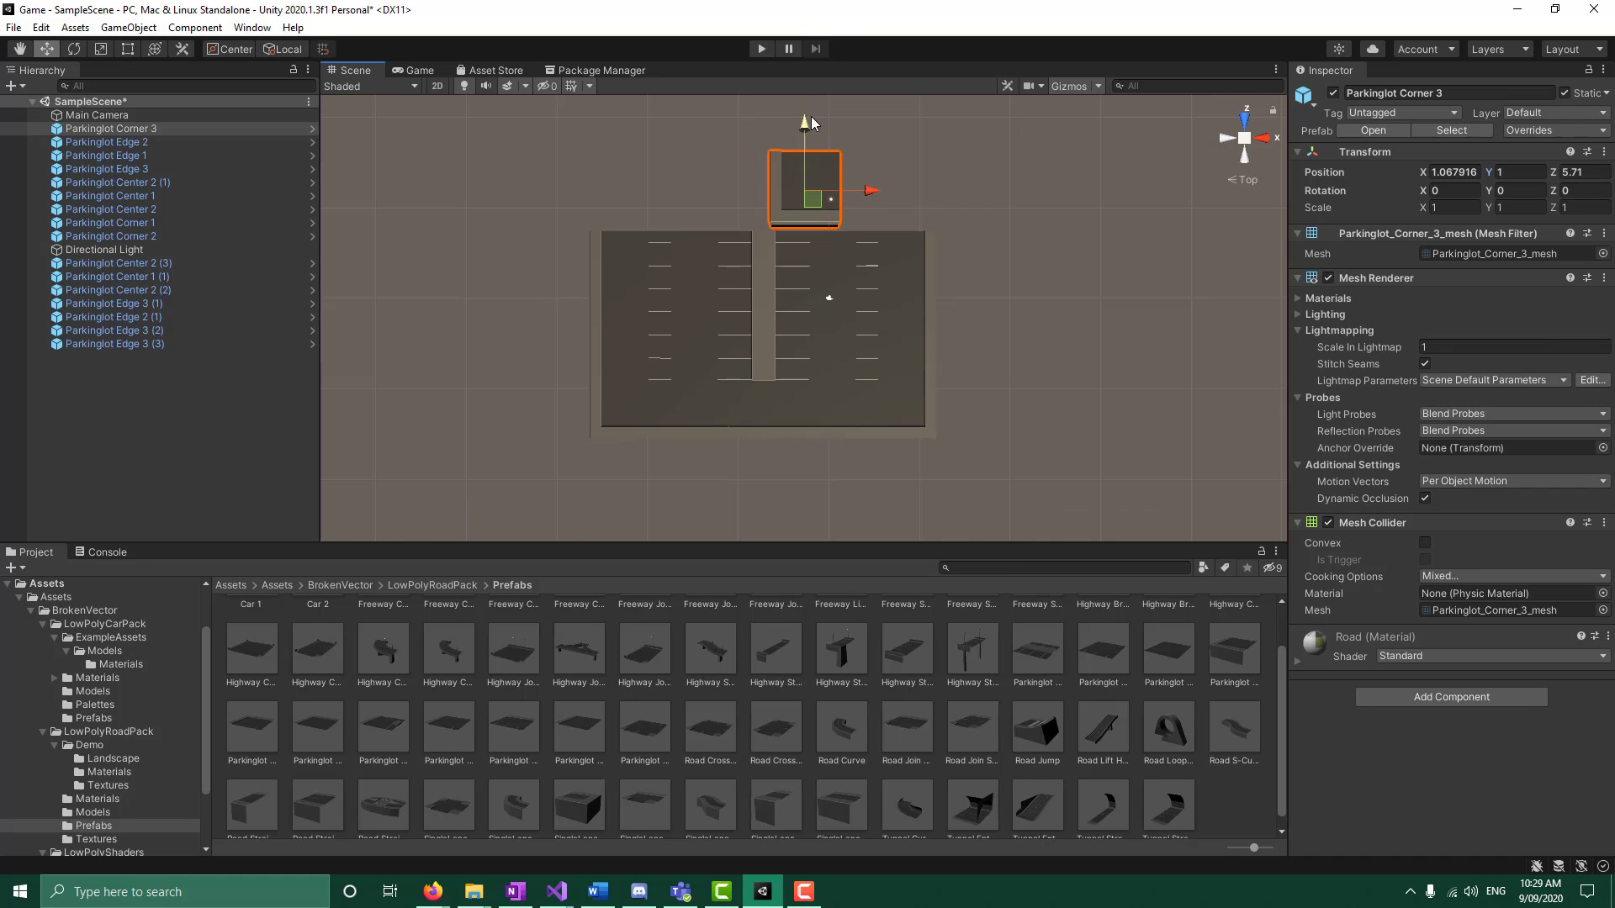
left_click_drag(810, 116, 810, 108)
left_click_drag(874, 185, 696, 185)
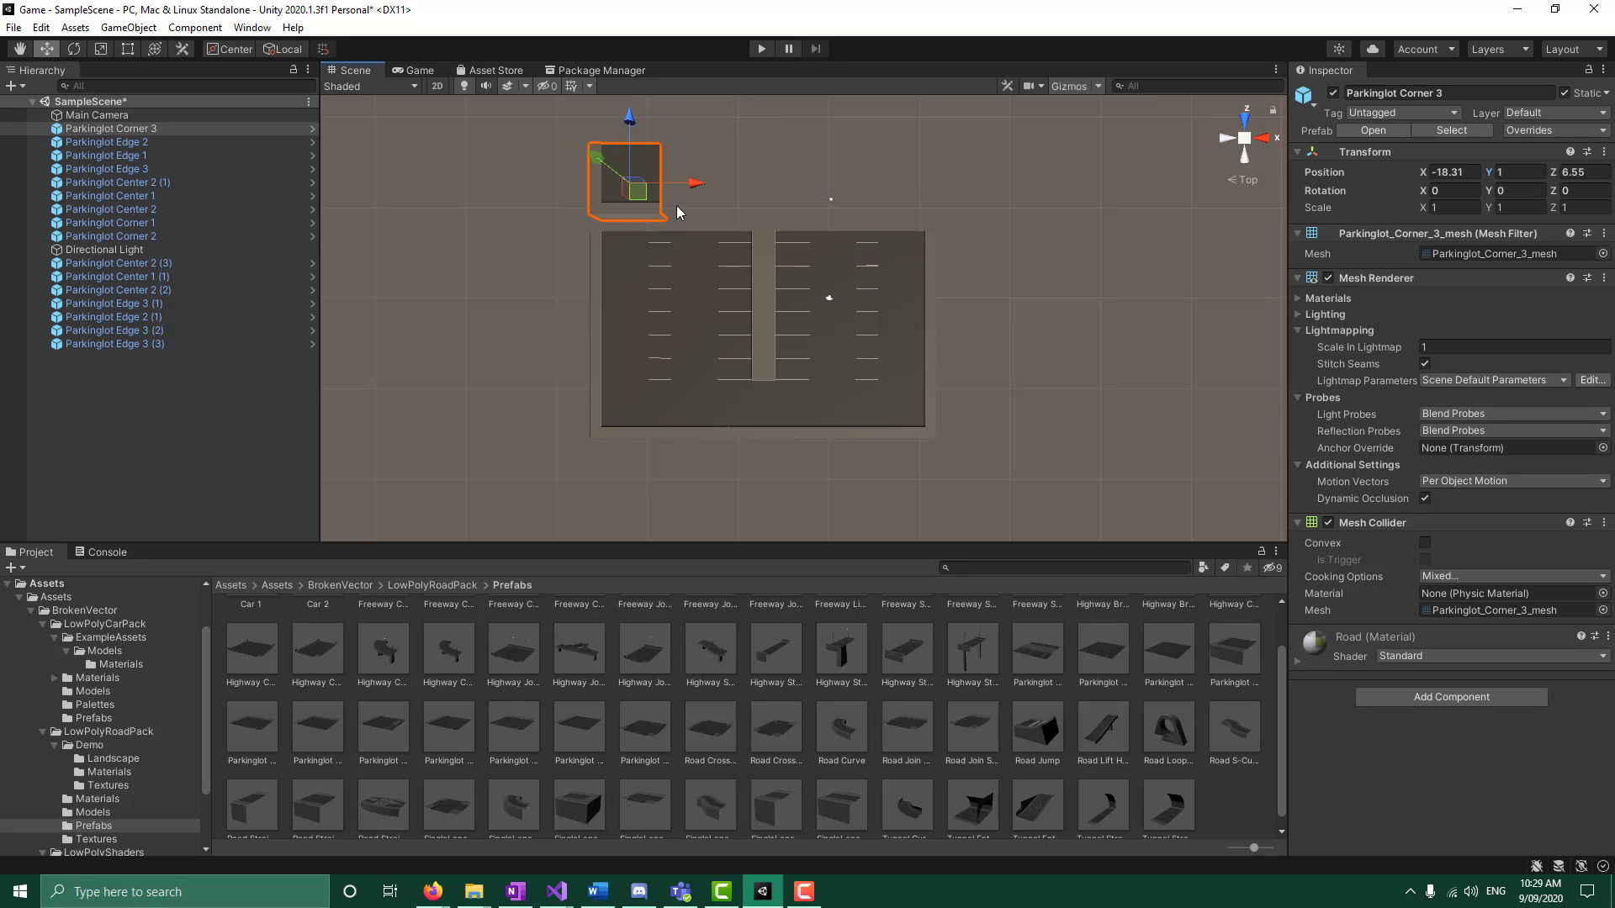
Set Parkinglot Corner 3's Y rotation to 90 and move it against the lot's upper-left edge at about Z -2.91
left_click(1509, 191)
type("90")
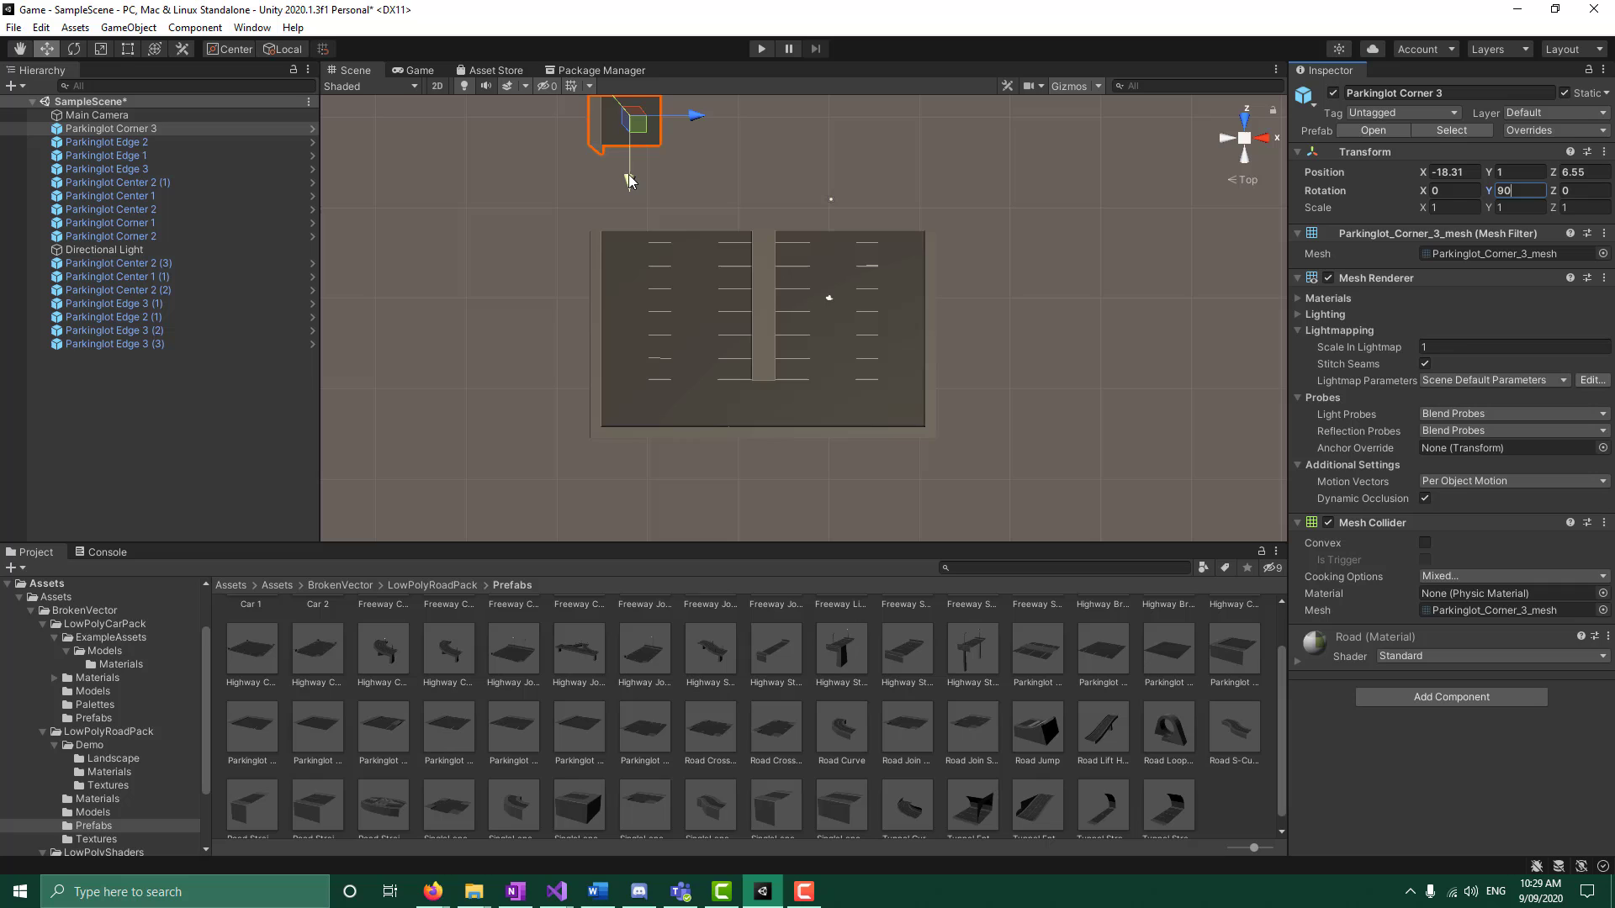
left_click_drag(630, 178, 628, 259)
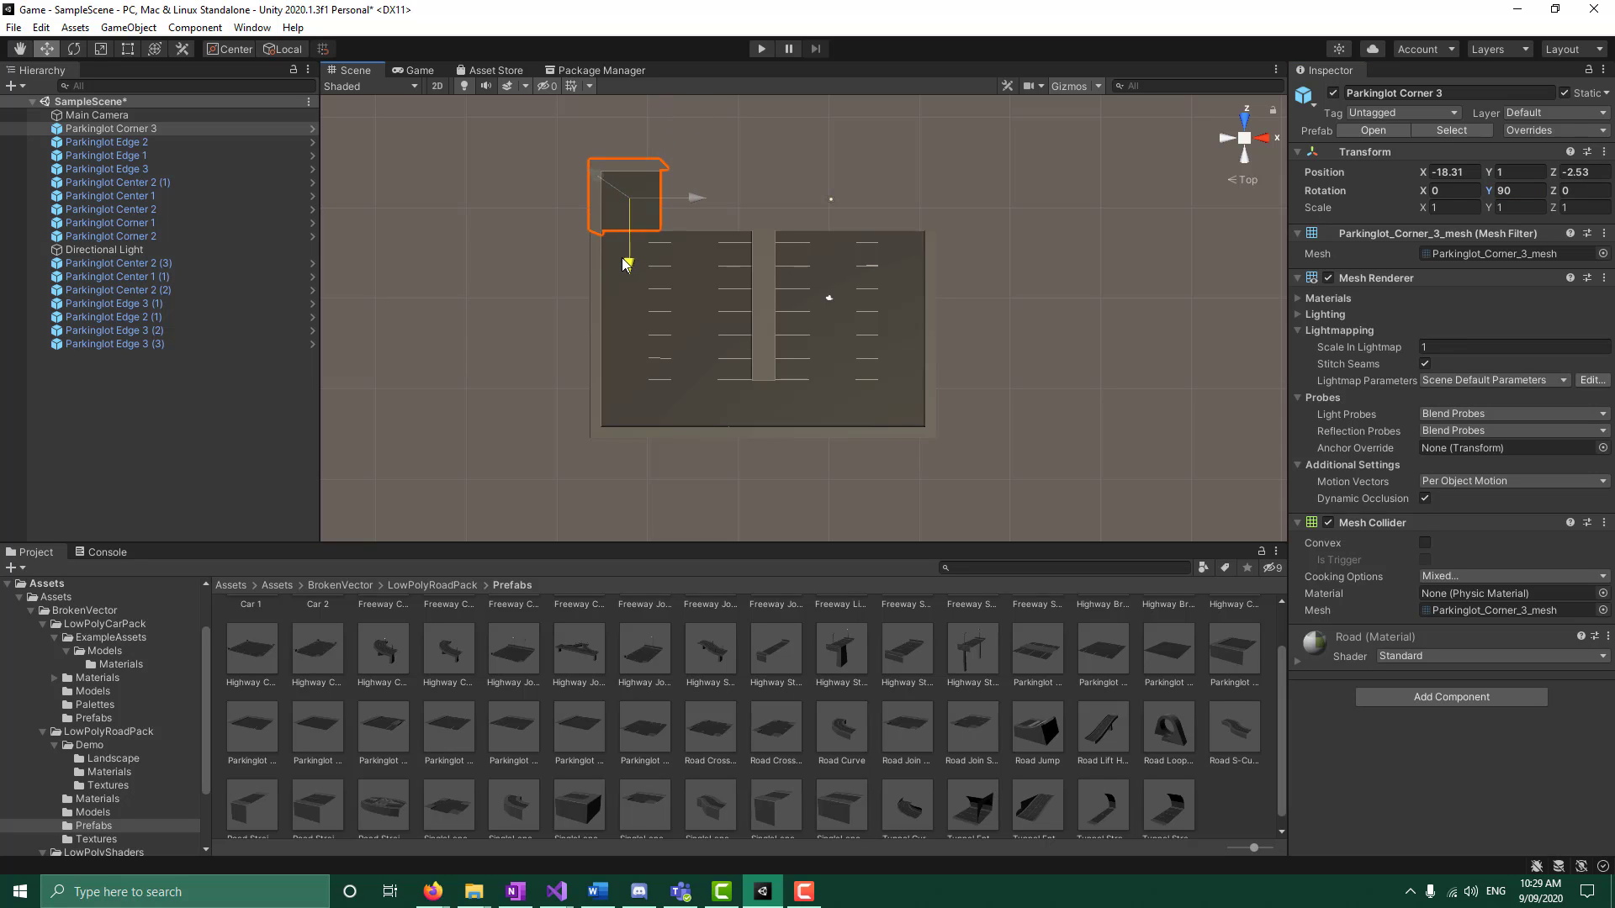
left_click(840, 185)
left_click(646, 209)
left_click(1100, 271)
left_click(645, 220)
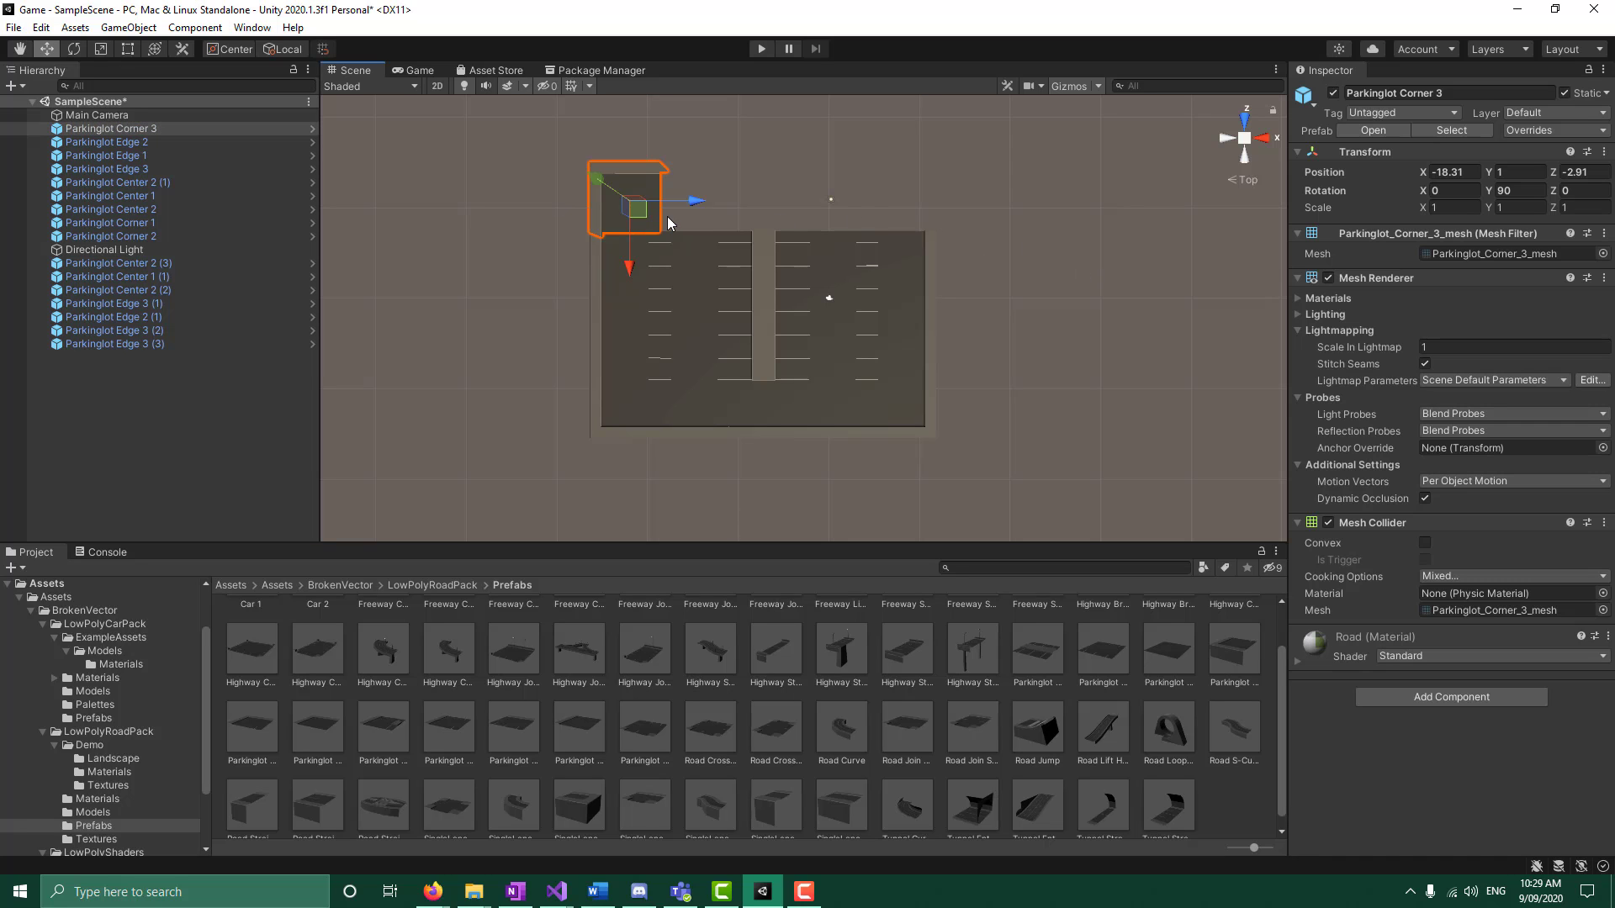
scroll(675, 215, "up", 3)
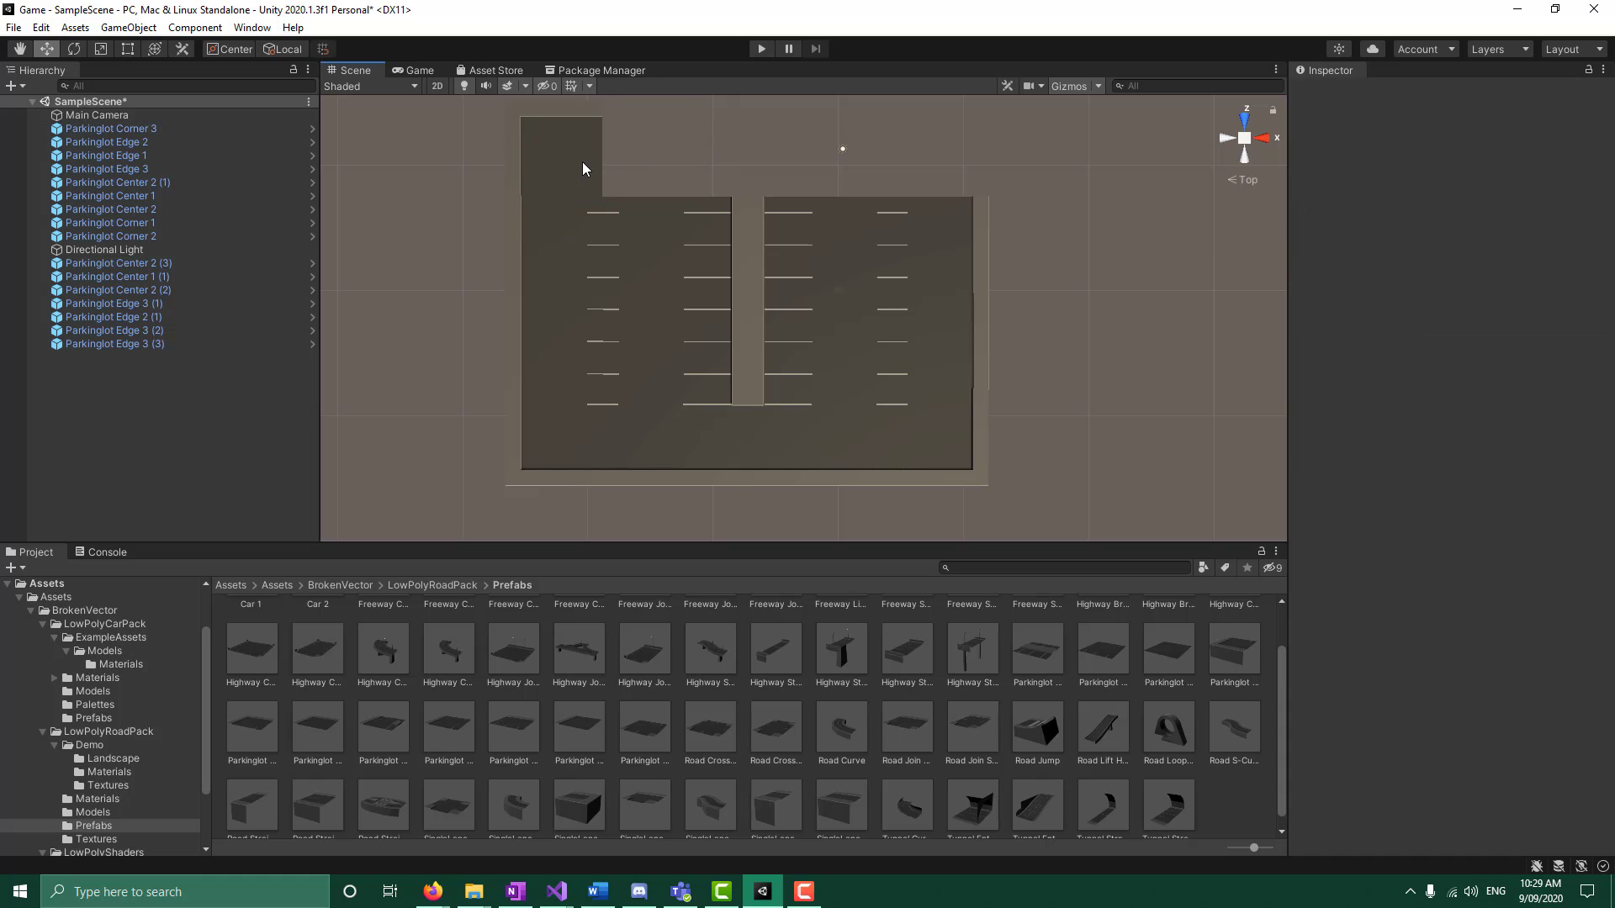
Nudge Parkinglot Corner 3 sideways to about X -18.31 along the parking lot's upper-left edge
left_click_drag(629, 153, 631, 151)
left_click(758, 179)
scroll(709, 175, "up", 1)
scroll(708, 175, "down", 2)
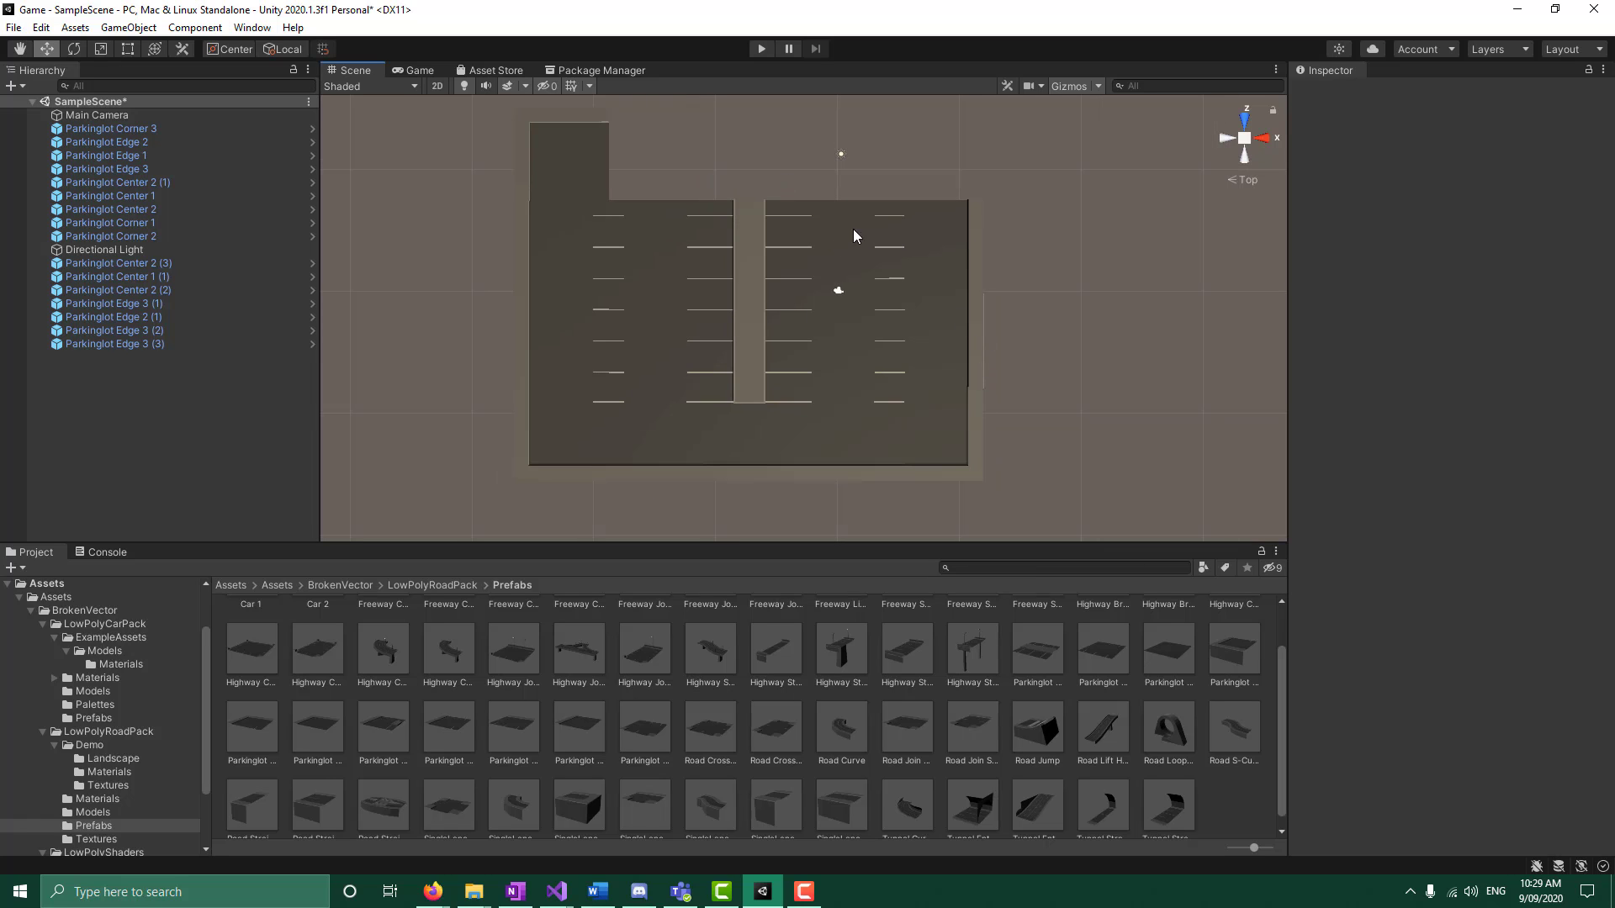
left_click(578, 180)
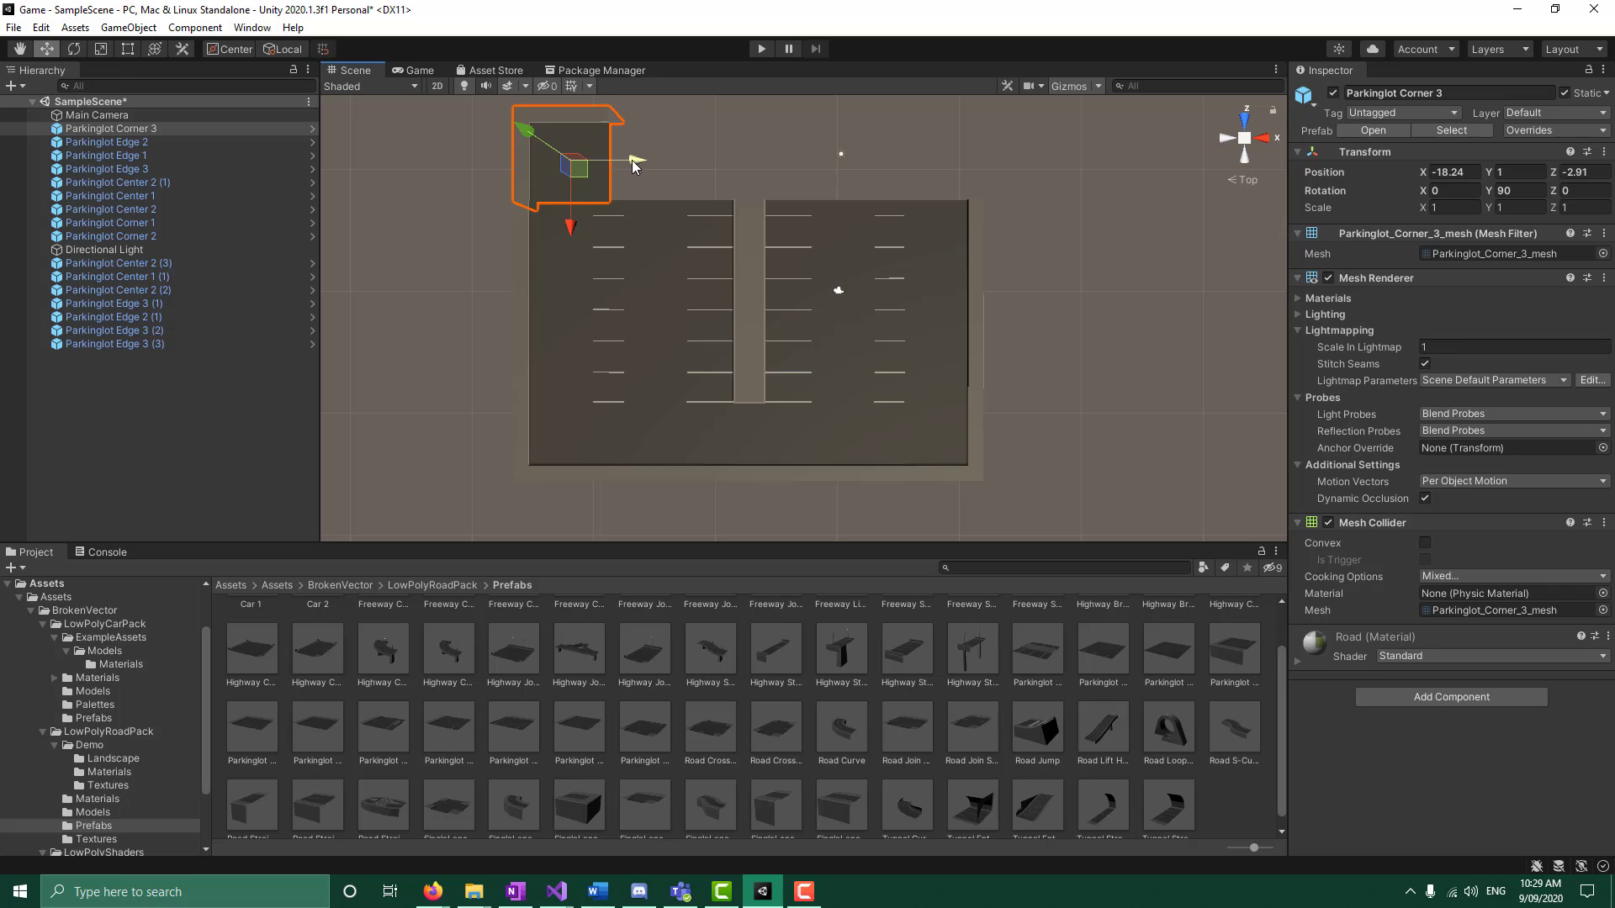
left_click_drag(632, 160, 634, 161)
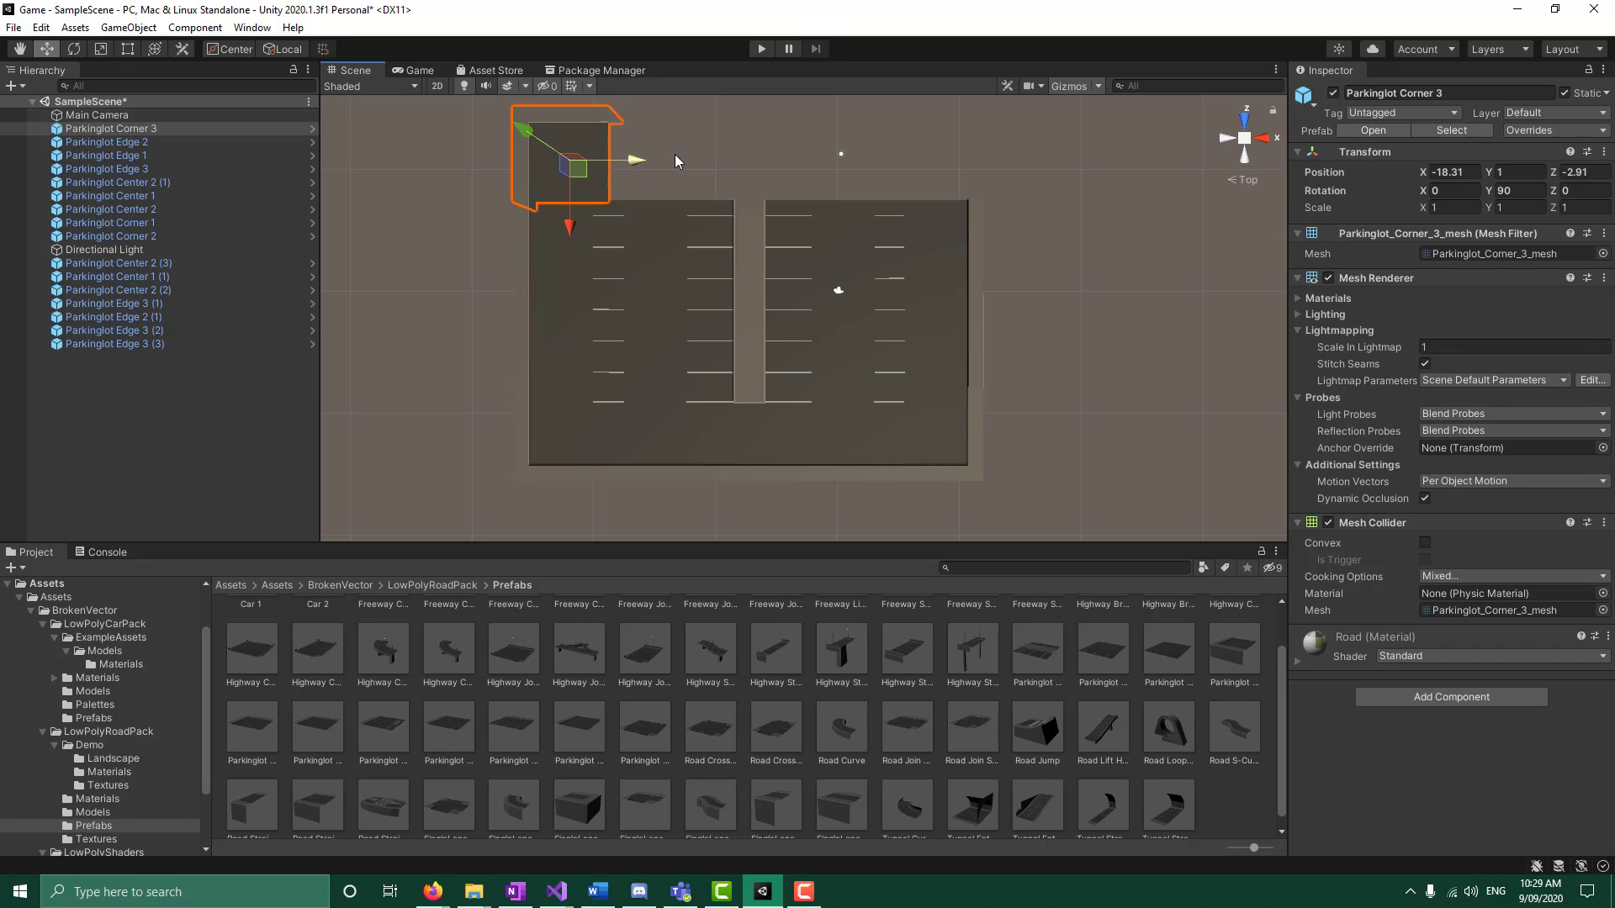
left_click(728, 196)
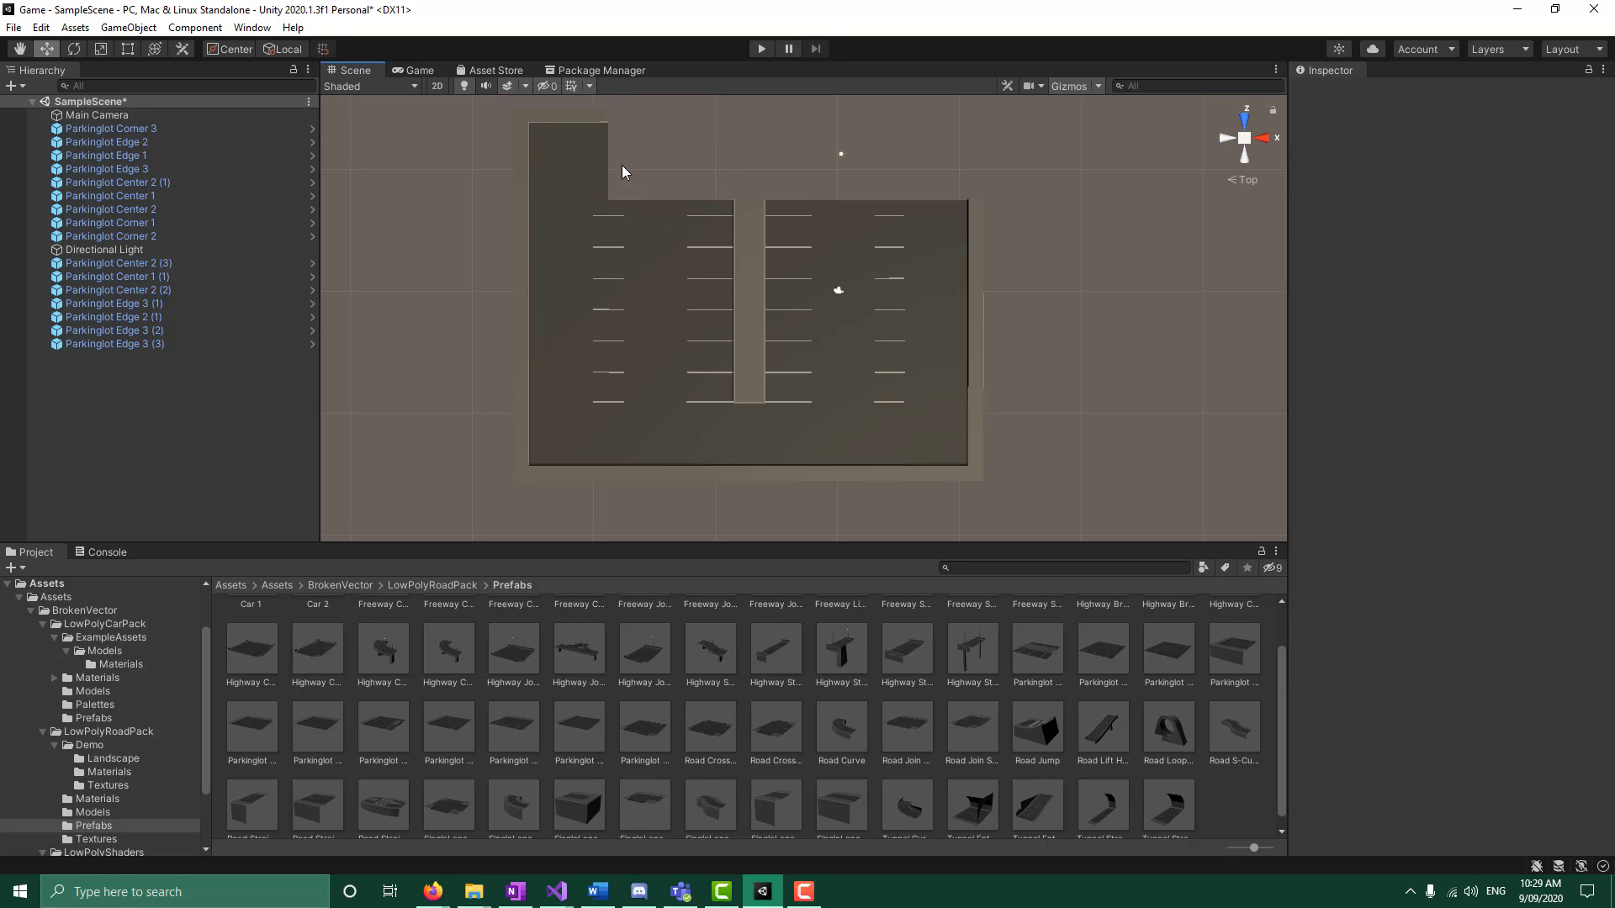
Compare the transform positions of Parkinglot Corner 3 and the adjoining Parkinglot Edge 3
left_click(587, 155)
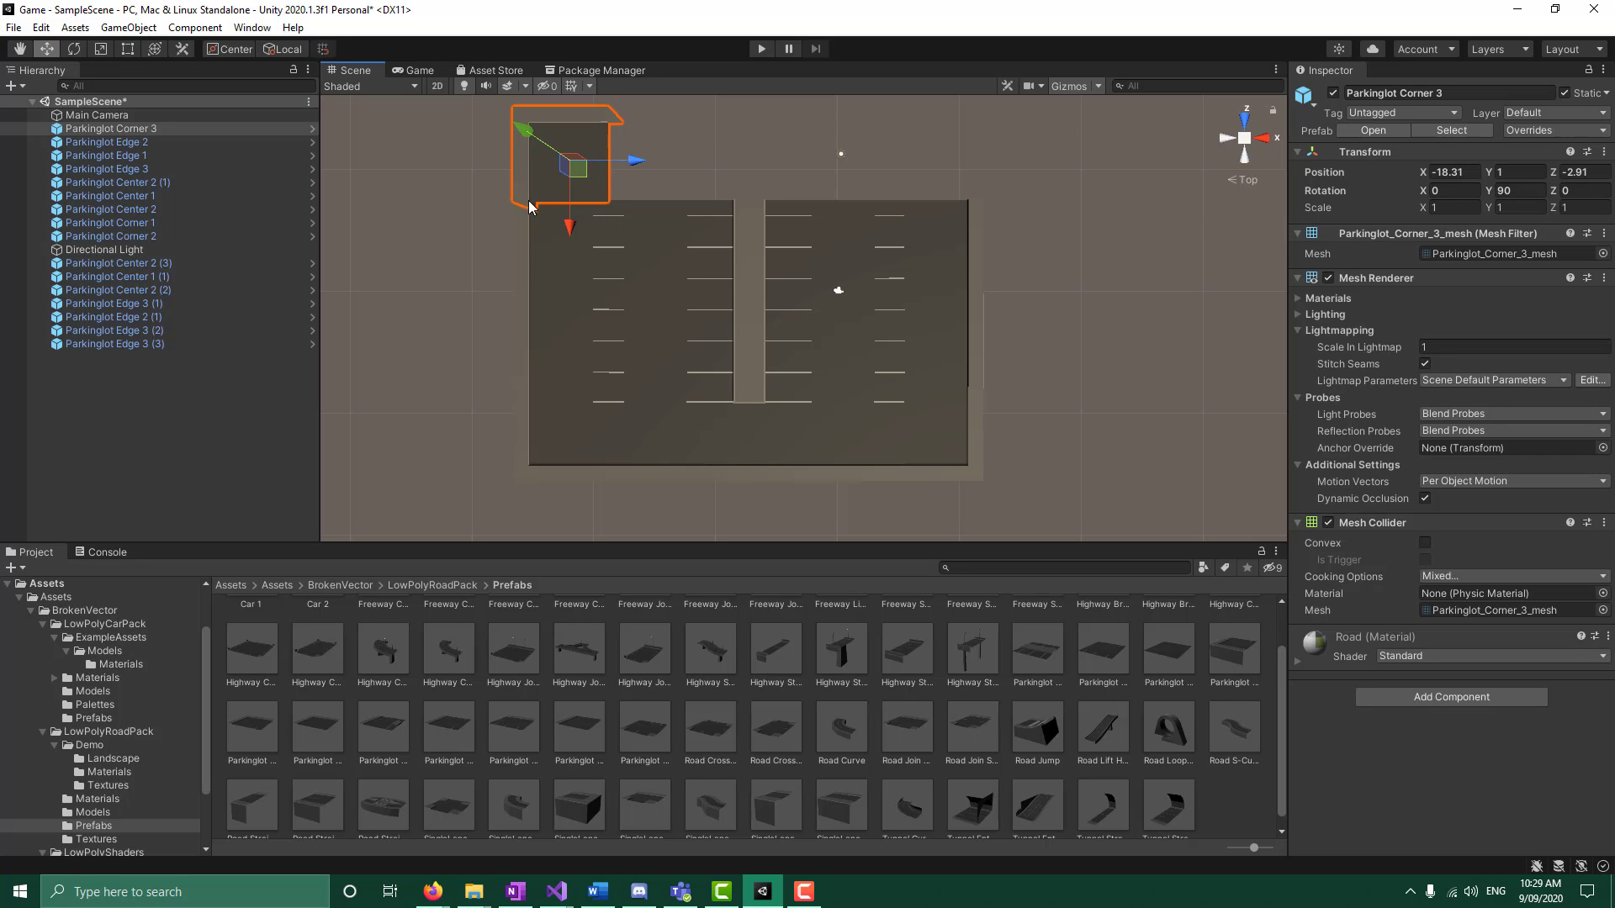
left_click(582, 249)
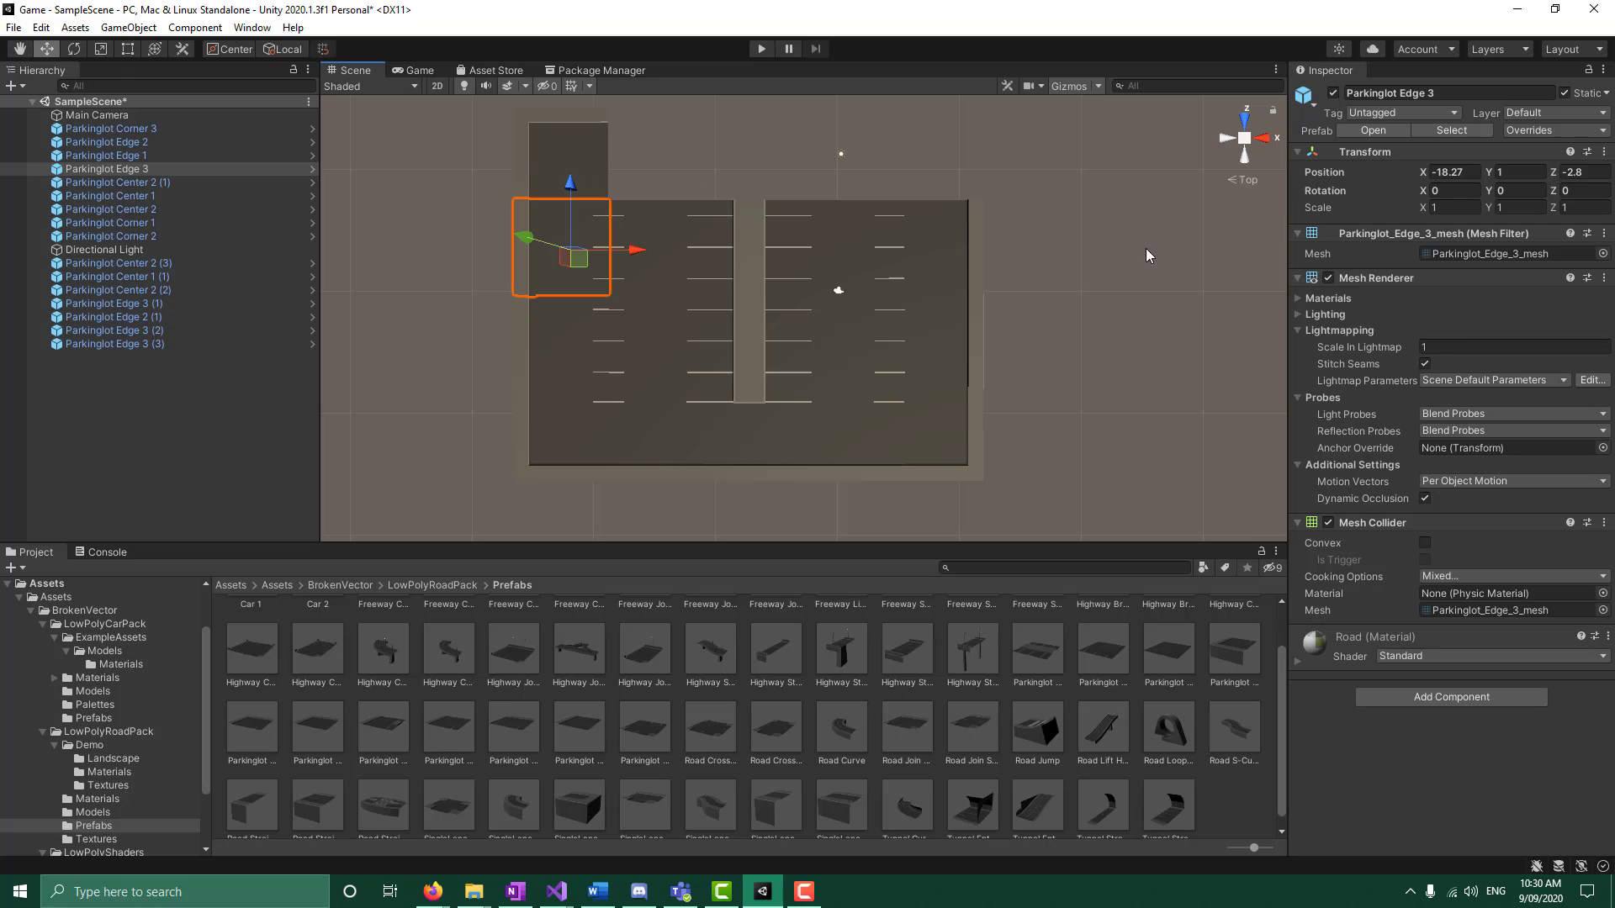
left_click(586, 164)
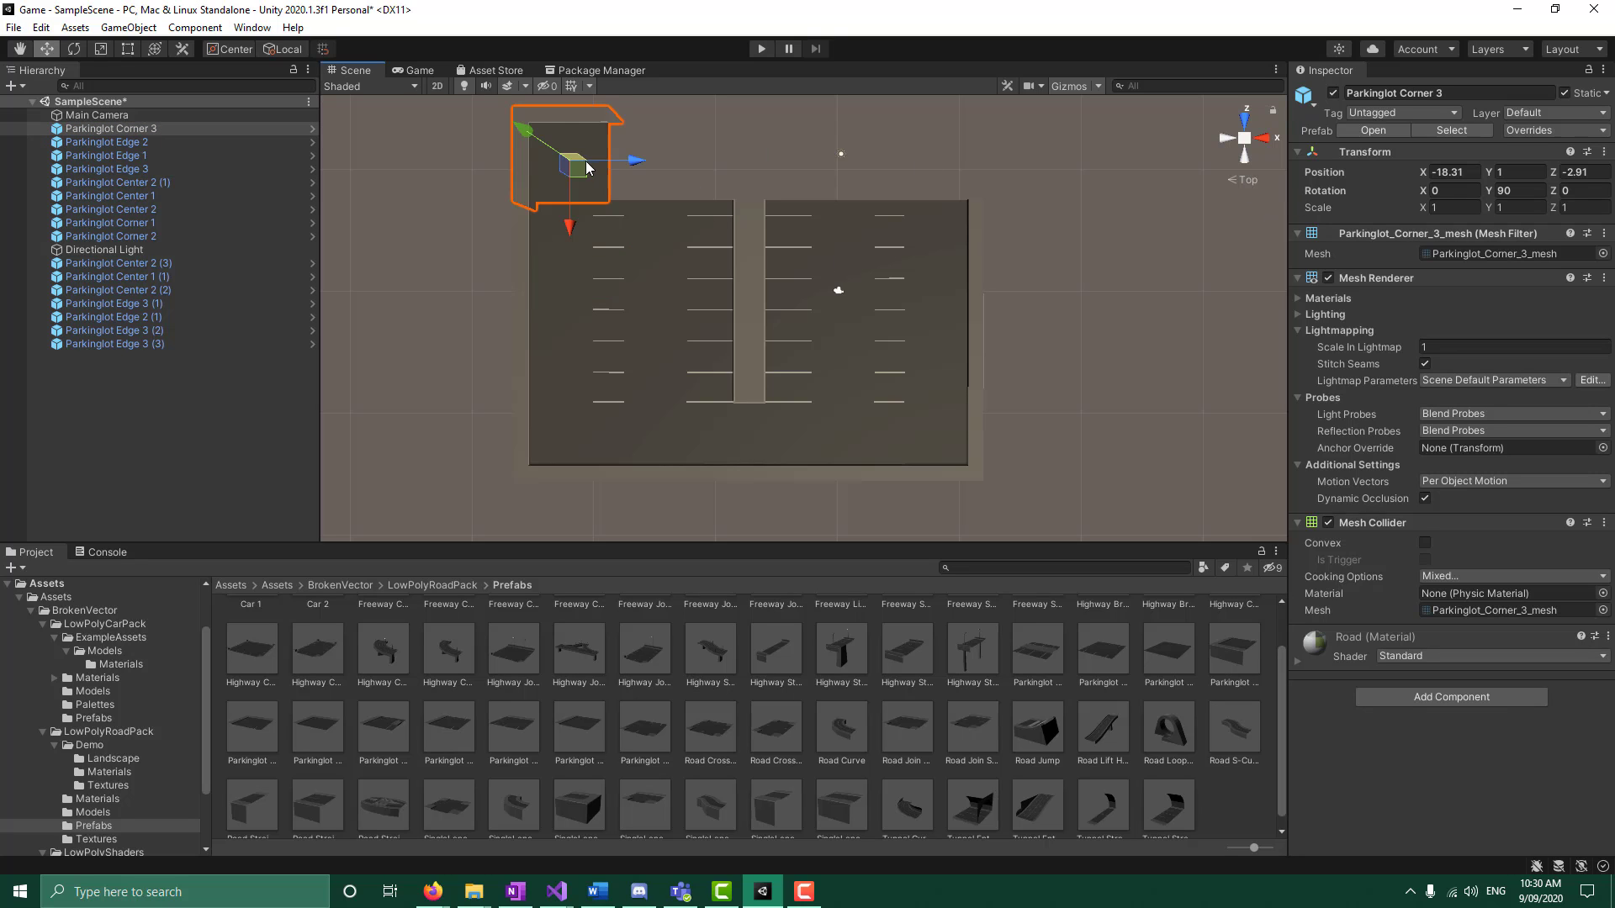
left_click(593, 247)
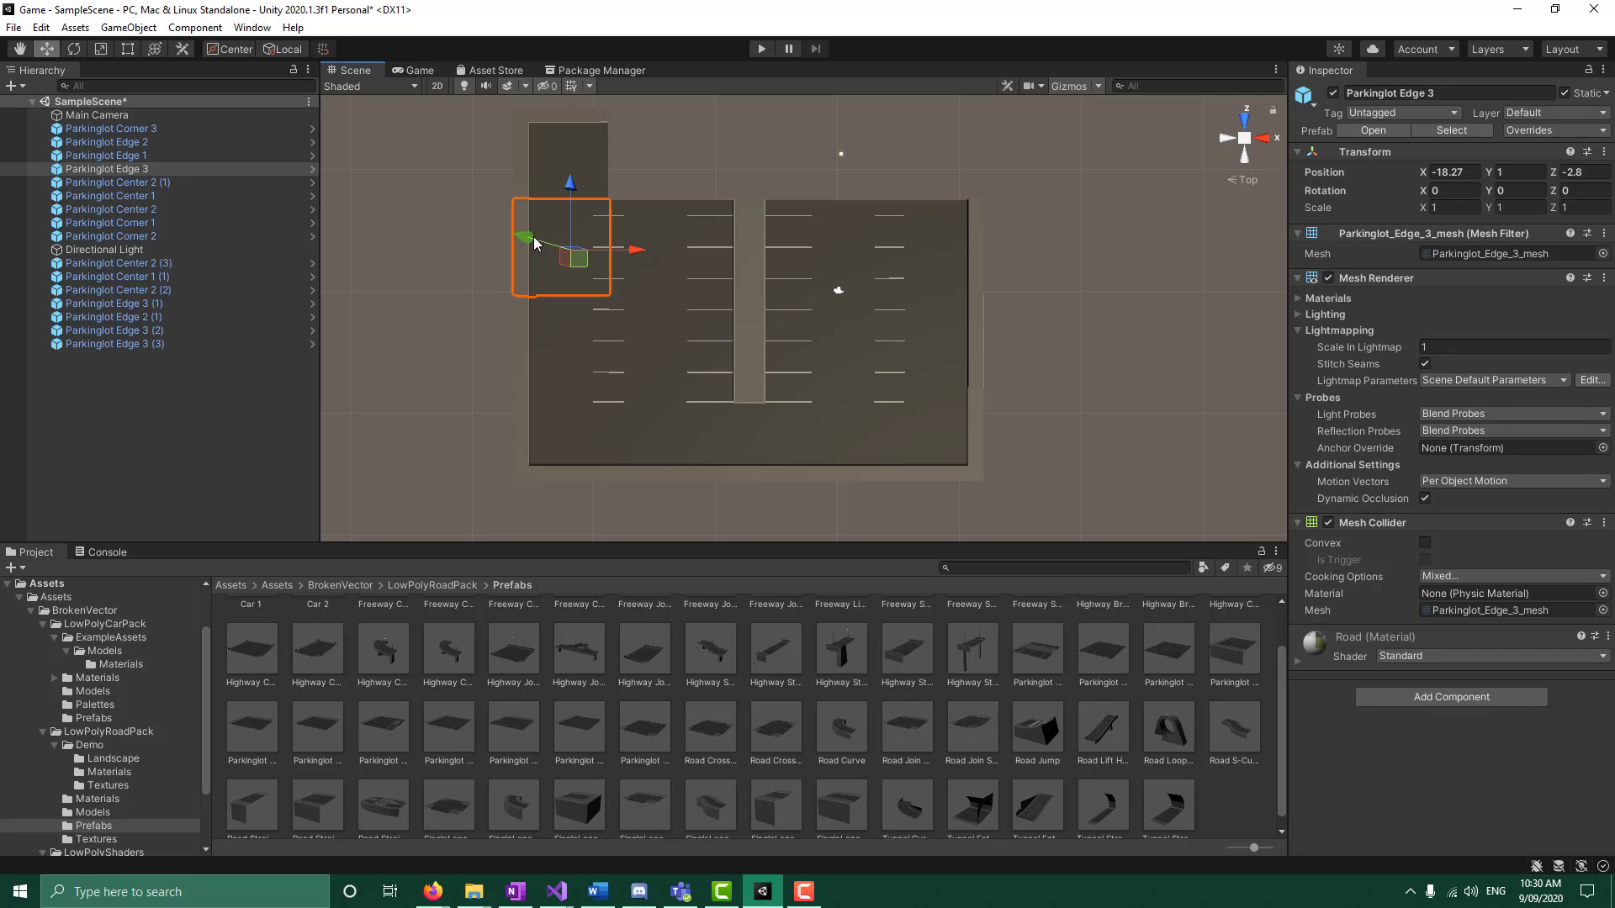
left_click(594, 150)
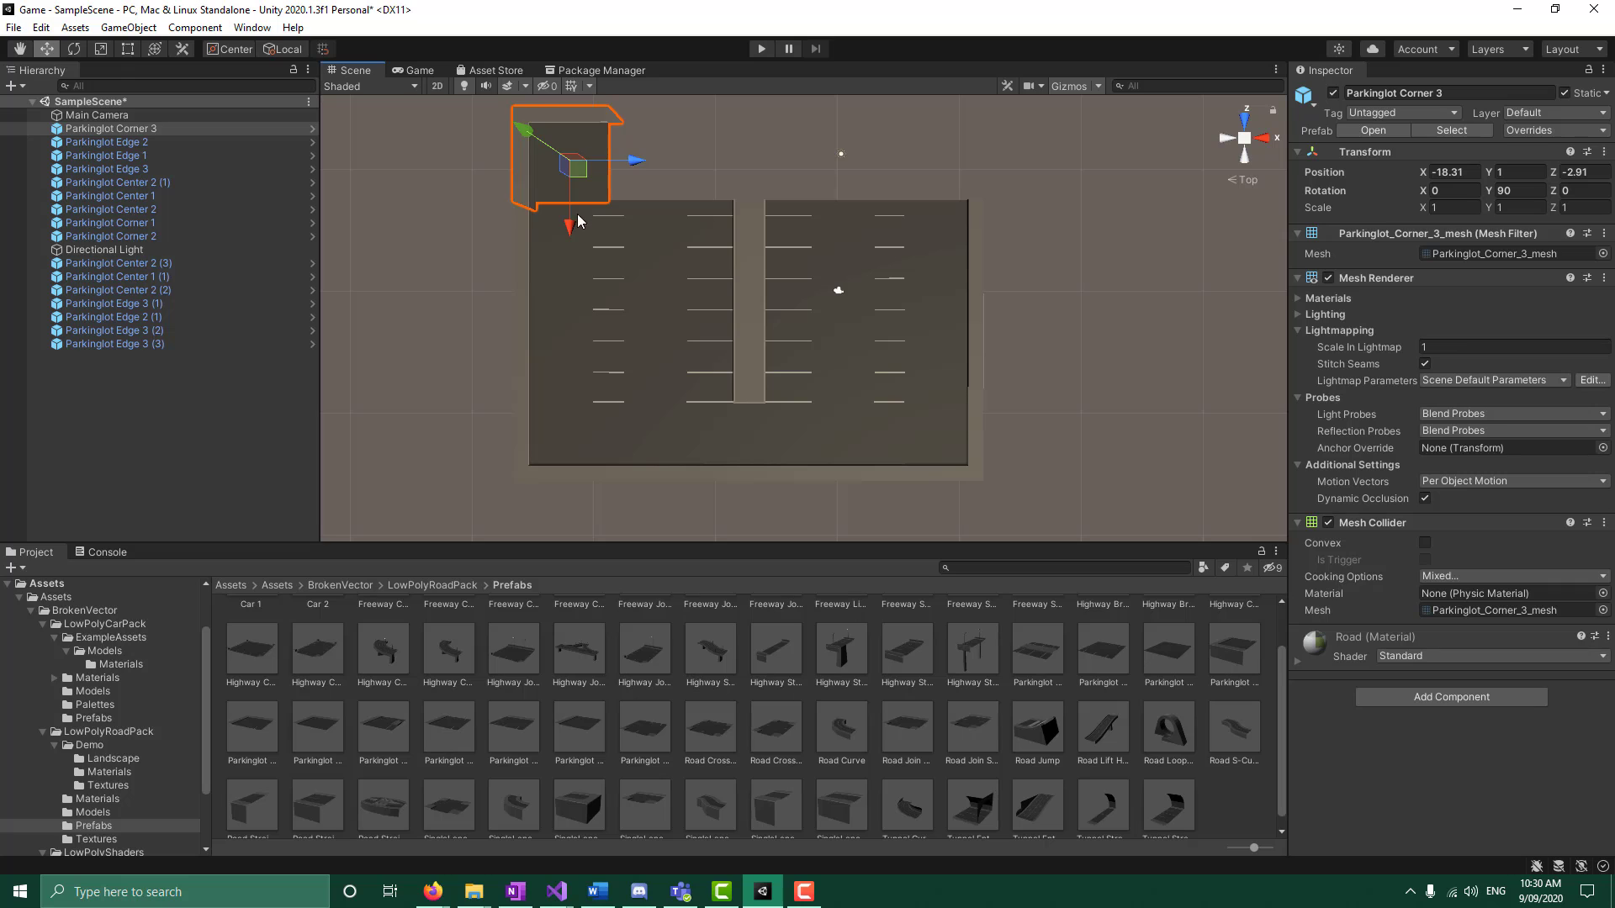
left_click(580, 242)
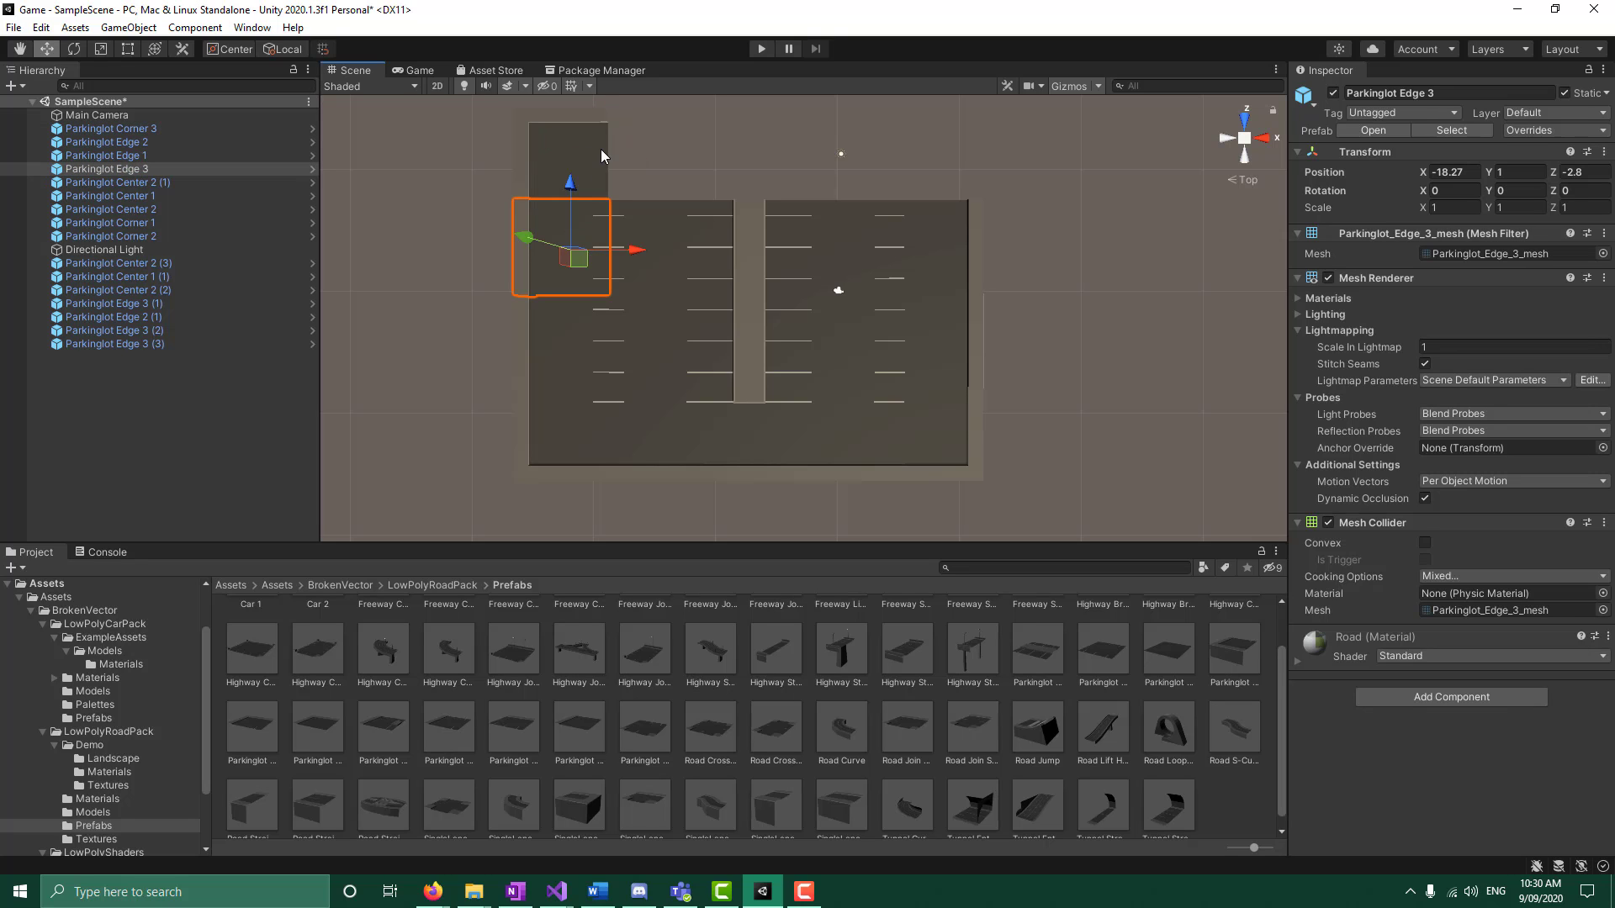
left_click(602, 197)
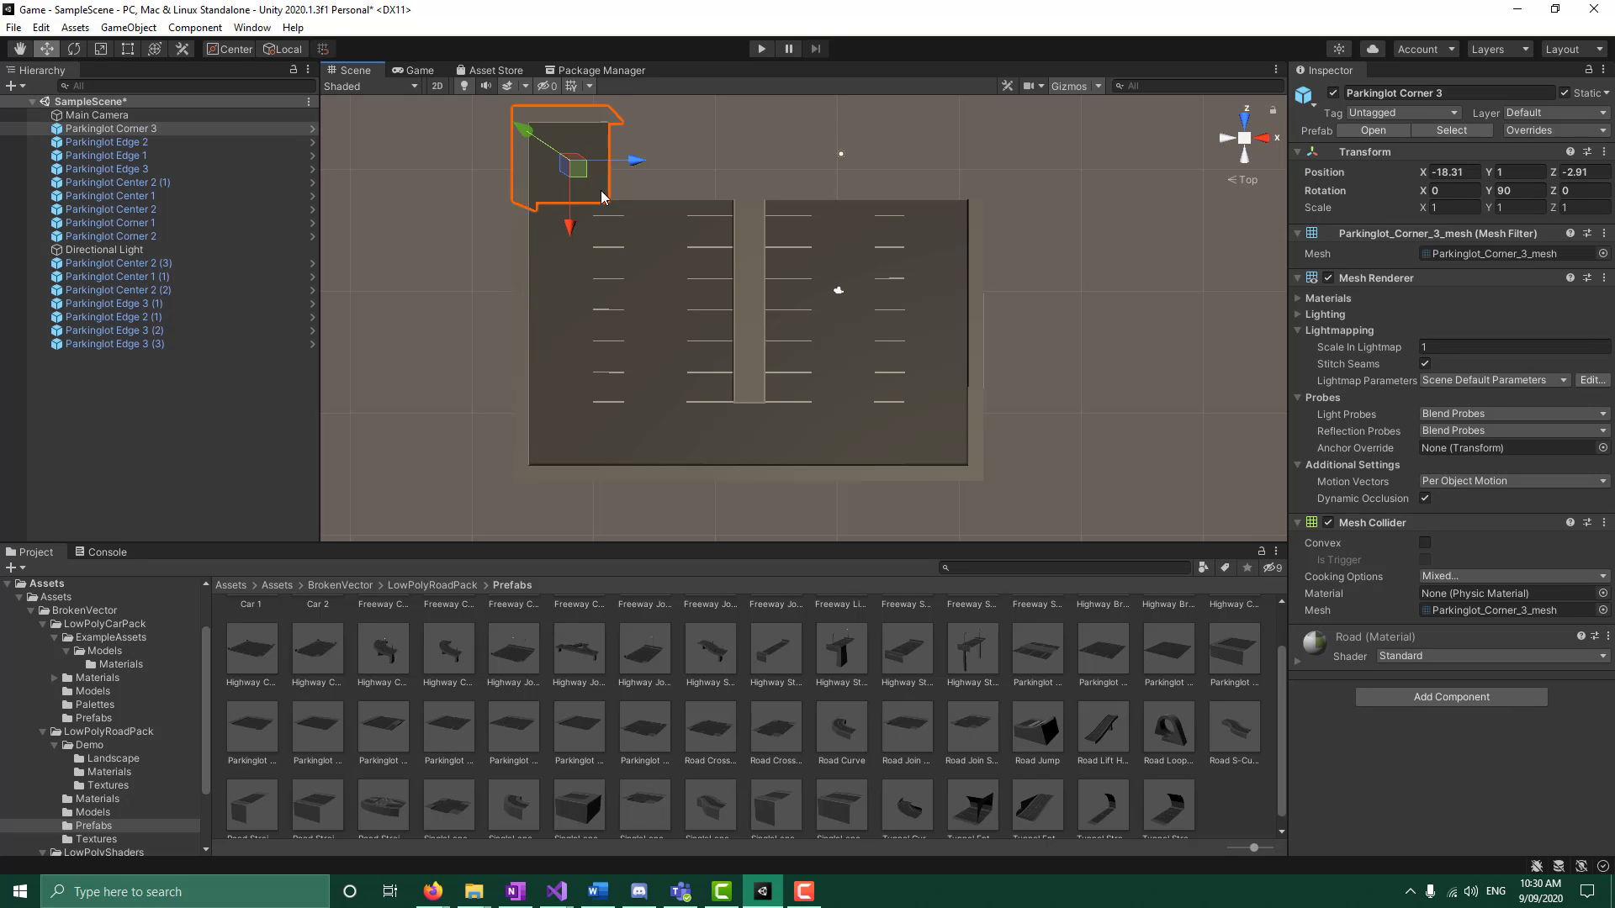
Copy Parkinglot Edge 3's X position of -18.27 to Parkinglot Corner 3 so the two pieces line up
left_click(587, 246)
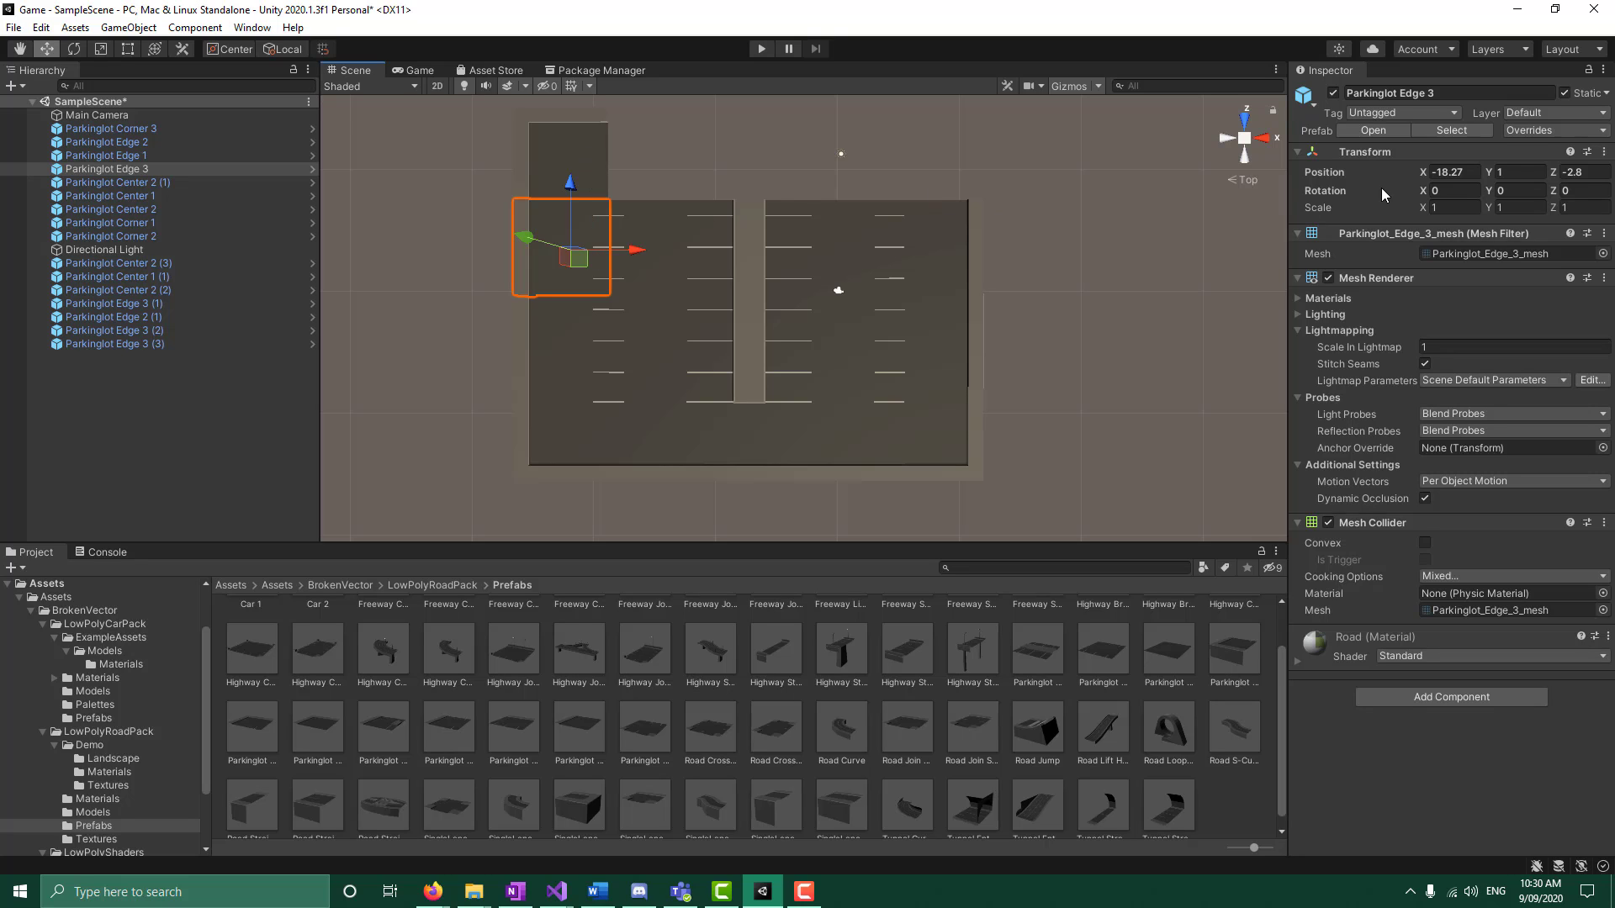
left_click(1461, 172)
right_click(1453, 171)
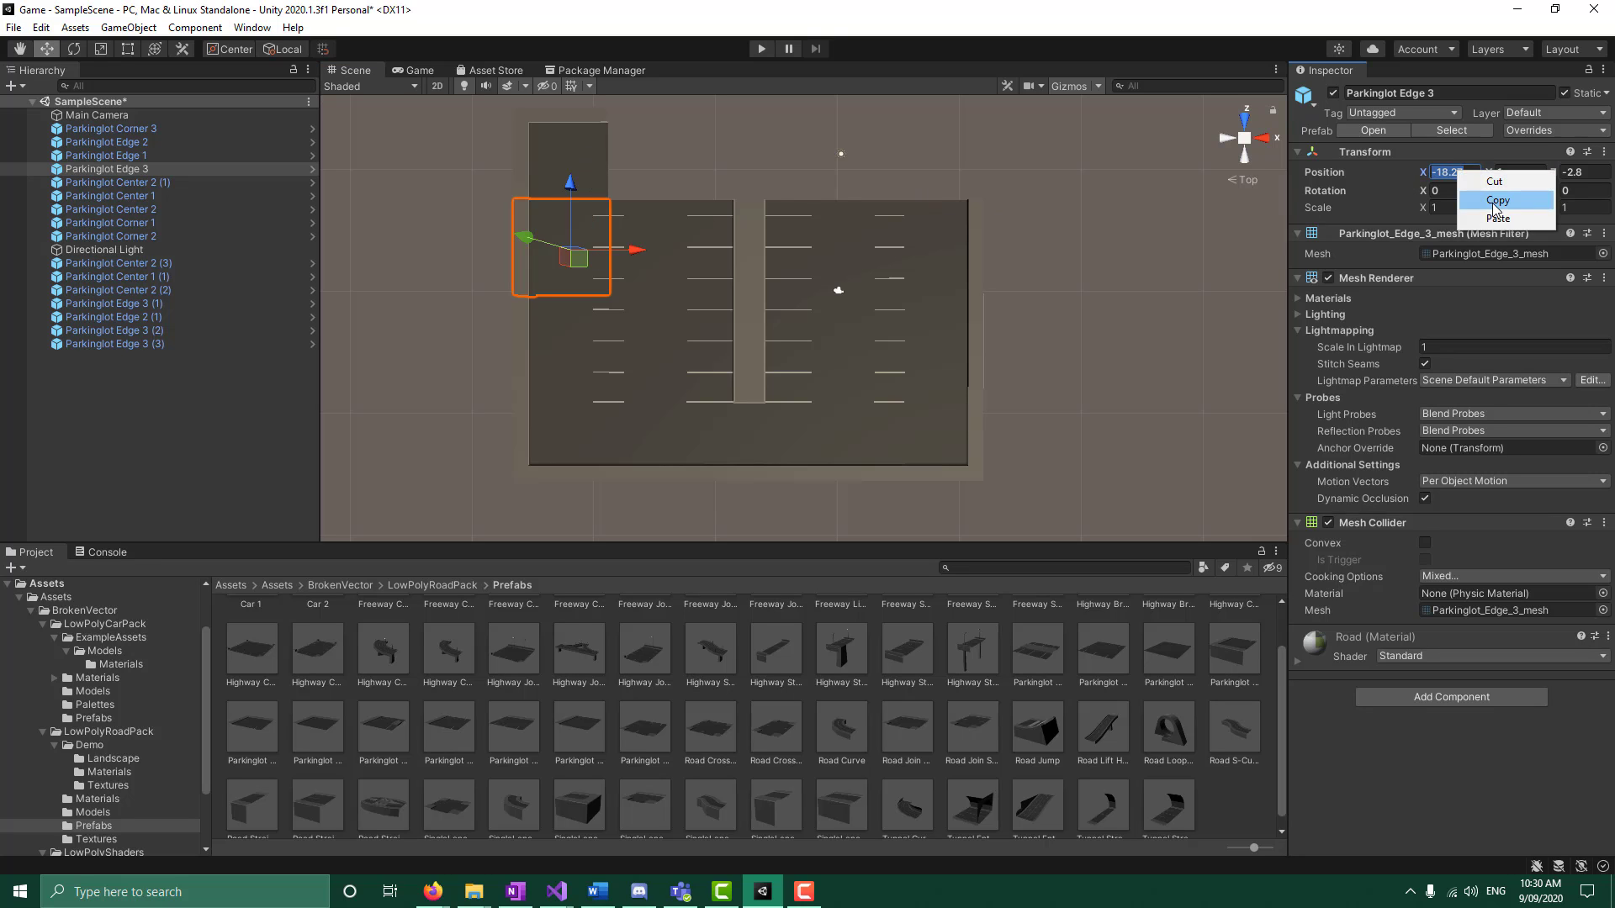
left_click(1497, 201)
left_click(581, 327)
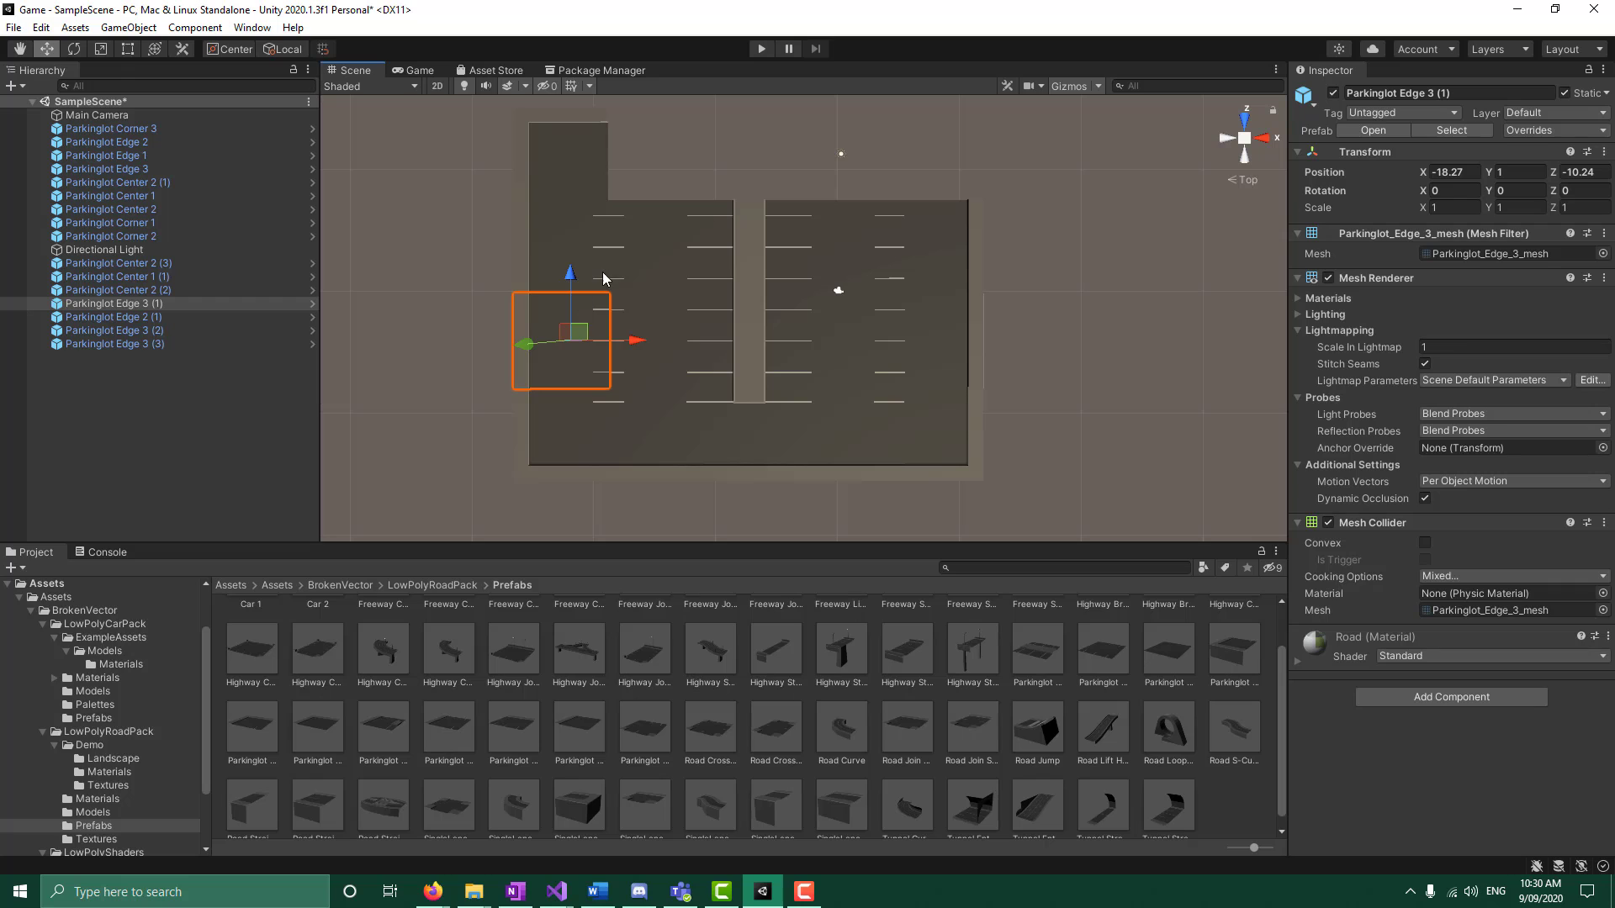
left_click(577, 442)
left_click_drag(601, 348, 600, 177)
left_click(601, 176)
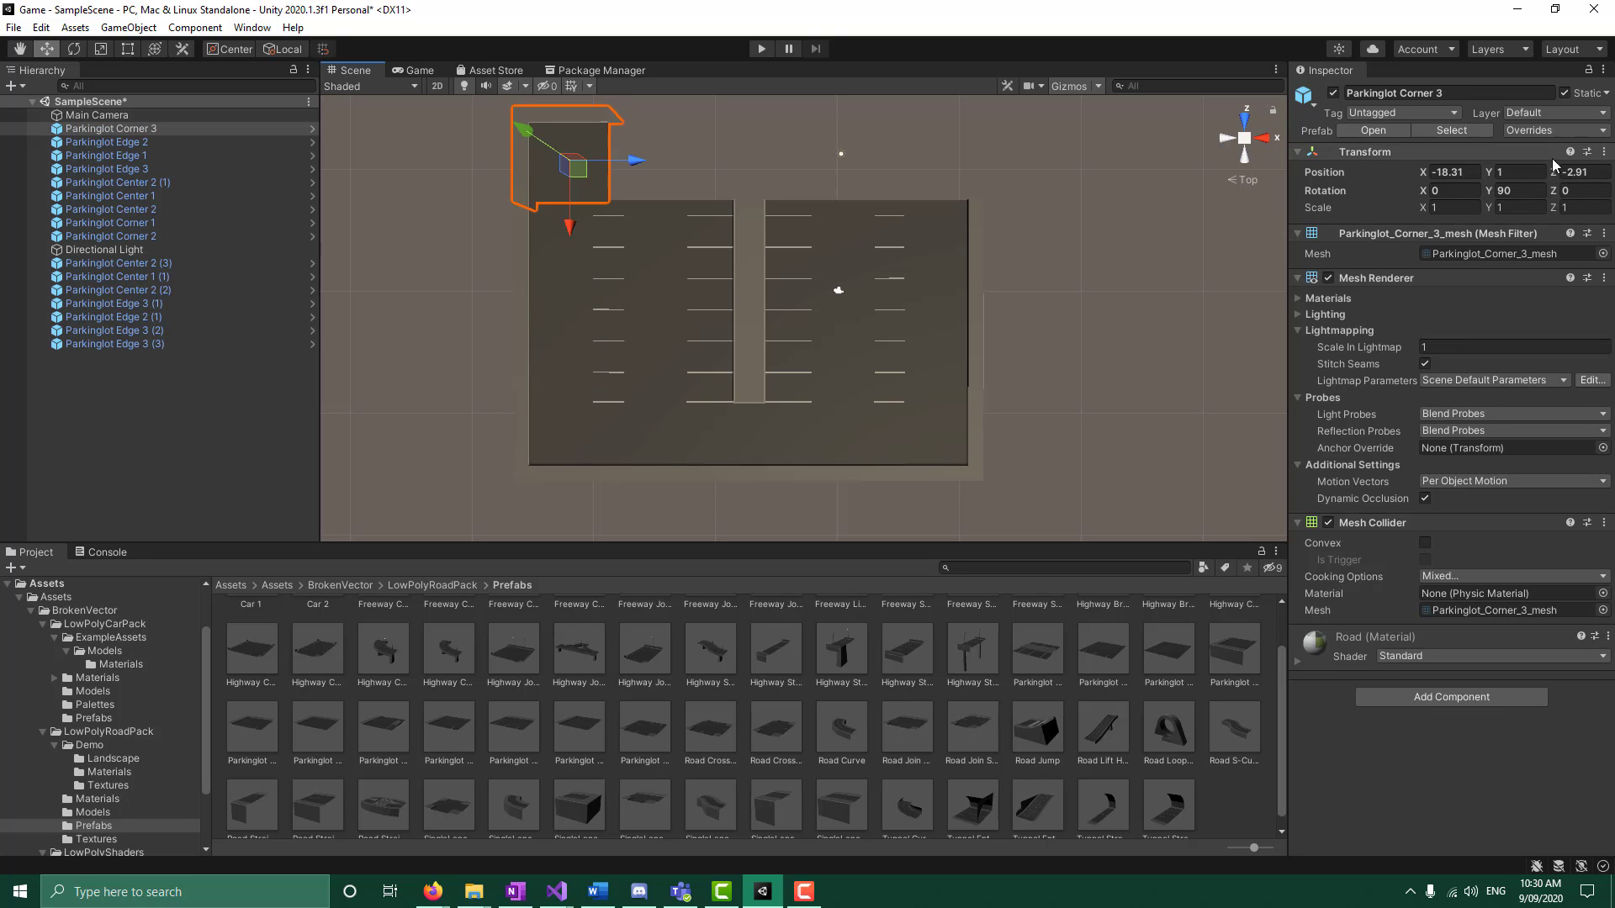
left_click(1472, 172)
right_click(1476, 171)
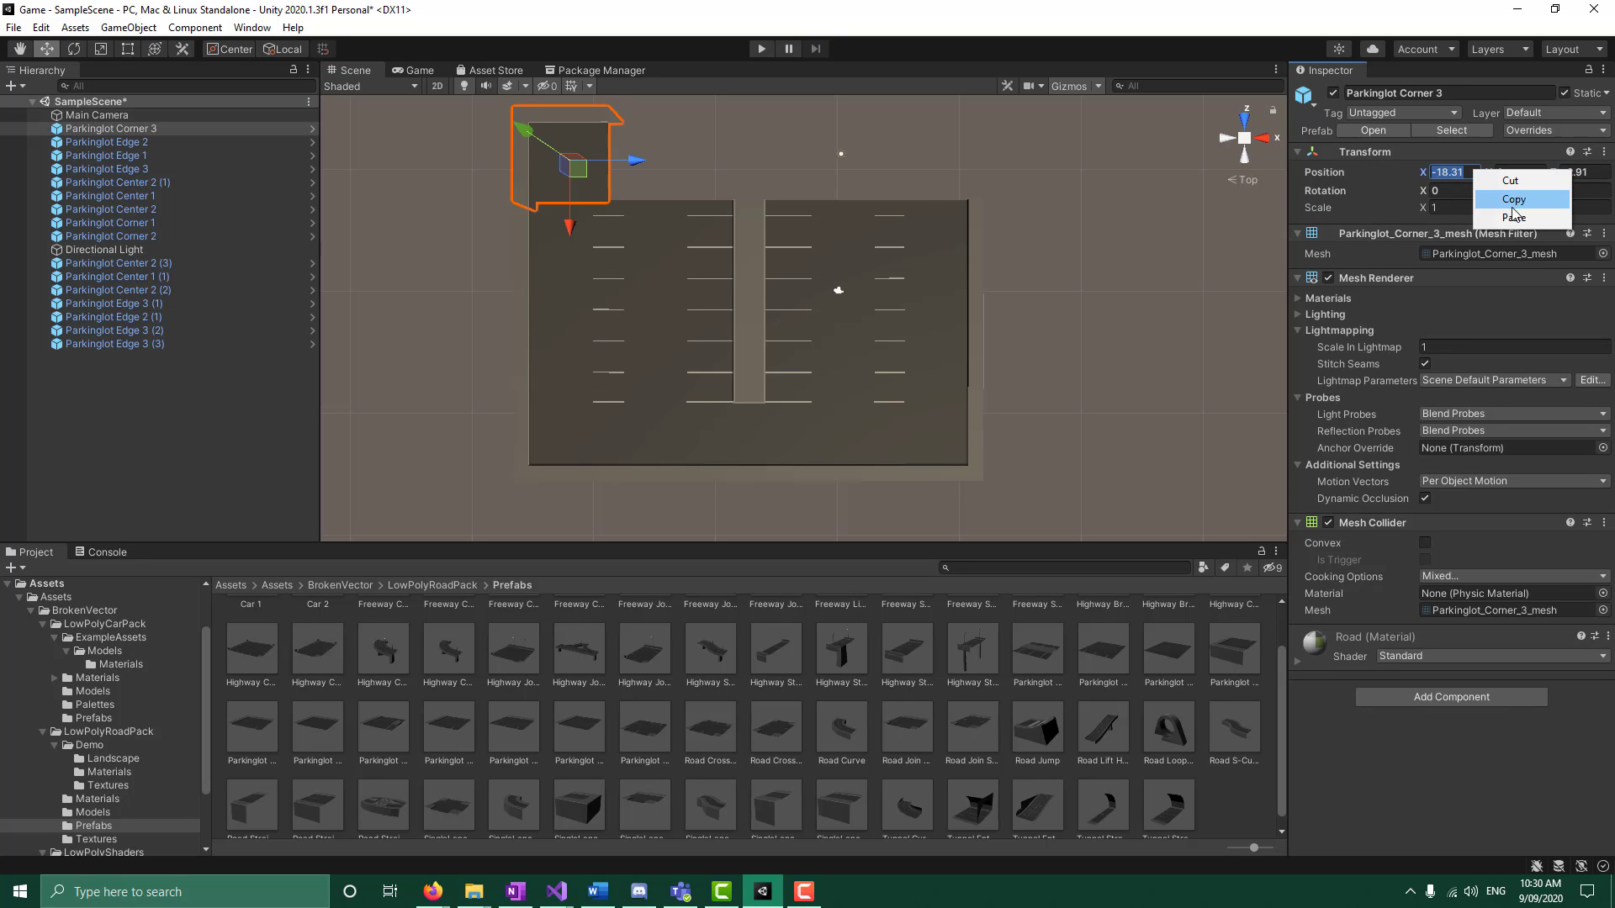
left_click(1514, 215)
left_click(634, 190)
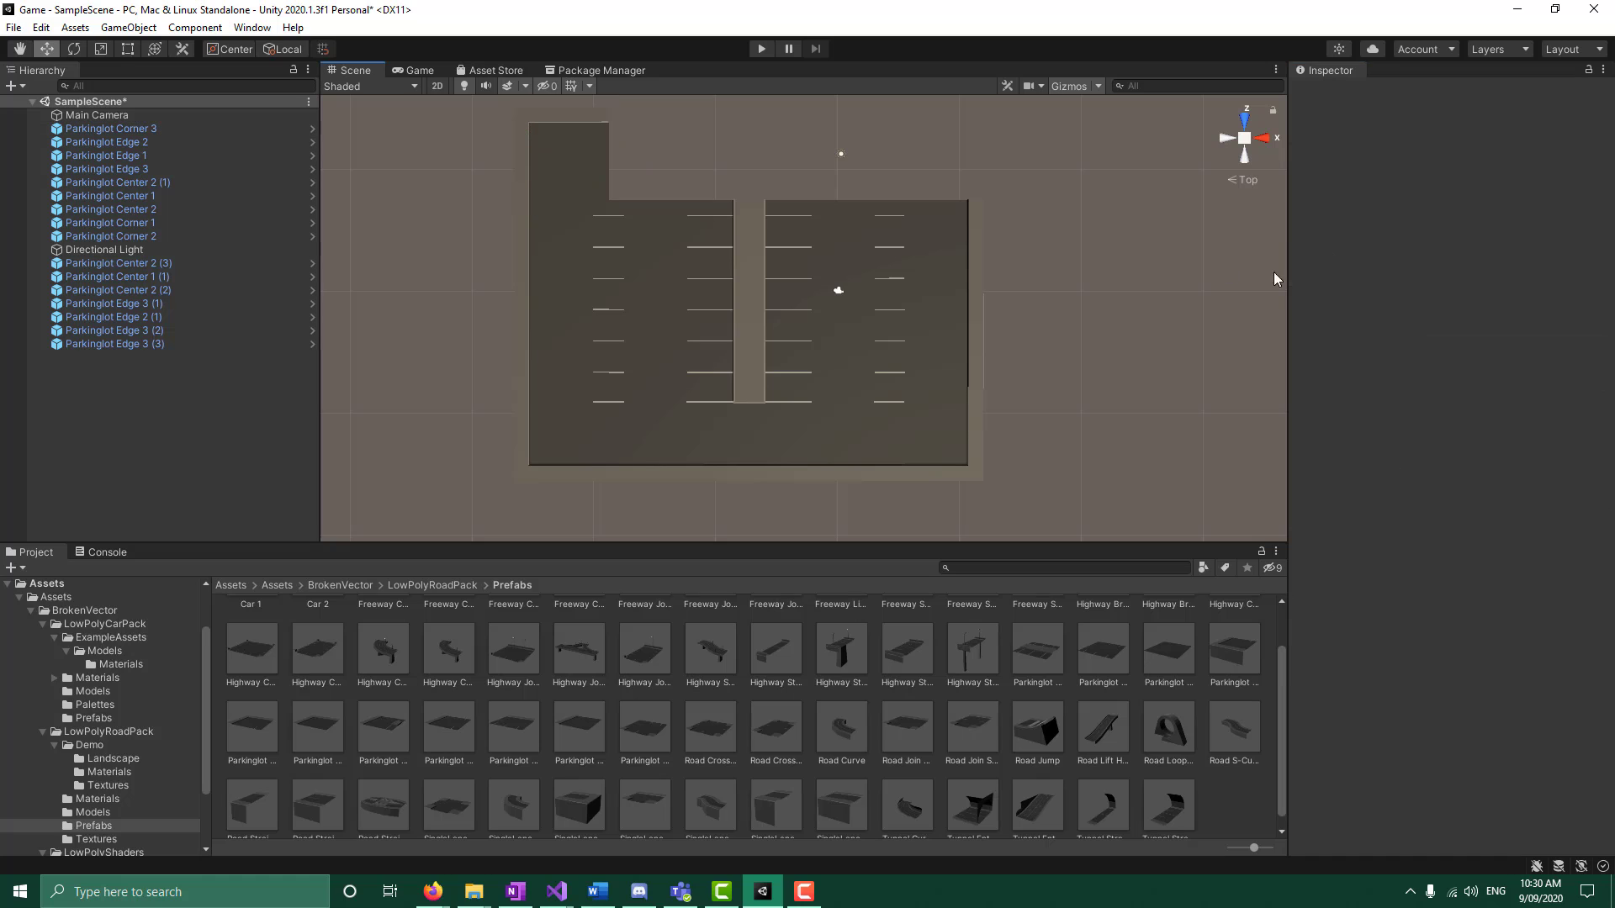
left_click(576, 170)
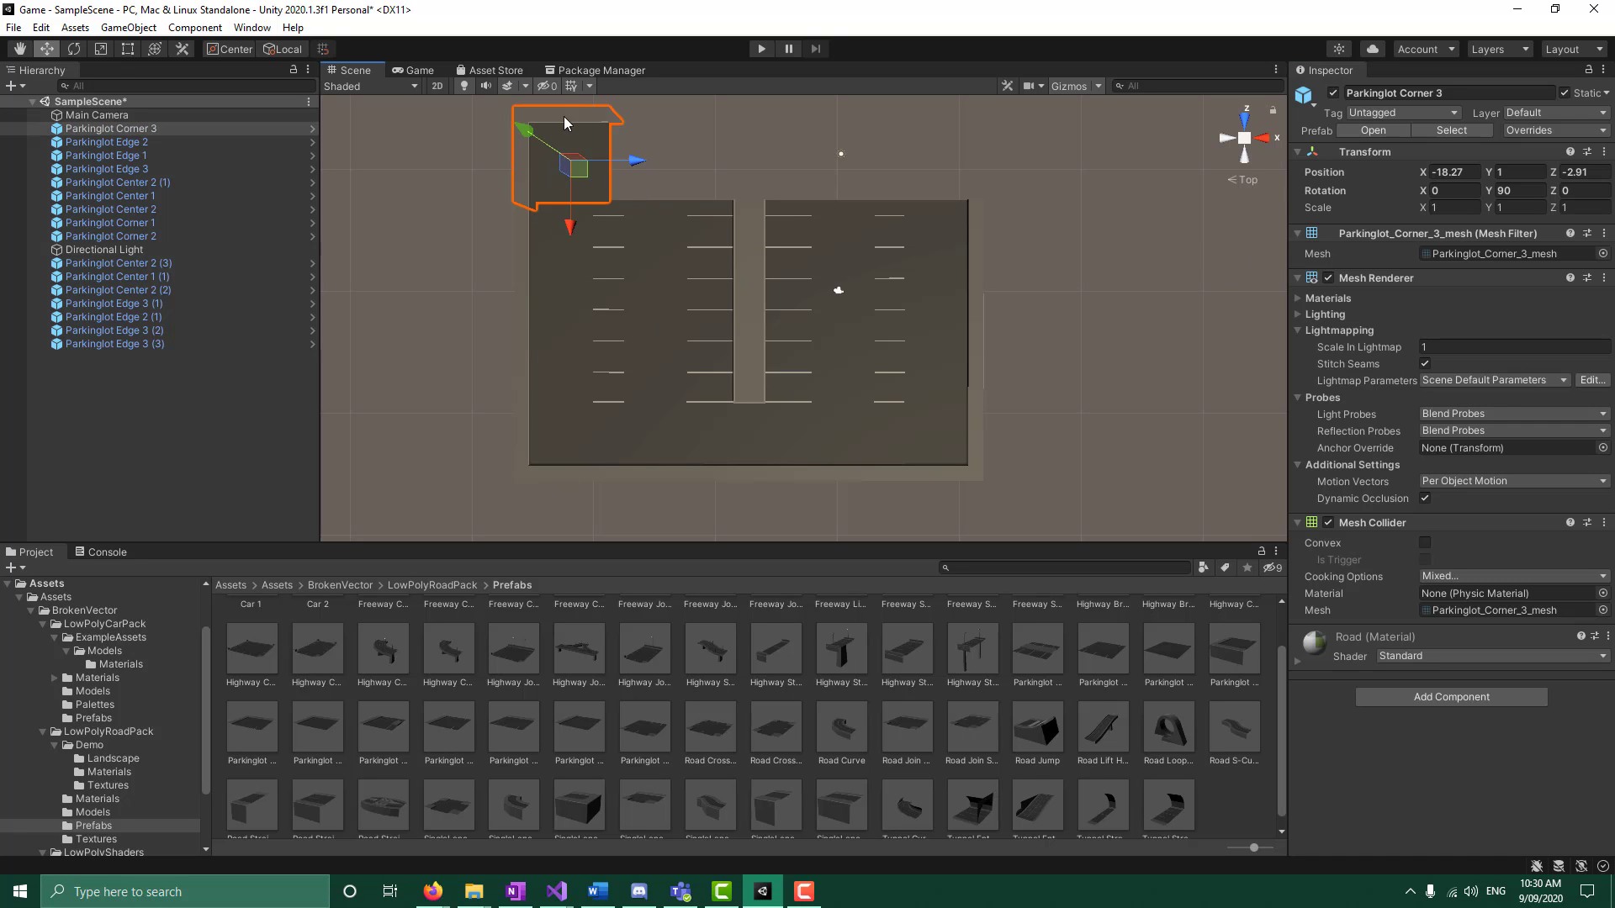
left_click(762, 161)
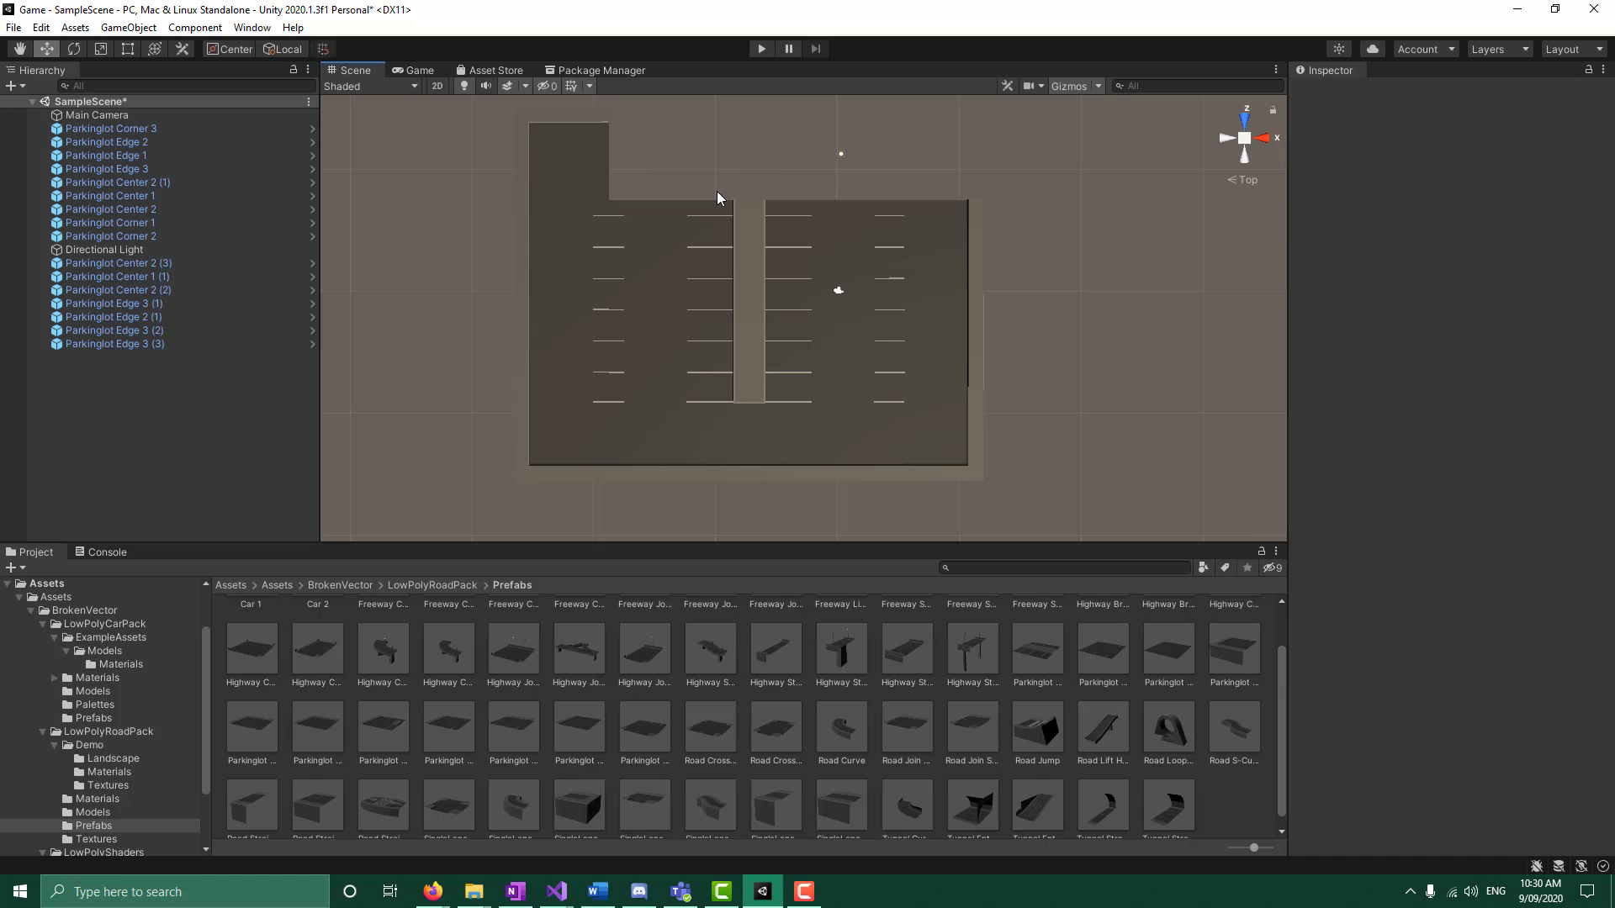
Place the Parkinglot Entrance prefab at Y 1 and move it above the lot's central strip, at about X -2.33 and Z 4.87
left_click(647, 229)
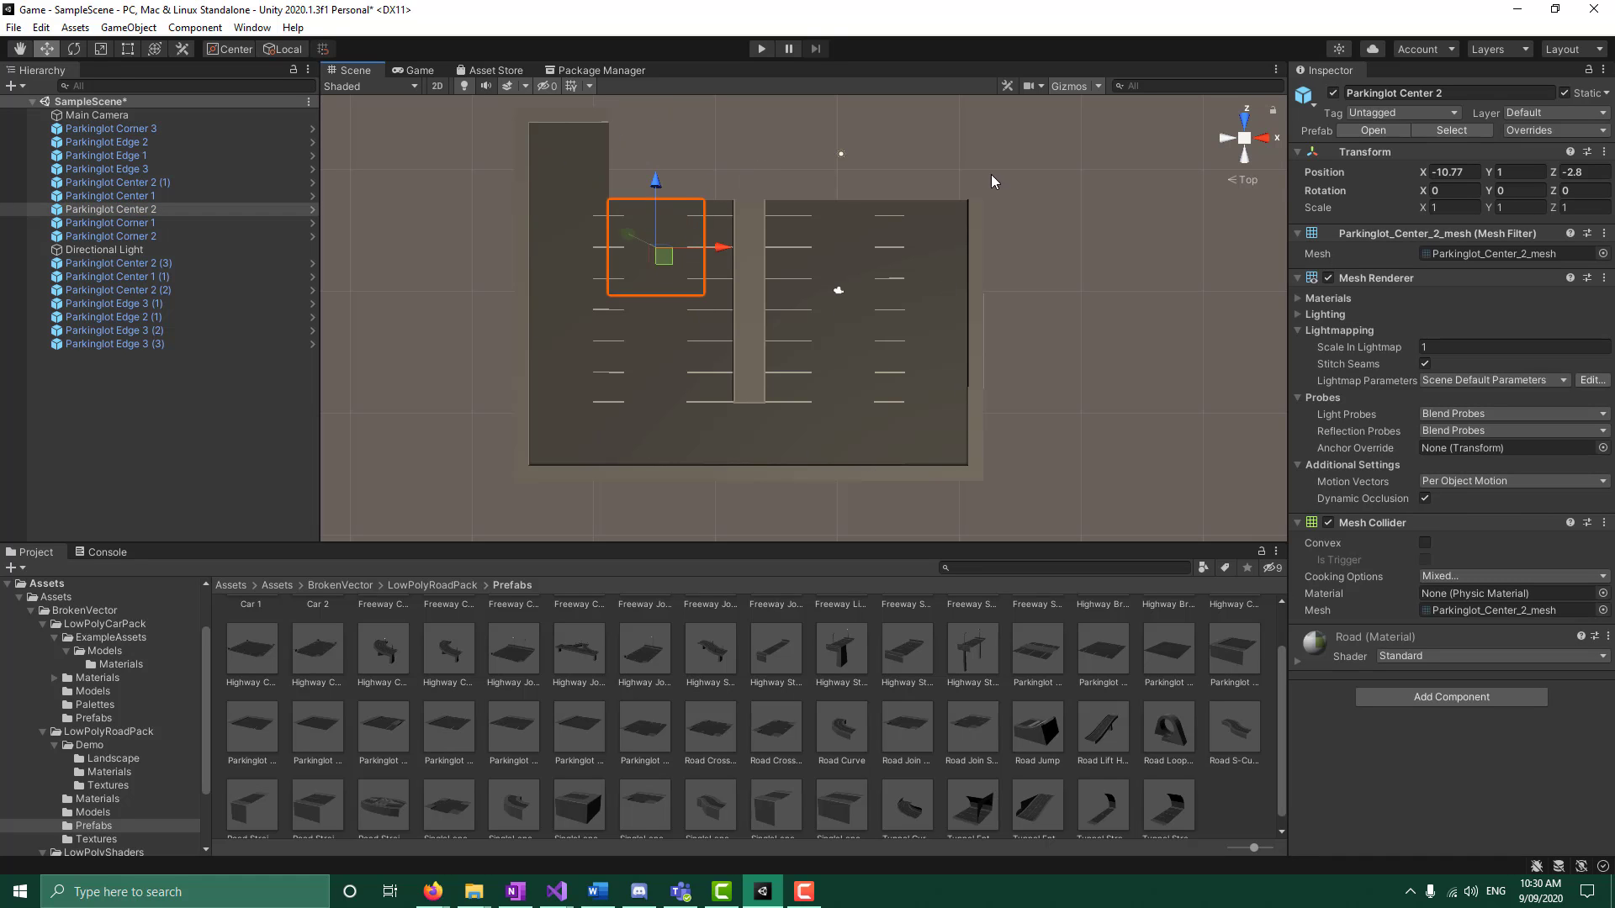
left_click(685, 441)
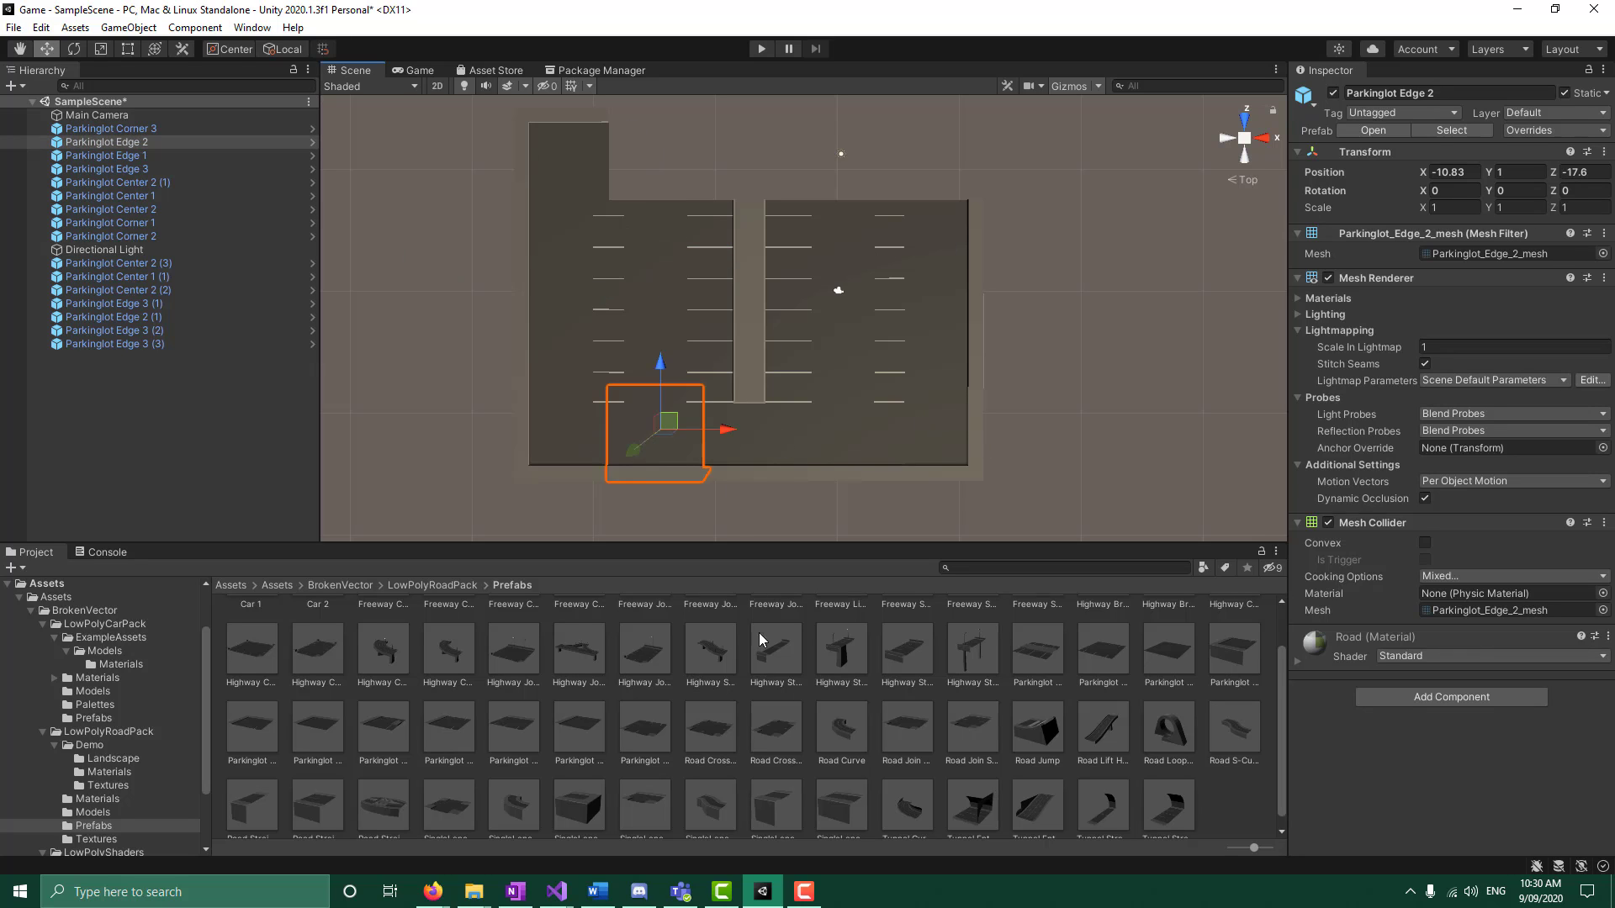
left_click(649, 736)
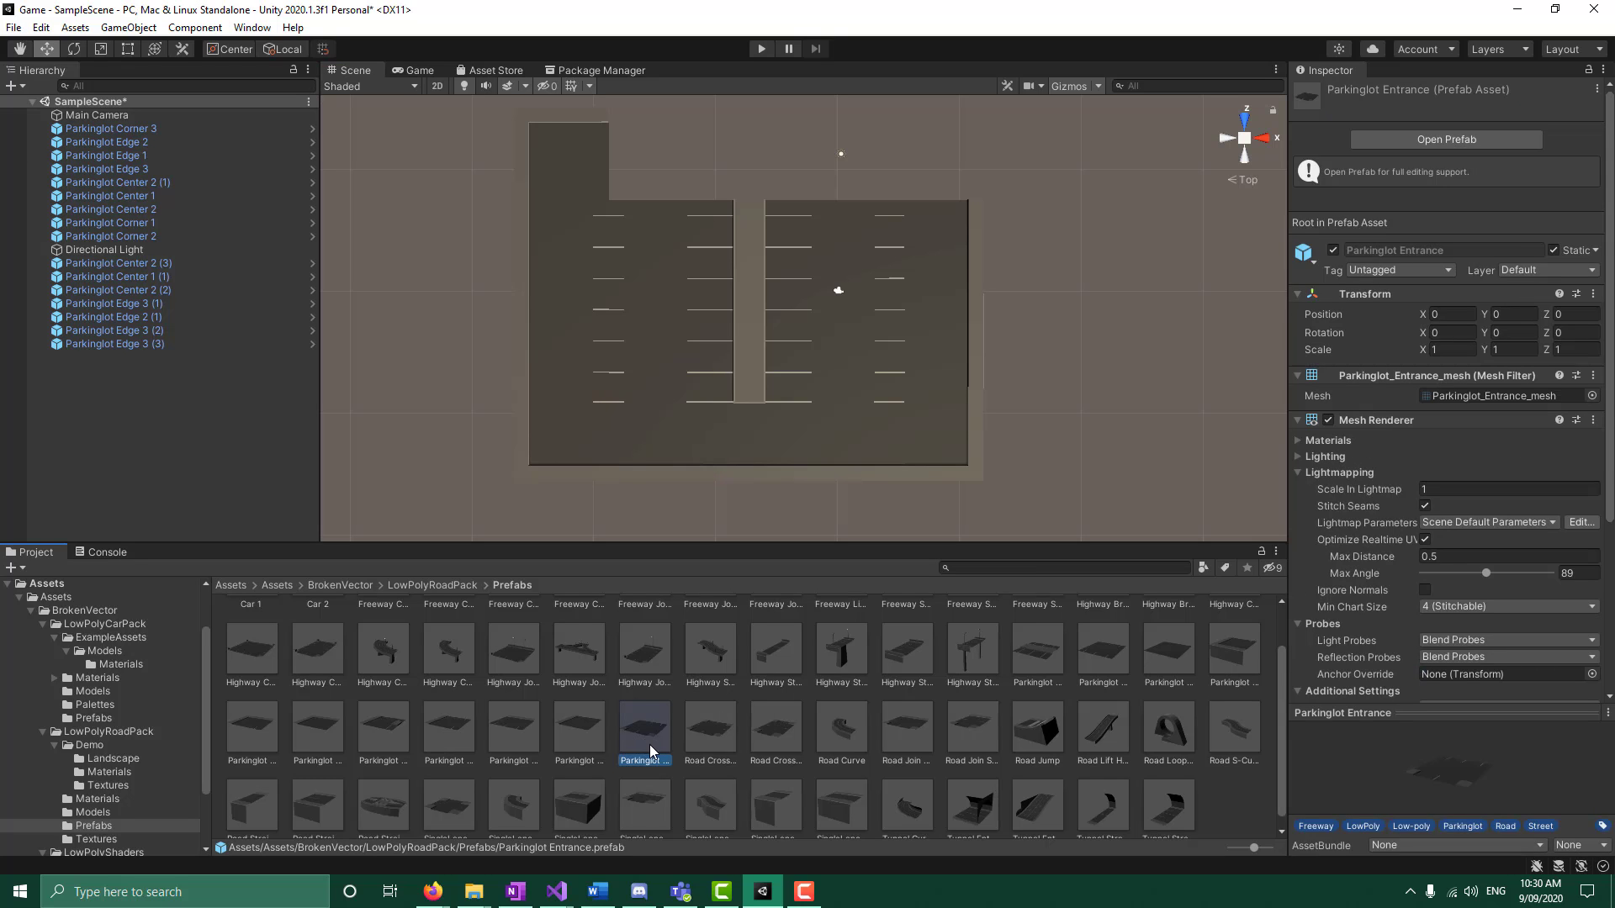
left_click_drag(649, 741, 1151, 154)
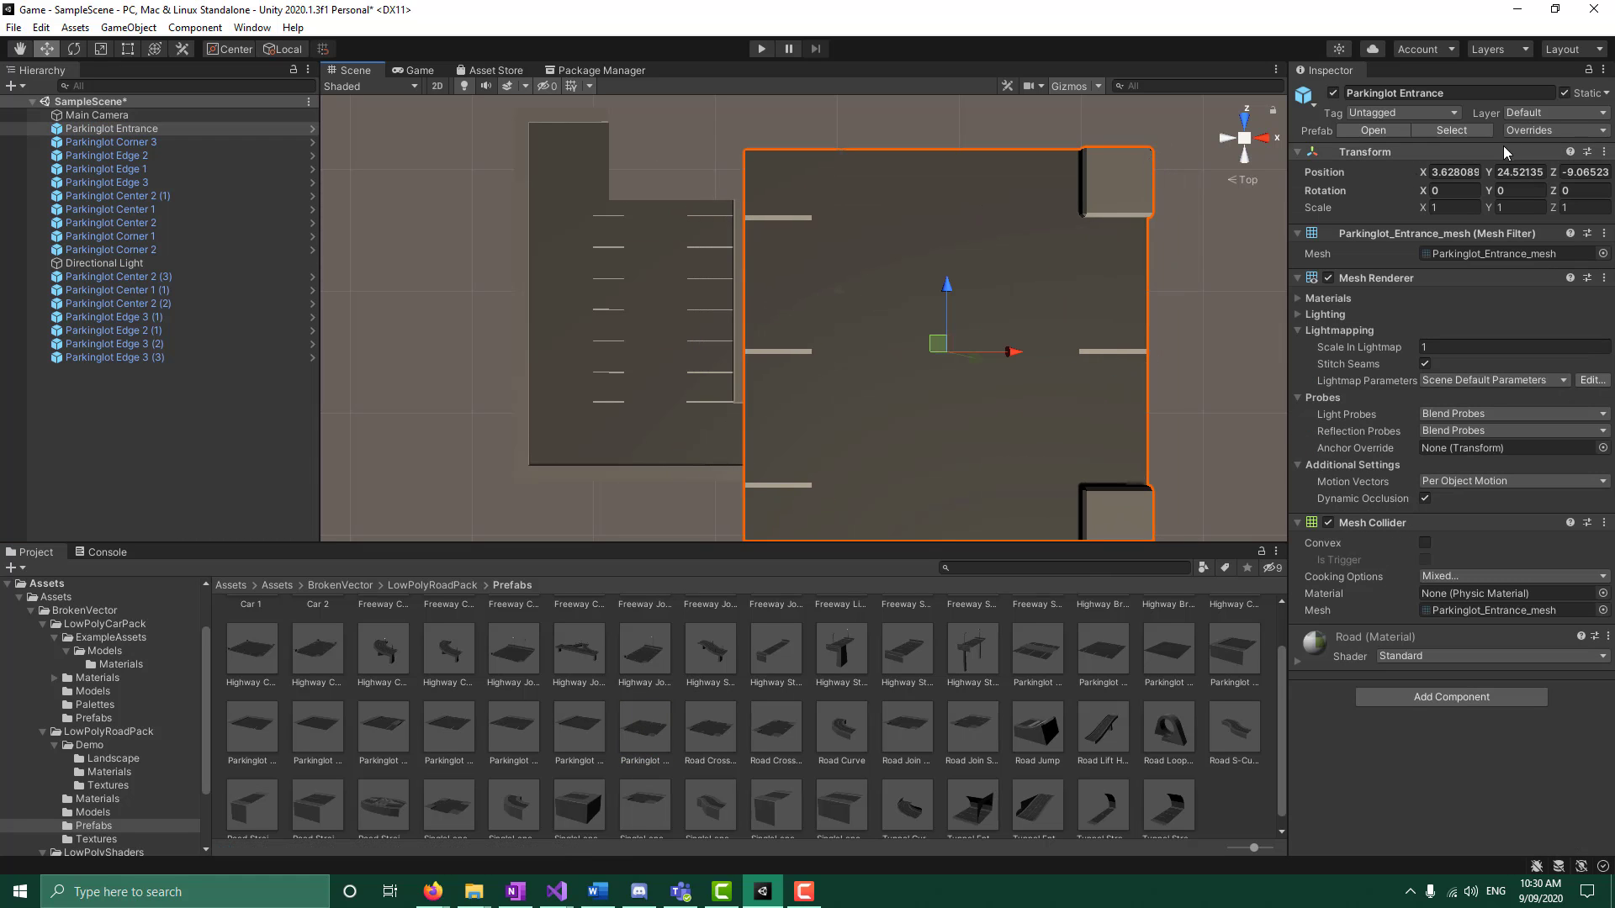
left_click(1513, 171)
type("1")
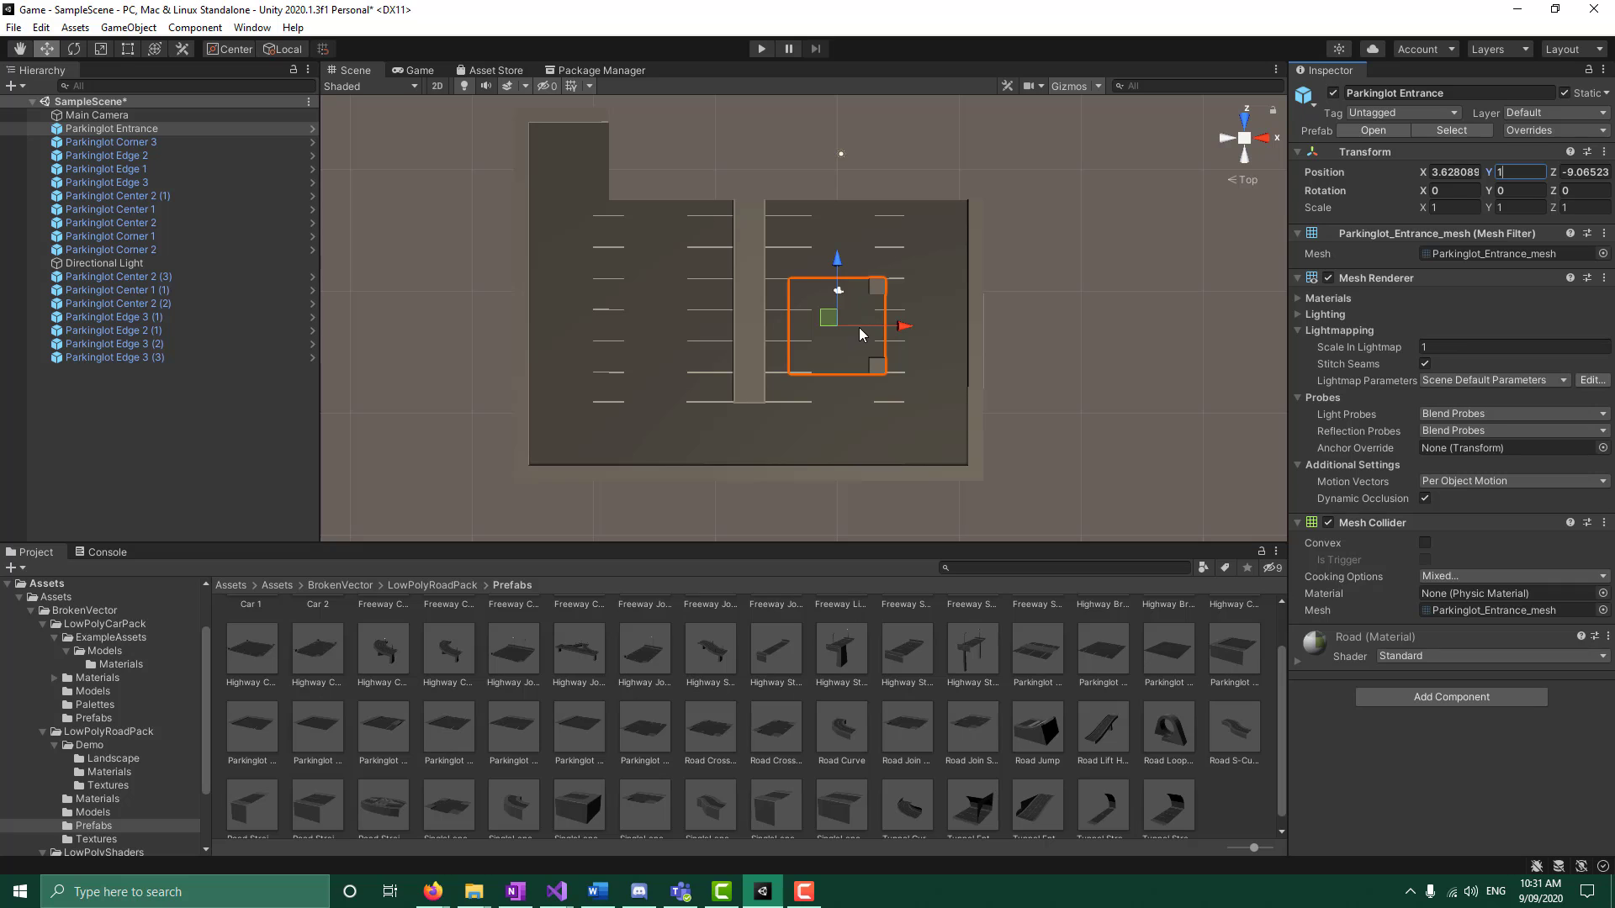
left_click_drag(837, 258, 834, 86)
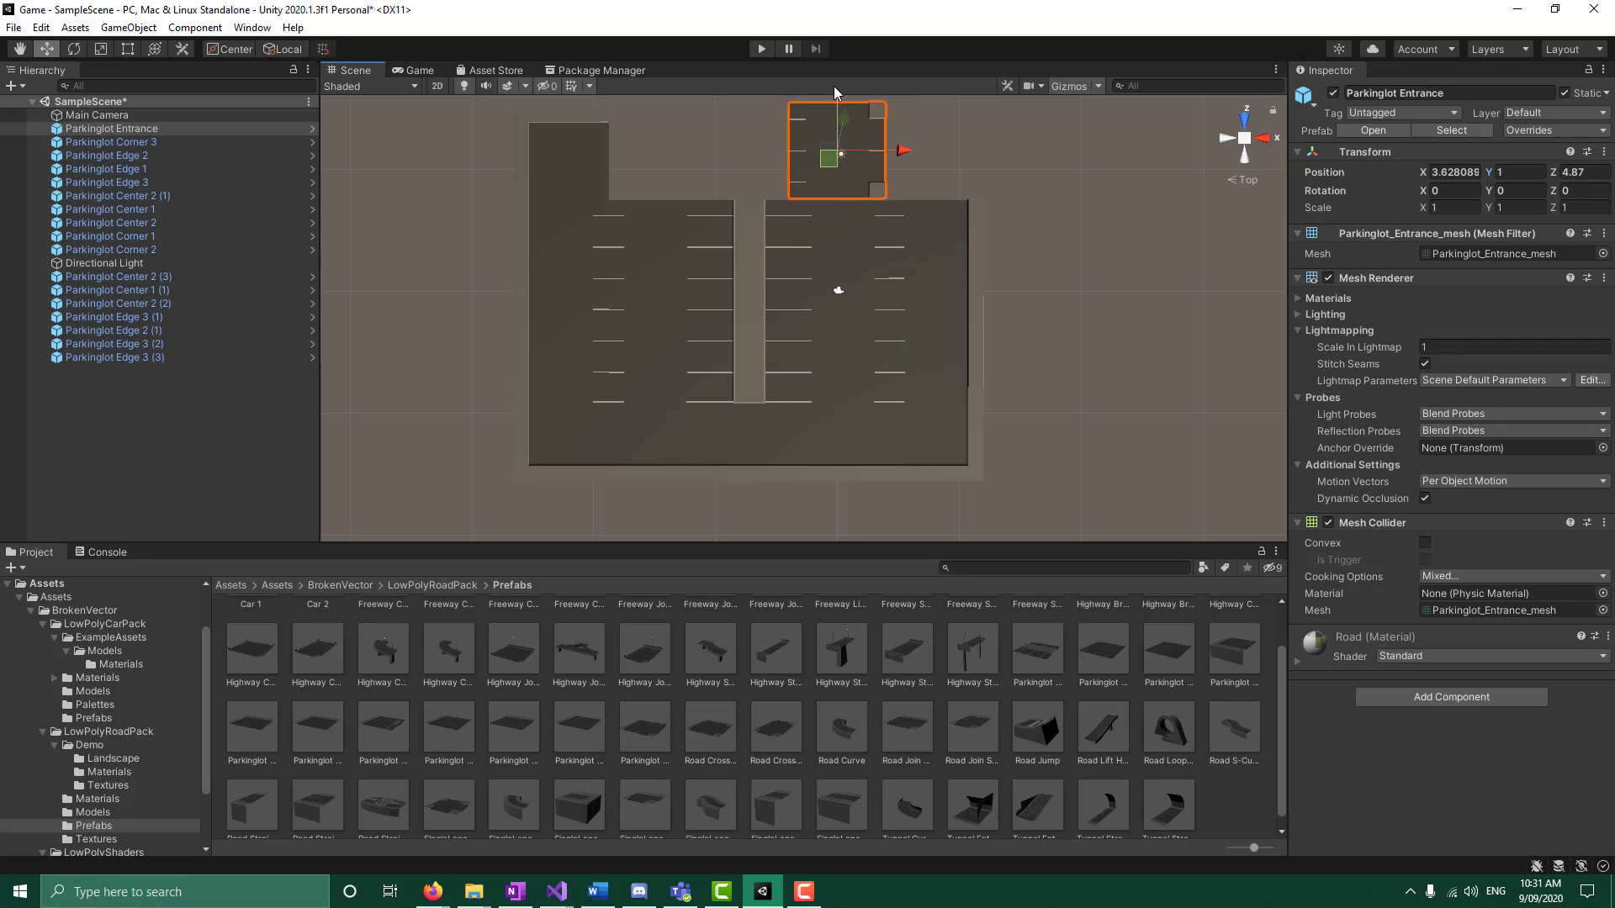
left_click_drag(907, 150, 831, 150)
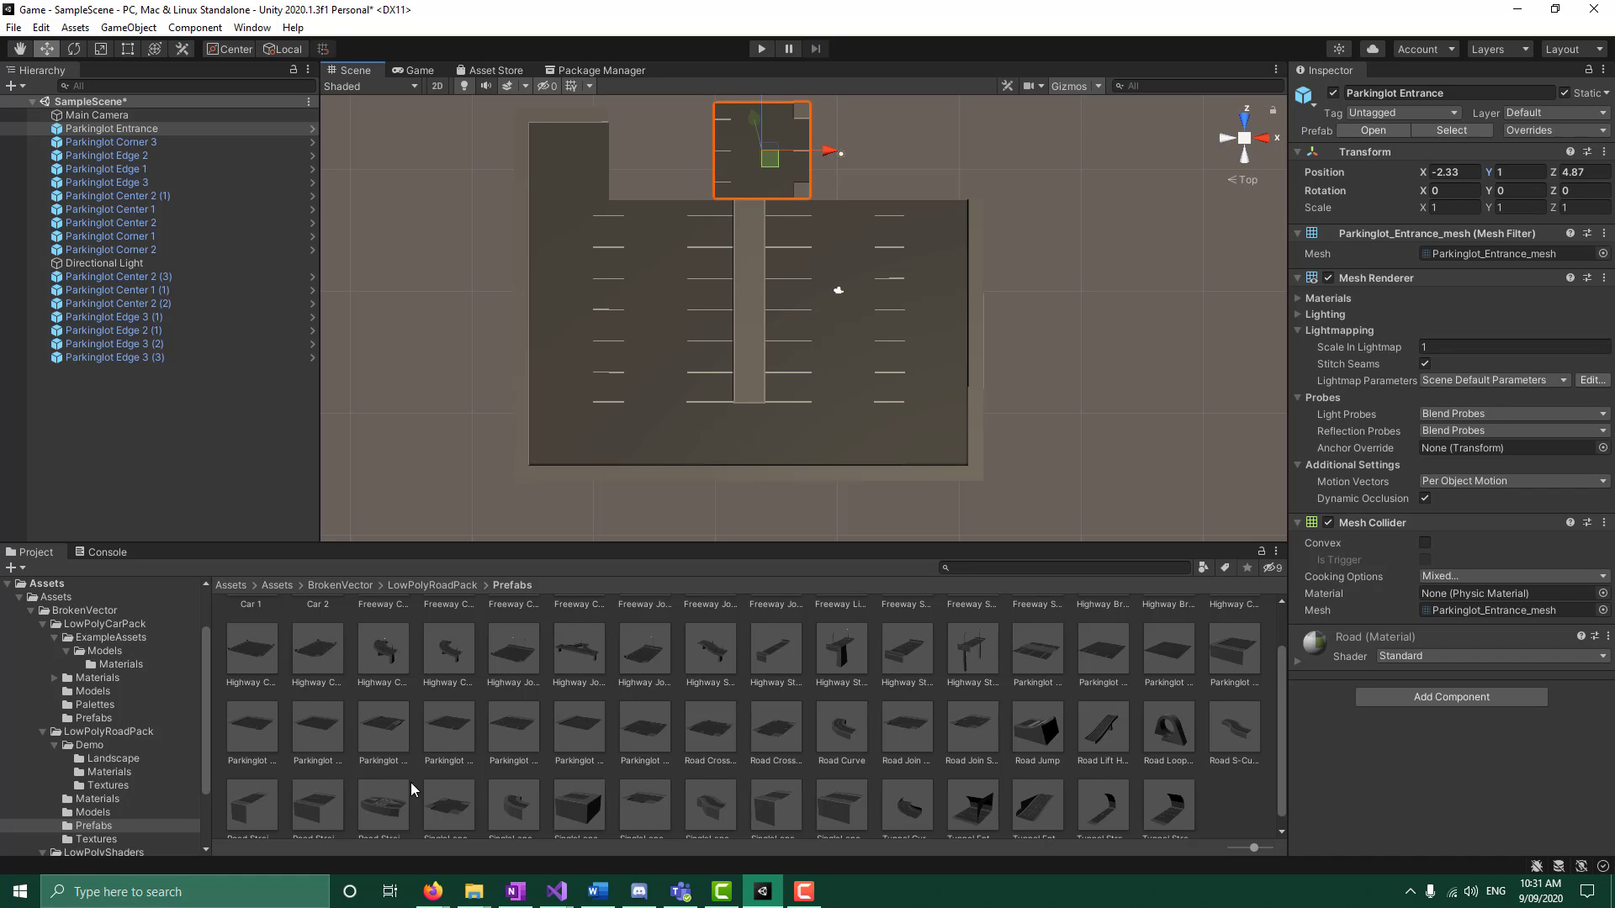
Delete the Parkinglot Entrance piece above the central strip from the scene
left_click(960, 743)
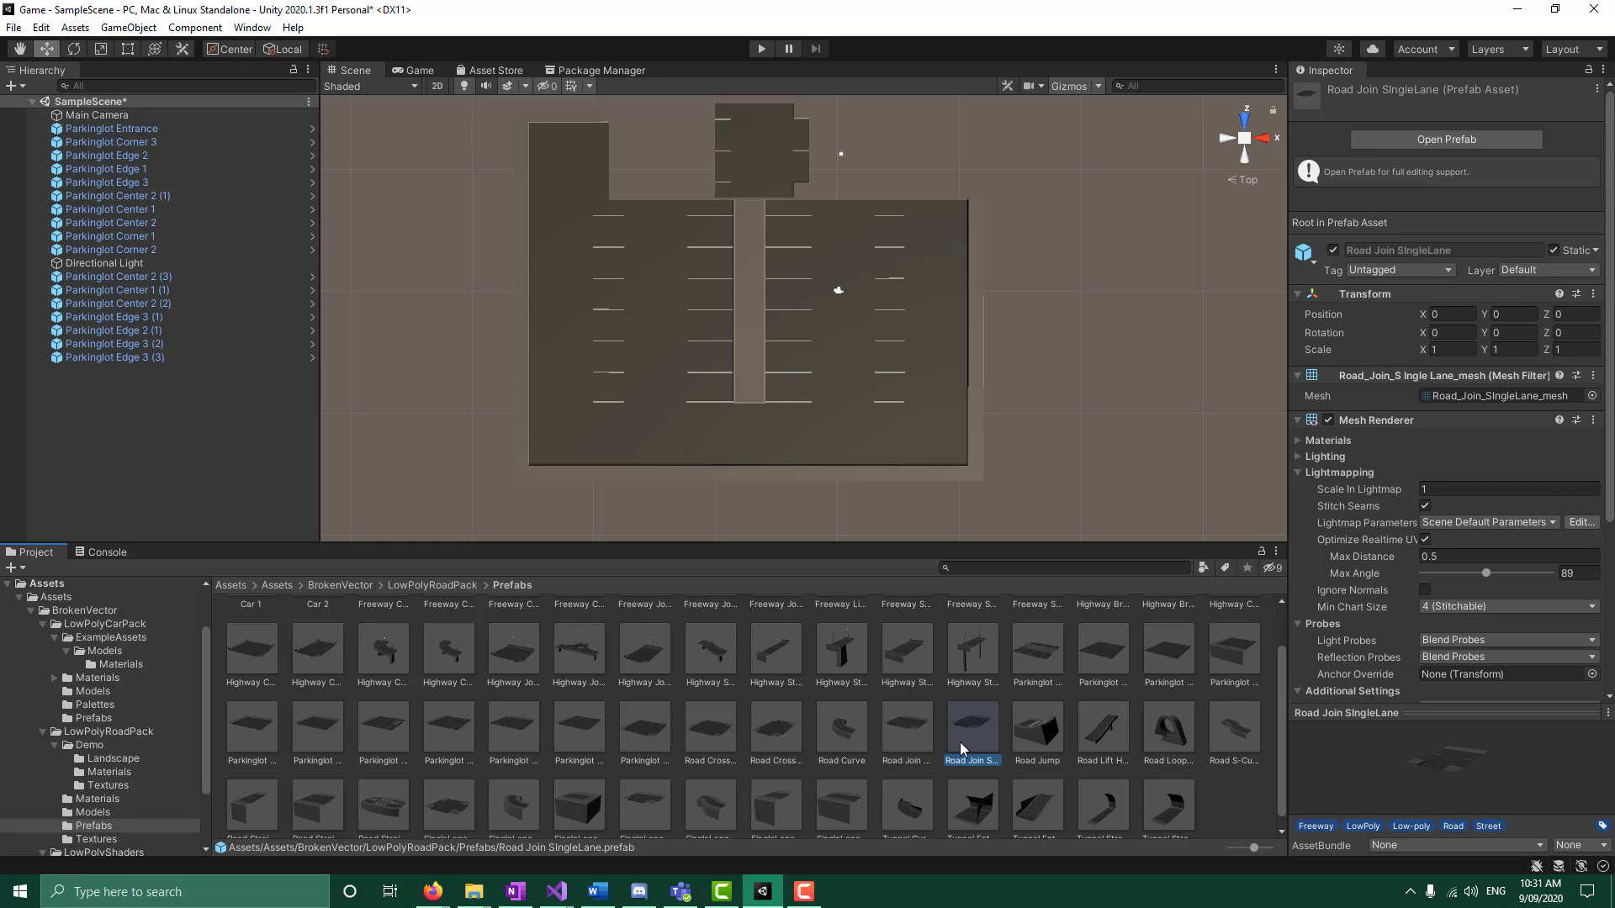
left_click(761, 168)
key("Delete")
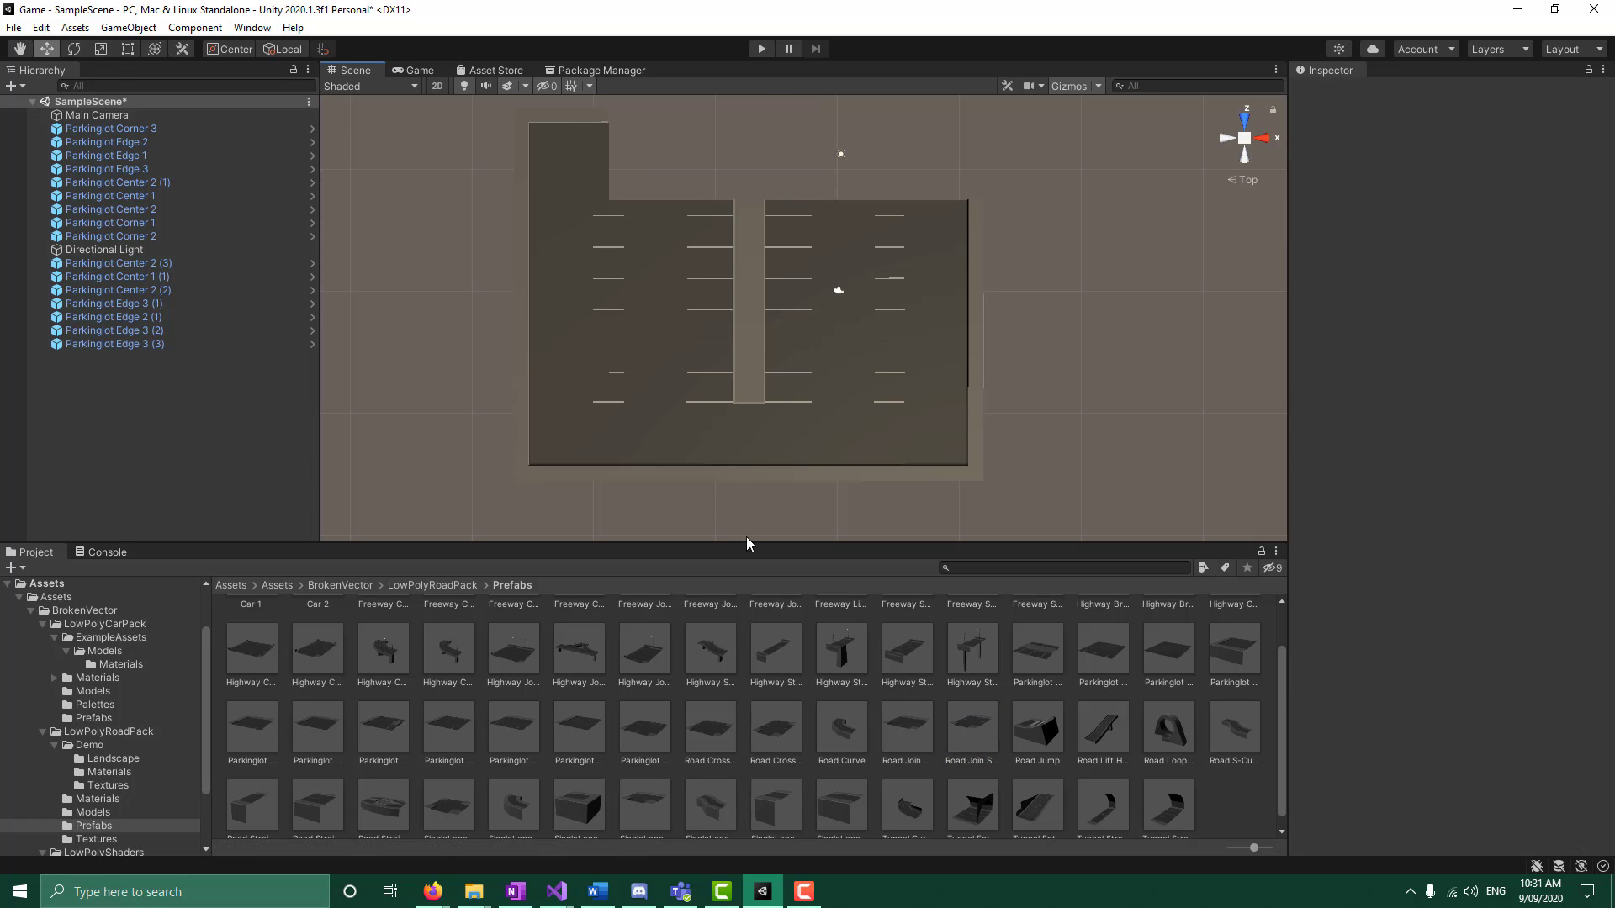
Examine the Parkinglot Entrance, Road Cross, SingleLane Cross and Road Join SingleLane prefabs for a piece that fits the lot's open upper side
left_click(720, 725)
left_click(644, 740)
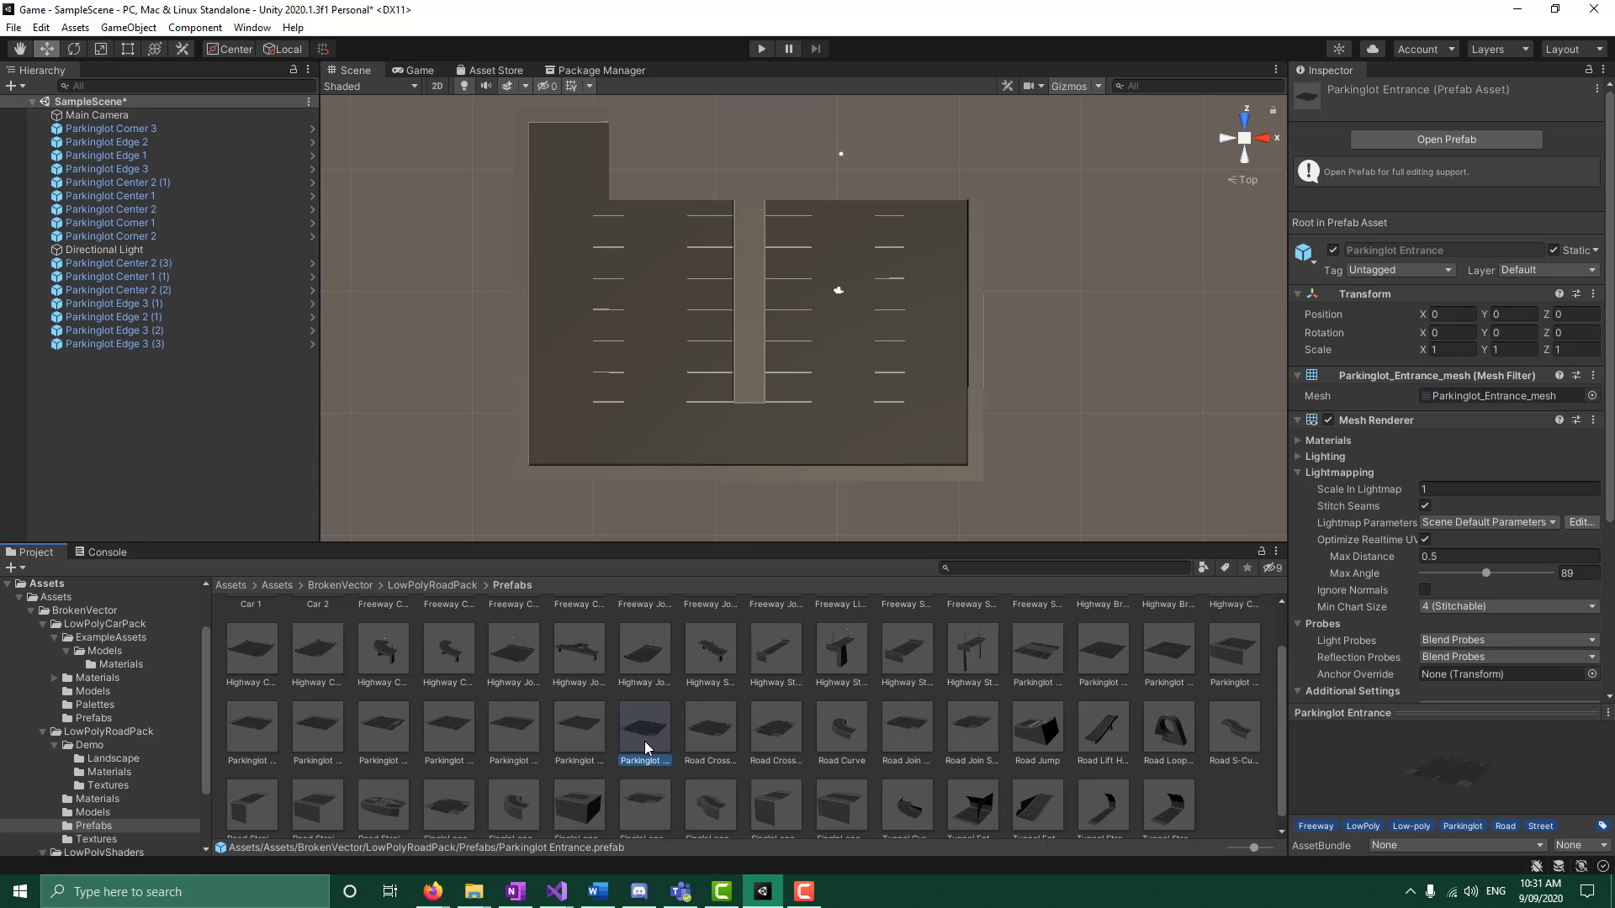
left_click(752, 740)
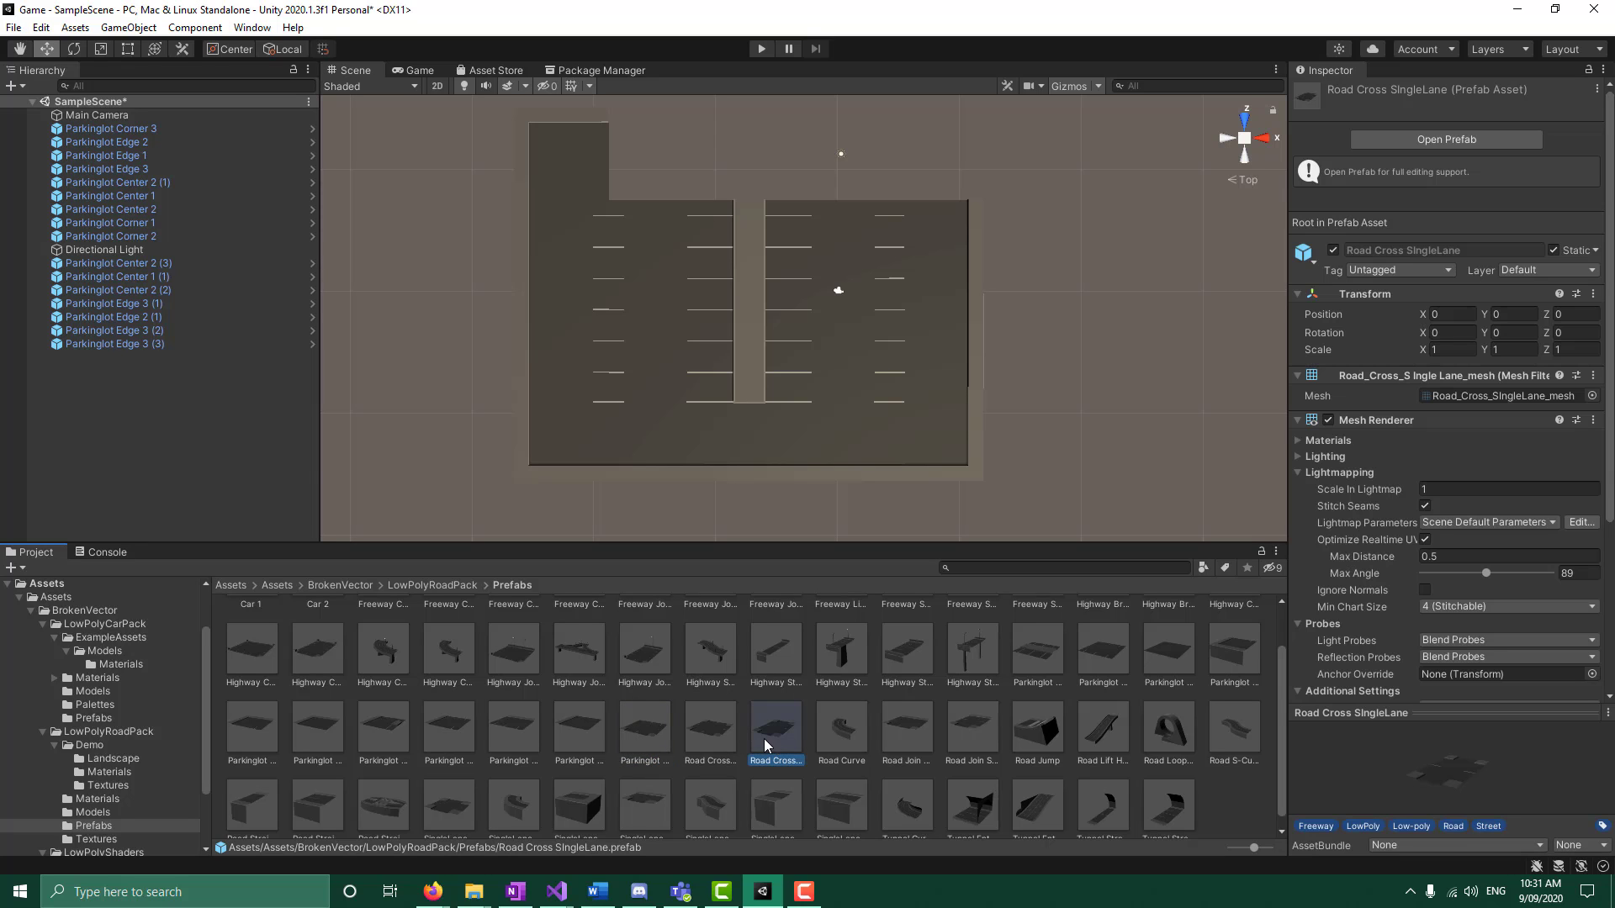
left_click(714, 744)
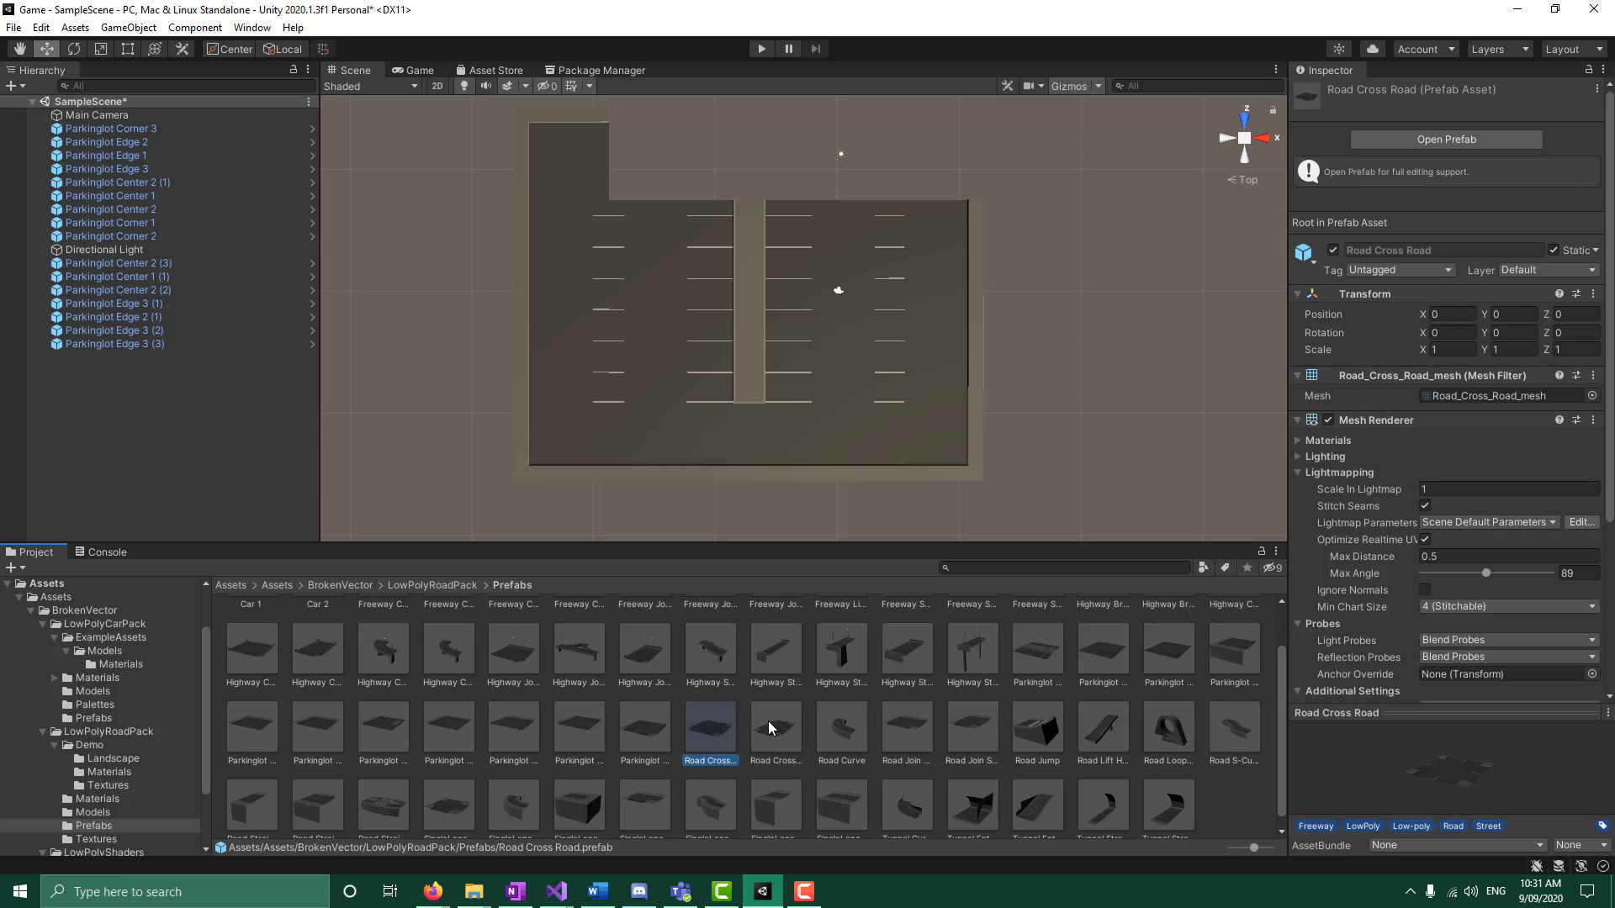
left_click(451, 799)
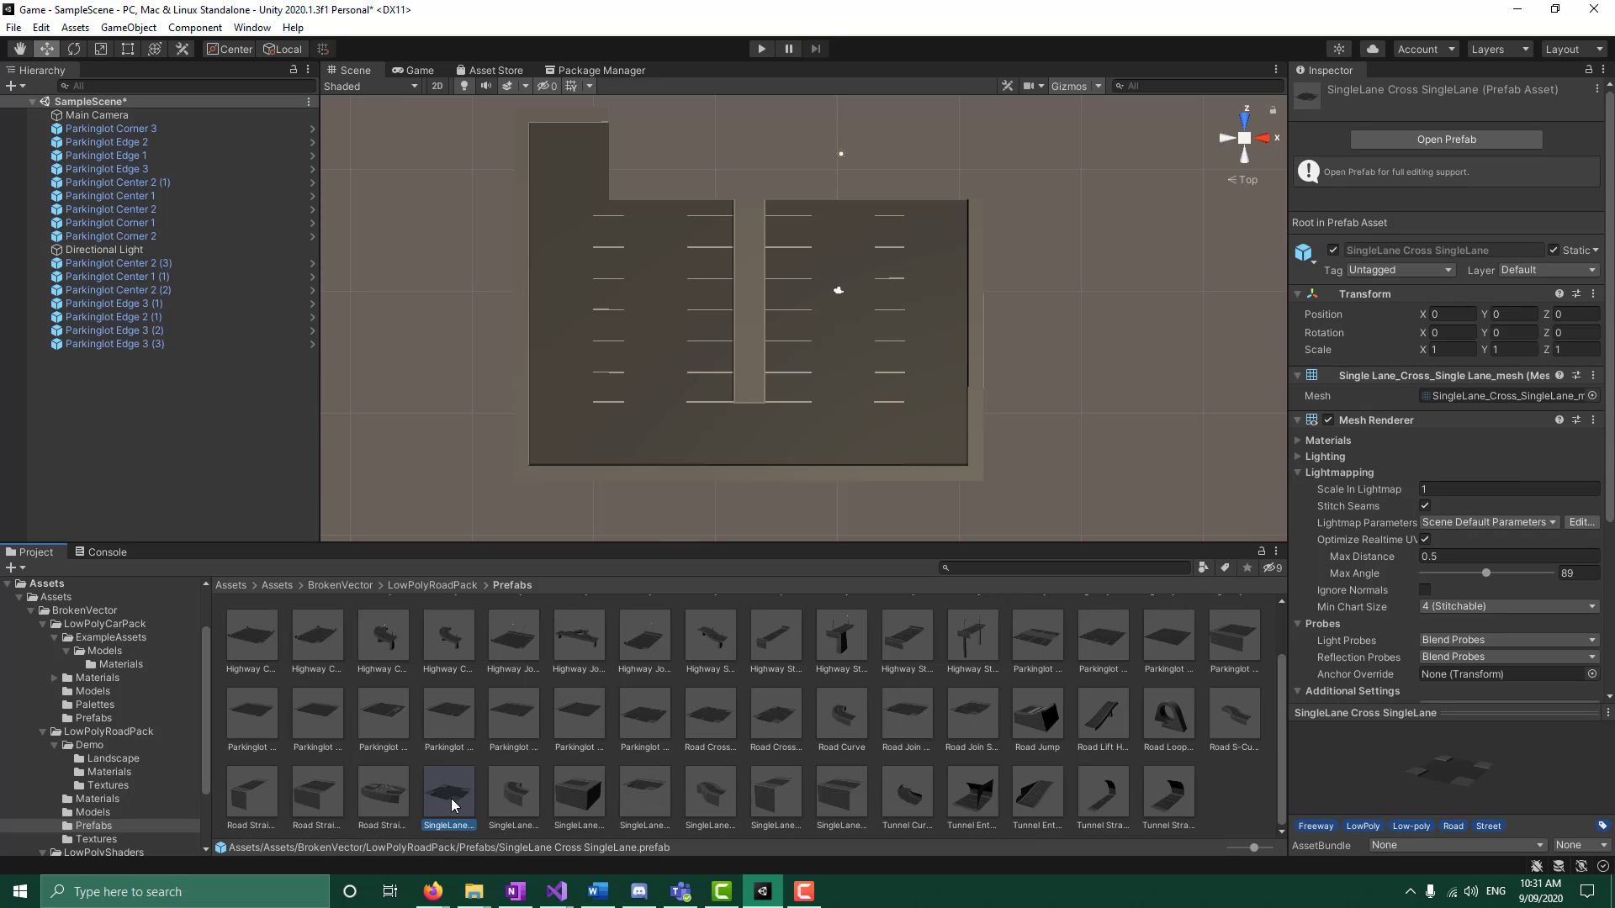
left_click(777, 724)
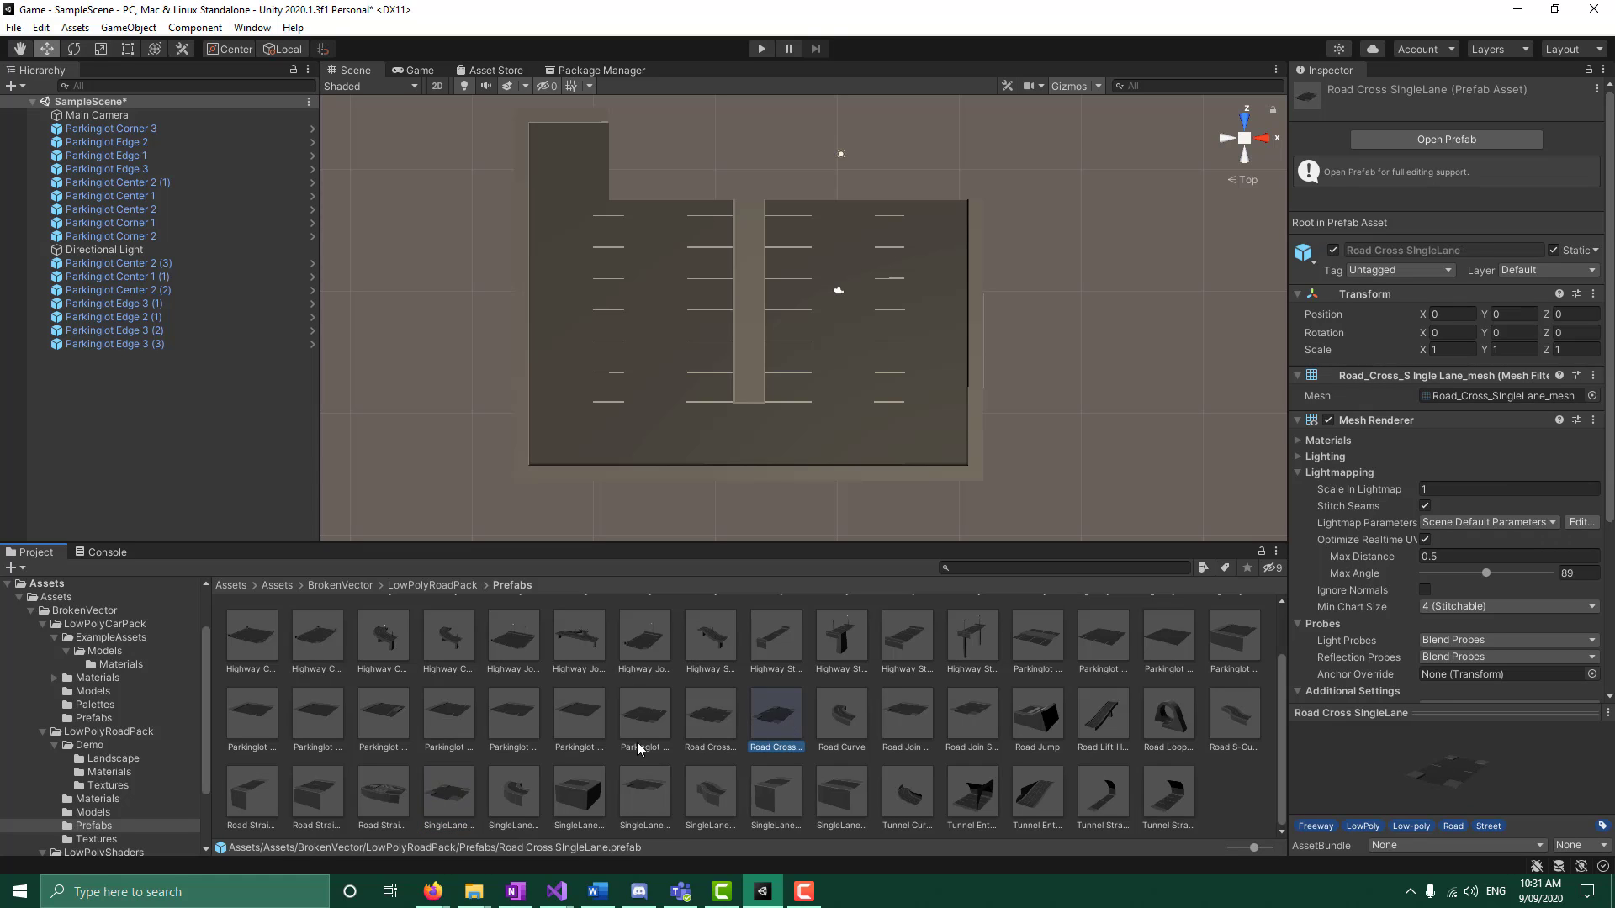
left_click(590, 728)
left_click(643, 720)
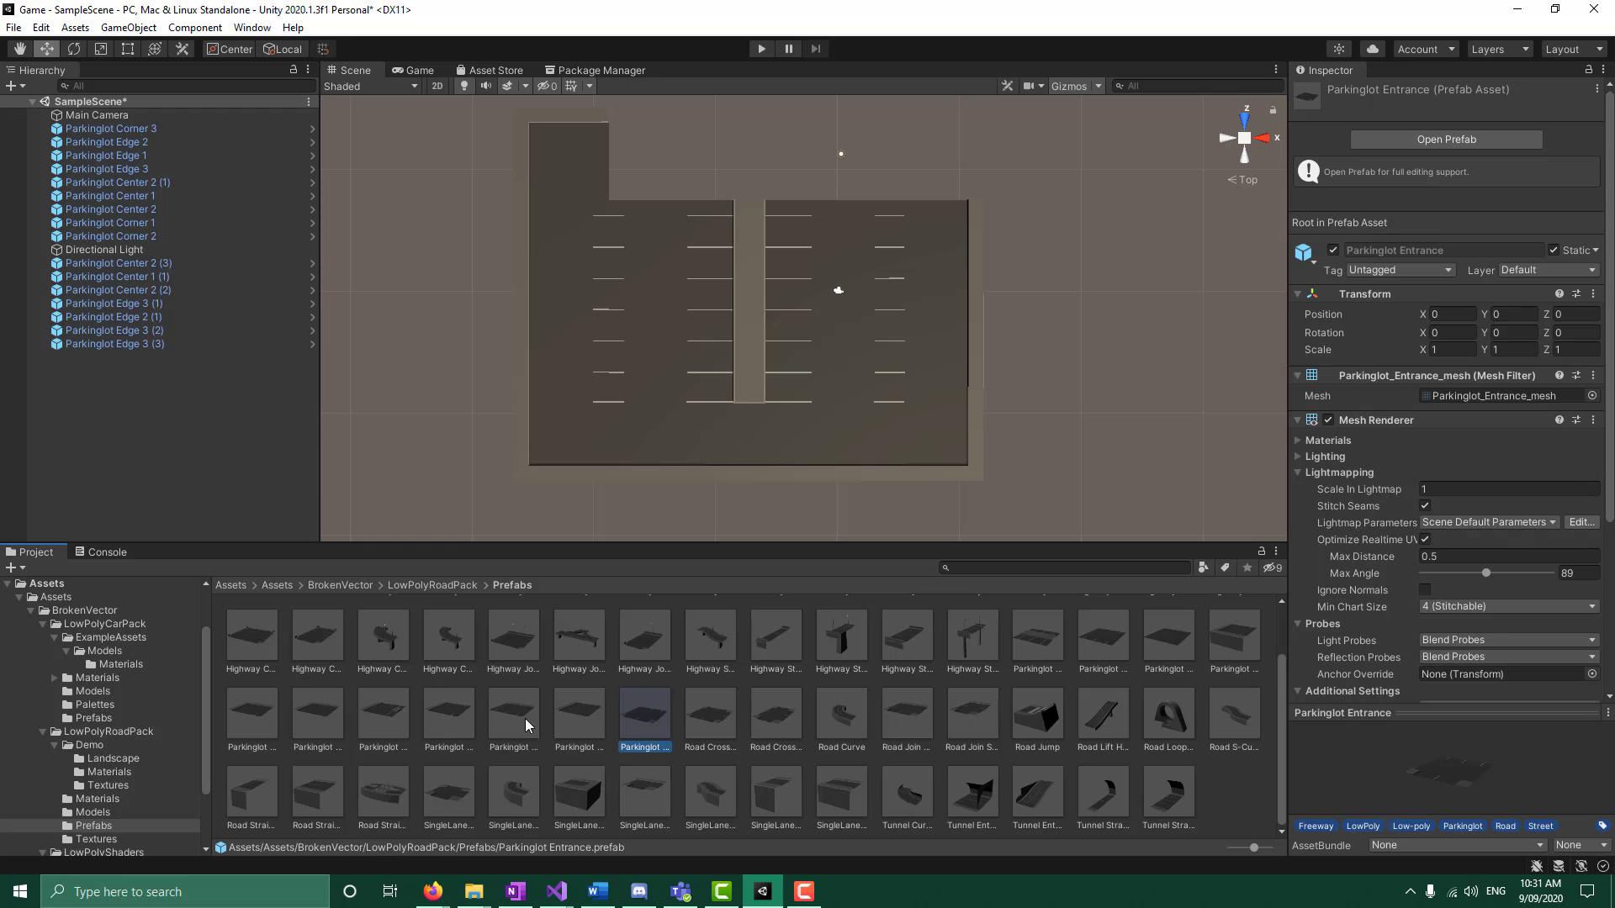
left_click(968, 716)
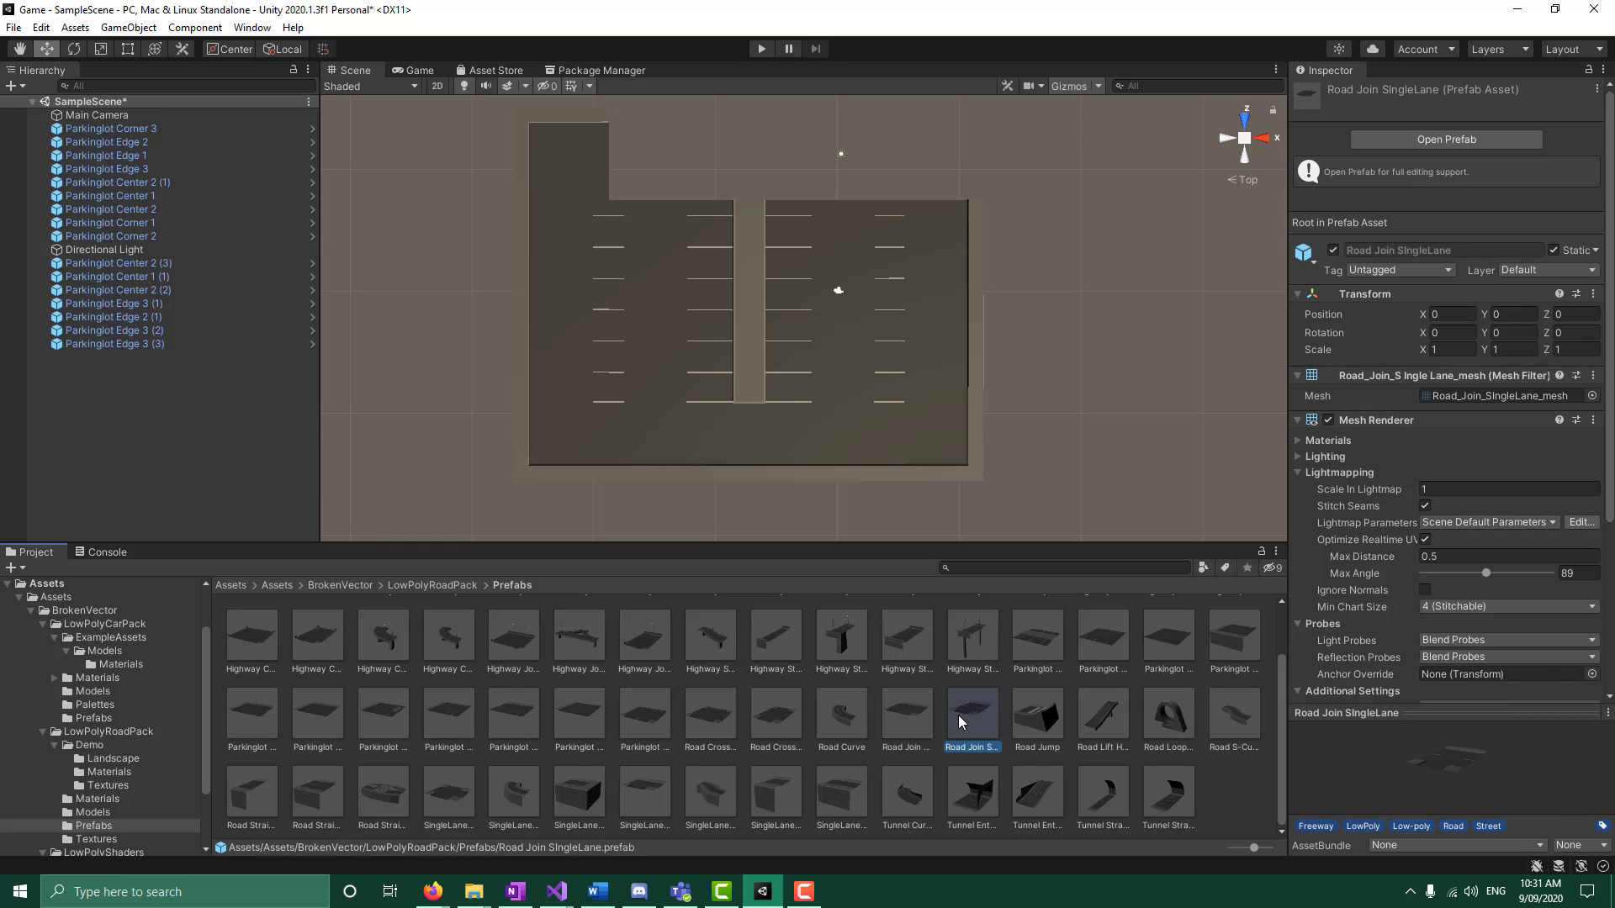
Place the Parkinglot Entrance prefab in the scene at Y 1 and move it above the lot's upper side to Z 5.77
left_click(643, 730)
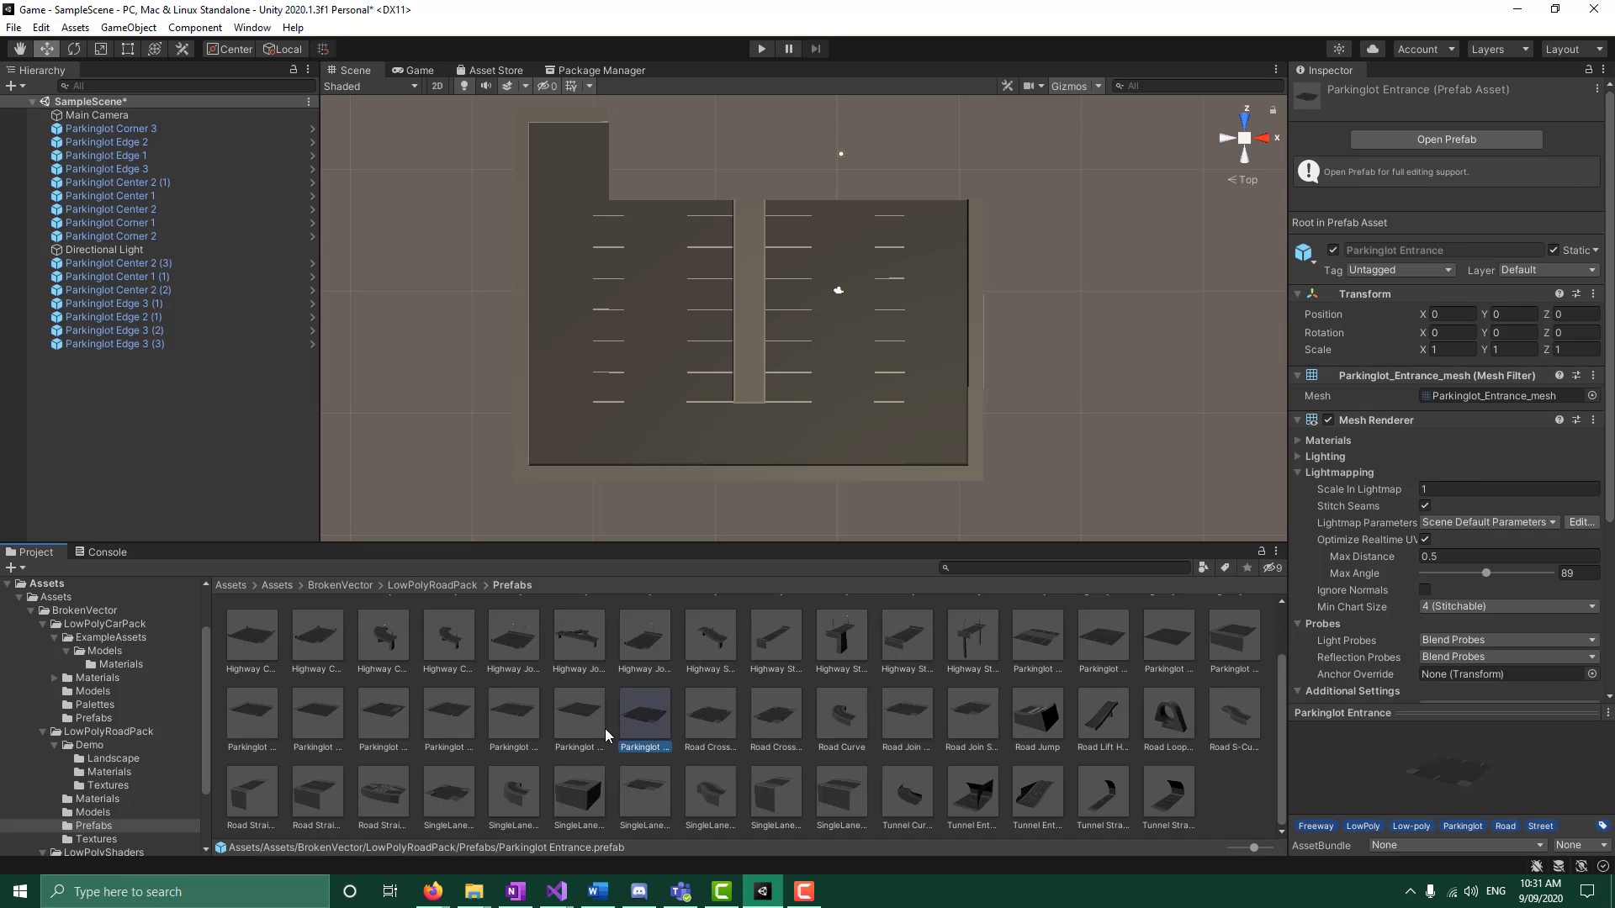
left_click(534, 725)
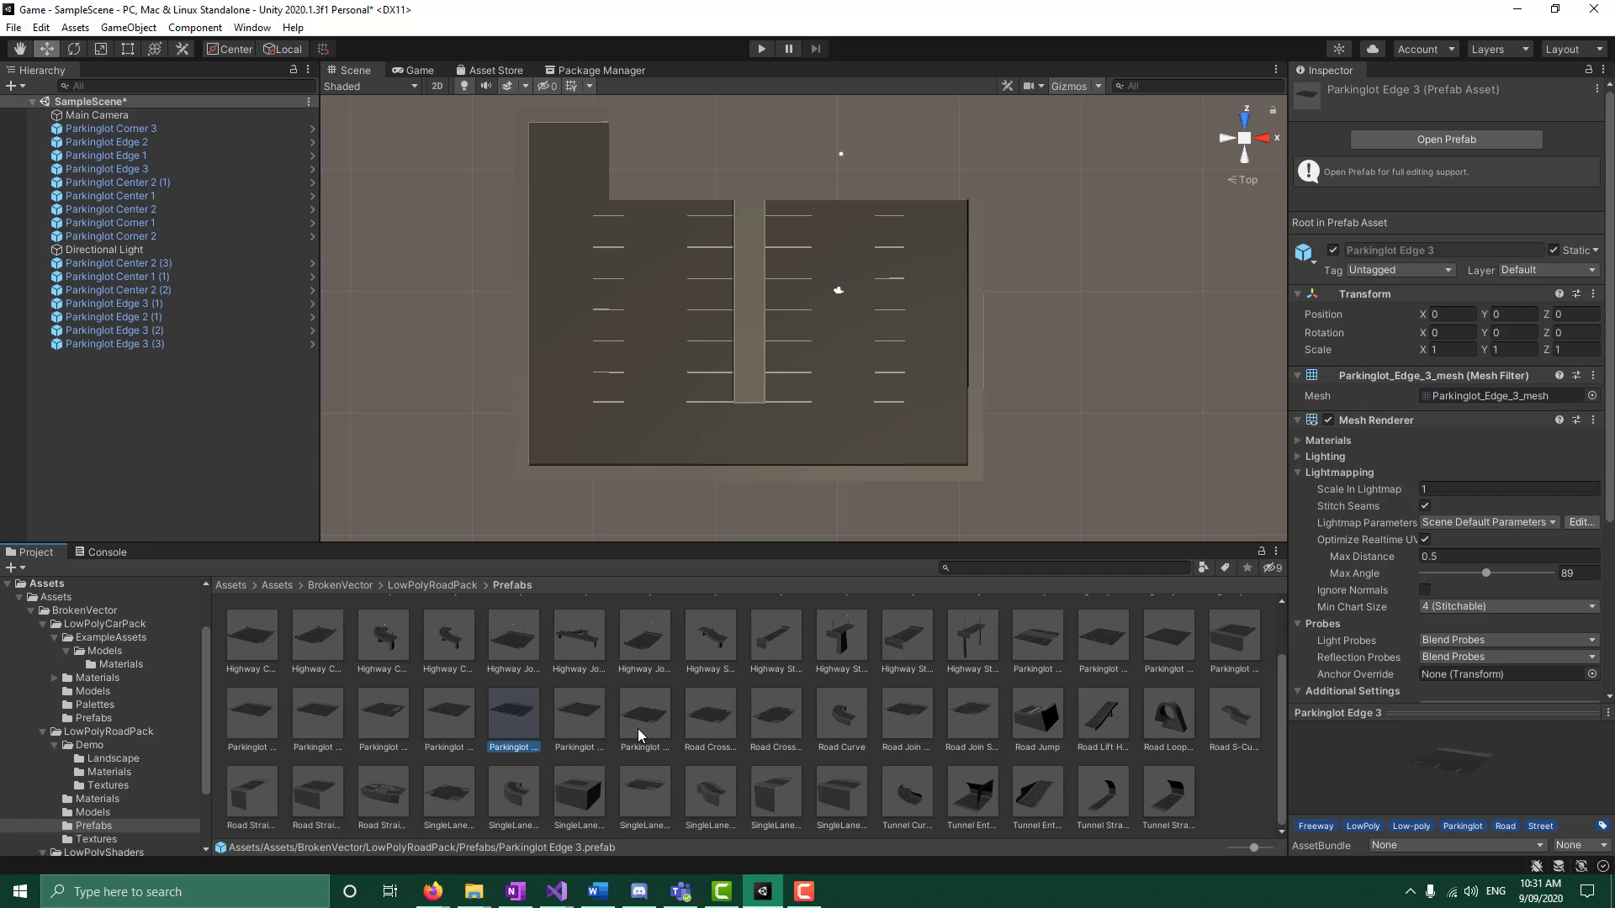
left_click_drag(637, 729, 1149, 207)
left_click(1526, 172)
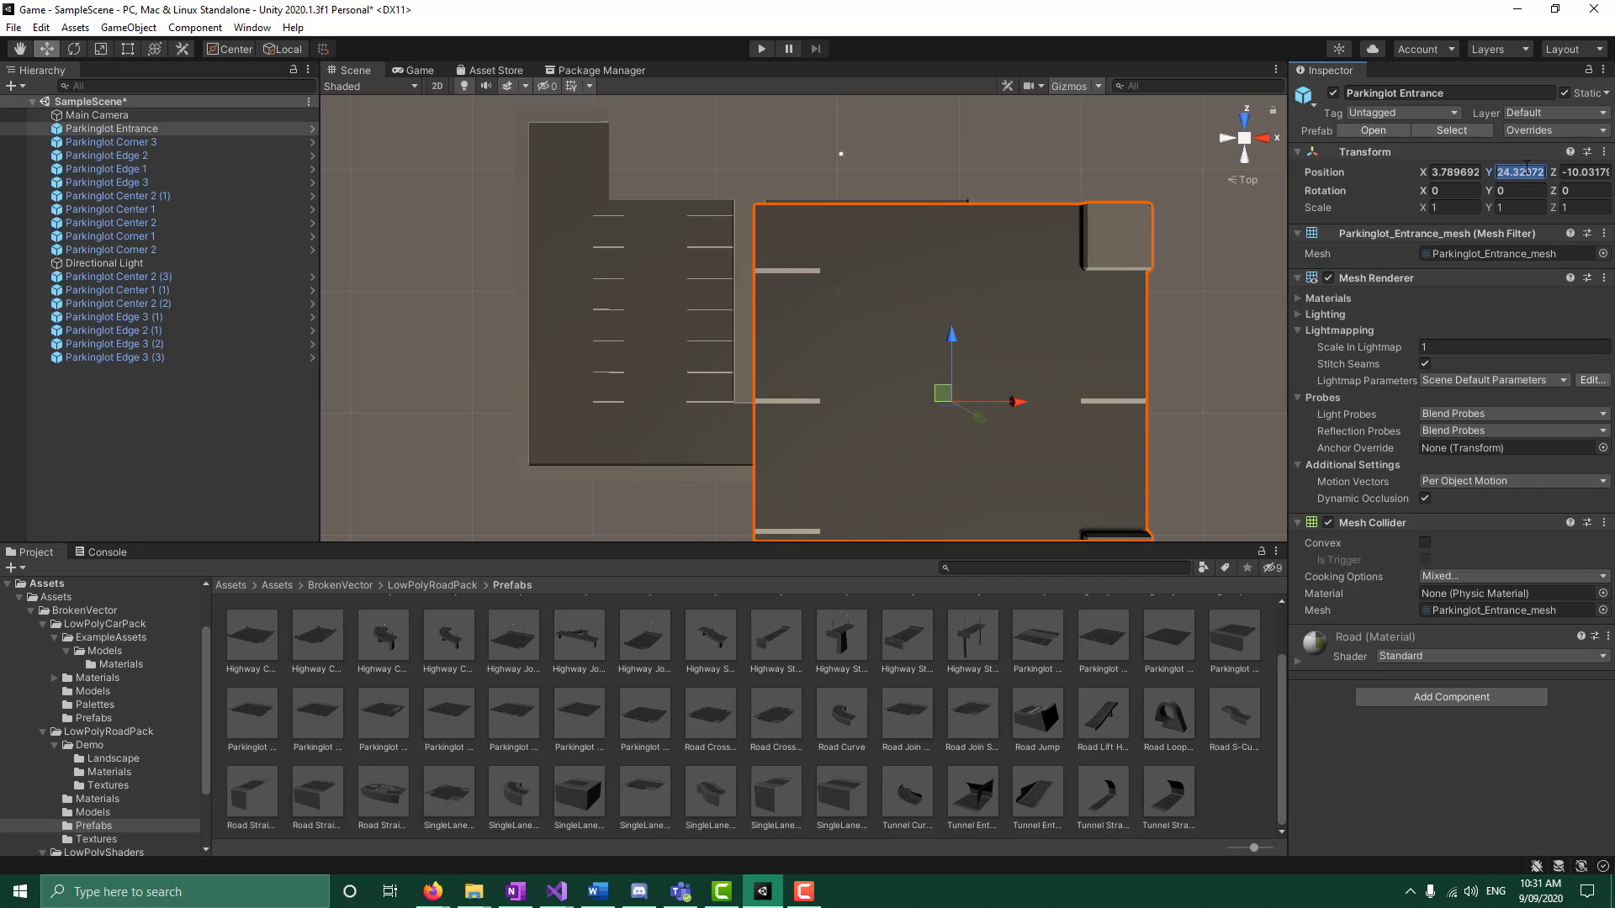
type("1")
left_click_drag(841, 274, 876, 83)
scroll(1043, 174, "down", 3)
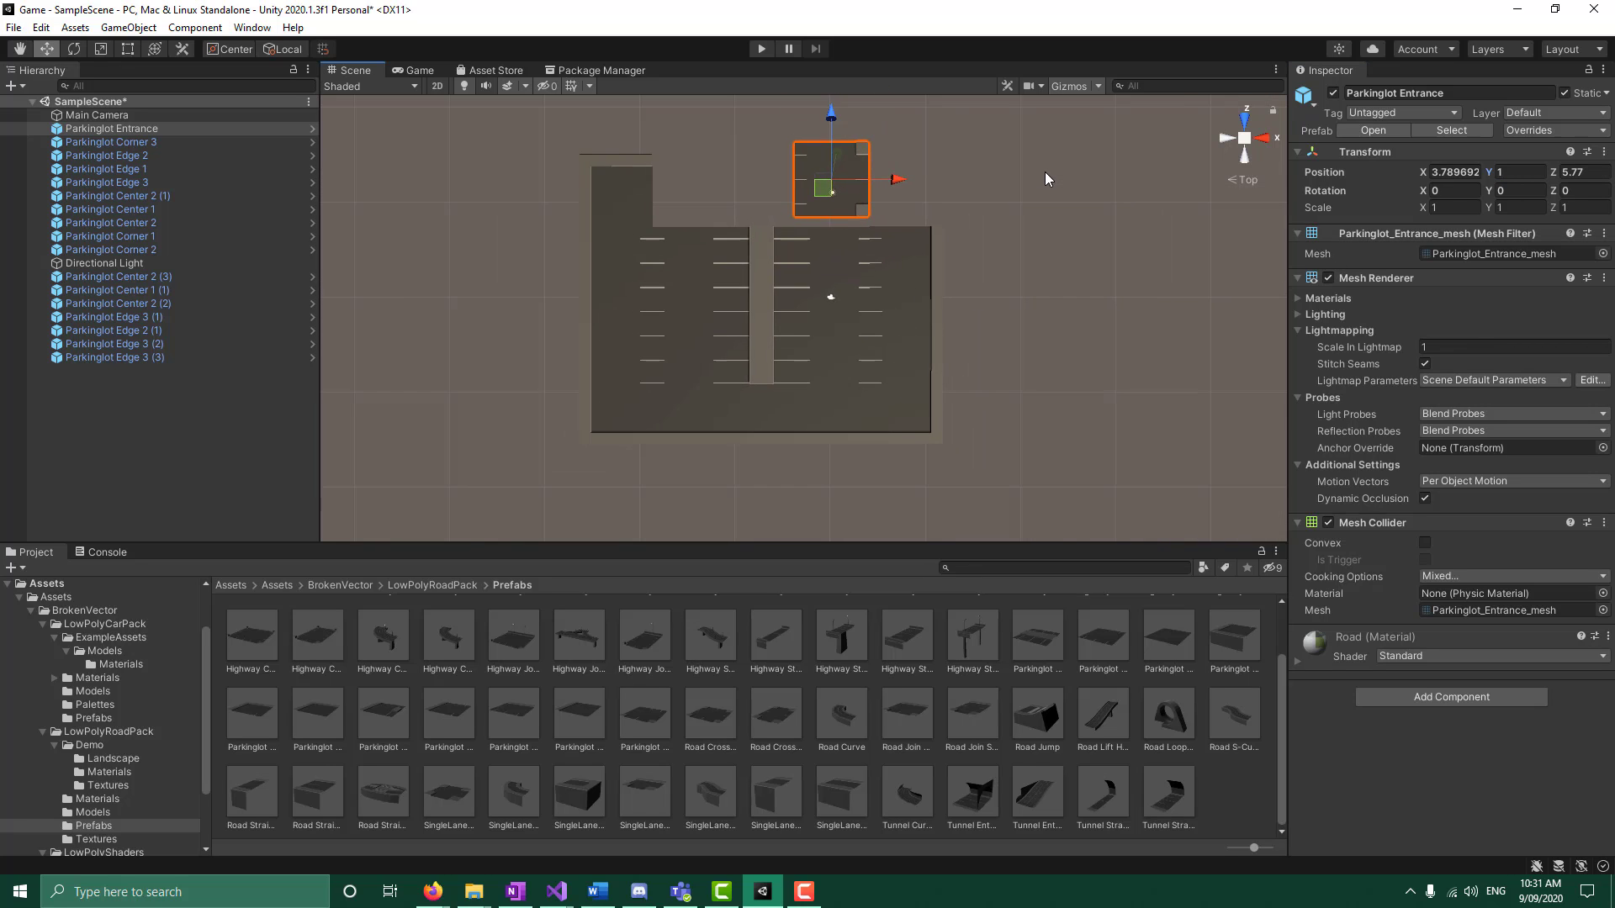
scroll(1045, 172, "down", 1)
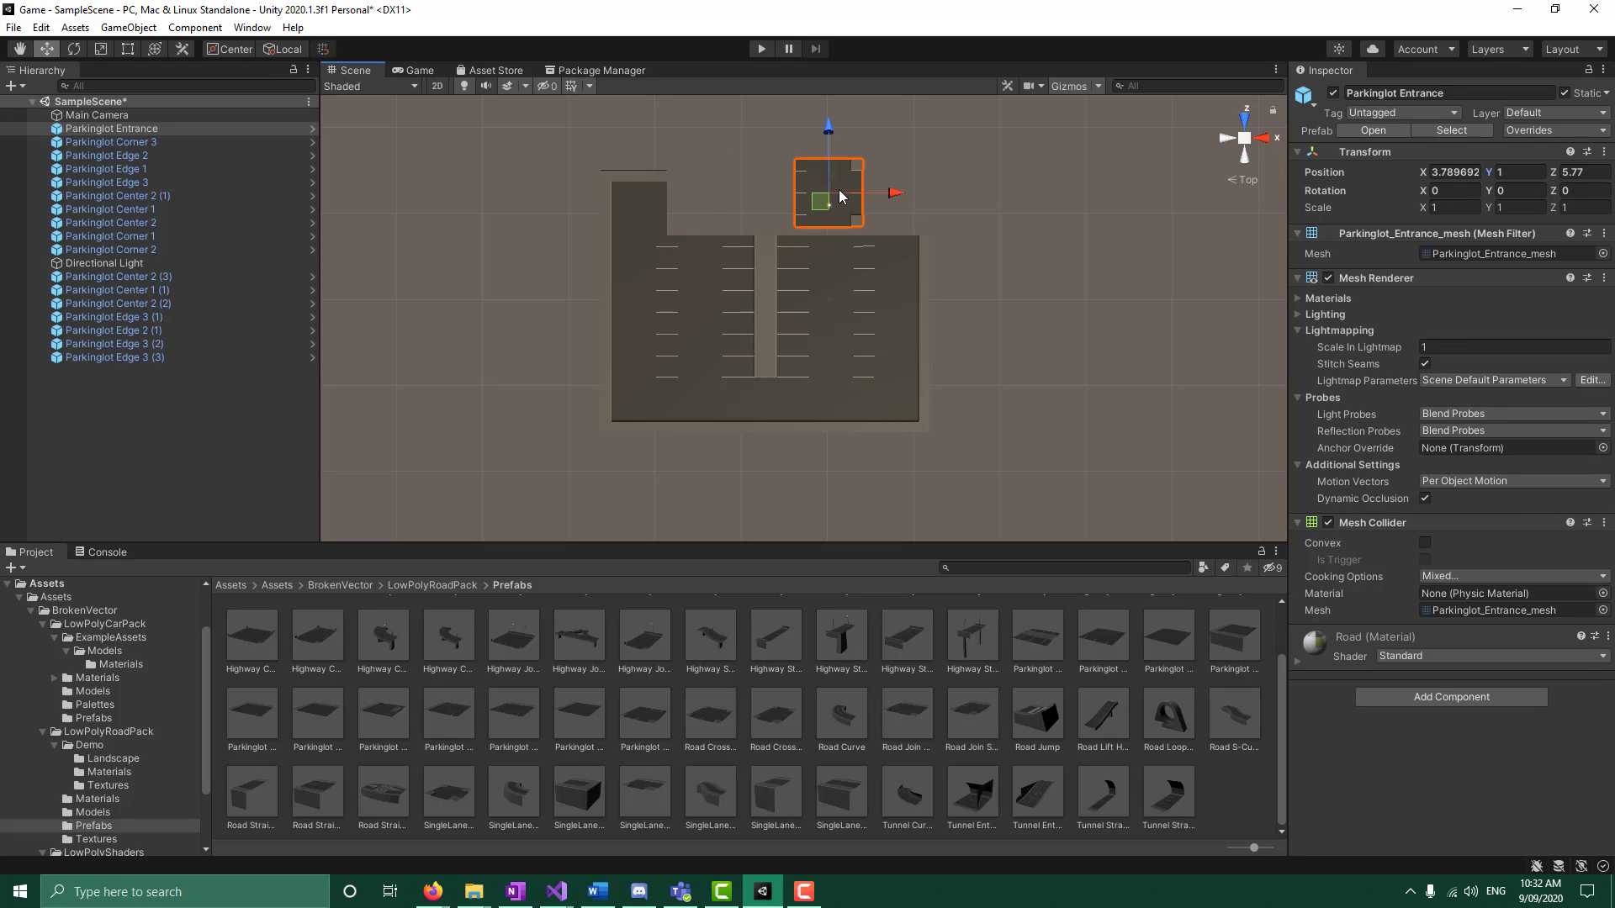
Rotate the Parkinglot Entrance piece to -90 degrees about Y and move it above the central strip at X -10.65
mouse_move(840, 189)
left_mouse_down()
mouse_move(809, 188)
mouse_move(837, 189)
left_mouse_up()
left_click(1520, 190)
type("-90")
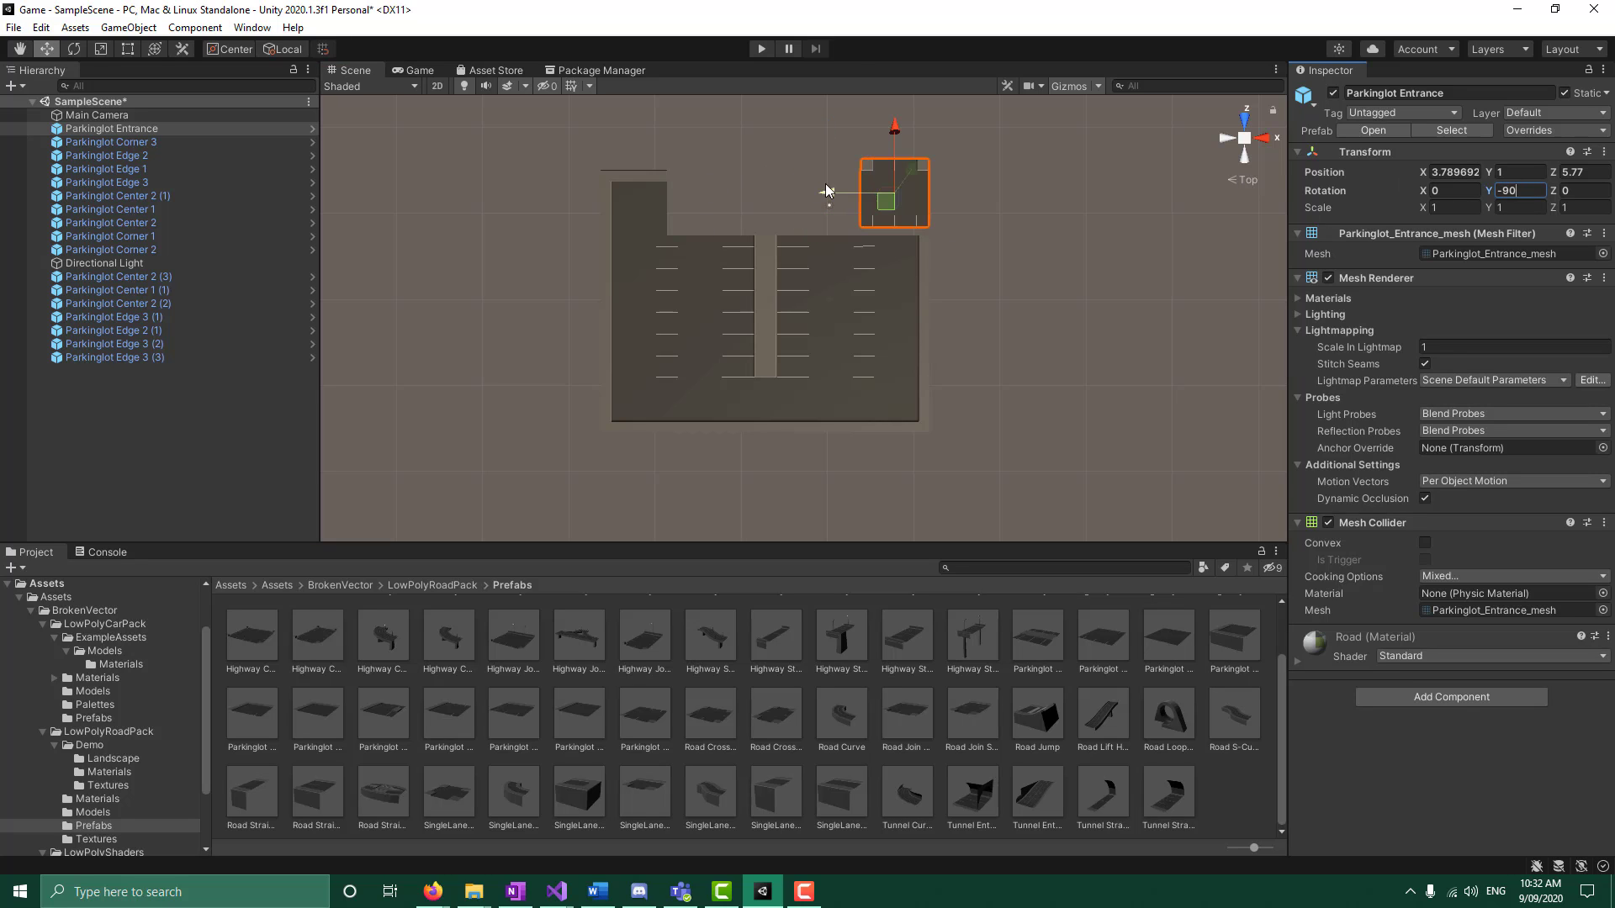
left_click_drag(825, 185, 697, 193)
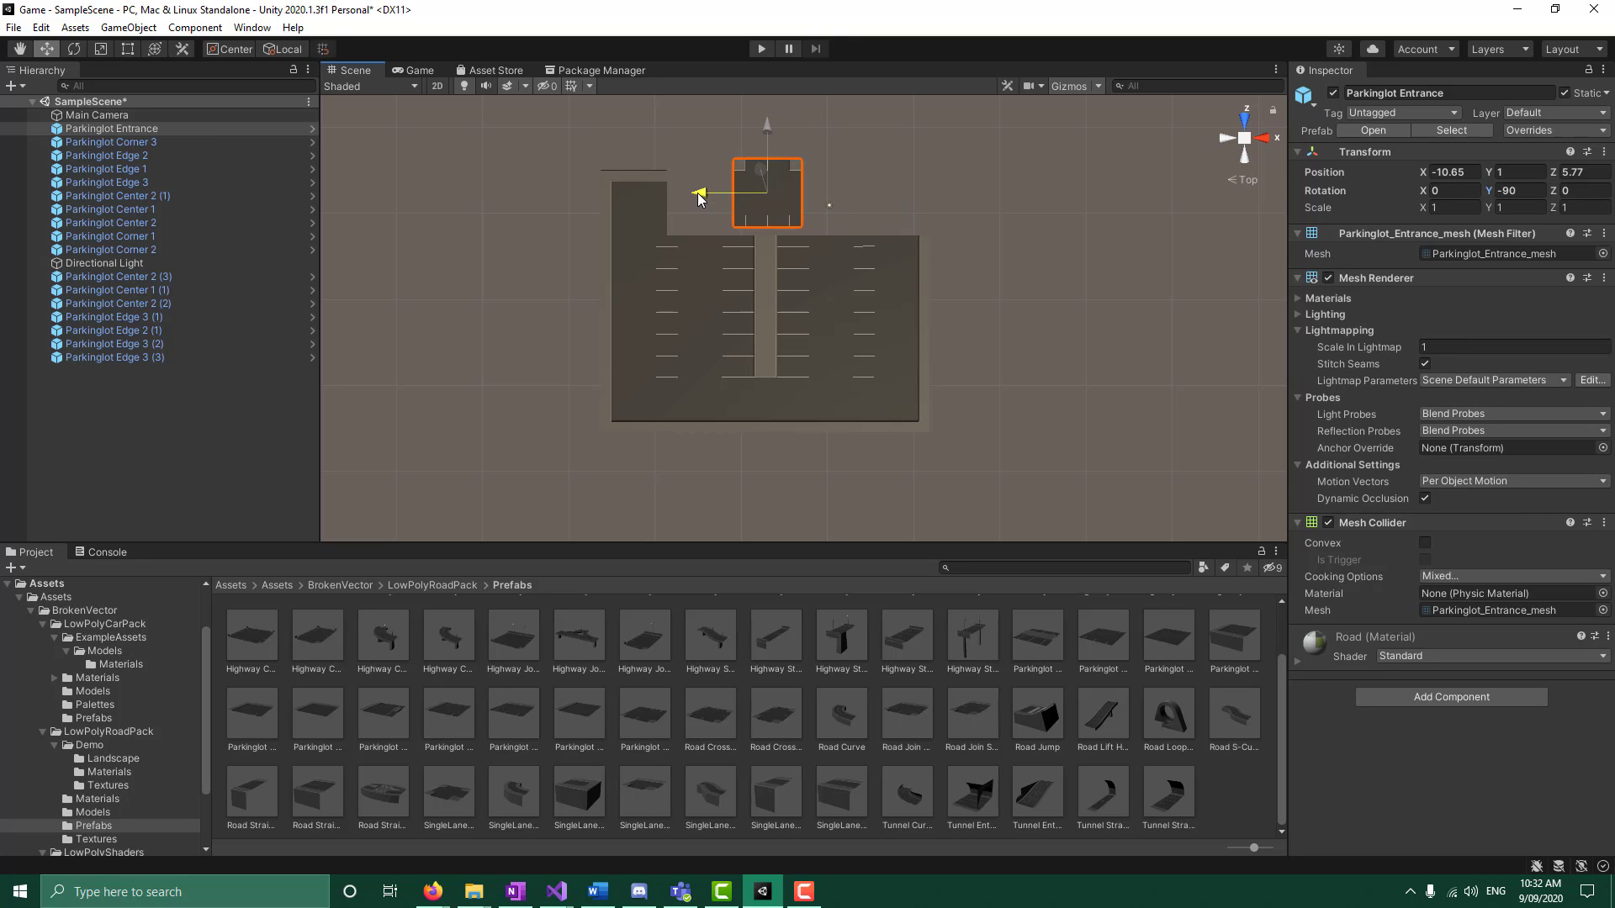
Move the Parkinglot Entrance piece down against the central strip's upper end, to Z 4.66
left_click_drag(761, 135, 768, 138)
left_click(1075, 288)
left_click(774, 168)
left_click(1037, 286)
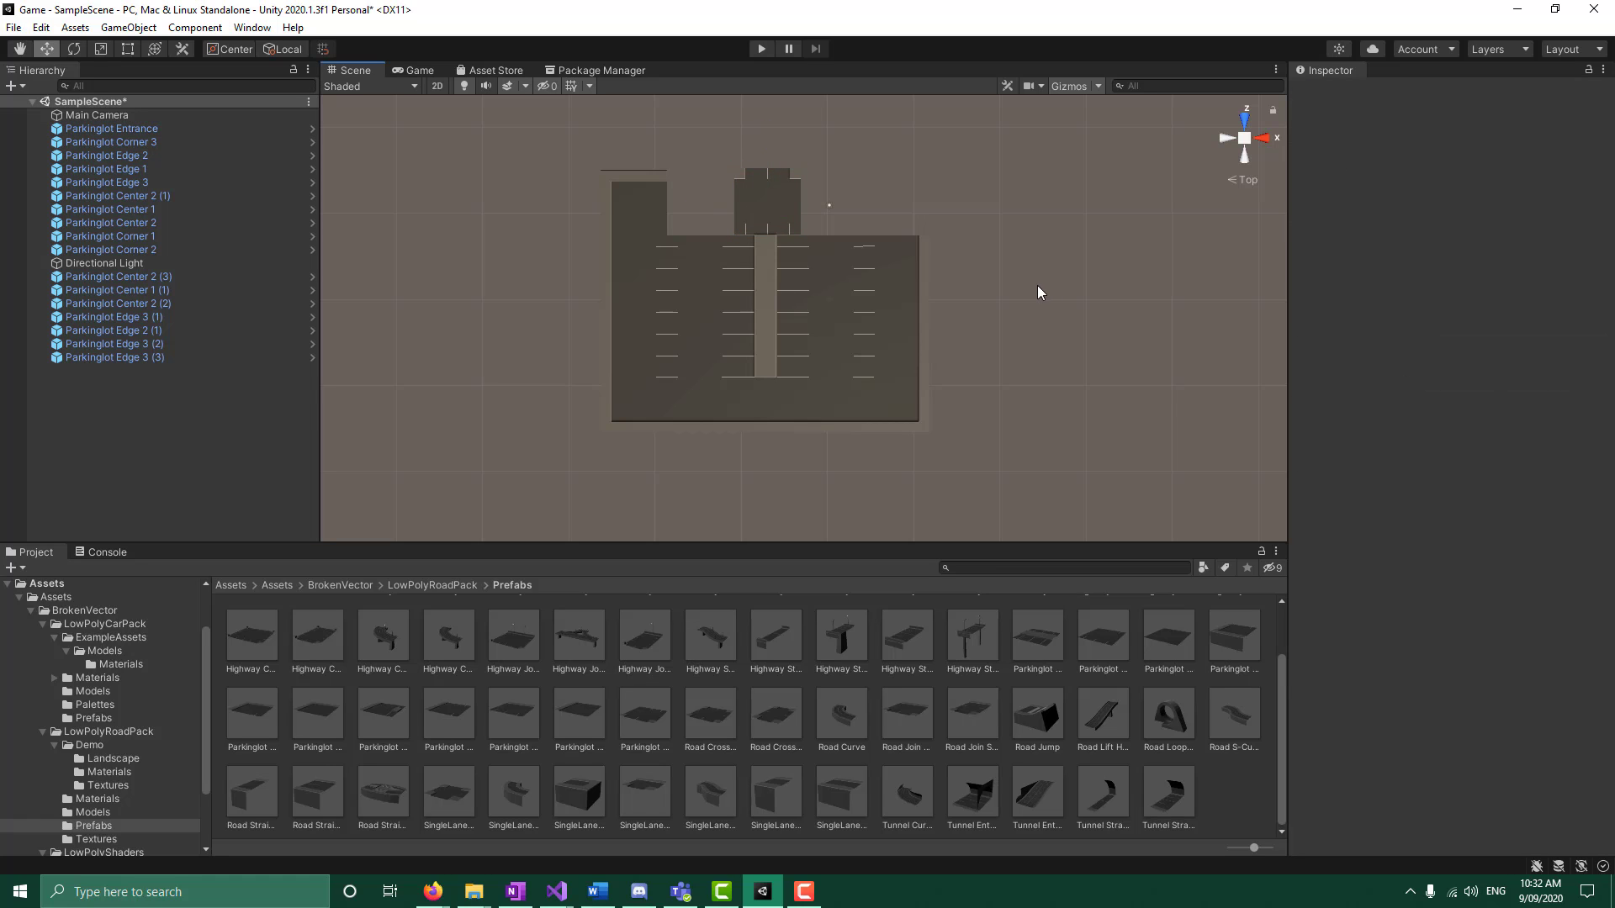
scroll(971, 282, "up", 1)
scroll(974, 281, "up", 1)
left_click(771, 190)
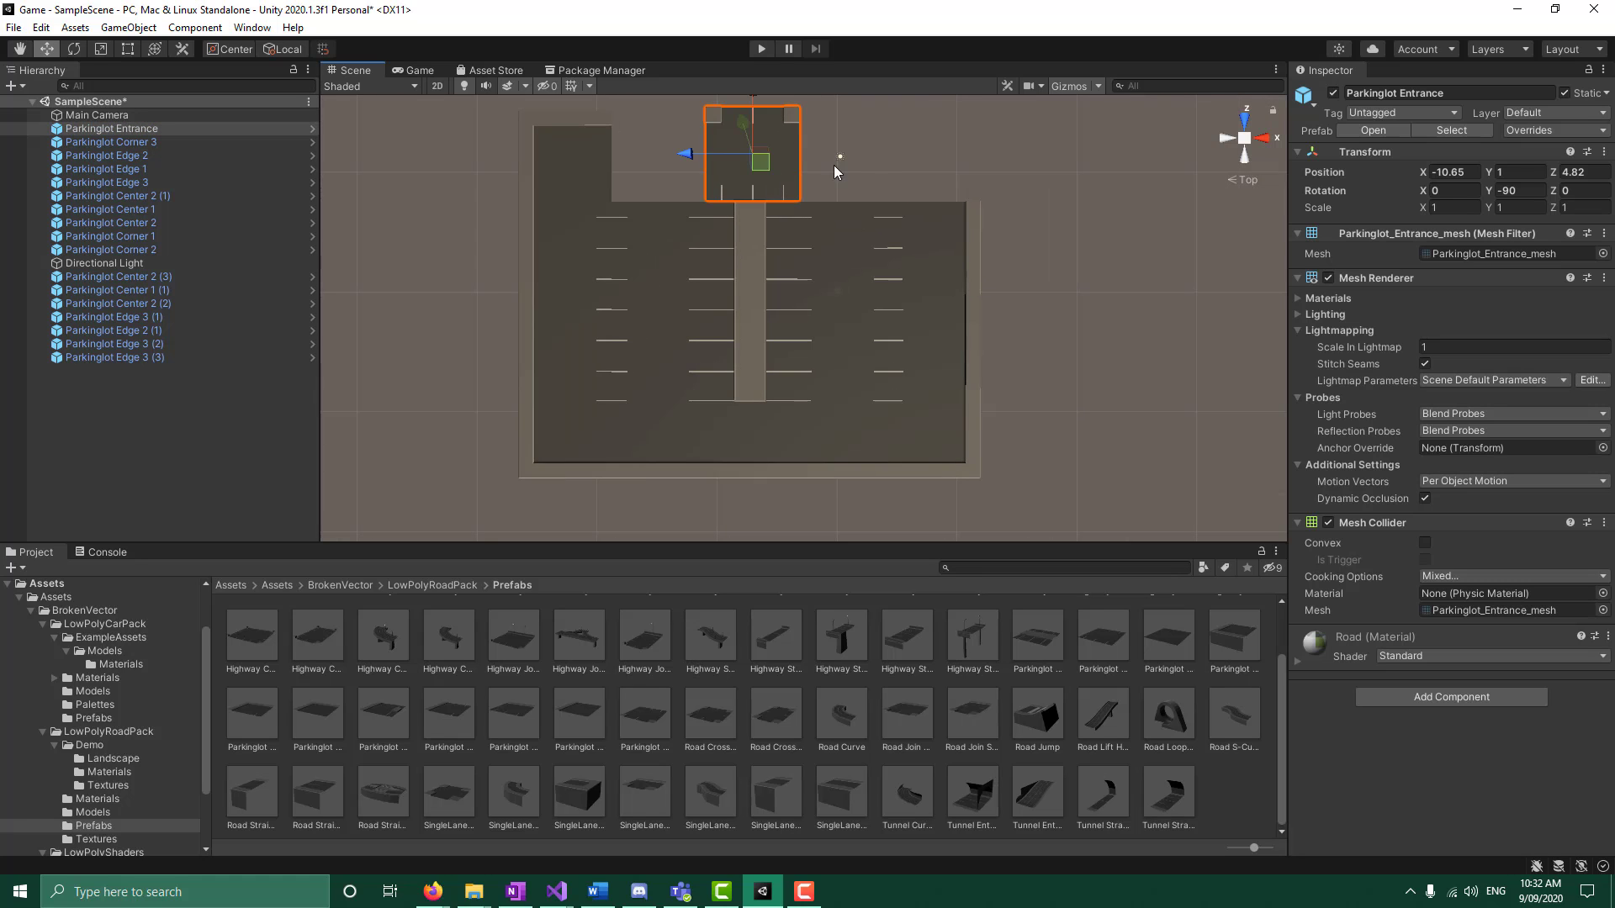
scroll(895, 214, "down", 2)
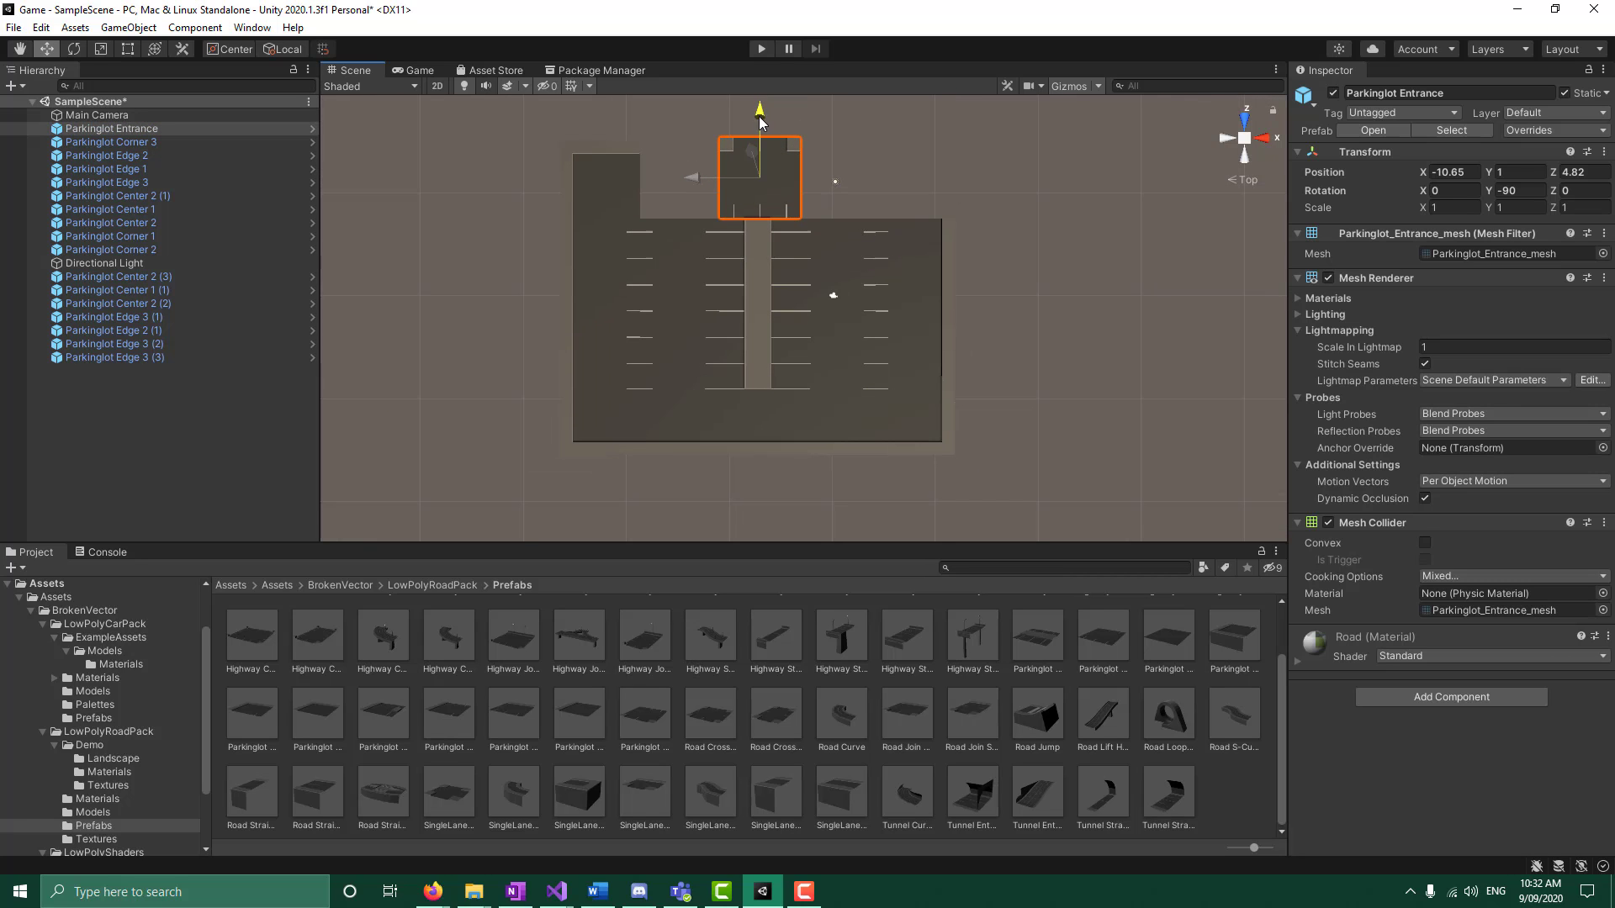
left_click_drag(758, 116, 759, 119)
left_click(1061, 241)
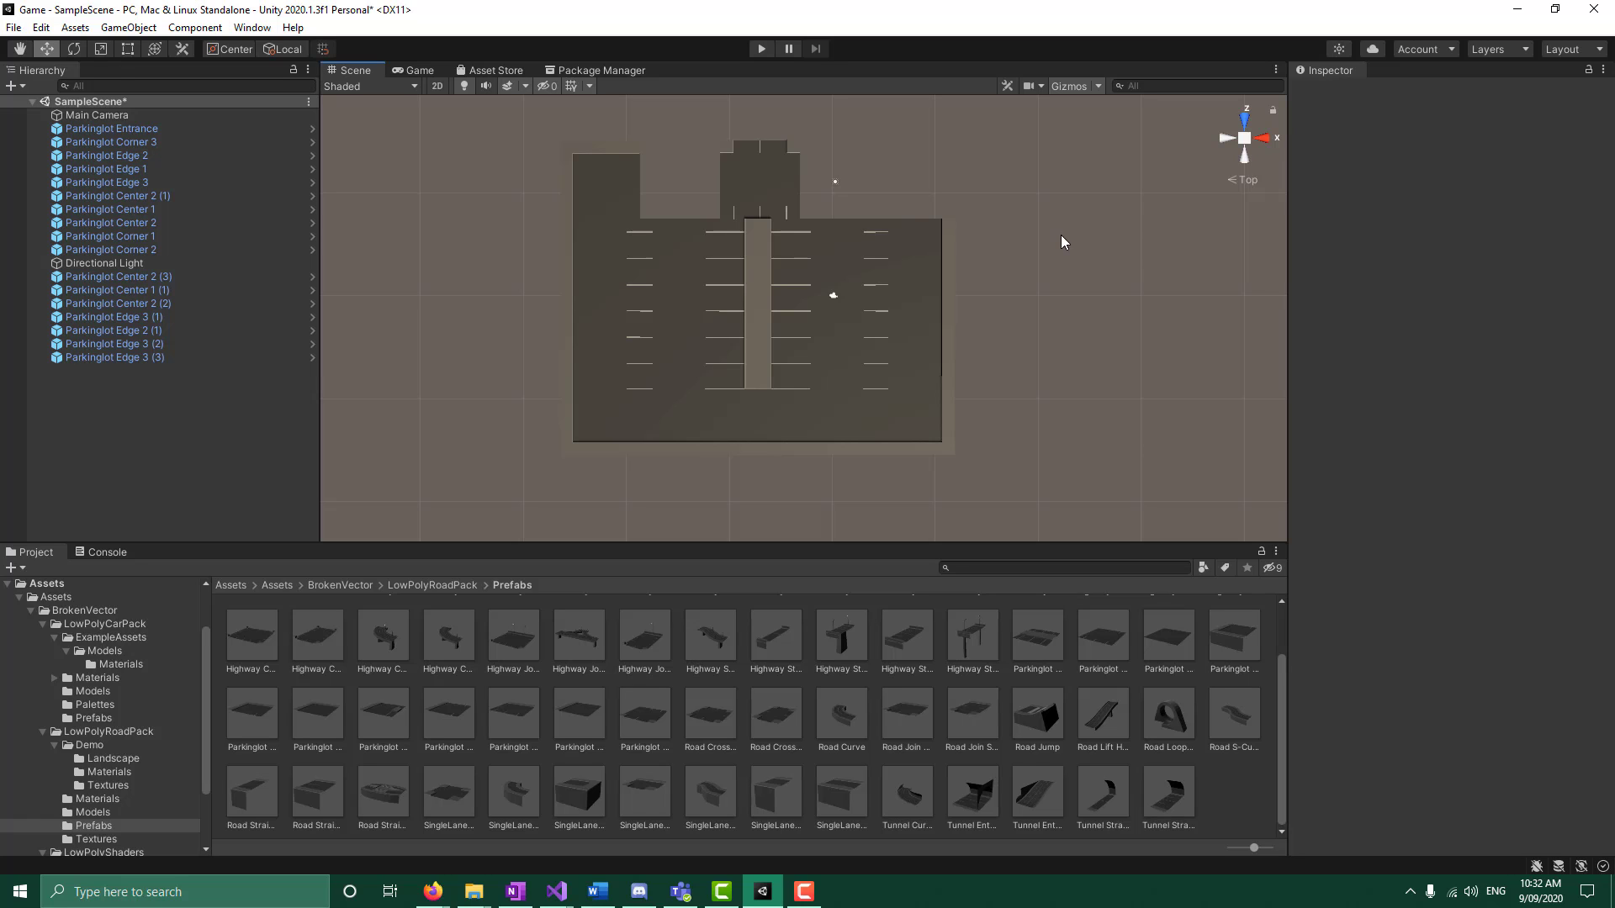
Compare the position values of Parkinglot Entrance, Parkinglot Corner 3 and Parkinglot Edge 3 to check how the pieces line up
left_click(767, 197)
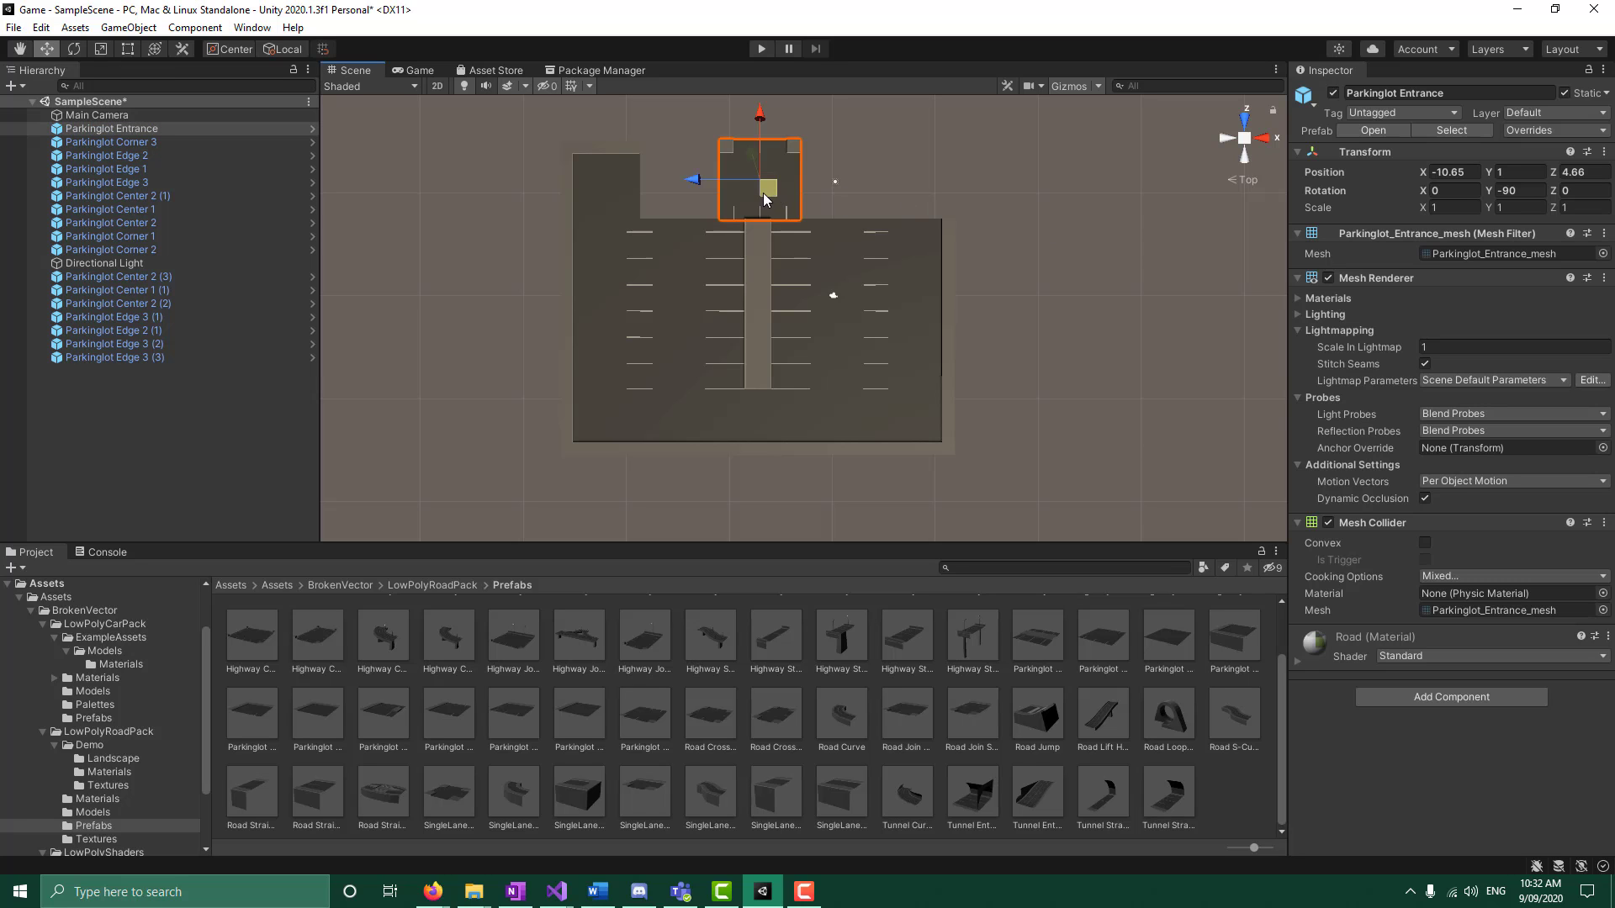
left_click(603, 196)
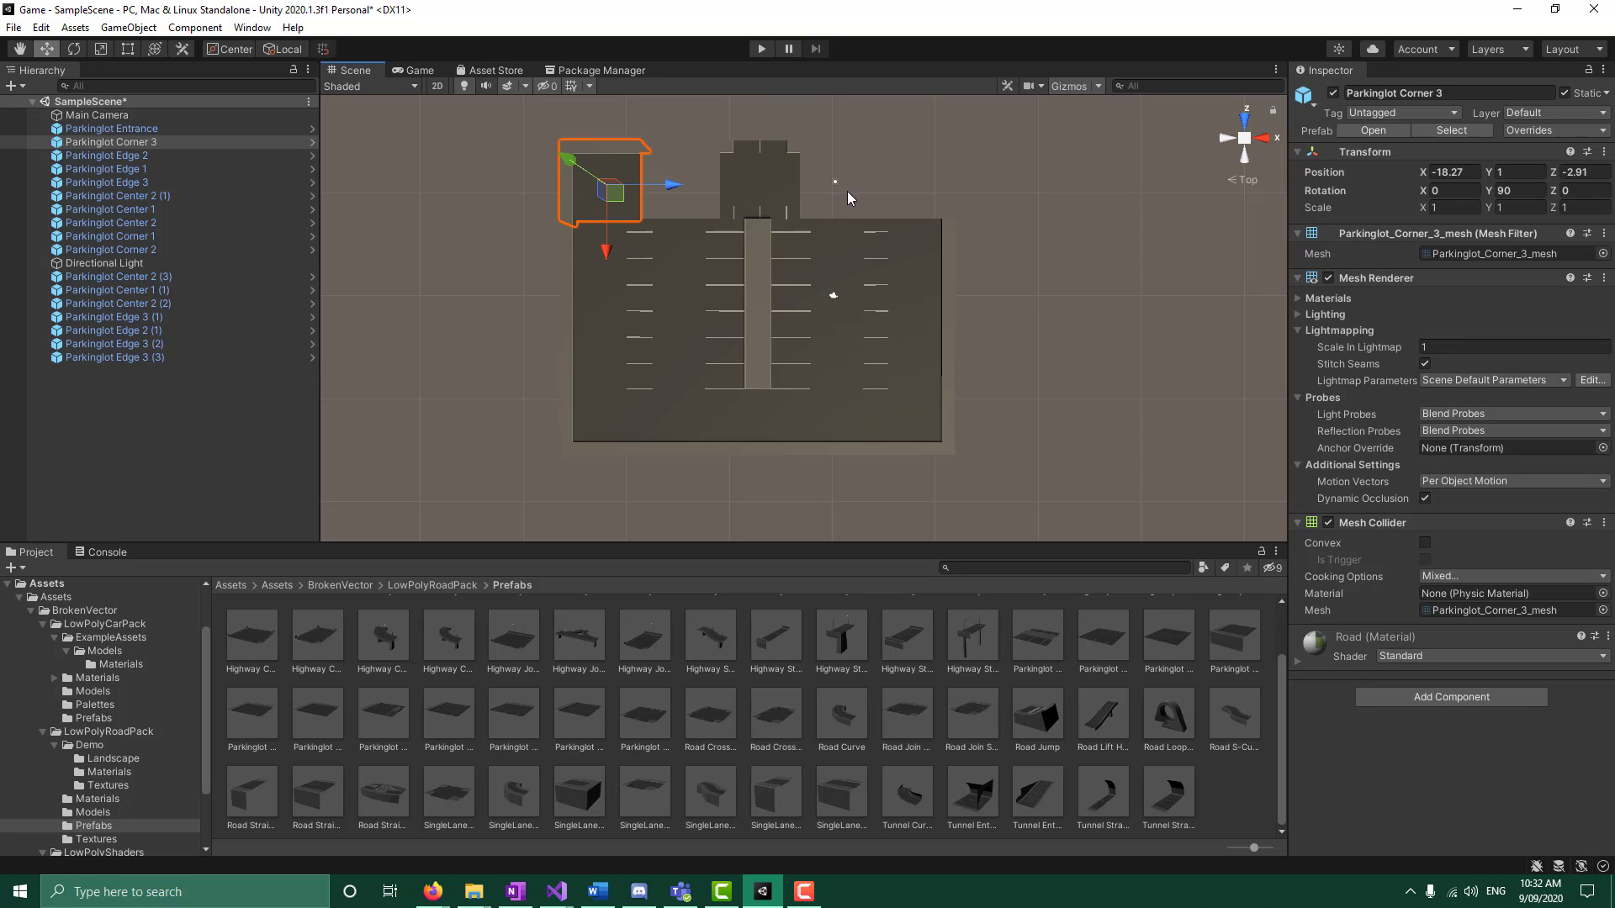
left_click(749, 186)
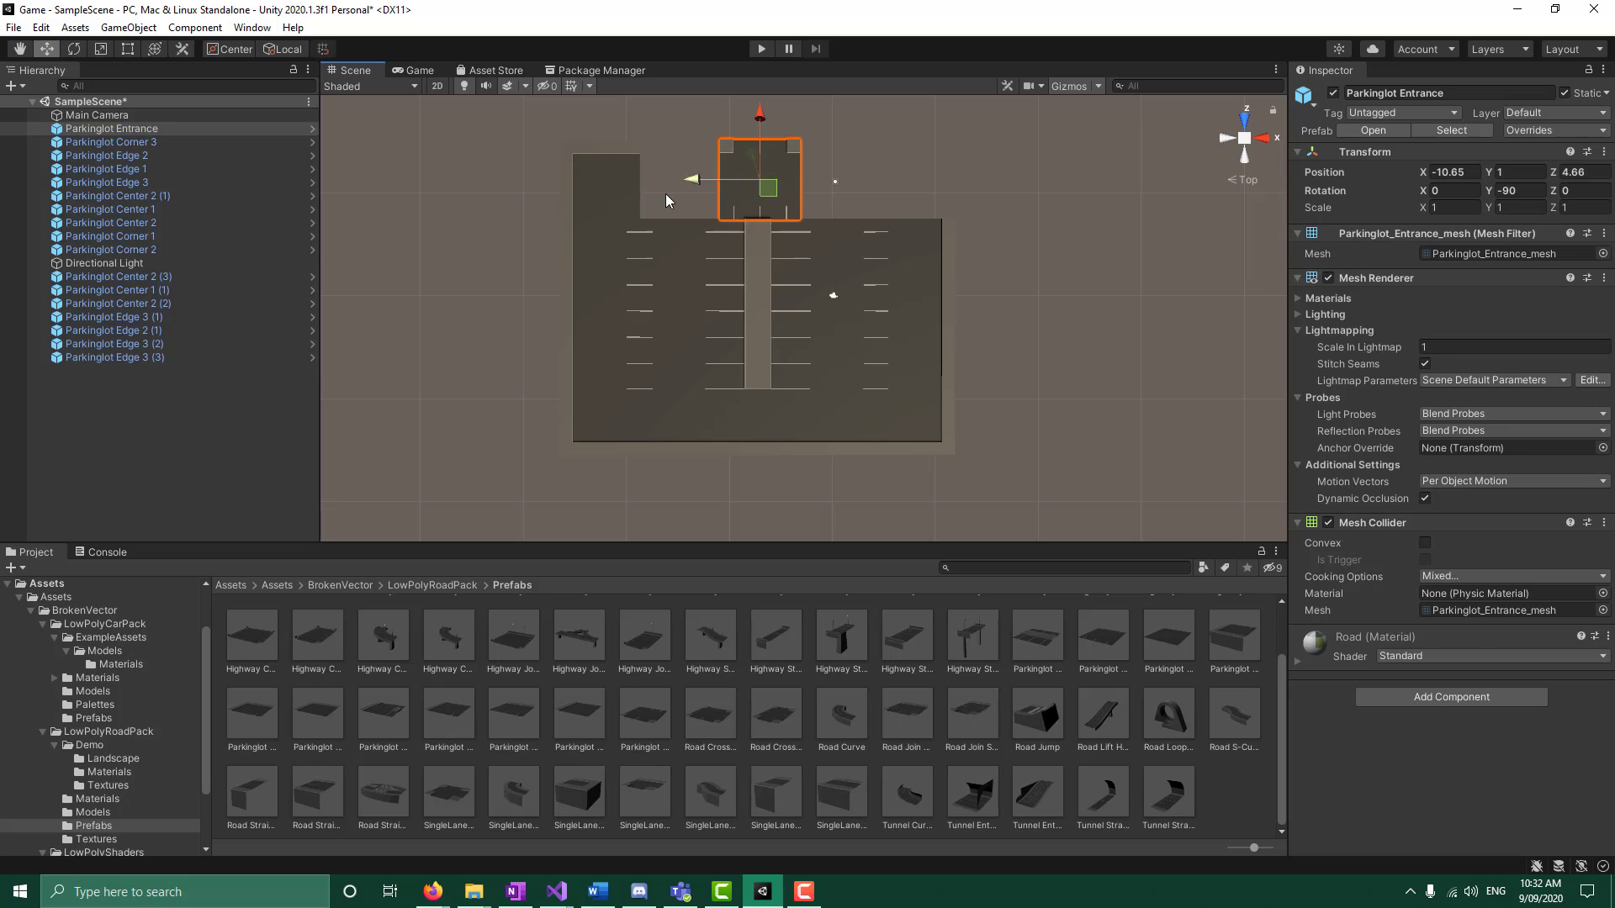
left_click(612, 194)
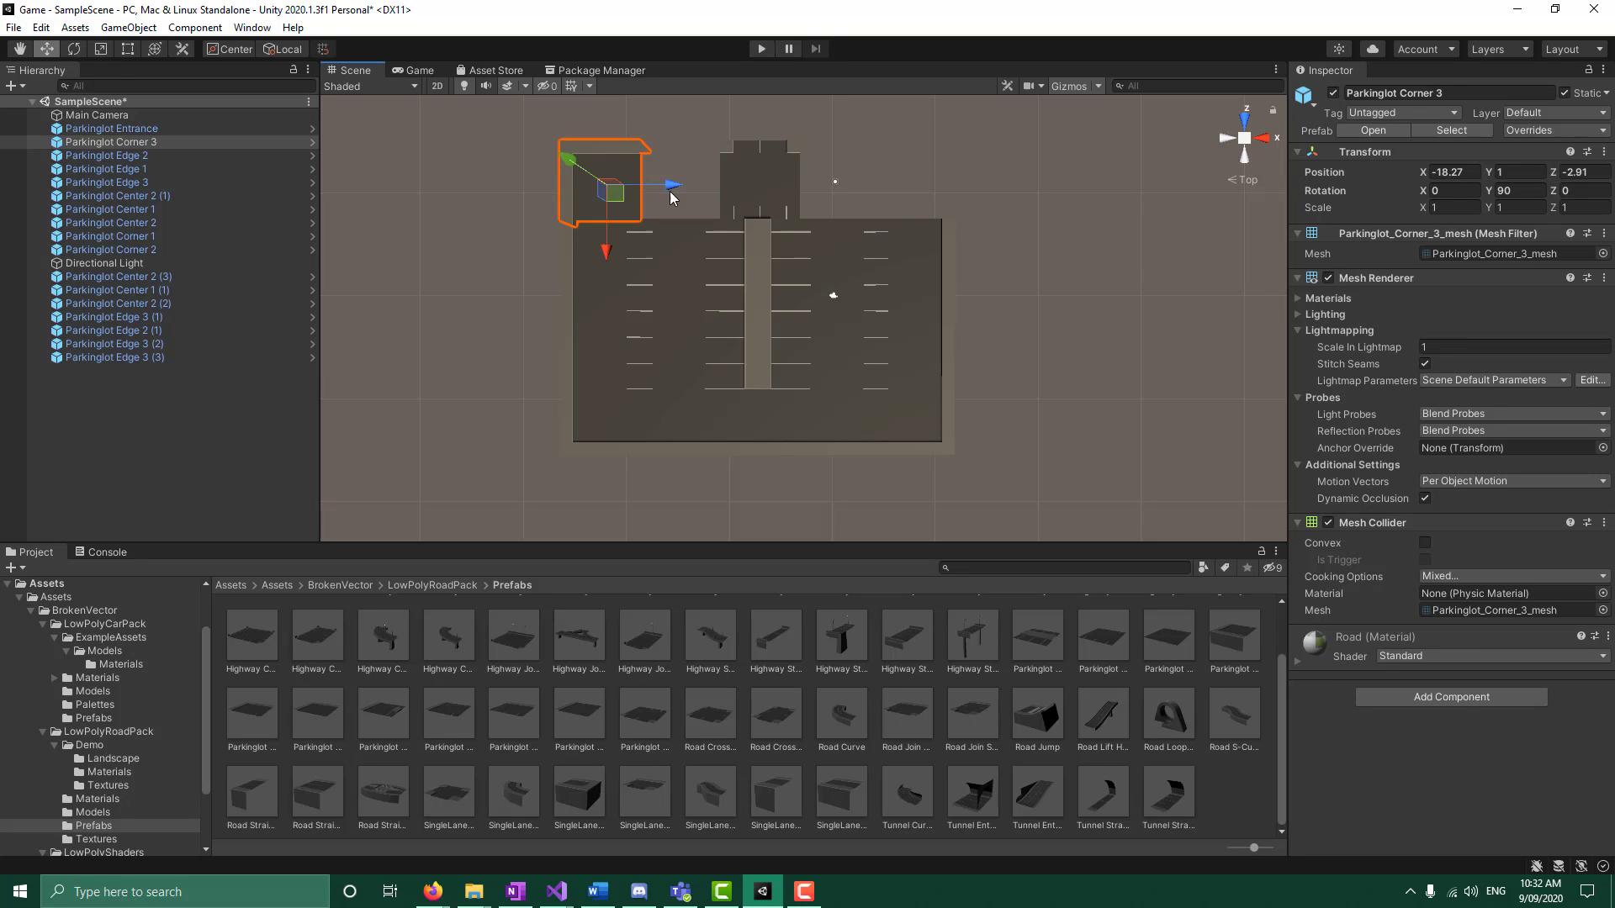
left_click(754, 195)
left_click(631, 198)
left_click(771, 193)
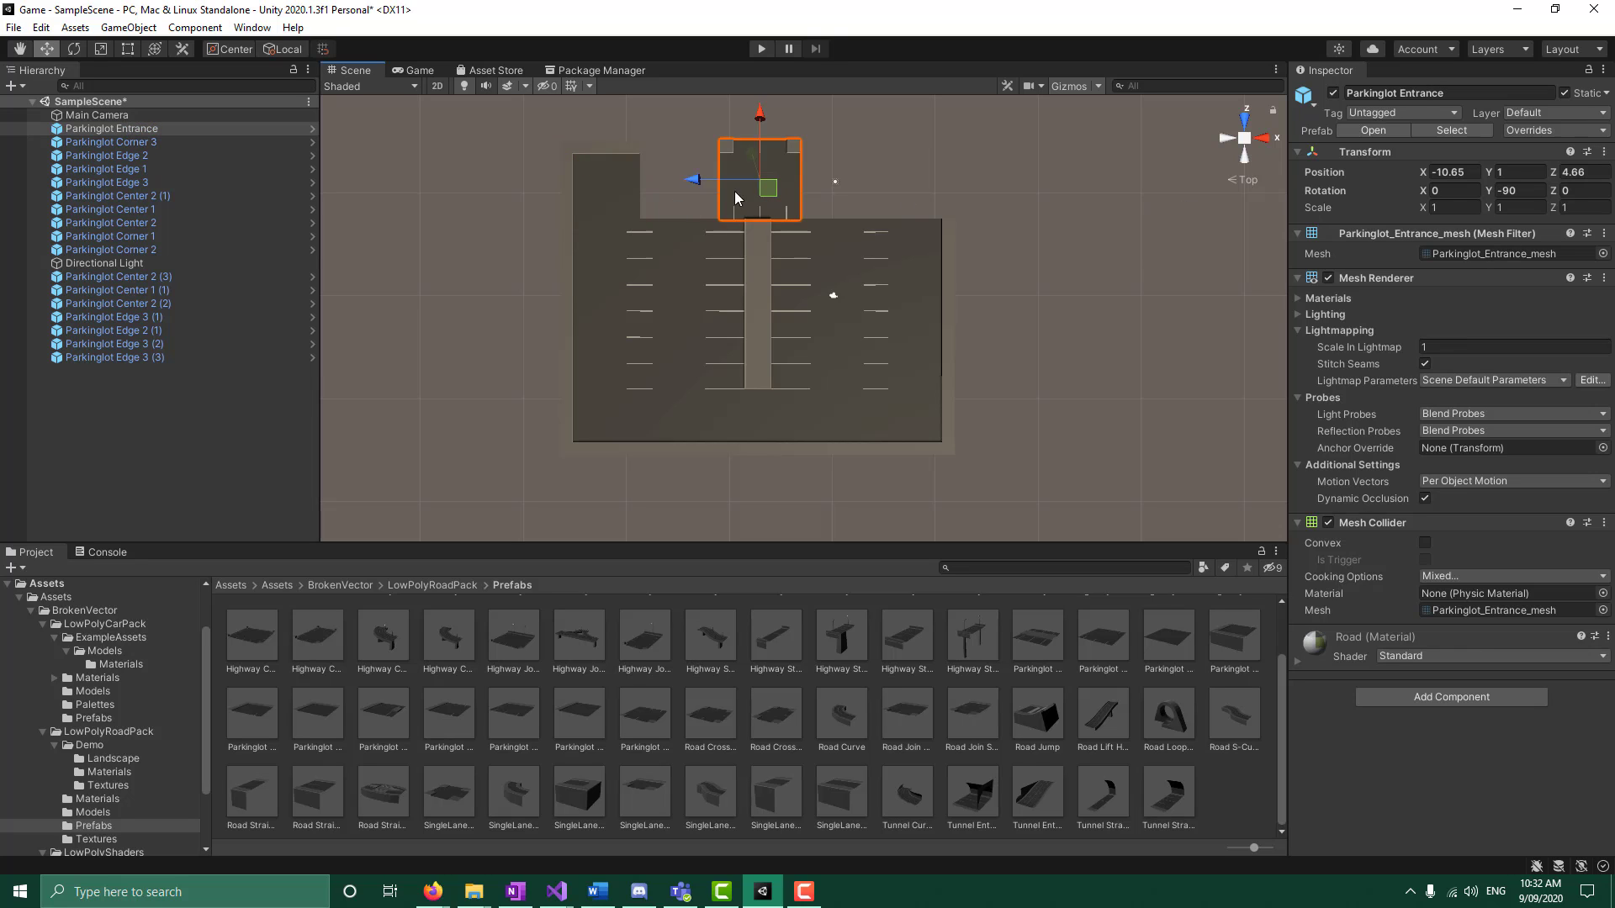
left_click(1006, 204)
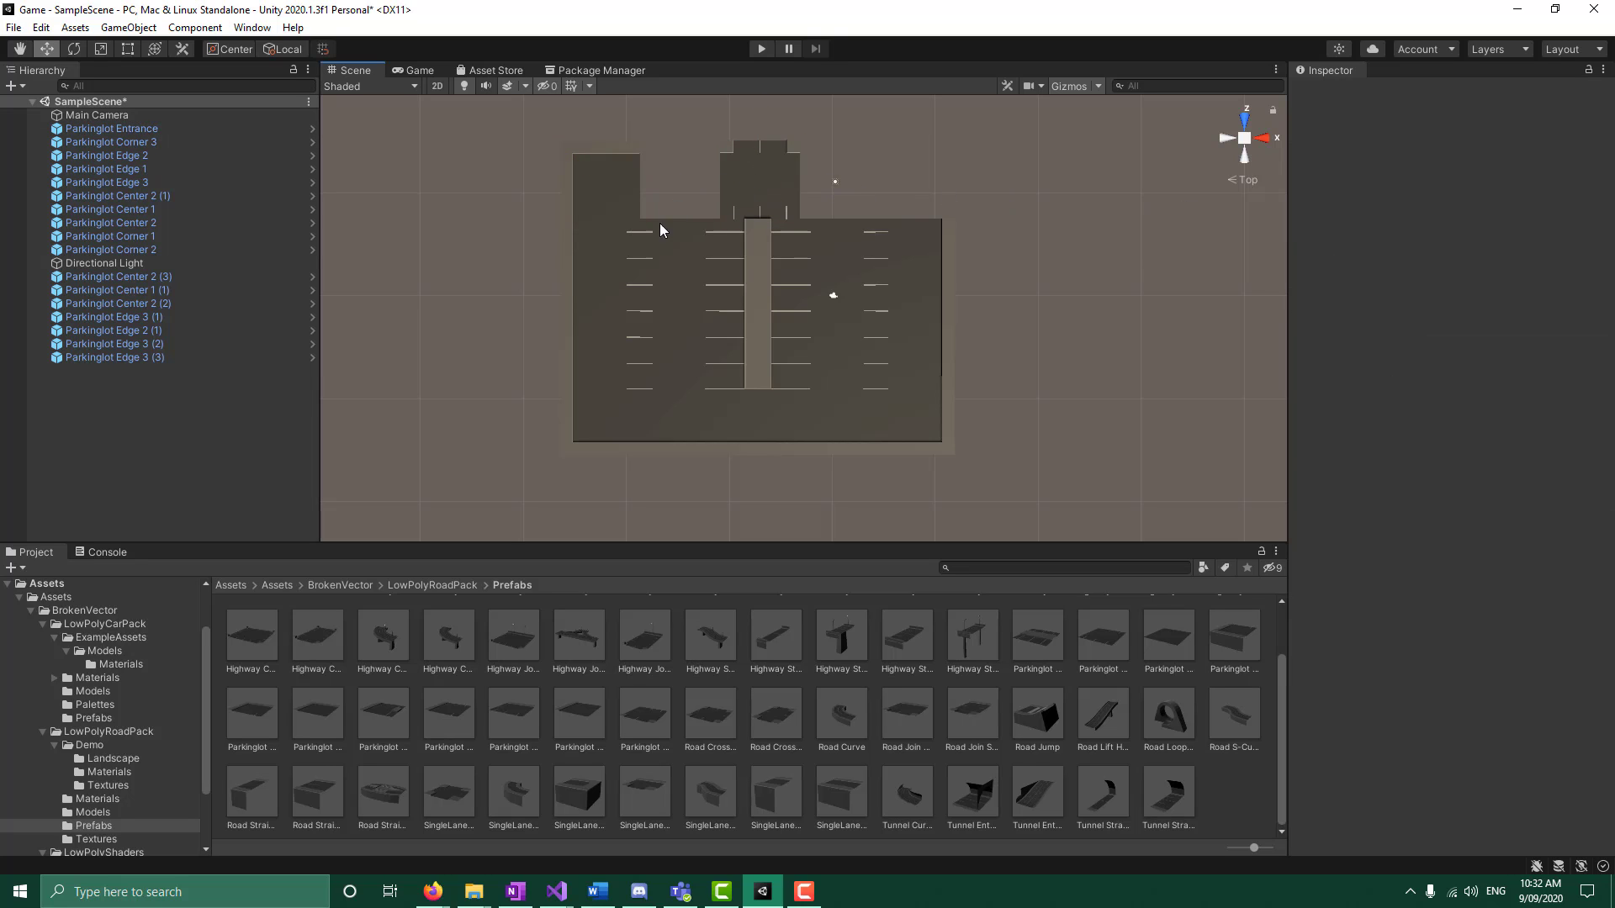
left_click(622, 197)
left_click(752, 189)
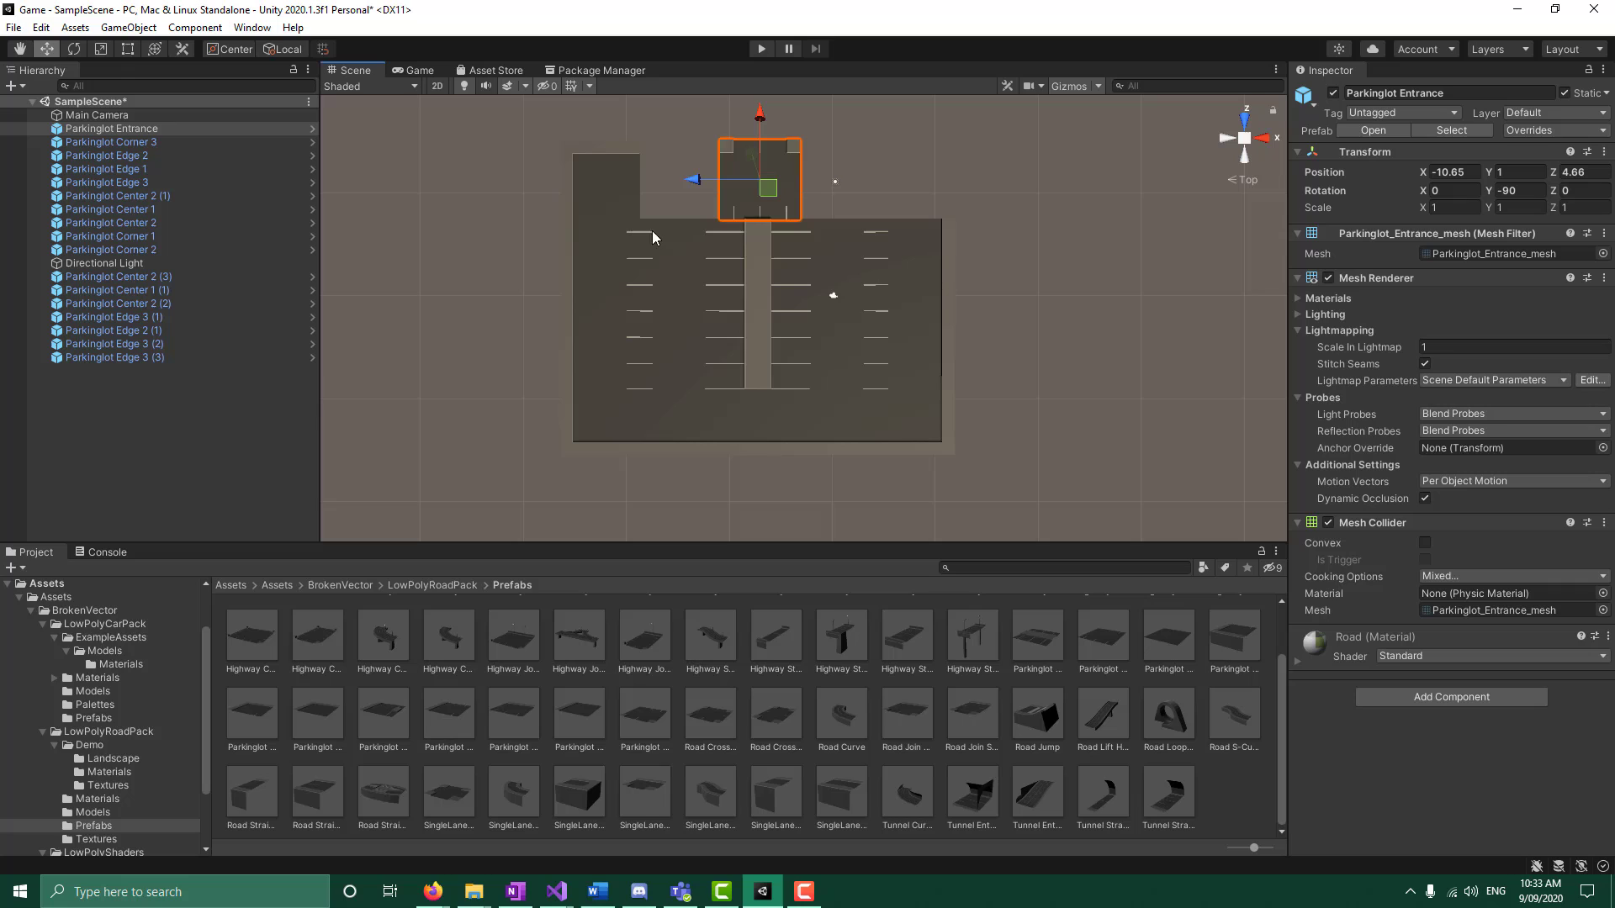
left_click(609, 246)
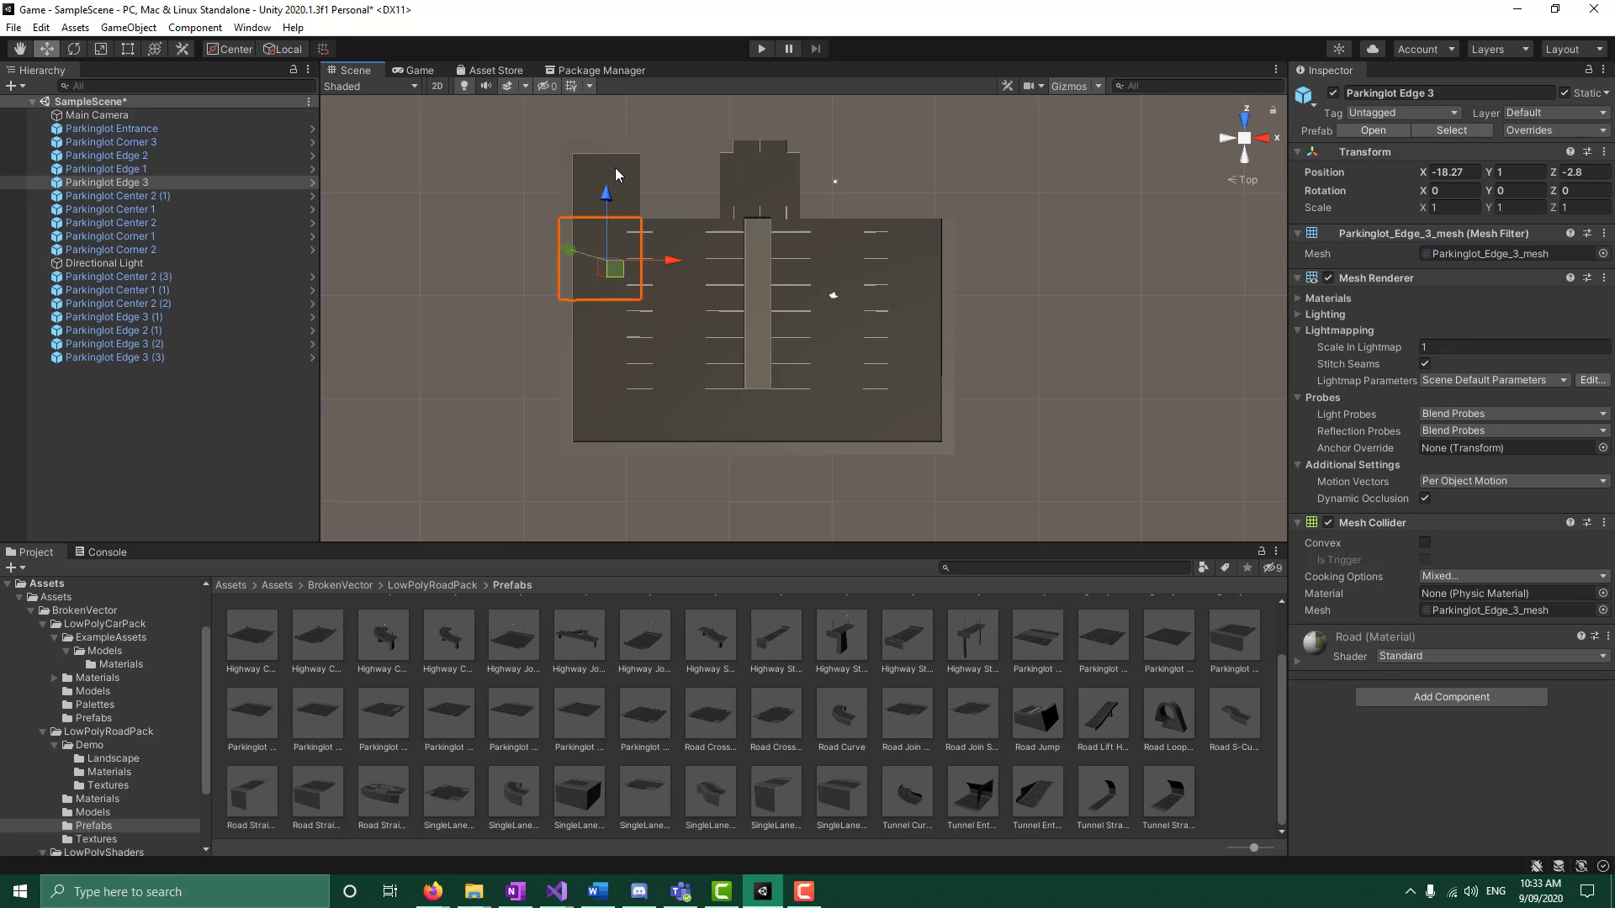
left_click(626, 280)
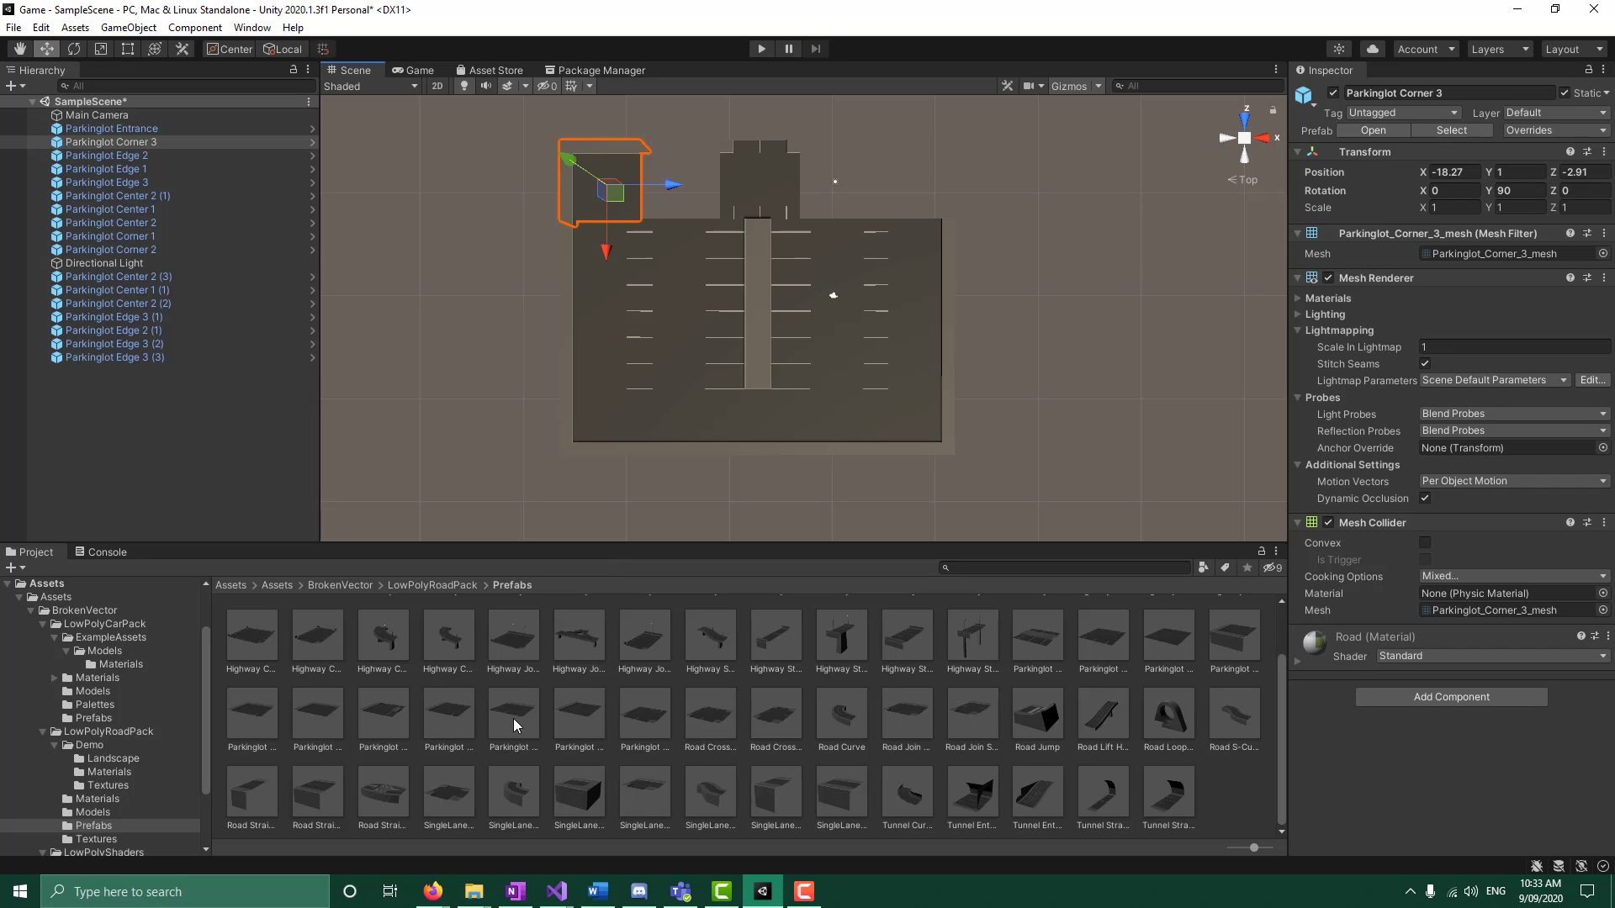
Place the Parkinglot Edge 4 prefab in the scene at Y 1 and move it beside the entrance piece, to Z 6.68
left_click(313, 721)
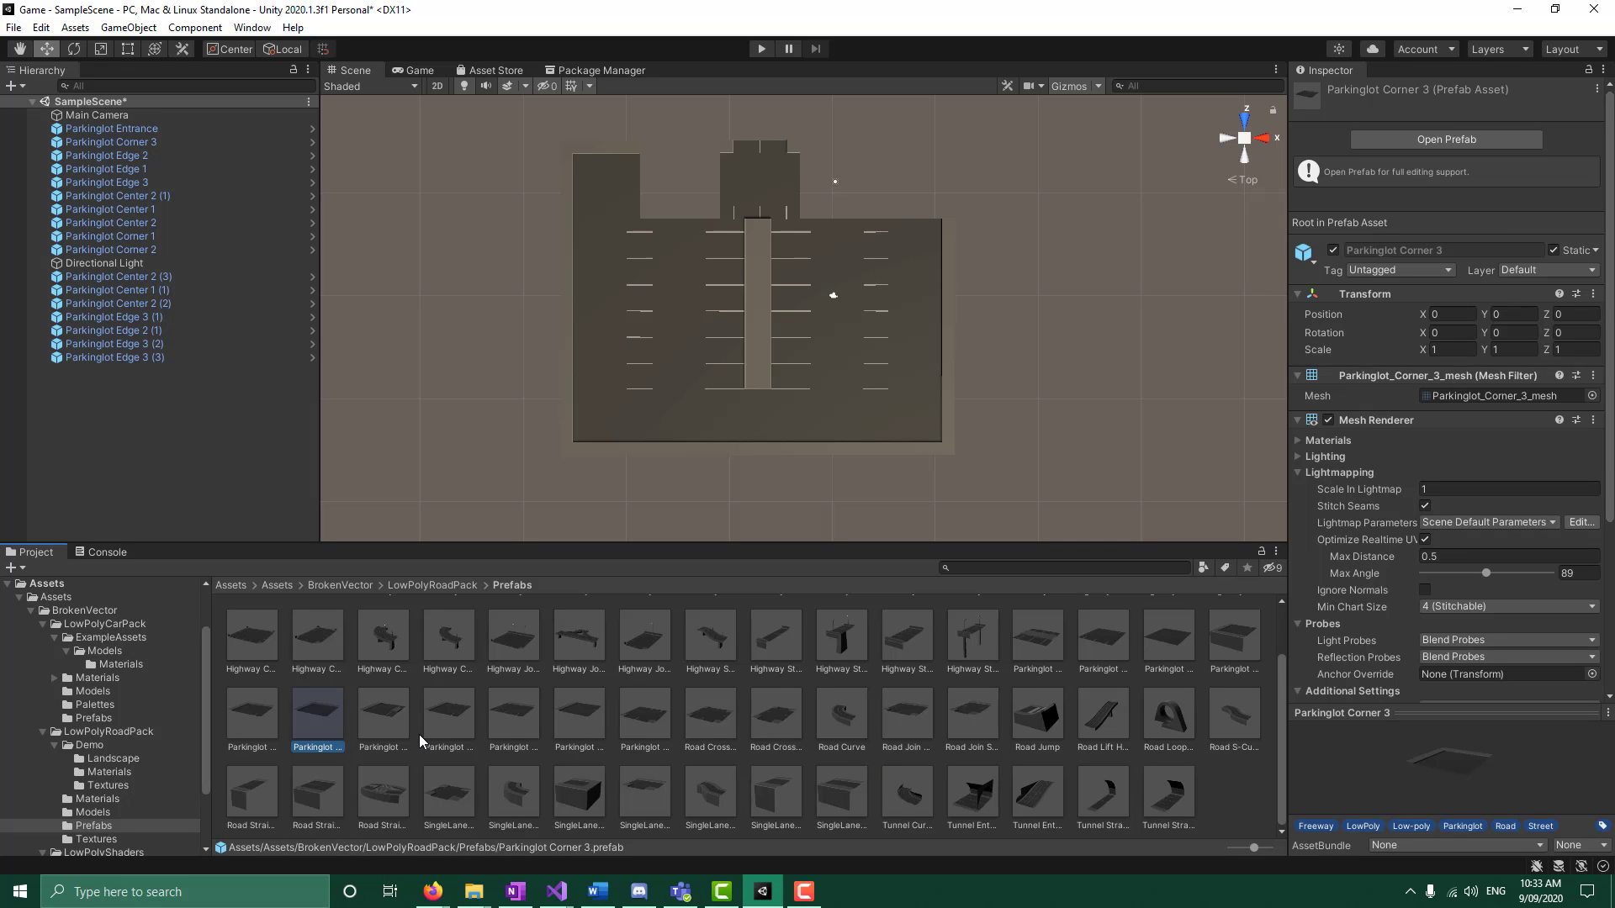
left_click(575, 729)
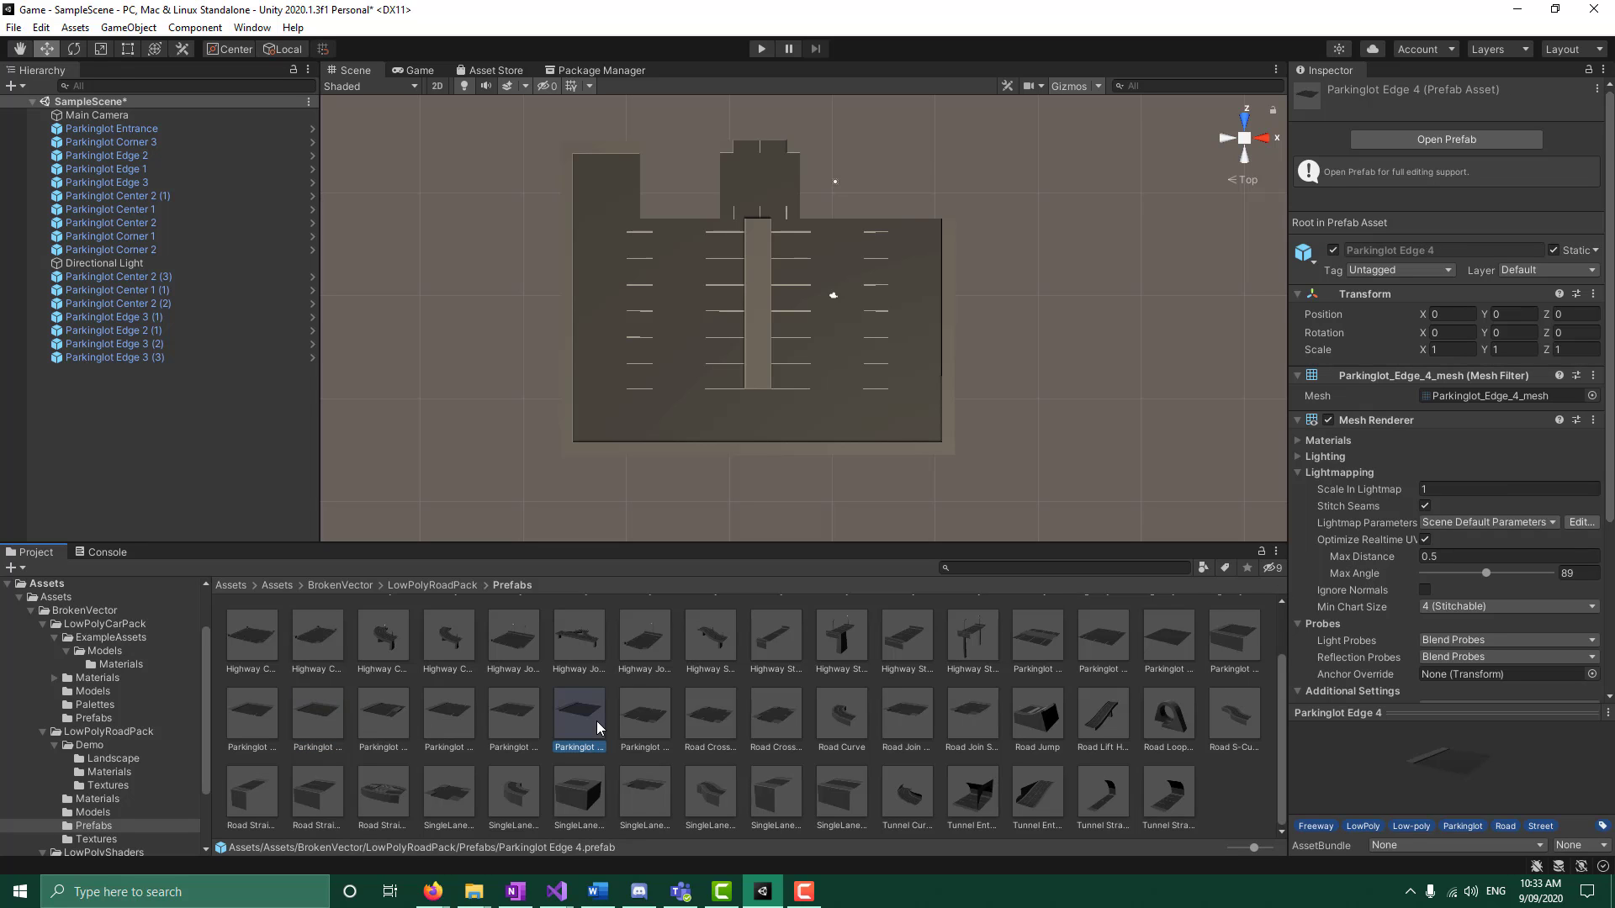
left_click_drag(580, 718, 1195, 226)
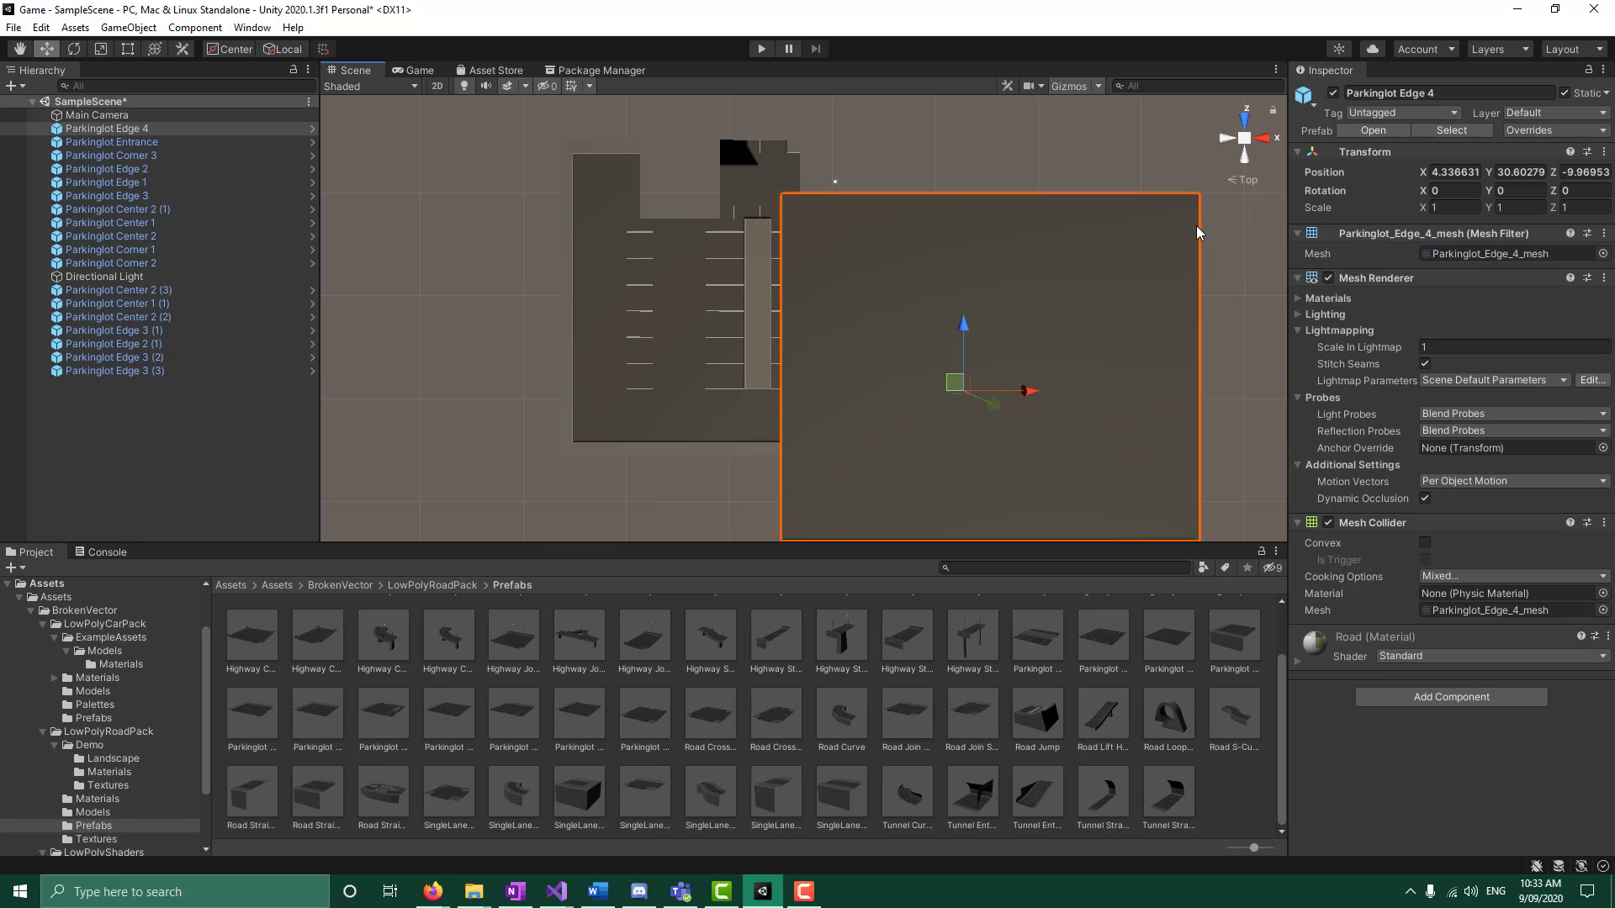
type("1")
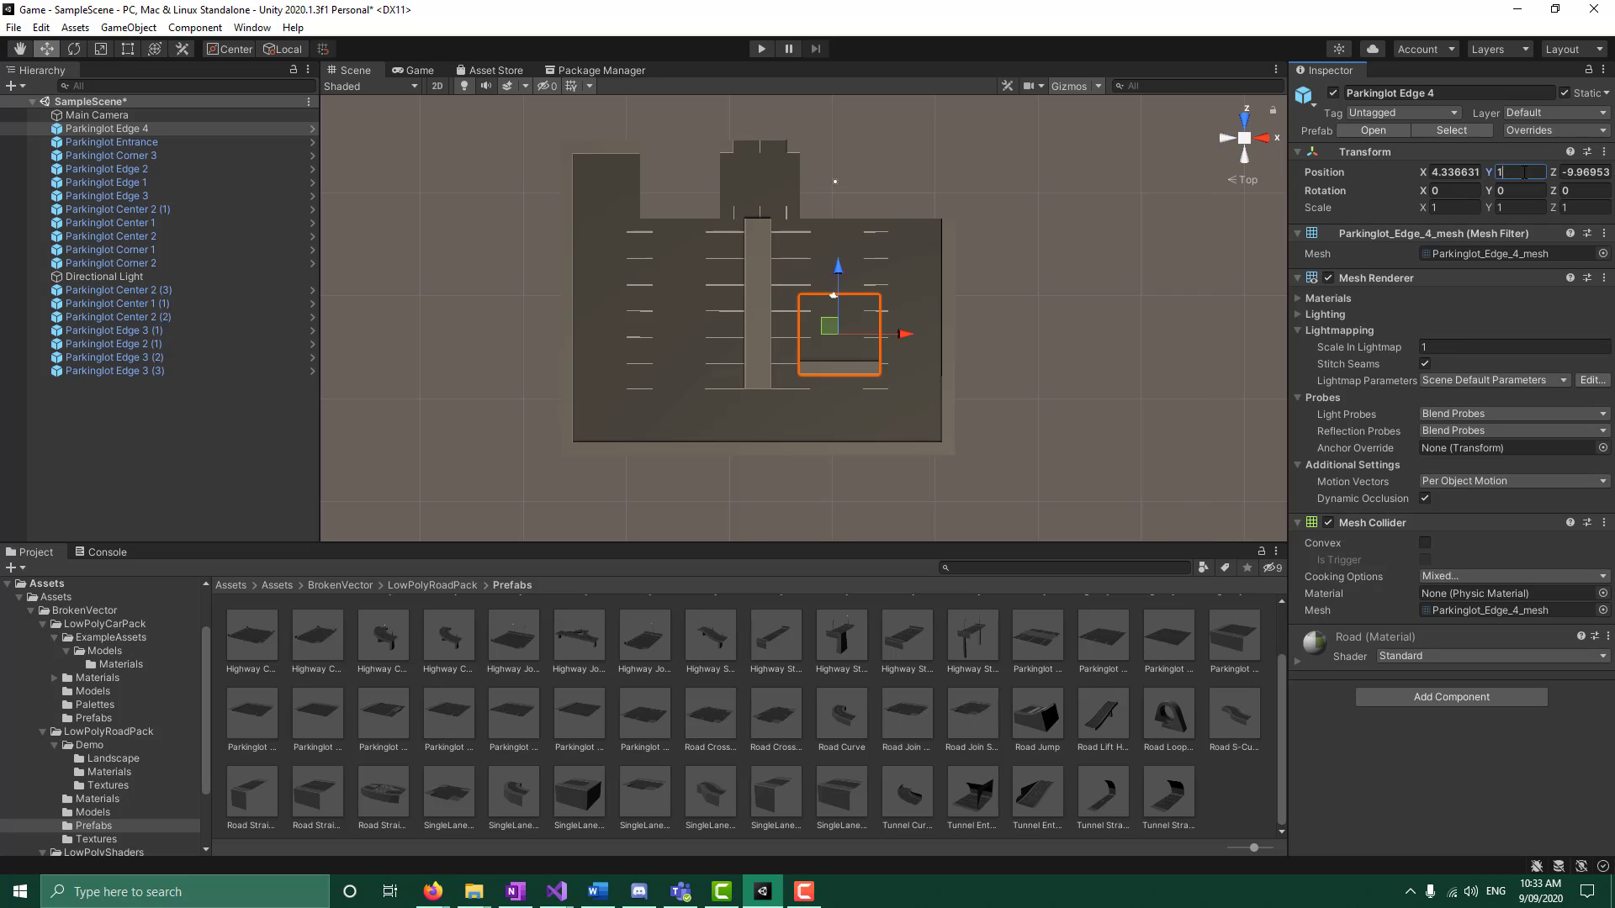
left_click_drag(839, 265, 891, 99)
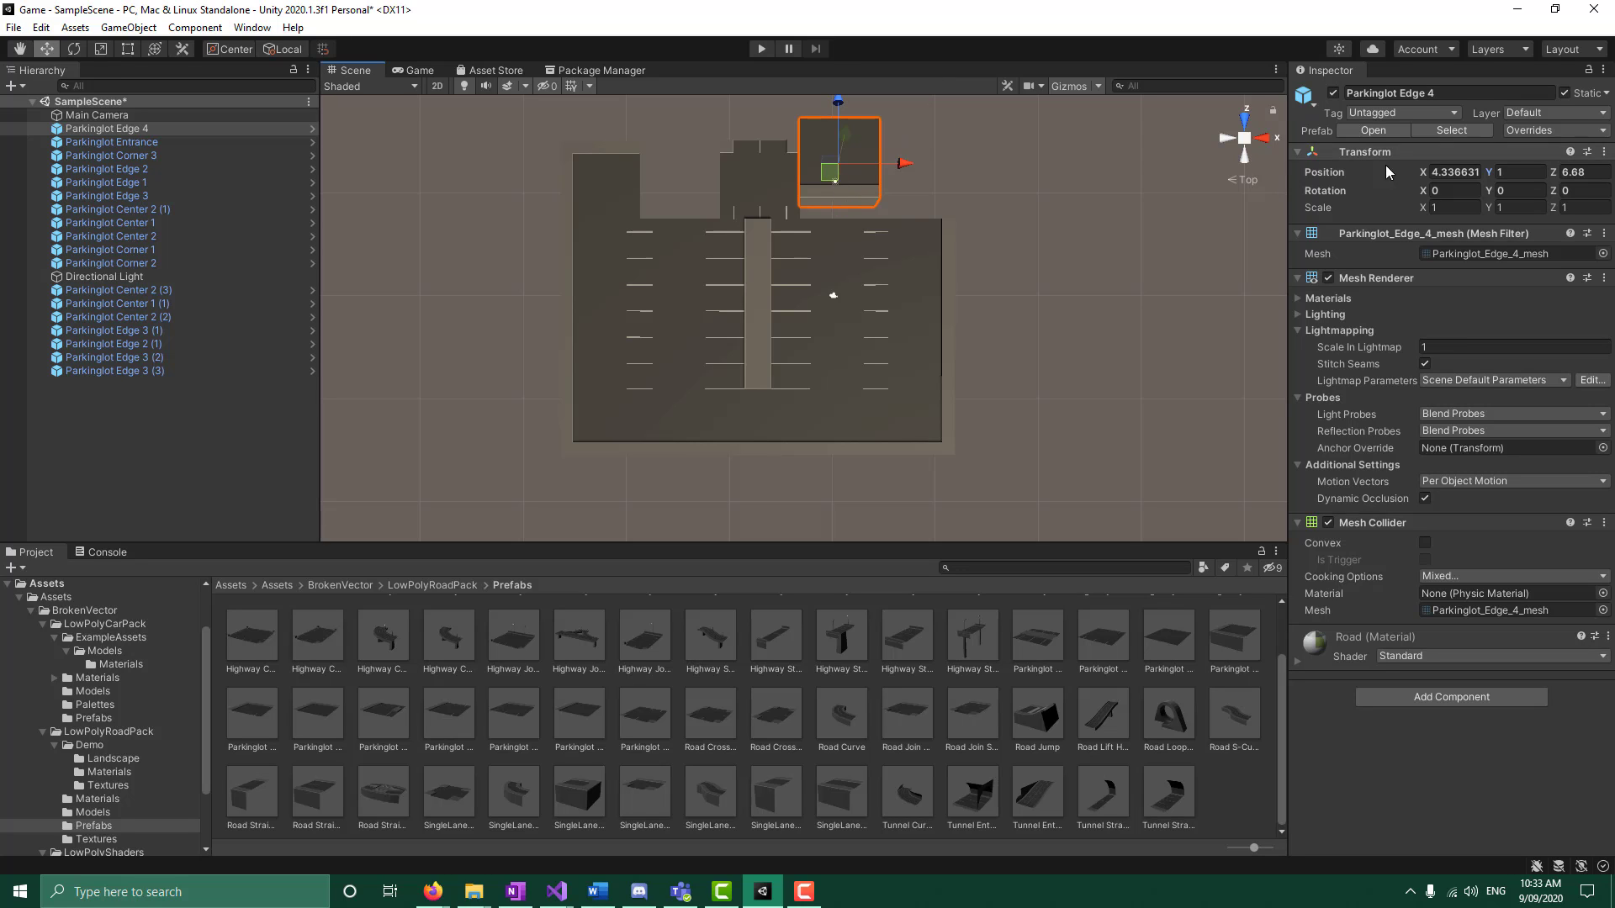
Rotate Parkinglot Edge 4 to 180 degrees about Y and bring it down near the lot's upper right corner, to Z -0.9
left_click(1515, 198)
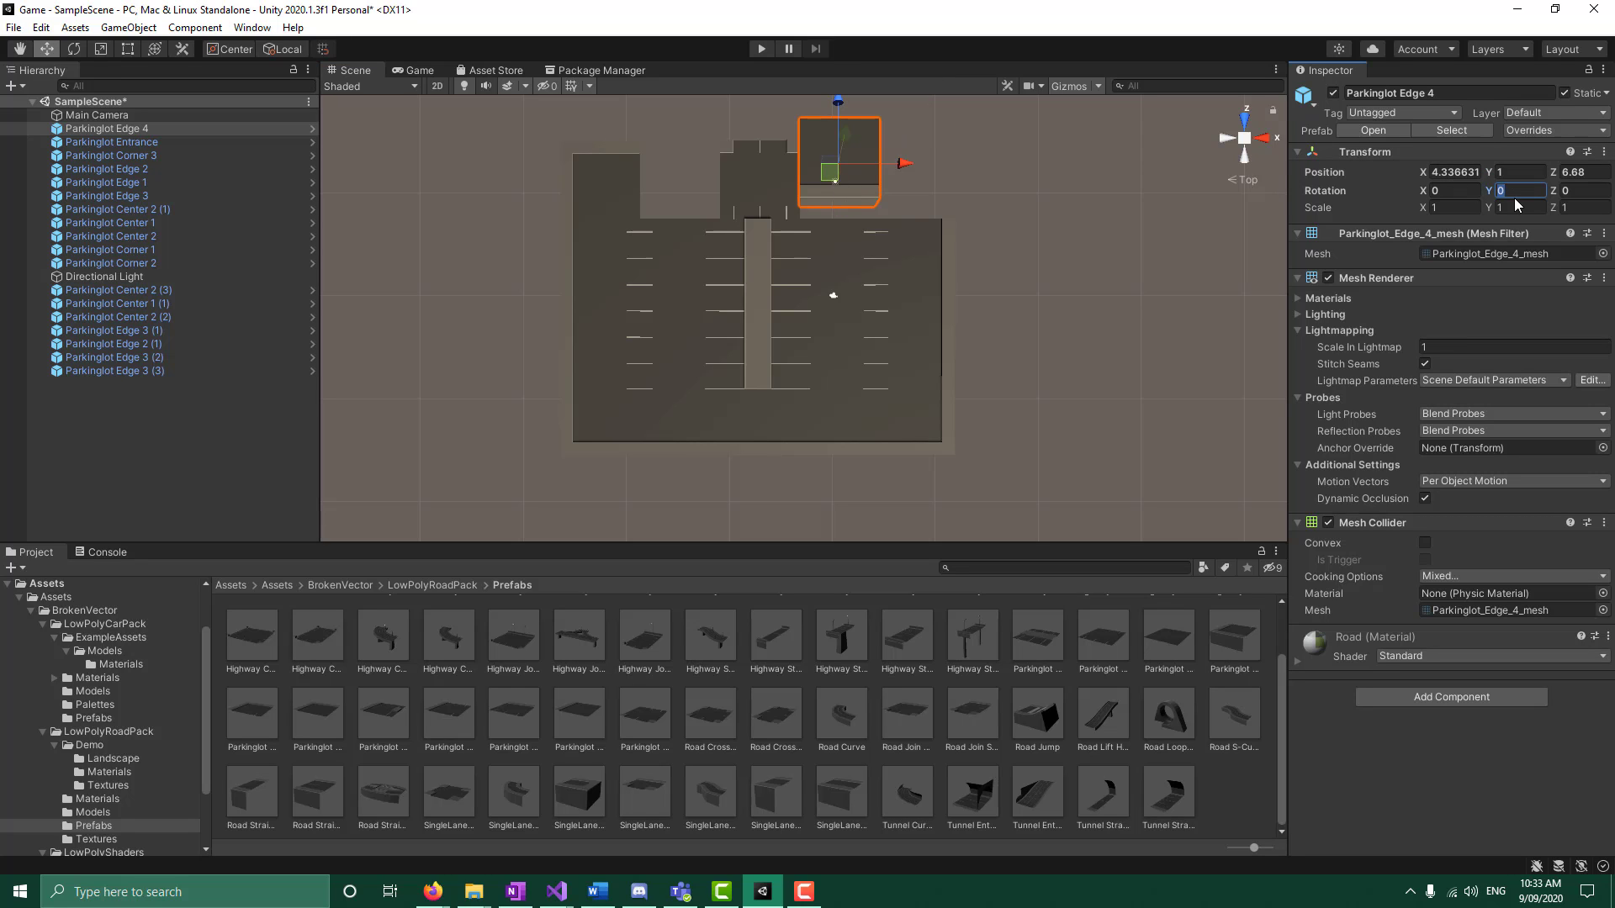
type("180")
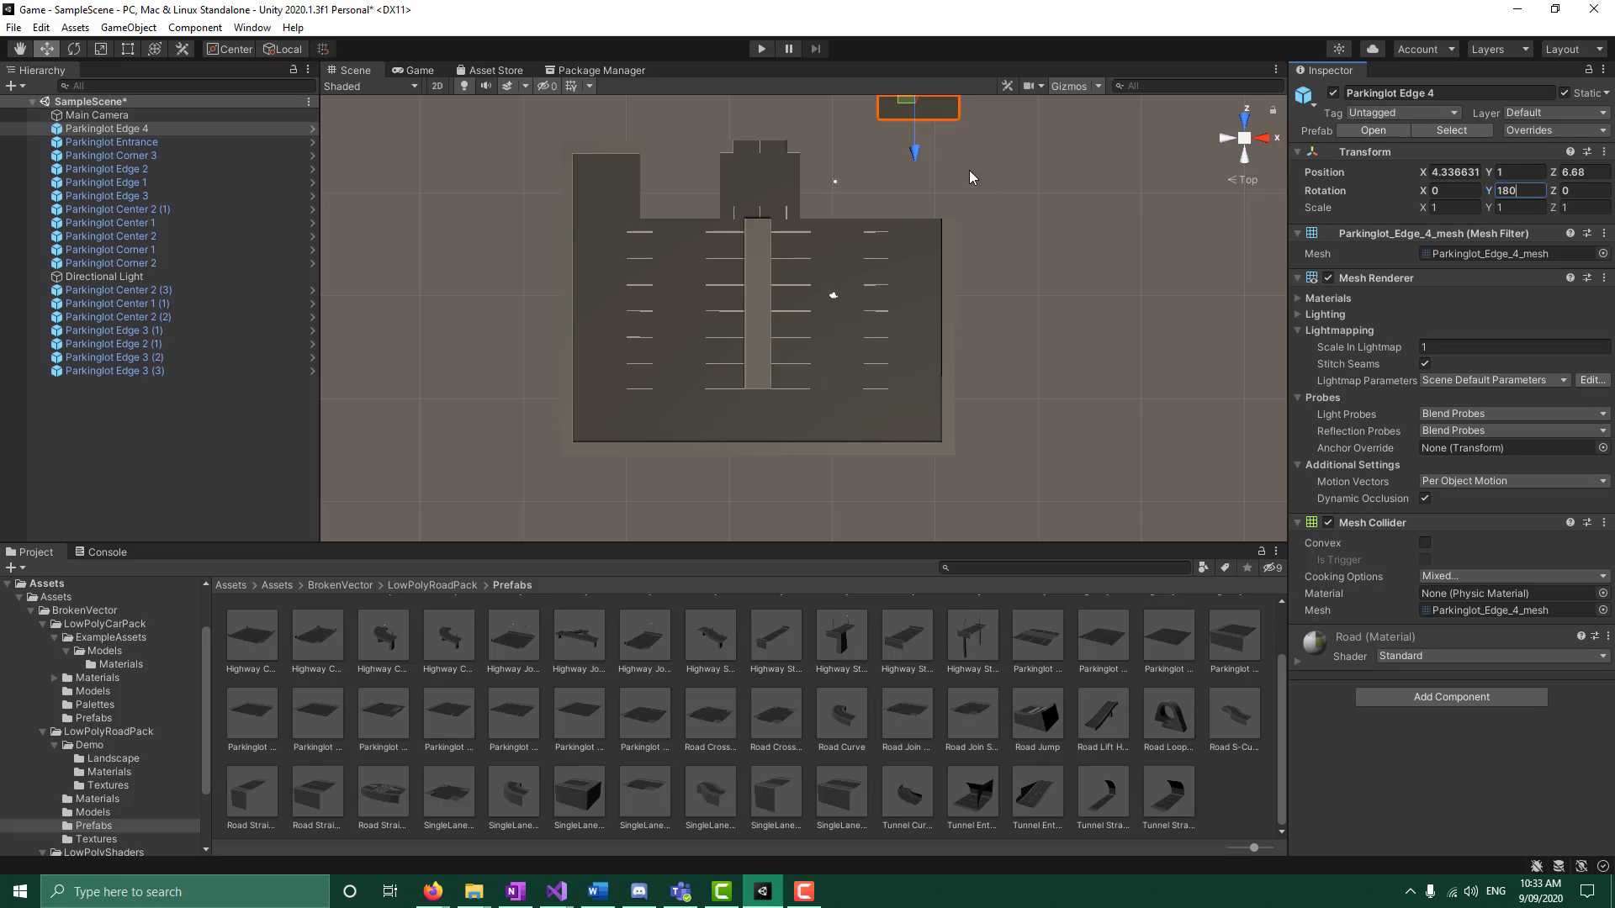
left_click_drag(917, 155, 919, 227)
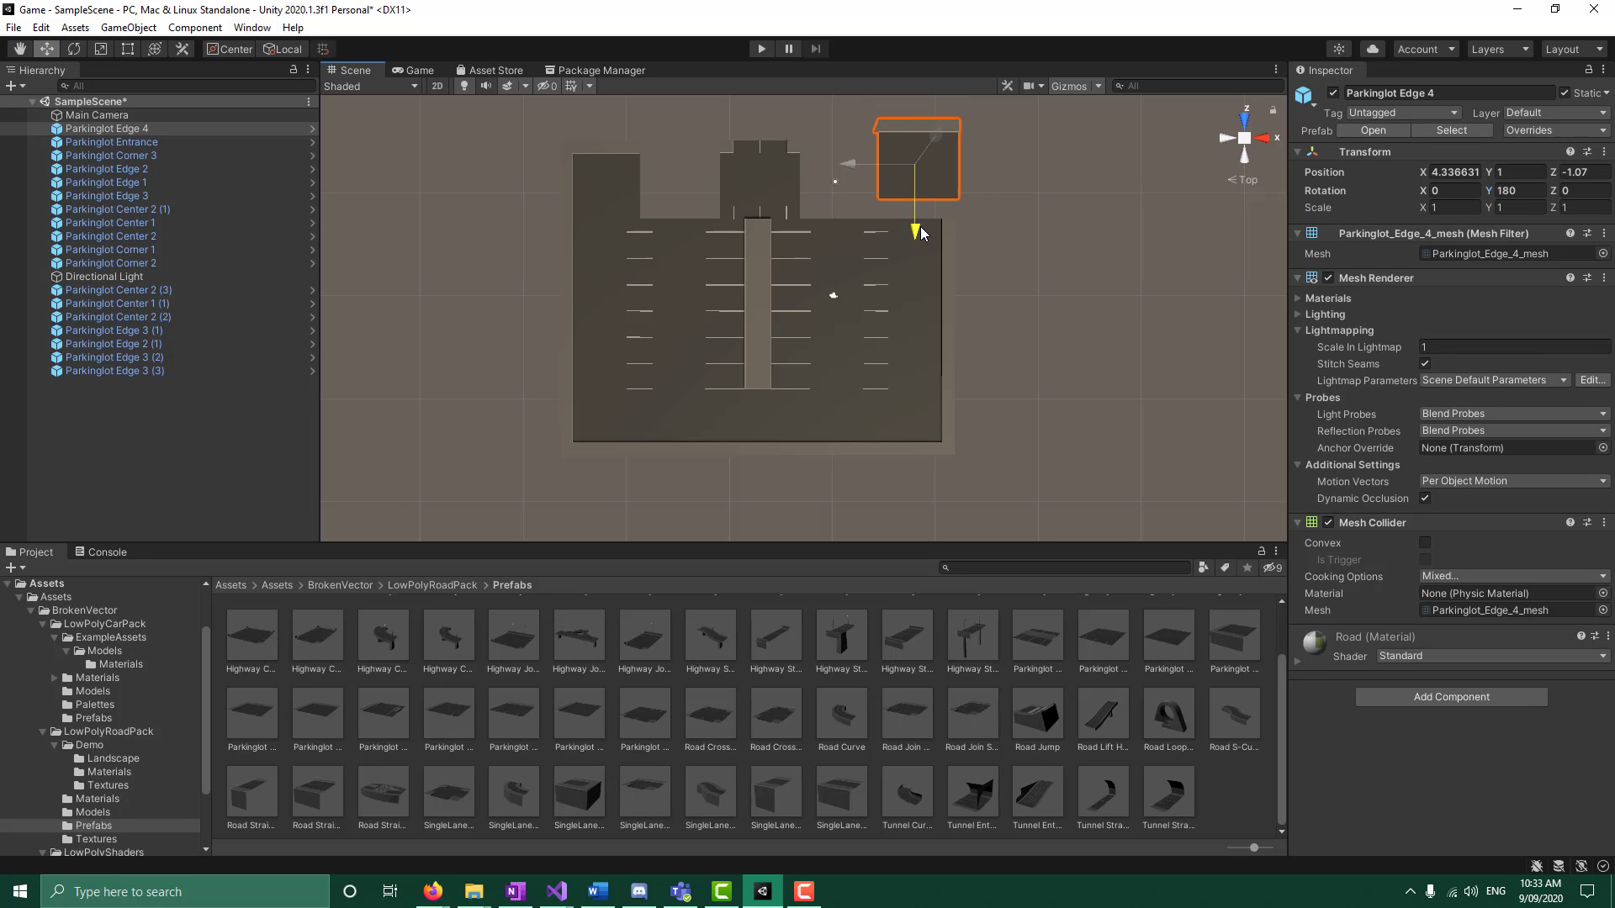
left_click(1041, 219)
left_click(933, 185)
left_click_drag(841, 174, 987, 191)
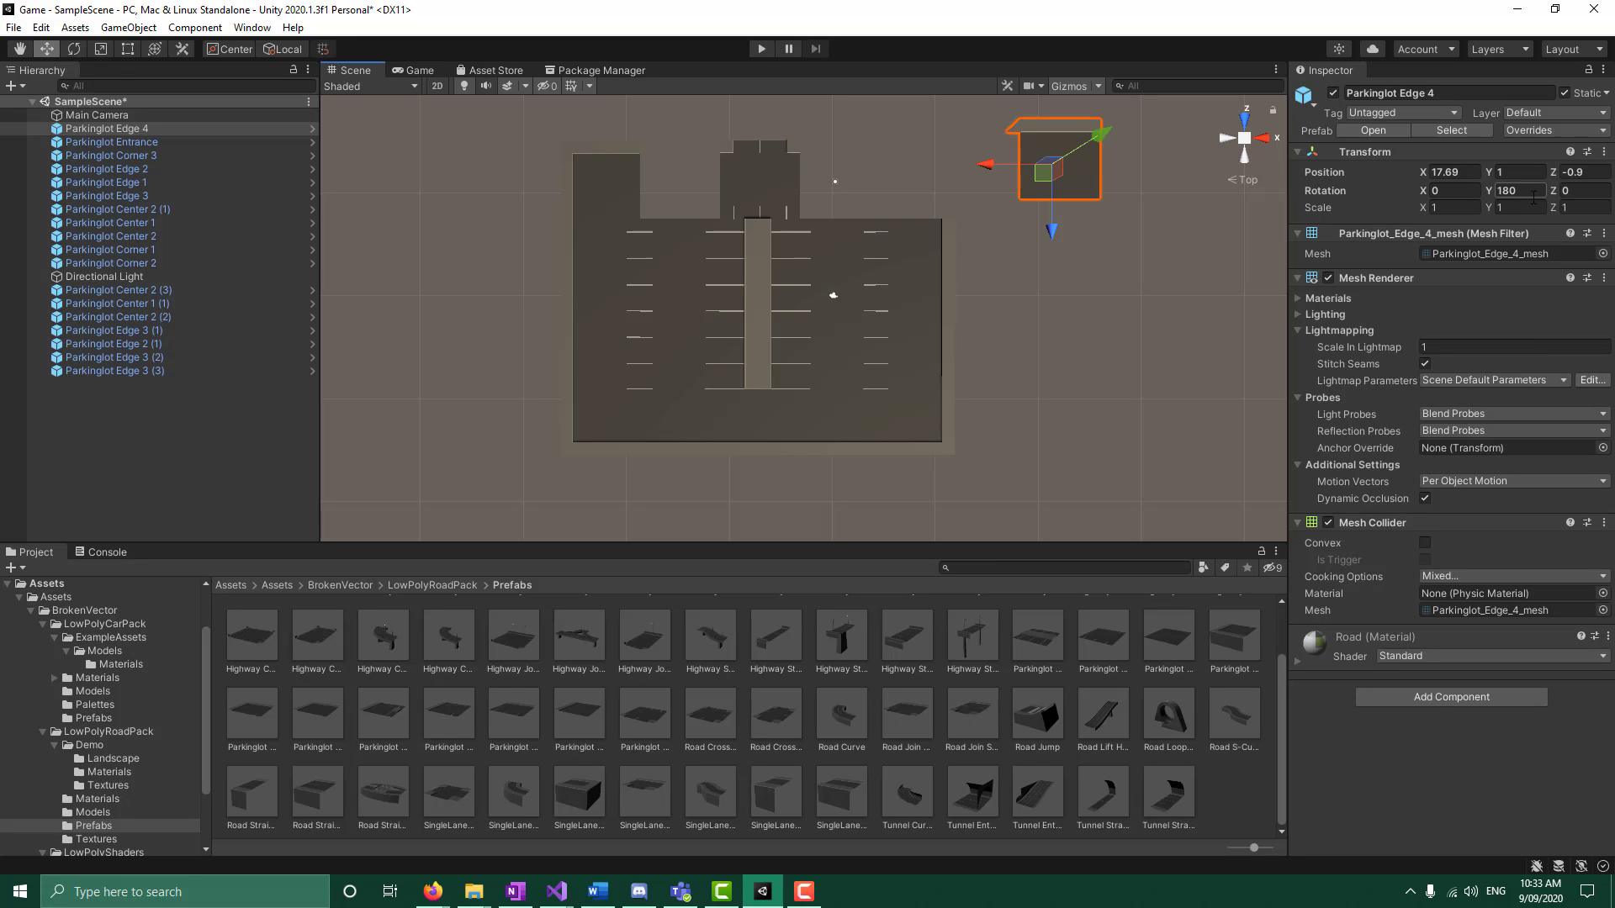
left_click(40, 27)
left_click(76, 46)
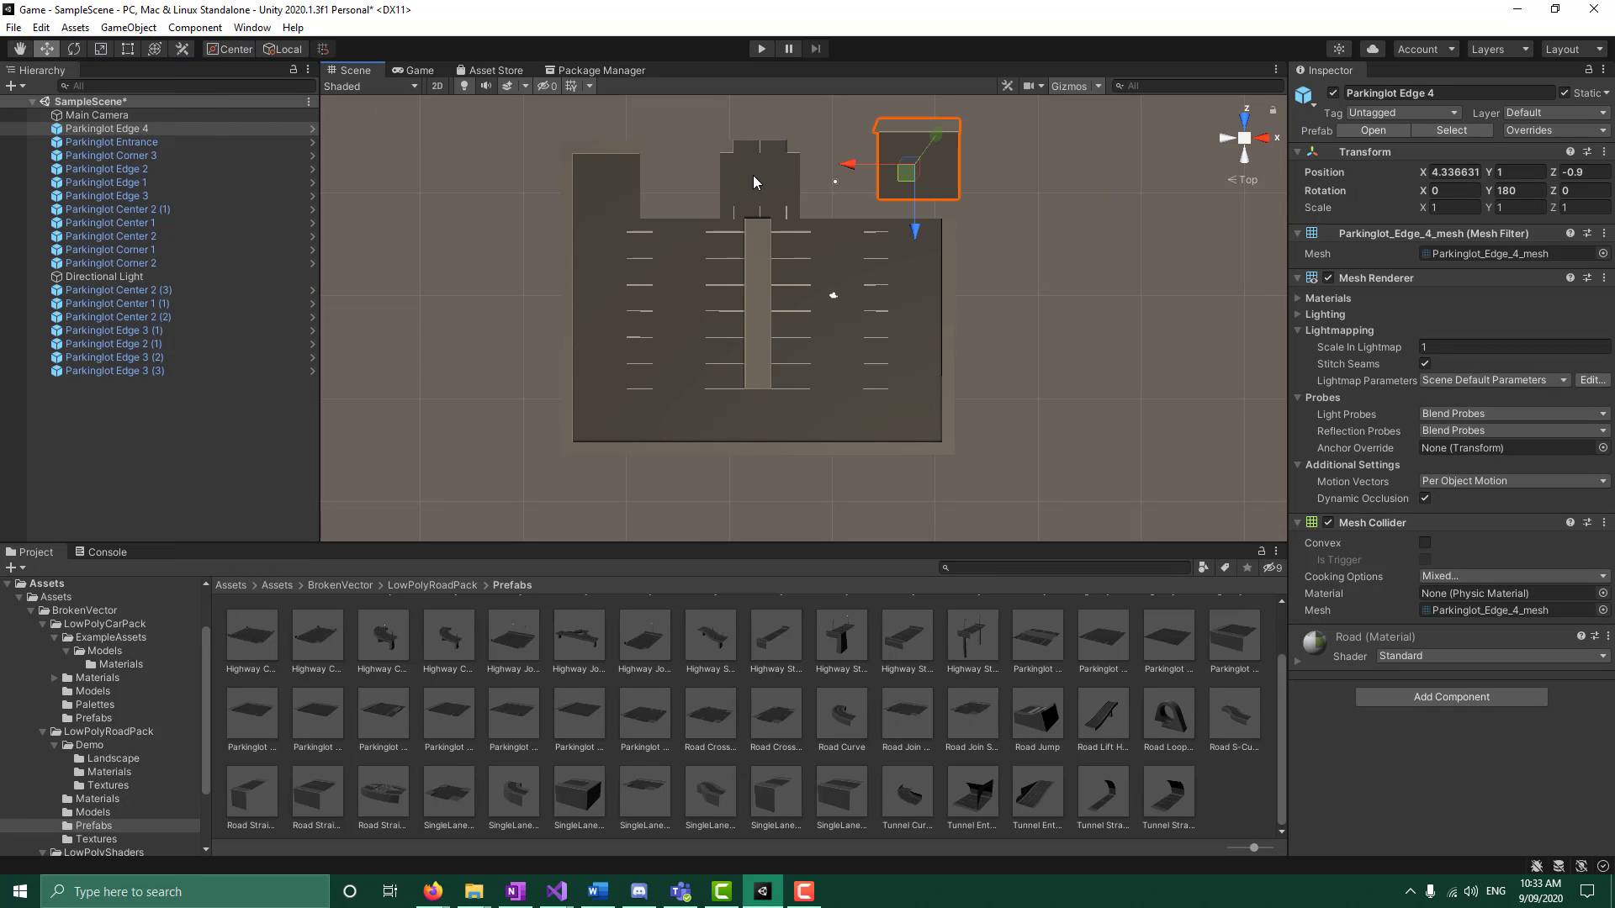
Compare the position and rotation values of Parkinglot Edge 4 with those of the neighbouring parking lot pieces, including Parkinglot Edge 3 (3)
left_click(753, 175)
left_click(611, 186)
left_click(604, 284)
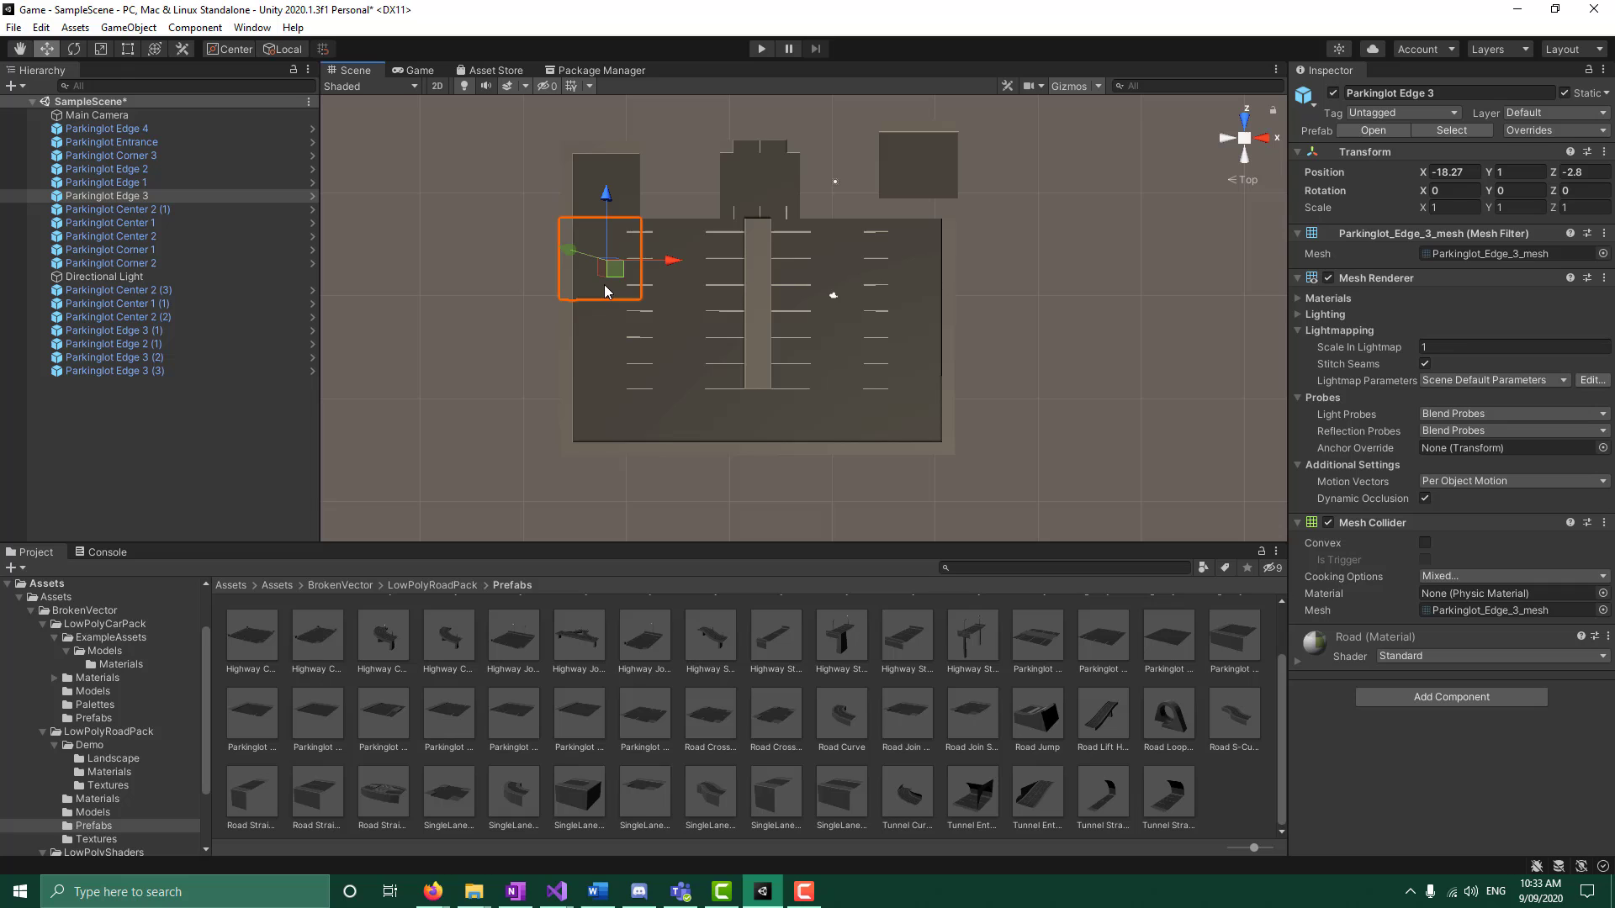
left_click(869, 304)
left_click(910, 270)
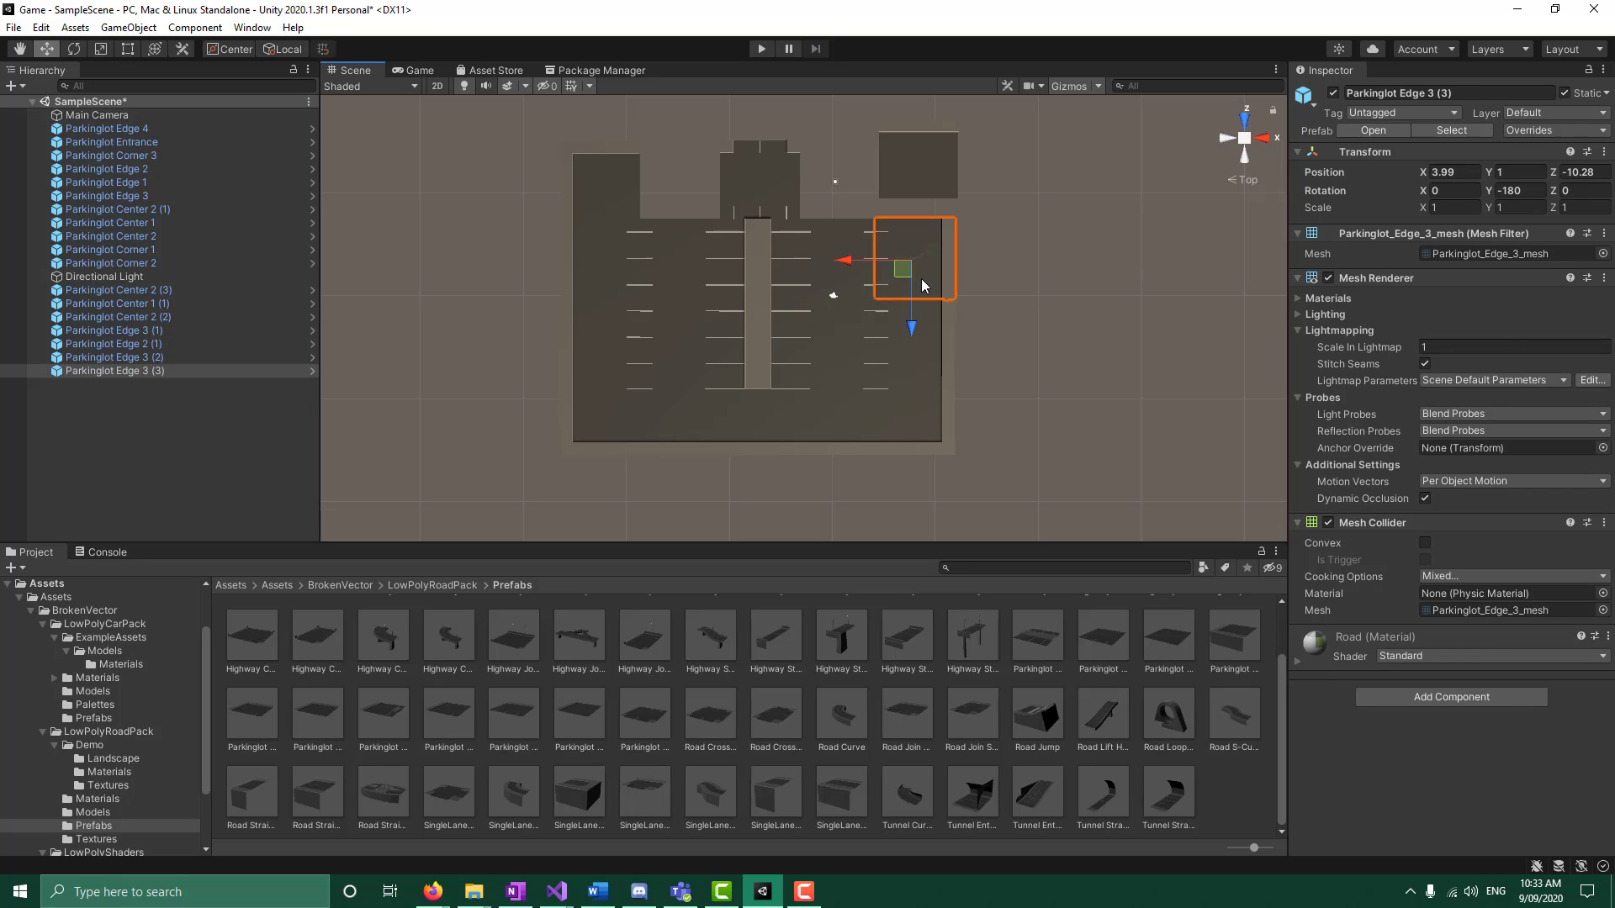
left_click(898, 160)
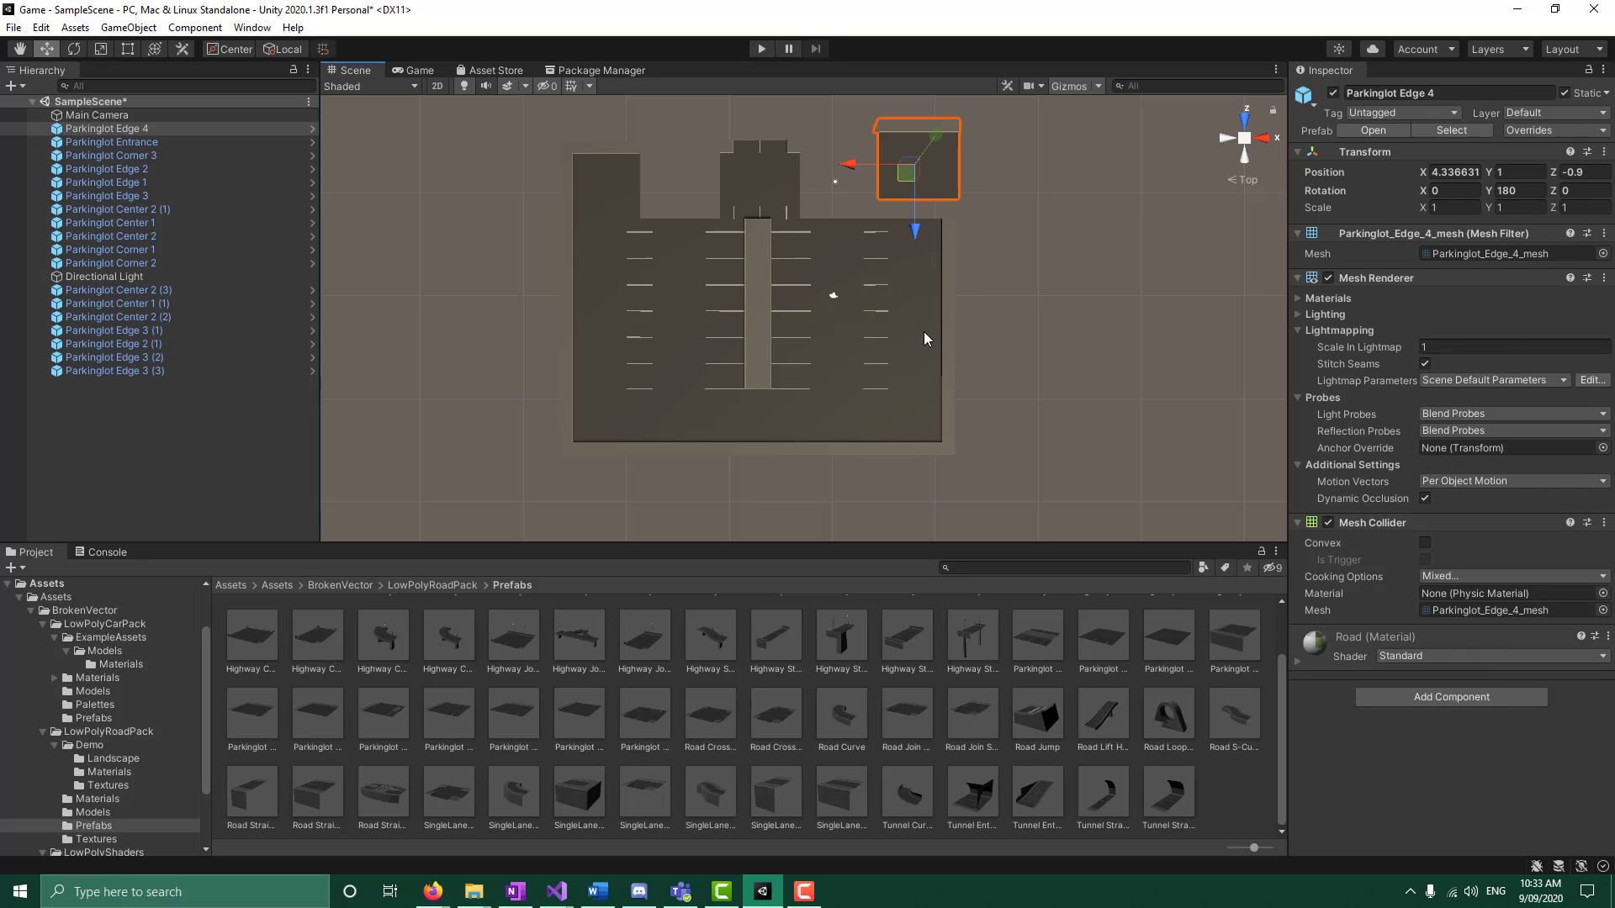
scroll(925, 339, "up", 3)
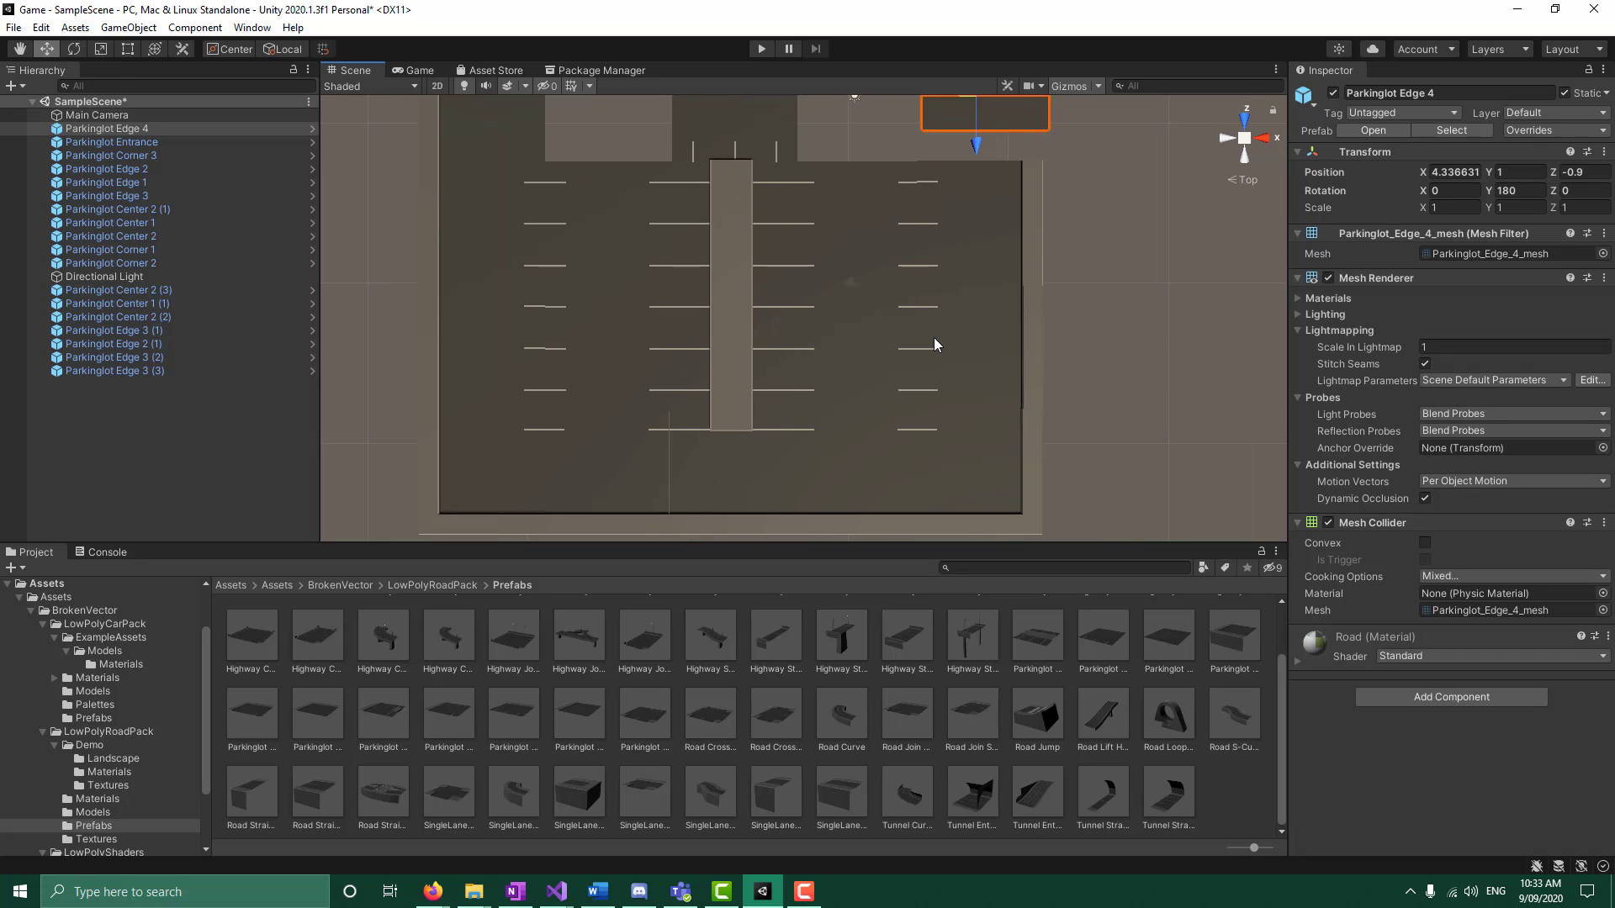
scroll(934, 341, "down", 2)
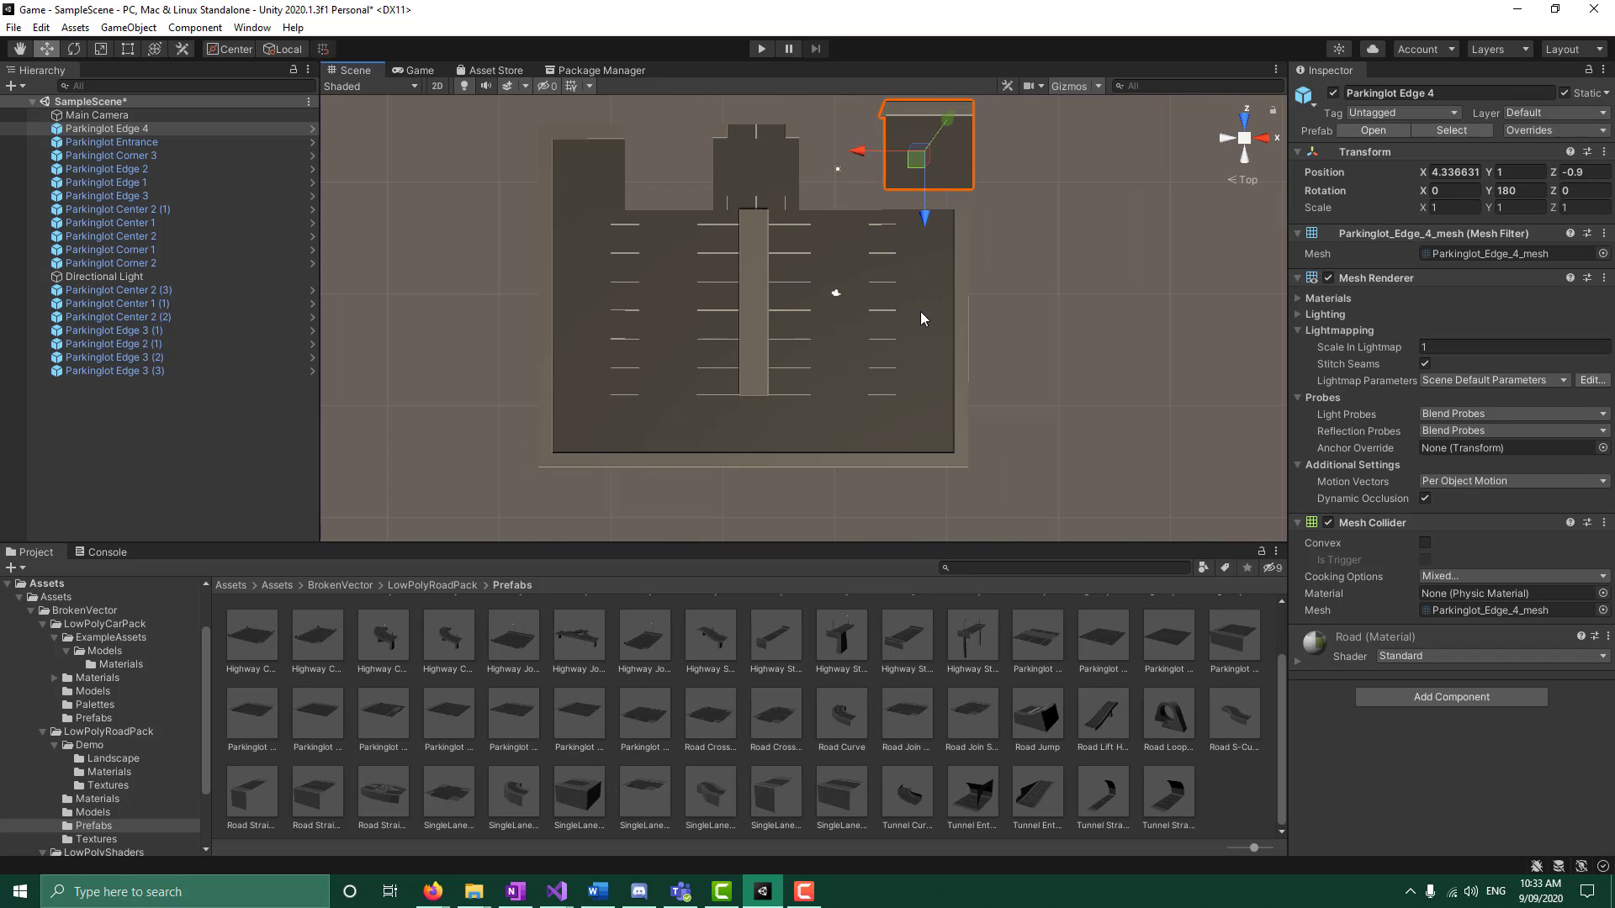
Move Parkinglot Edge 4 clear of the lot to X 25.2, Z 1 and set its Y rotation to 0
left_click_drag(867, 151, 1038, 153)
left_click_drag(1088, 220, 1089, 290)
left_click(1519, 190)
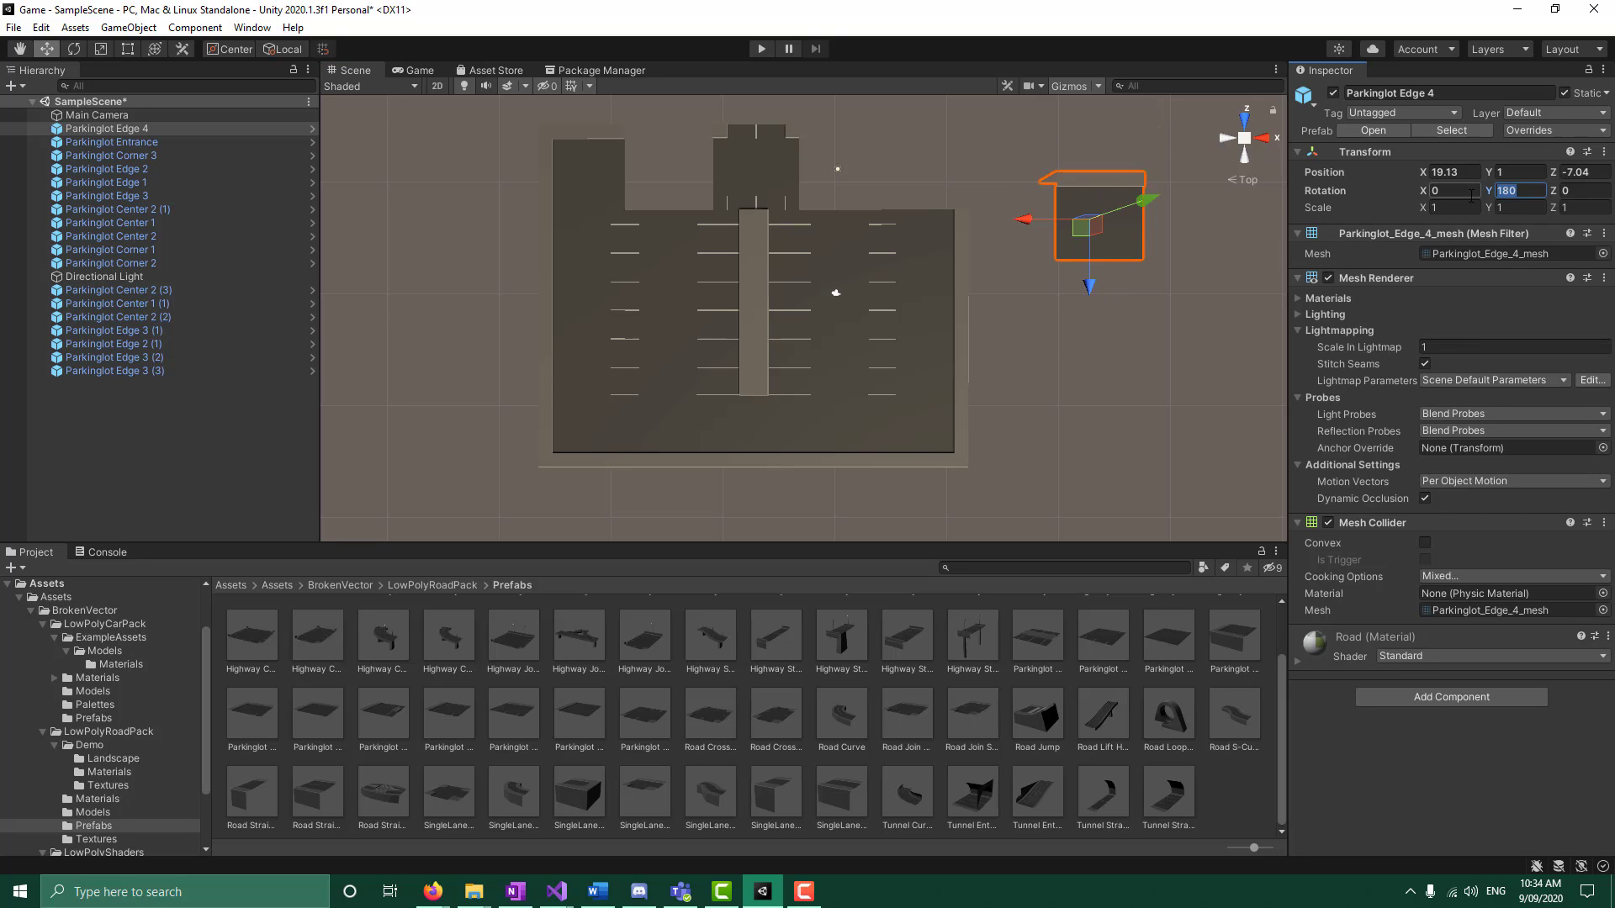
type("0")
left_click_drag(1055, 300, 1142, 206)
left_click(1141, 311)
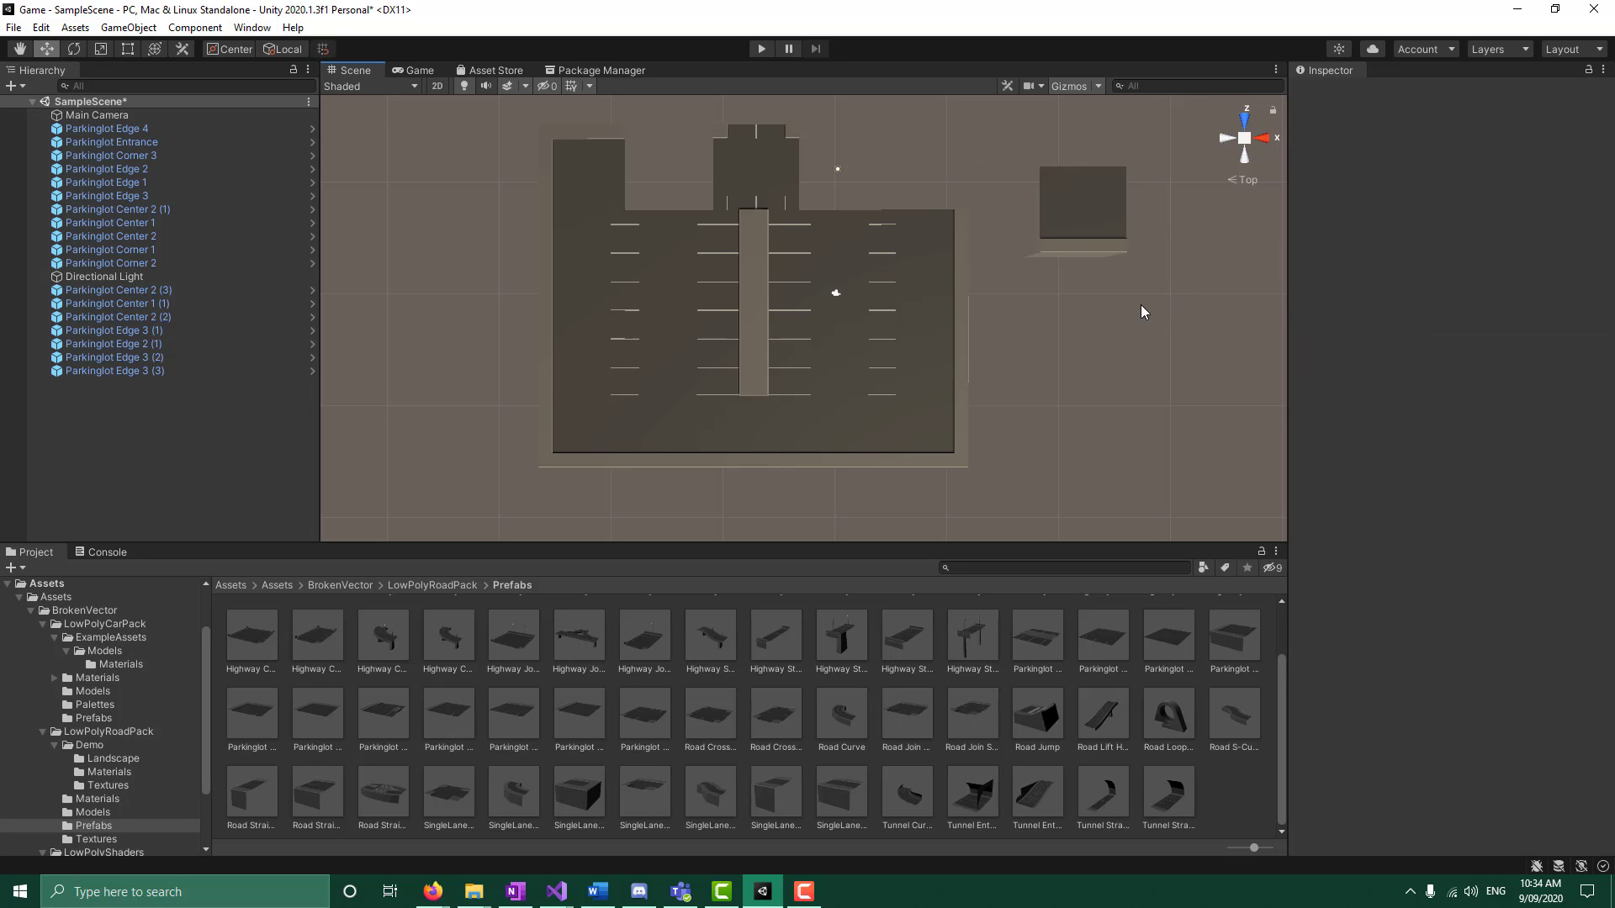
Delete the old Parkinglot Edge 4 and place a fresh copy of the prefab beside the lot at X 15.6, Y 1, Z 6.52
left_click(1081, 249)
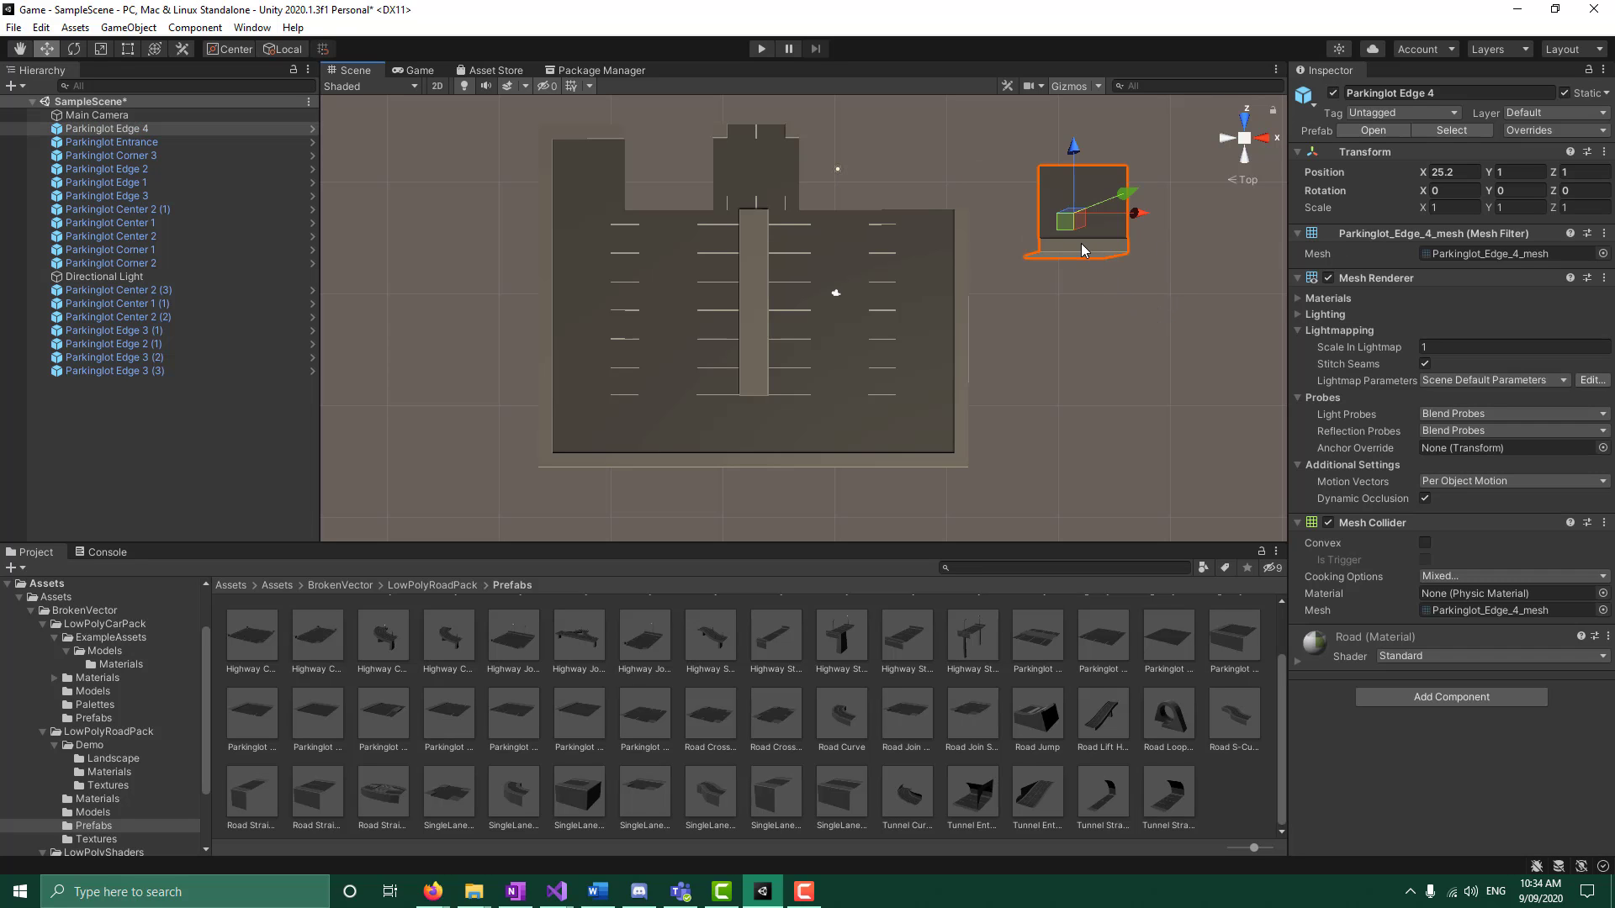
key("Delete")
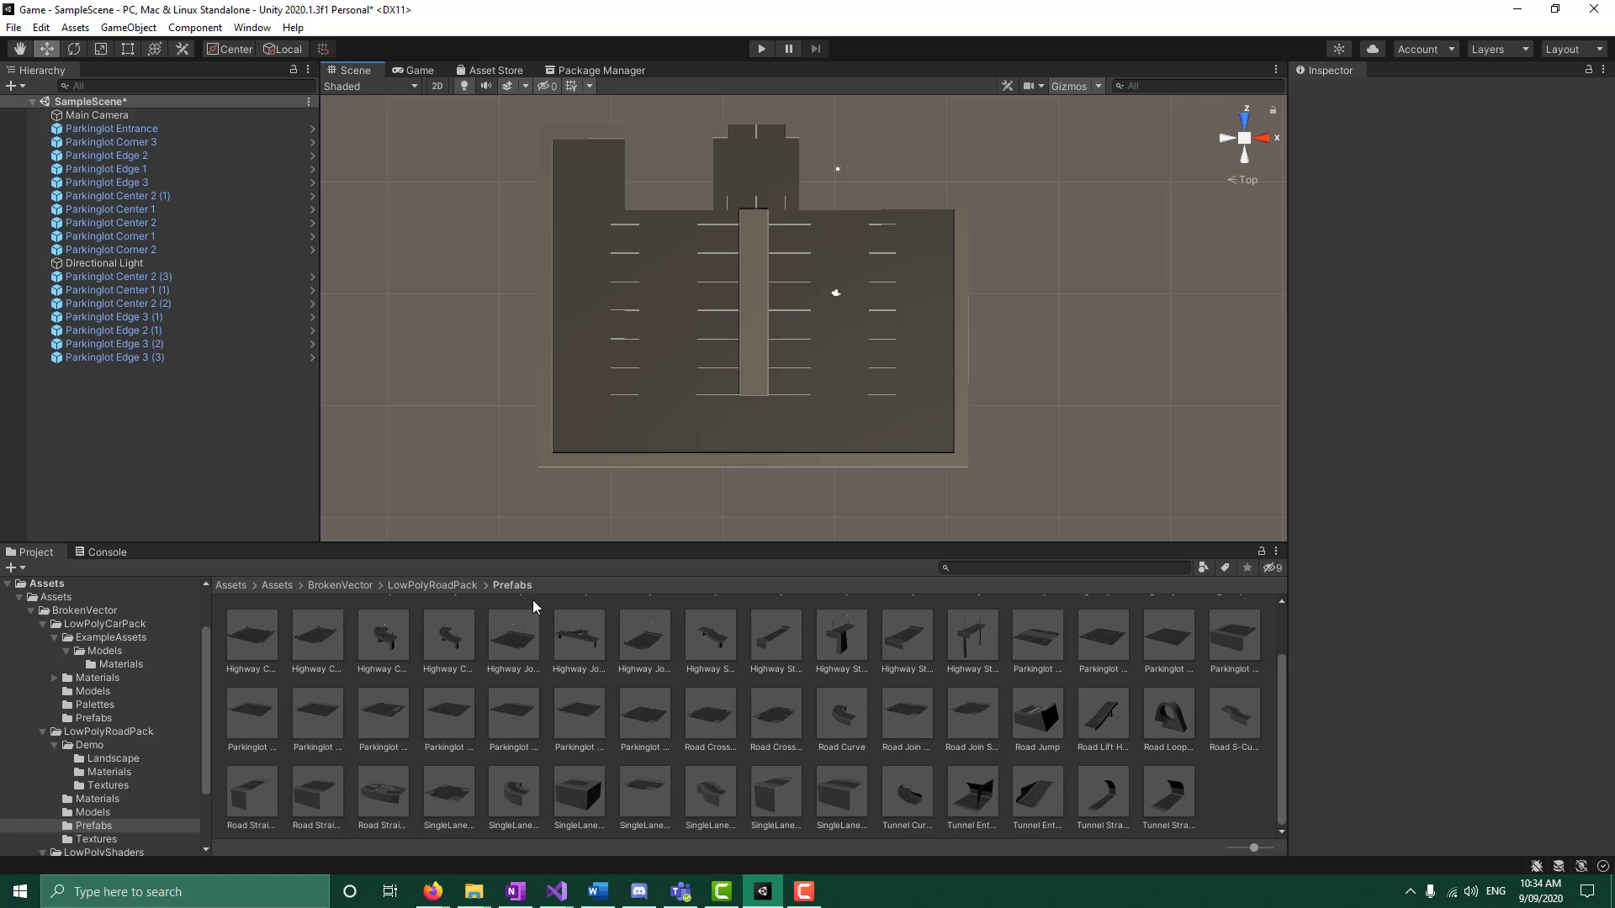
left_click(578, 717)
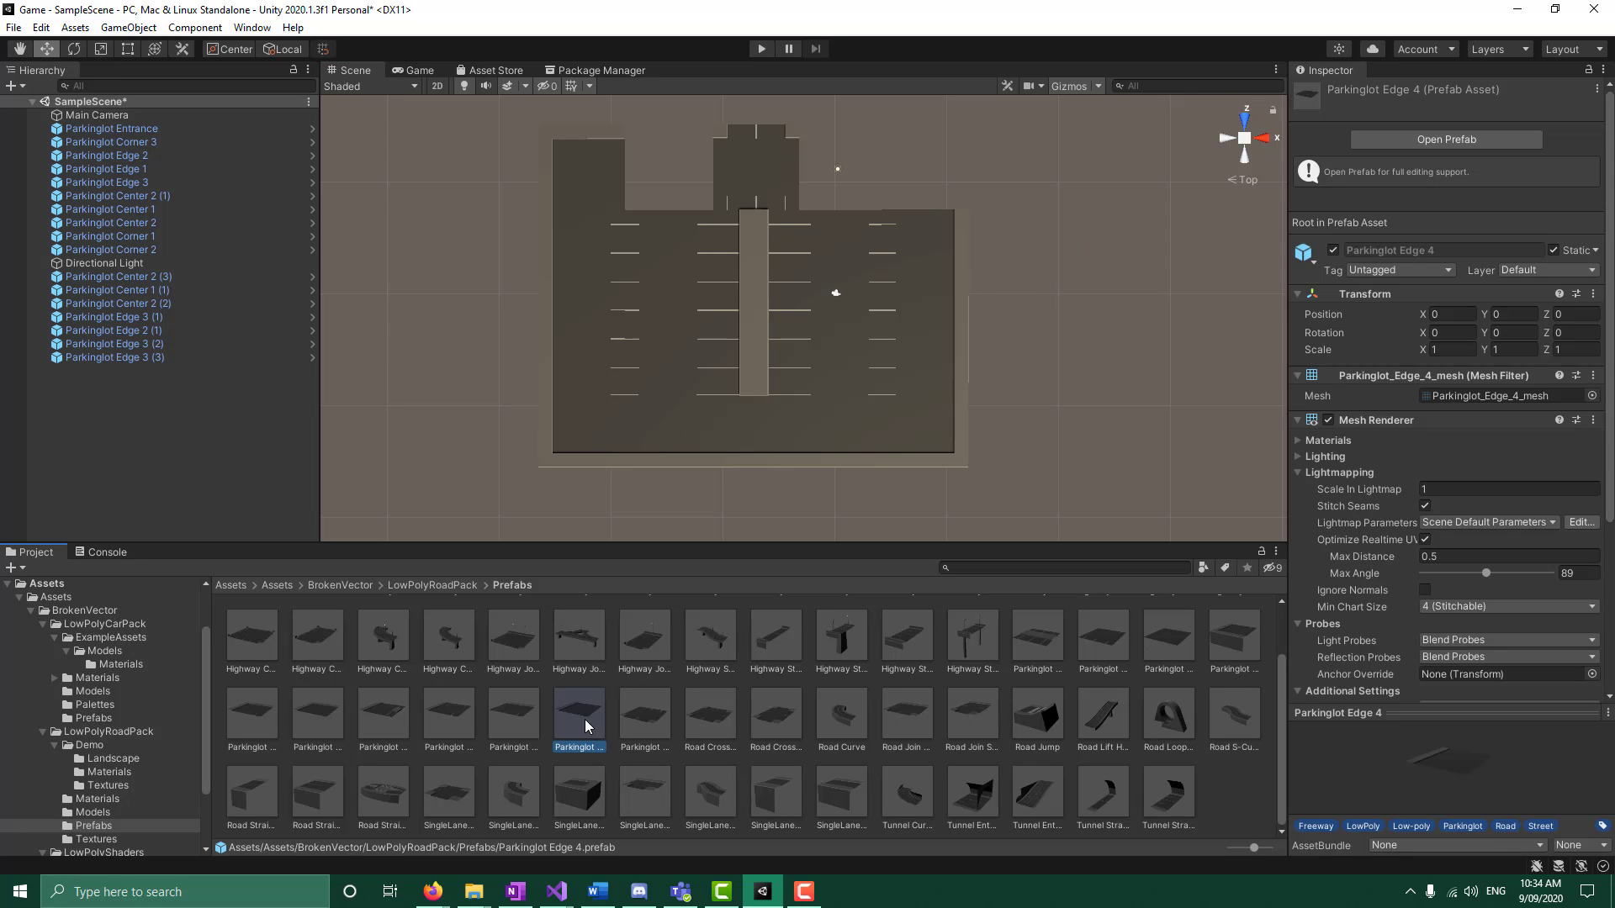
left_click_drag(587, 727, 968, 380)
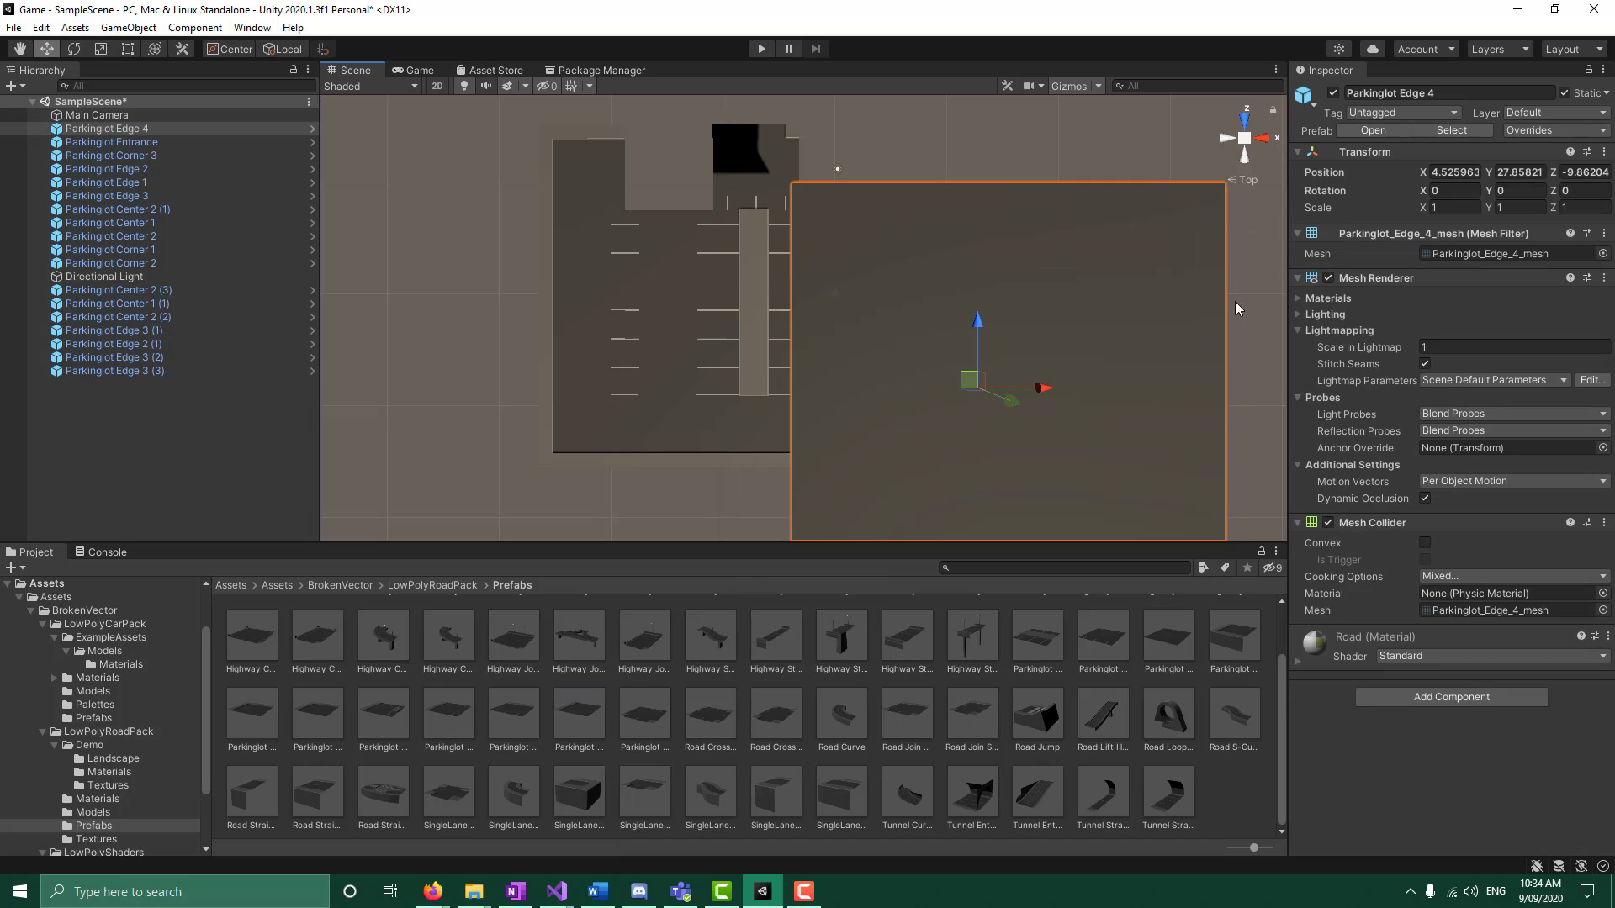
left_click(1519, 171)
type("1")
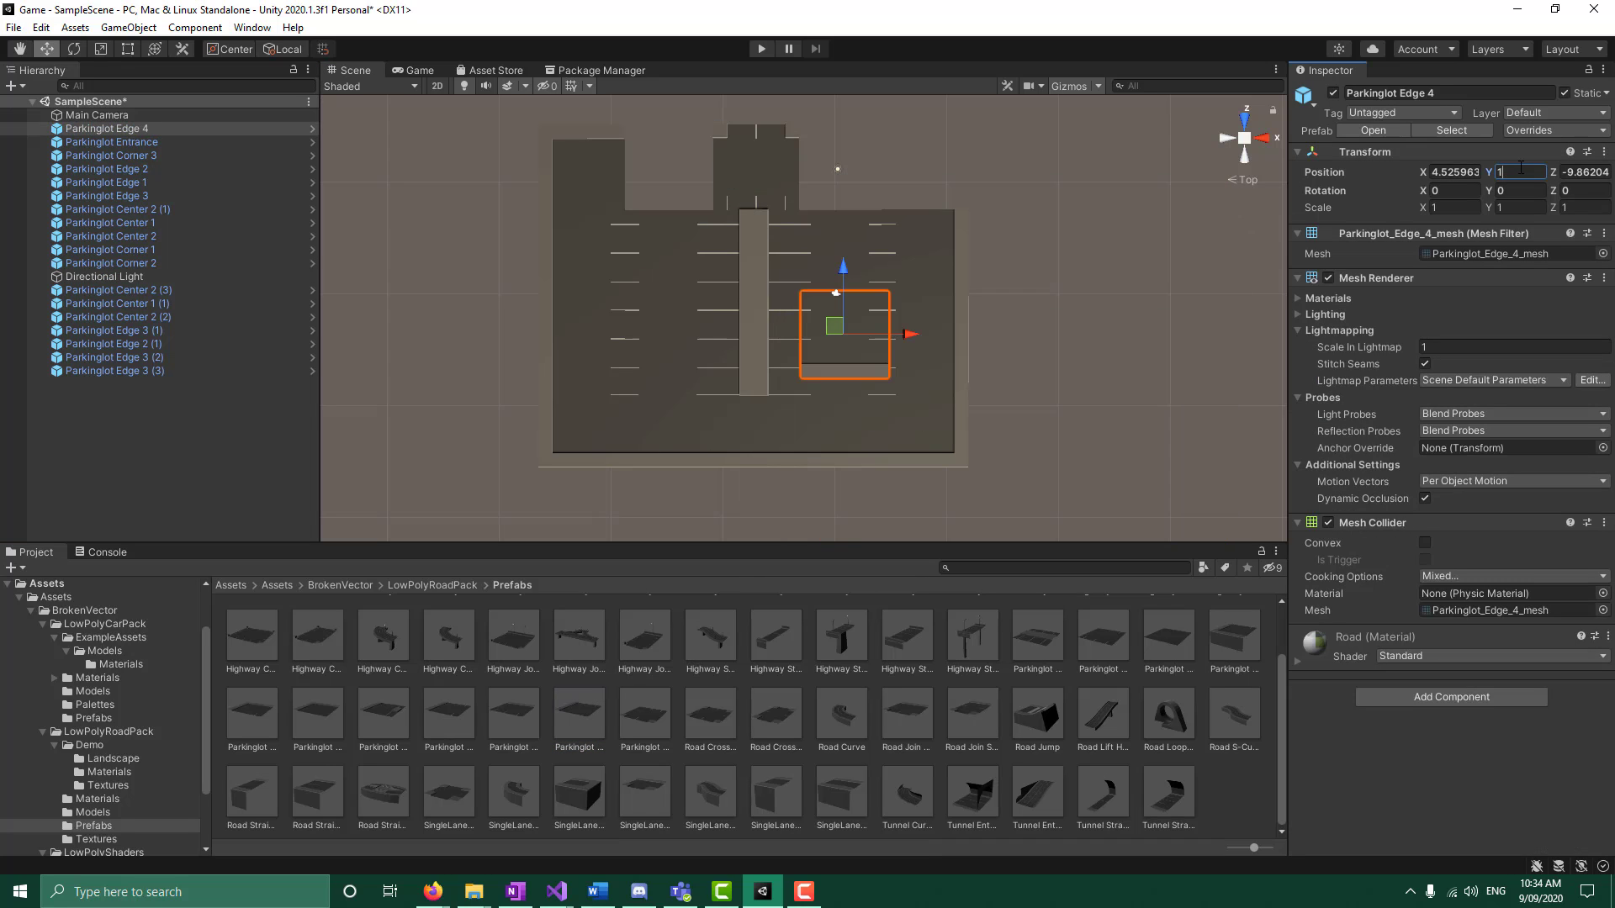
left_click_drag(839, 280, 1050, 177)
scroll(1077, 185, "down", 3)
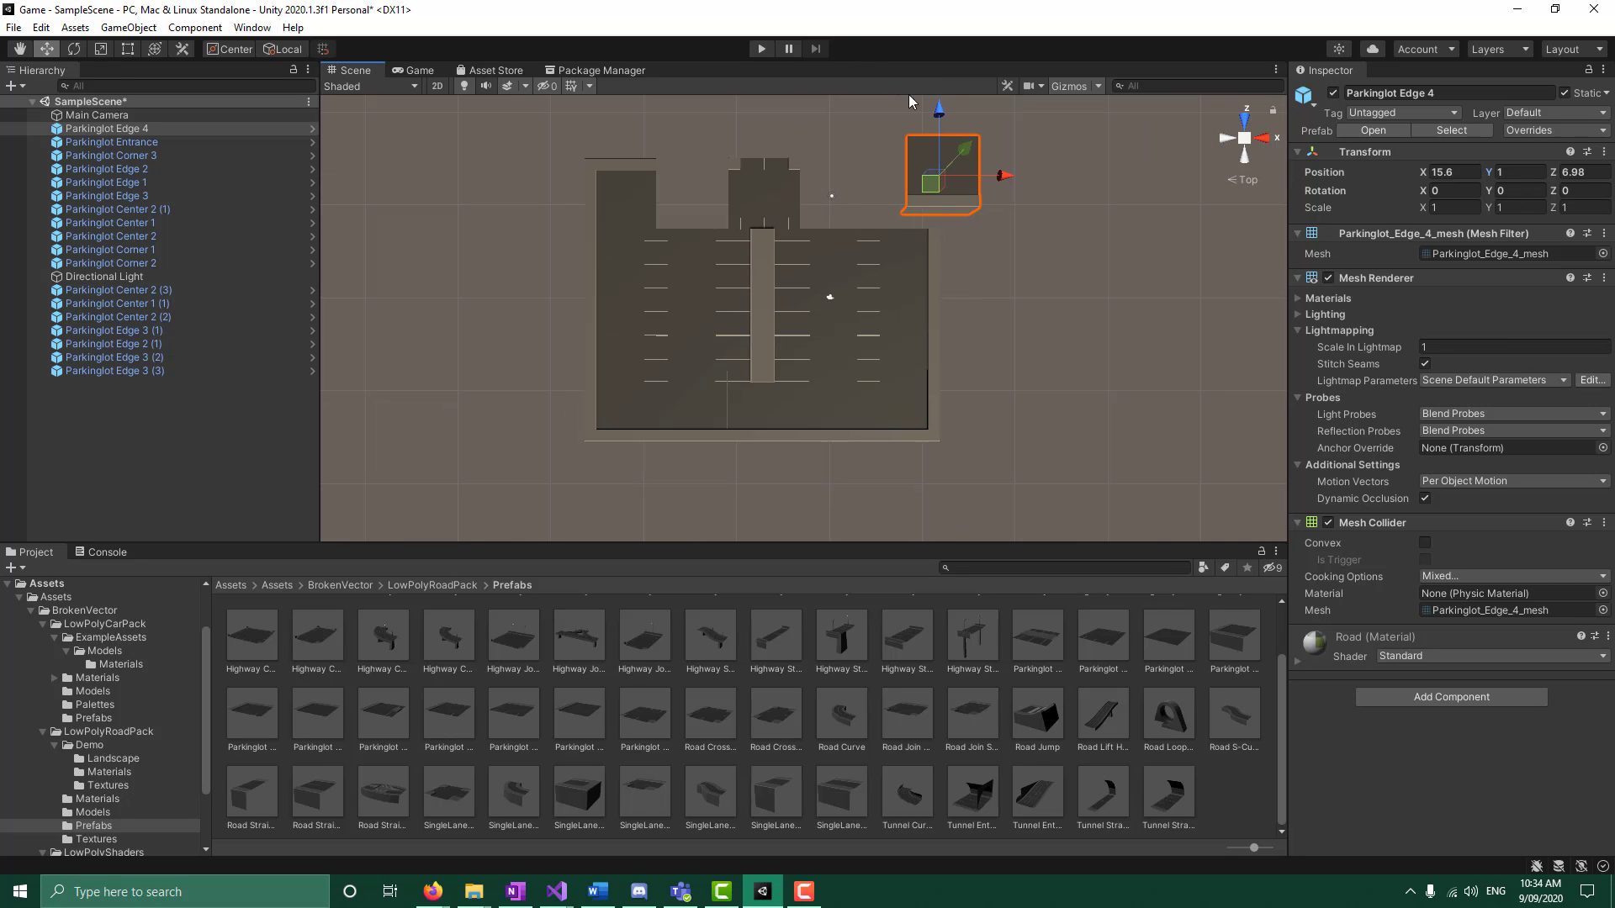
left_click_drag(936, 106, 938, 115)
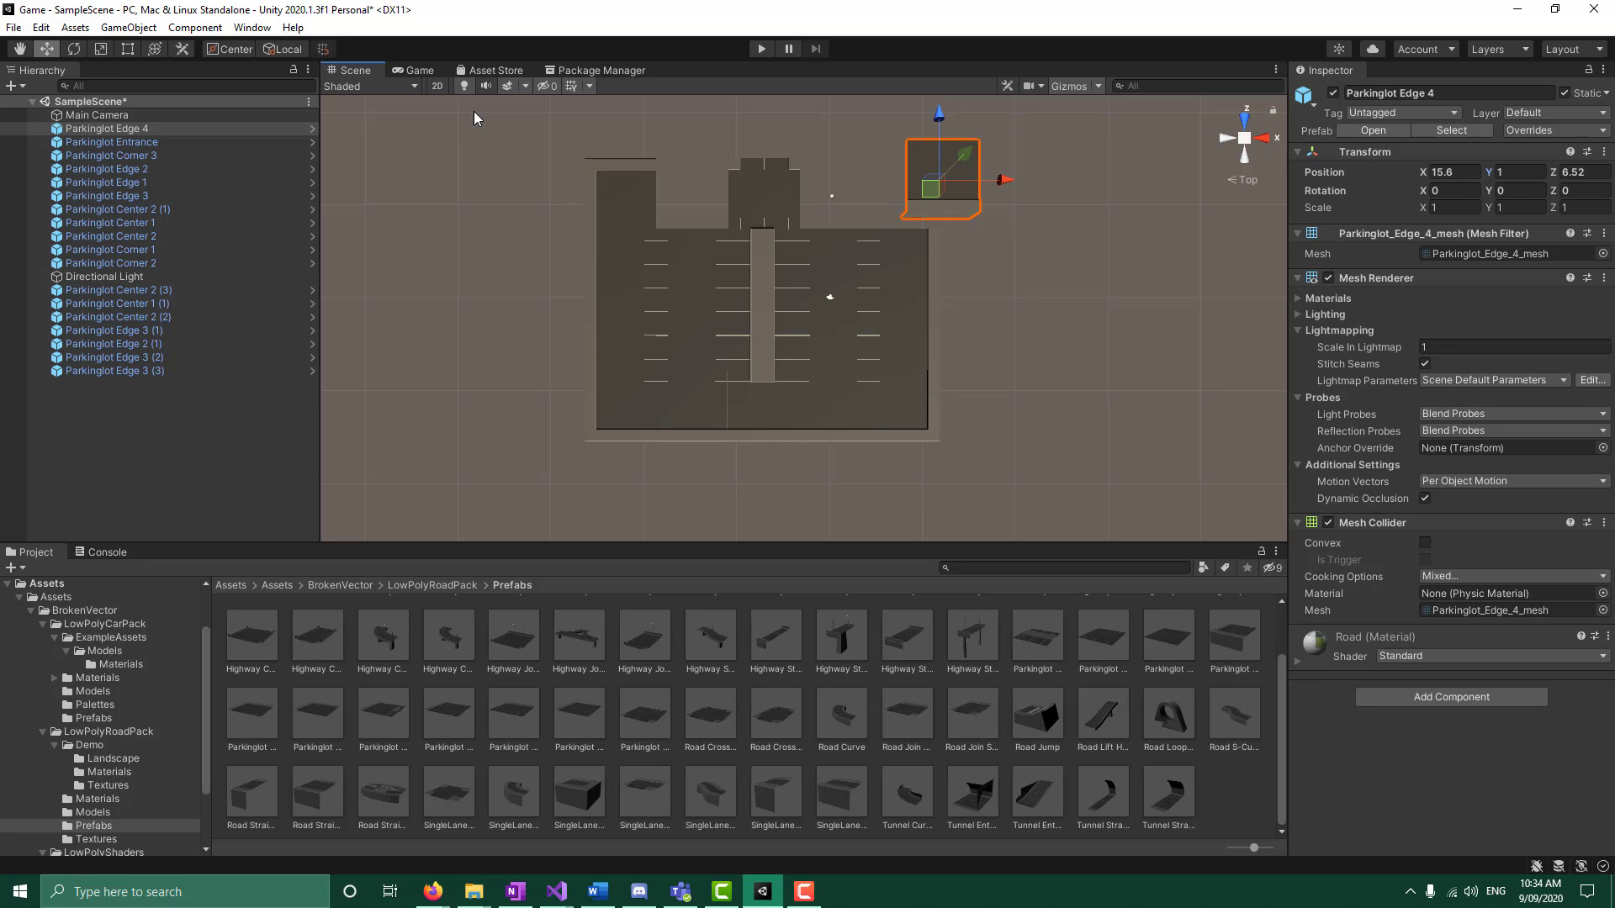
Rotate the new Parkinglot Edge 4 piece to exactly -180 degrees about Y
left_click(76, 49)
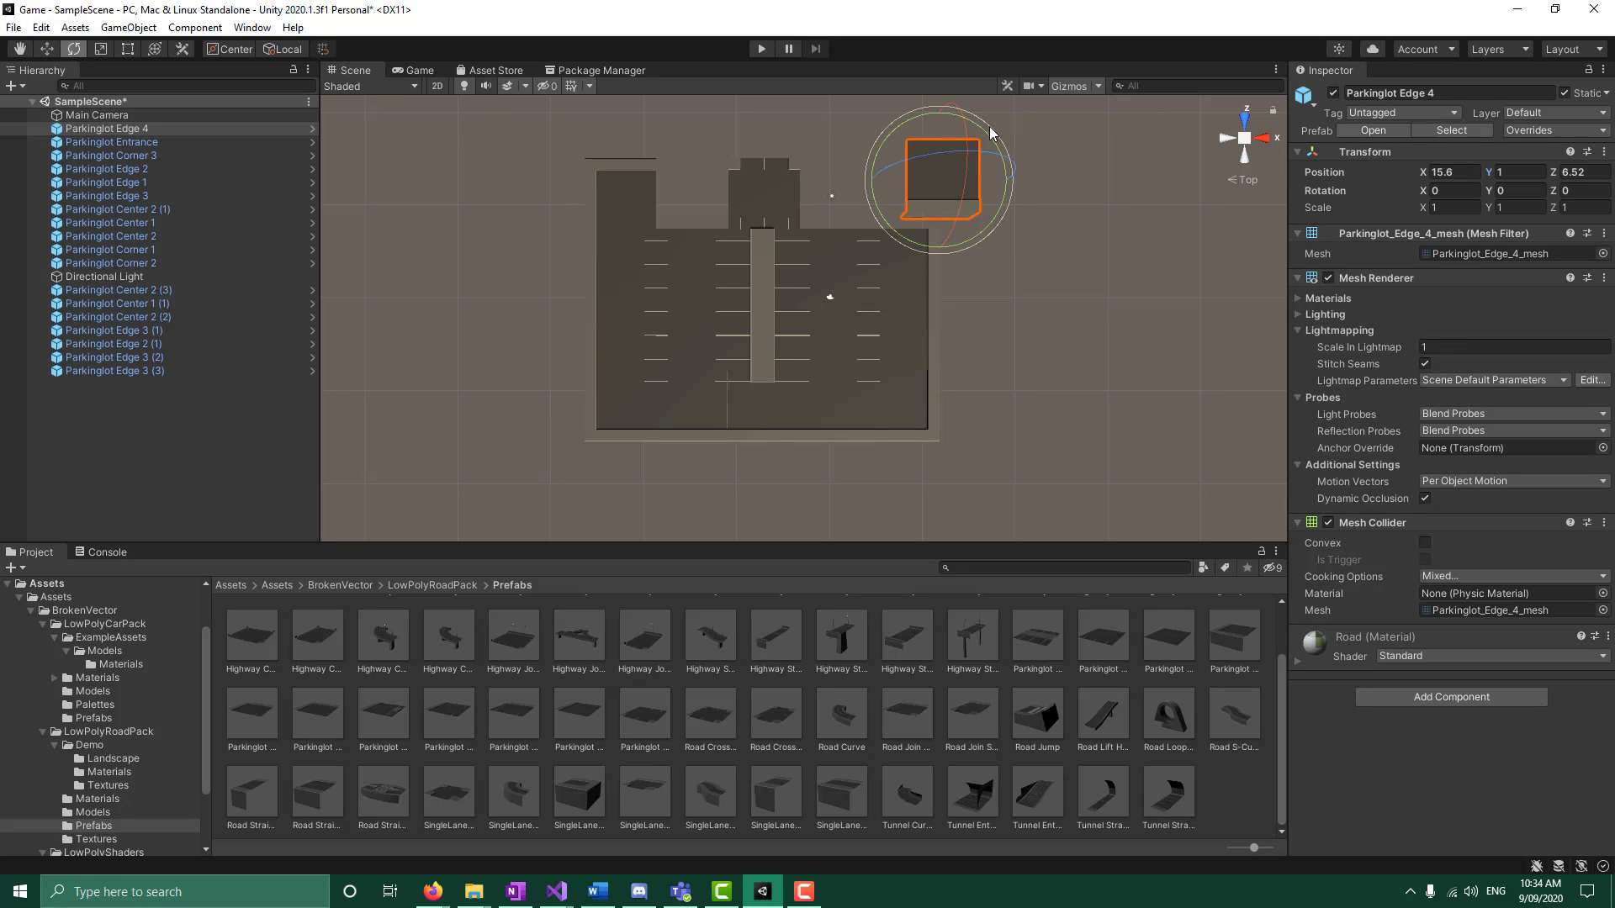
left_click_drag(991, 133, 608, 782)
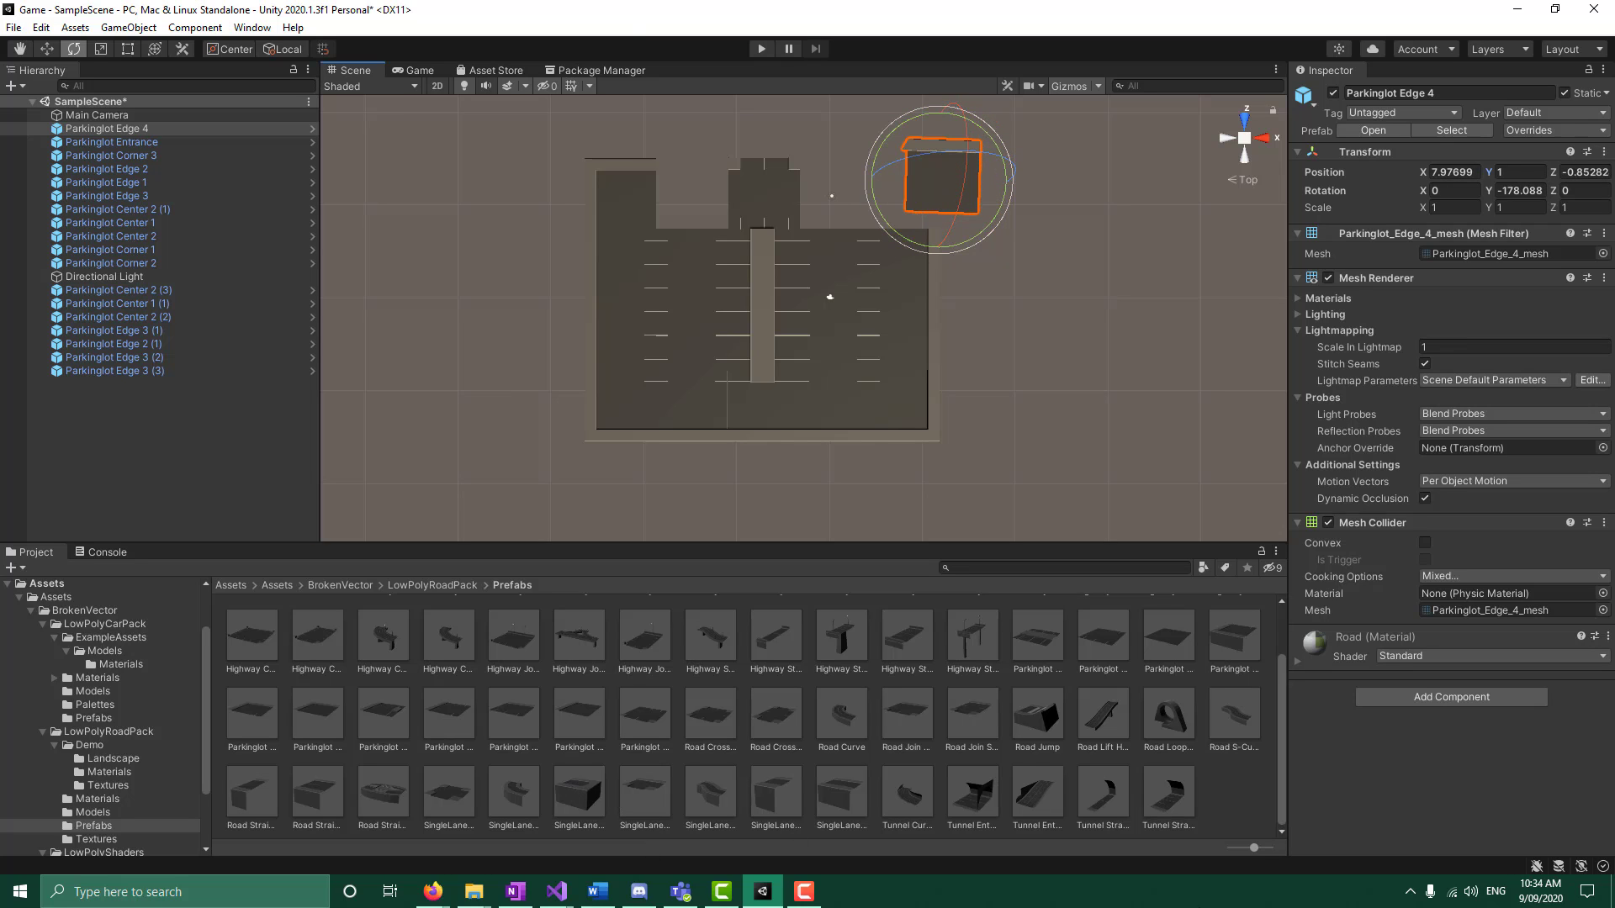
left_click(1526, 192)
type("-180")
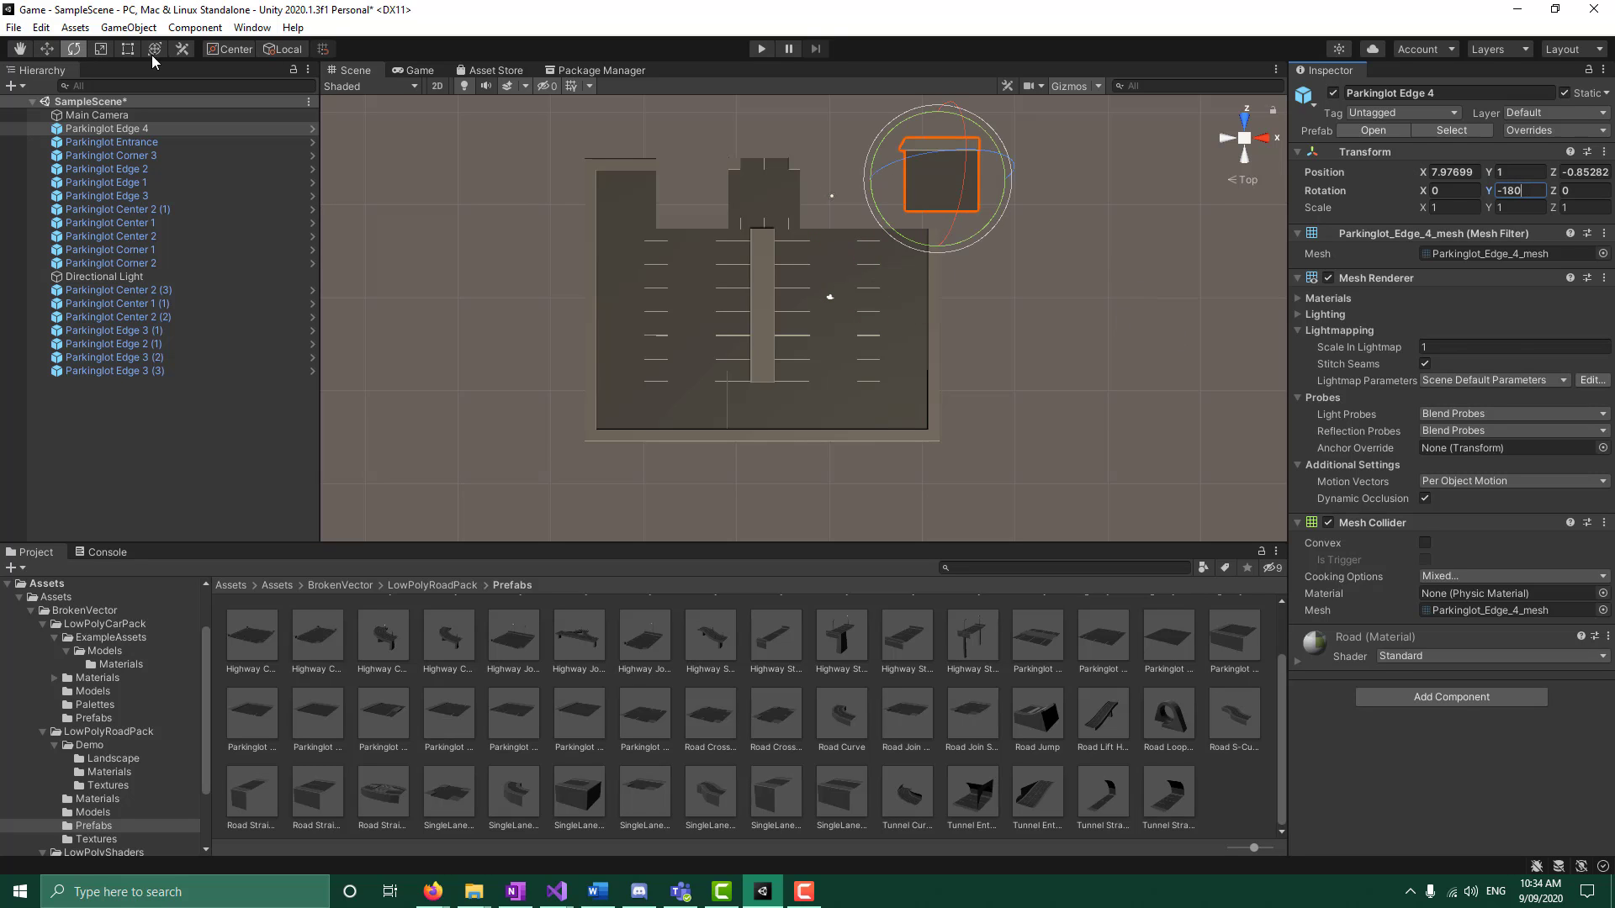
Undo the last stray rotation of Parkinglot Edge 4
mouse_move(980, 151)
left_mouse_down()
mouse_move(1031, 159)
mouse_move(967, 159)
left_mouse_up()
left_click(40, 27)
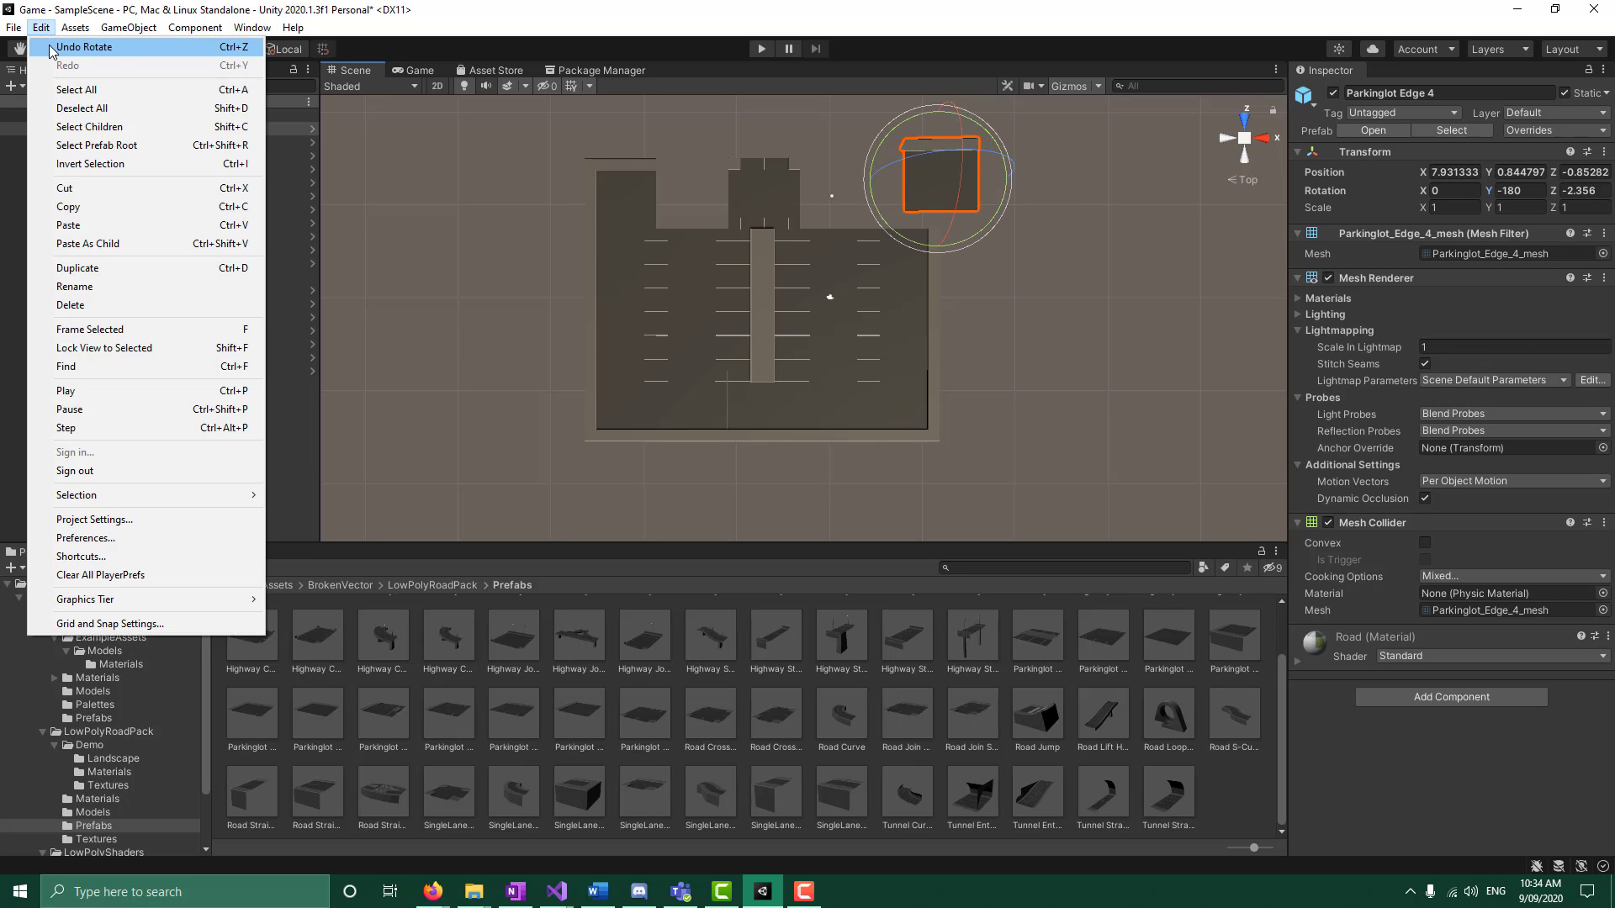
left_click(75, 48)
left_click(1180, 293)
Move Parkinglot Edge 4 into the gap between the upper corner piece and the entrance, to X -18.42, Z -2.95
left_click(946, 200)
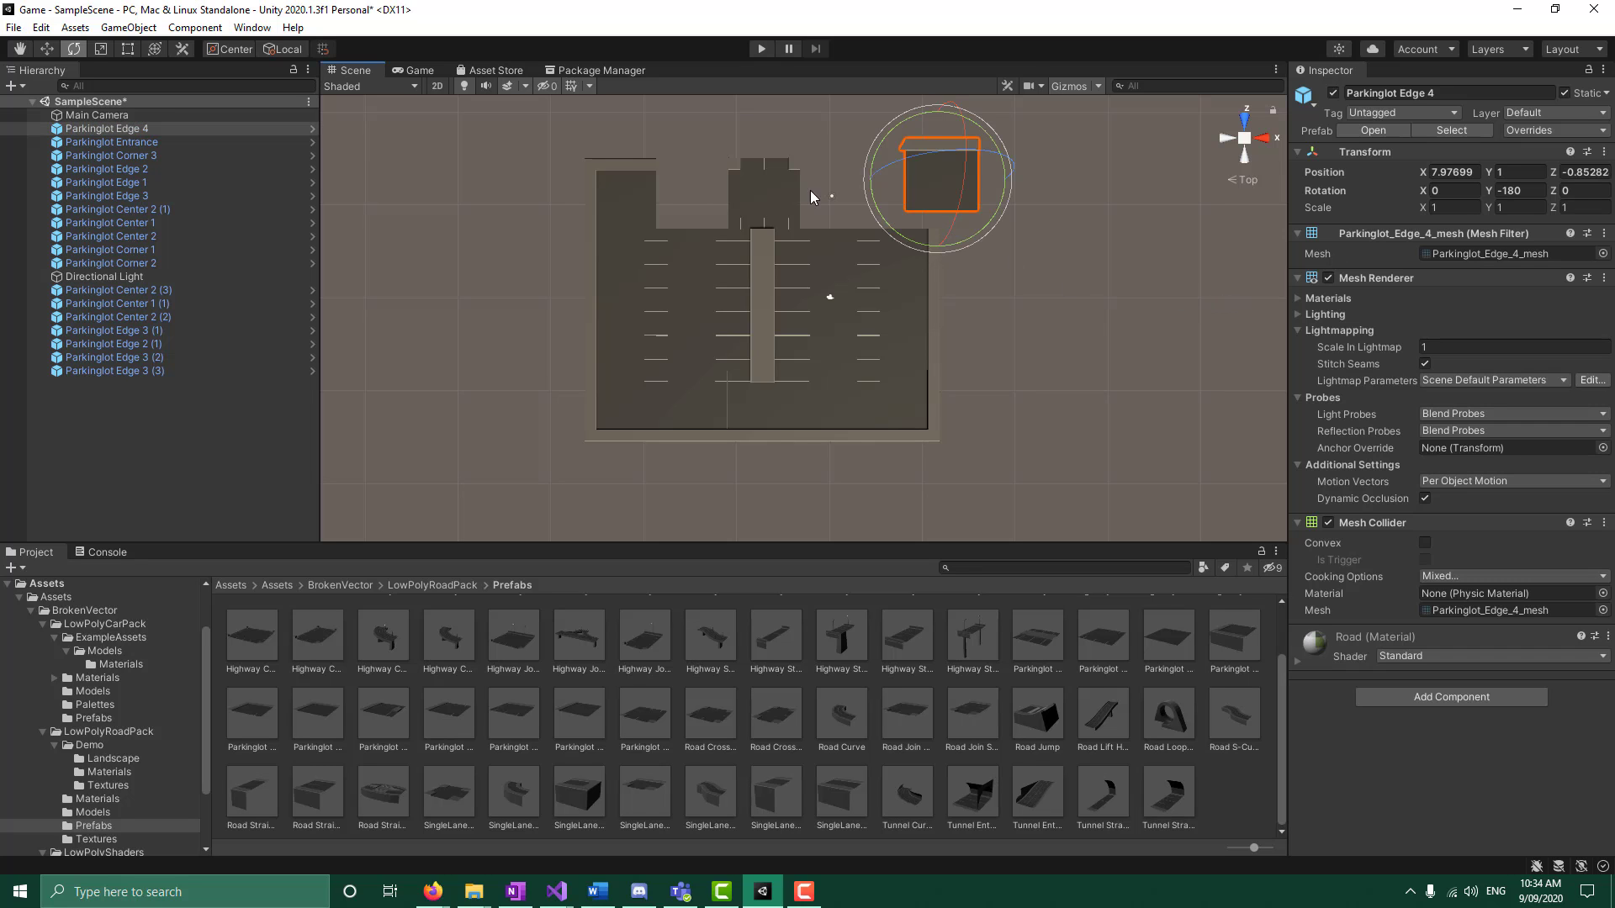
left_click(46, 49)
left_click_drag(922, 177, 638, 194)
left_click_drag(690, 246, 692, 271)
left_click(991, 255)
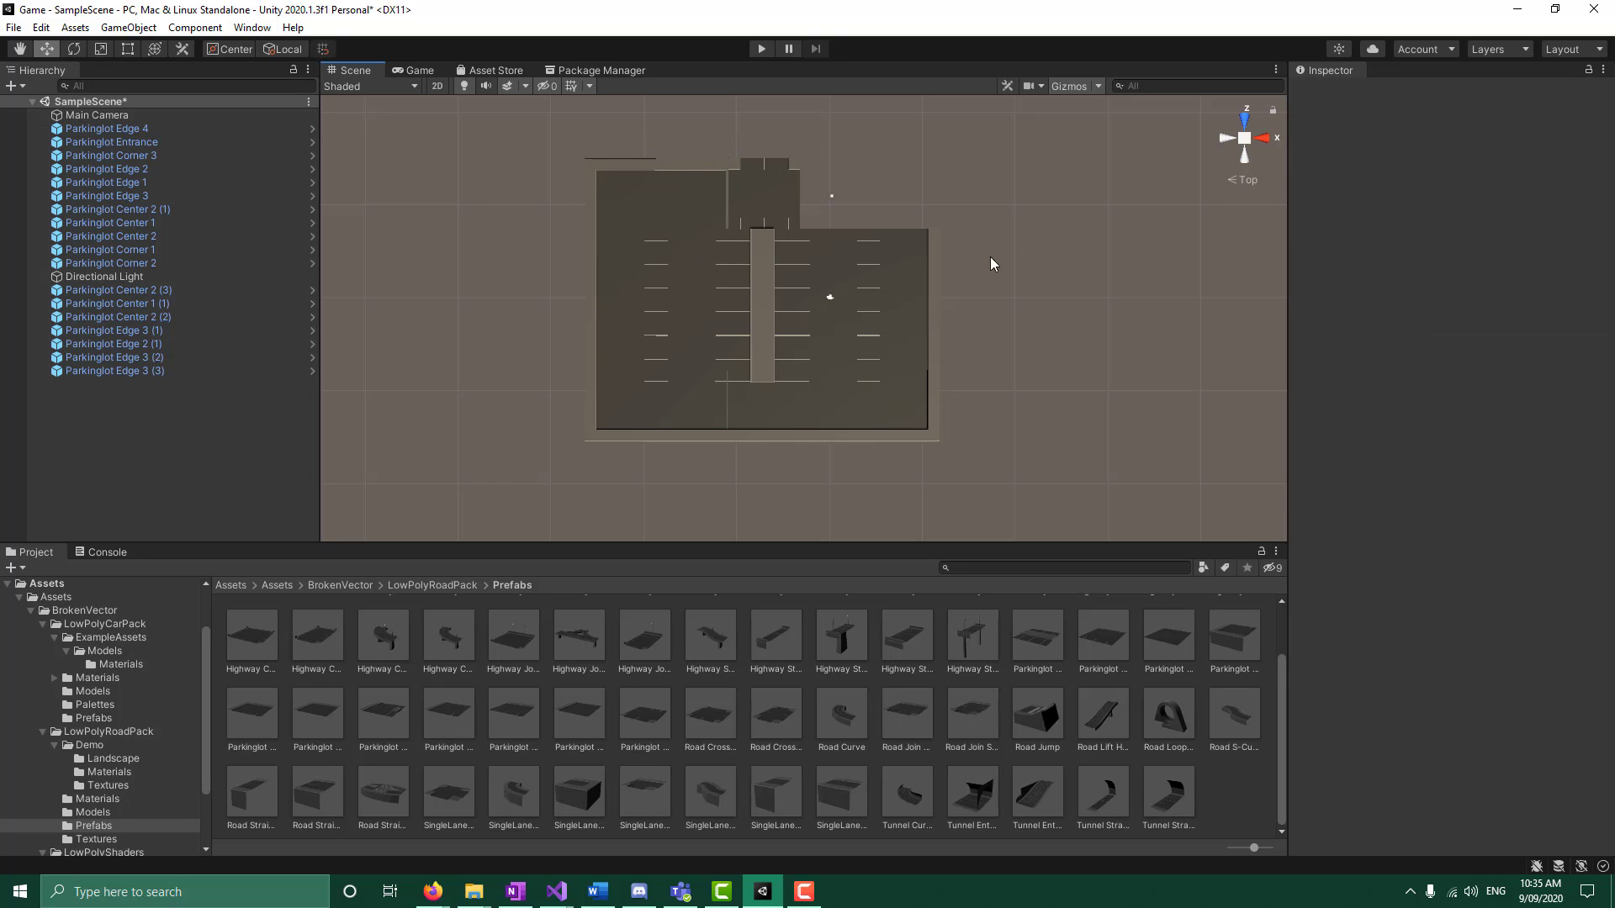
Compare Parkinglot Edge 4's position with Parkinglot Corner 3 and try a Z position of -2.19 for the edge piece
left_click(686, 200)
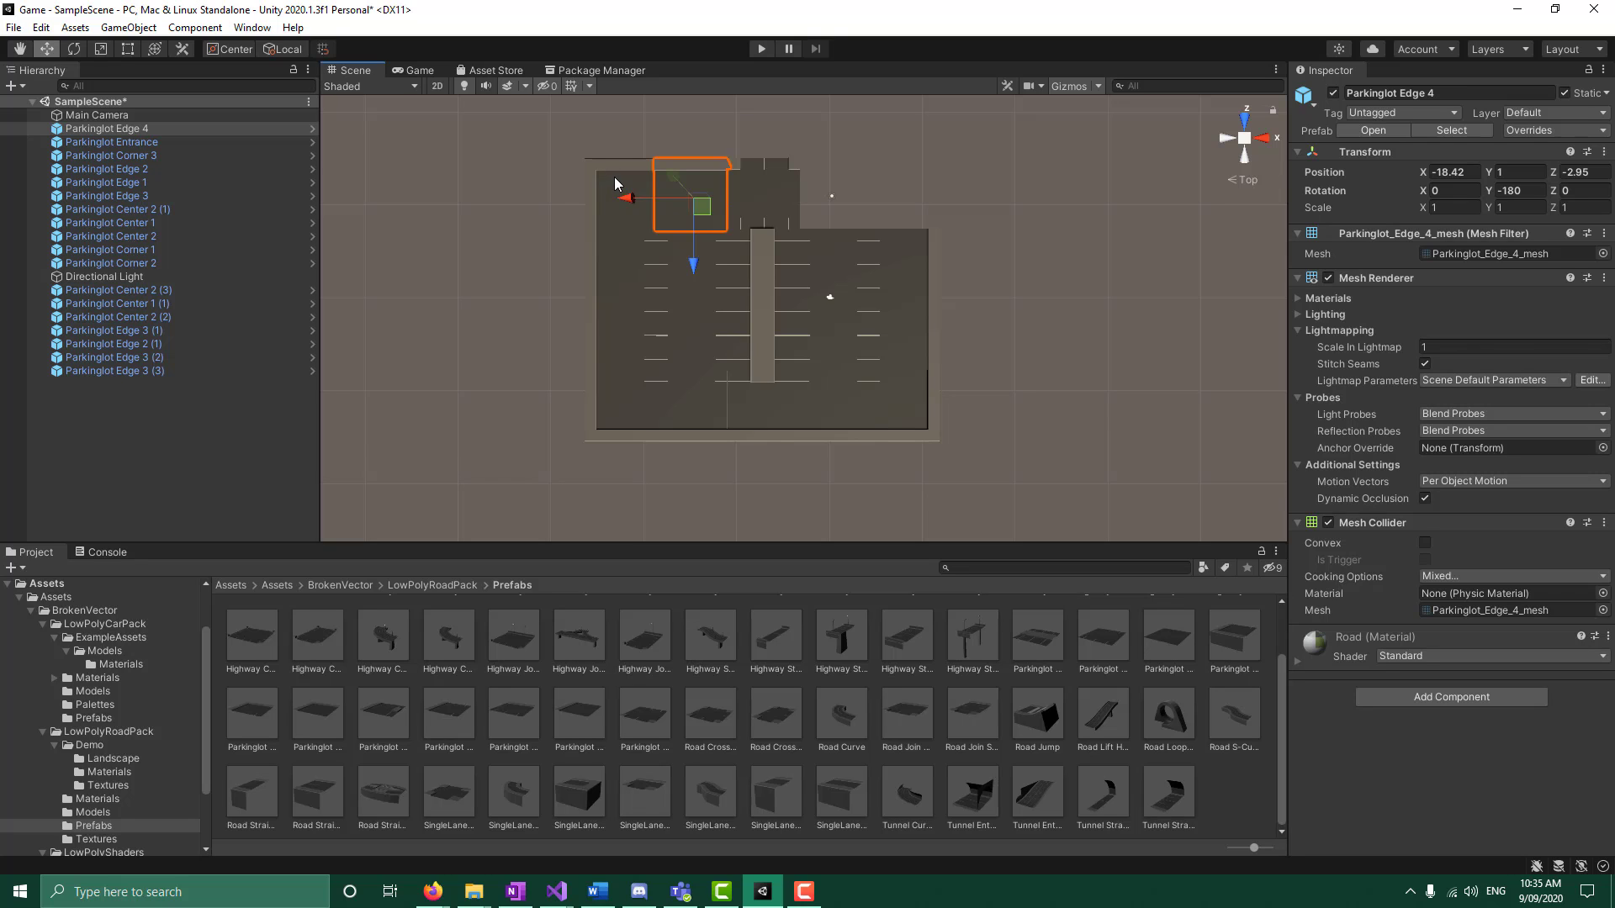
left_click(614, 176)
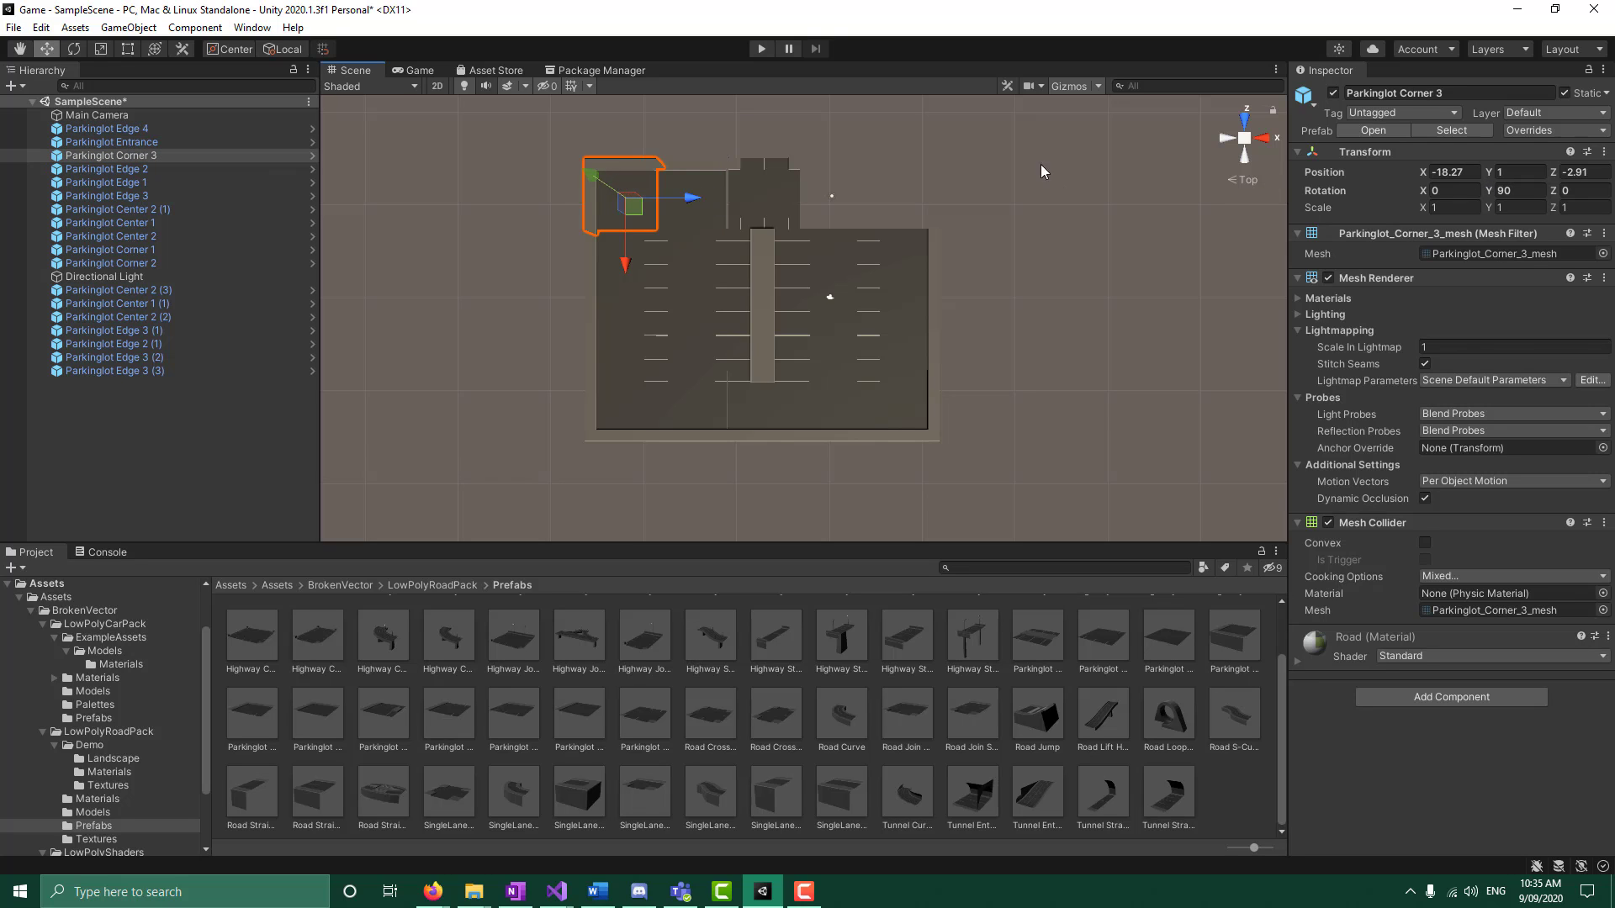
left_click(713, 178)
left_click(1585, 172)
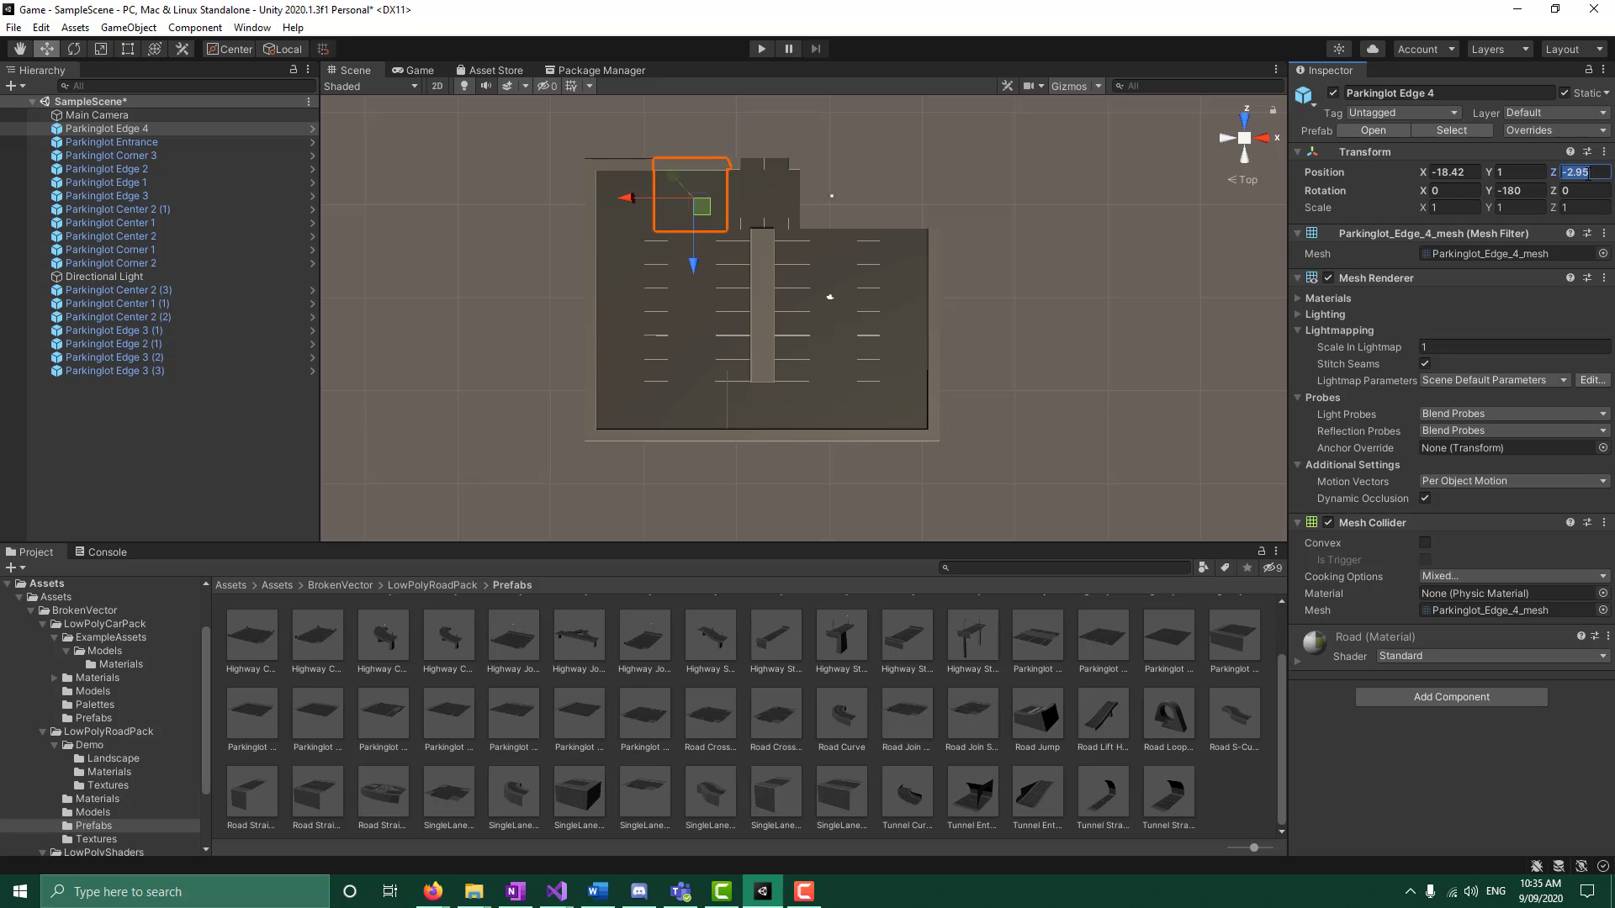
type("-2")
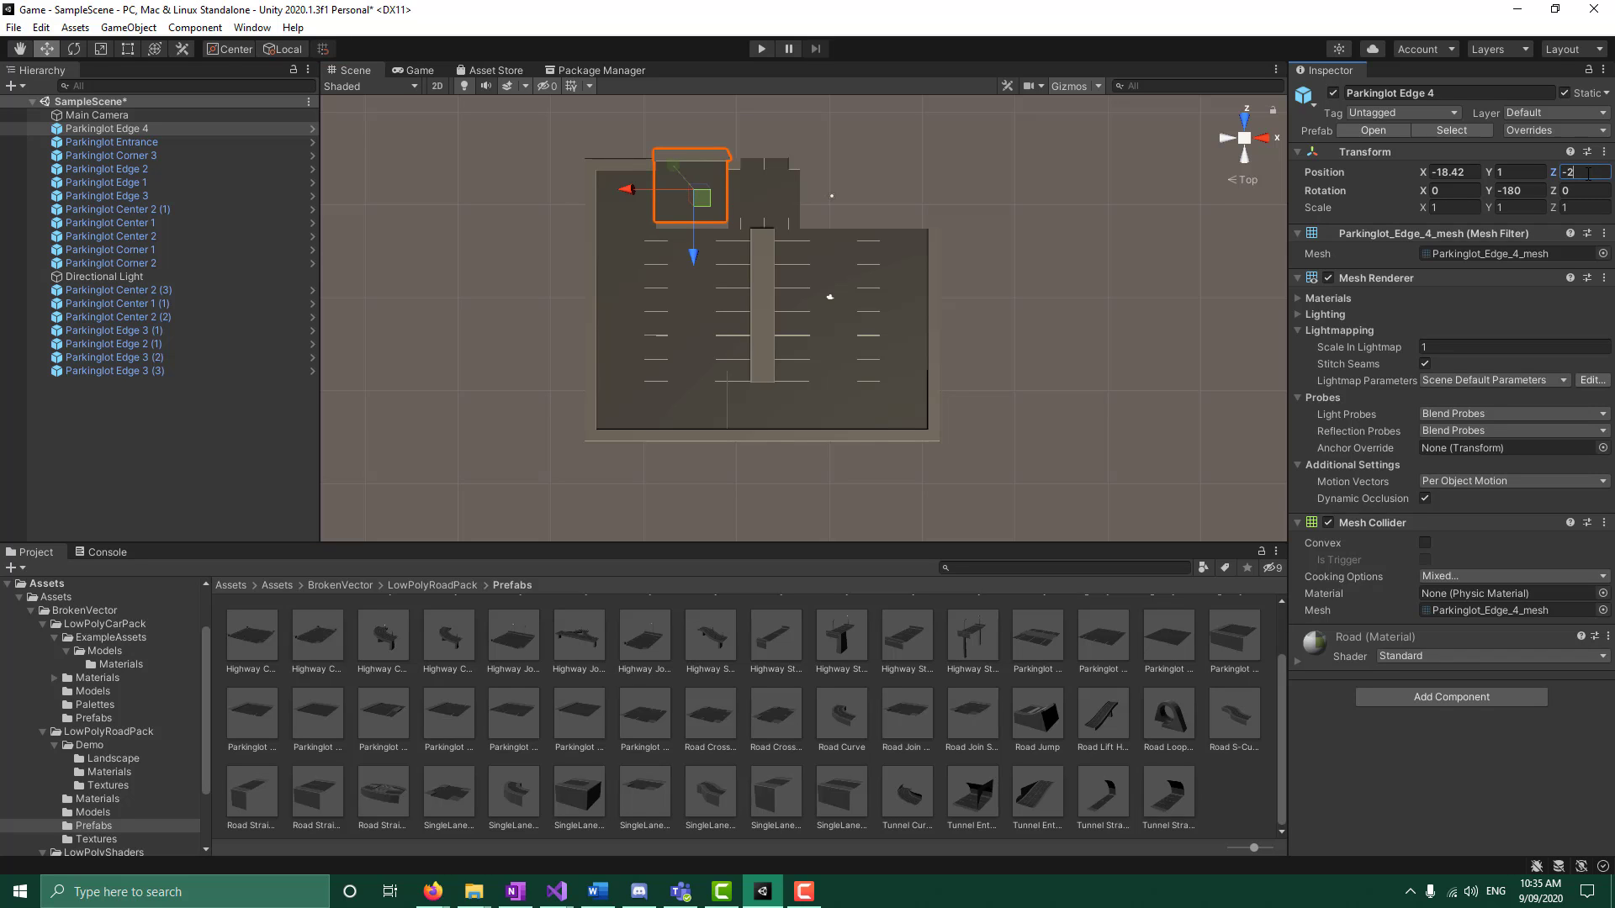
type(".19")
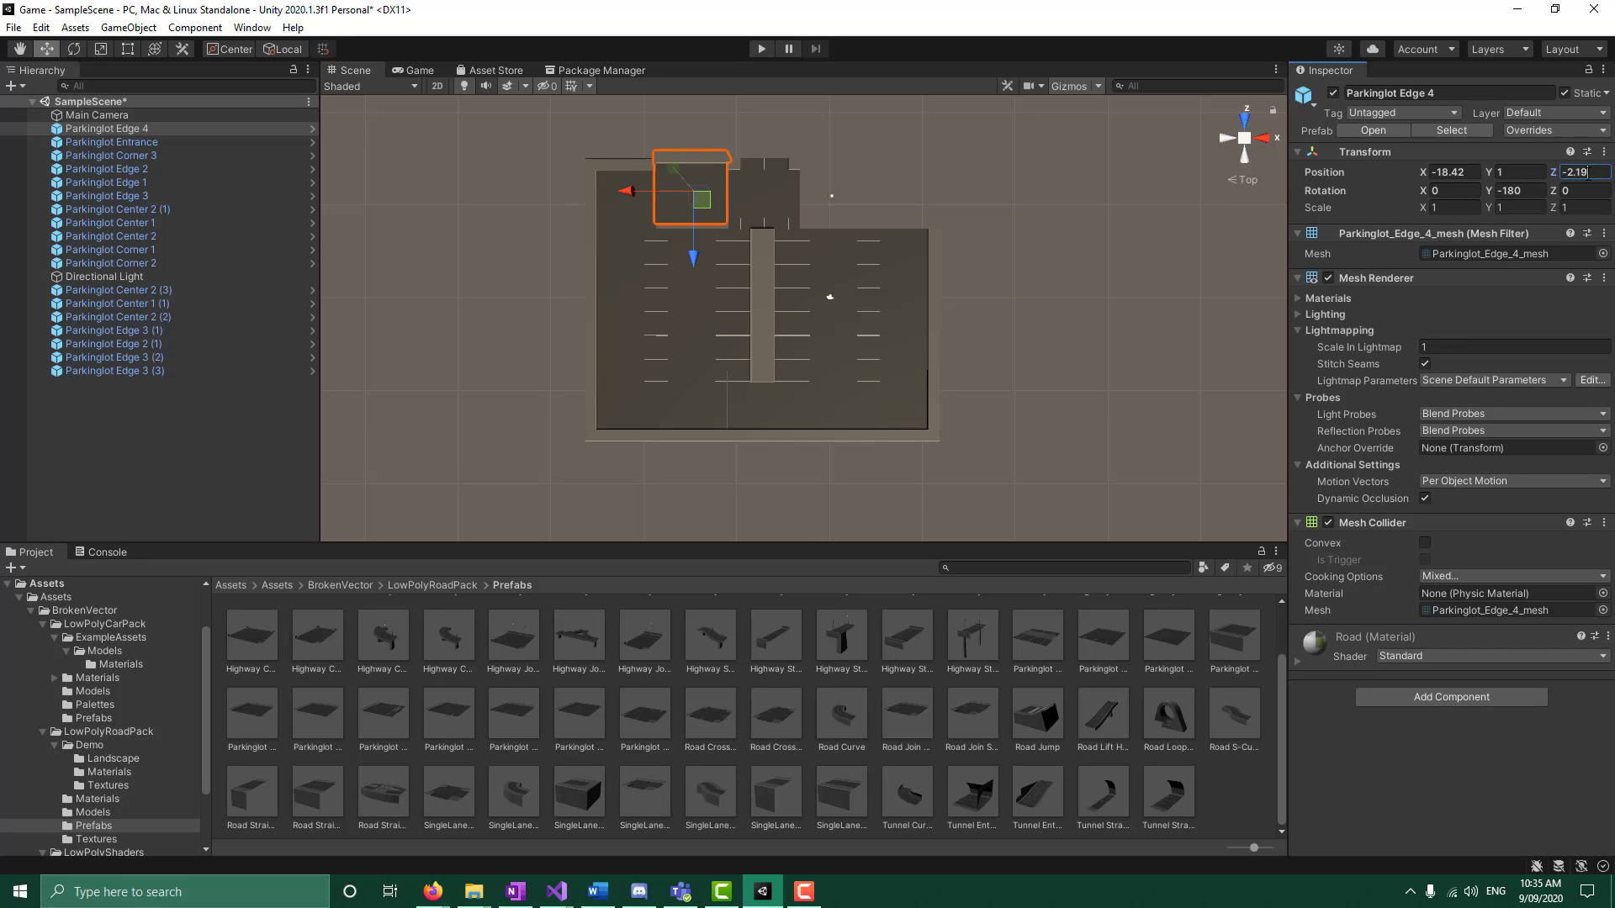
left_click(719, 227)
left_click(655, 194)
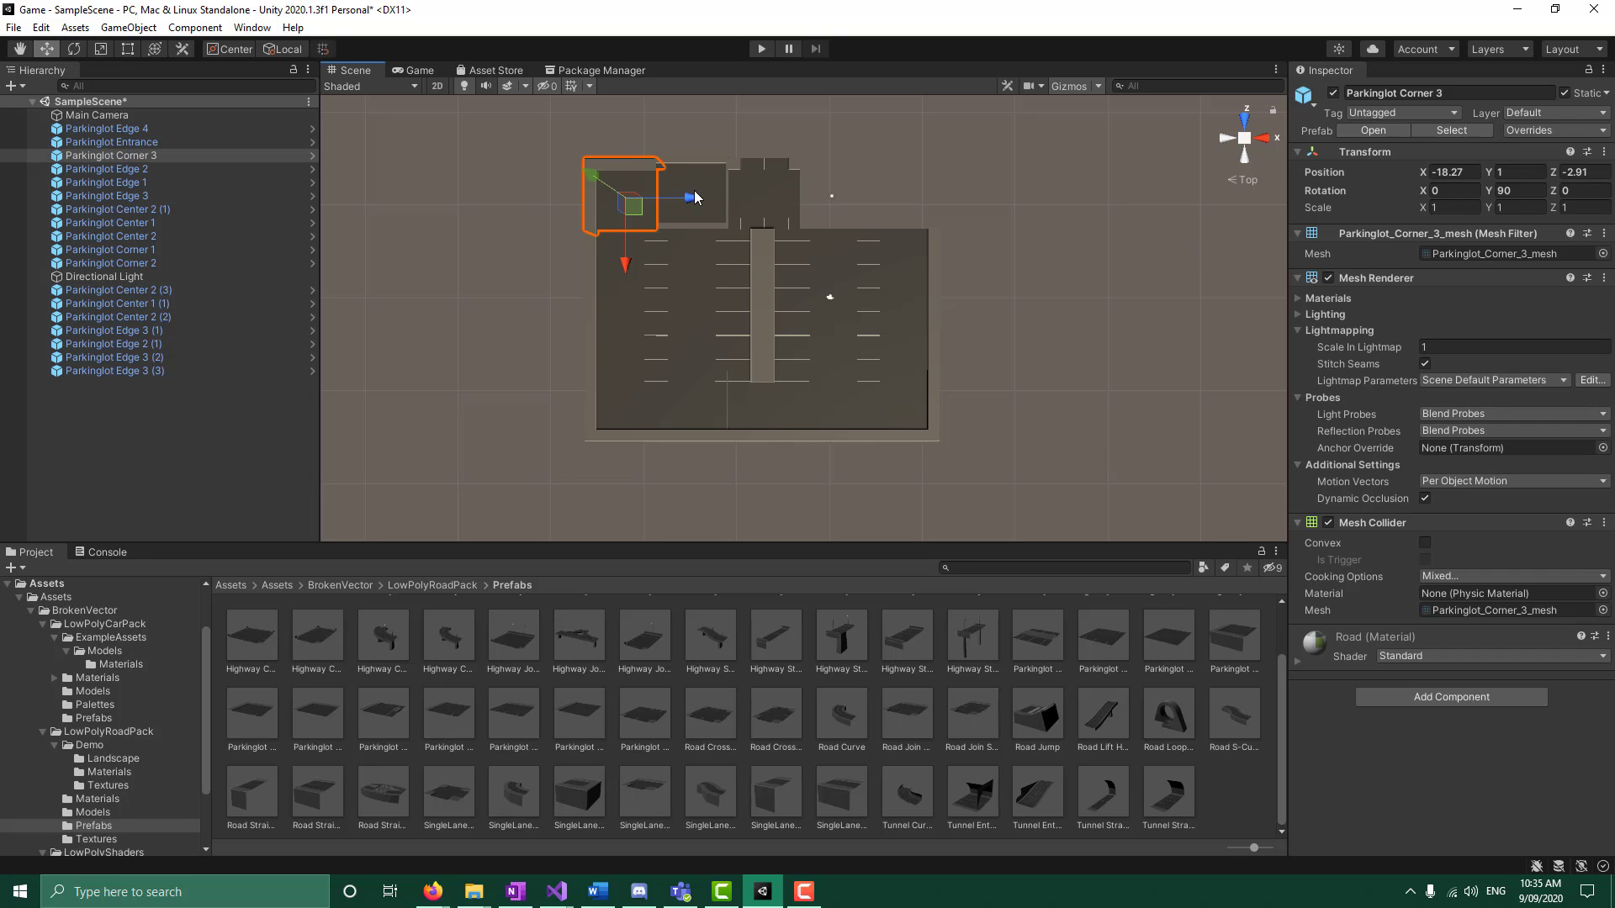
Correct Parkinglot Edge 4's Z position so that its outer edge lines up with Parkinglot Corner 3
left_click(708, 186)
left_click(1577, 172)
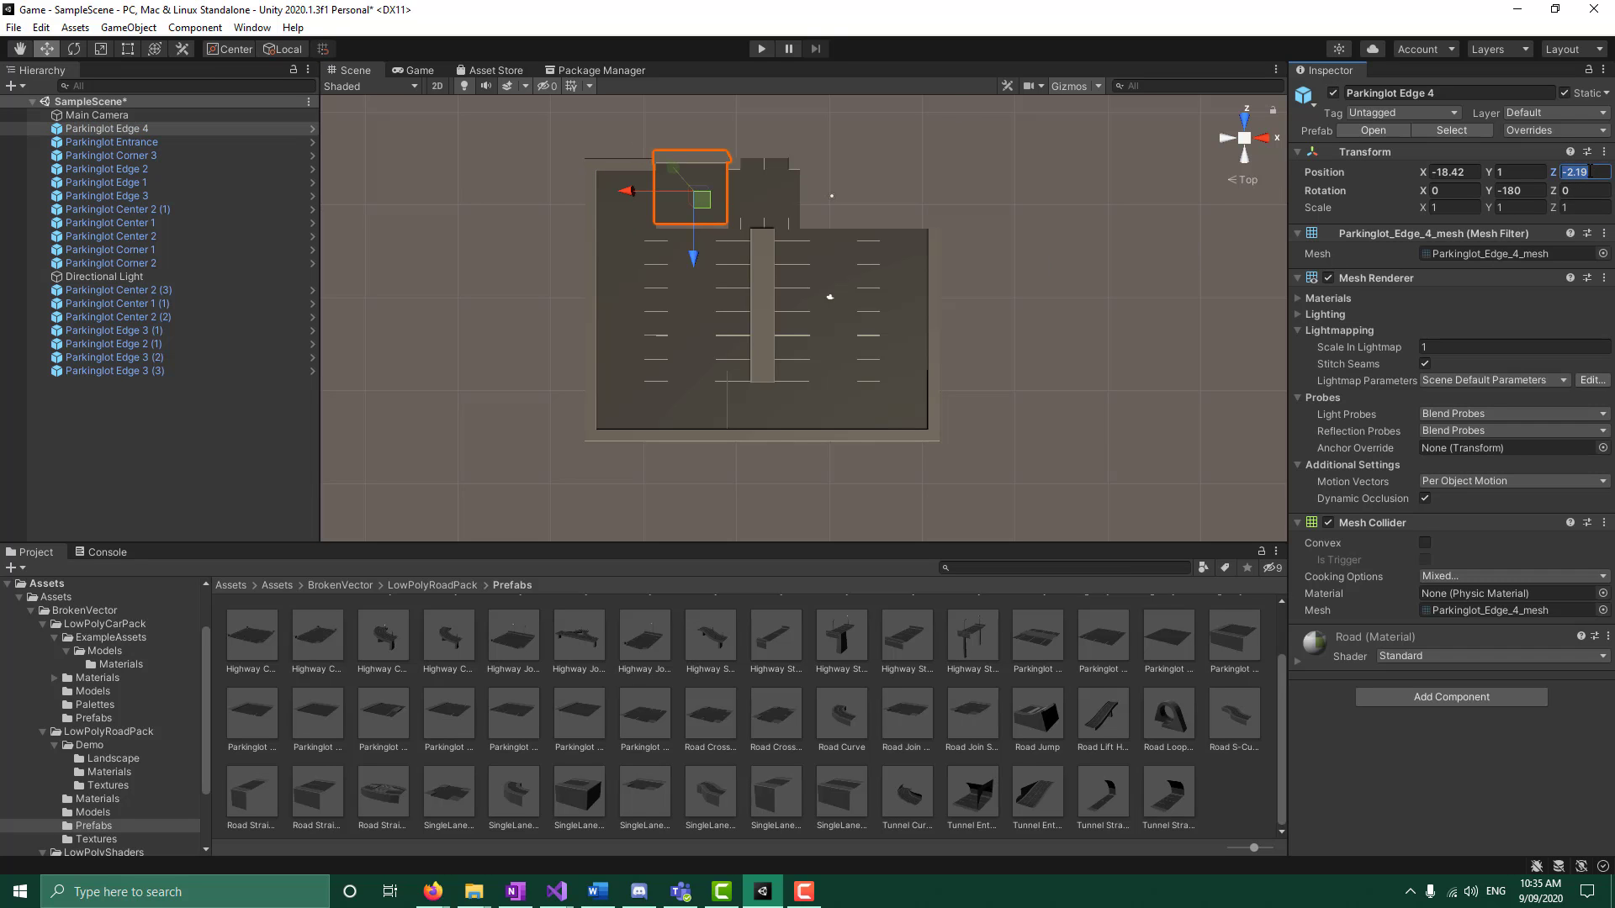
key("BackSpace")
key("BackSpace")
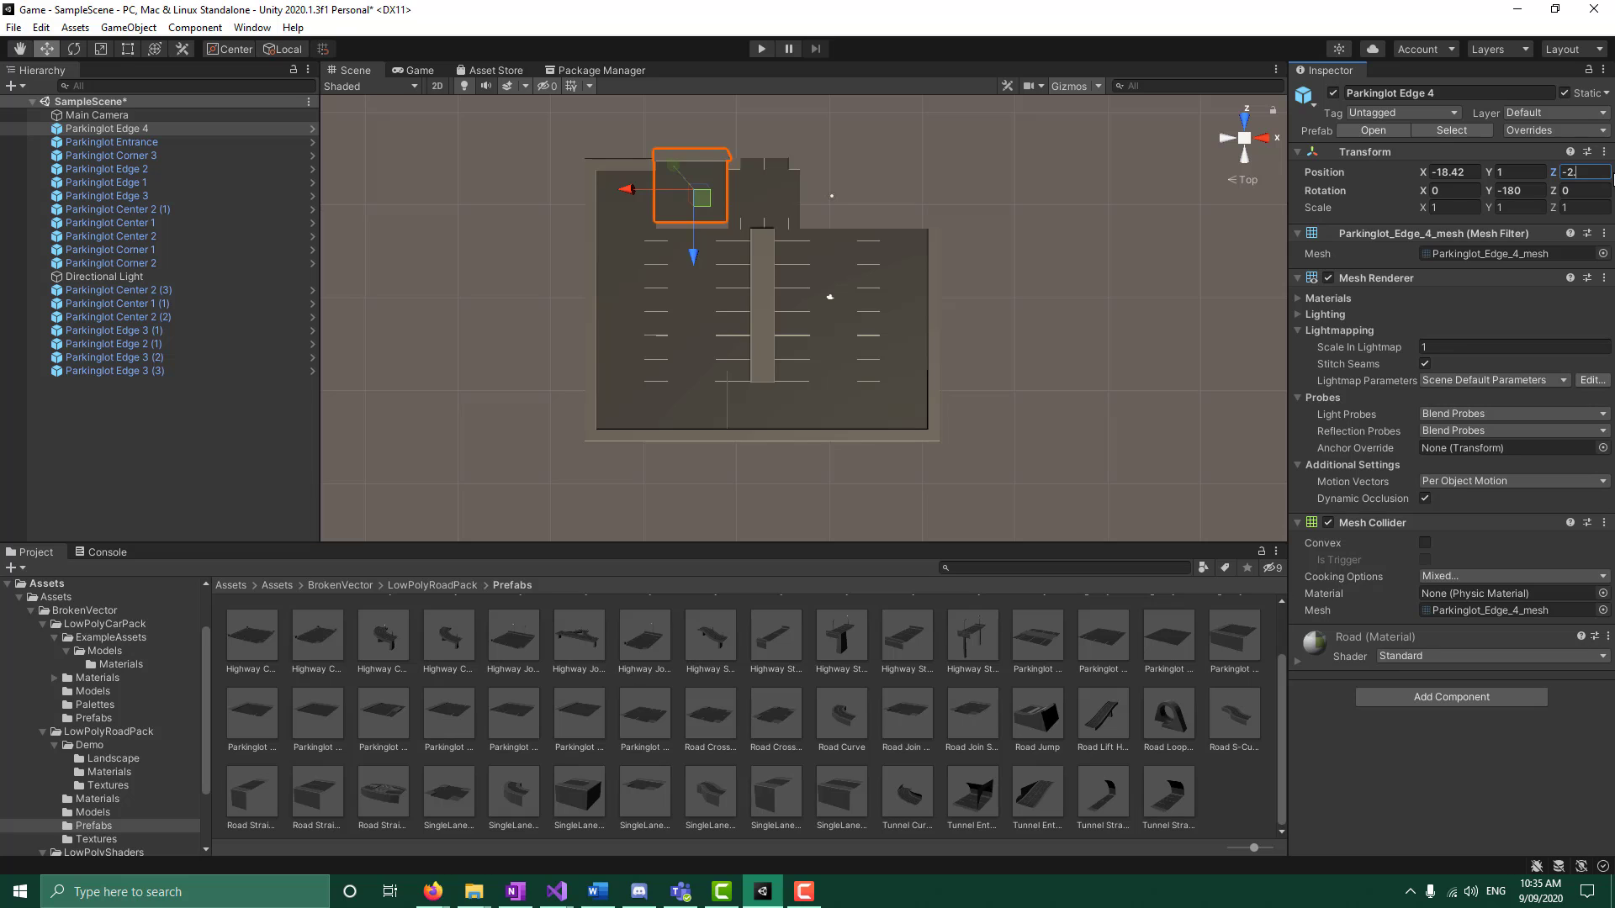
left_click(1198, 323)
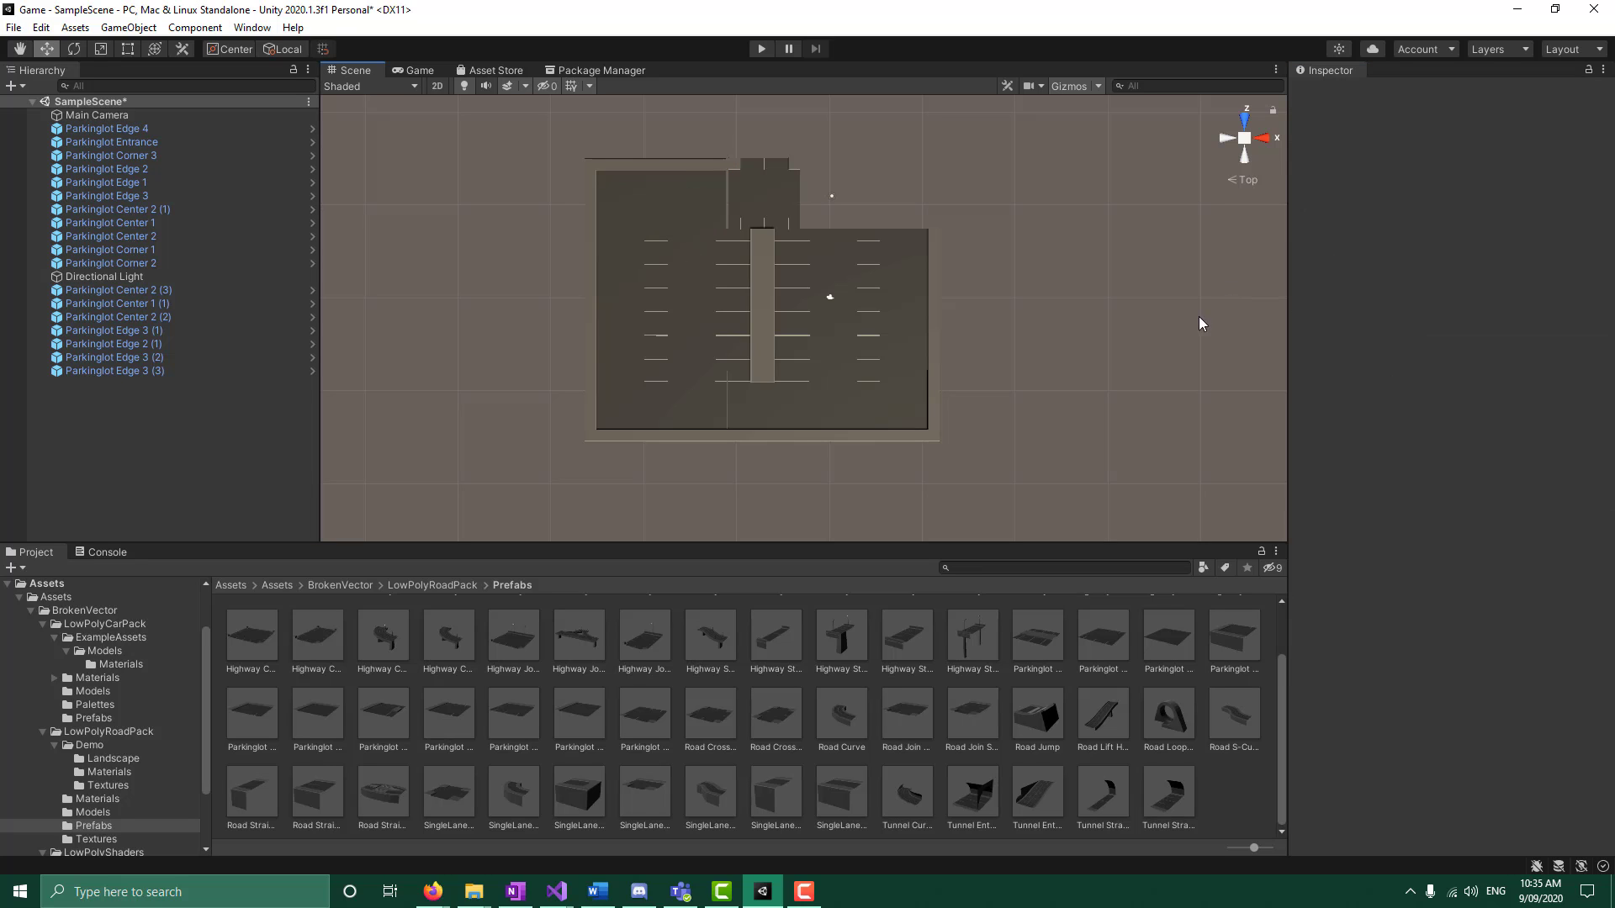
Shift Parkinglot Entrance sideways against Parkinglot Edge 4, to X -10.92
left_click(765, 195)
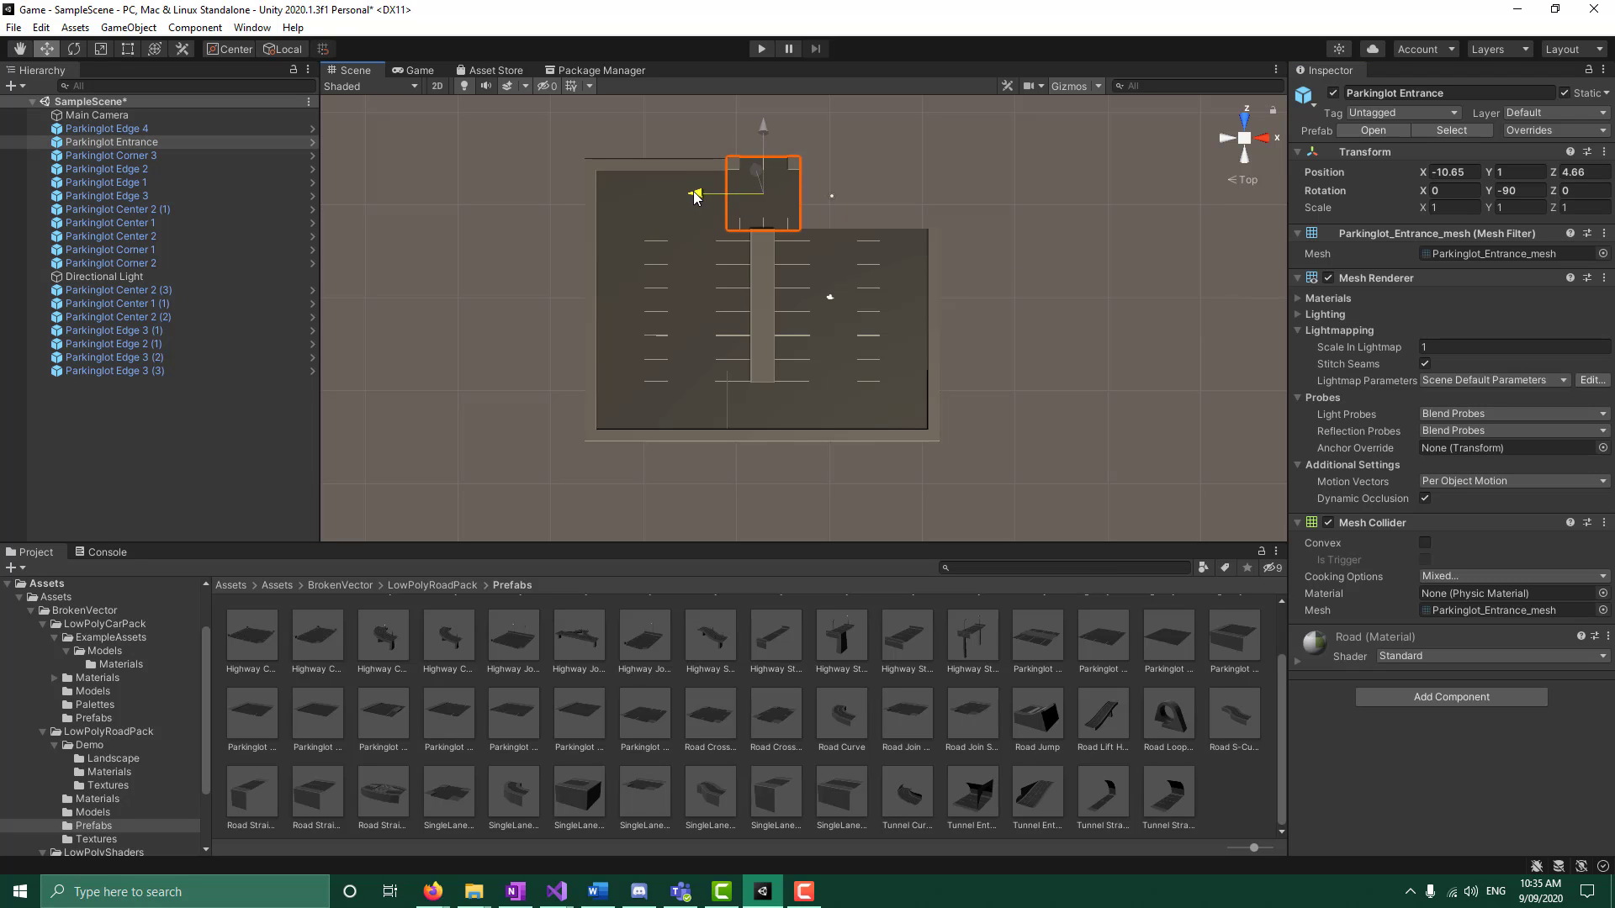
left_click(1002, 218)
left_click(766, 197)
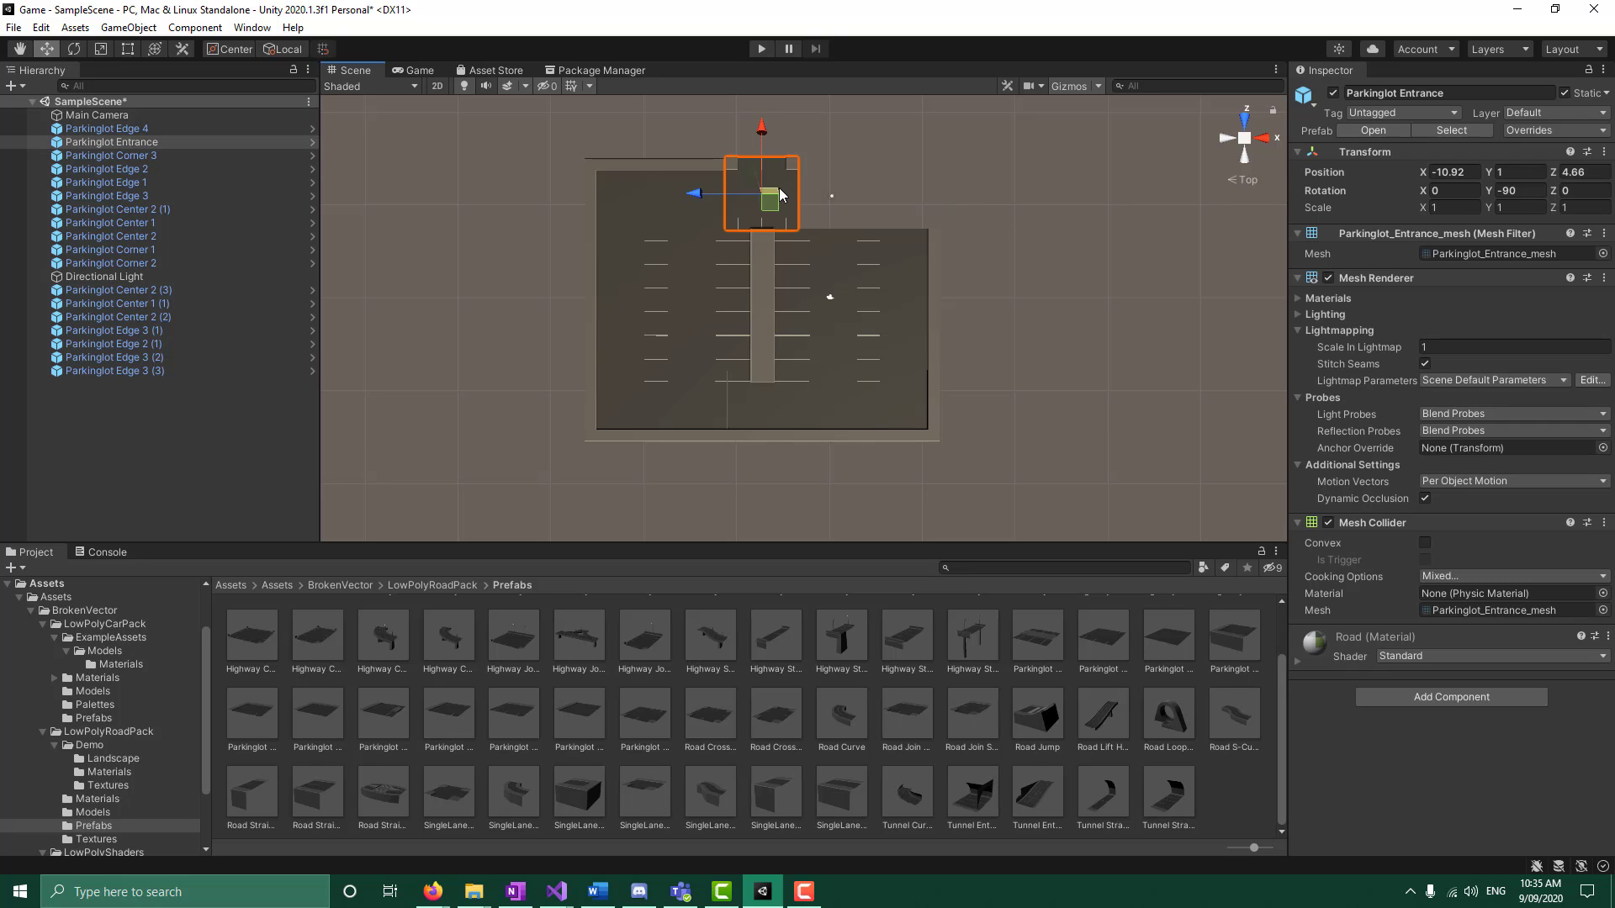
Try Z positions of 2.91 and -2.91 for Parkinglot Entrance
left_click(1577, 172)
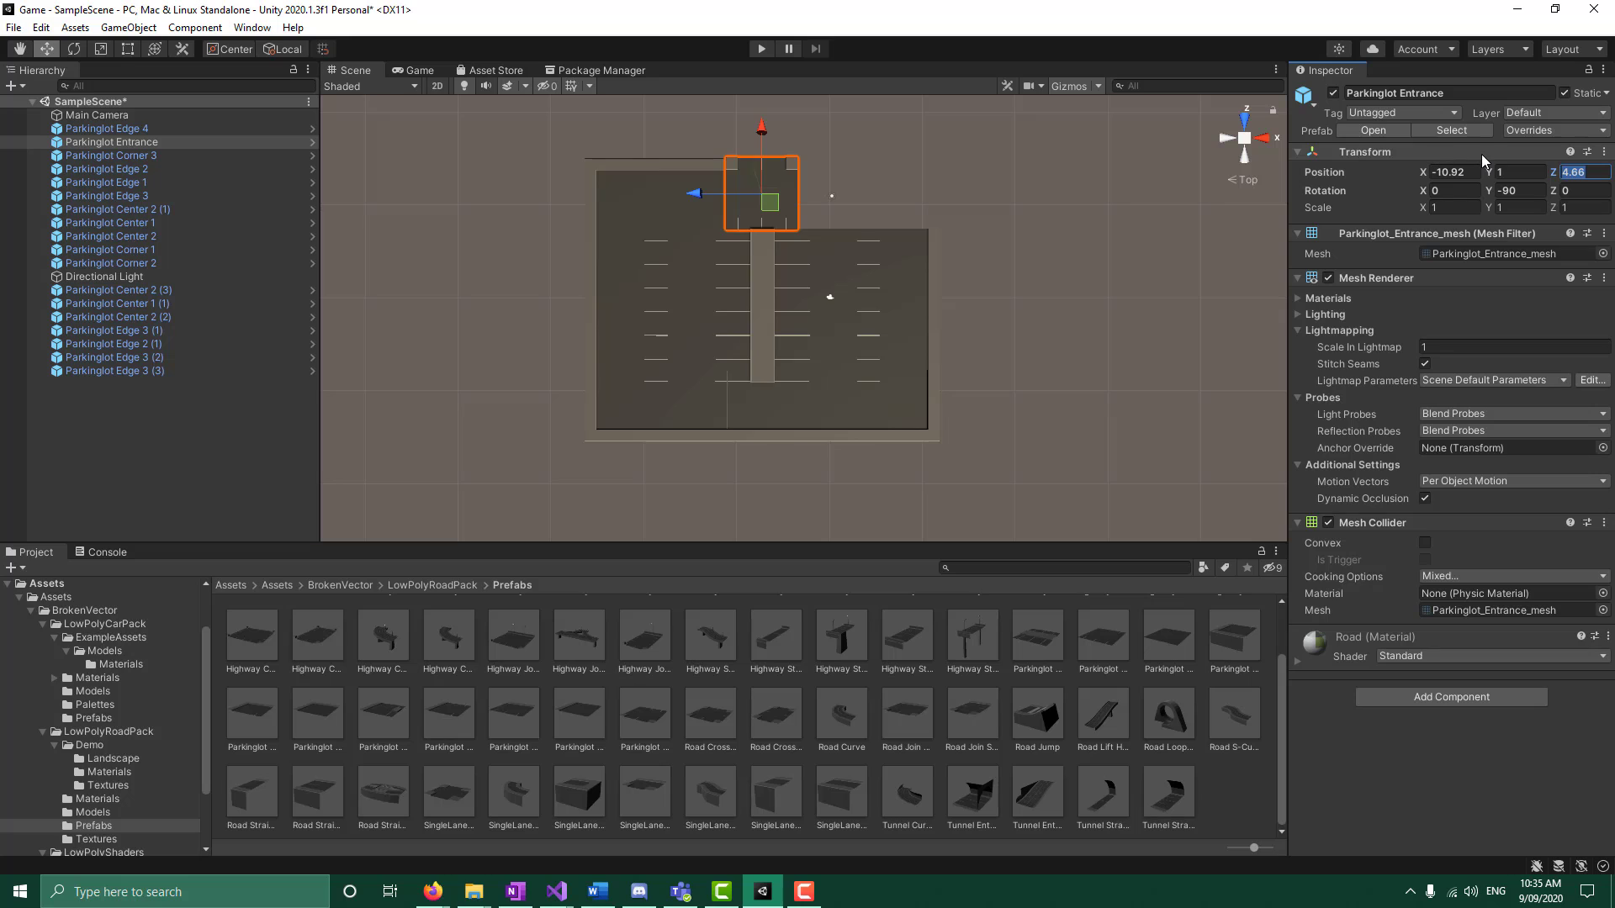
type("2.91")
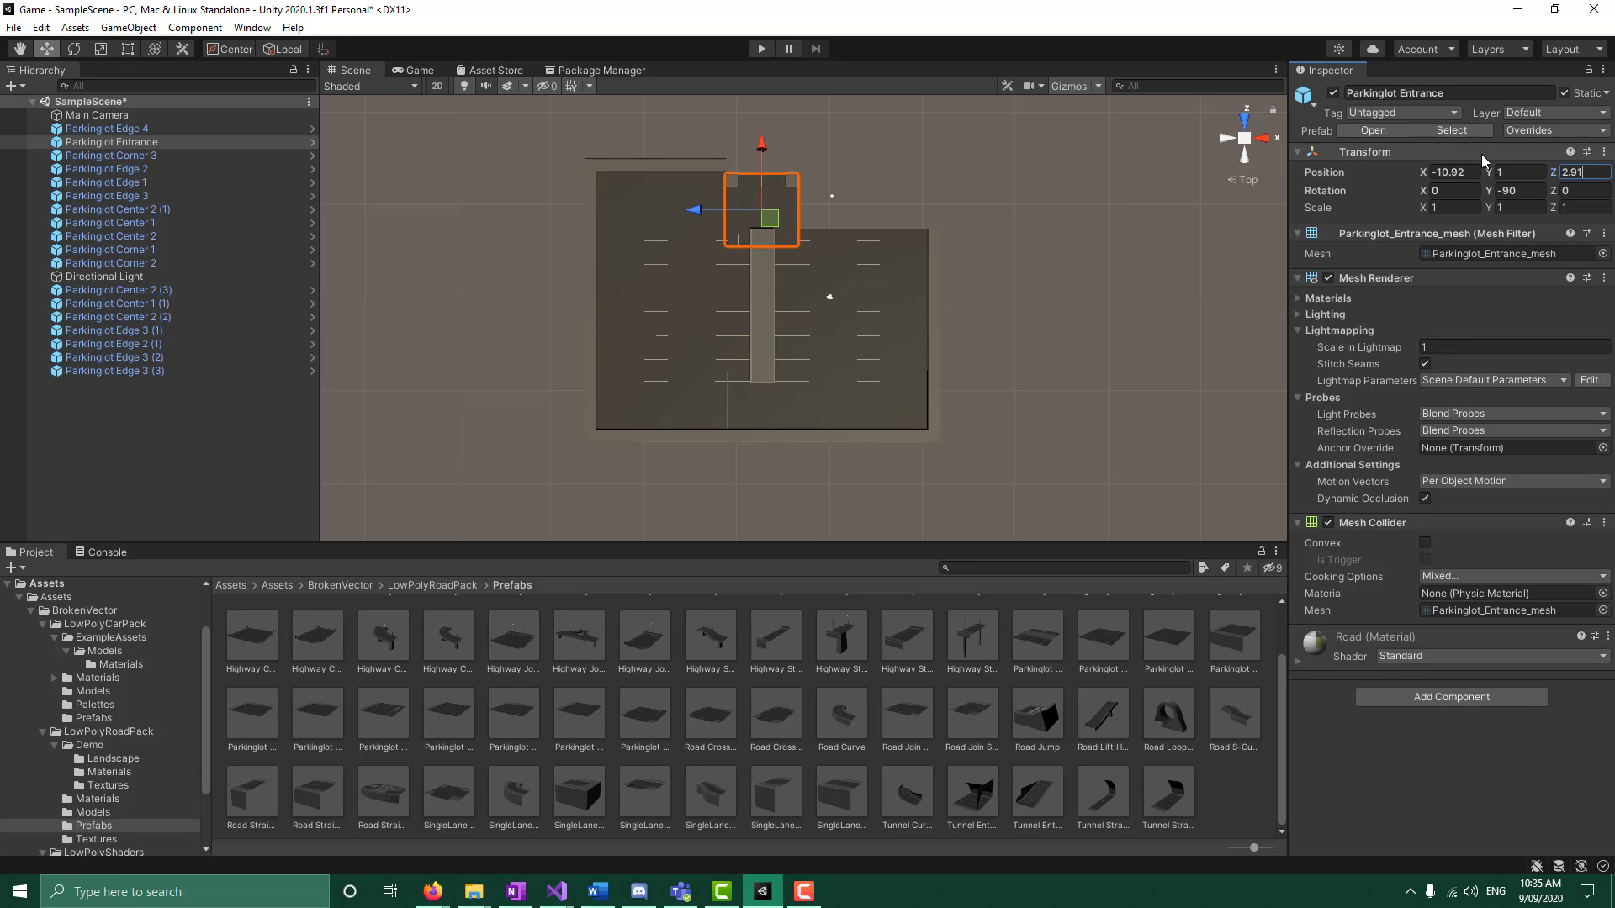
key("BackSpace")
key("BackSpace")
key("BackSpace")
key("BackSpace")
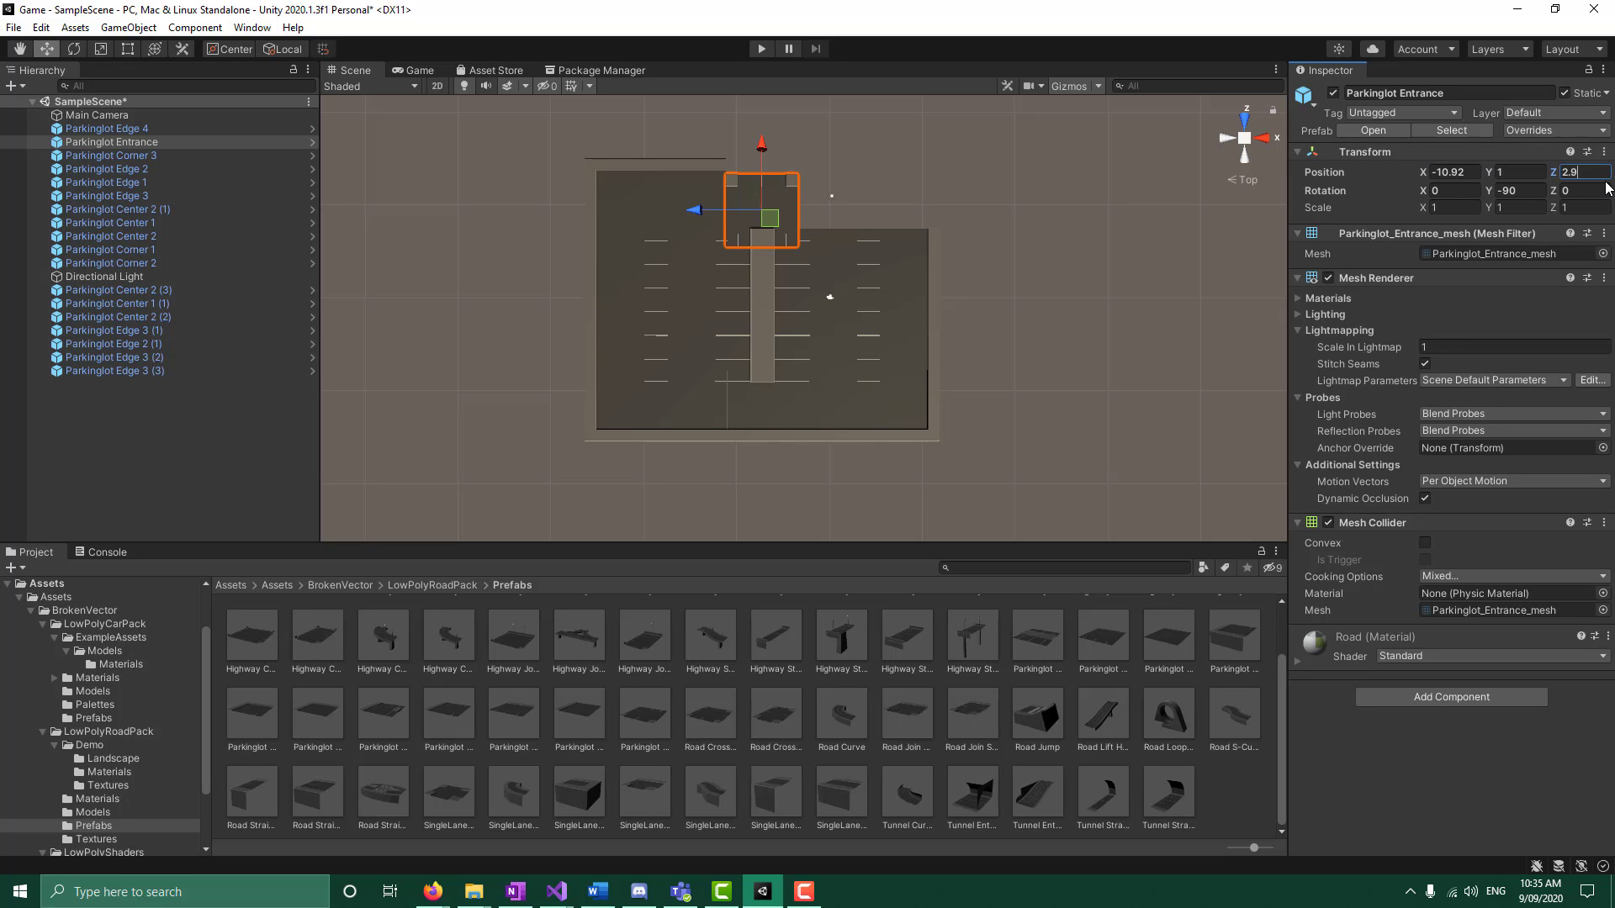
type("-")
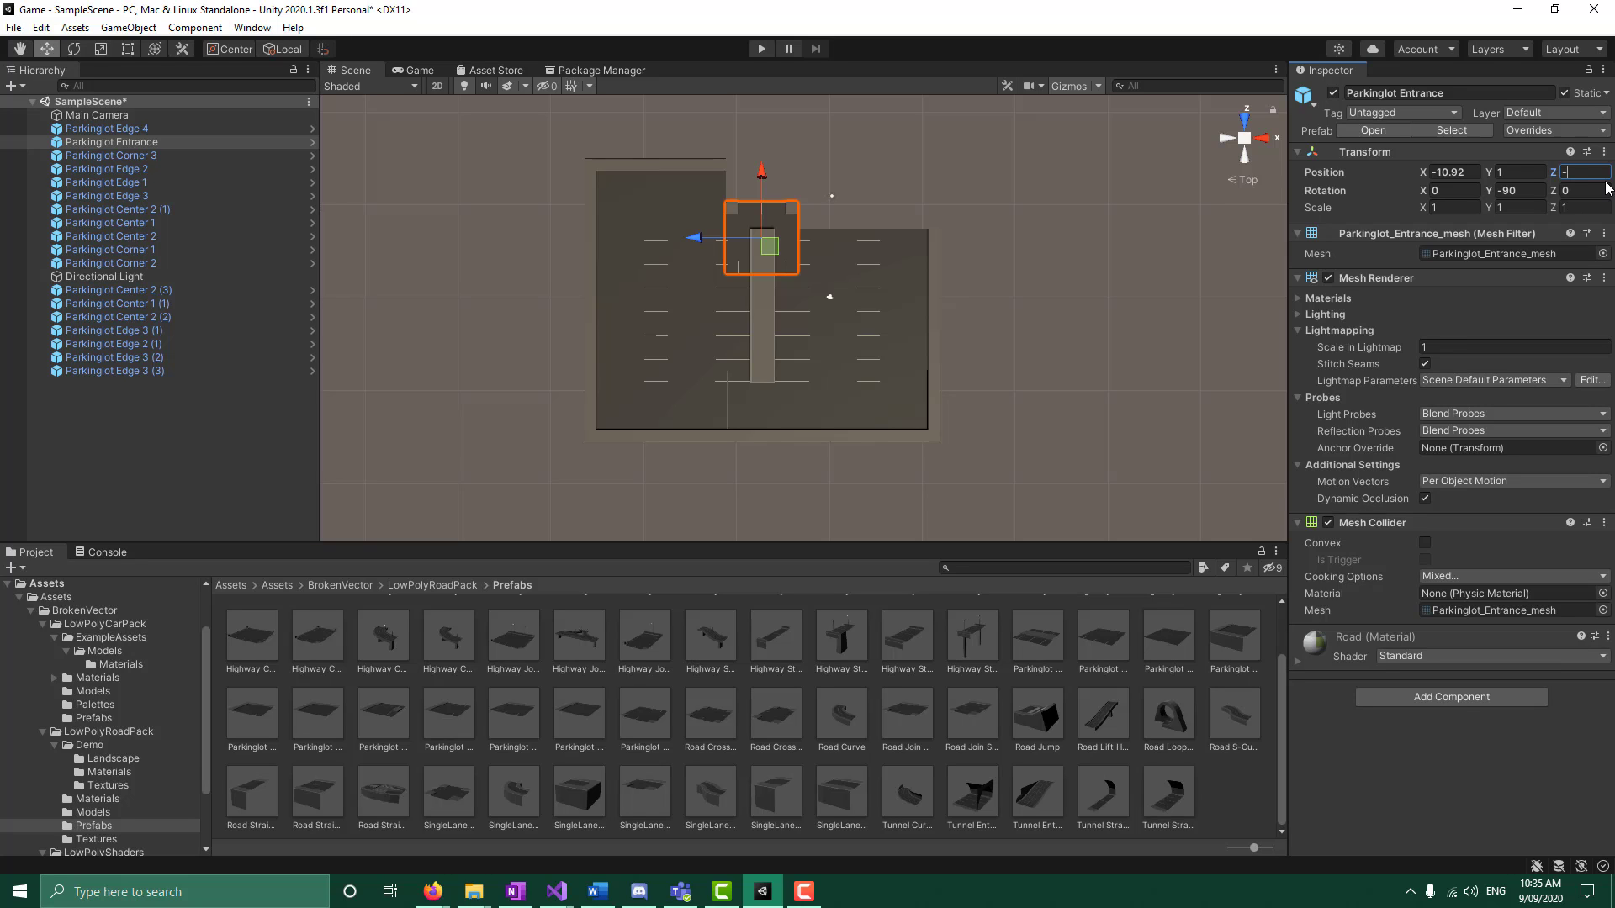
type("2.91")
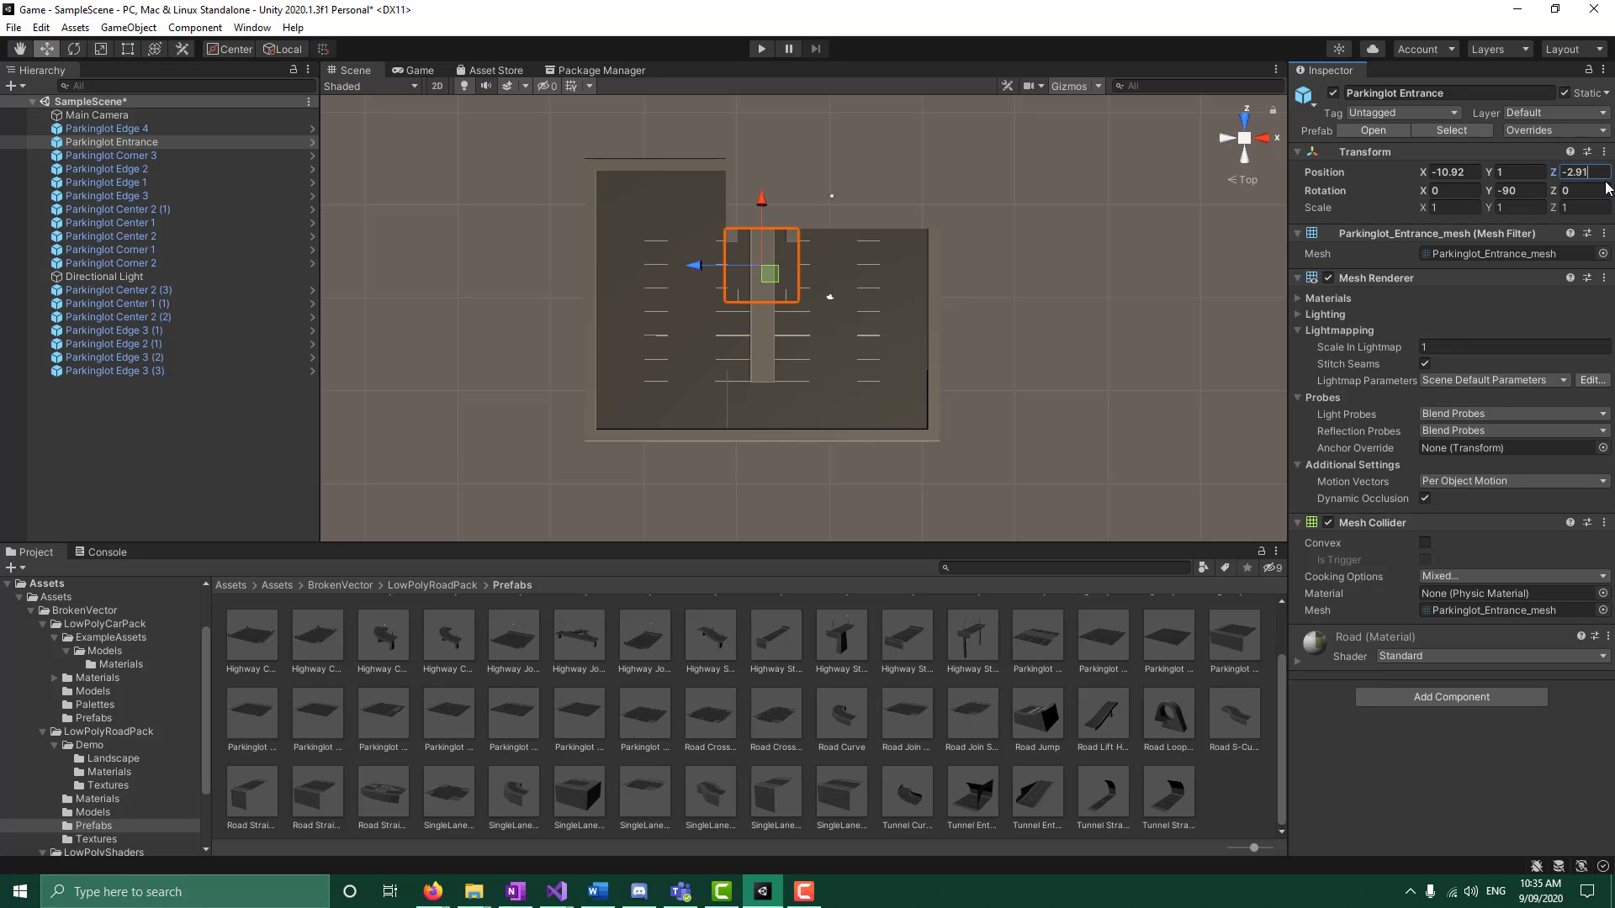
Move Parkinglot Entrance back to the lot's upper edge, to Z 4.62
left_click_drag(769, 194, 771, 123)
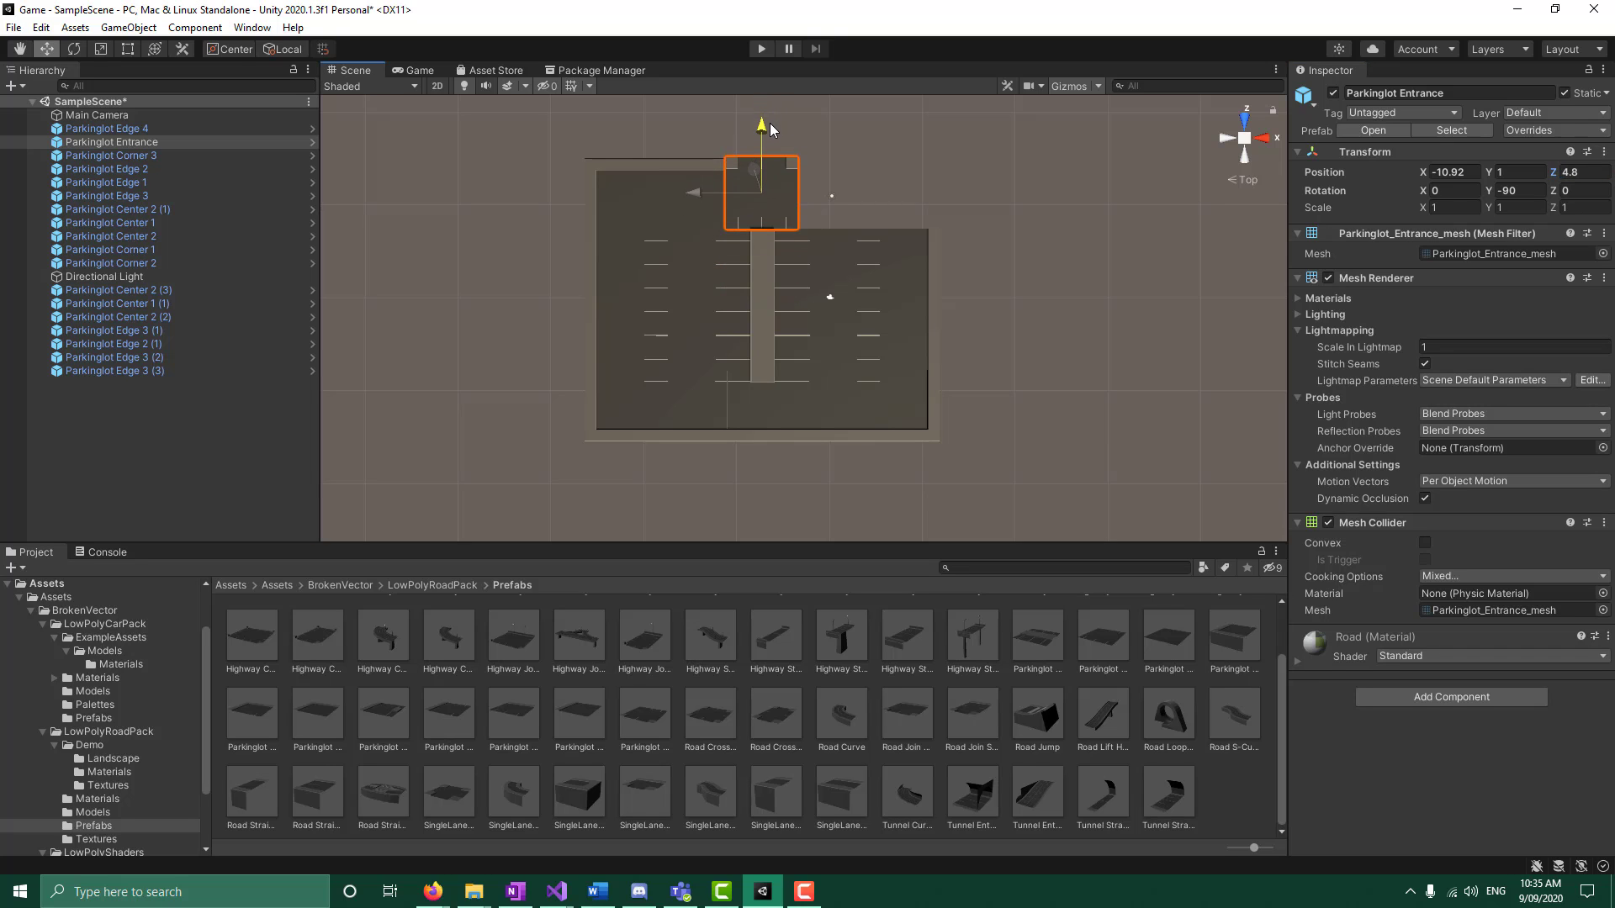
left_click(1027, 220)
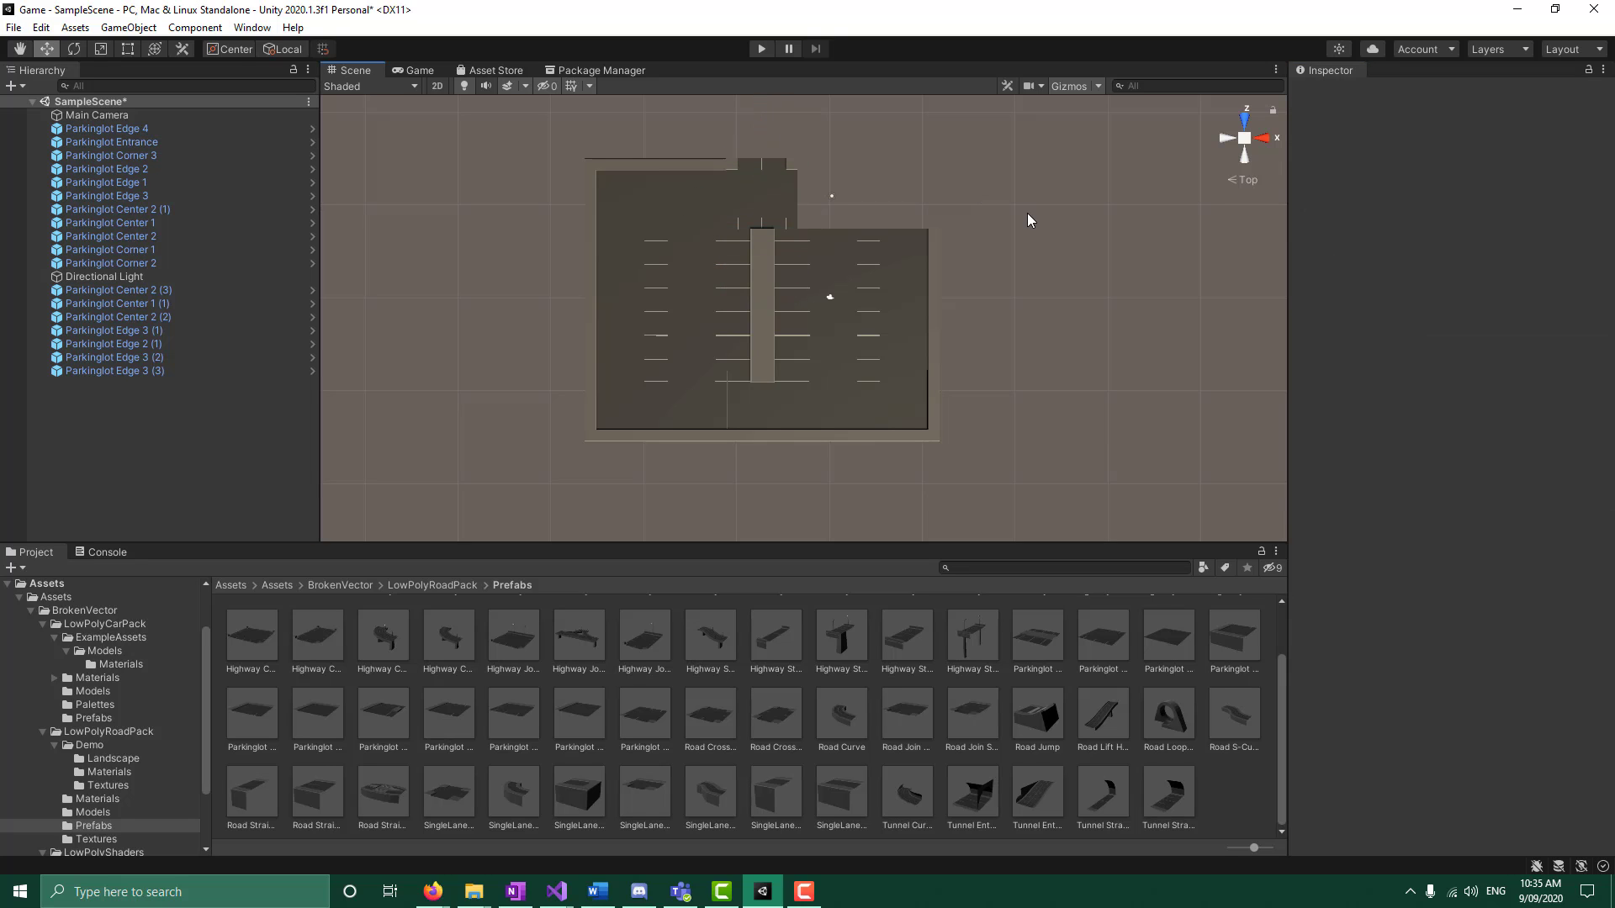
Nudge Parkinglot Entrance slightly along Z to line it up with Parkinglot Edge 4 along the lot's upper edge
left_click(756, 203)
scroll(868, 270, "up", 3)
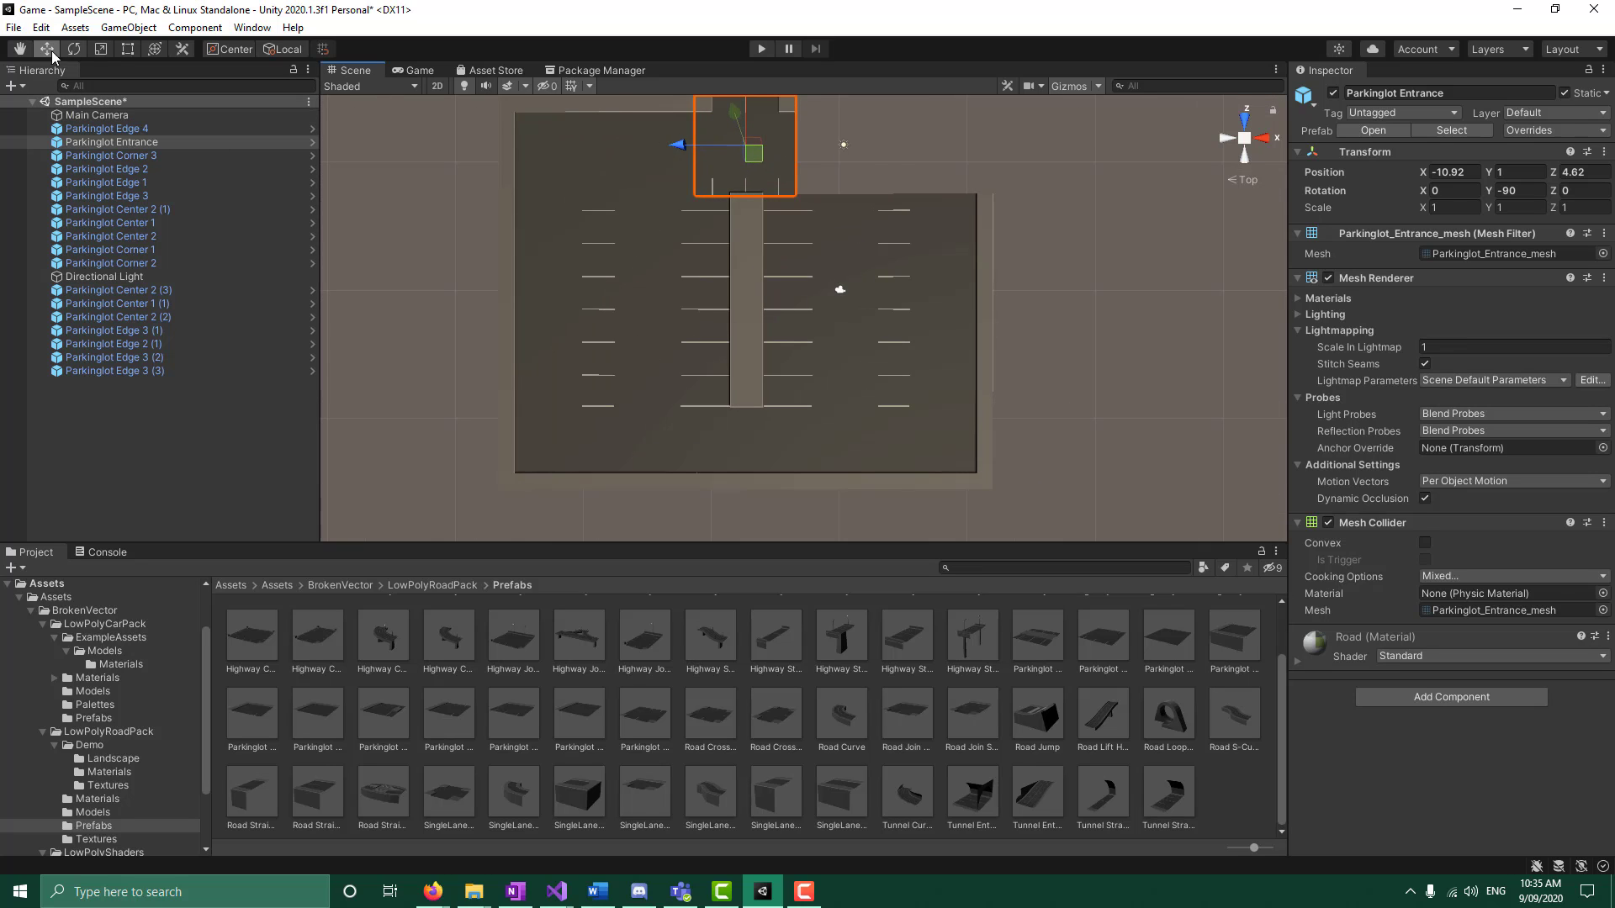
left_click(20, 49)
left_click_drag(464, 210, 421, 300)
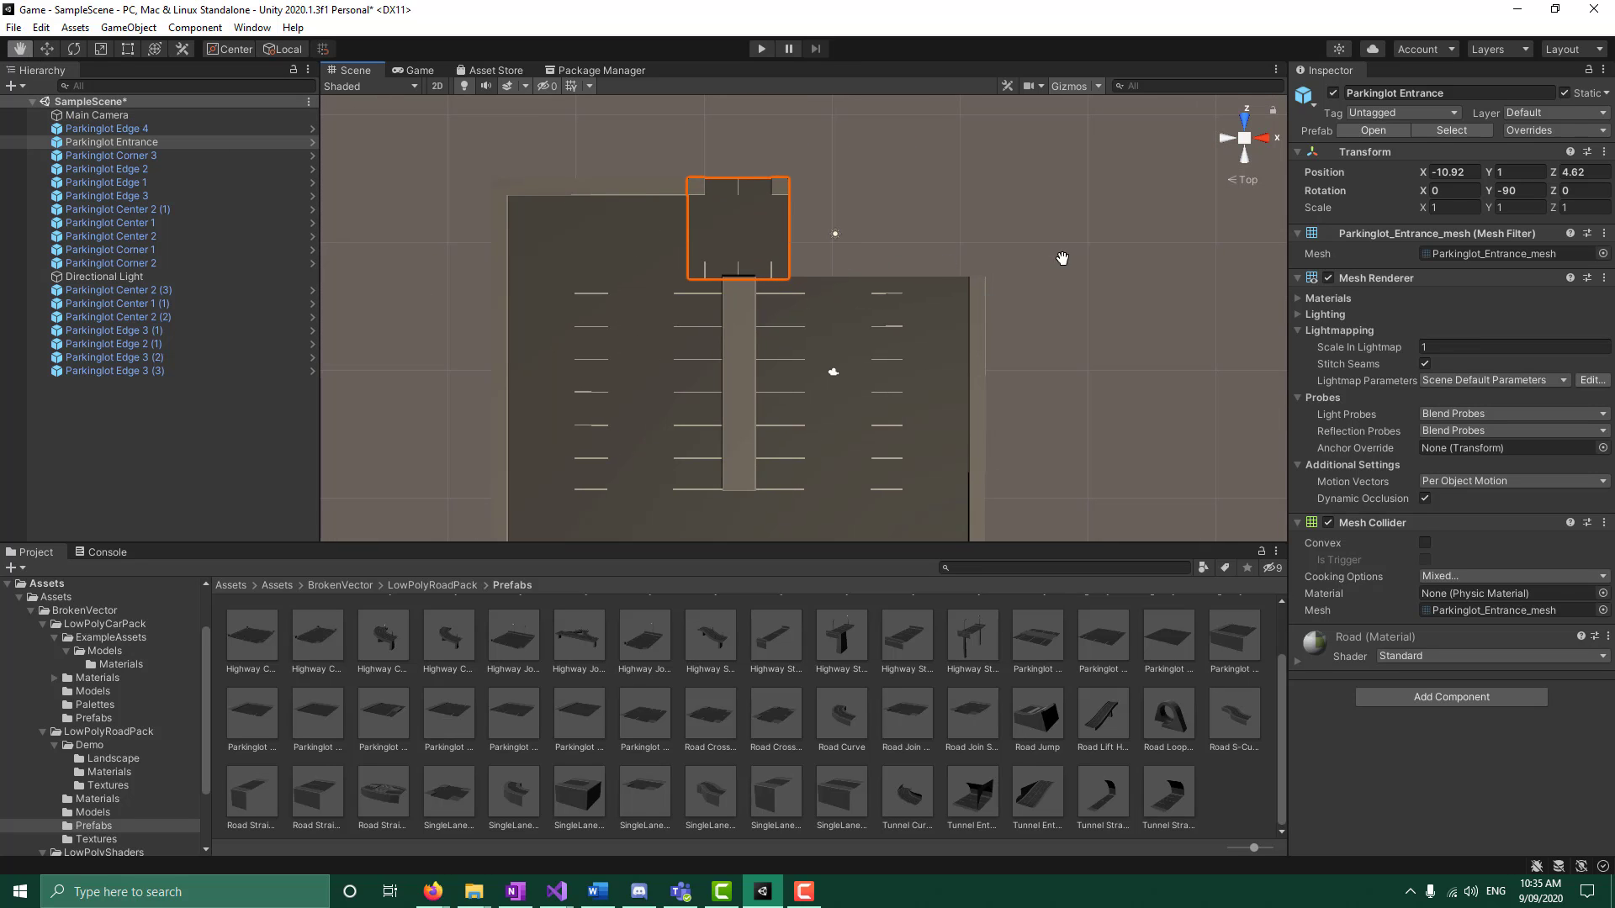
left_click(47, 49)
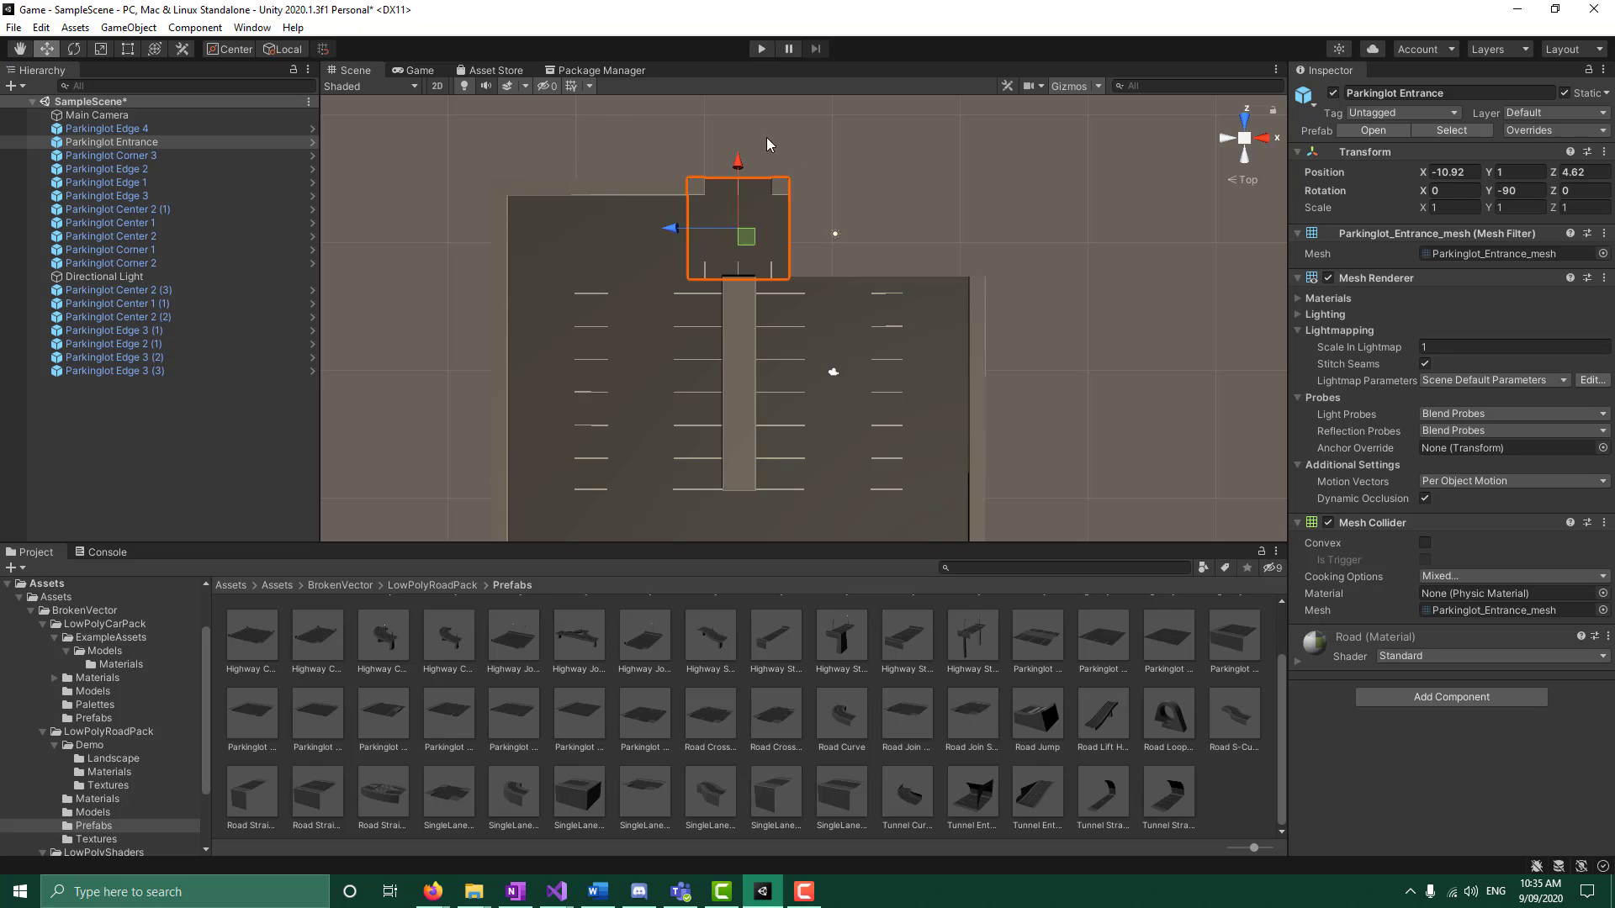
left_click(967, 199)
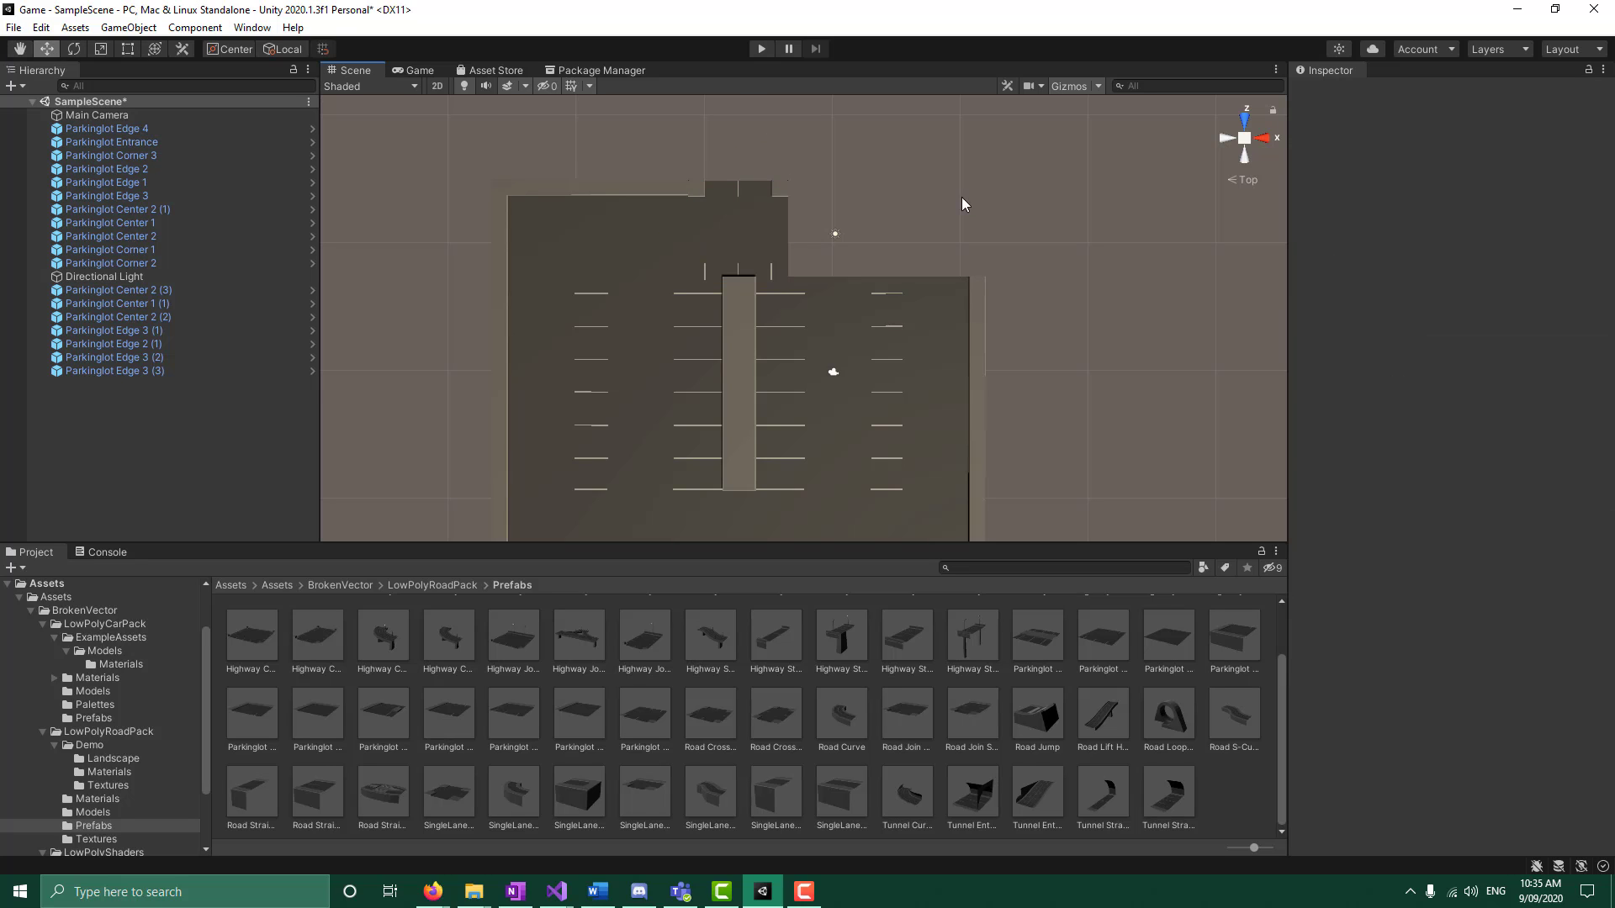
left_click(712, 233)
left_click_drag(740, 158, 740, 162)
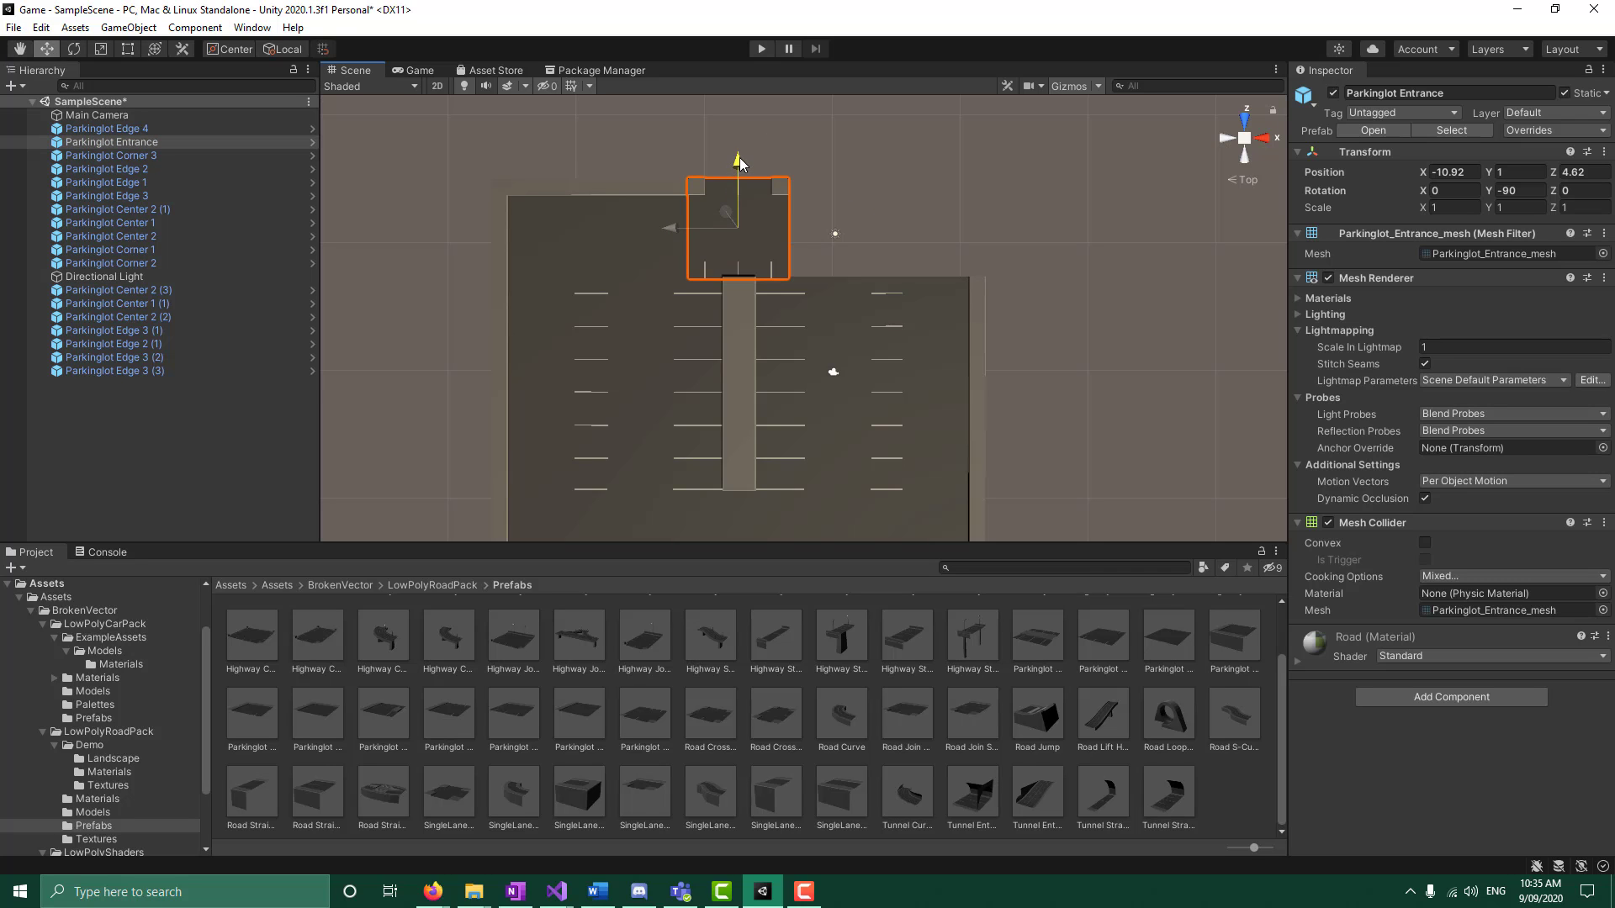
left_click(1041, 237)
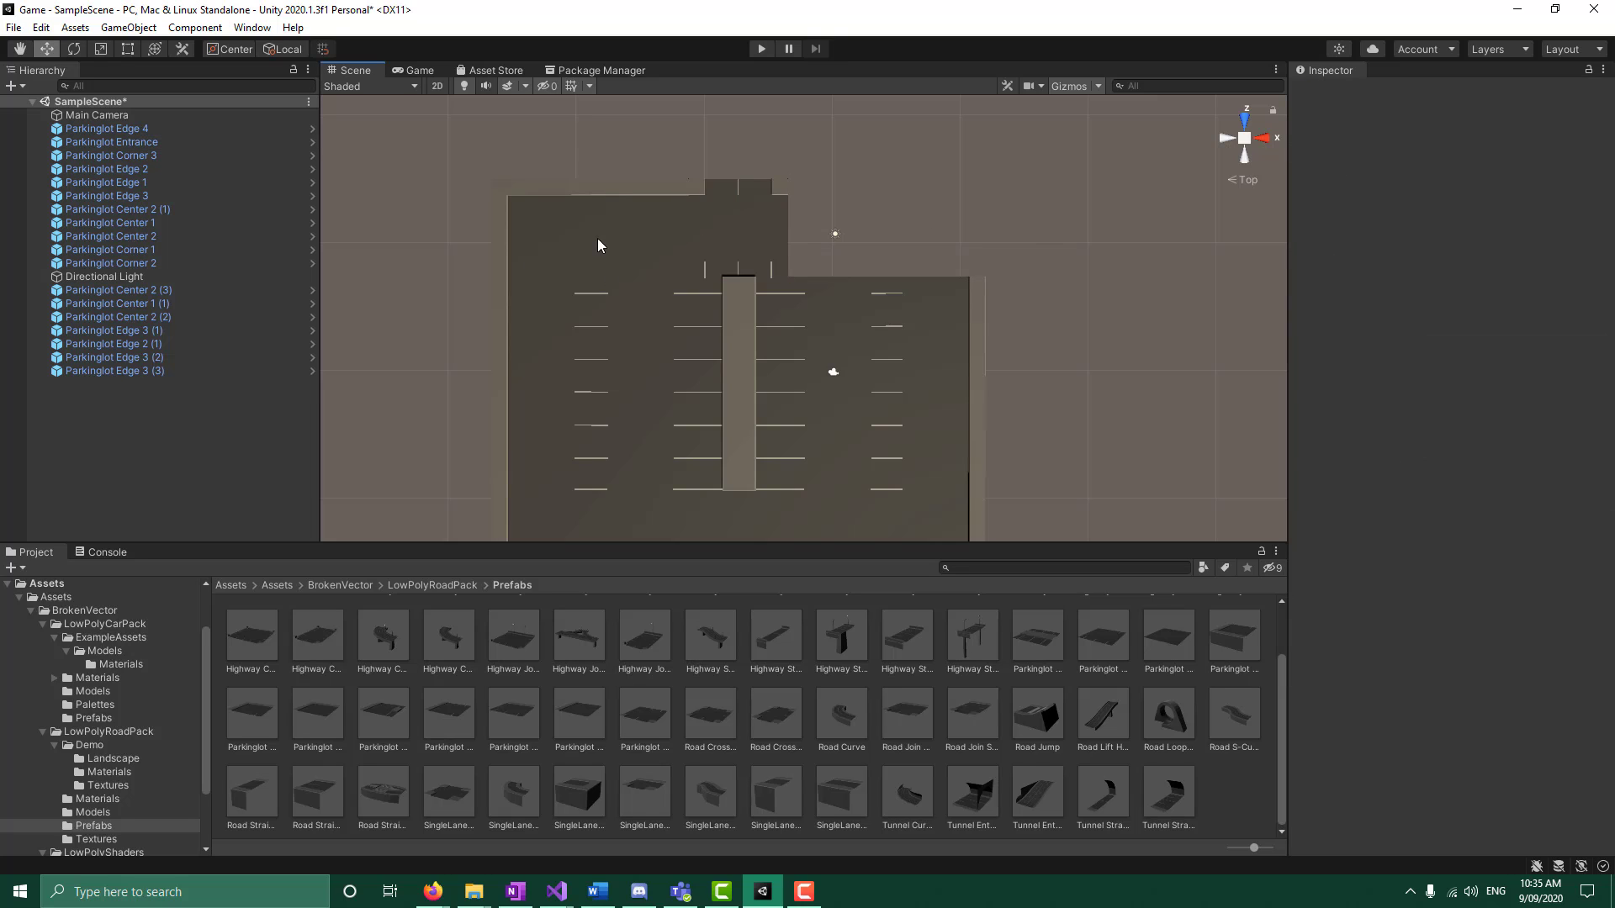
Duplicate Parkinglot Corner 3 and Parkinglot Edge 4 together and move the copies along X to the opposite side of the entrance
left_click(543, 225)
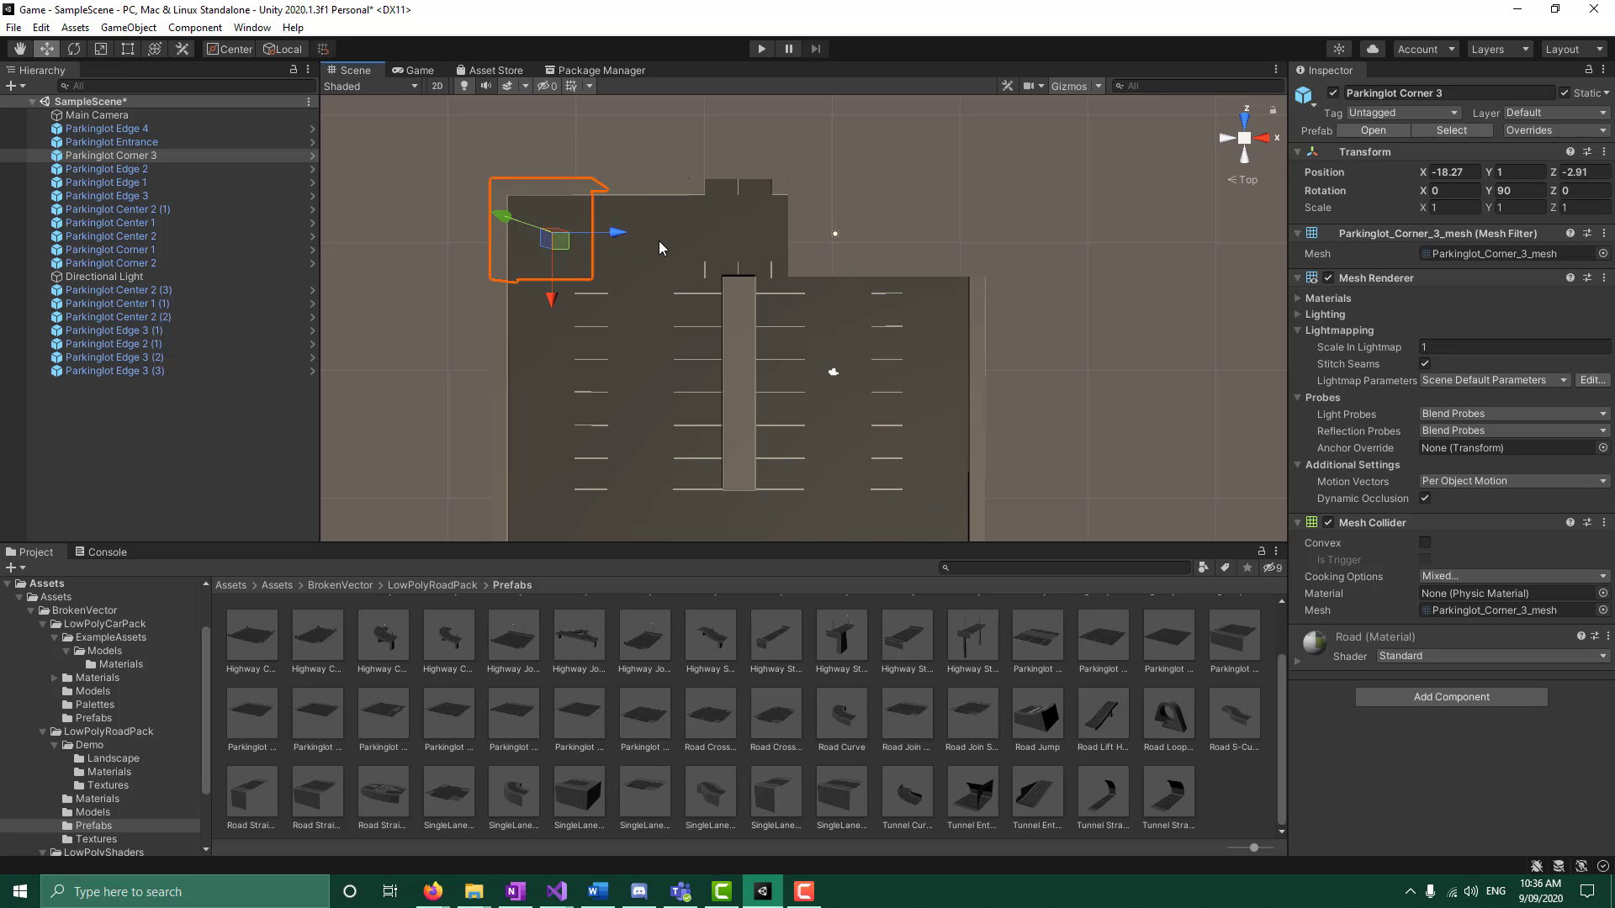
left_click(658, 239, "shift")
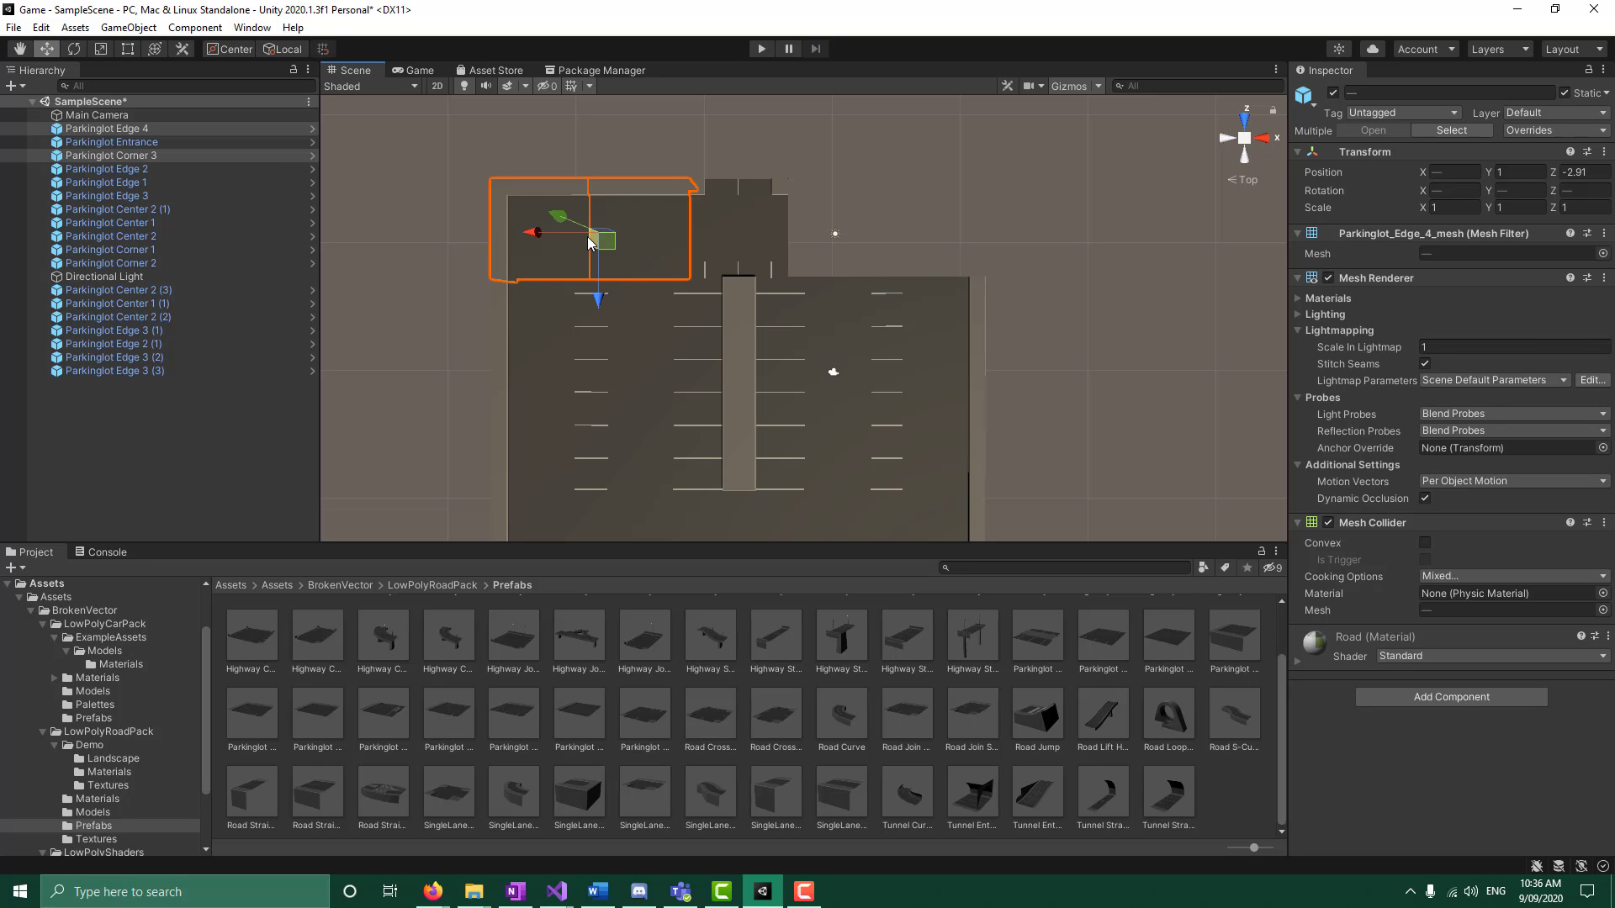
key("ctrl+d")
left_click_drag(652, 235, 1042, 238)
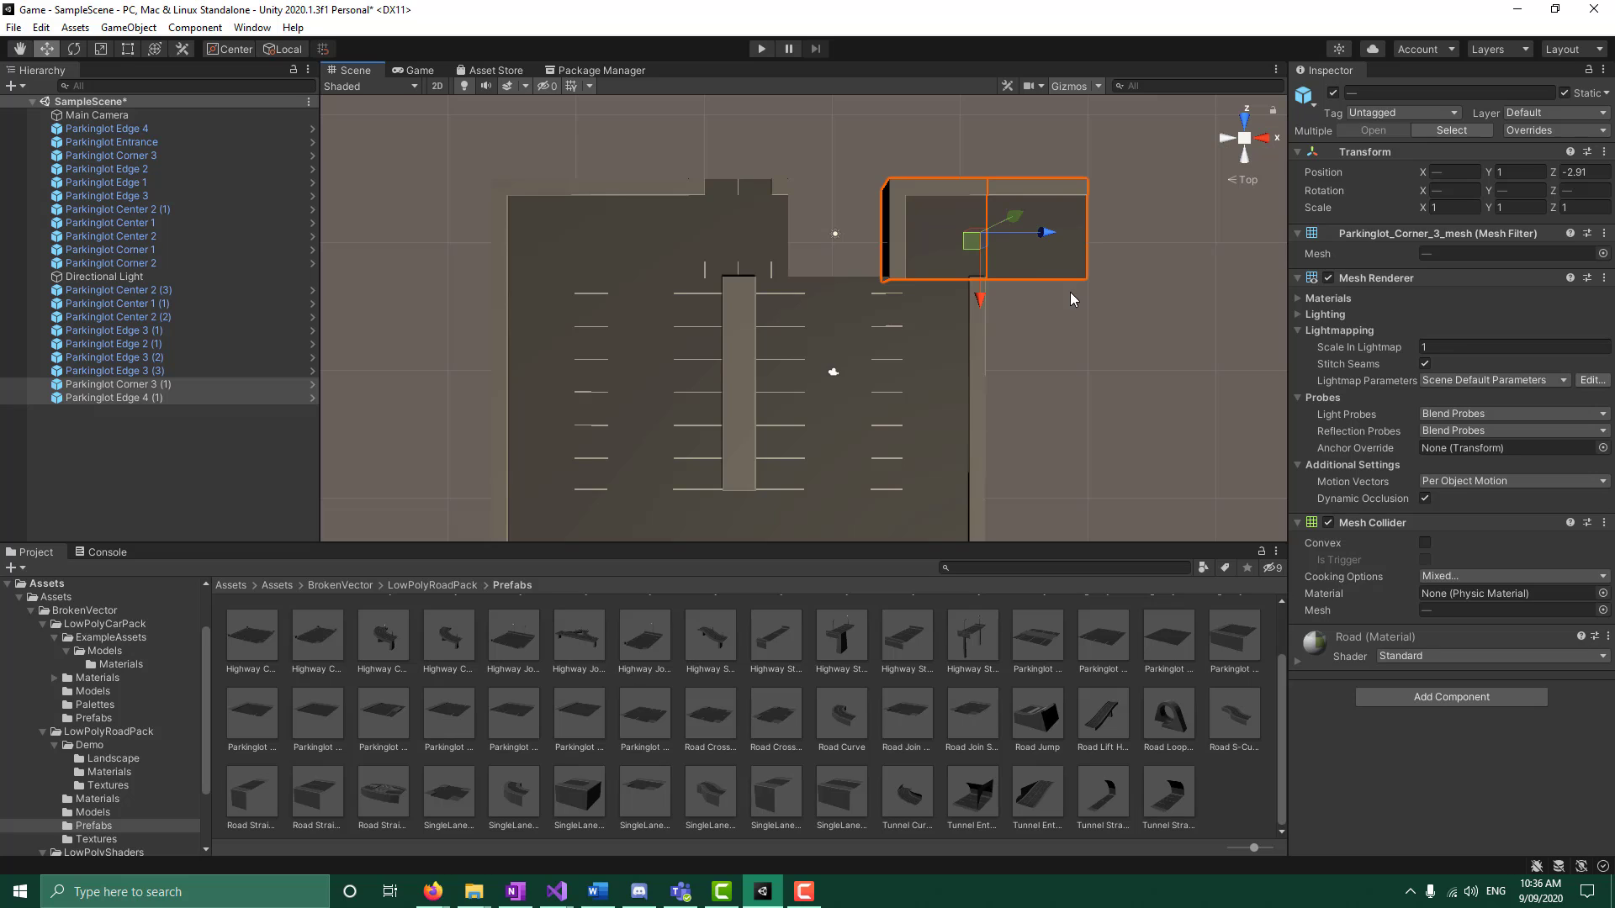
Fit the Parkinglot Edge 4 copy against the entrance at about X -3.4, and move the corner copy clear of the lot
left_click(1202, 304)
left_click(1050, 244)
left_click_drag(949, 238, 772, 248)
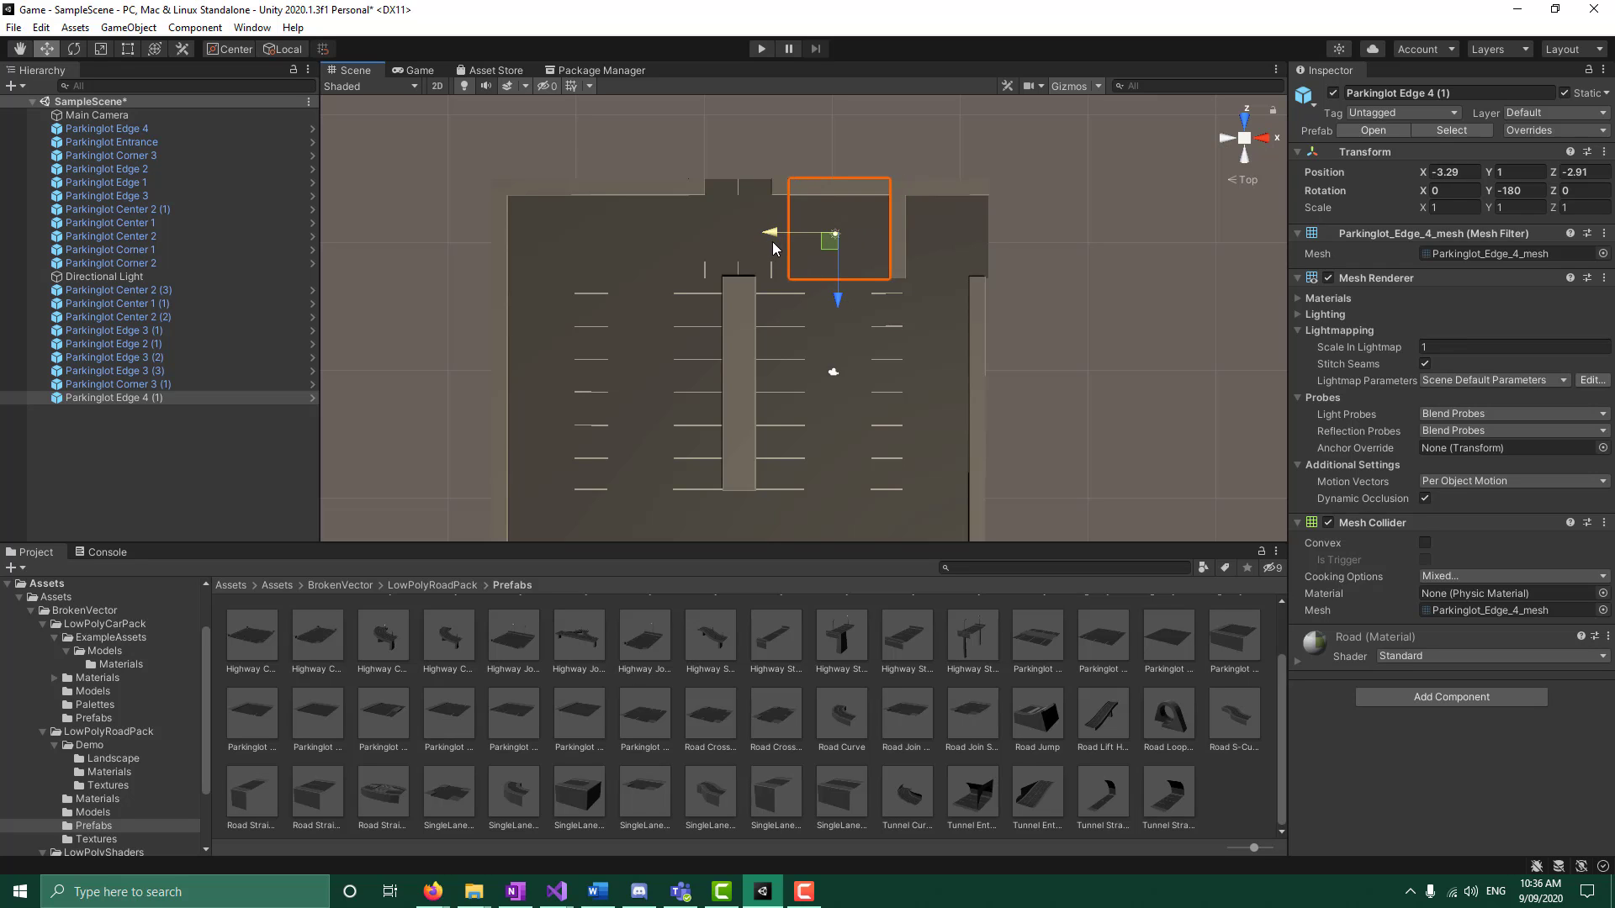
left_click(1058, 246)
left_click(971, 244)
left_click_drag(1006, 237, 1154, 240)
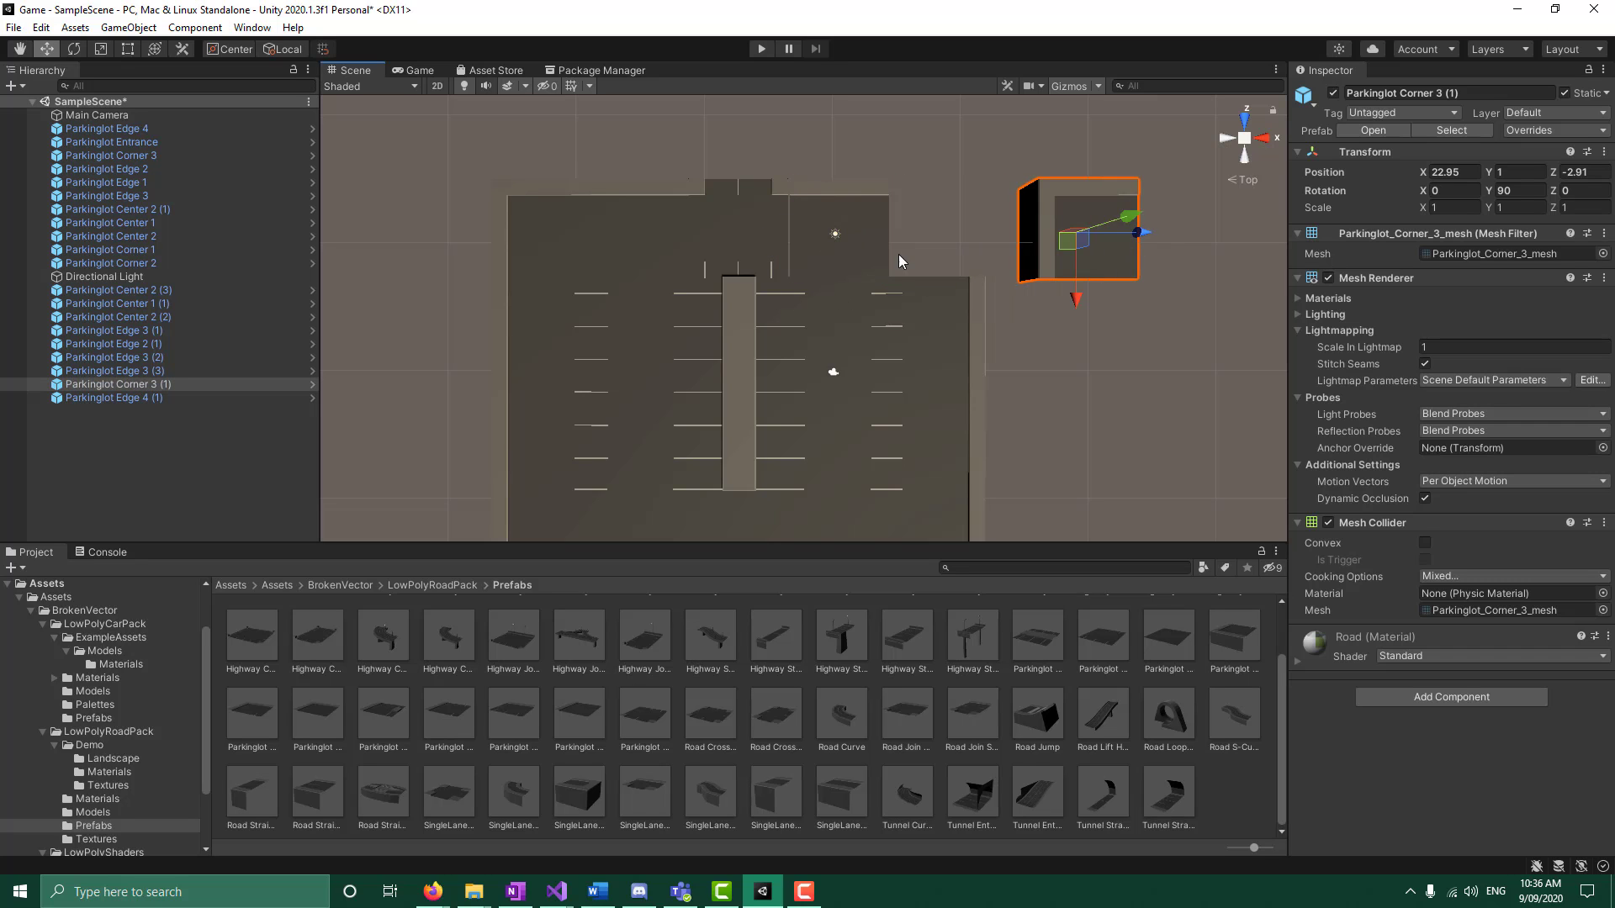
left_click(851, 253)
left_click_drag(766, 239, 765, 239)
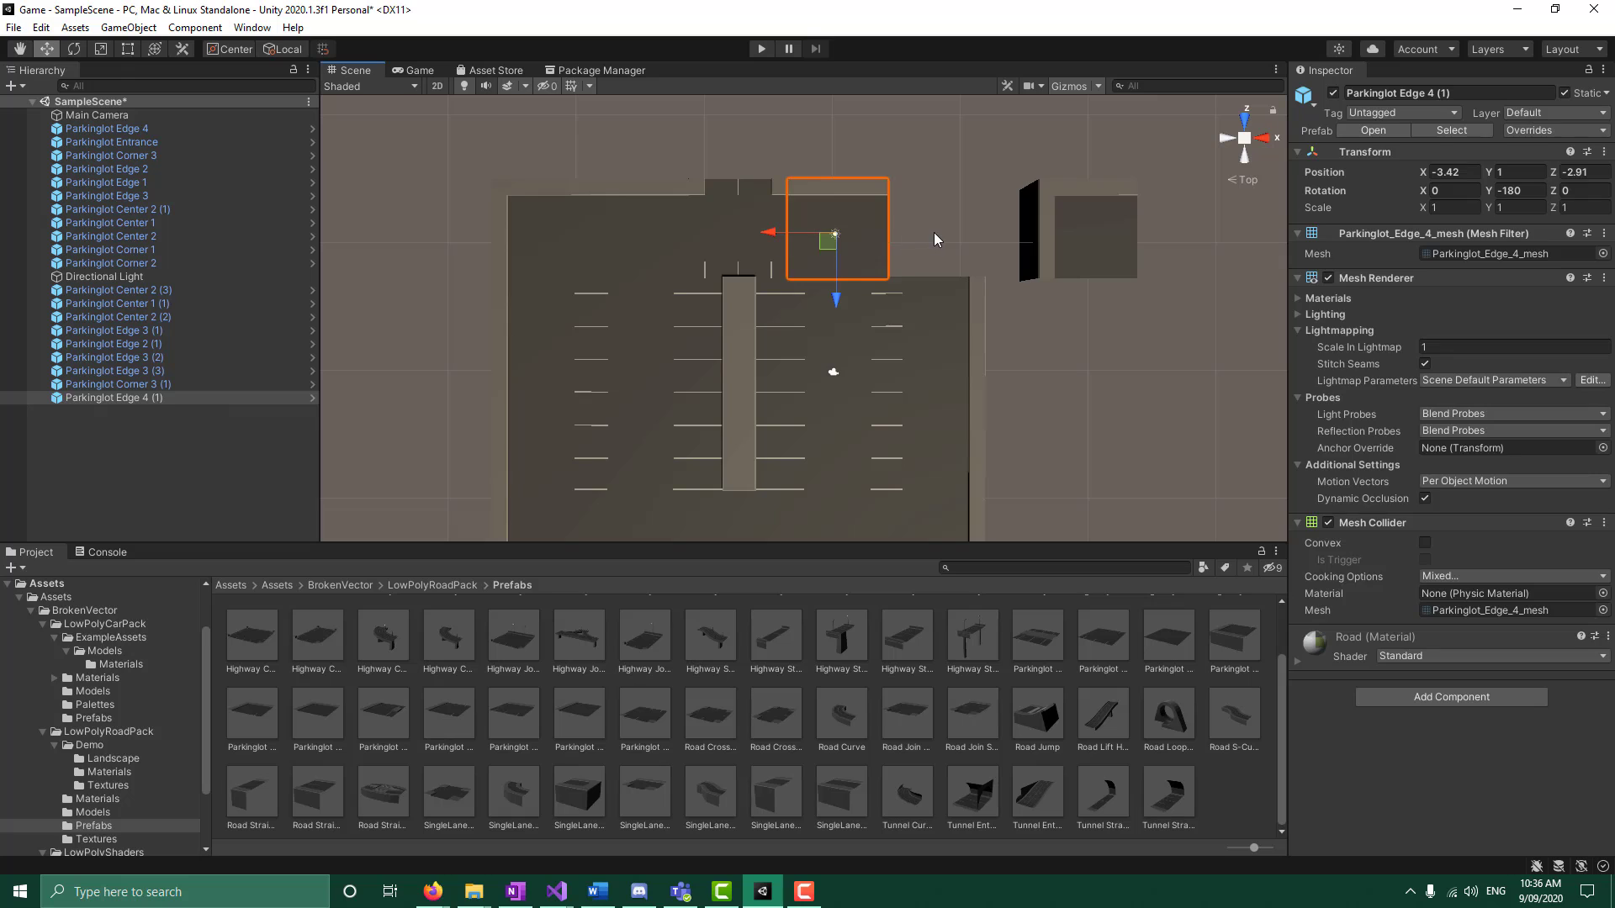
left_click(938, 232)
Set the Y rotation of the Parkinglot Corner 3 copy to -180 and bring the piece closer to the lot's open corner
left_click(1096, 252)
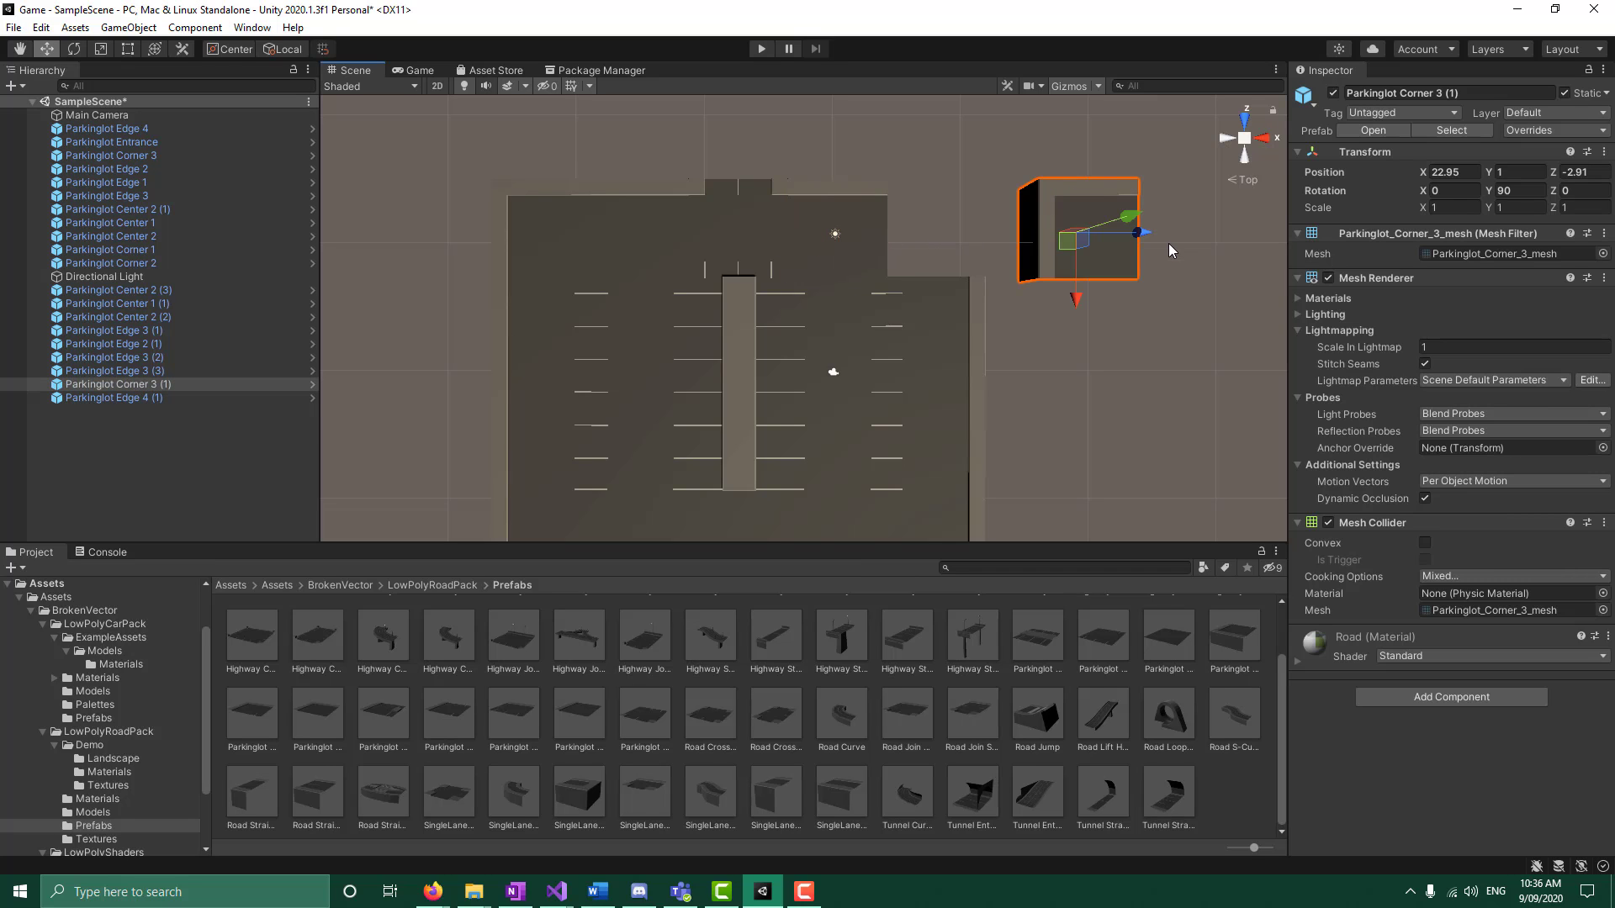
left_click(1524, 191)
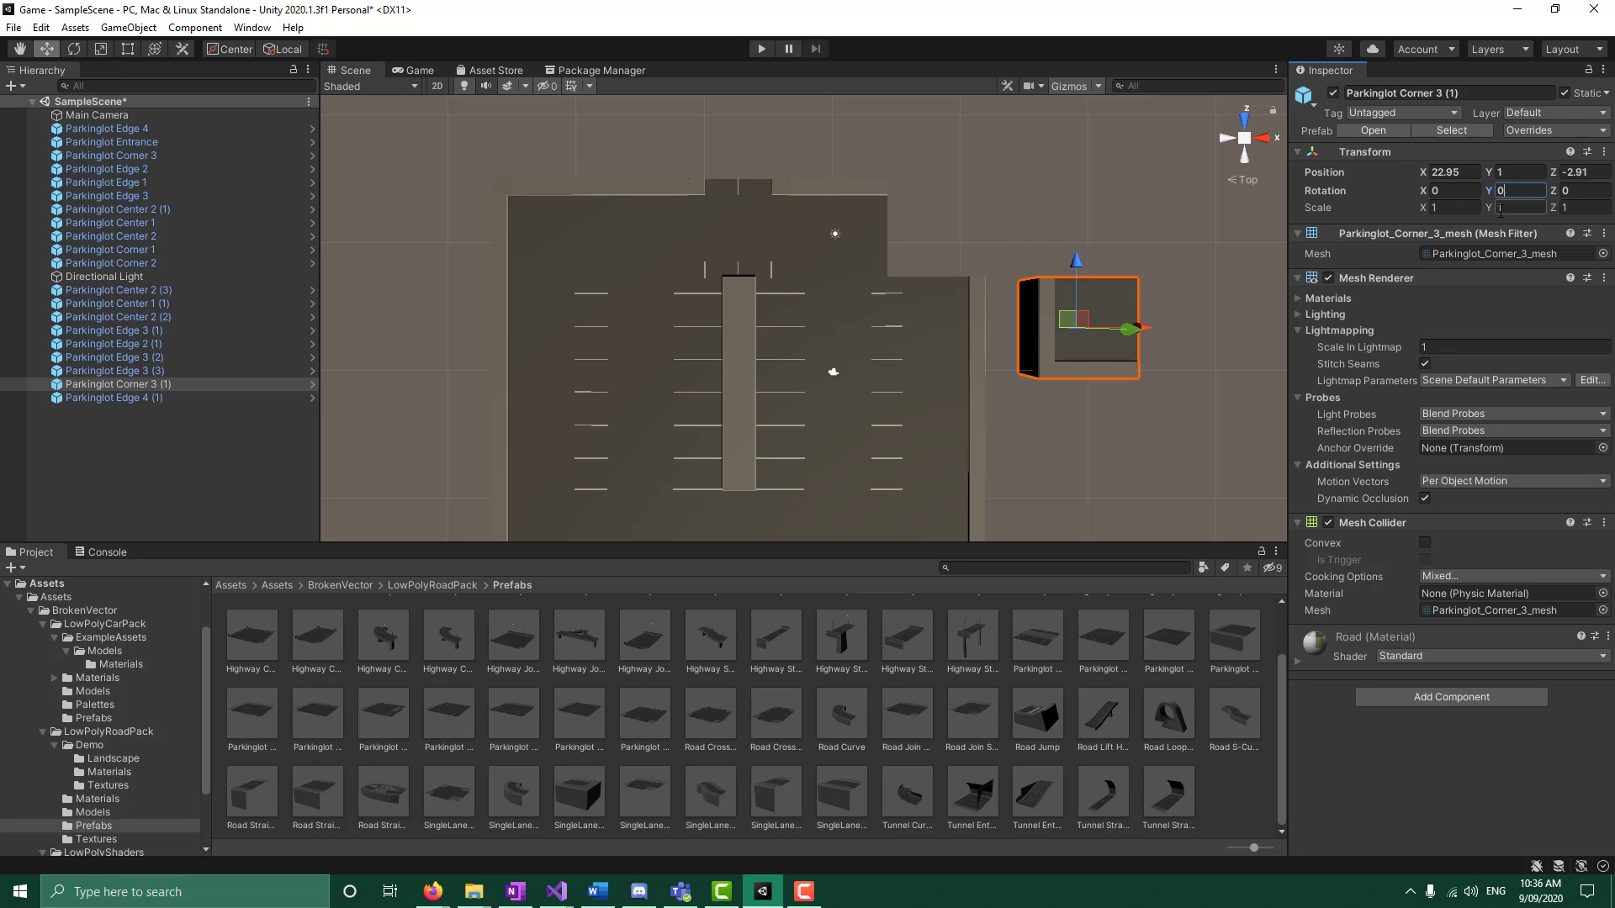
left_click(1218, 302)
left_click(1074, 328)
type("-90")
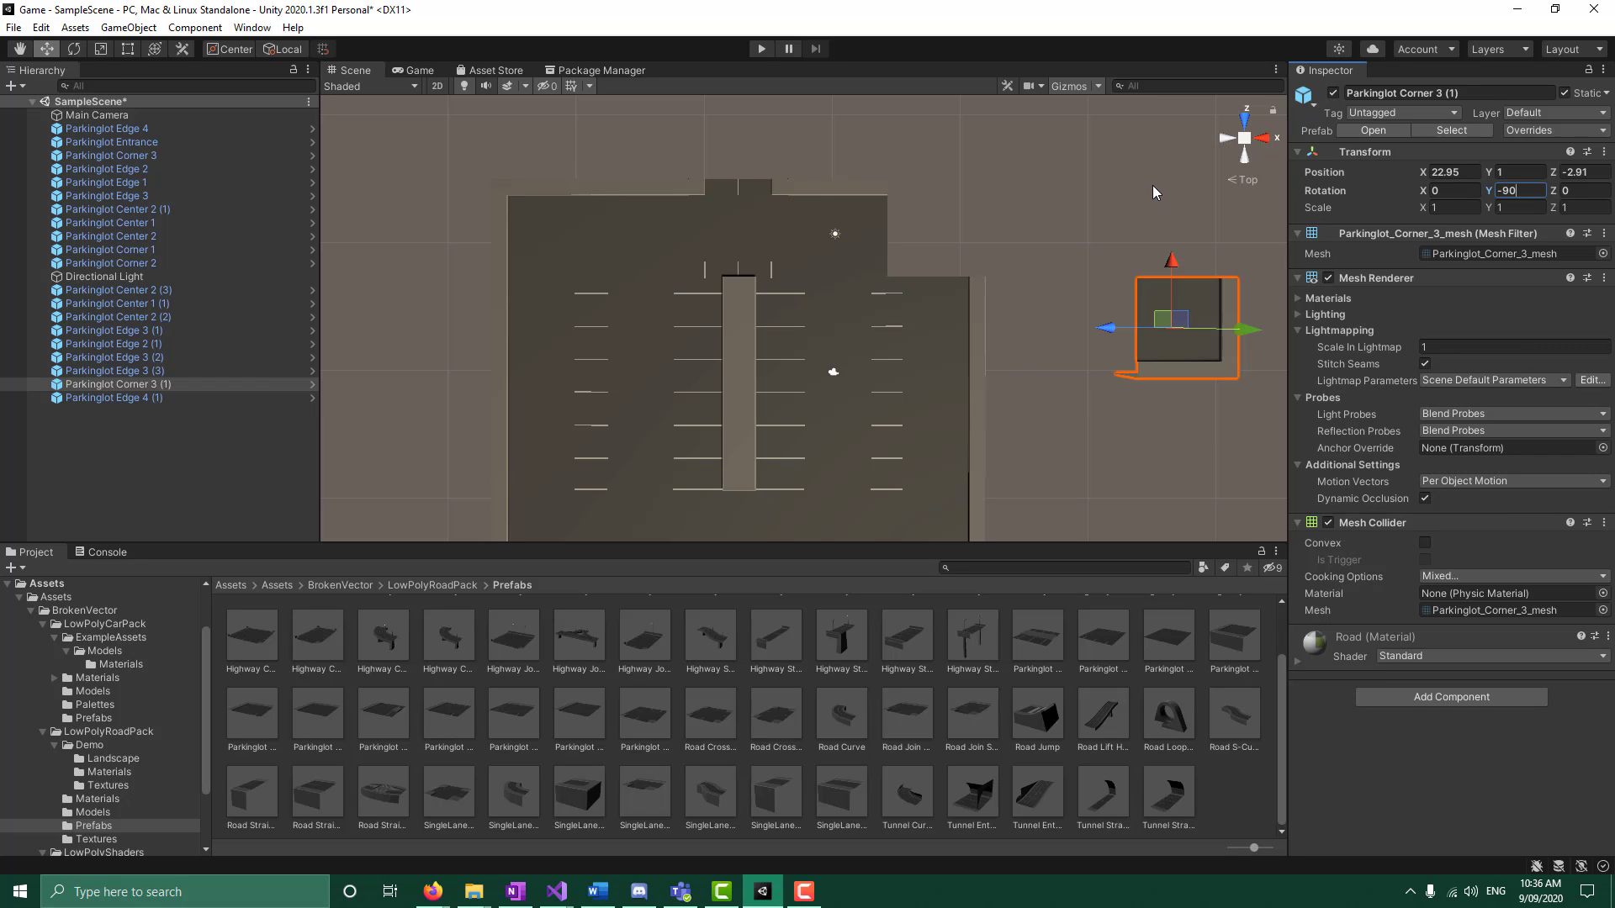
left_click_drag(1171, 282, 1030, 238)
left_click(1522, 192)
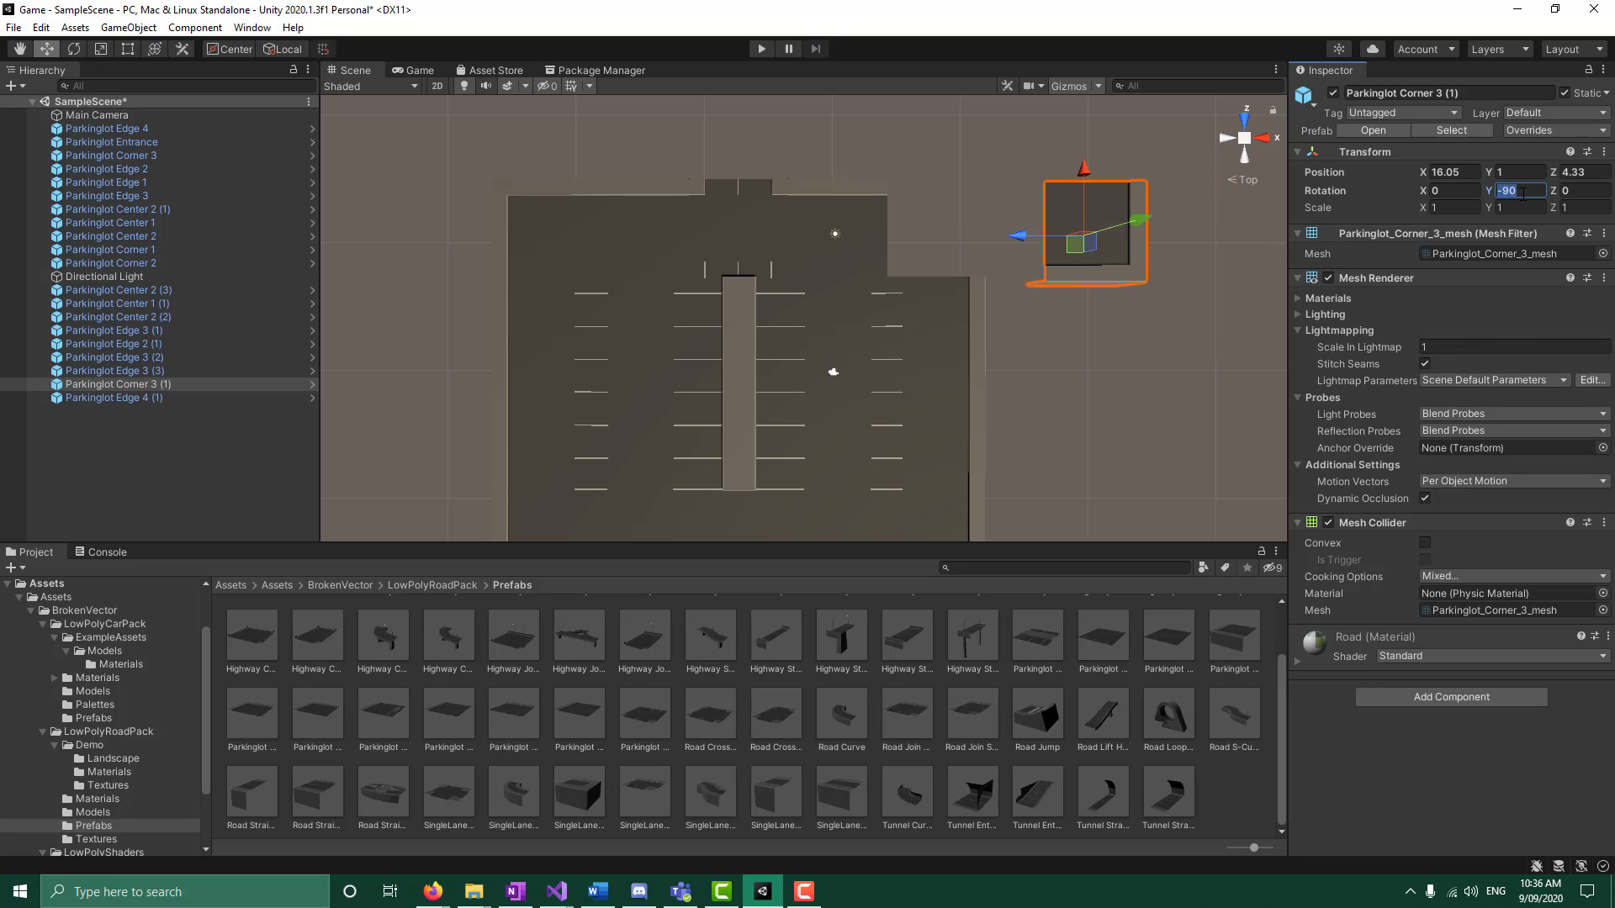
key("BackSpace")
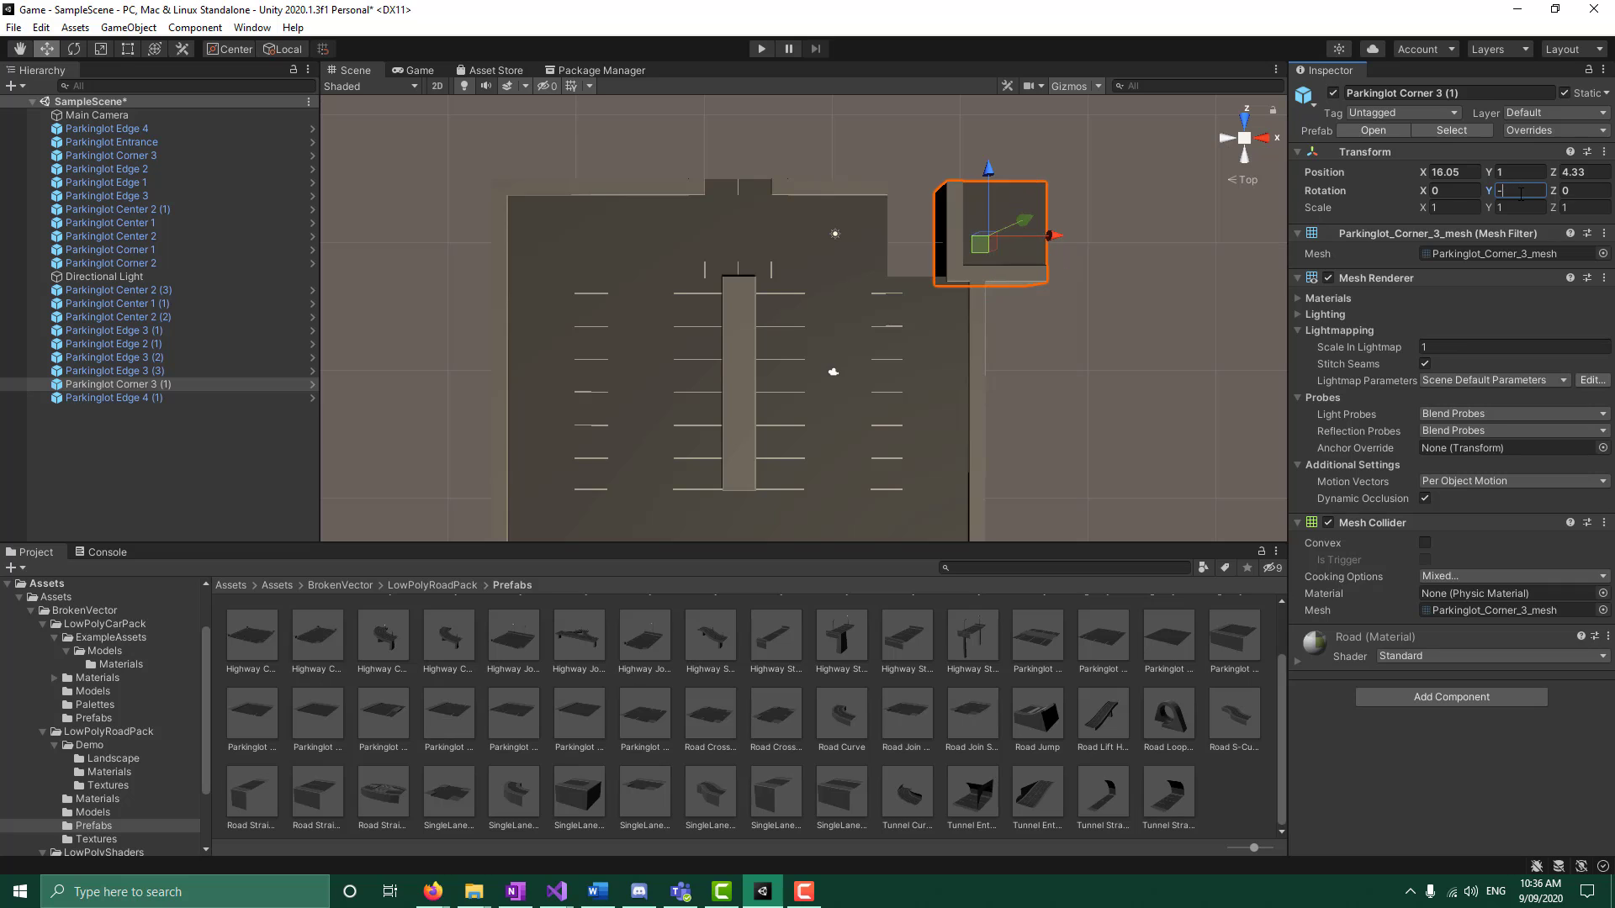
type("180")
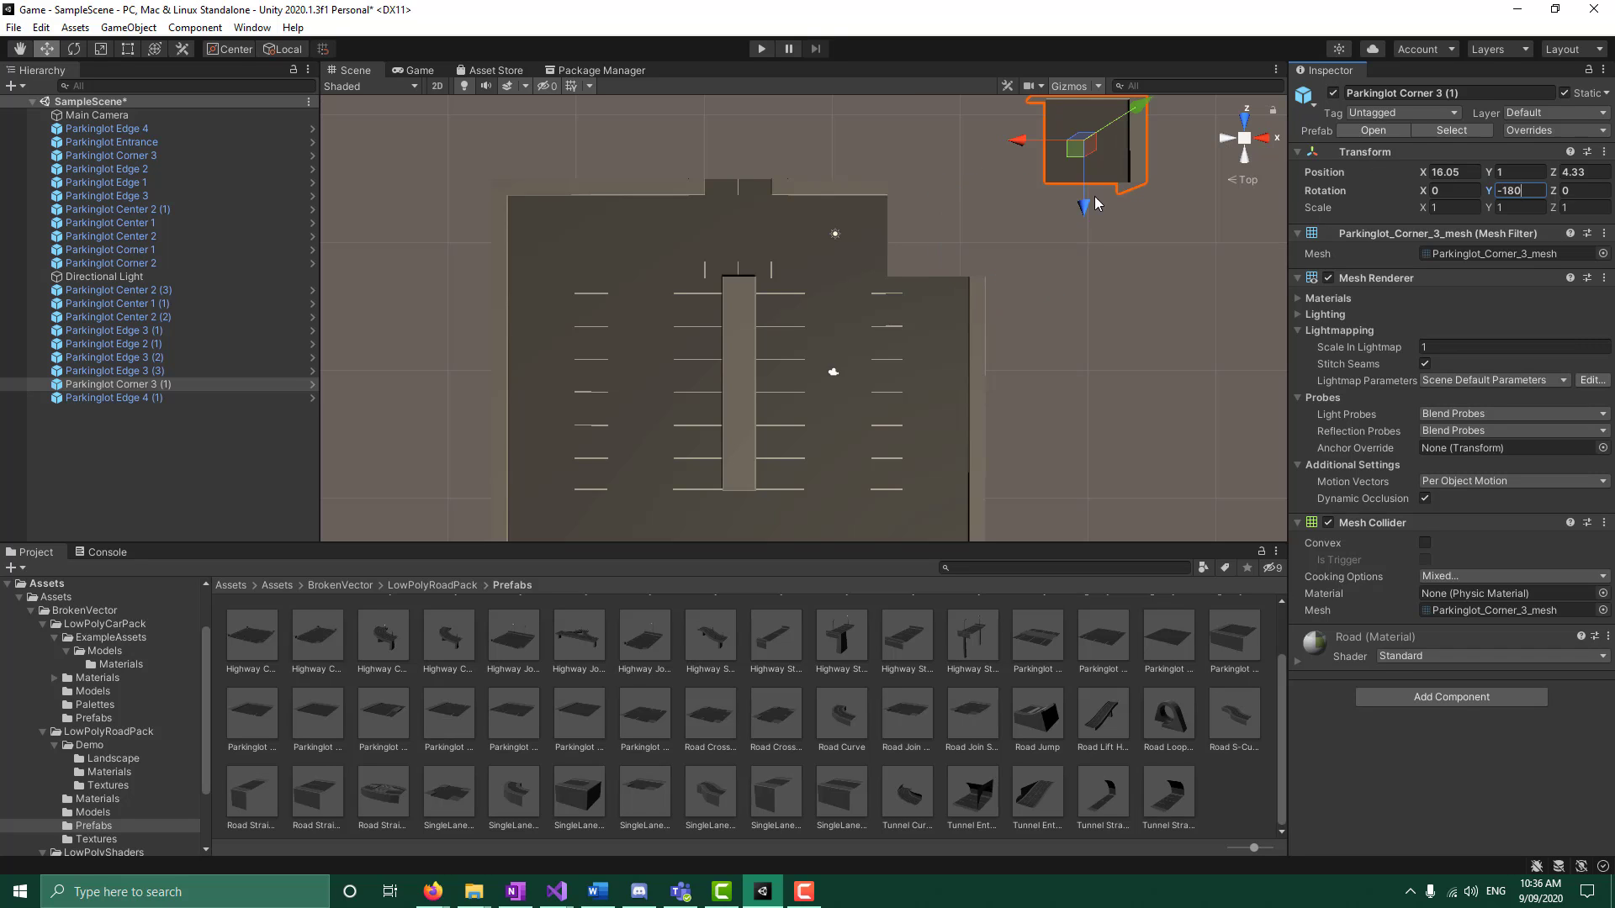
Move the rotated corner copy into the lot's open corner beside the edge pieces, at about X 4.04 and Z -2.91
left_click_drag(1096, 202, 937, 298)
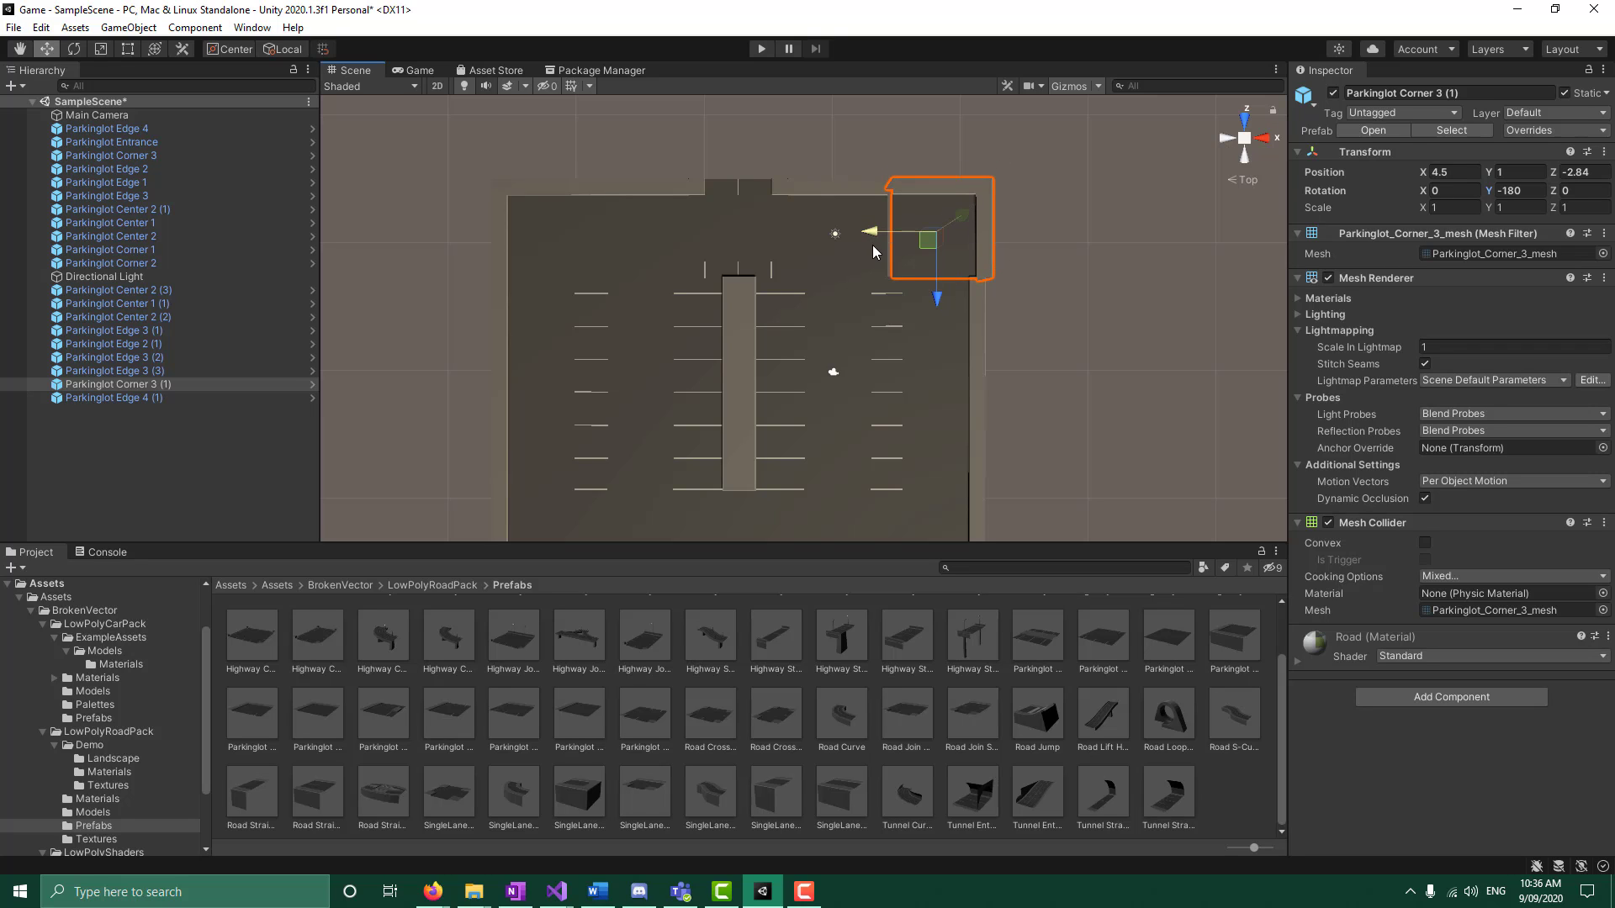
left_click_drag(863, 236, 867, 236)
left_click(1134, 260)
left_click(932, 247)
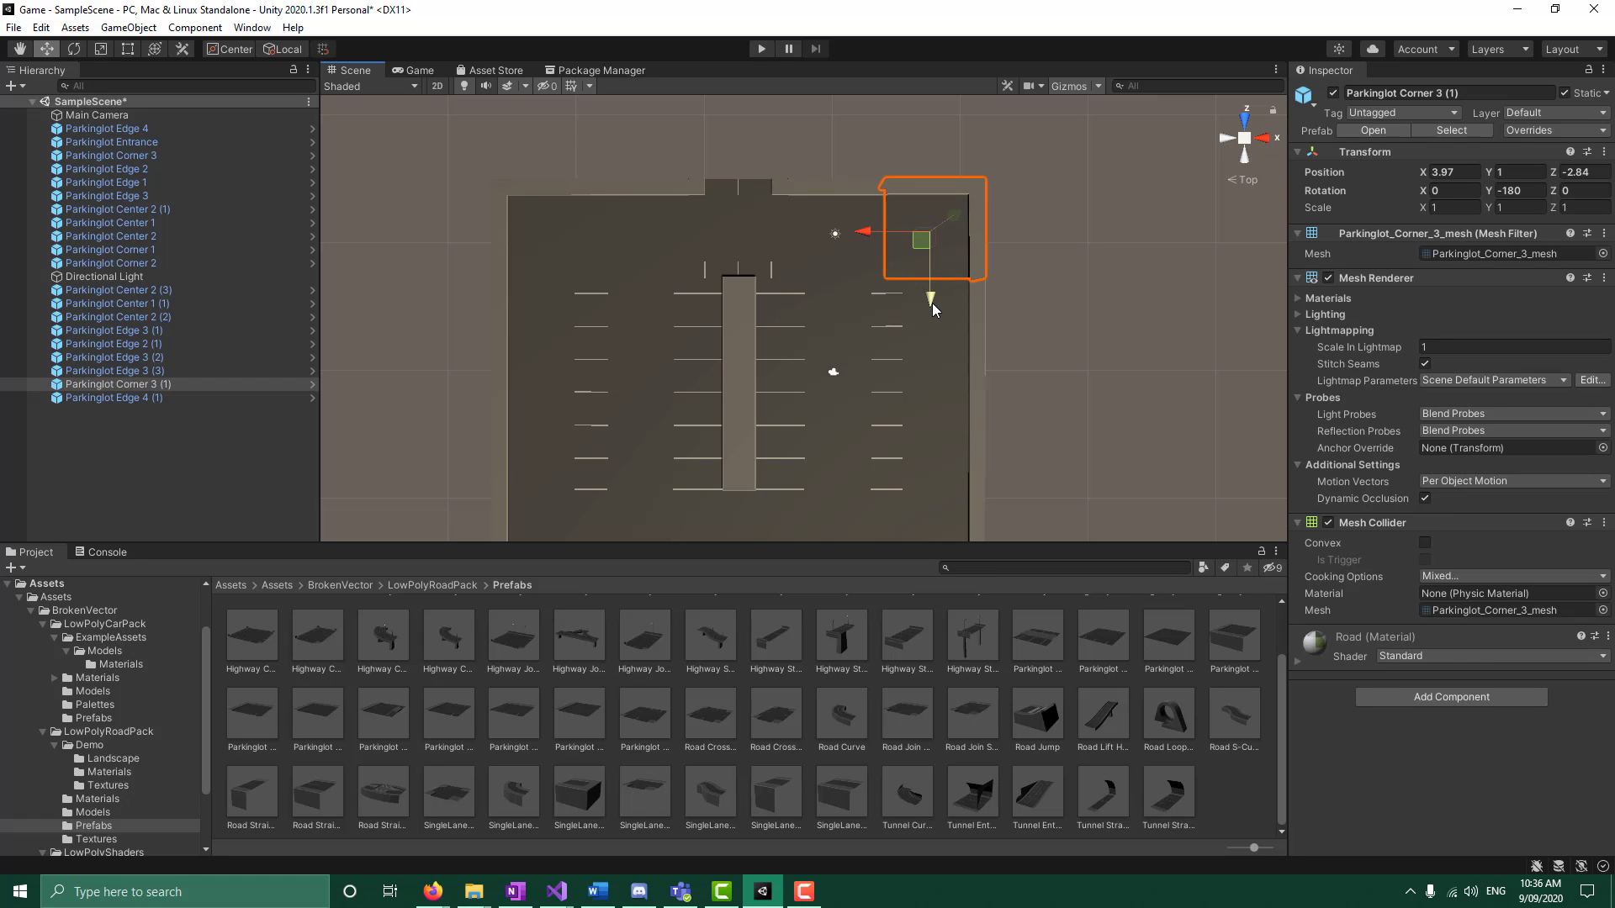
left_click_drag(932, 309, 930, 299)
left_click(1070, 306)
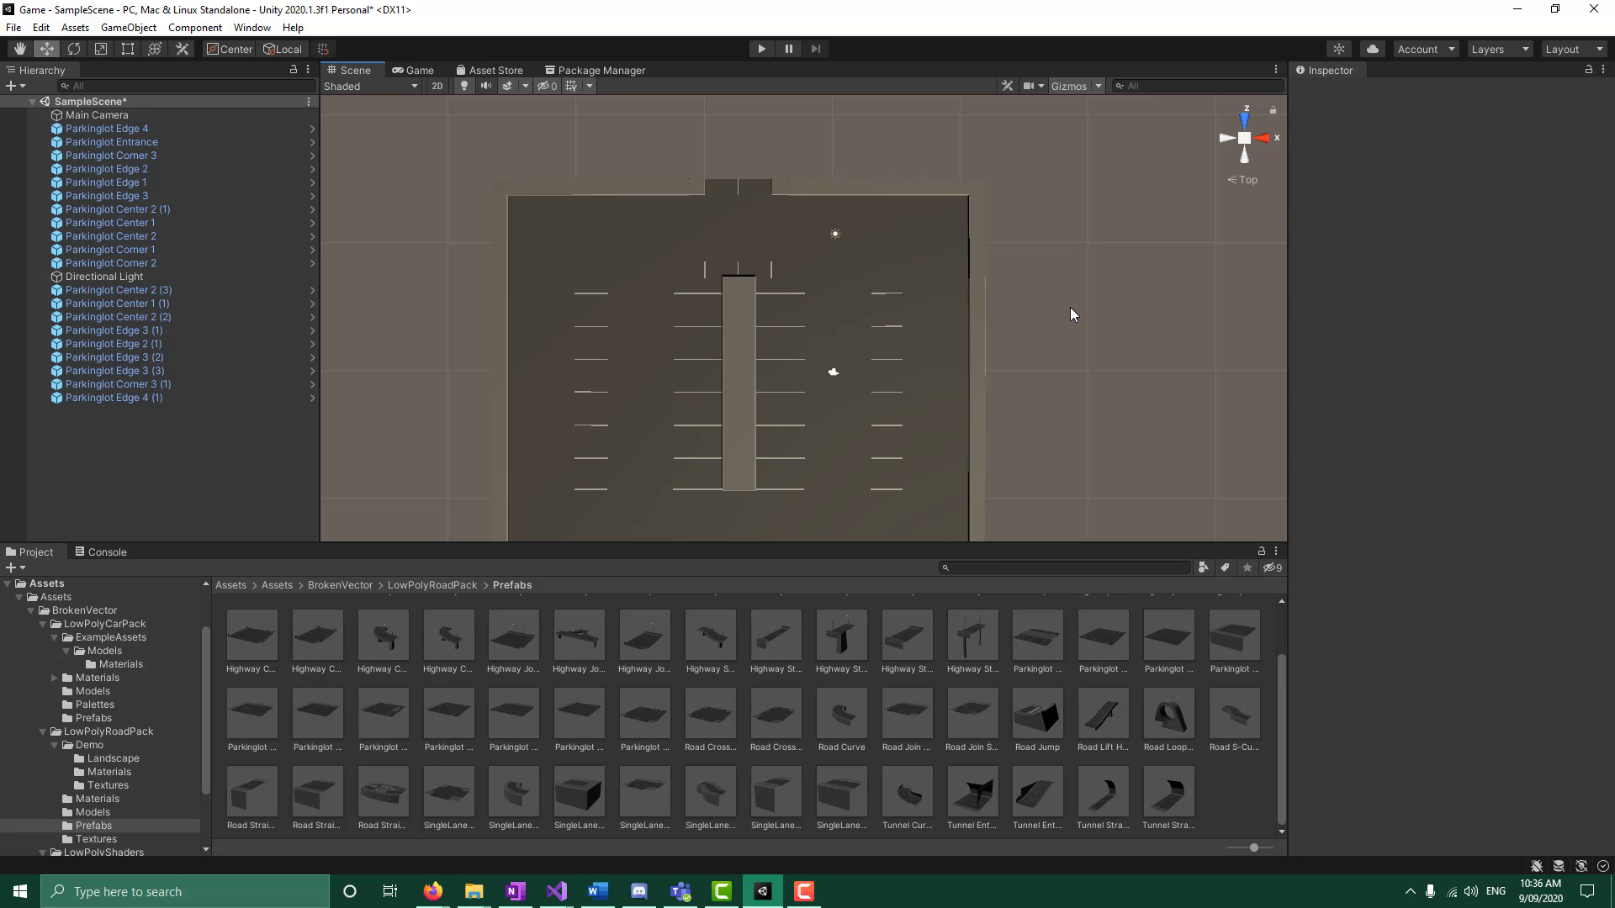
left_click(913, 247)
left_click_drag(871, 236, 873, 236)
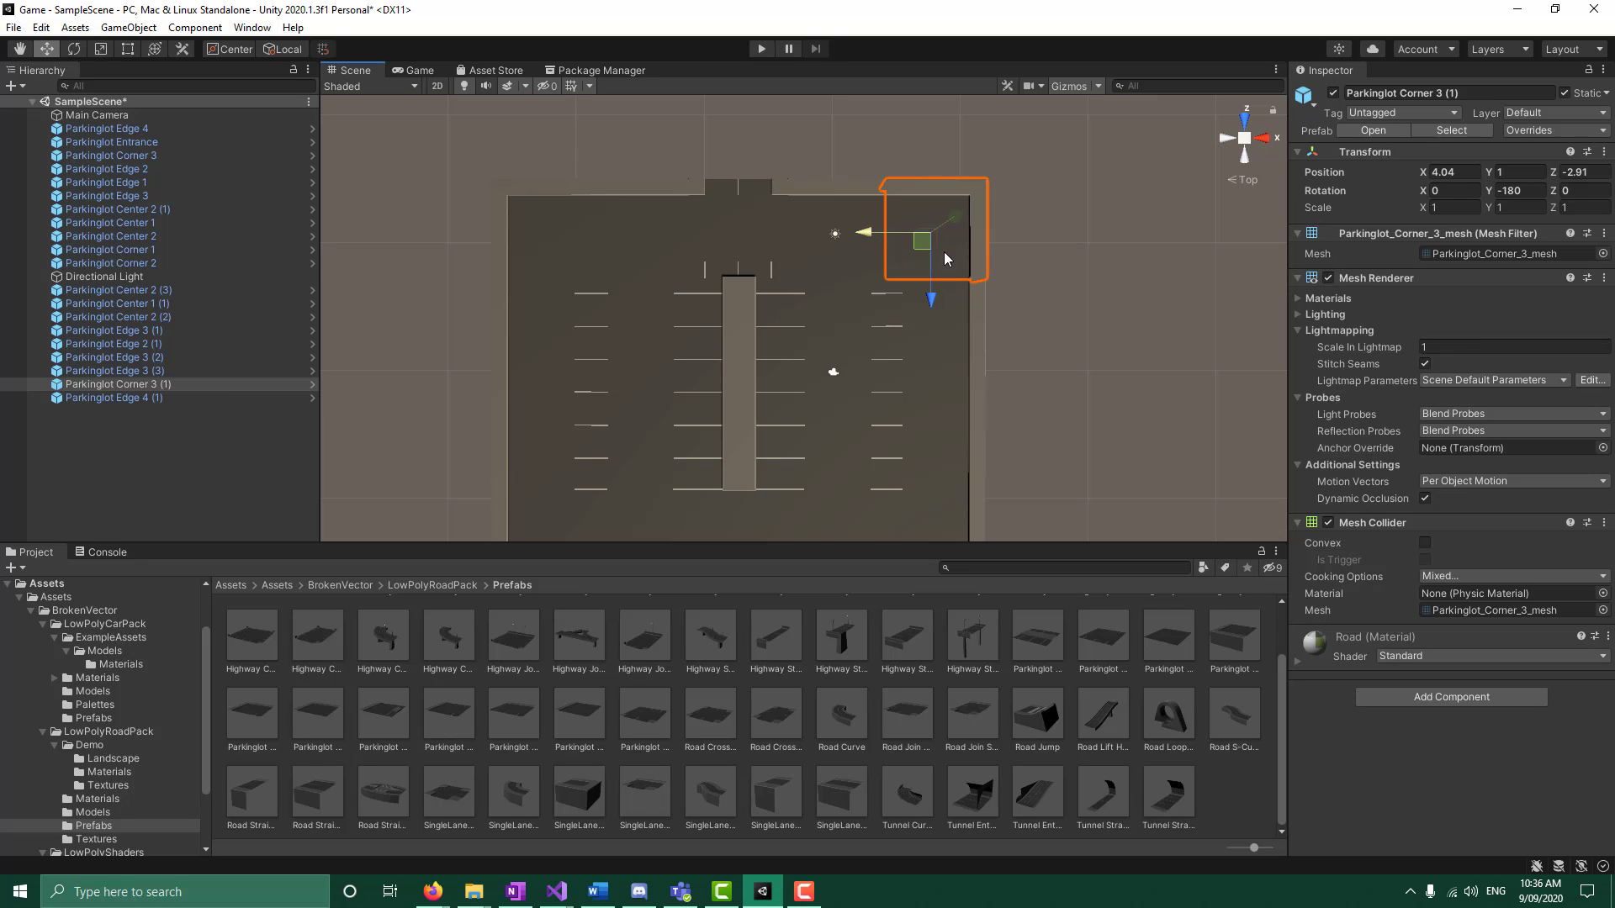
left_click(1063, 290)
Align the corner copy with the adjoining Parkinglot Edge 3 (3) by setting its X position to 3.99
left_click(942, 250)
left_click(940, 323)
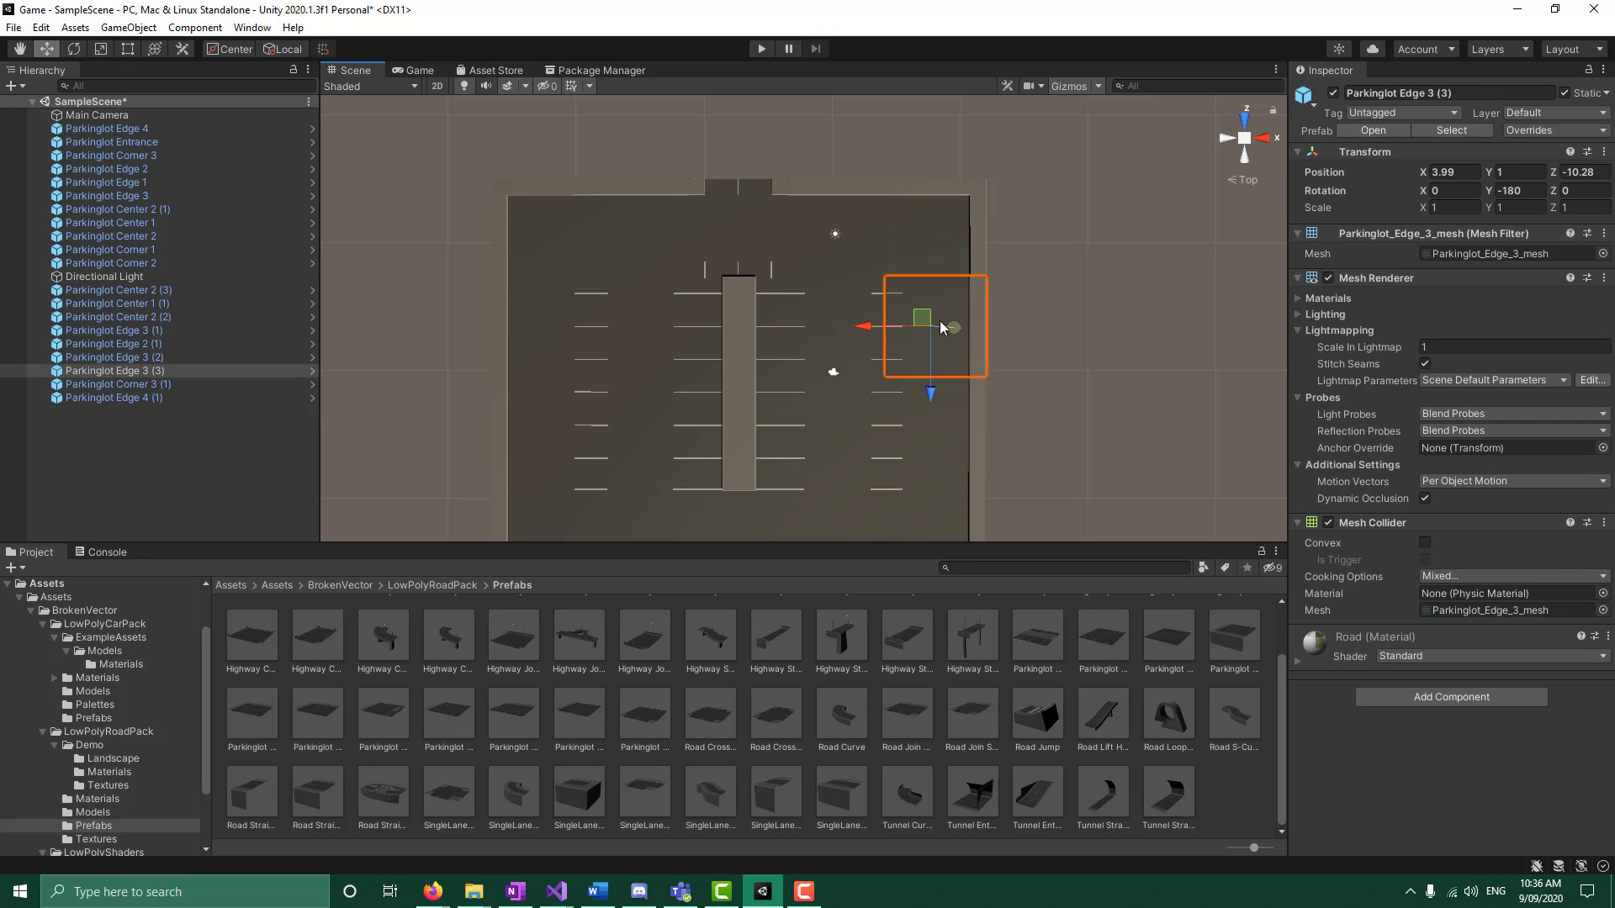
left_click(915, 242)
left_click(1451, 173)
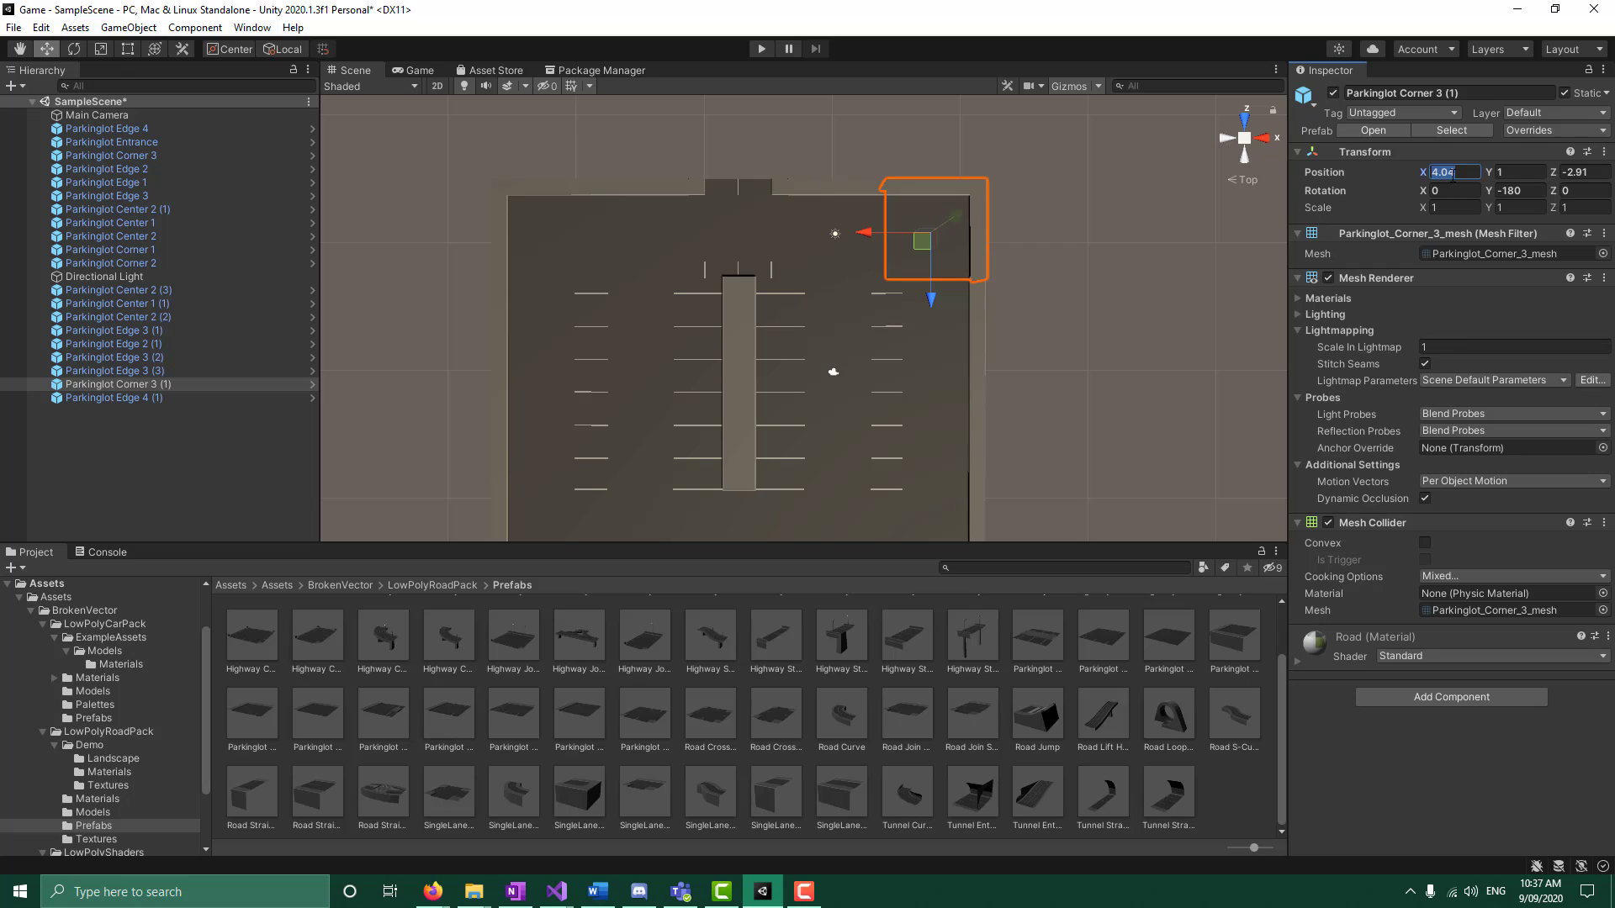
type("3.99")
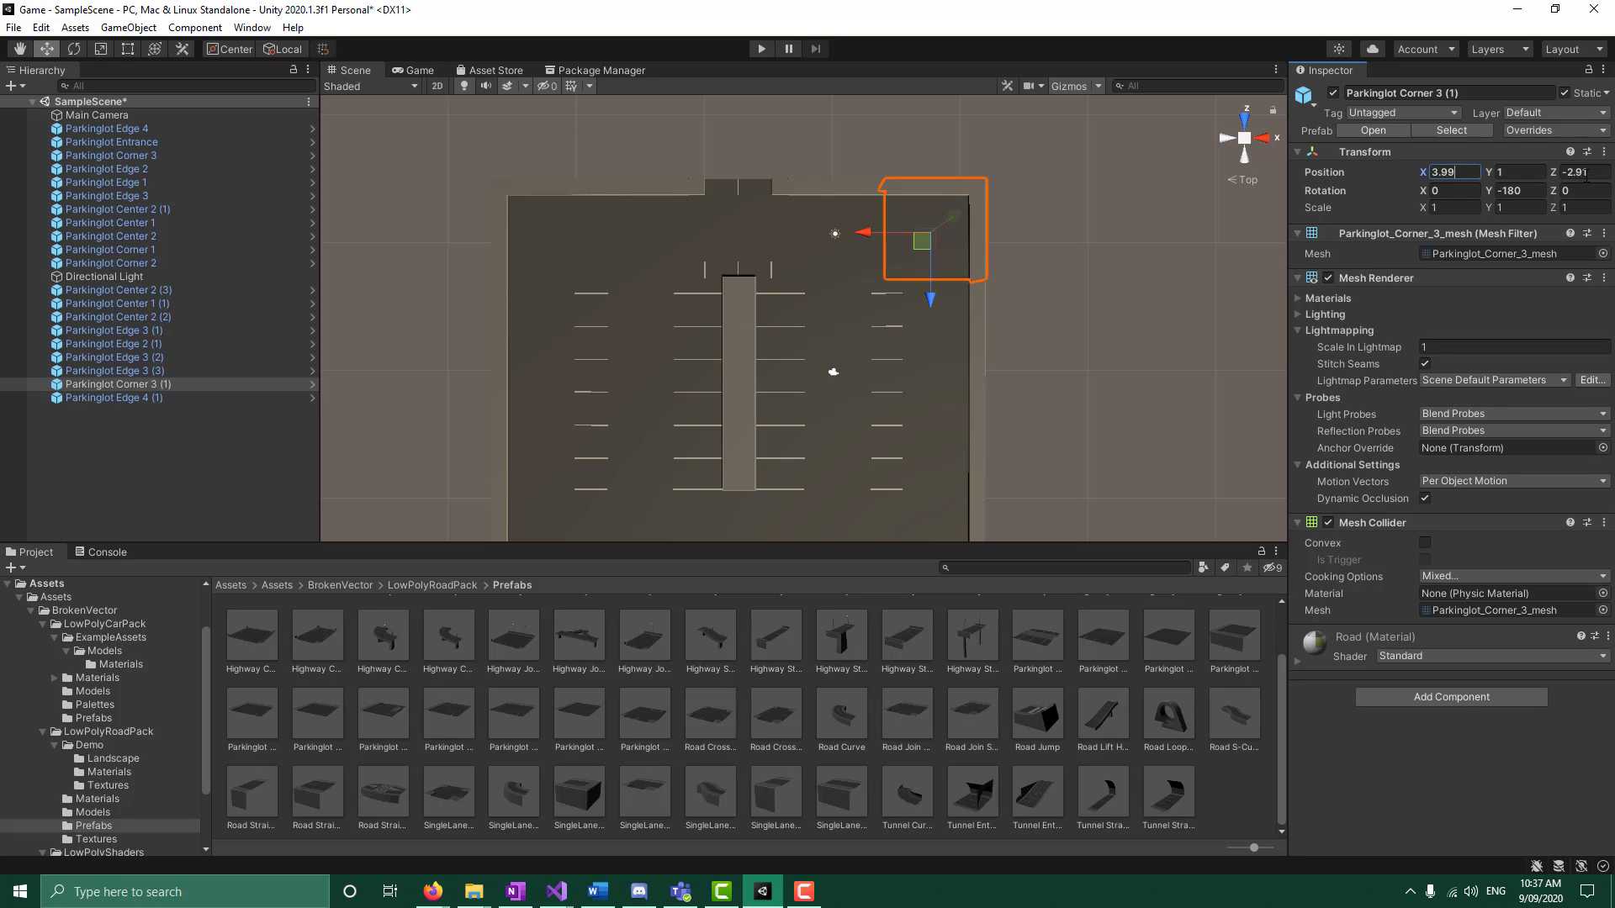
left_click(1001, 266)
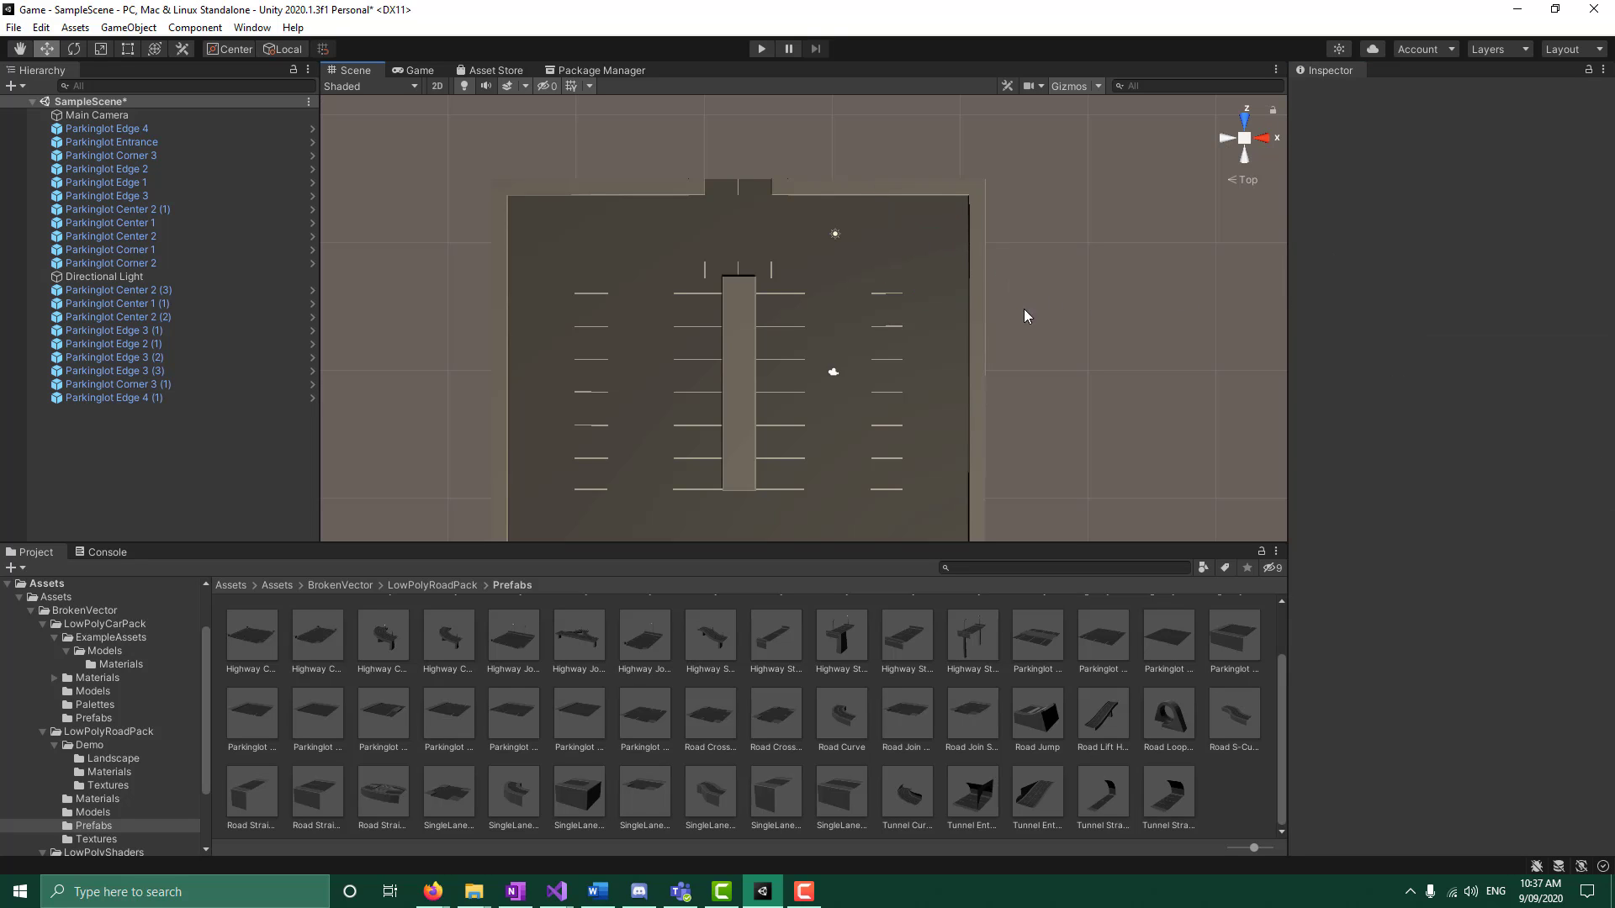
Preview the parking lot in the Game view and reorder Directional Light directly below Main Camera in the Hierarchy
scroll(1024, 315, "down", 3)
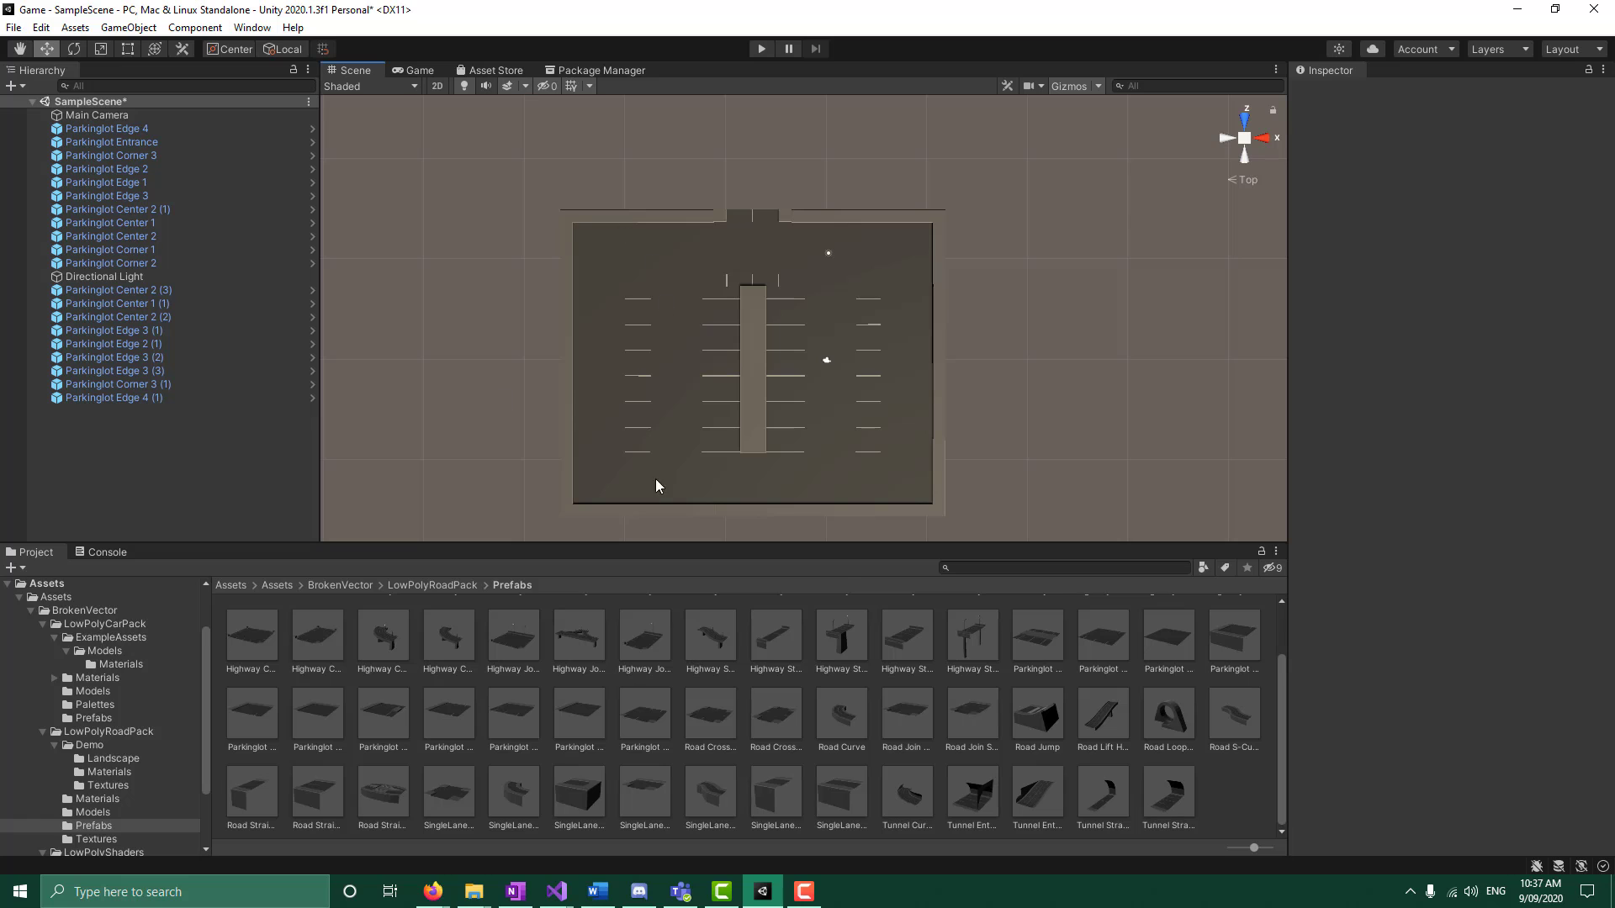
left_click(414, 73)
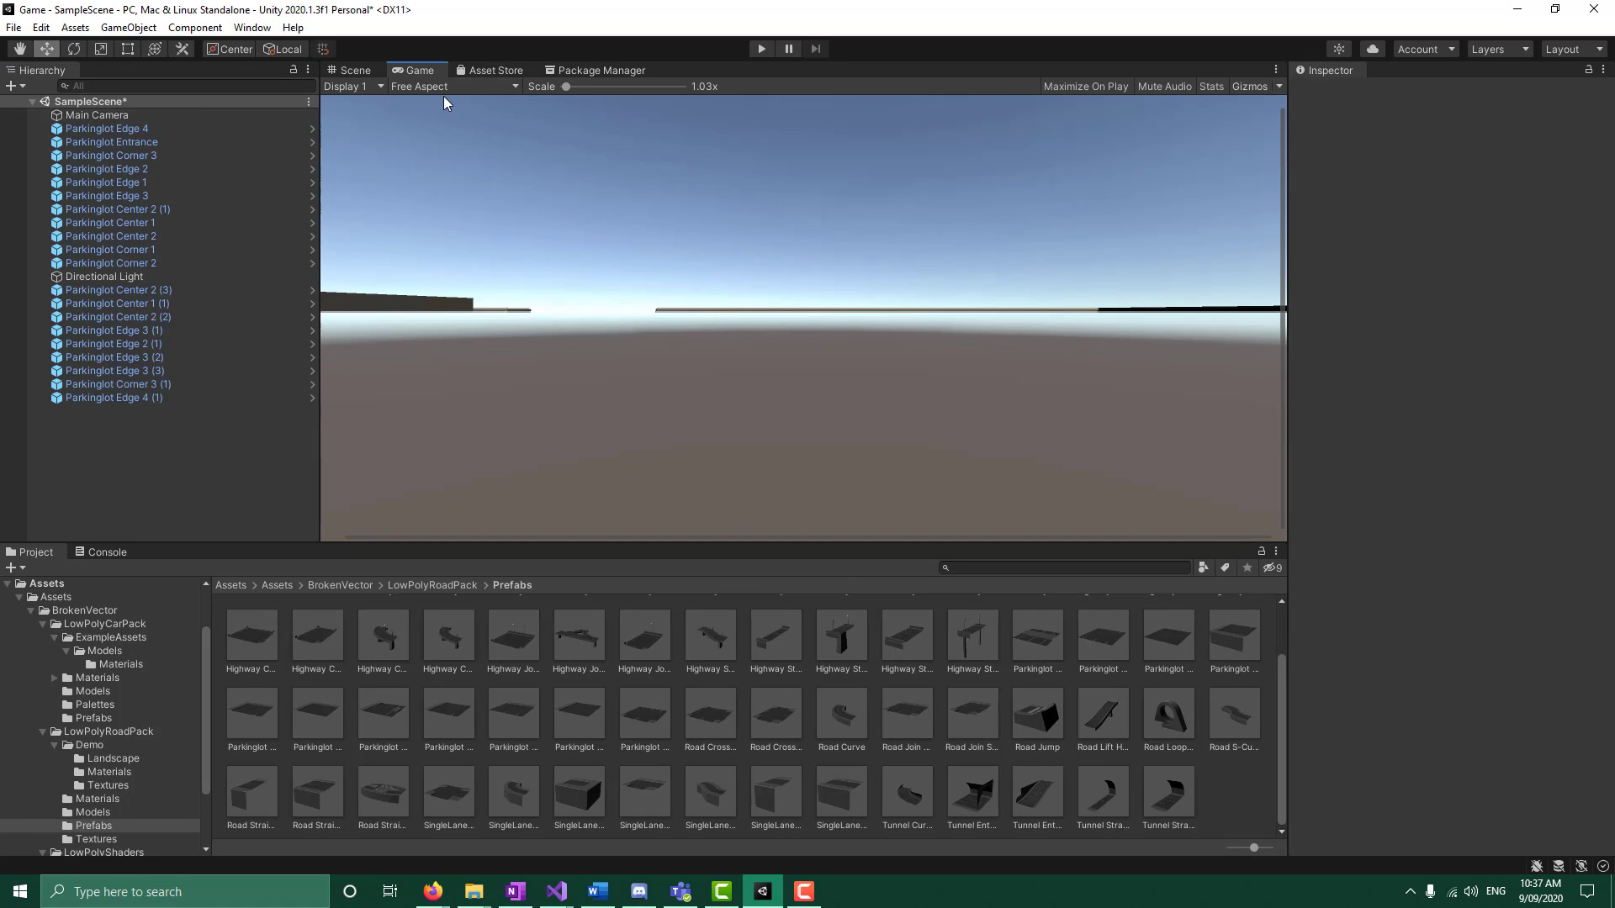
left_click(350, 70)
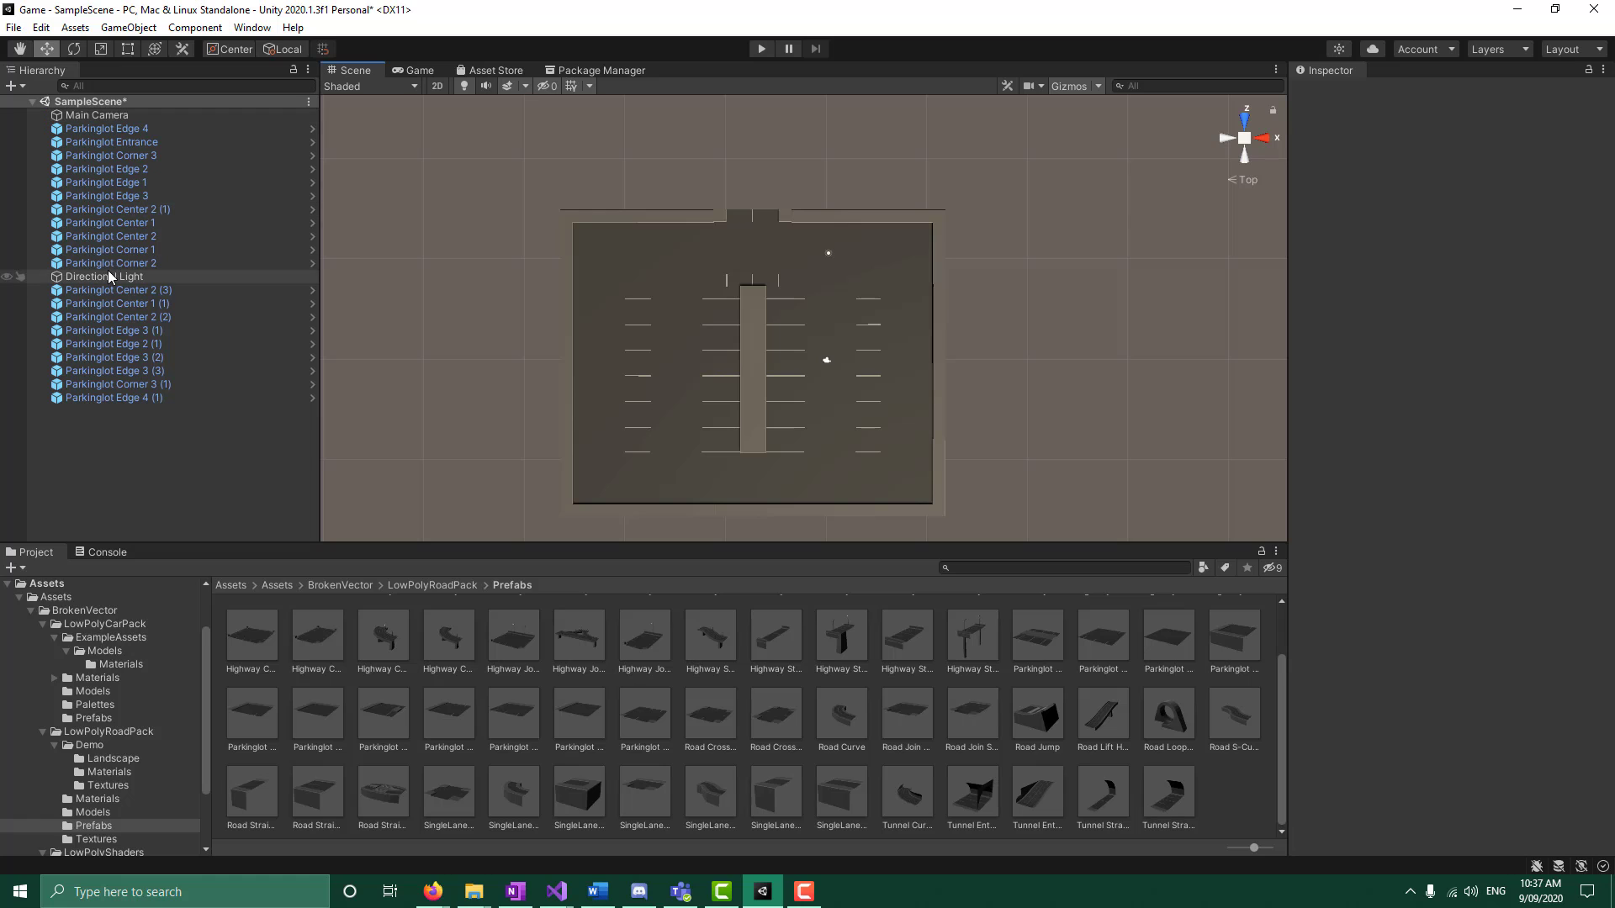
left_click_drag(103, 275, 103, 122)
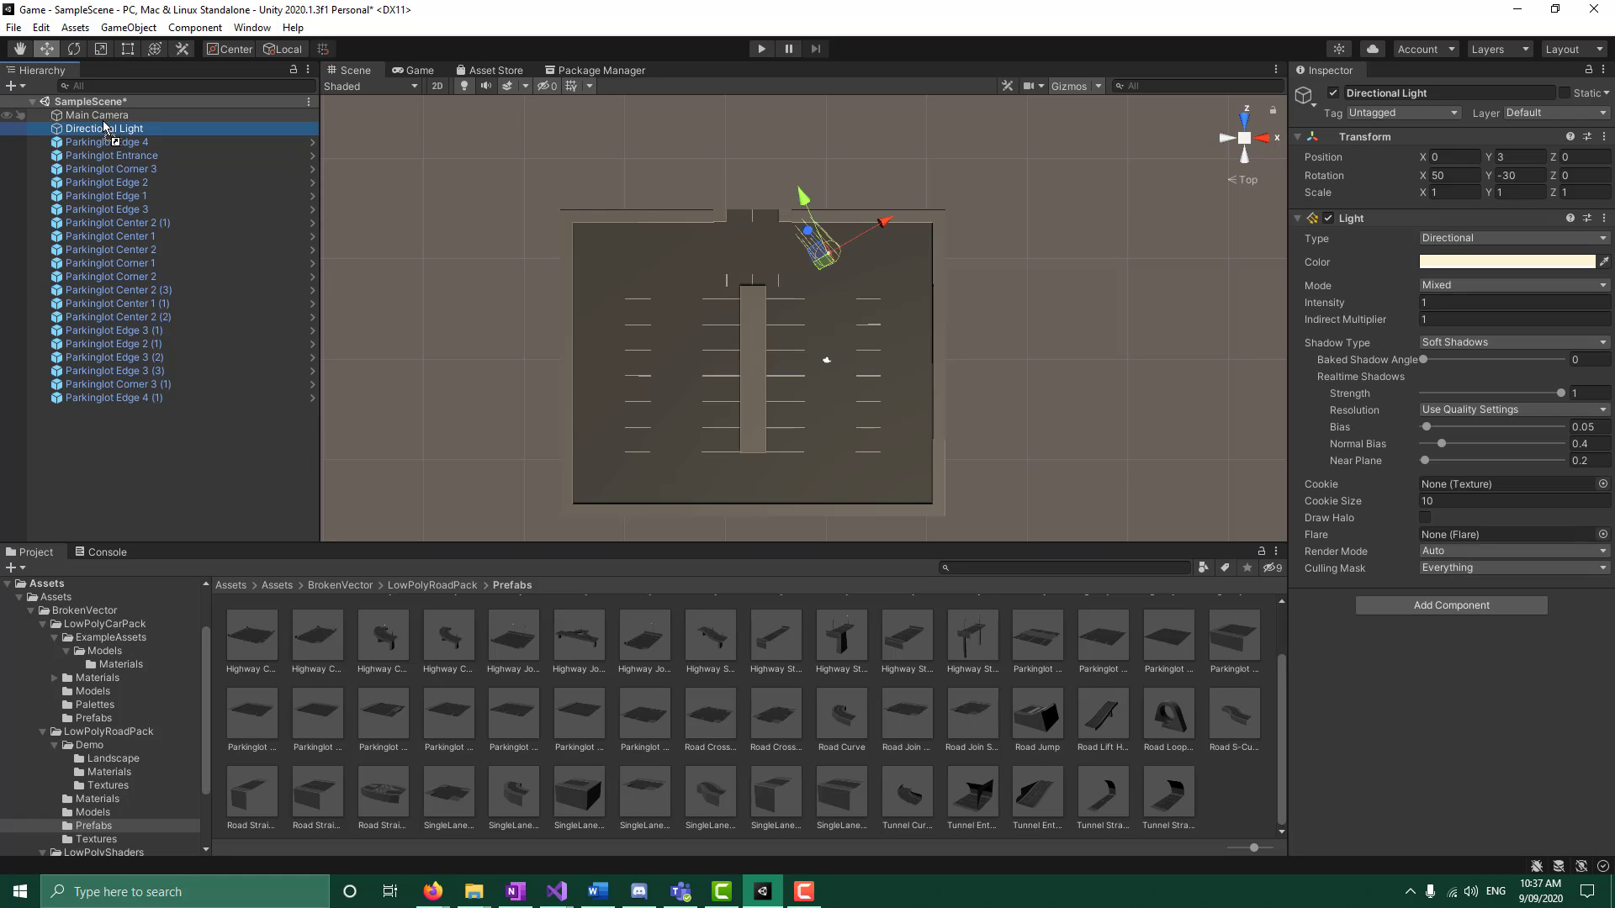
left_click(1148, 316)
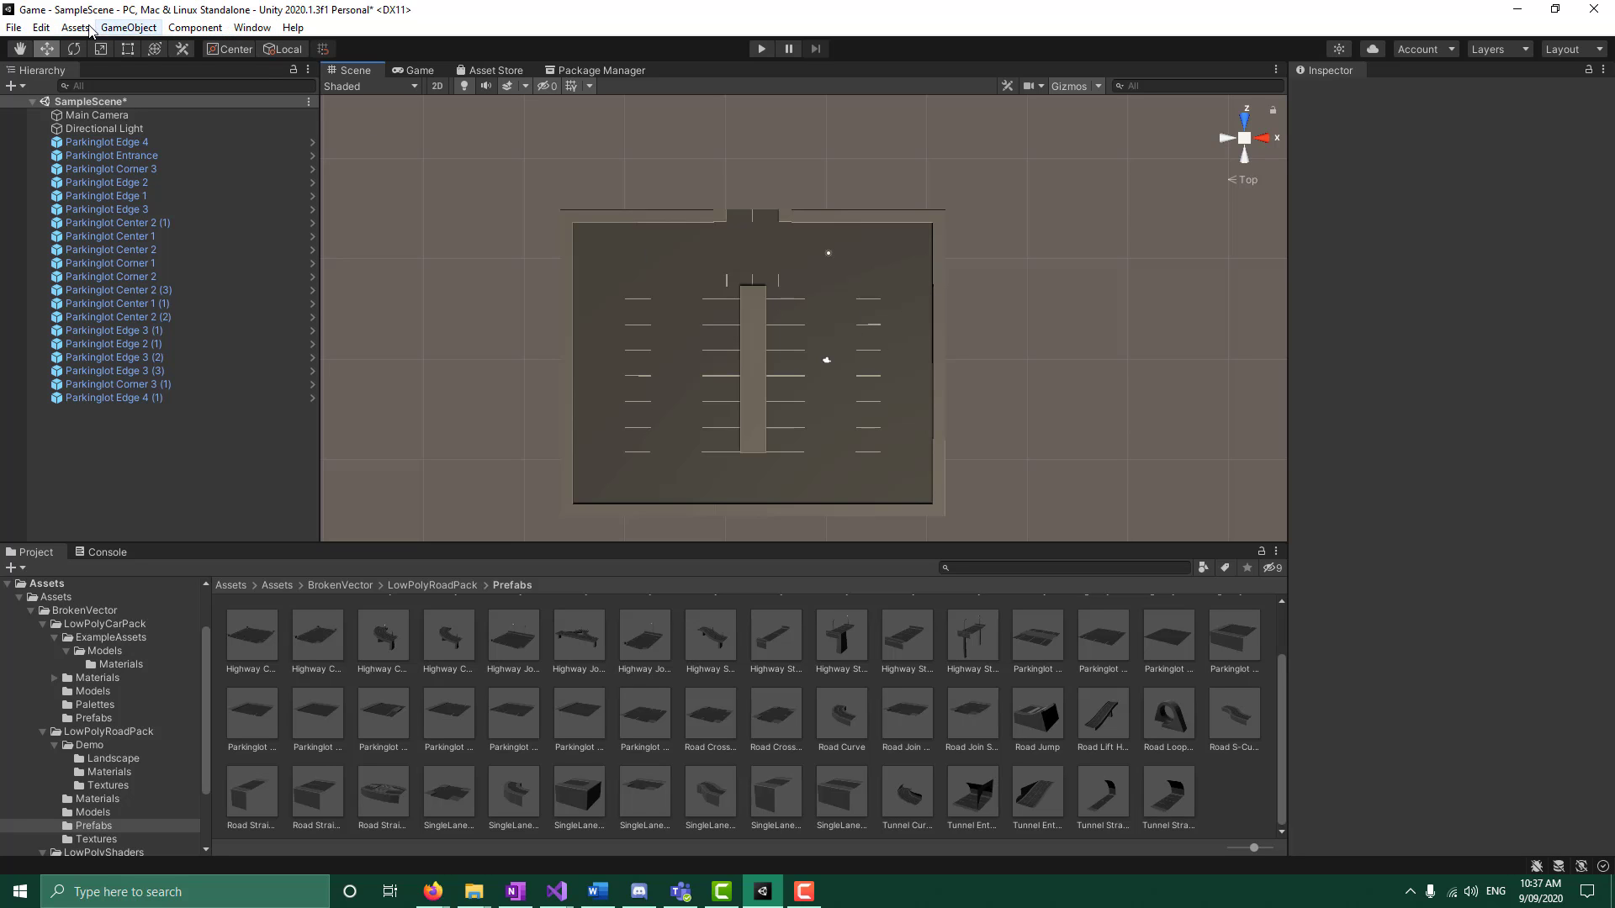
Install the Cinemachine 2.6.2 package from the Unity Registry
left_click(572, 71)
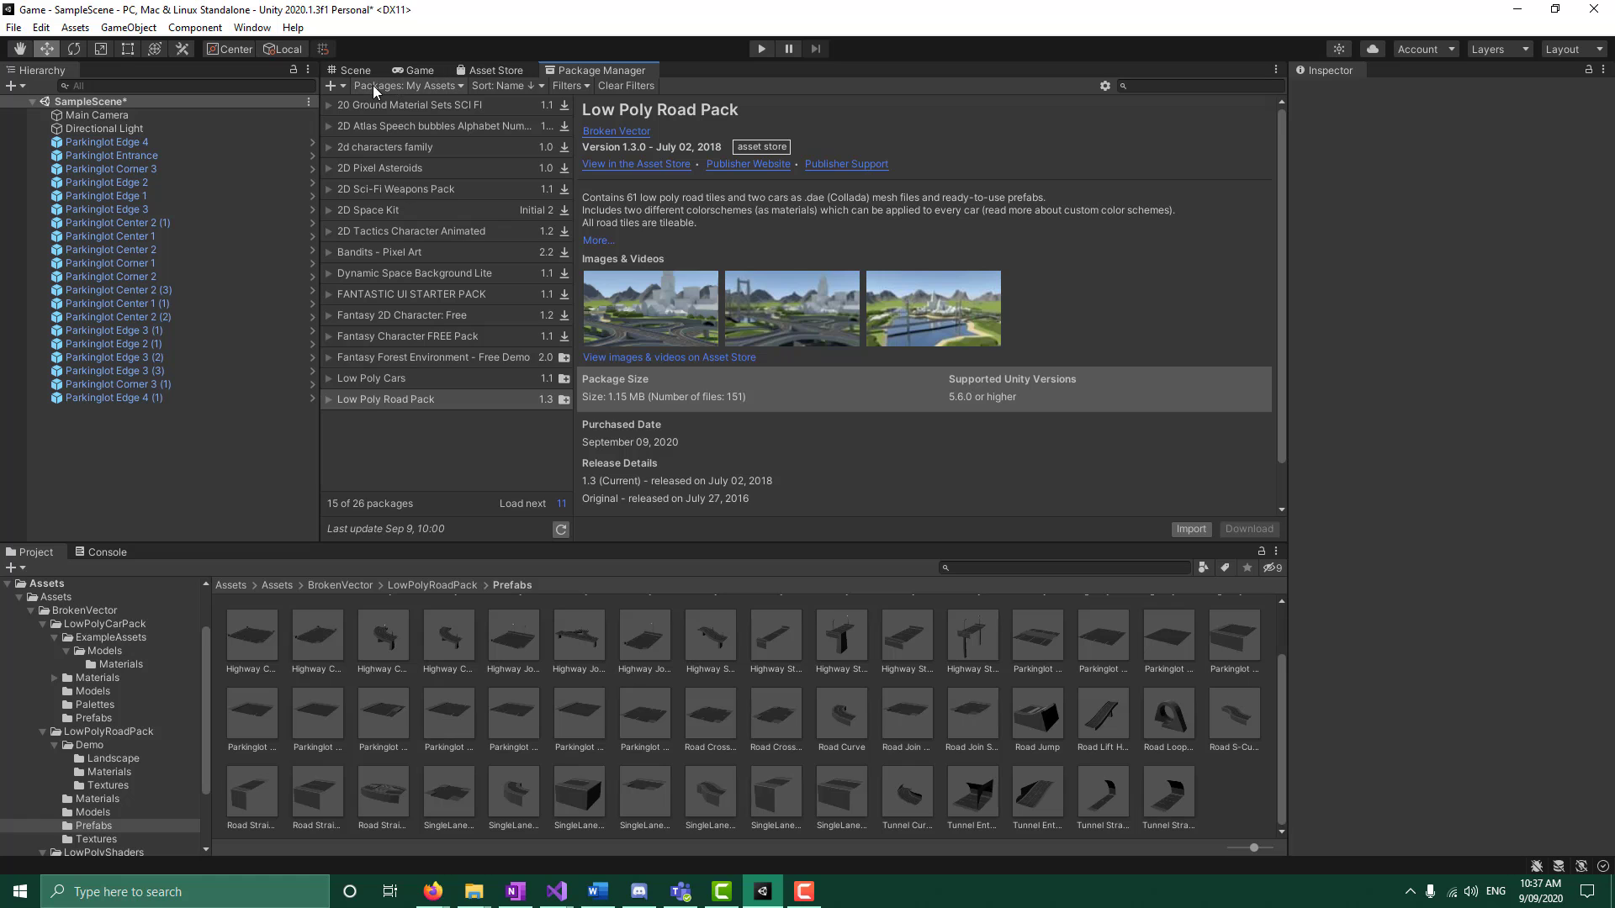
left_click(379, 85)
left_click(424, 107)
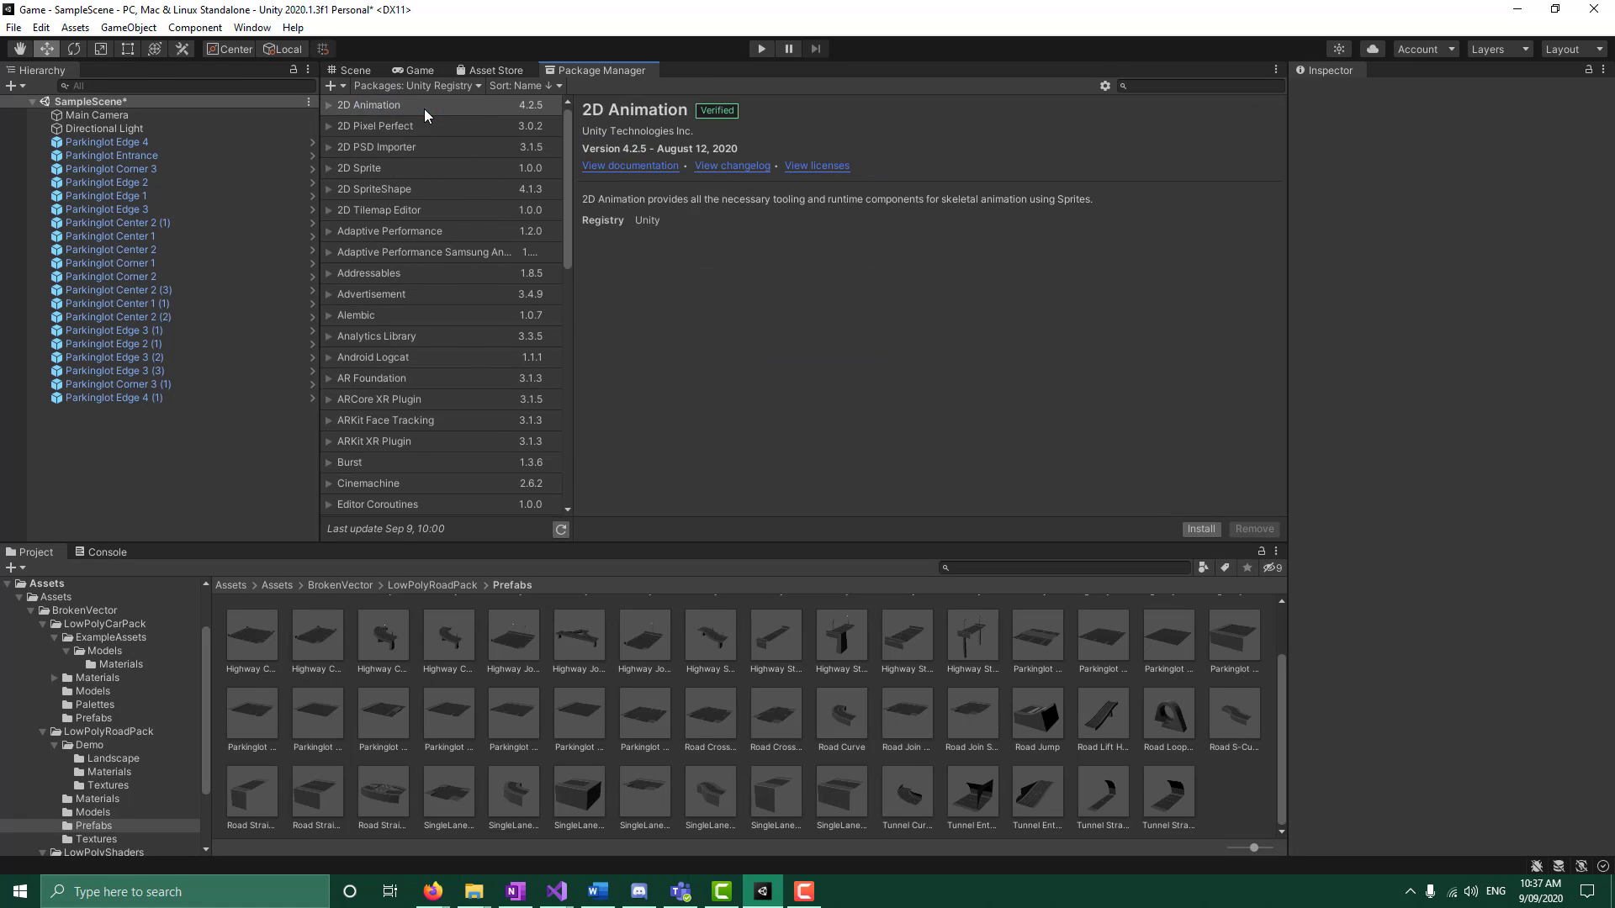
left_click(330, 334)
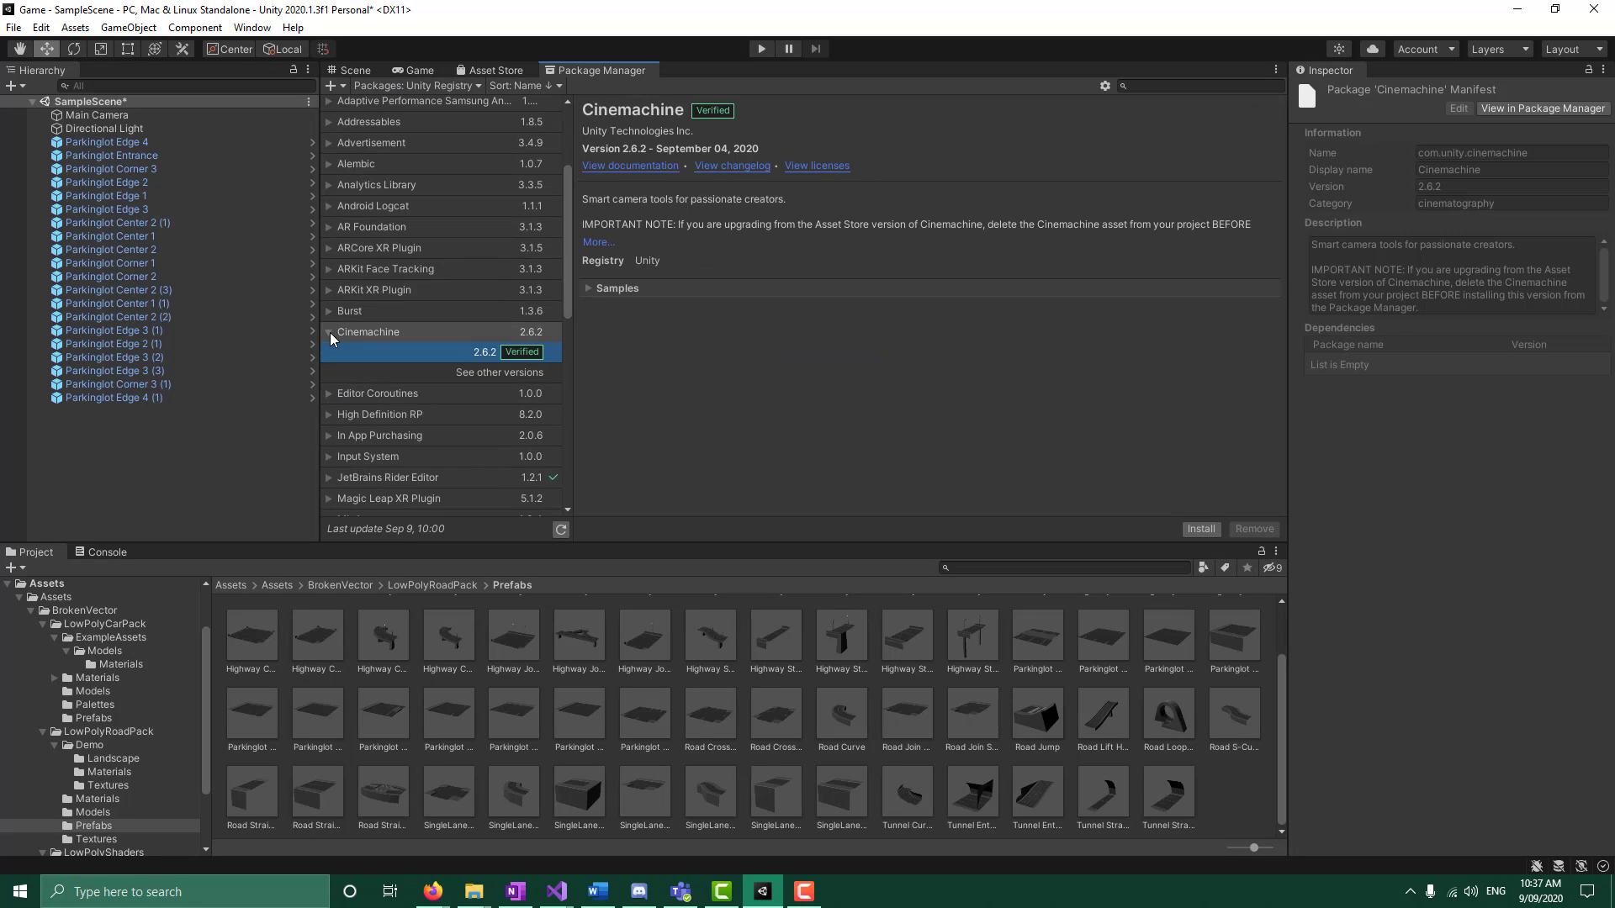
left_click(1209, 533)
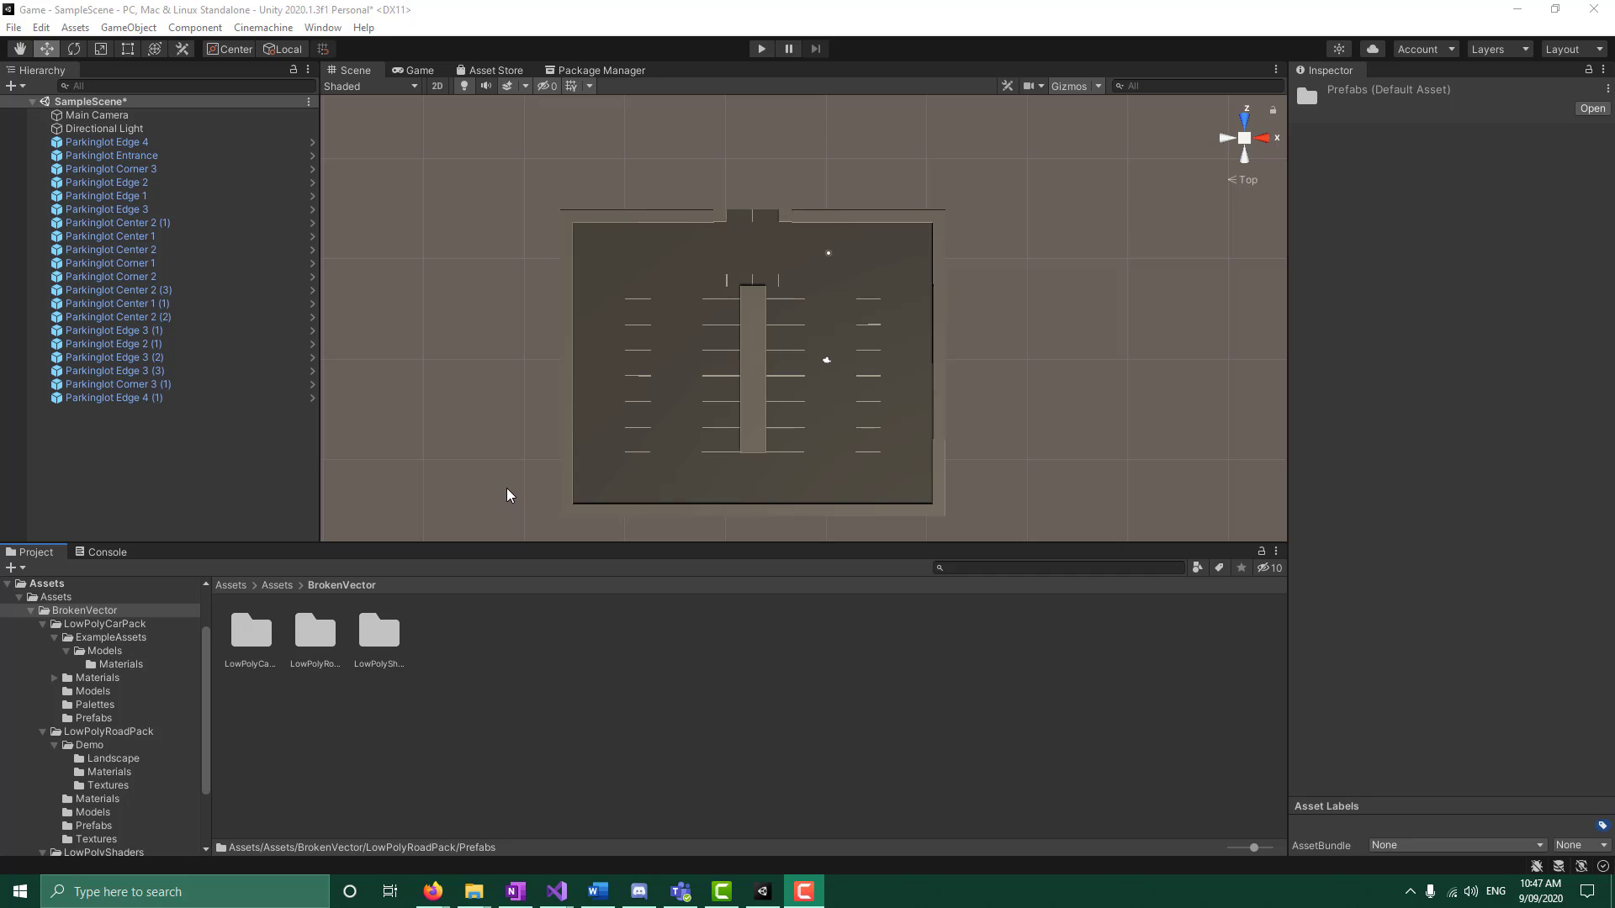
Create a Cinemachine virtual camera in the scene and select it in the Hierarchy
left_click(256, 28)
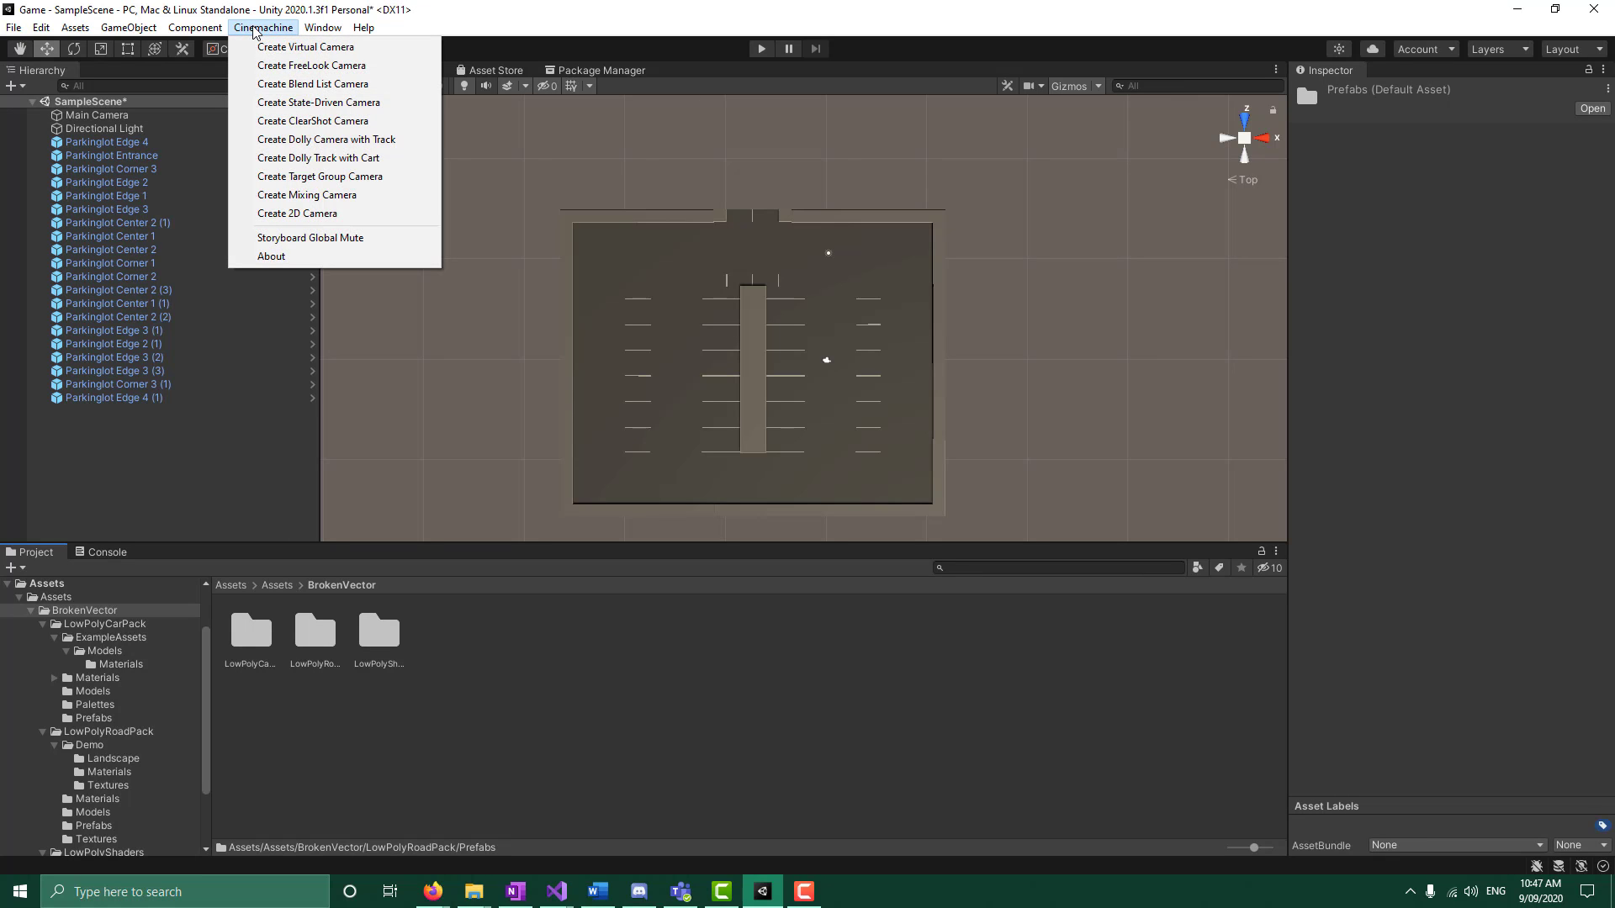
left_click(307, 47)
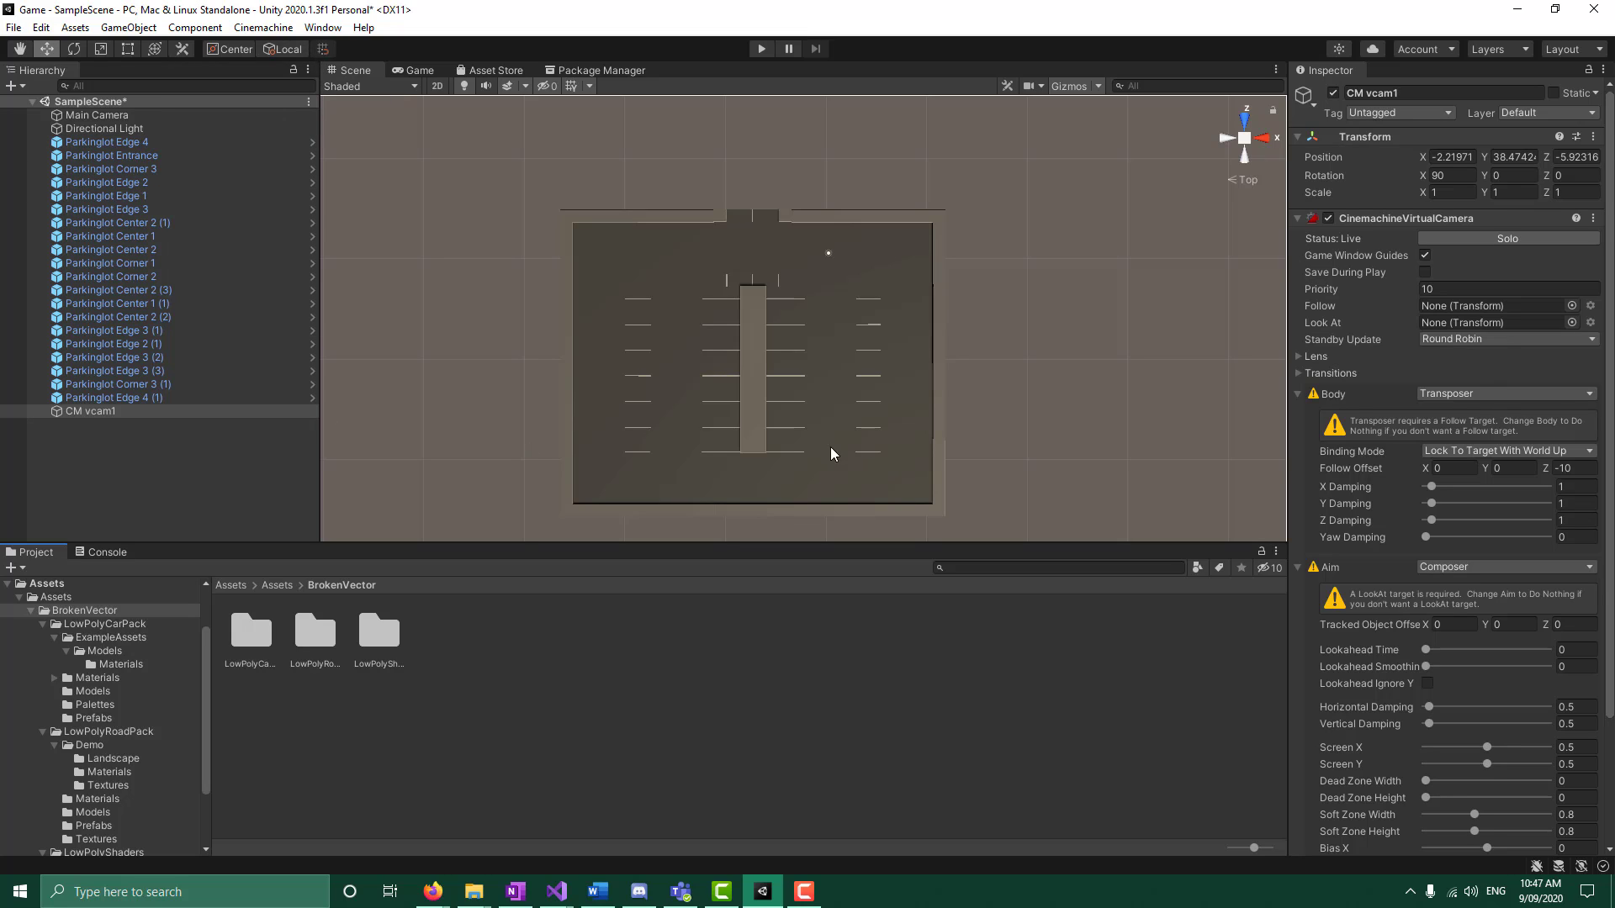
left_click(115, 414)
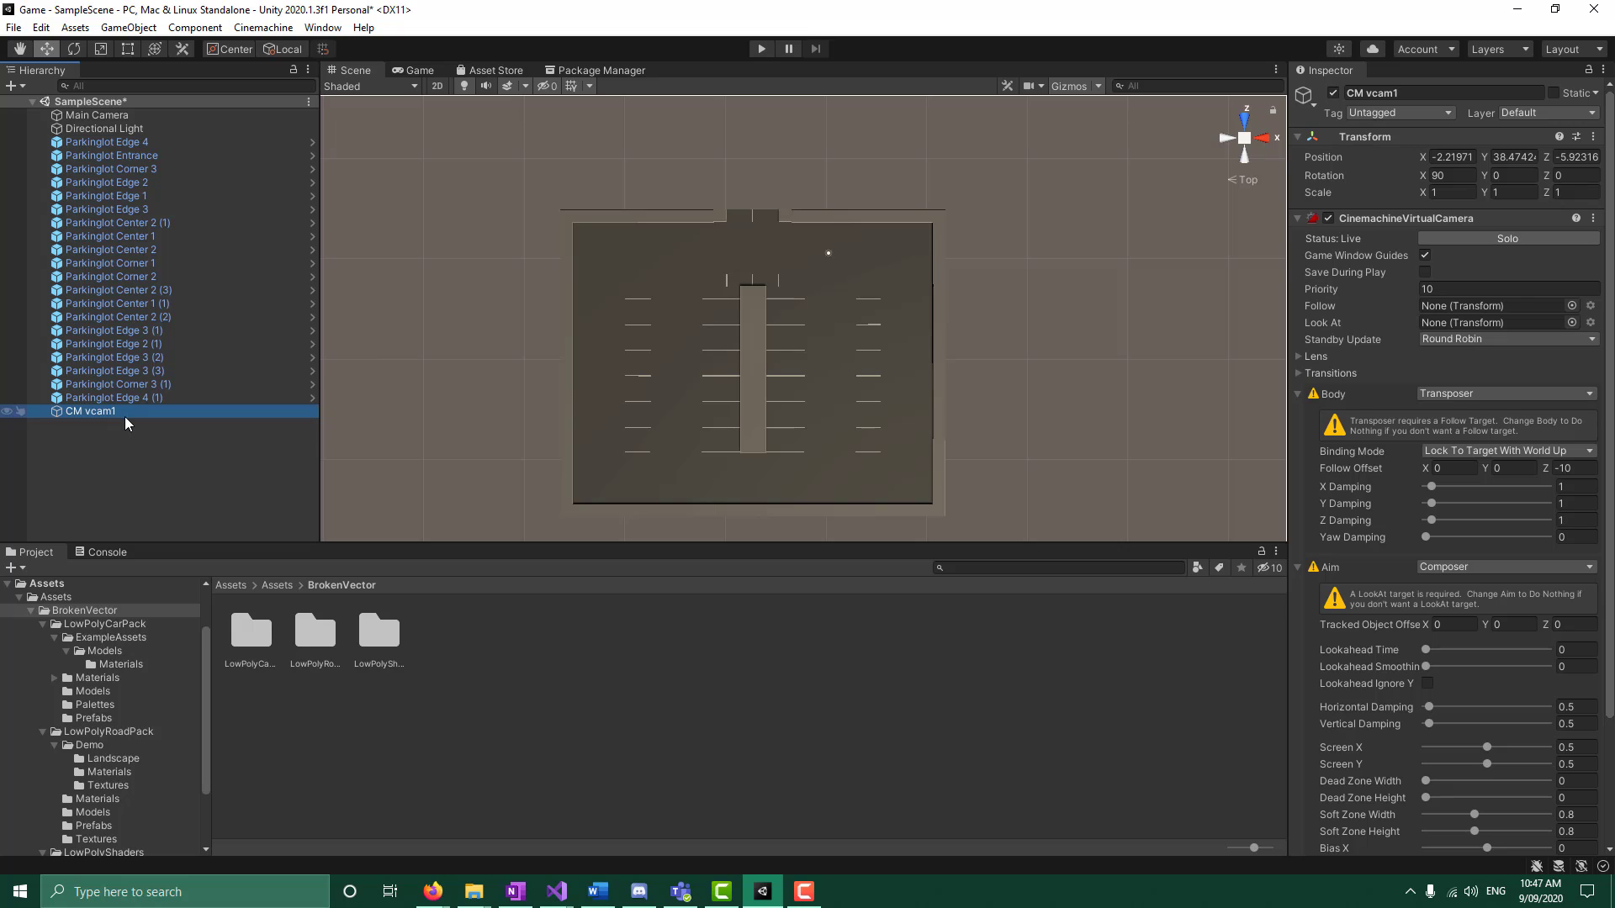
Open the Prefabs folder of LowPolyCarPack inside the BrokenVector assets
left_click(275, 584)
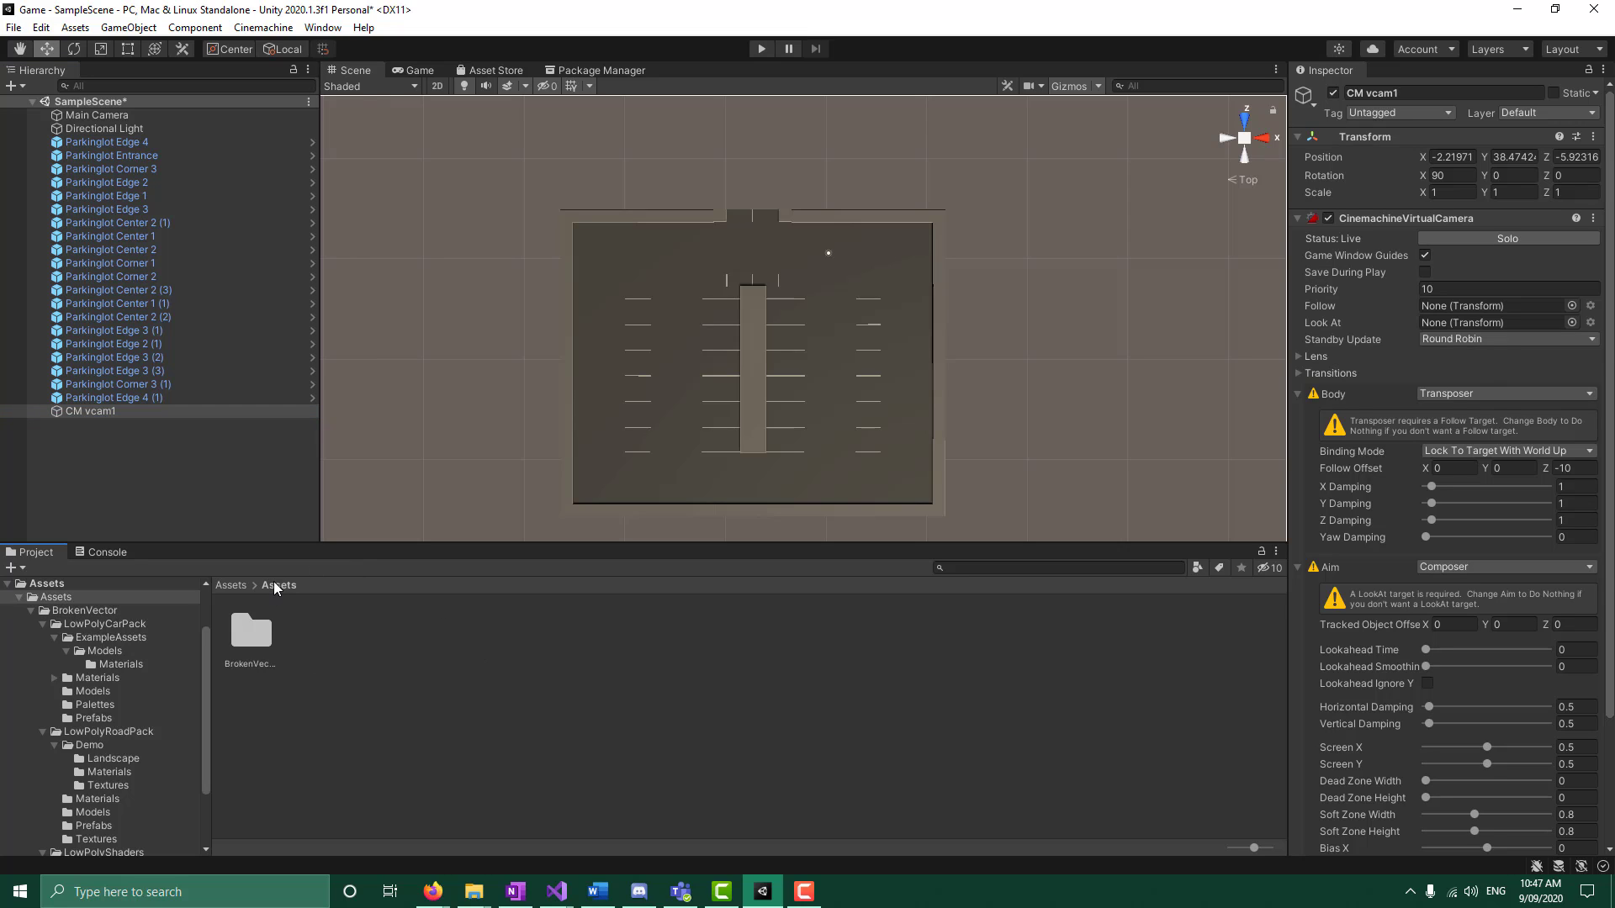
left_click(230, 584)
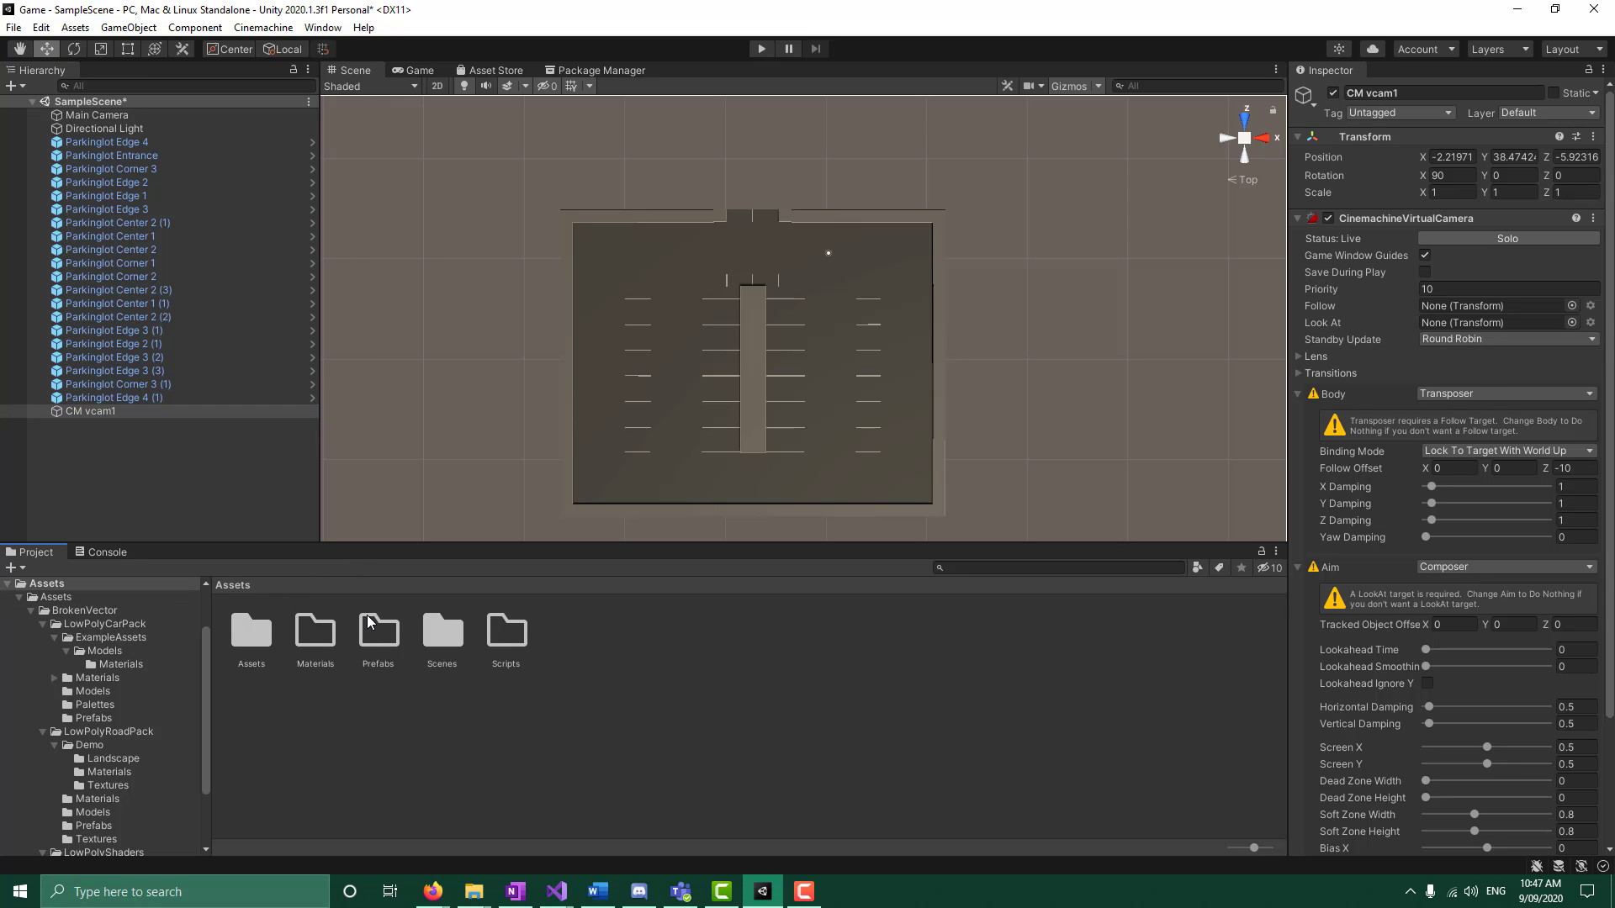
double_click(251, 635)
double_click(251, 641)
left_click(305, 644)
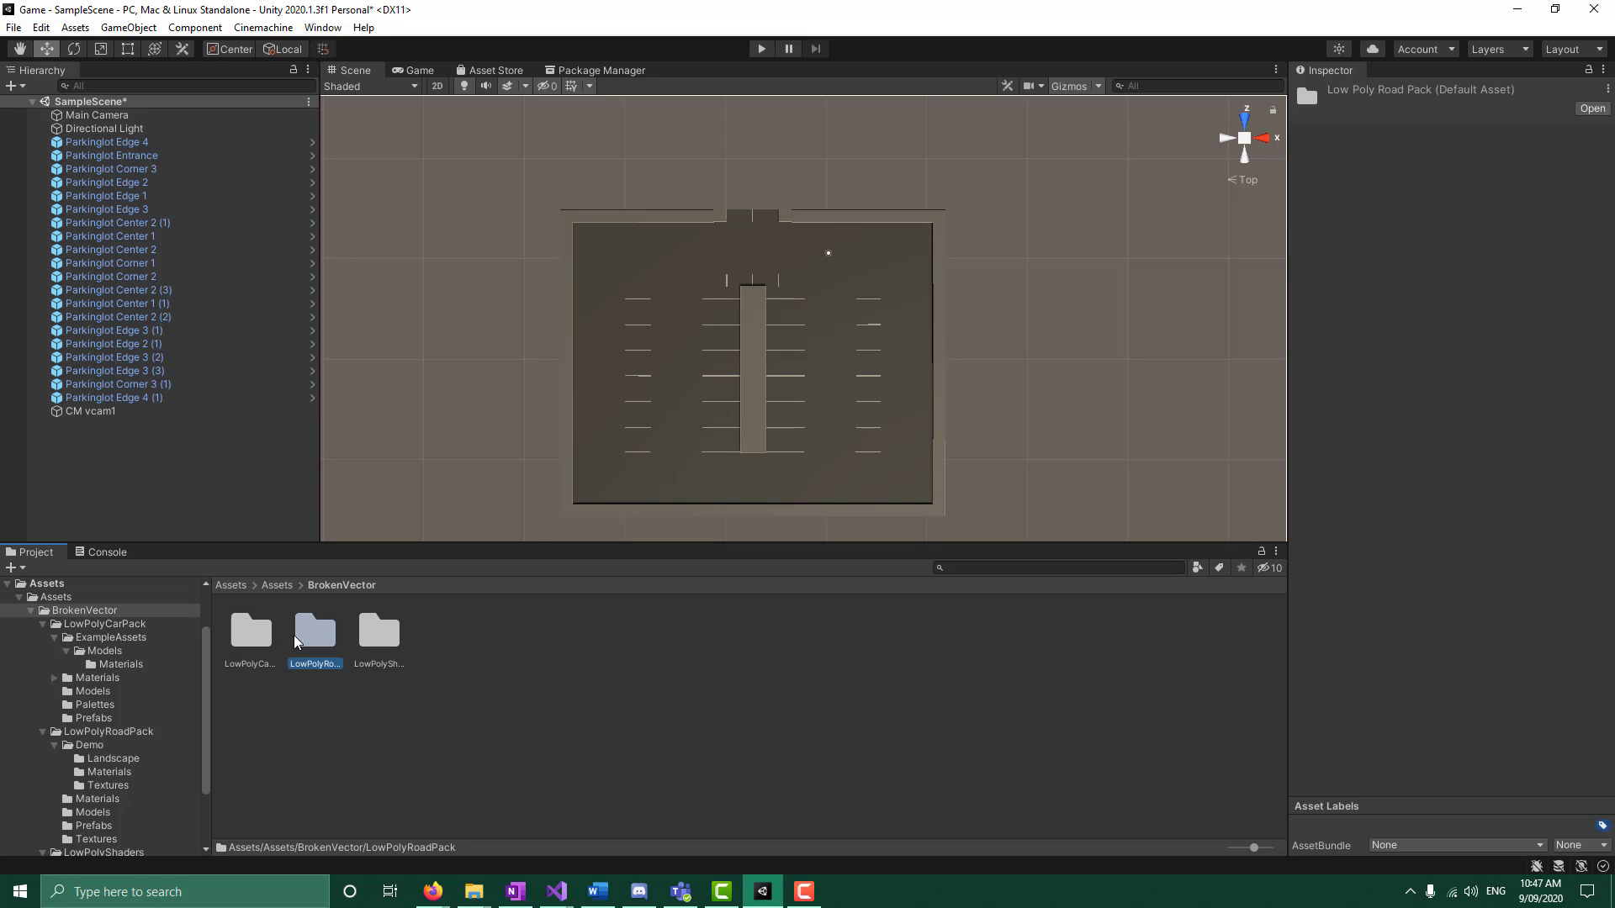
double_click(262, 643)
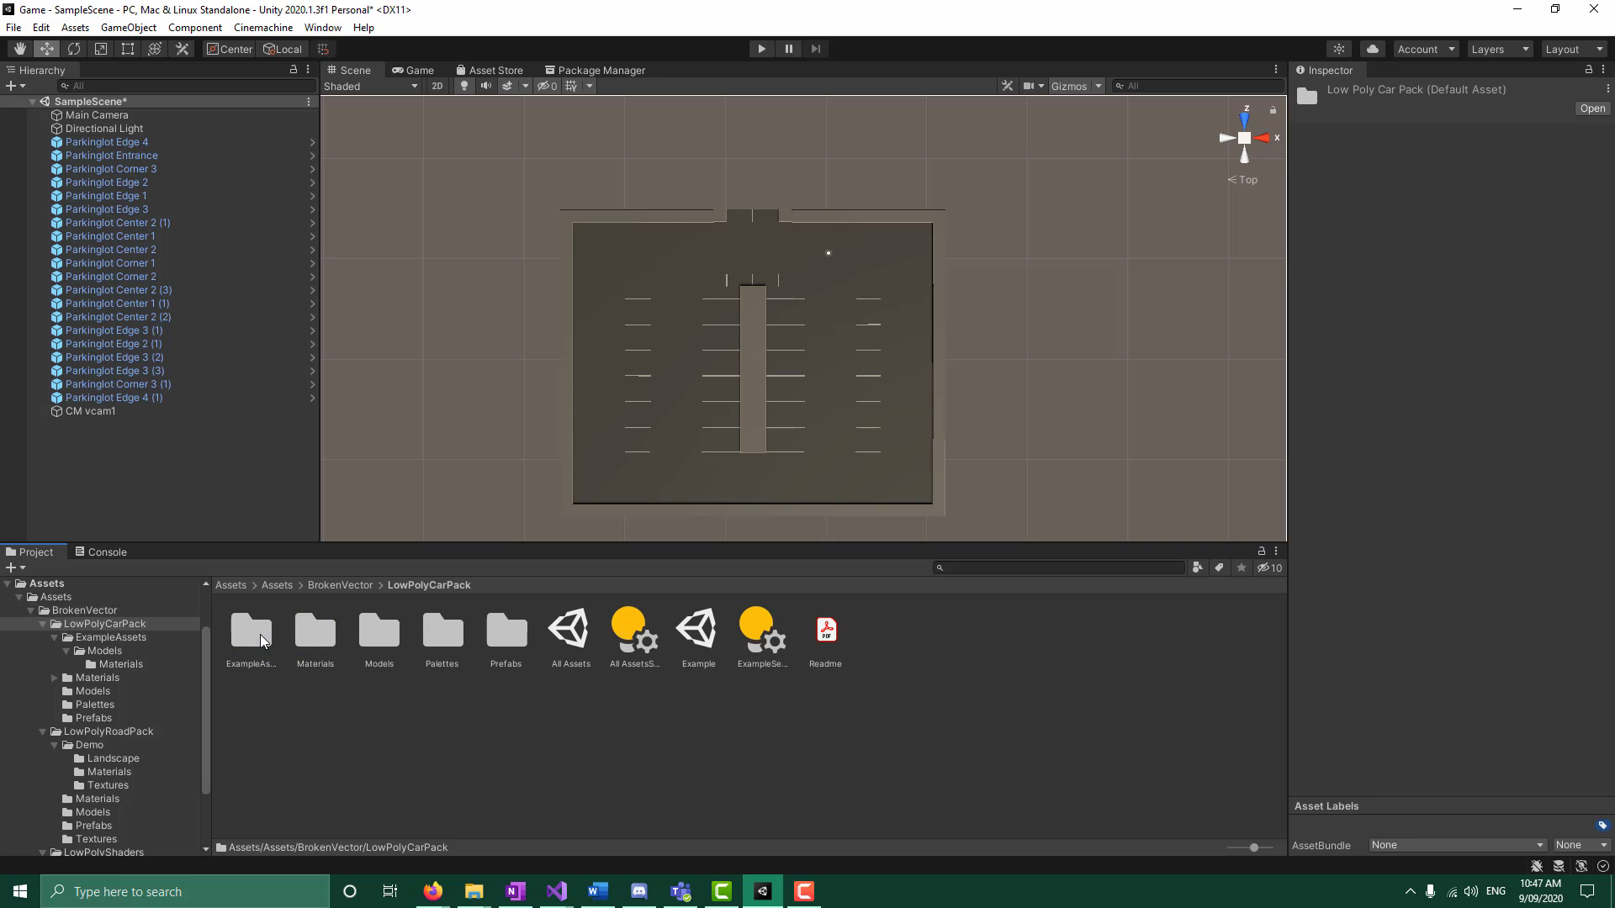
double_click(521, 642)
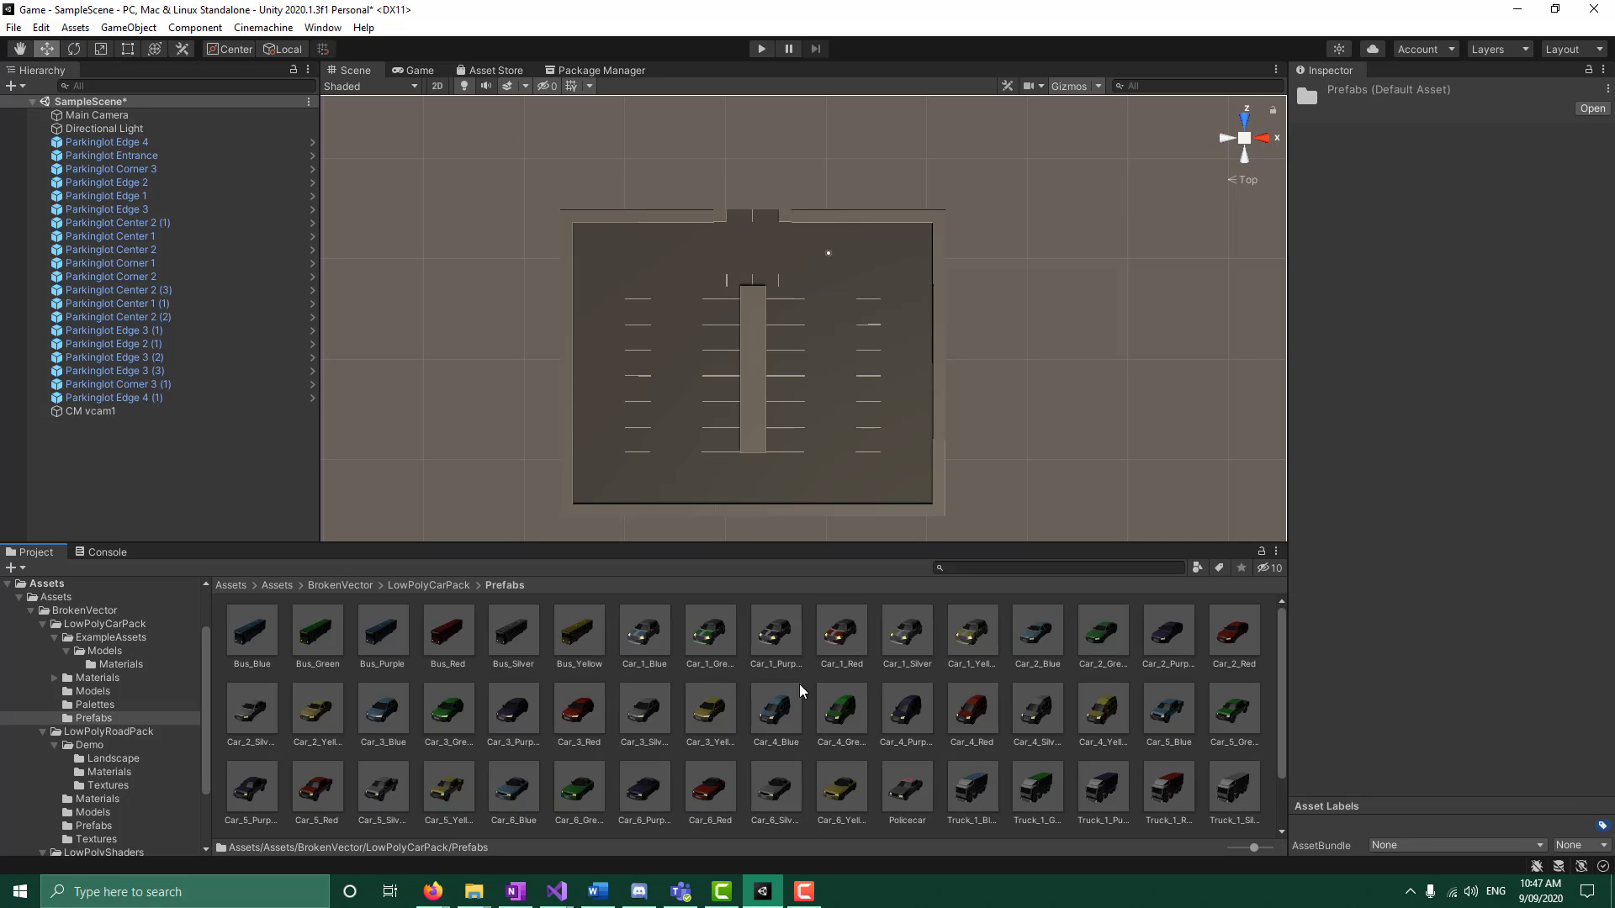
Compare the Car_1 colour variants and place the Car_1_Red prefab in the parking lot beside the central divider
left_click(692, 644)
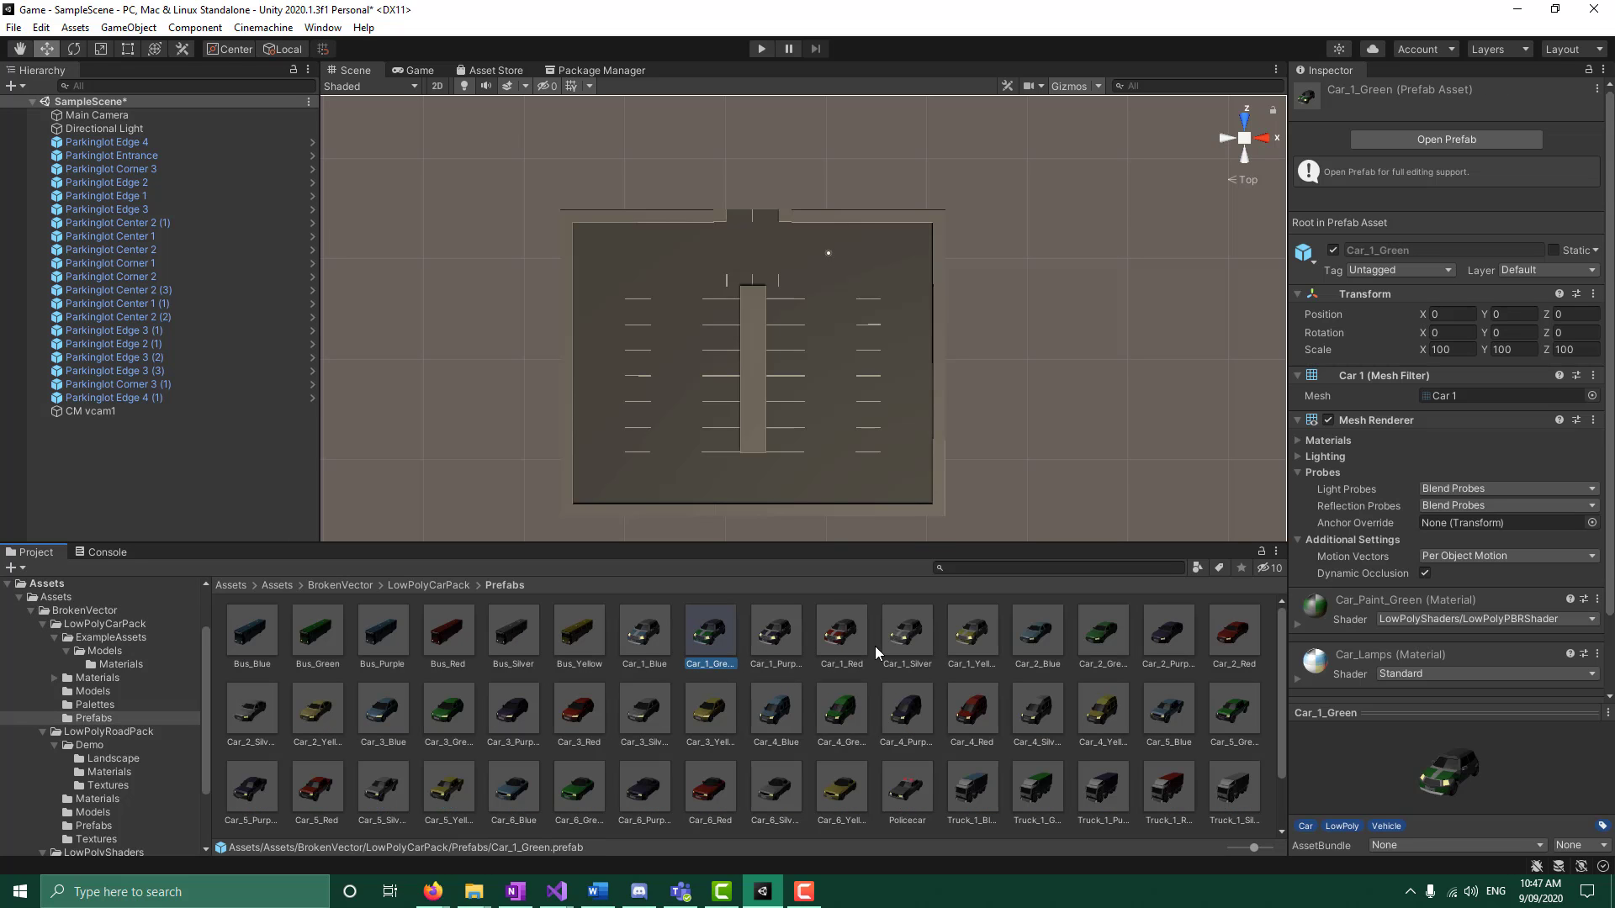
left_click(976, 629)
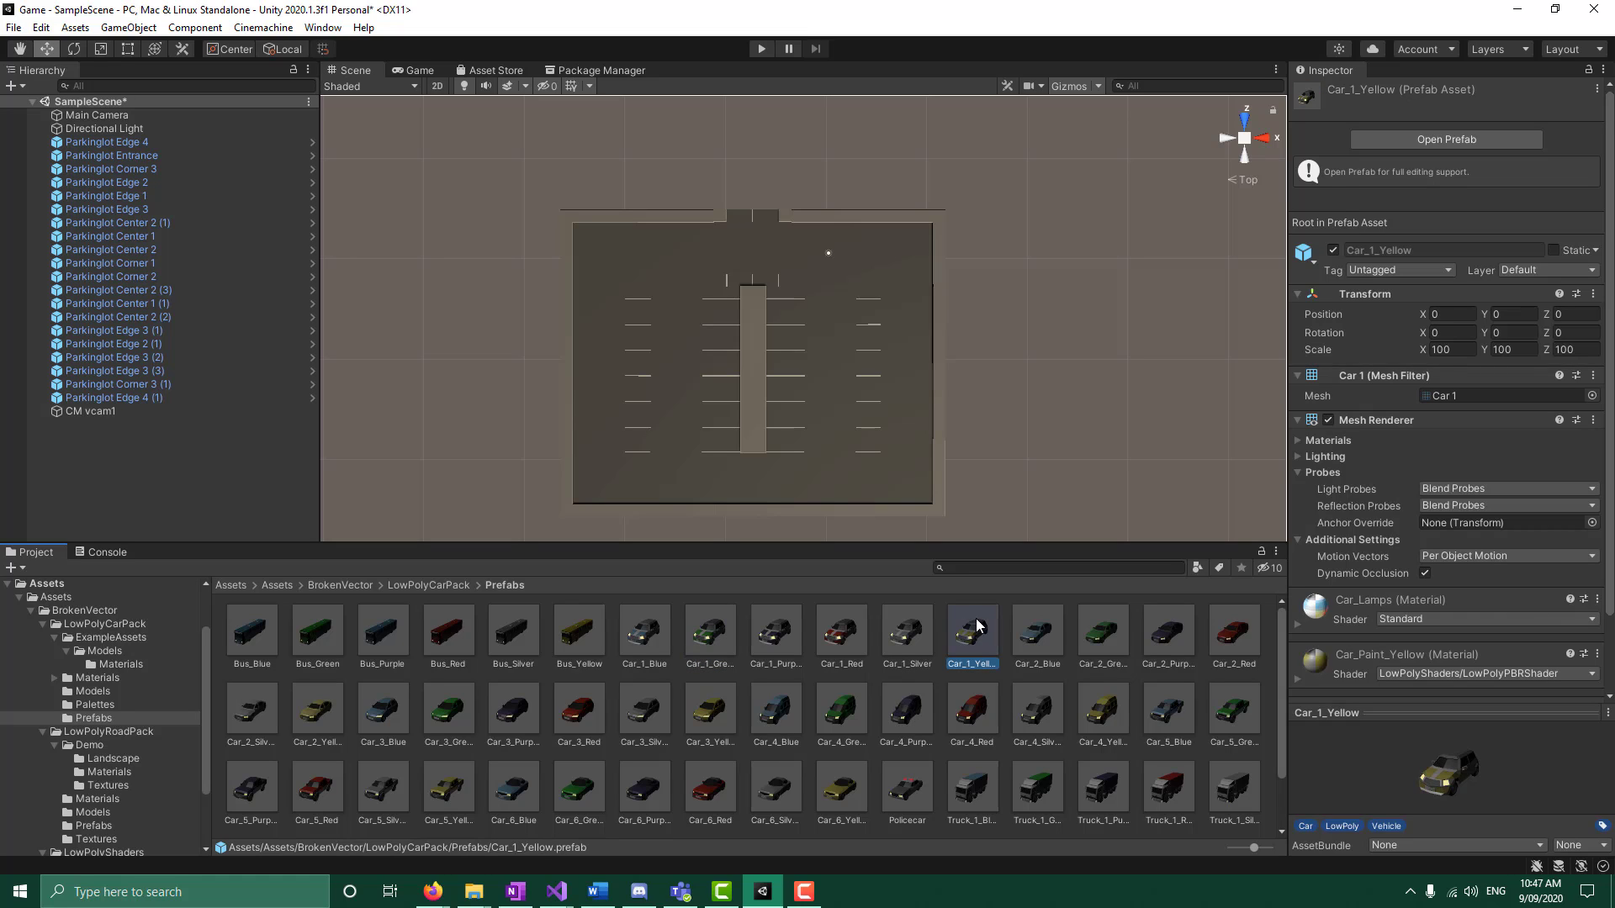
left_click(856, 629)
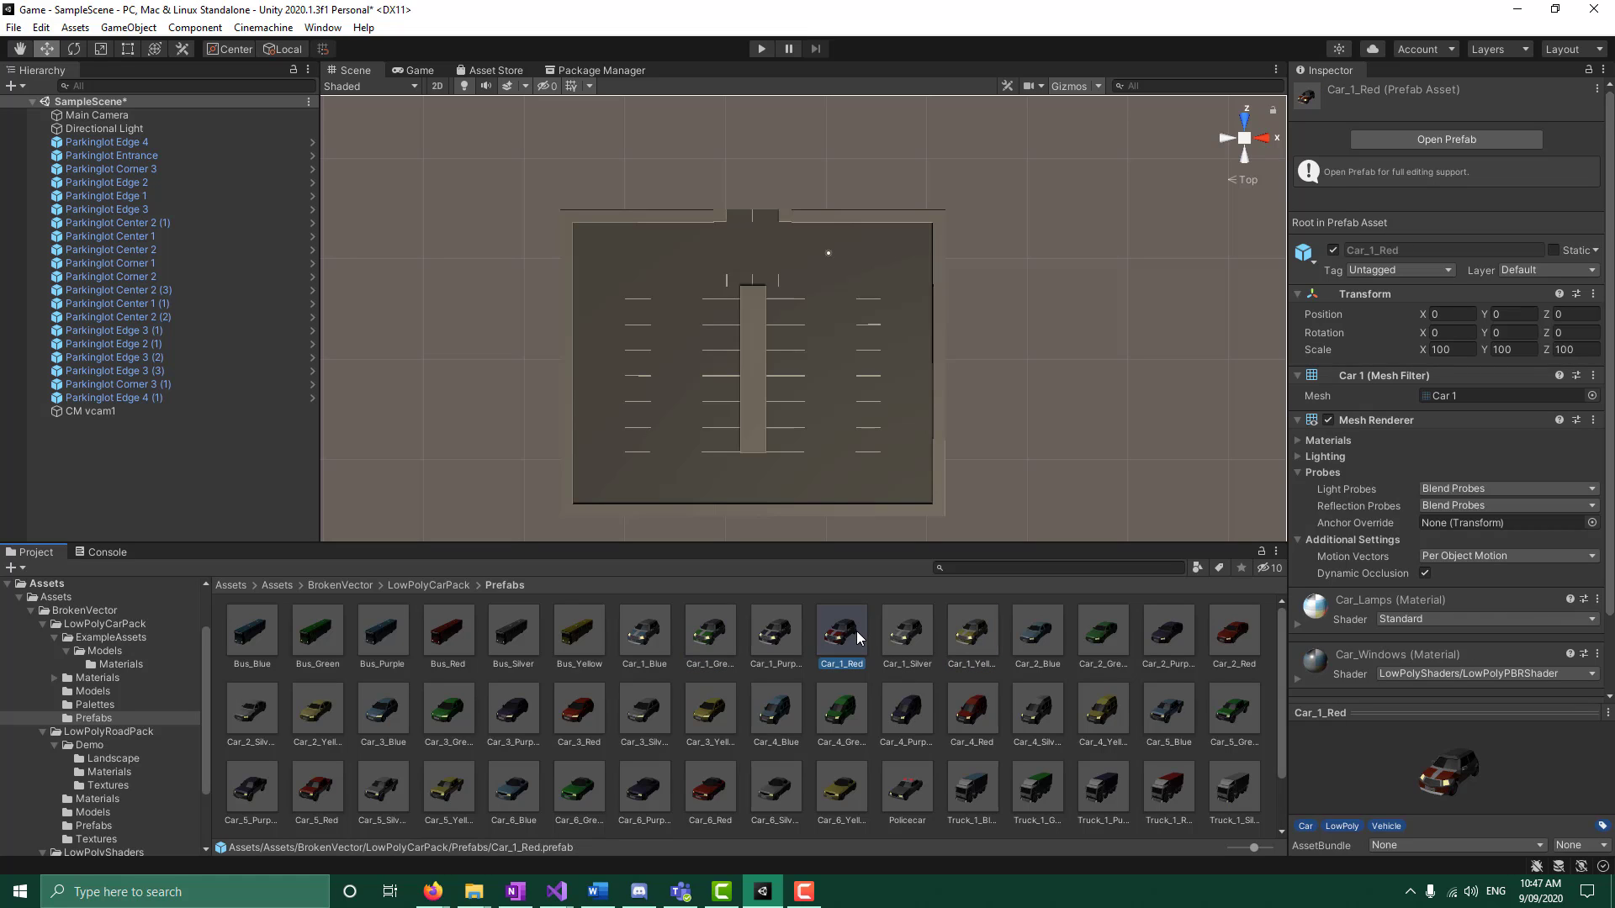
left_click_drag(854, 641, 683, 319)
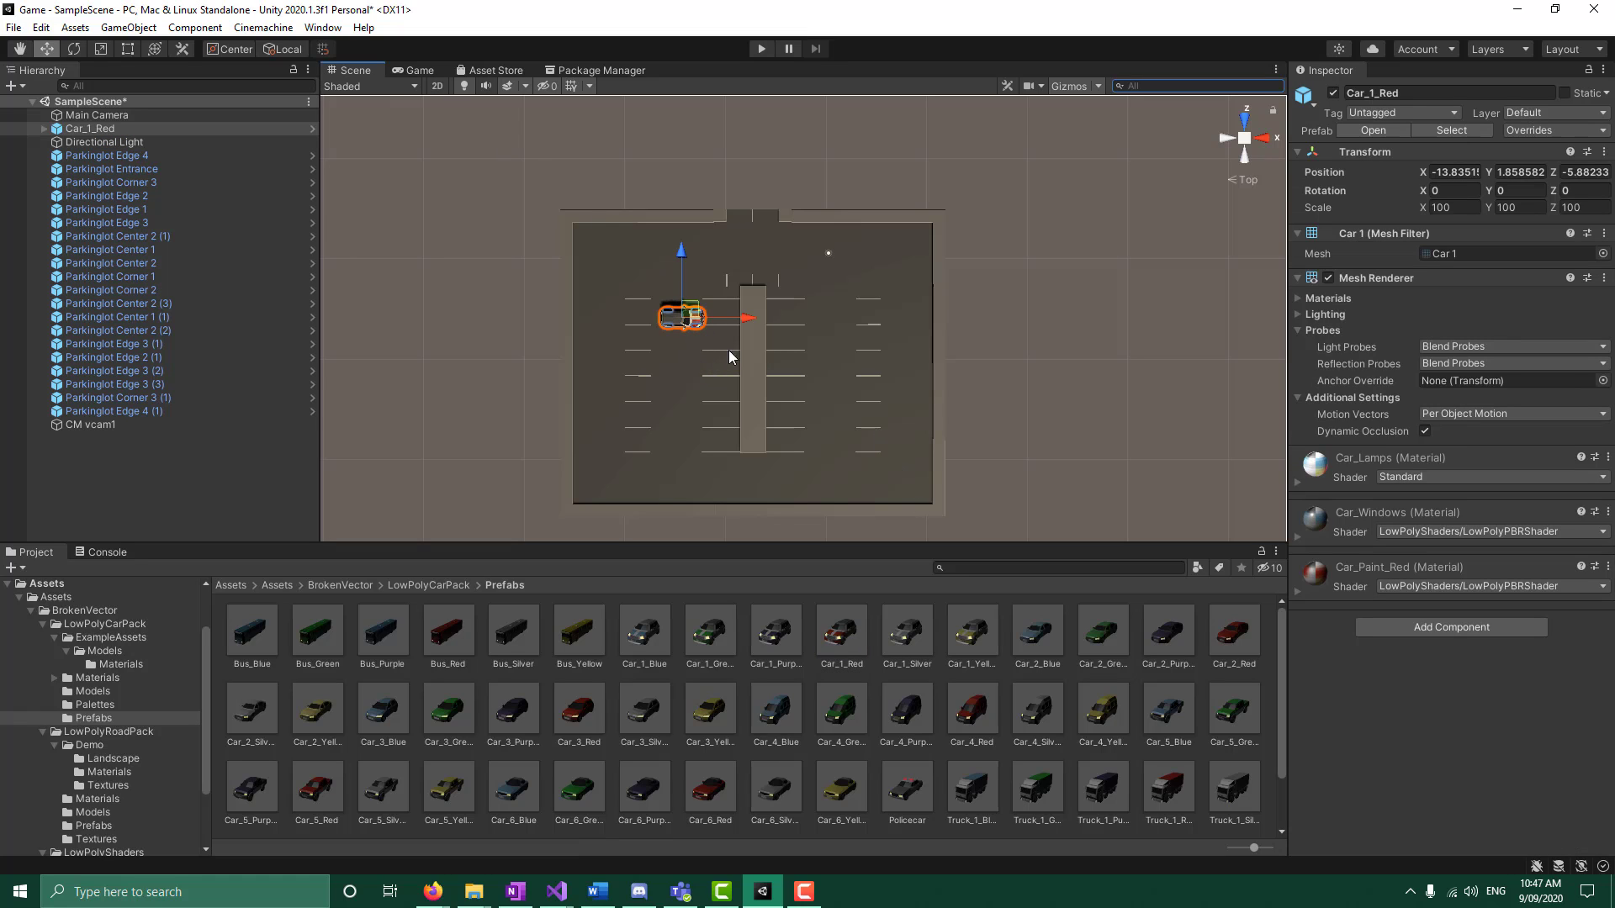
Set the red car's Y position to 1 and check its height from a tilted view
left_click(1520, 172)
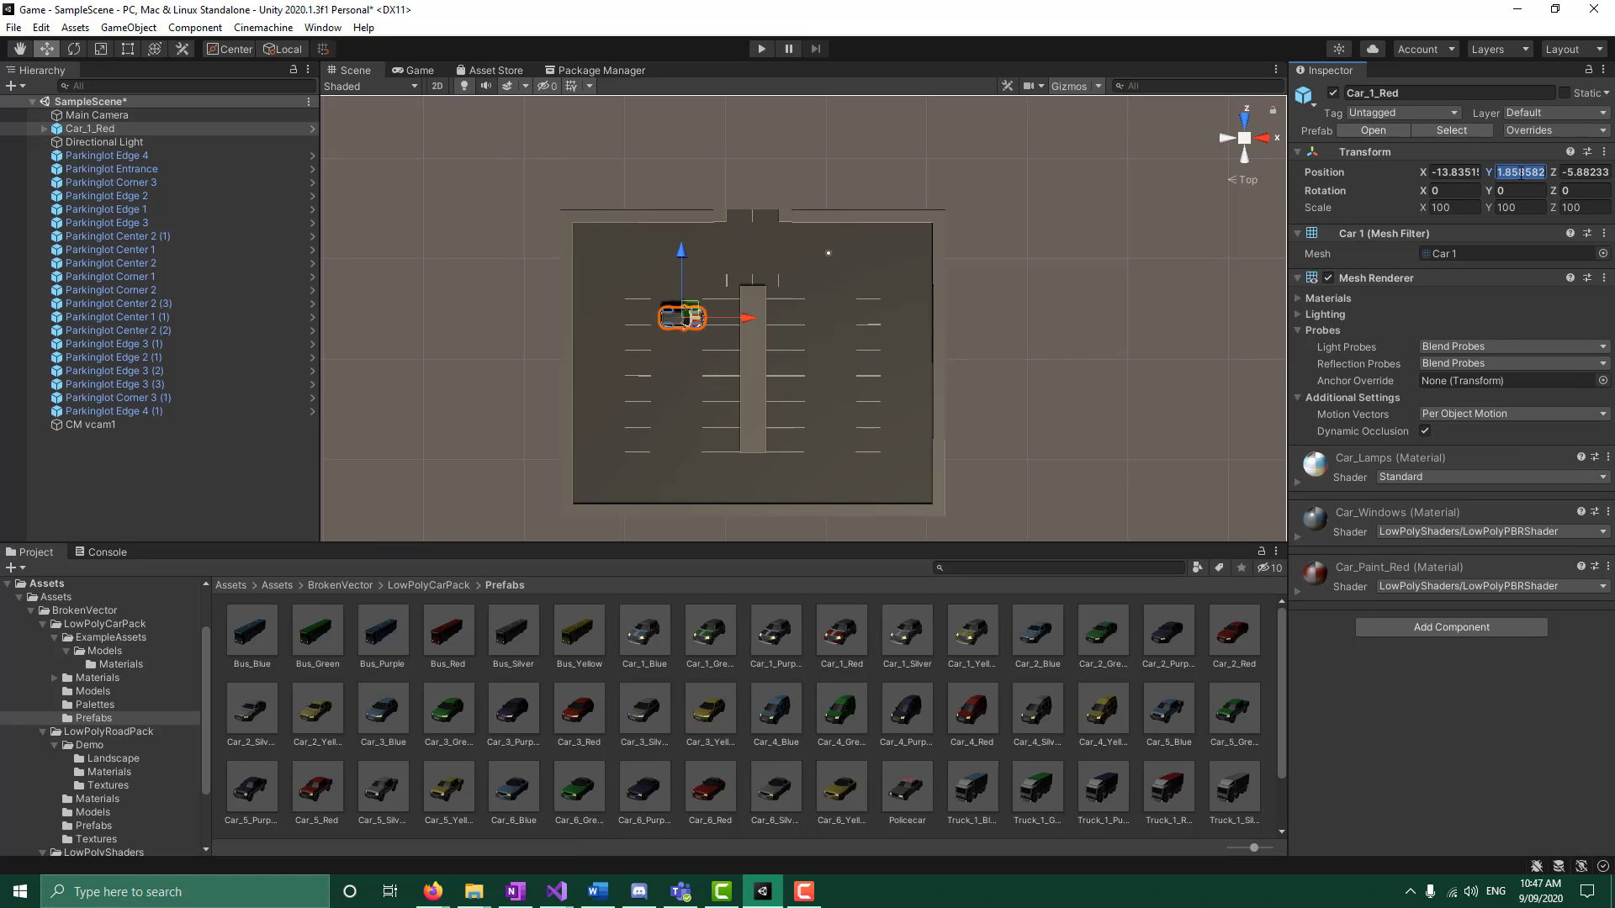
type("1")
left_click(1122, 391)
left_click_drag(847, 331, 710, 360, "alt")
left_click(705, 358)
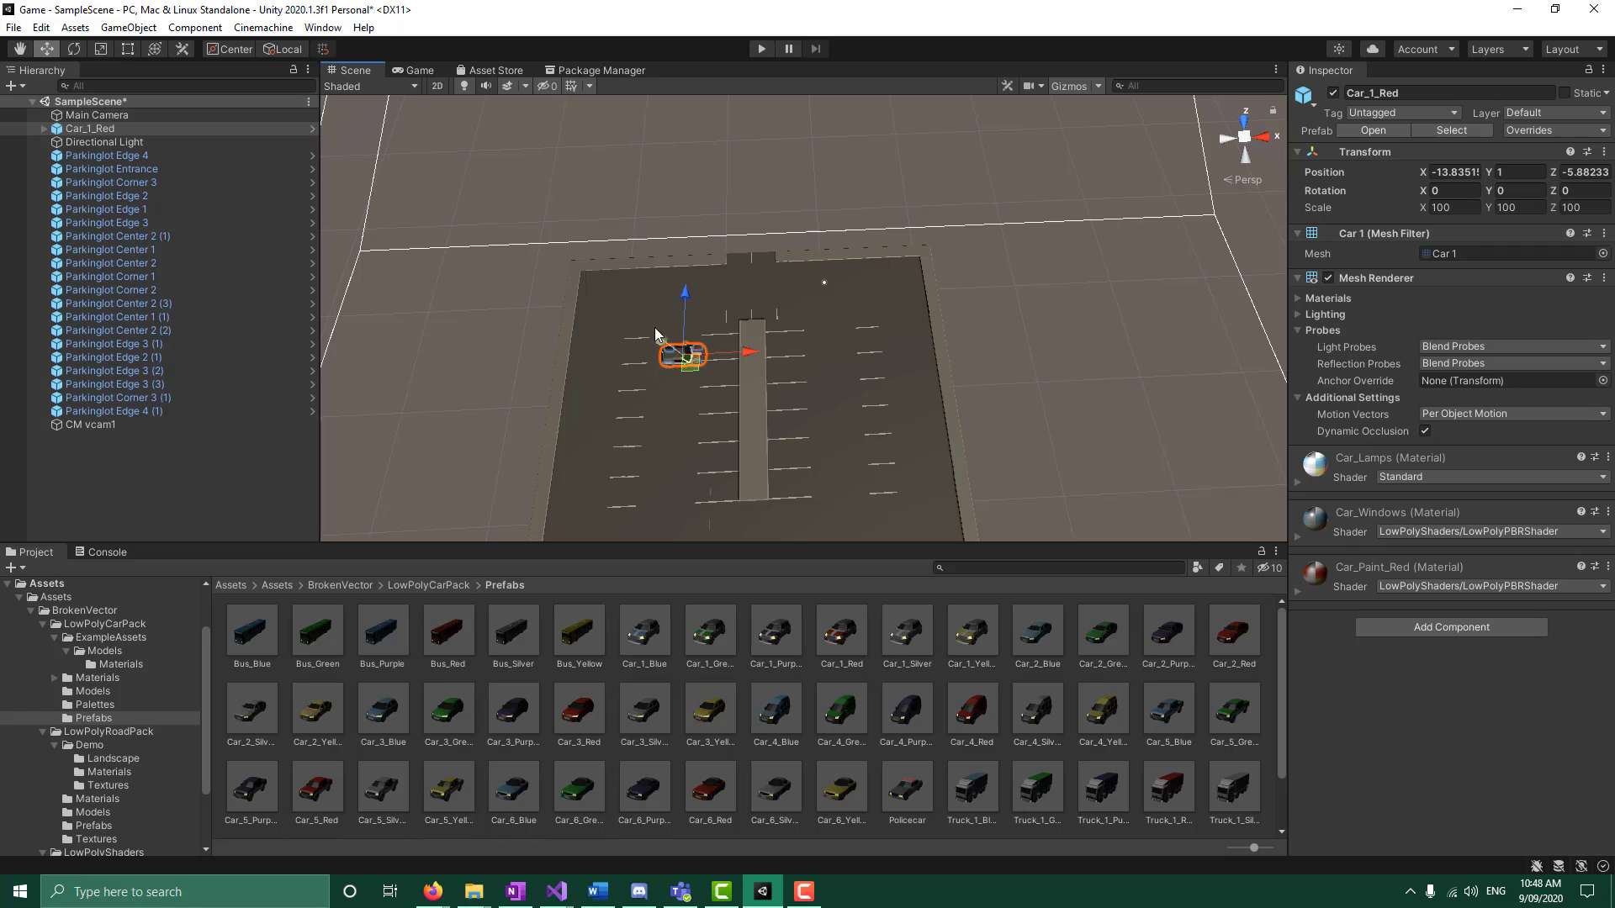
Undo the red car's last Y position change and inspect the car against the lot surface
left_click(40, 27)
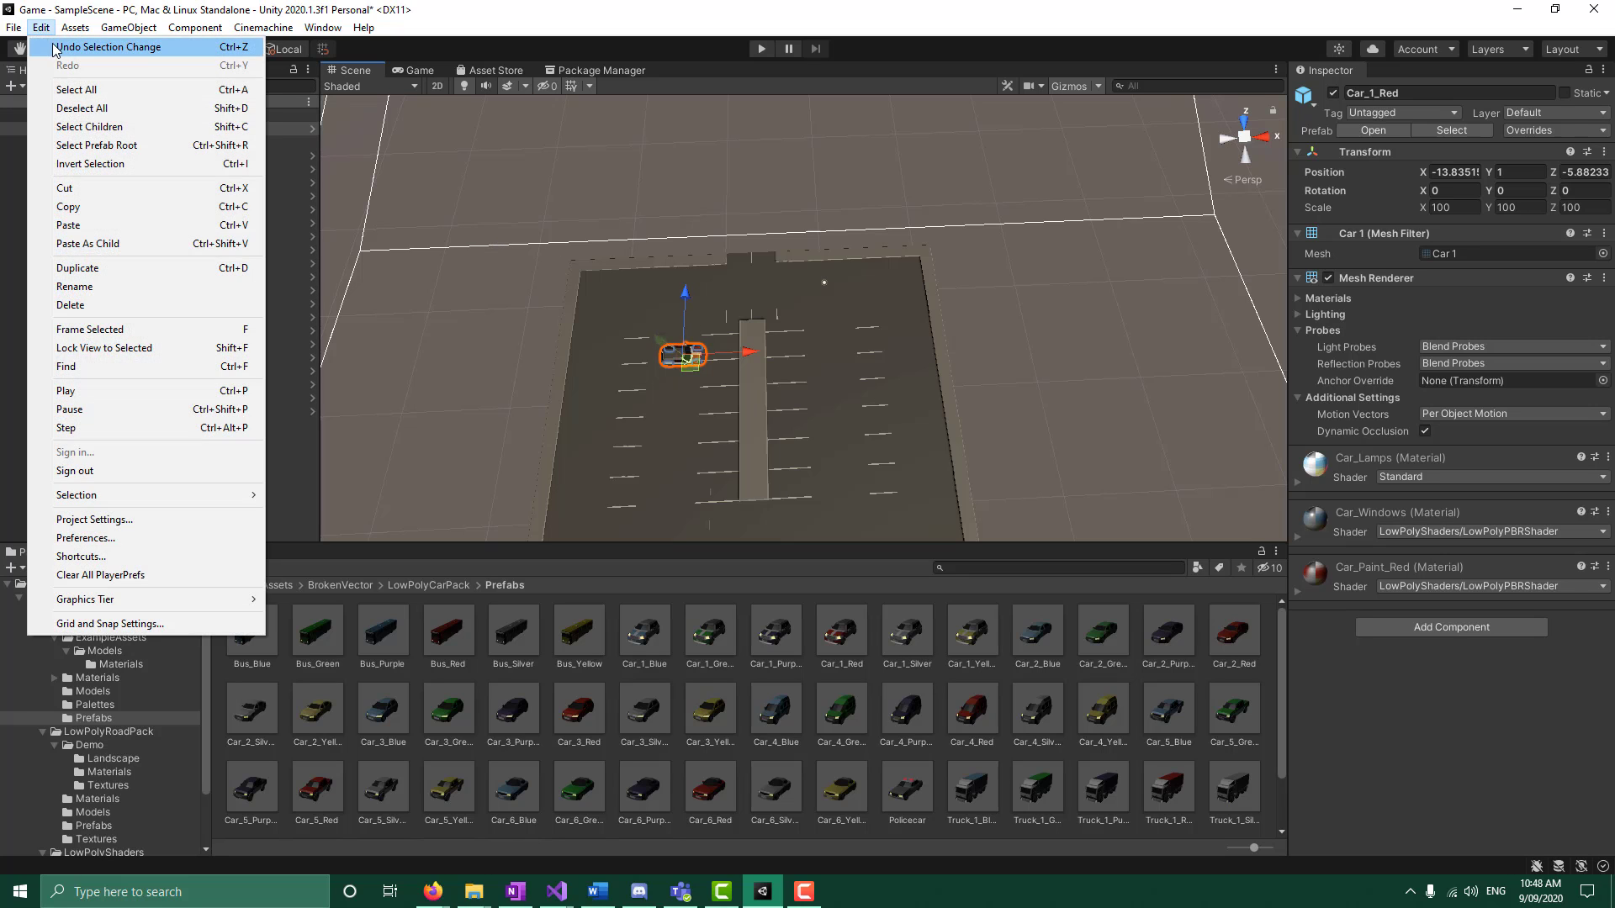
left_click(168, 105)
left_click(41, 27)
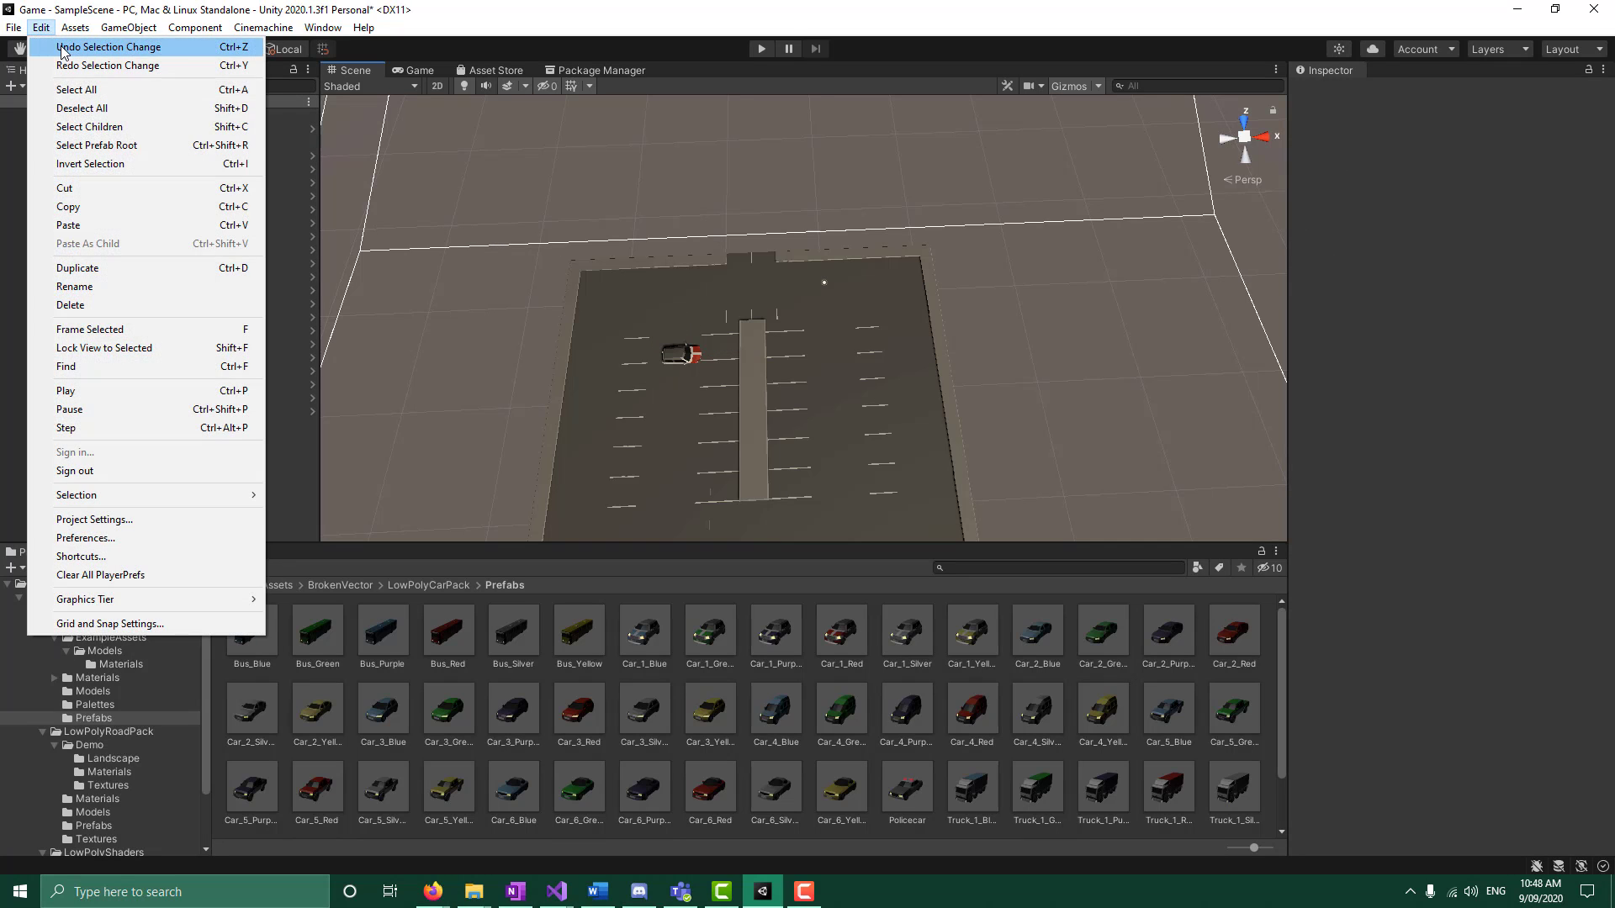
left_click(67, 43)
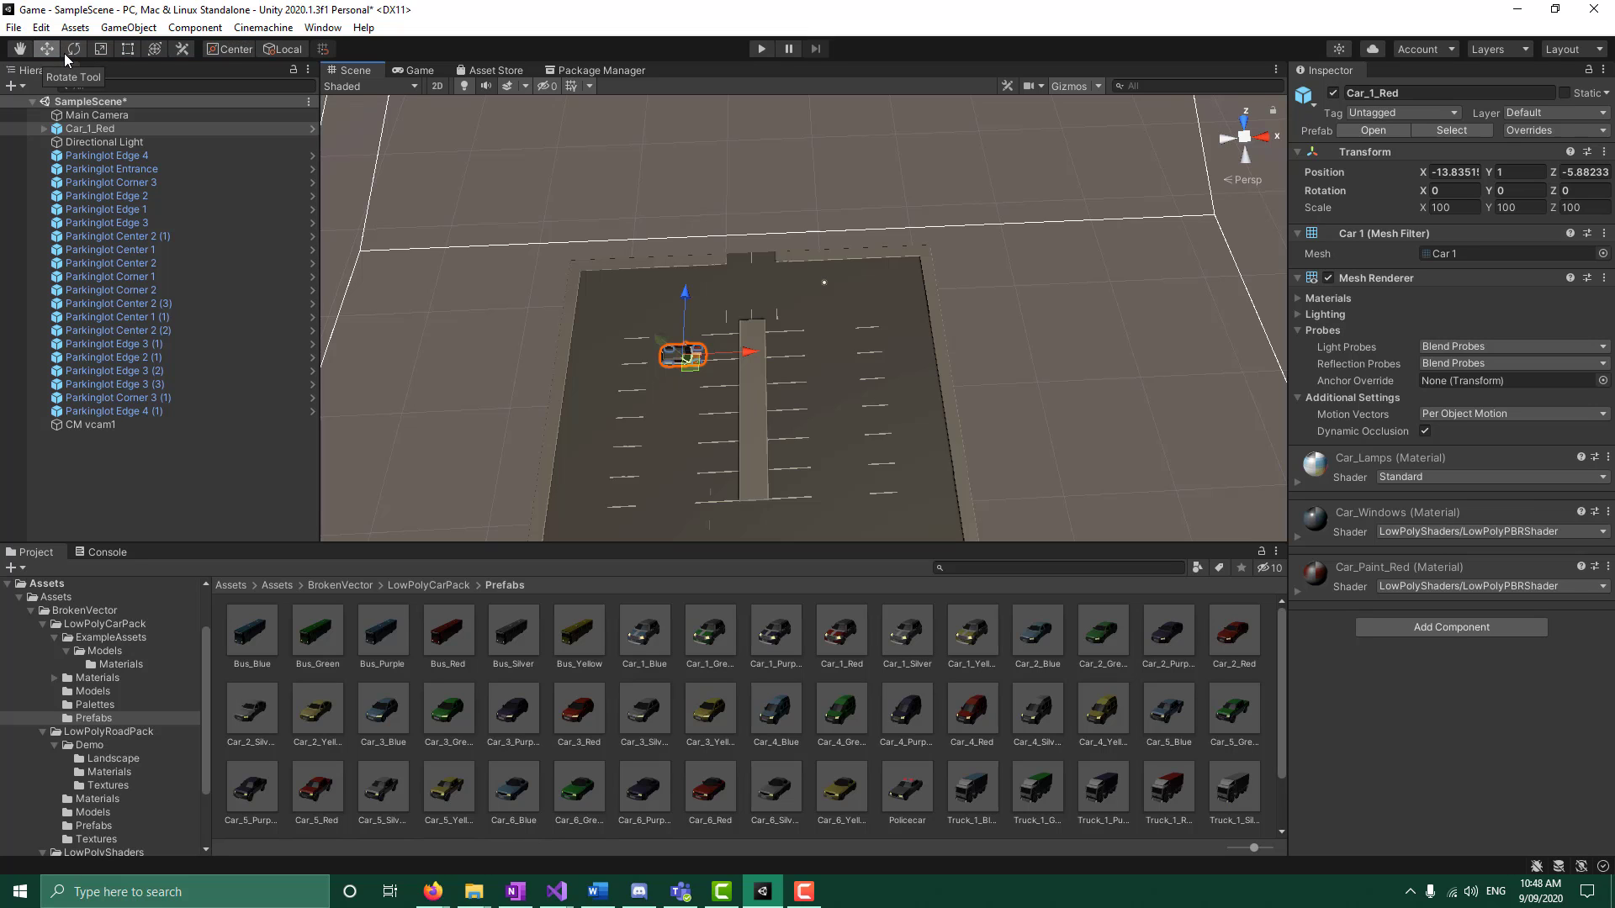
left_click(924, 284)
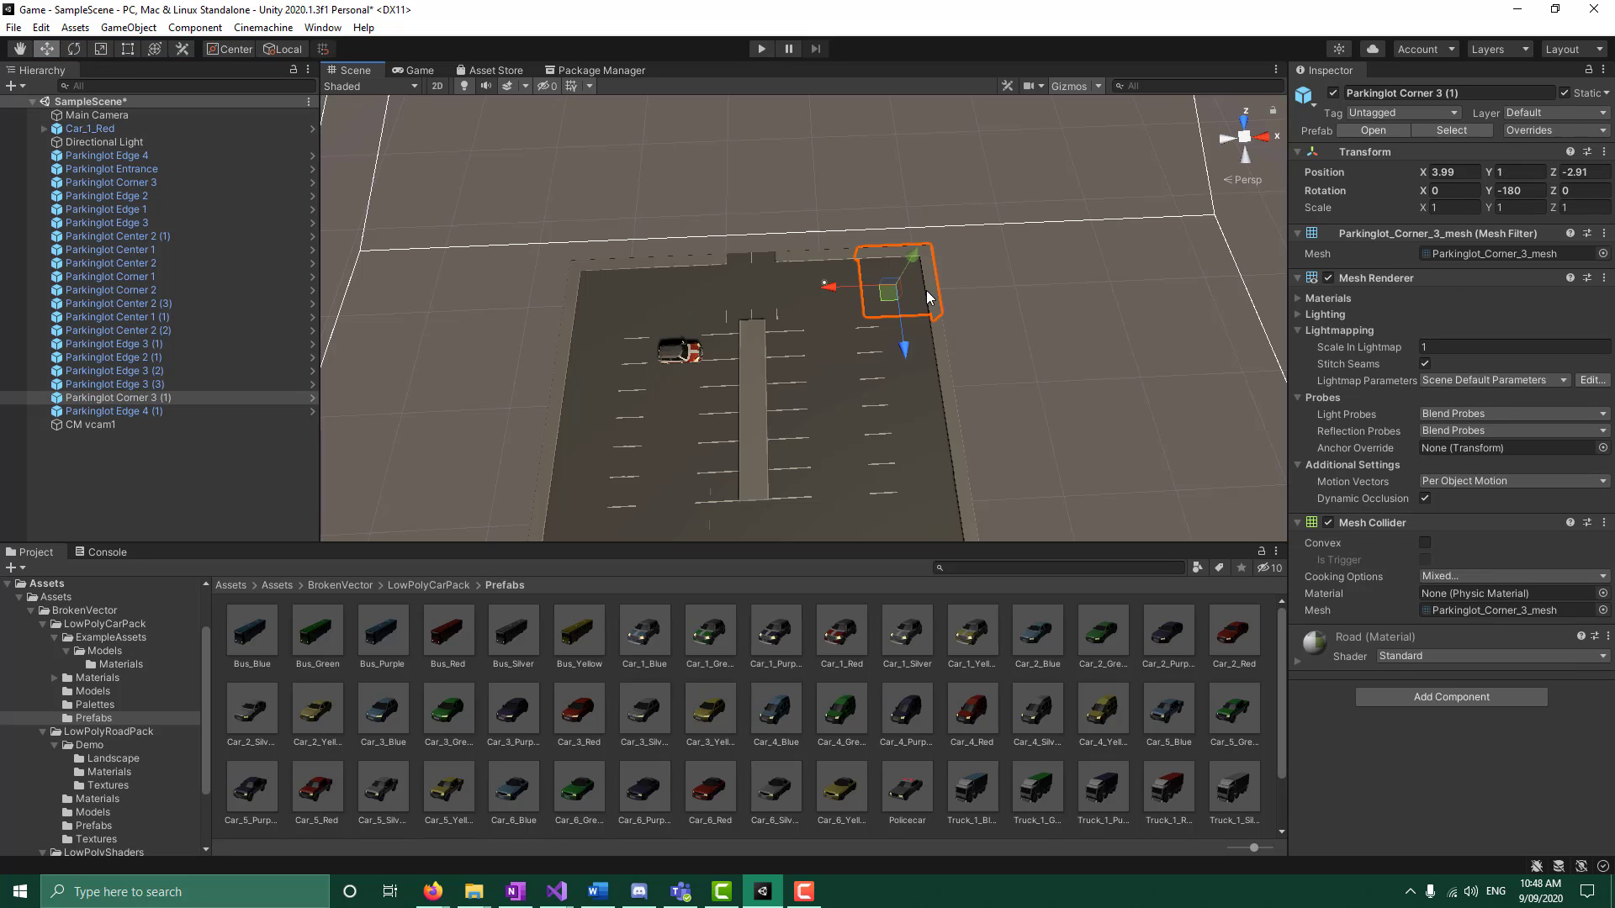
left_click(808, 371)
left_click_drag(807, 371, 653, 321, "alt")
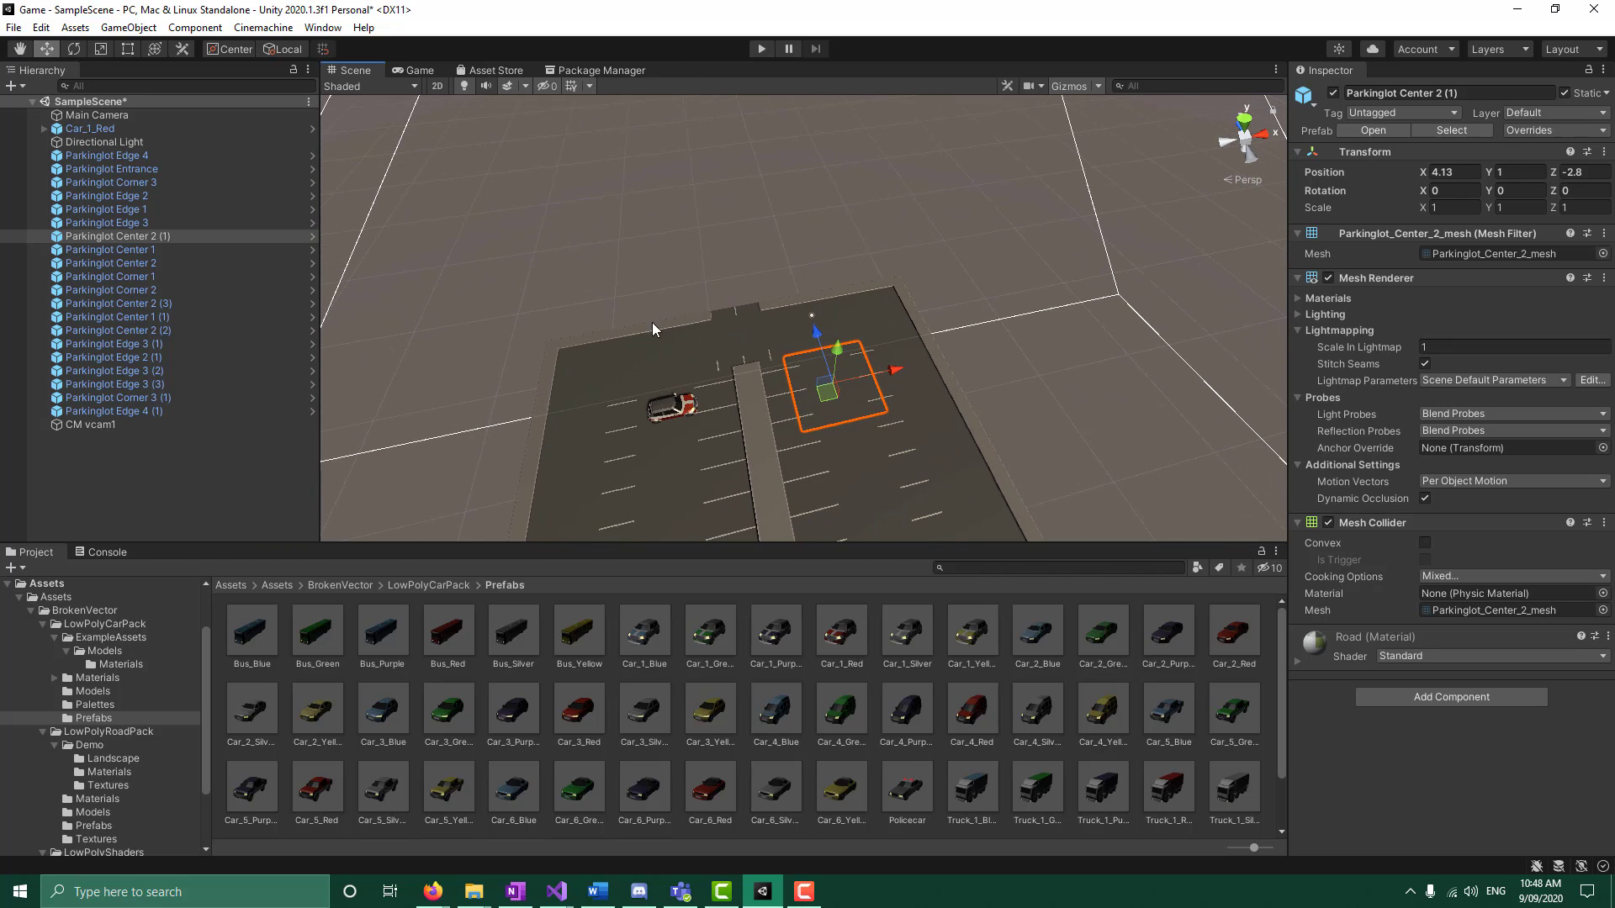
Rename the Car_1_Red object in the Hierarchy as Player
left_click(114, 425)
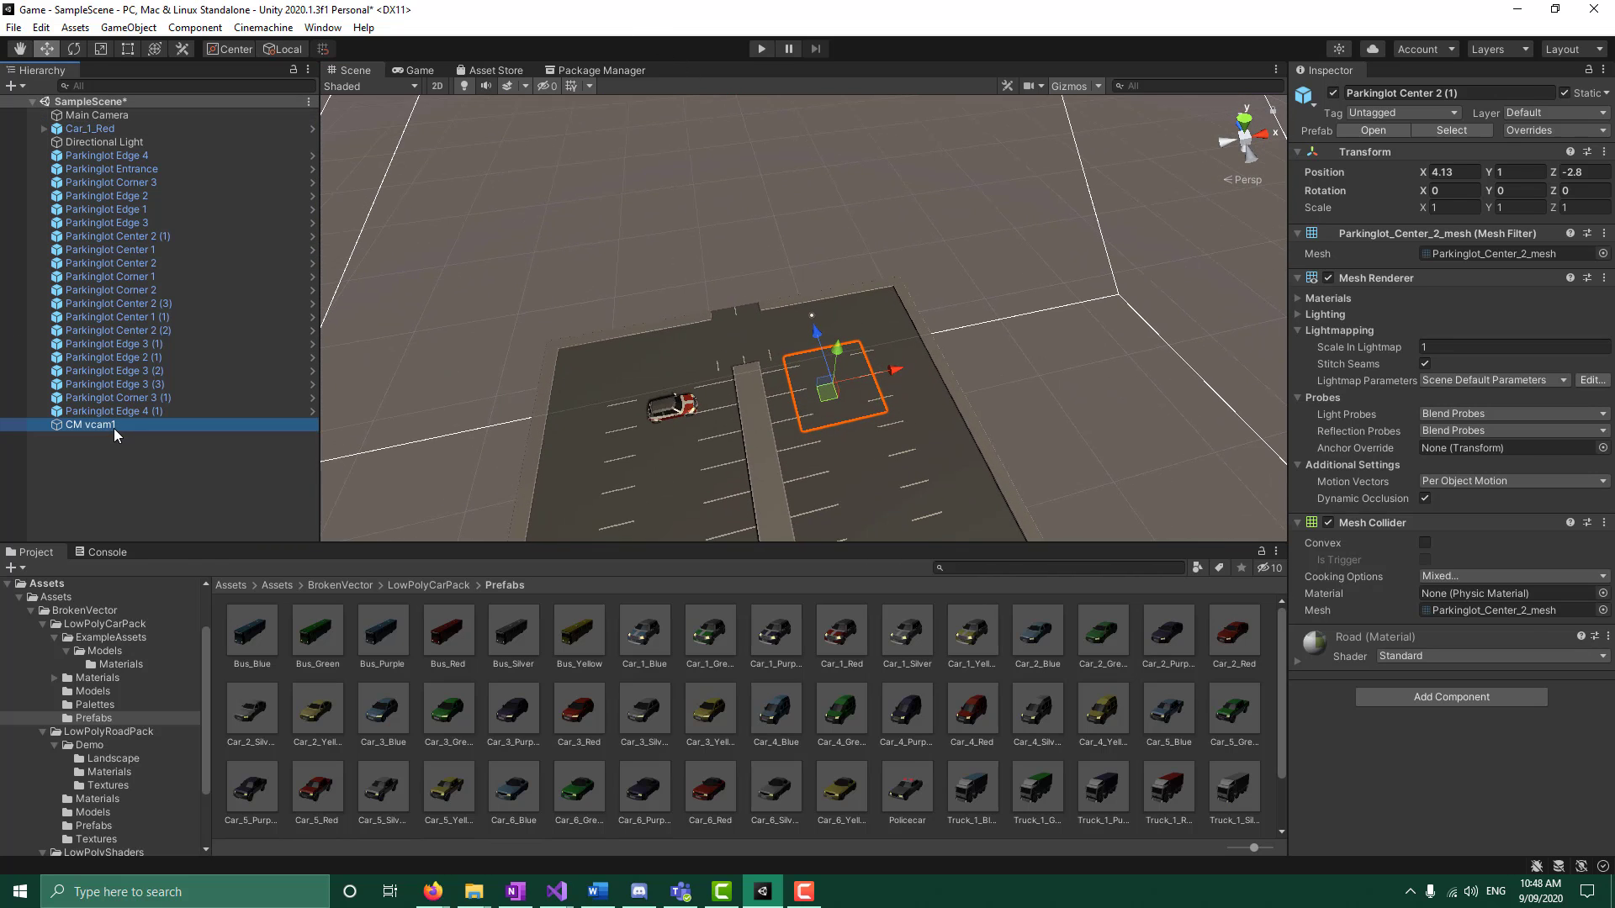
left_click(115, 130)
right_click(115, 130)
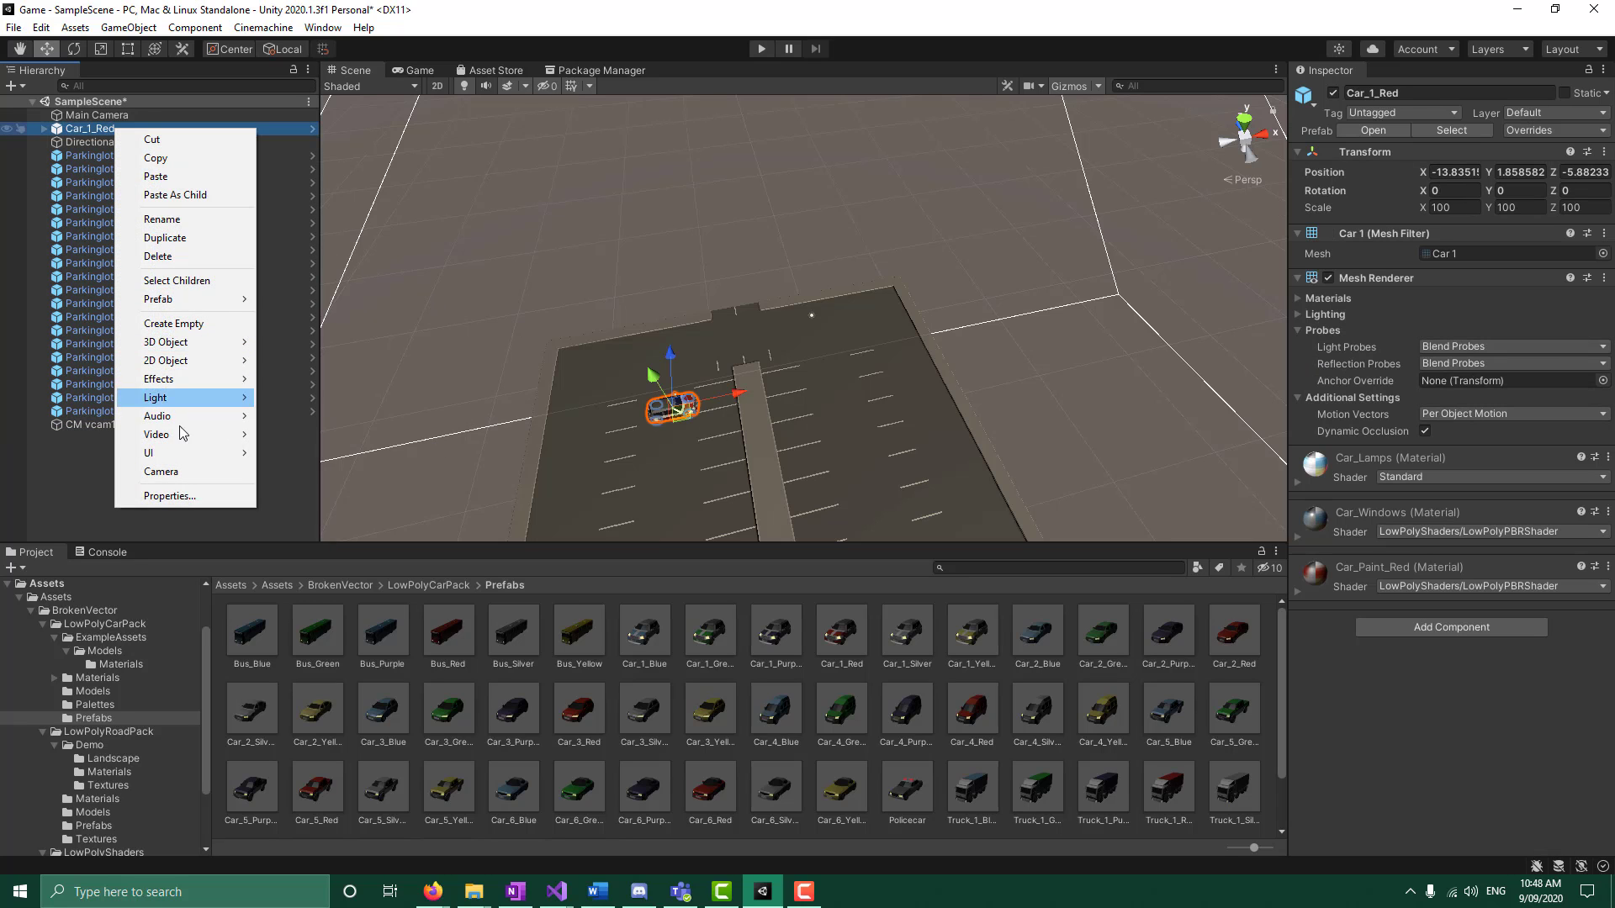
left_click(187, 220)
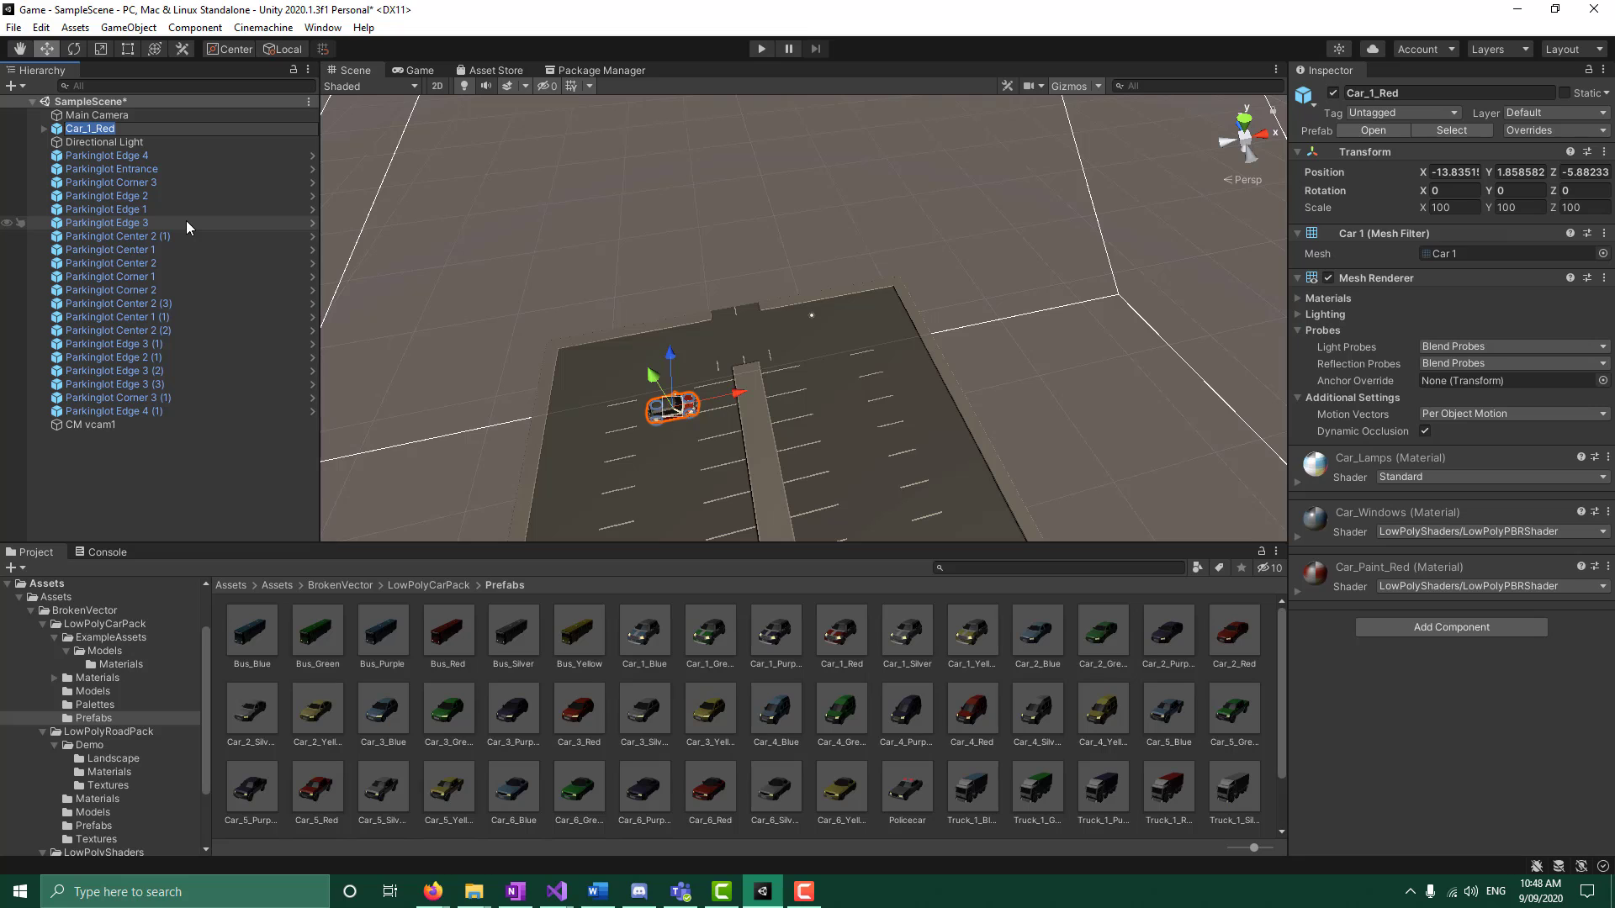
type("Player")
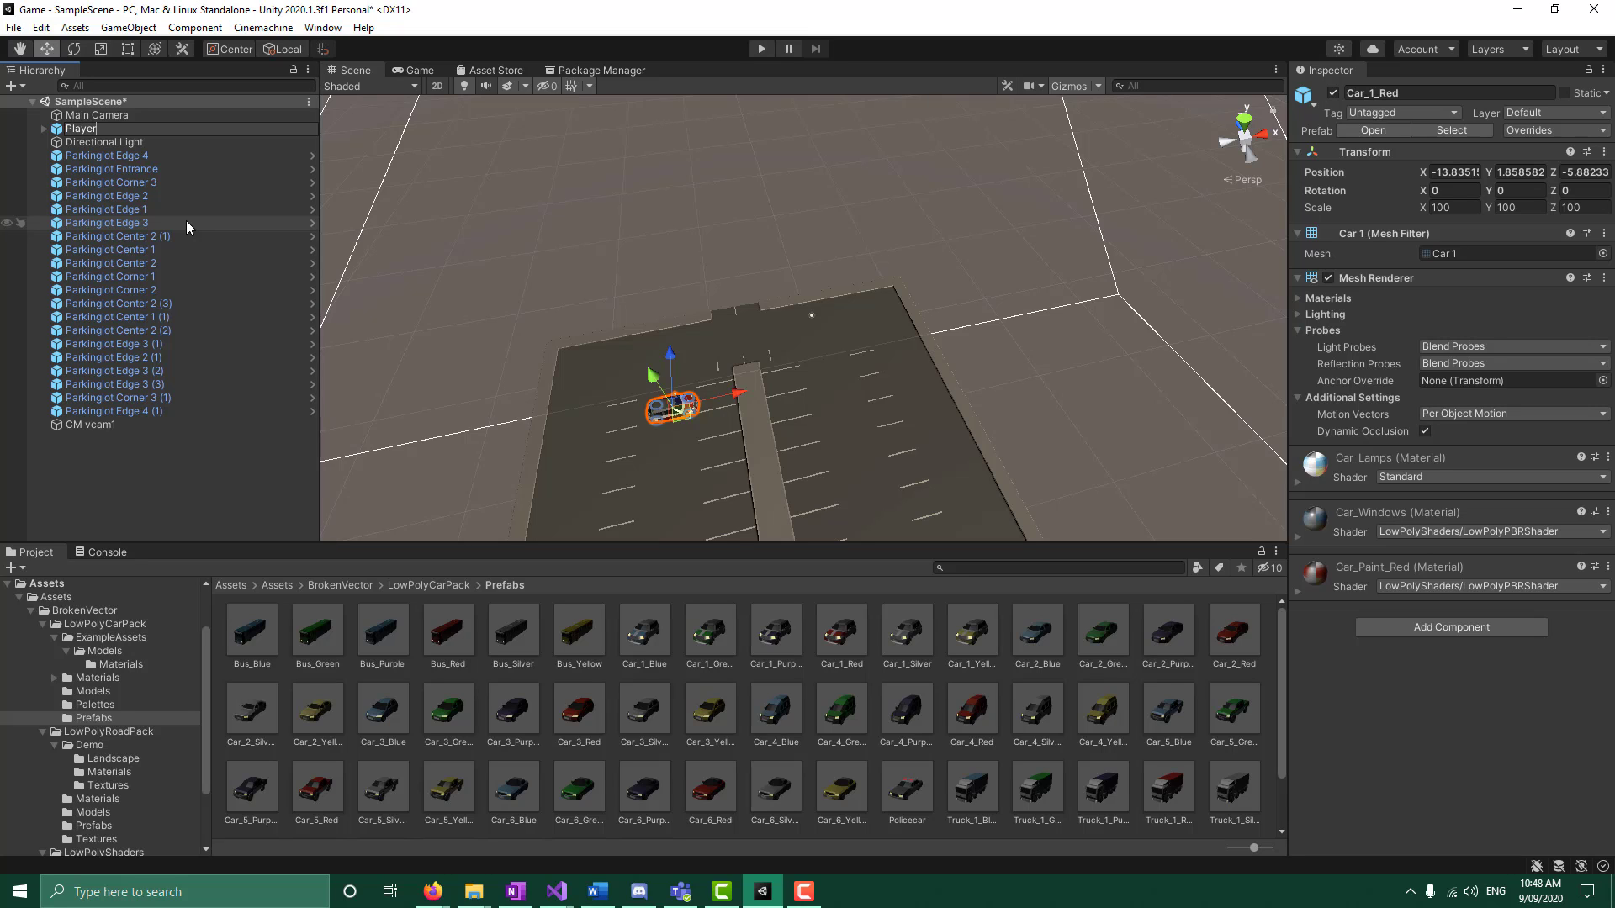
left_click(177, 512)
left_click(100, 130)
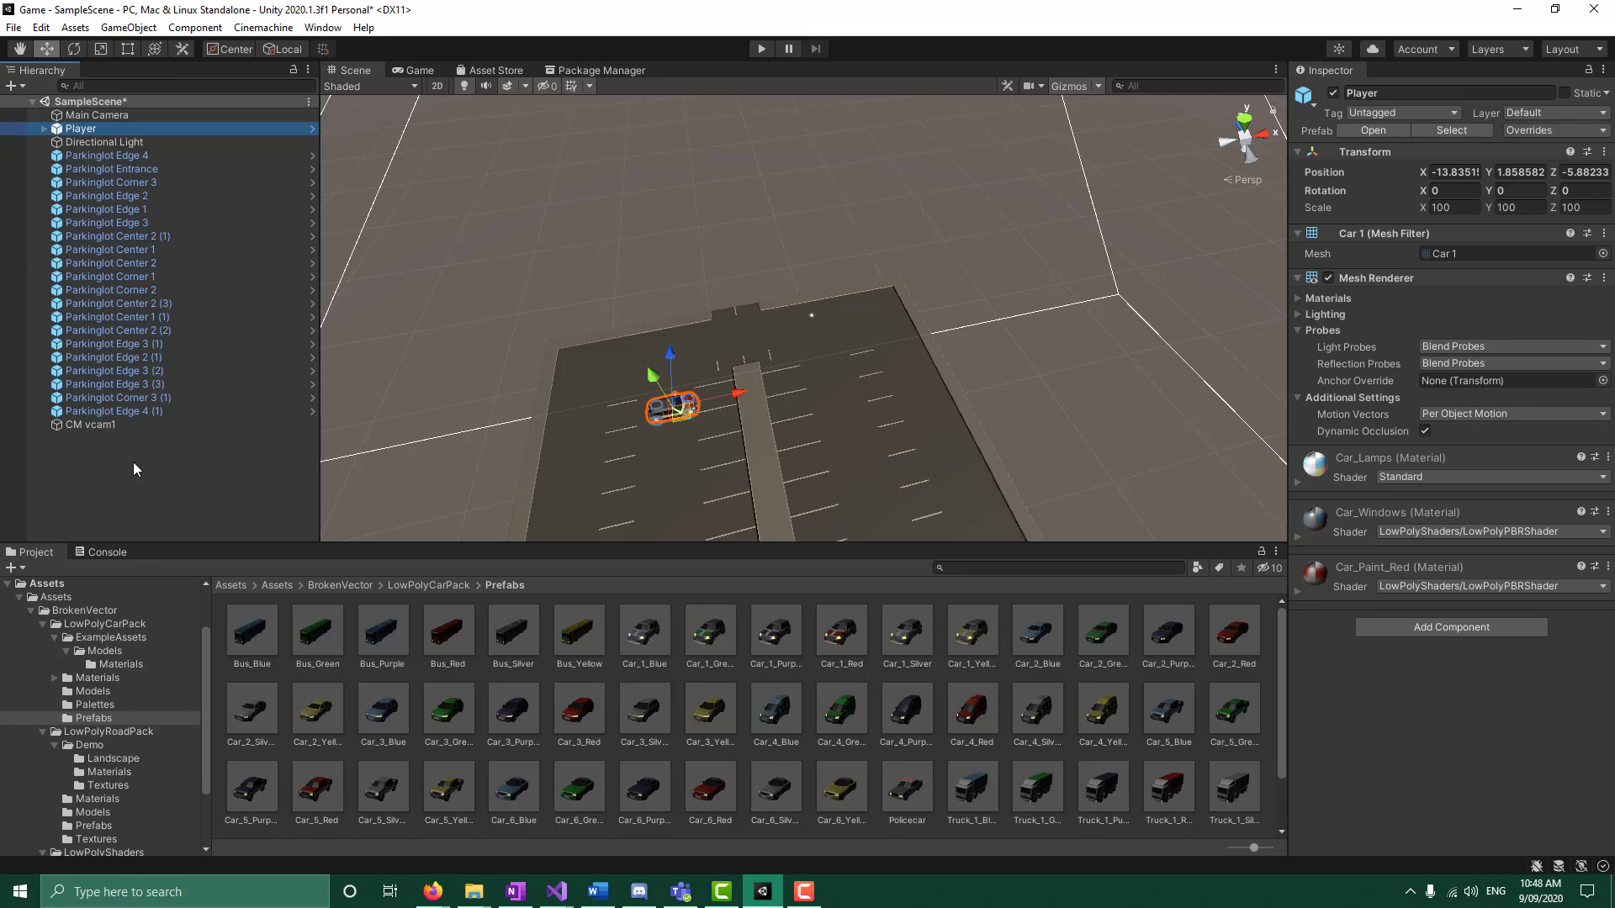
Assign Player as both the Follow and Look At target of CM vcam1 and show the result in the Game view
left_click(110, 426)
left_click_drag(84, 124, 1484, 309)
left_click_drag(80, 129, 1480, 323)
left_click(416, 71)
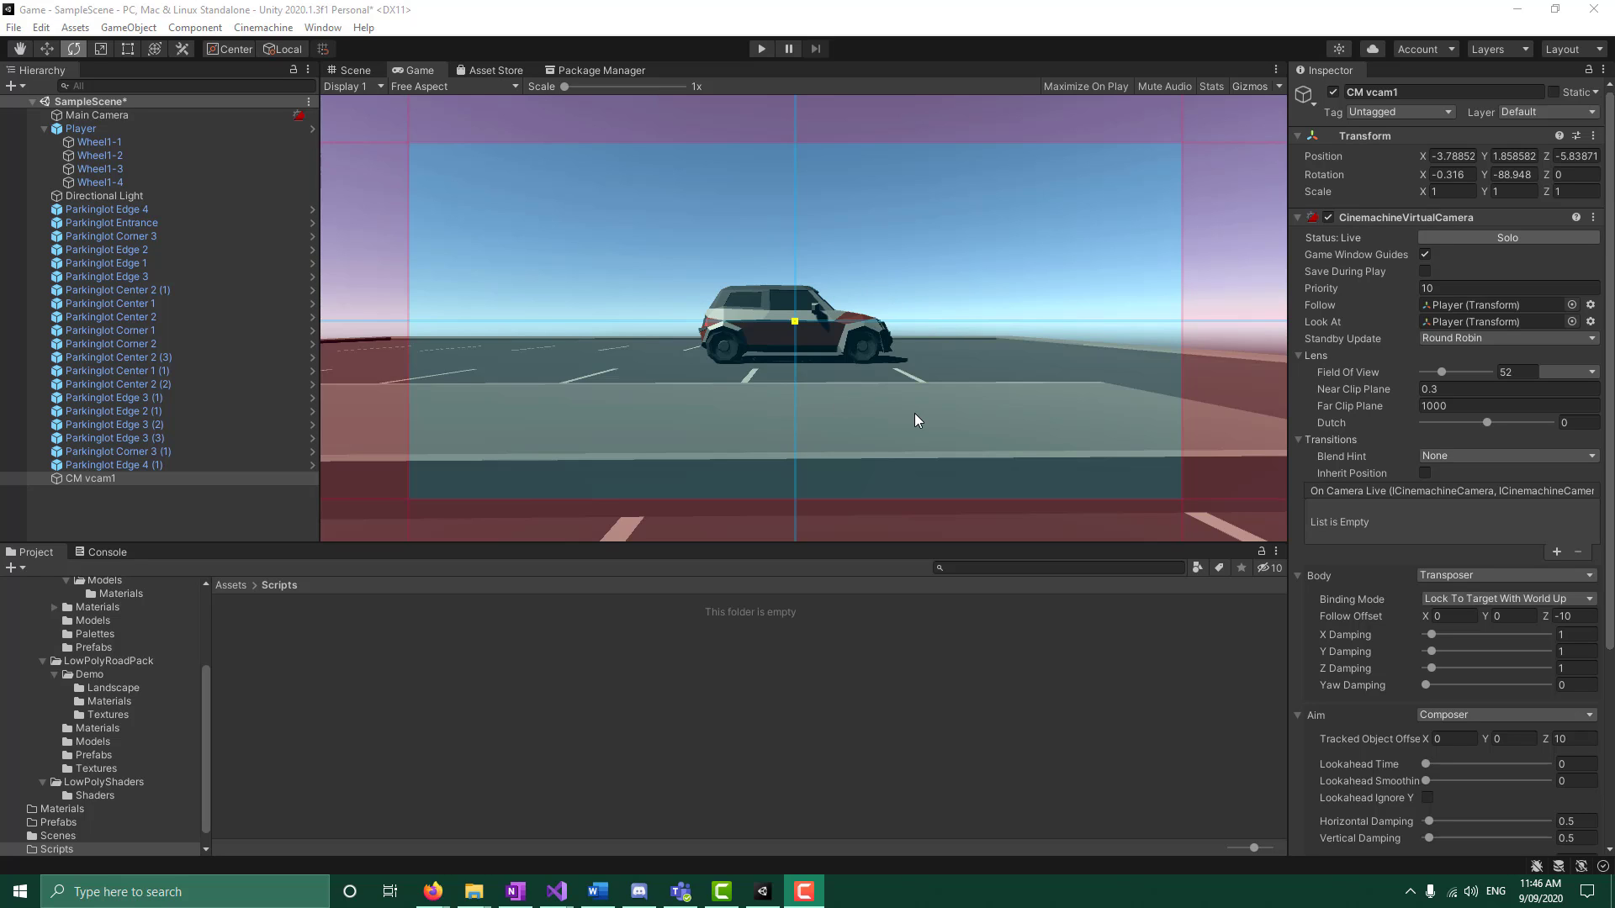
Set the virtual camera's Follow Offset to Y 20 and Z 0, and its Tracked Object Offset Z to 0
left_click(1300, 356)
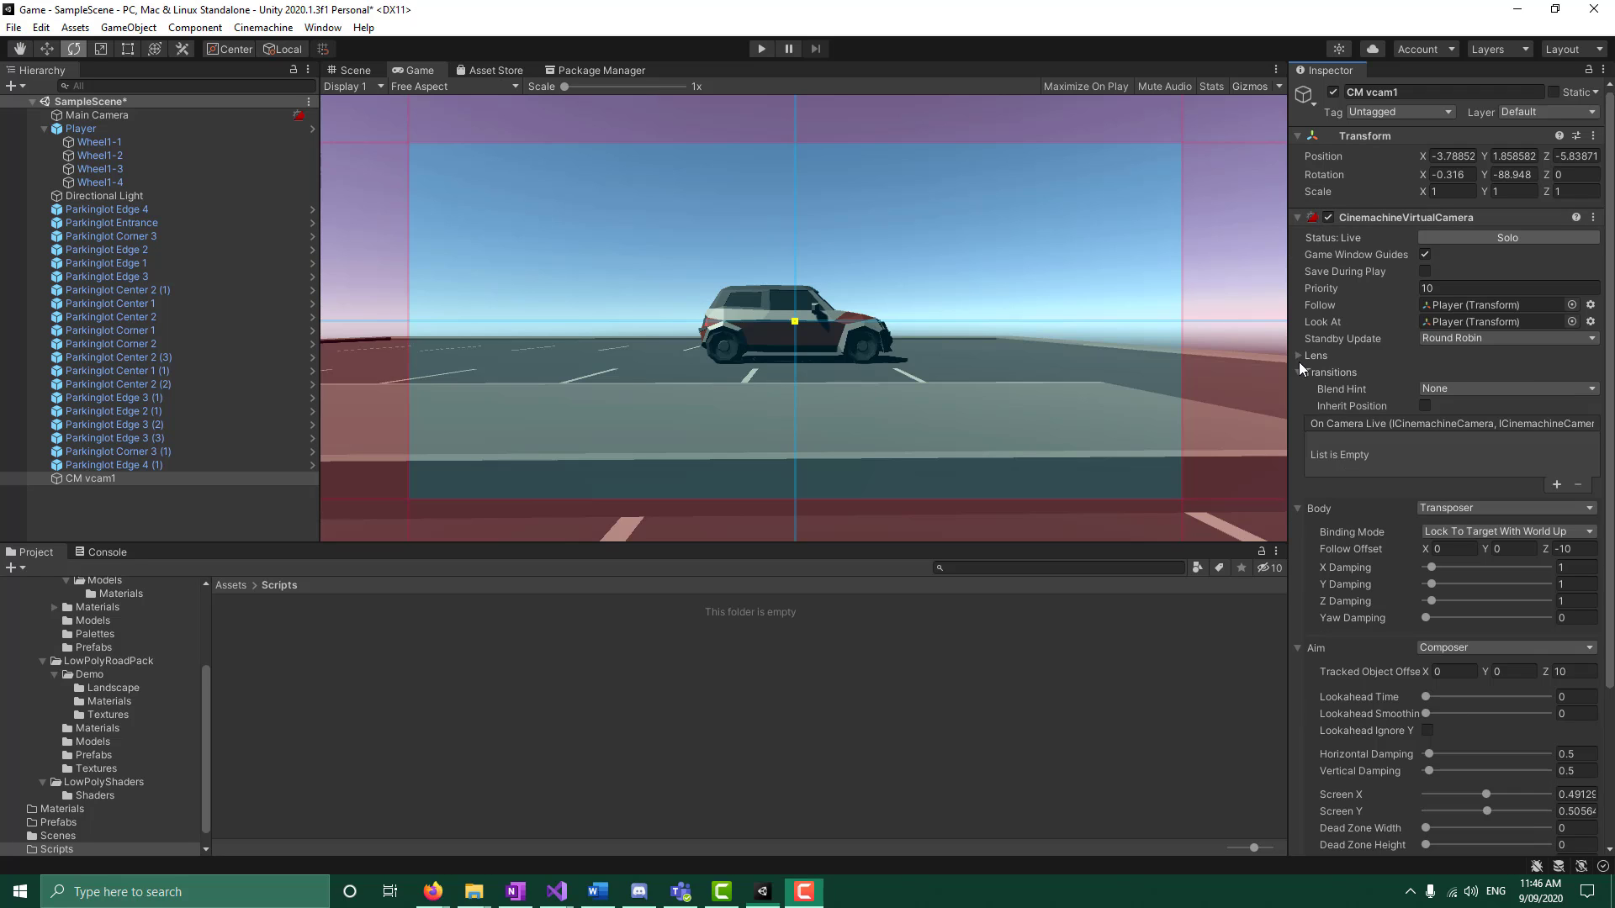
left_click(1299, 356)
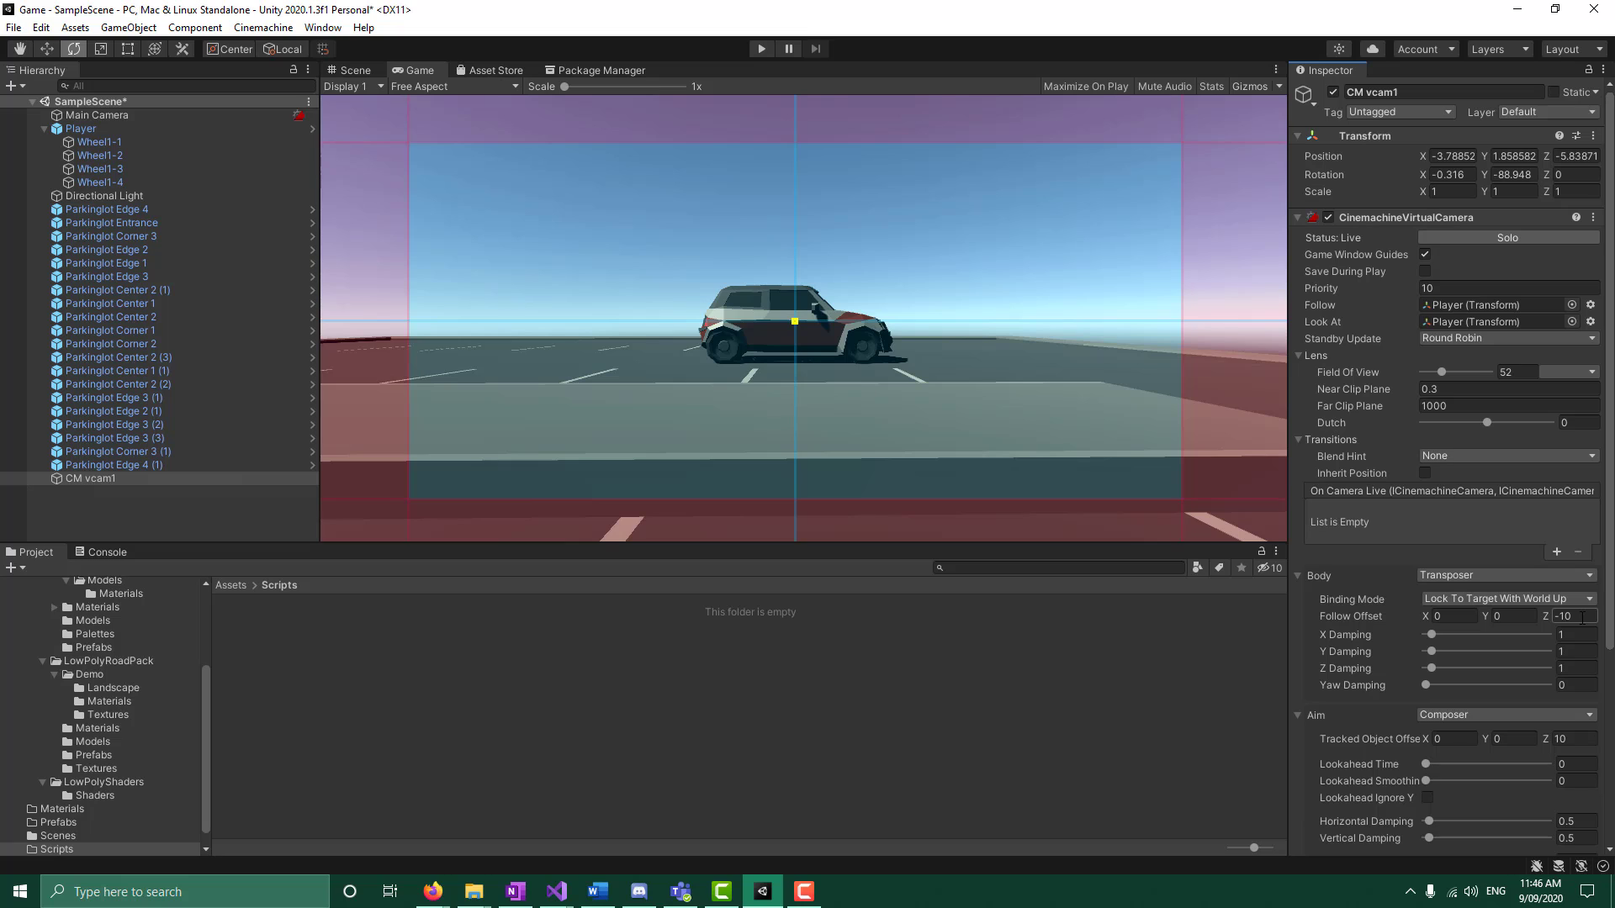
left_click(1497, 615)
type("20")
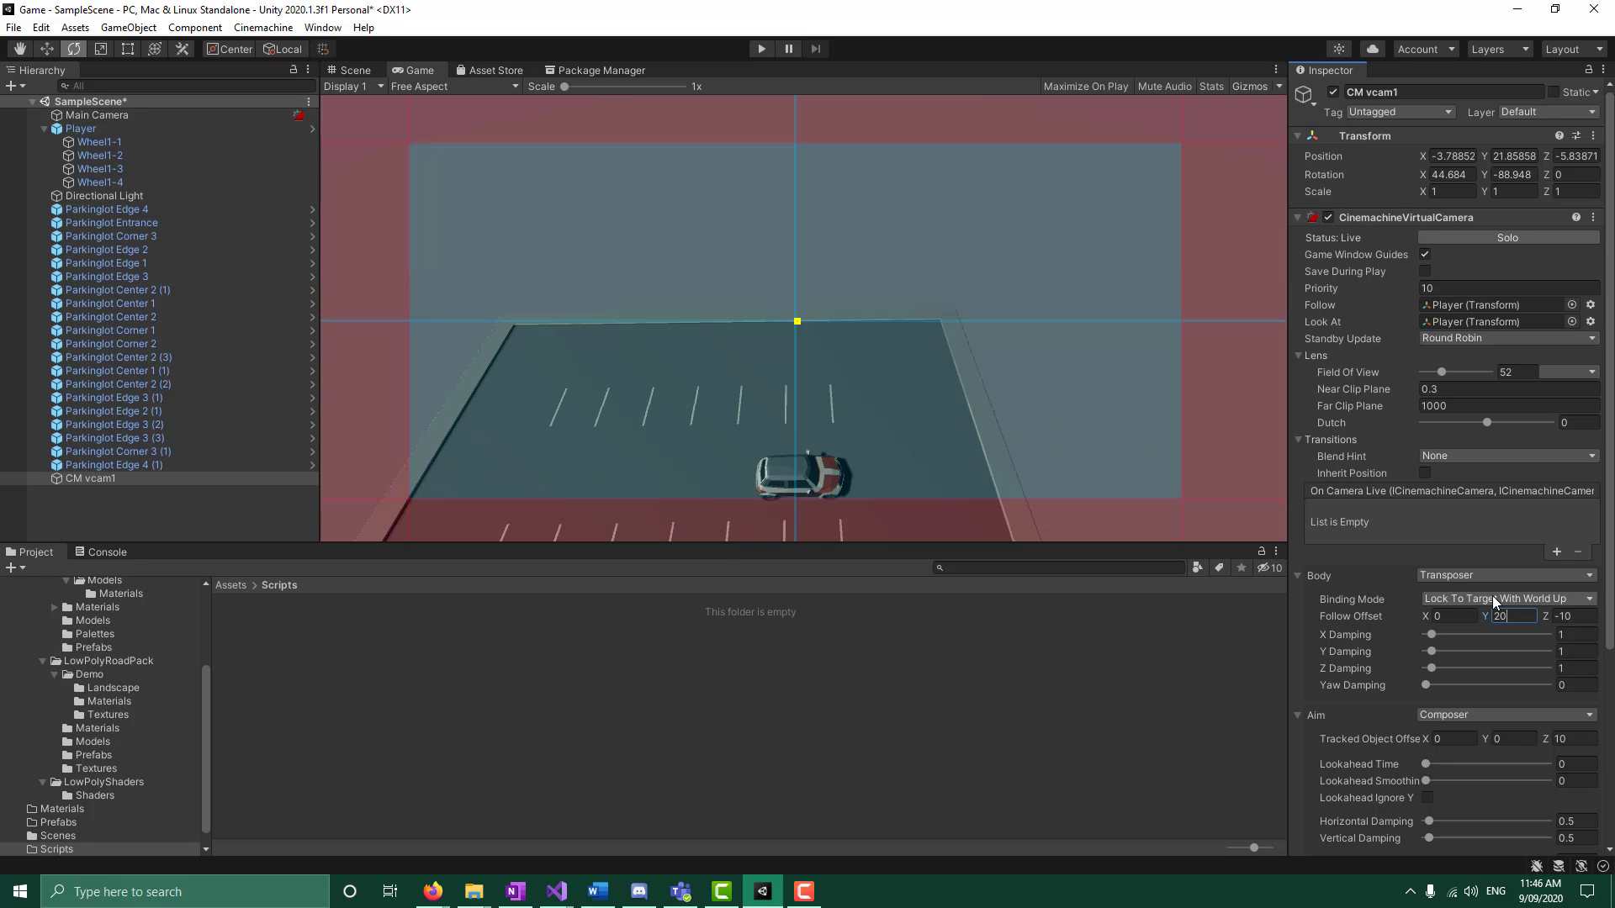
left_click(1572, 615)
type("0")
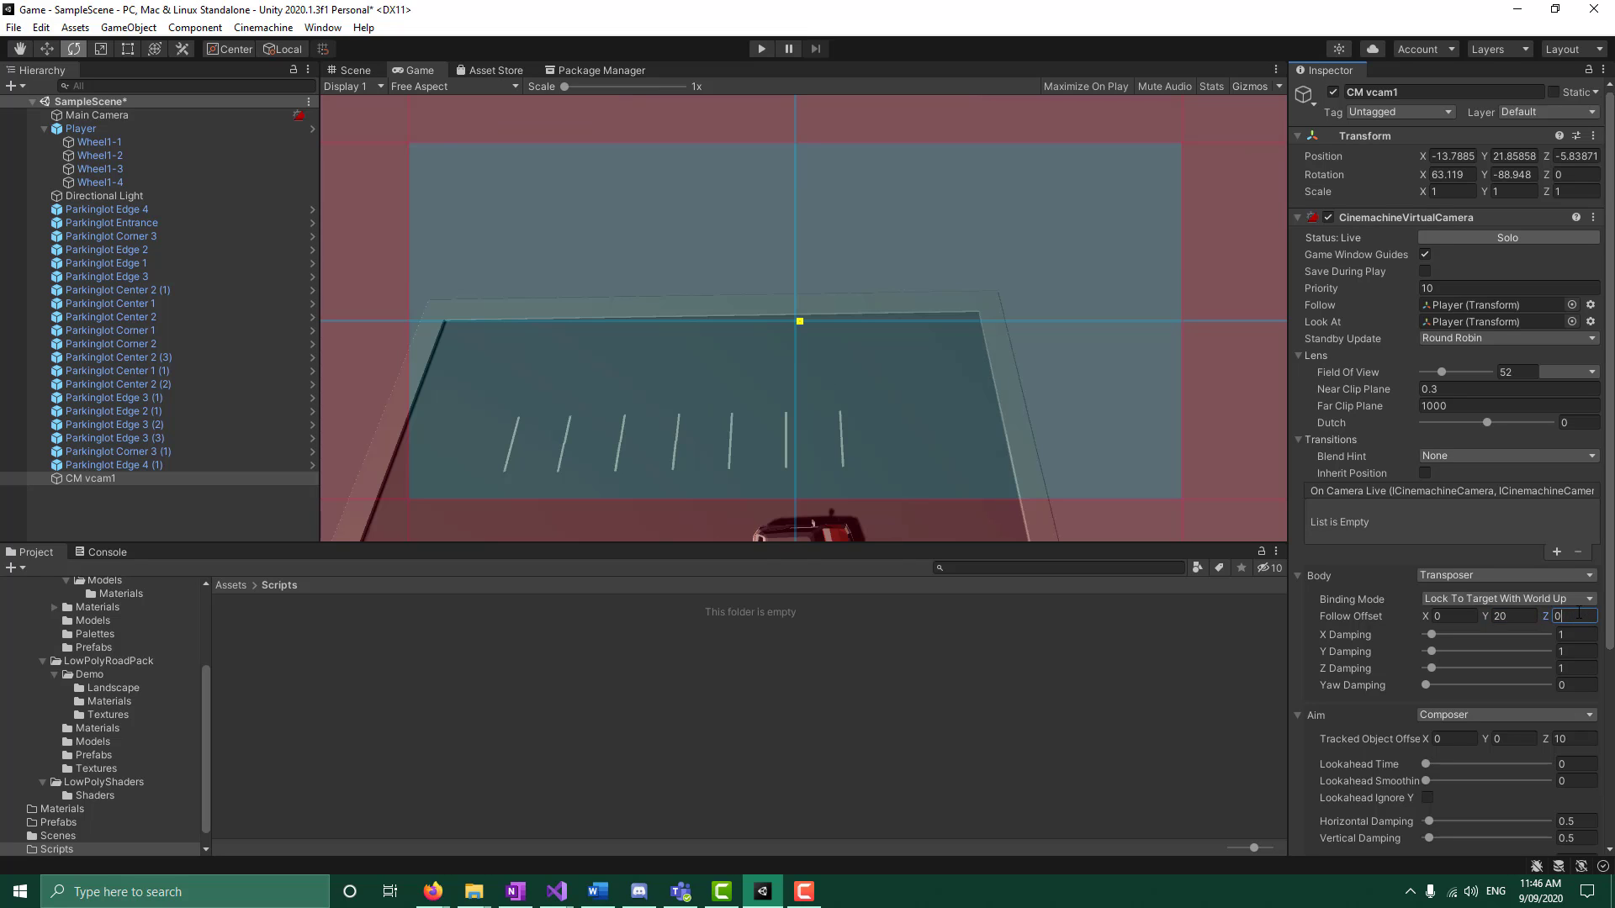
left_click(1572, 739)
type("0")
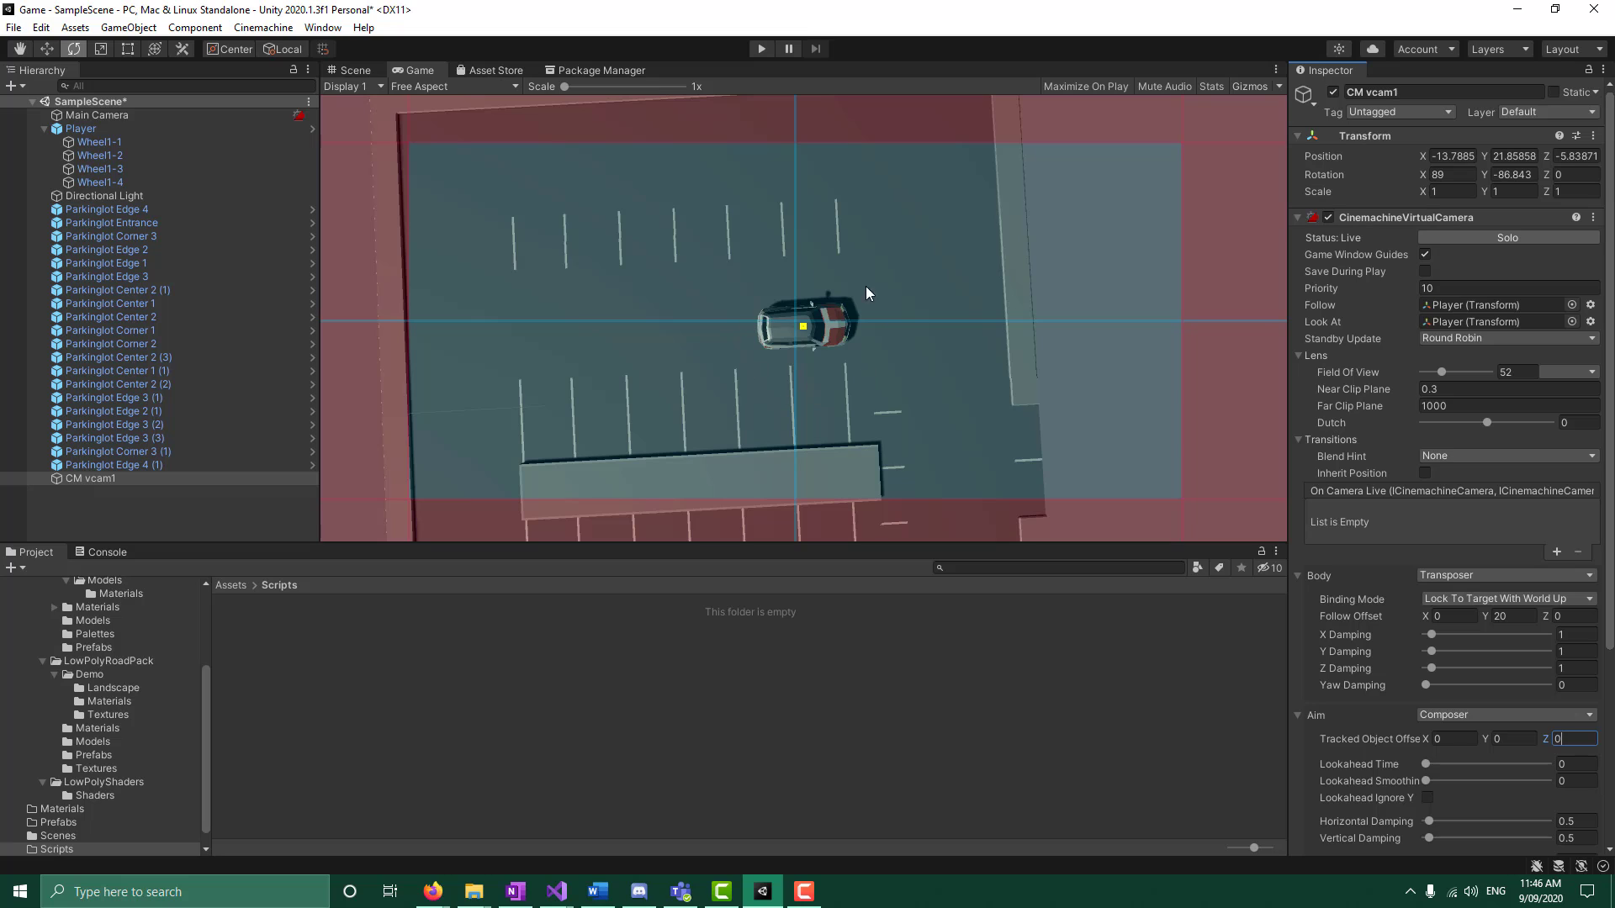
Set the virtual camera's Follow Offset to X -5 and Y 5 to place it behind and above the car
left_click(1501, 616)
type("0")
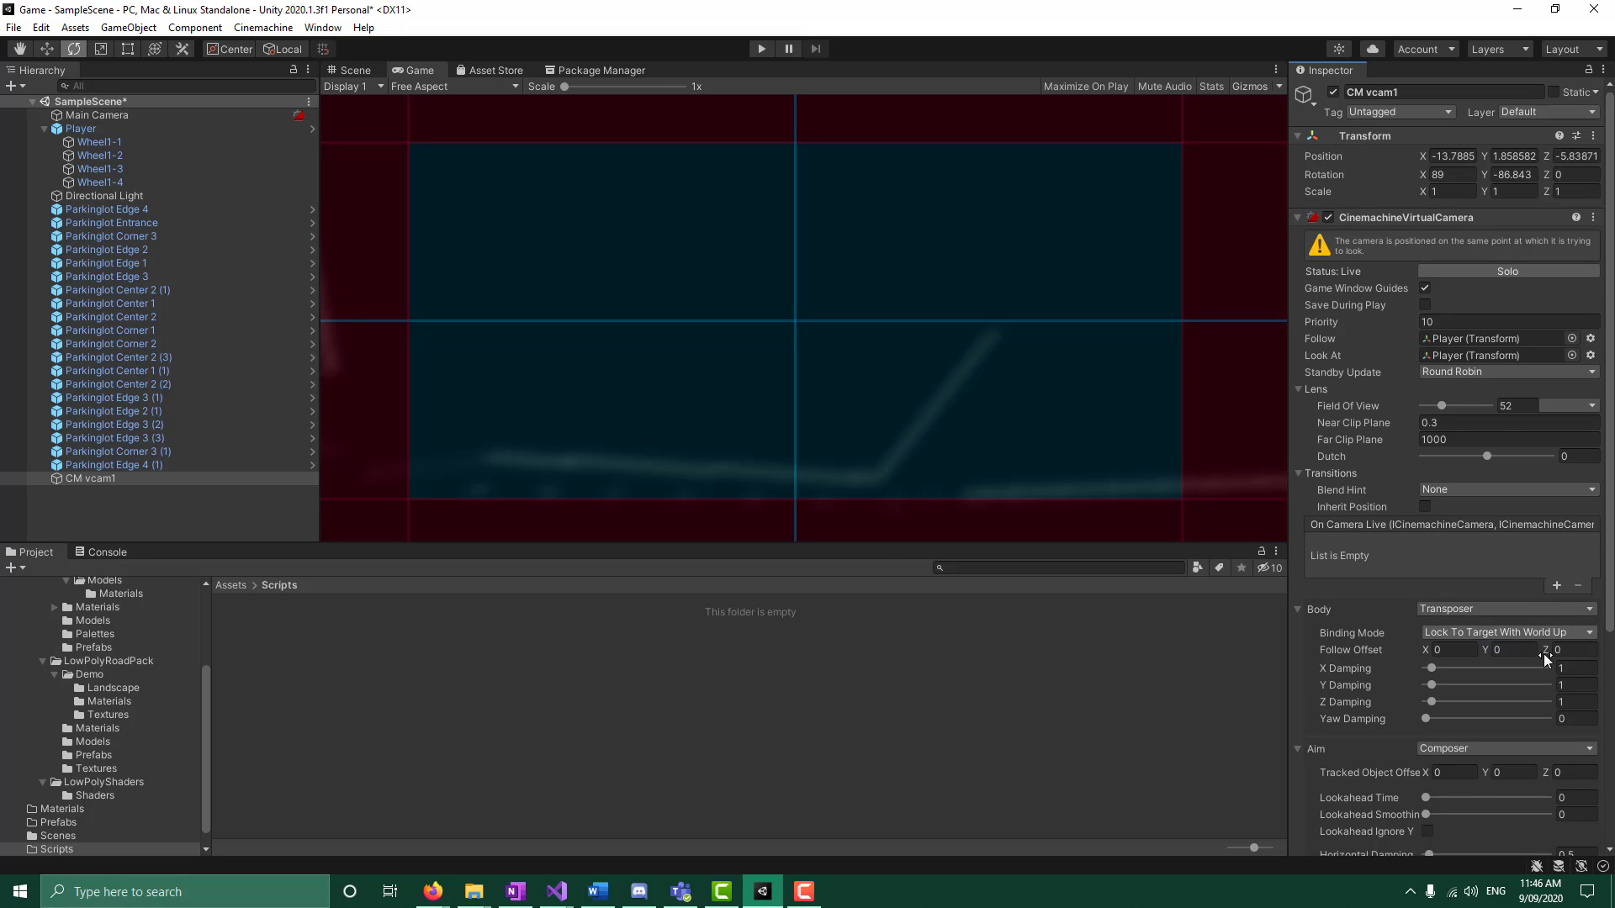
left_click(1505, 650)
type("5")
left_click(1453, 616)
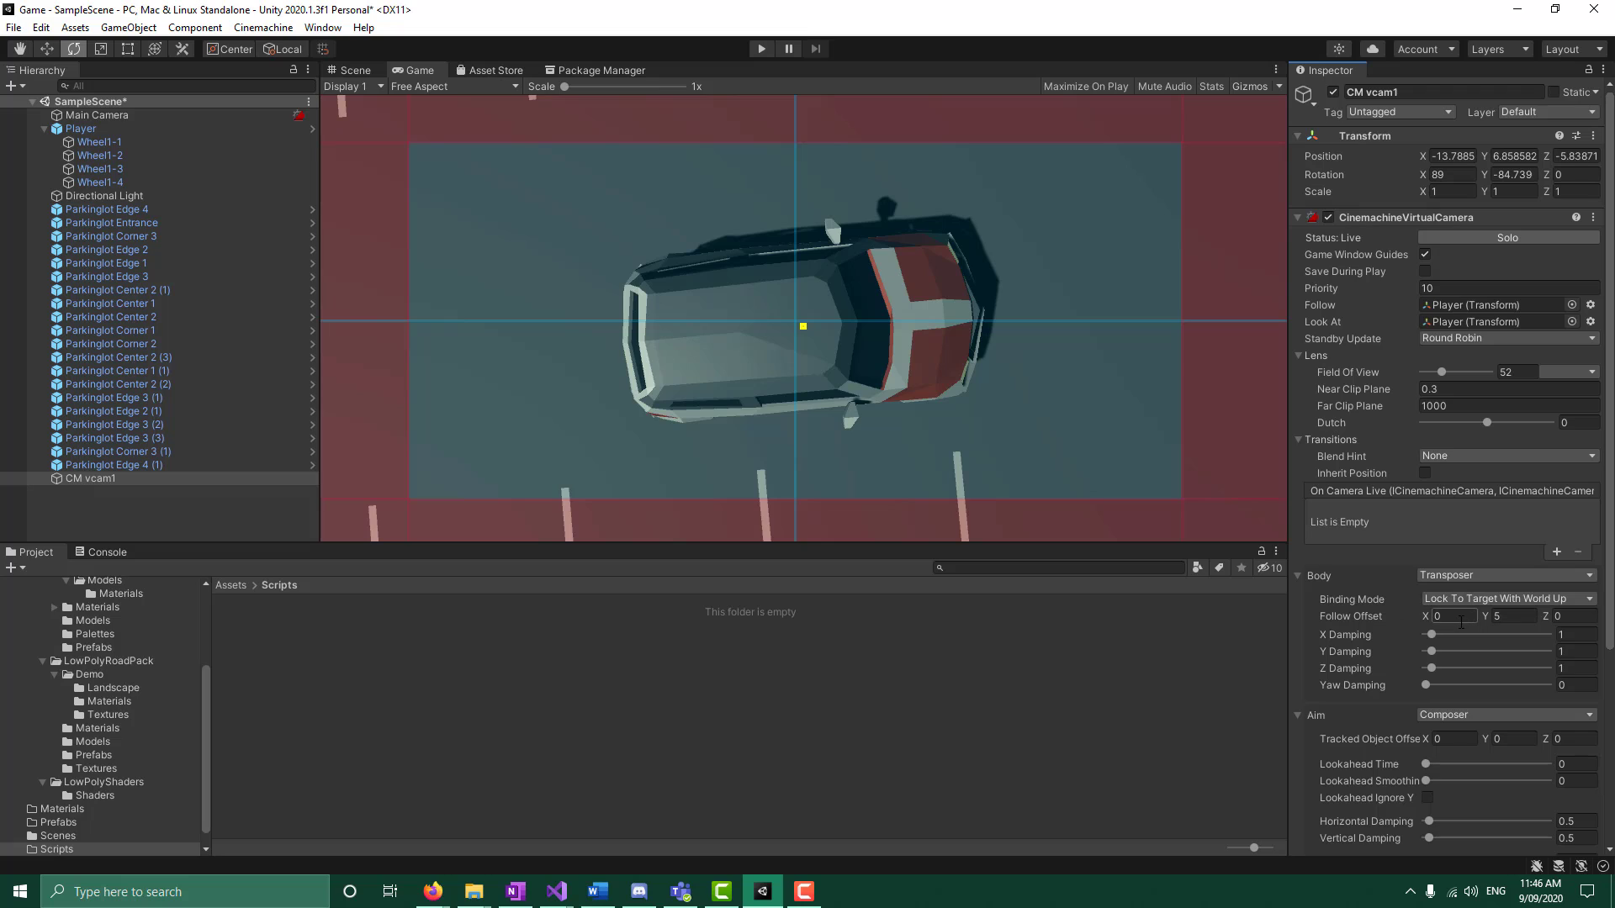
key("BackSpace")
type("-5")
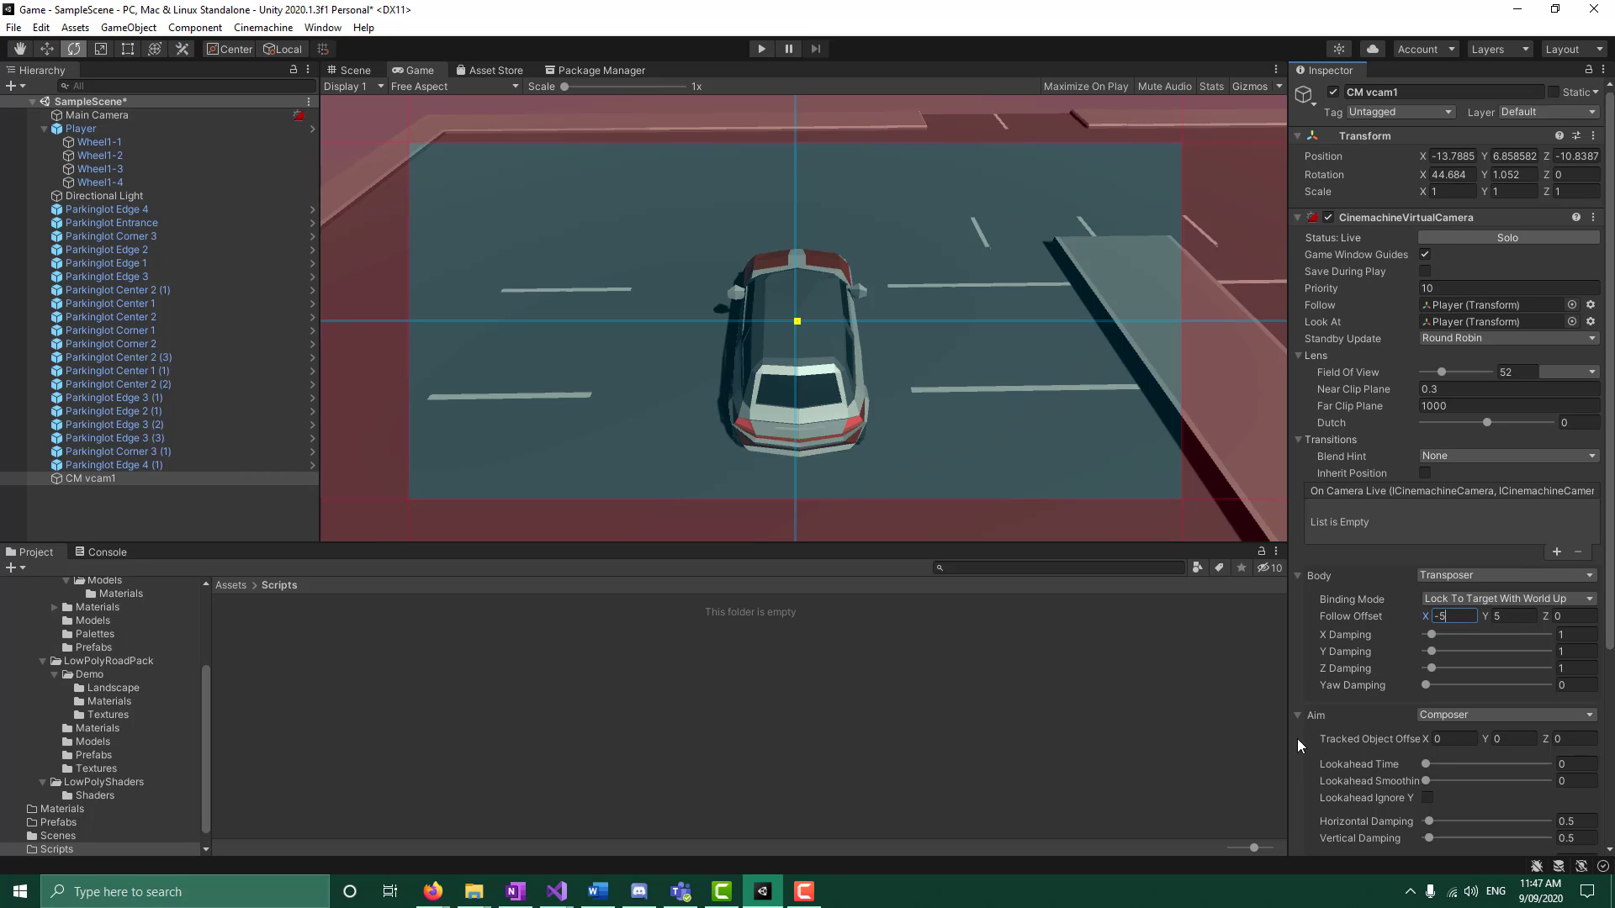
left_click(1572, 740)
type("5")
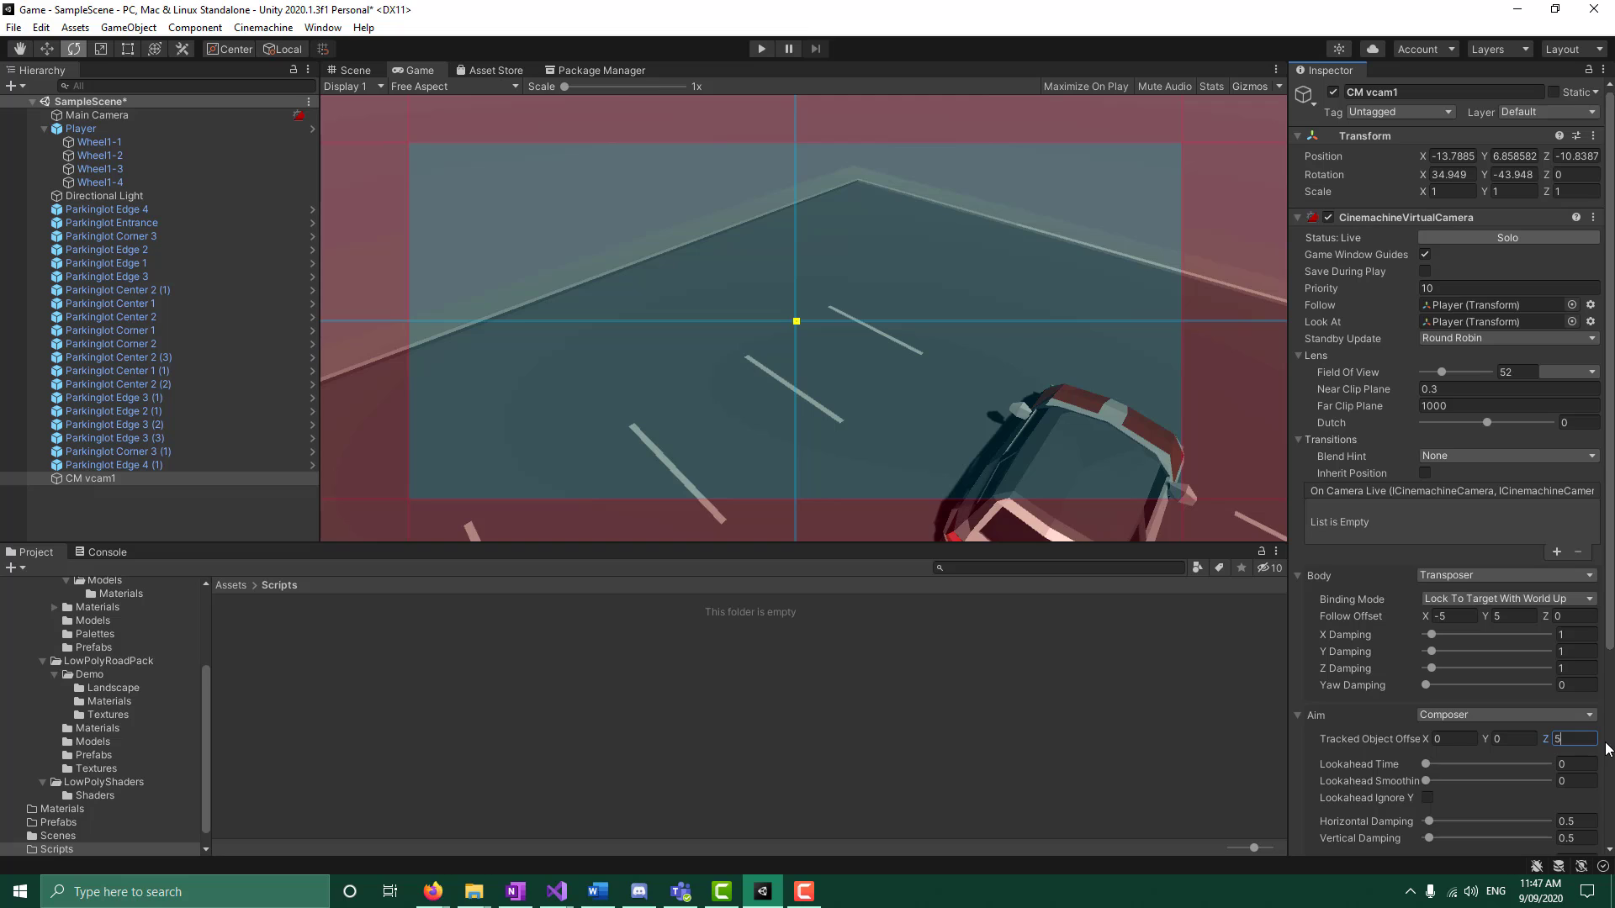
key("Escape")
Set the virtual camera's Tracked Object Offset X to 5 and its Follow Offset X to -7
left_click(1464, 740)
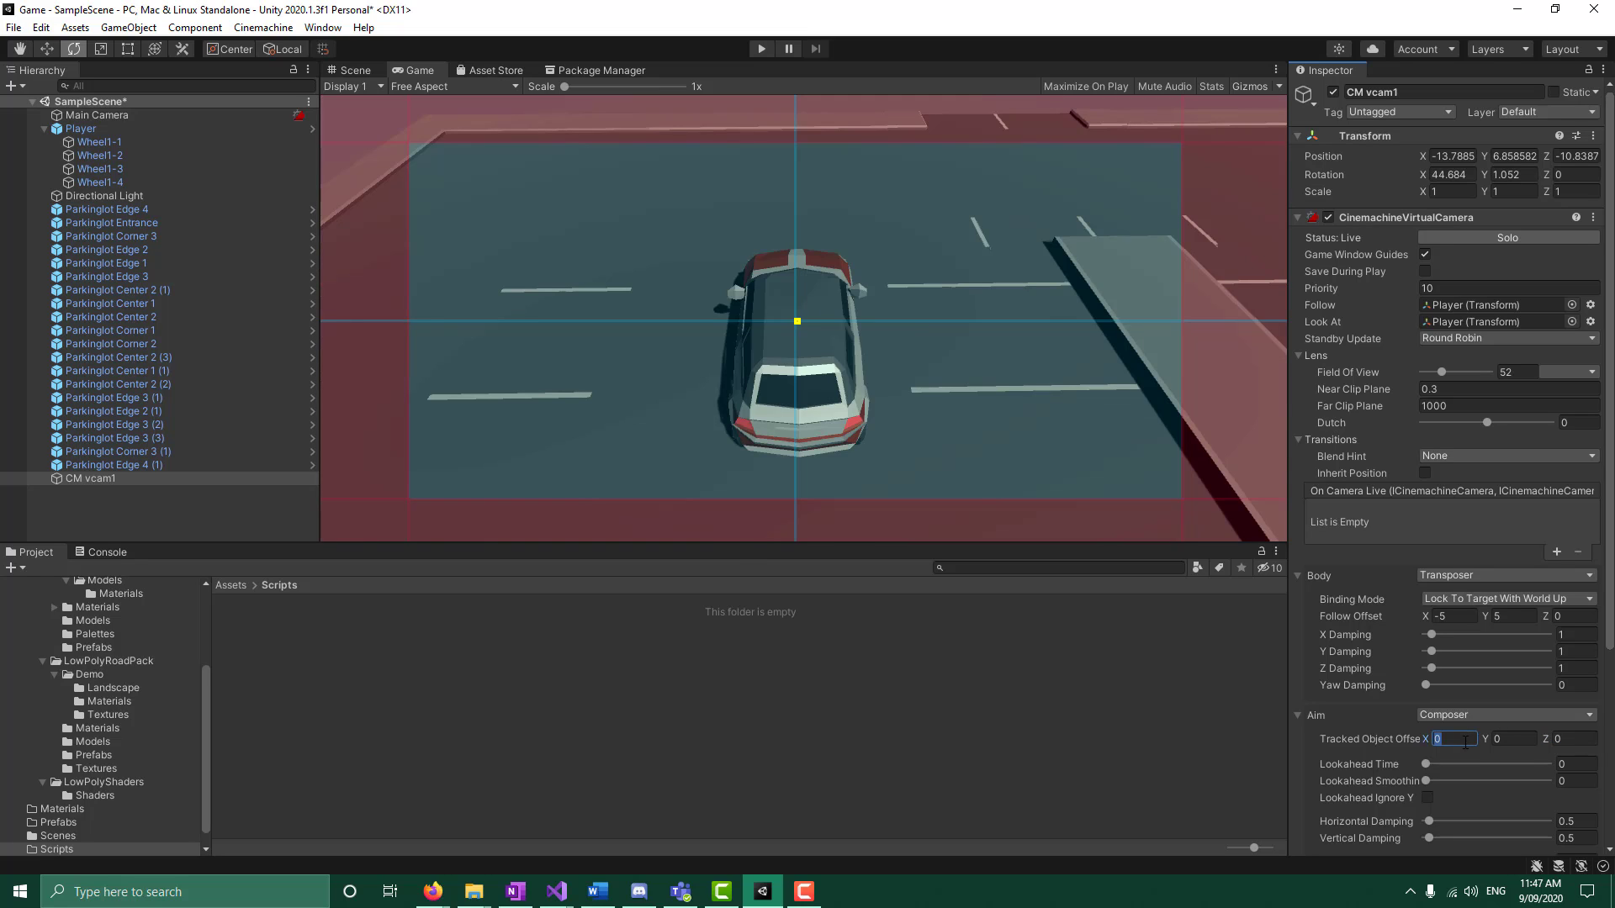
type("5")
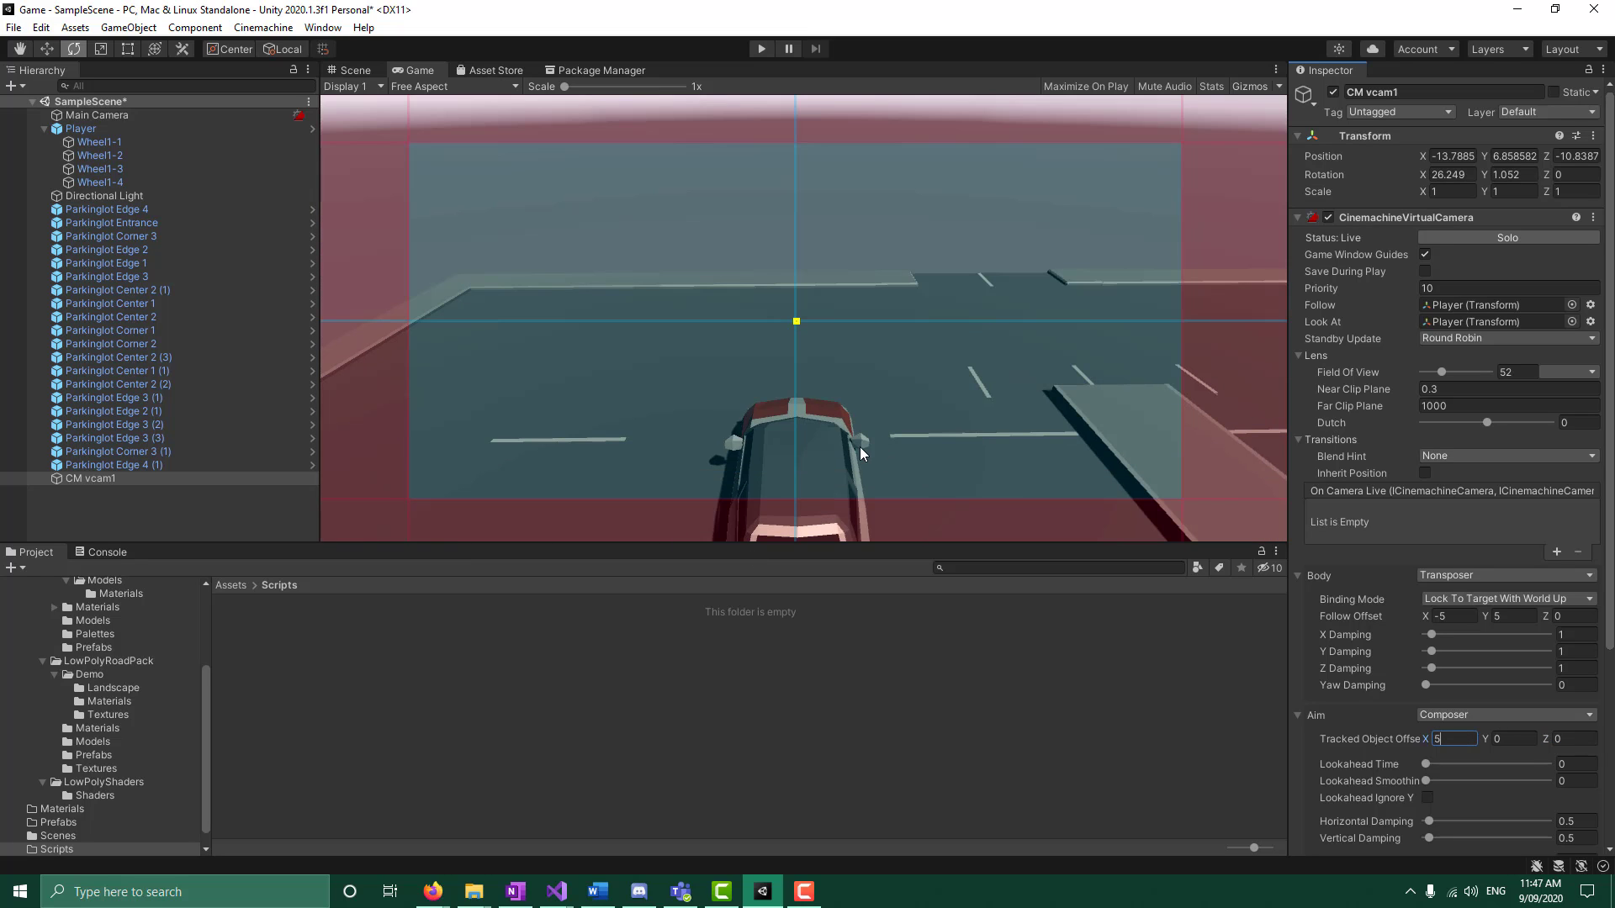
left_click(1450, 618)
key("BackSpace")
type("7")
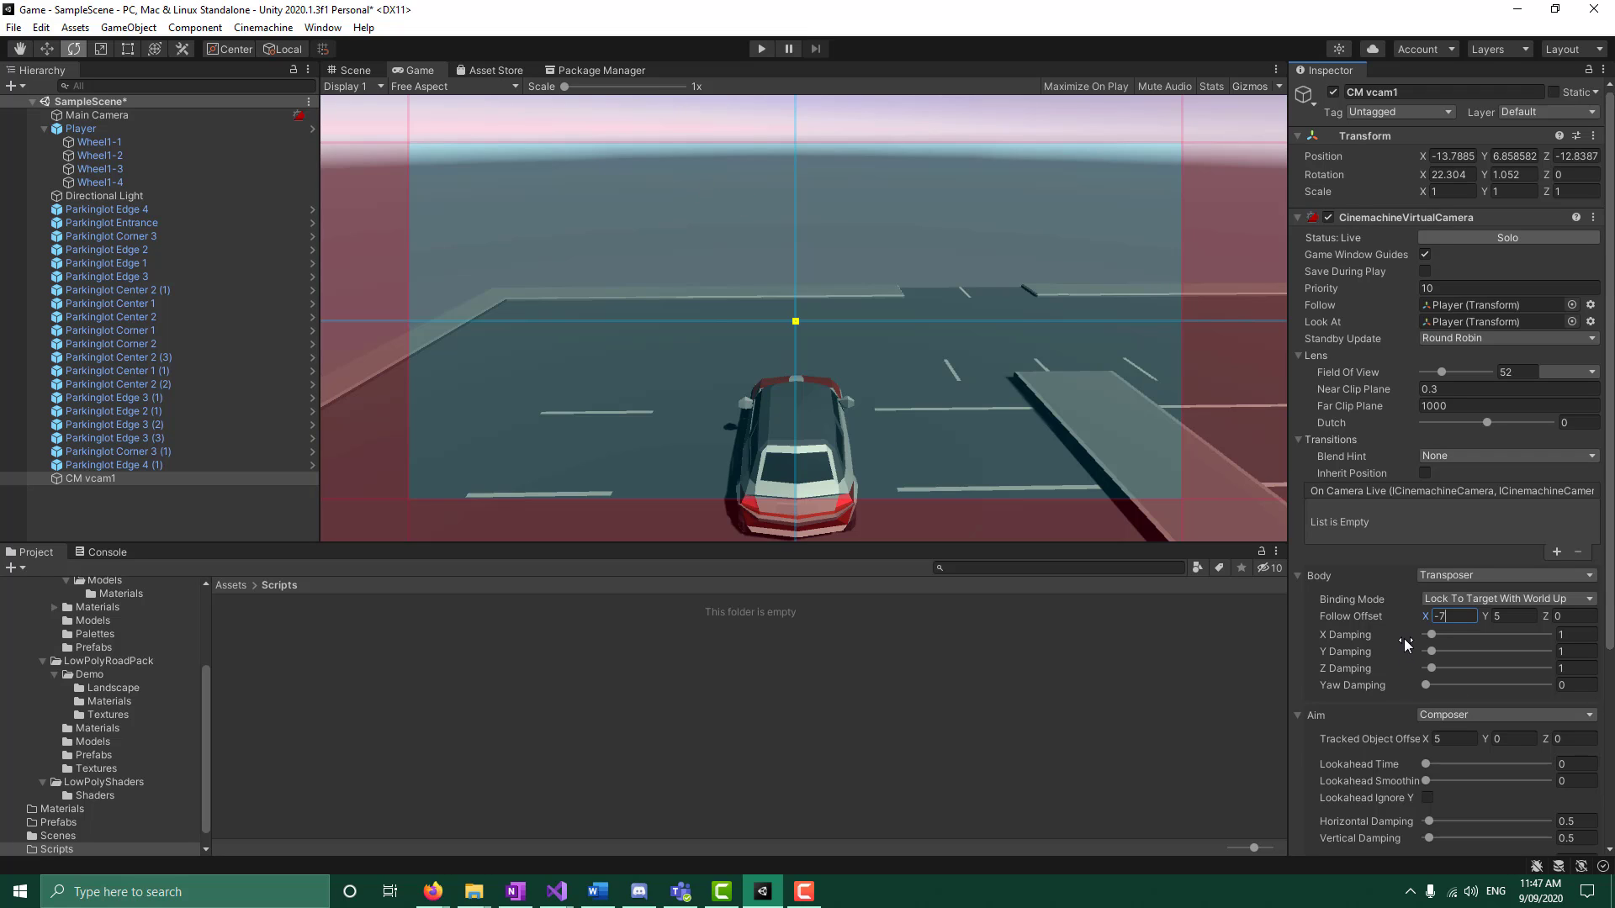
Run the scene in Play mode to test the virtual camera's framing of the car
mouse_move(1404, 640)
left_click(764, 49)
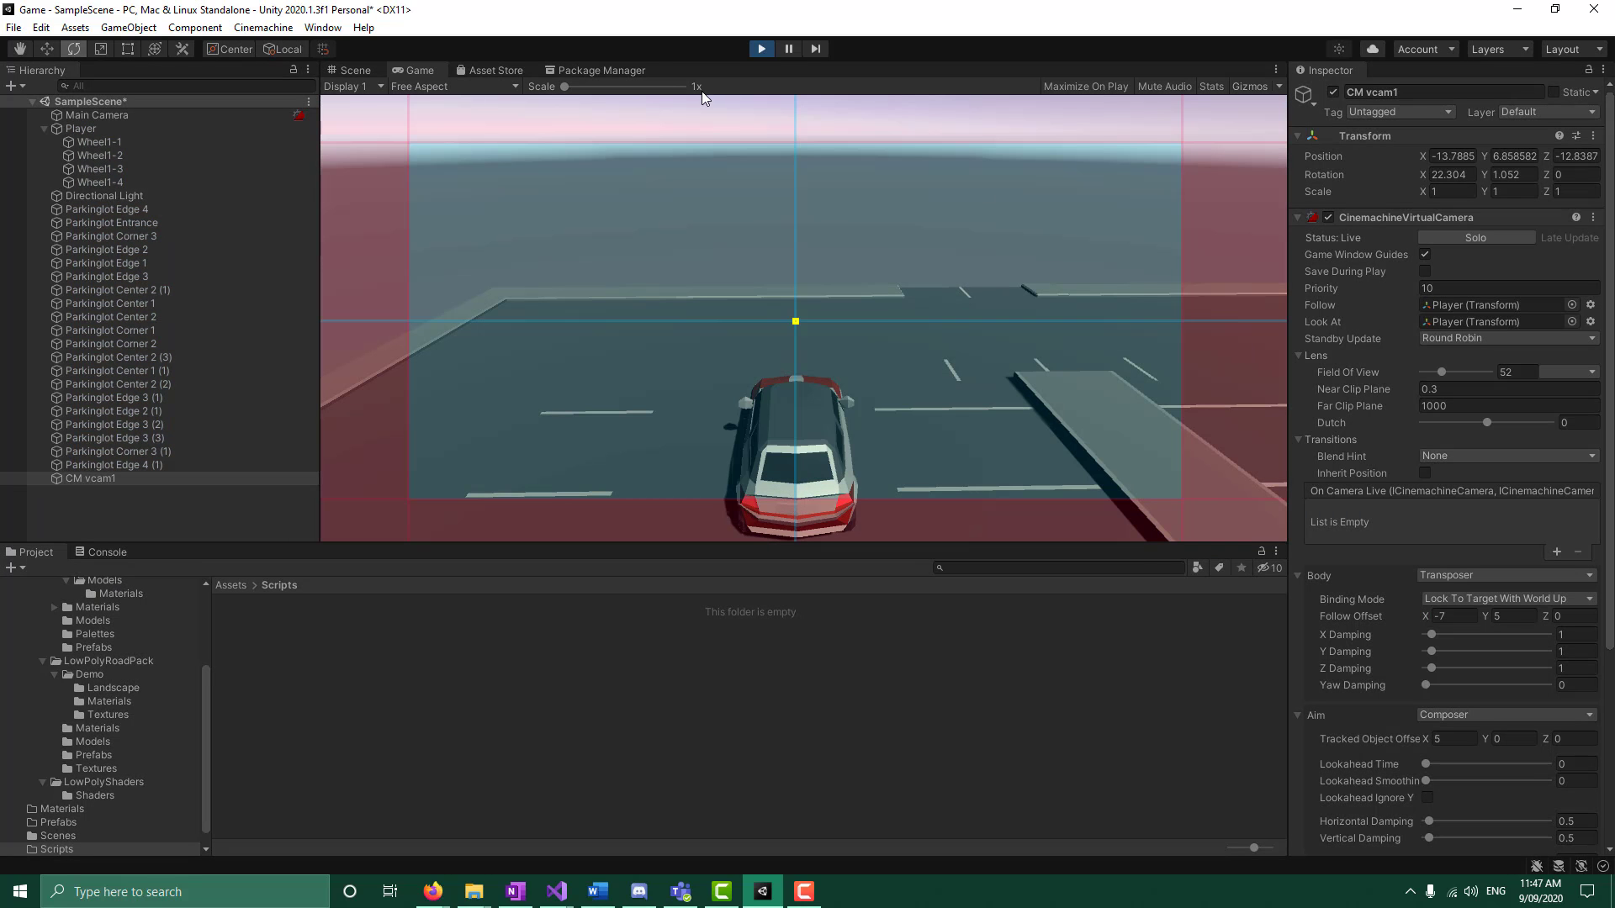
Select the Player car, activate the Move tool and exit Play mode
left_click(106, 128)
key("w")
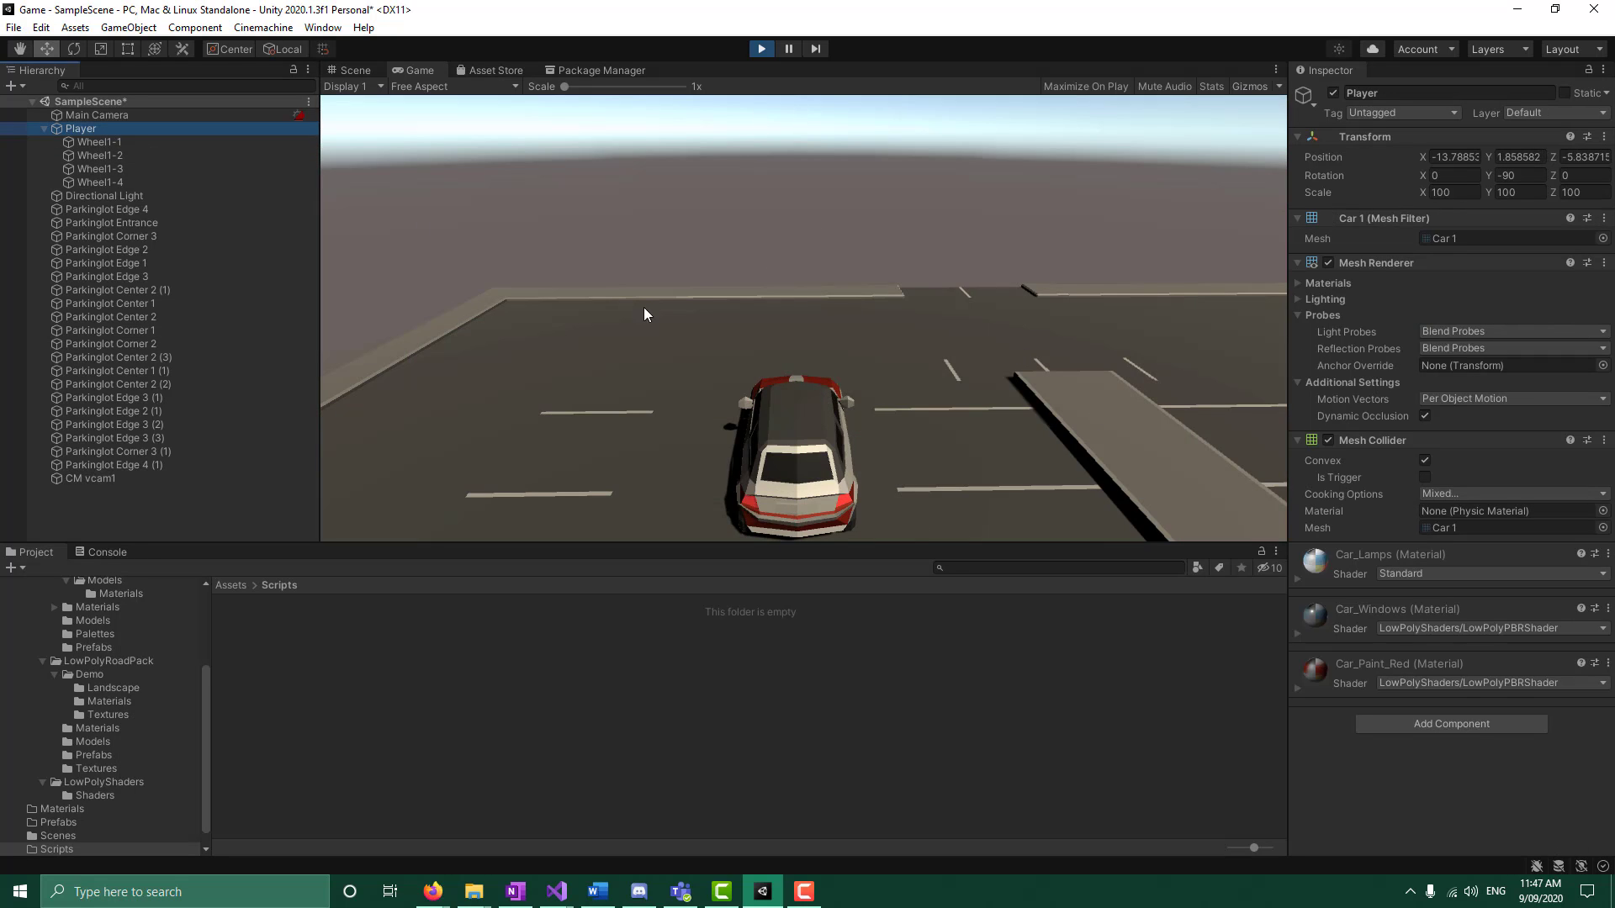
left_click(759, 48)
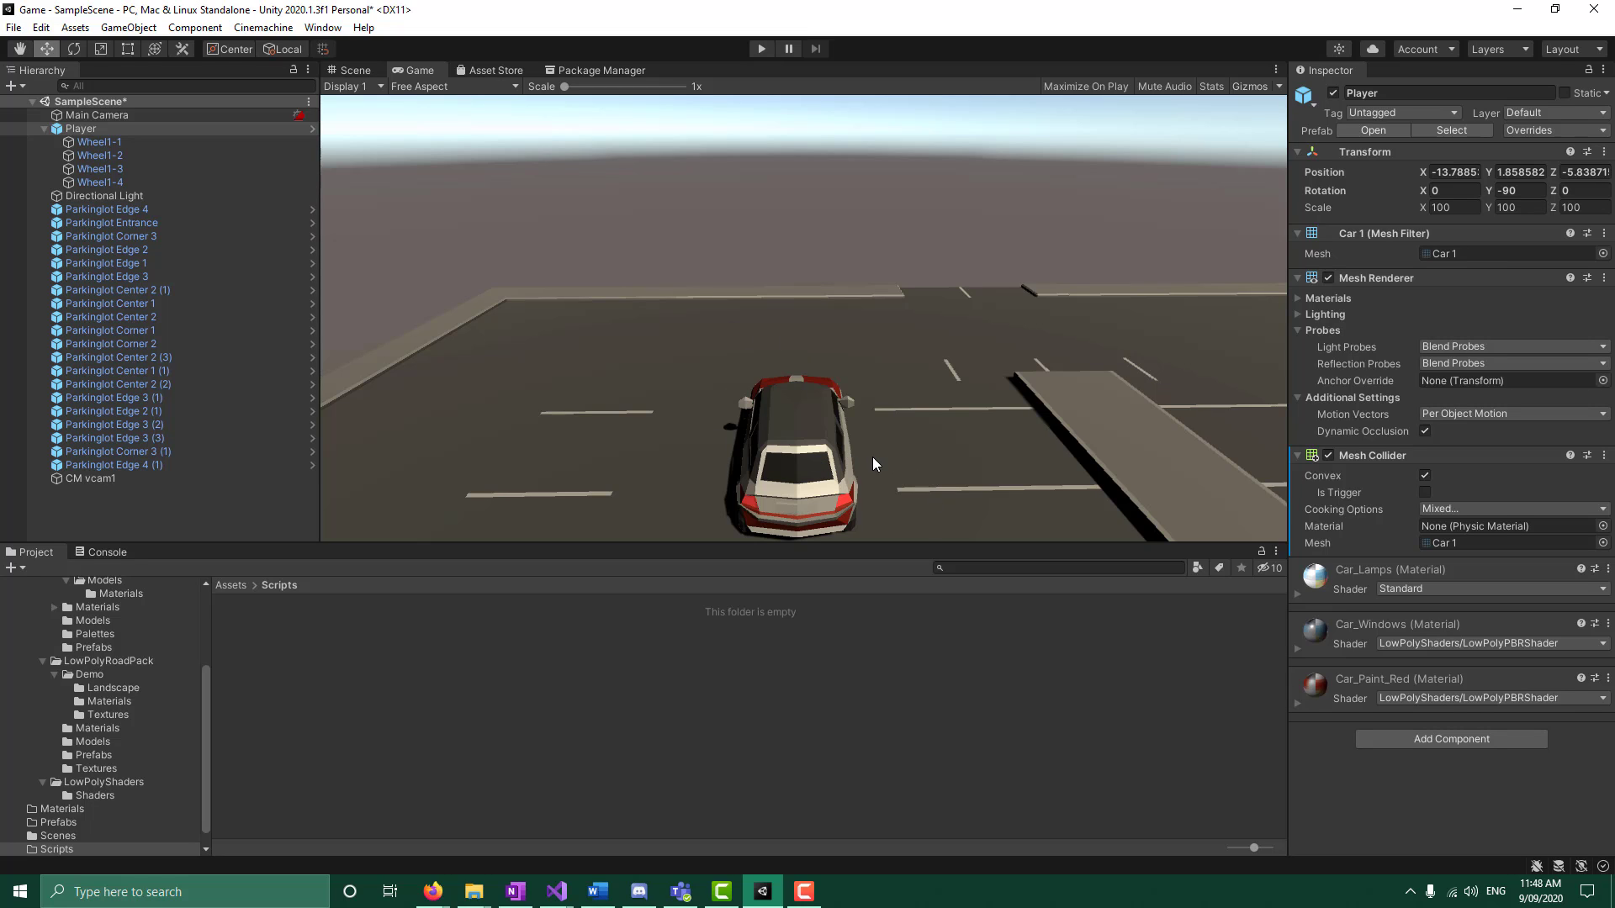
Add a Rigidbody physics component to the Player car
left_click(1450, 740)
left_click(1212, 795)
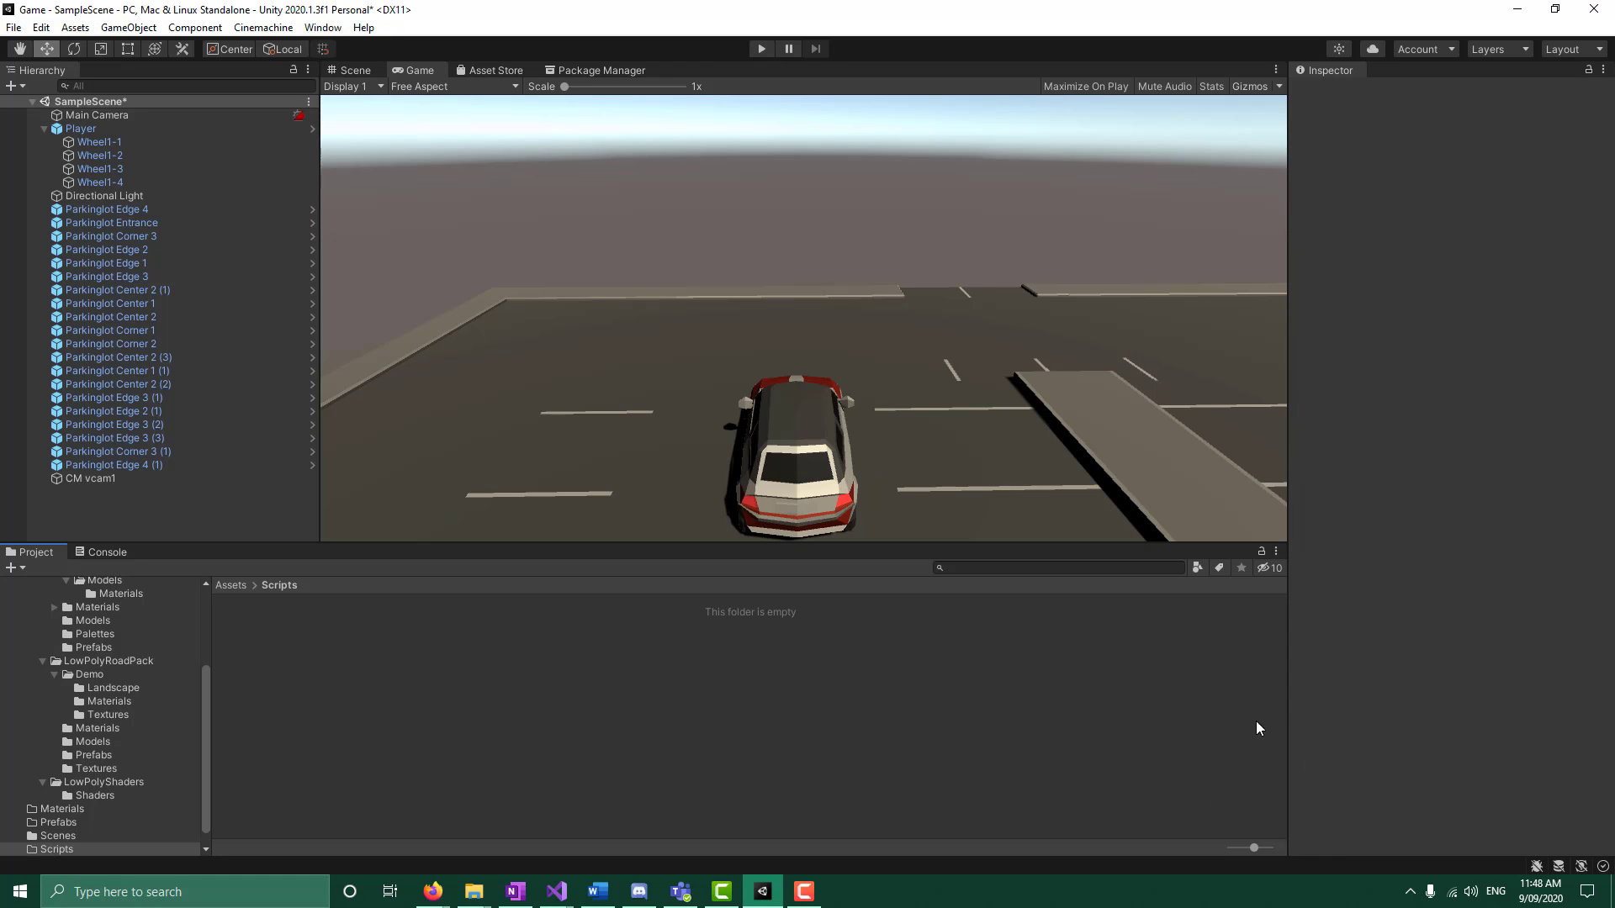
left_click(173, 130)
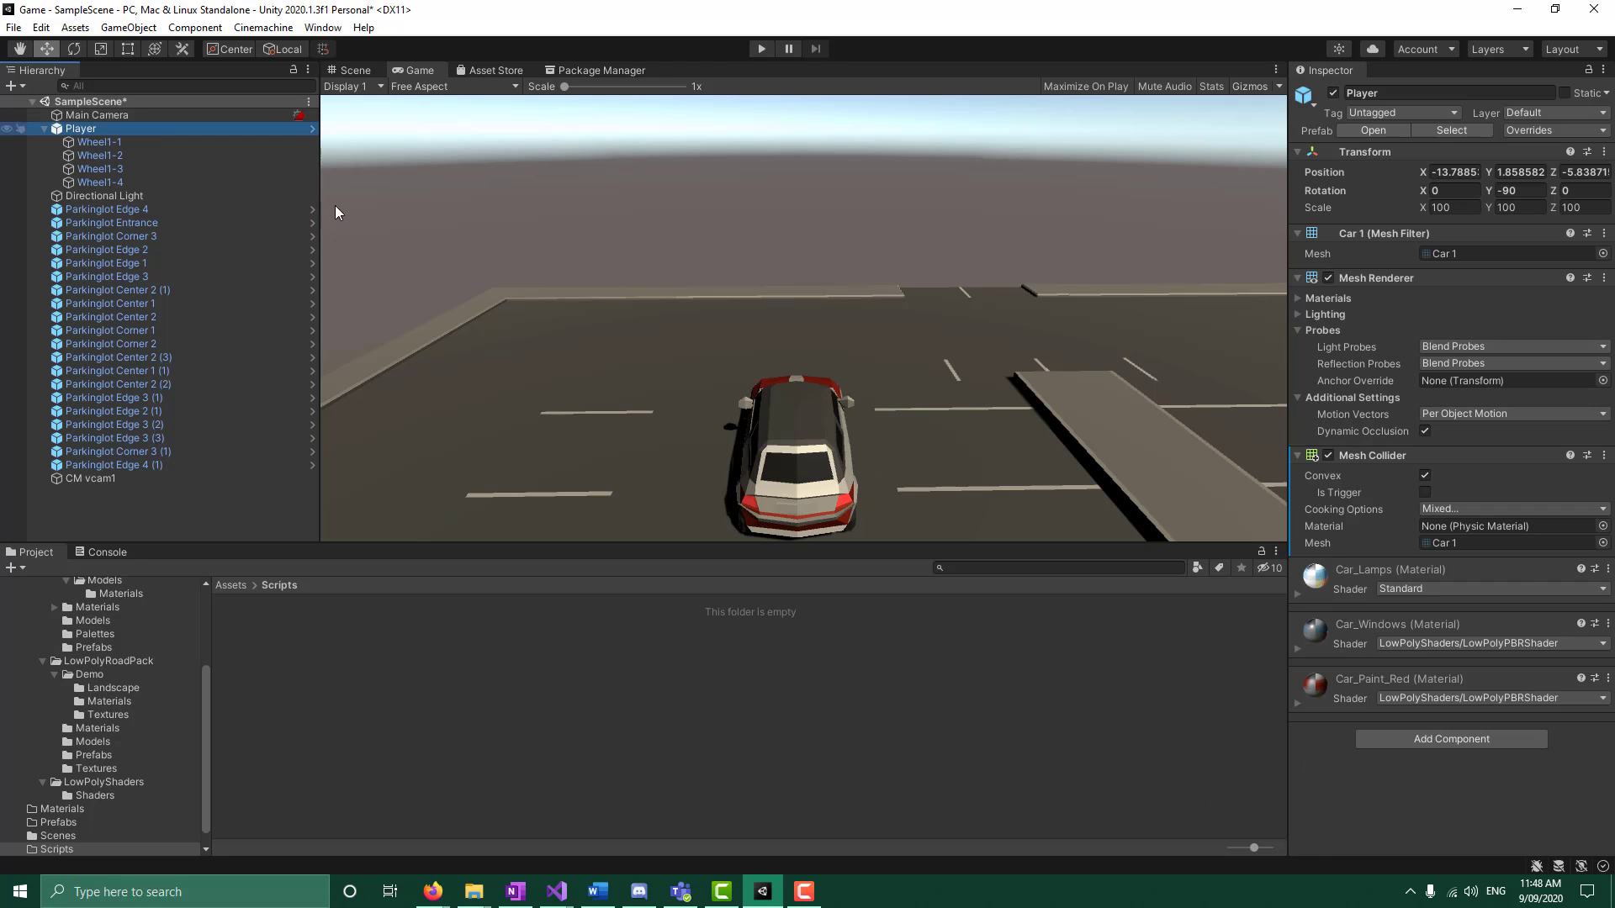
left_click(1481, 738)
key("BackSpace")
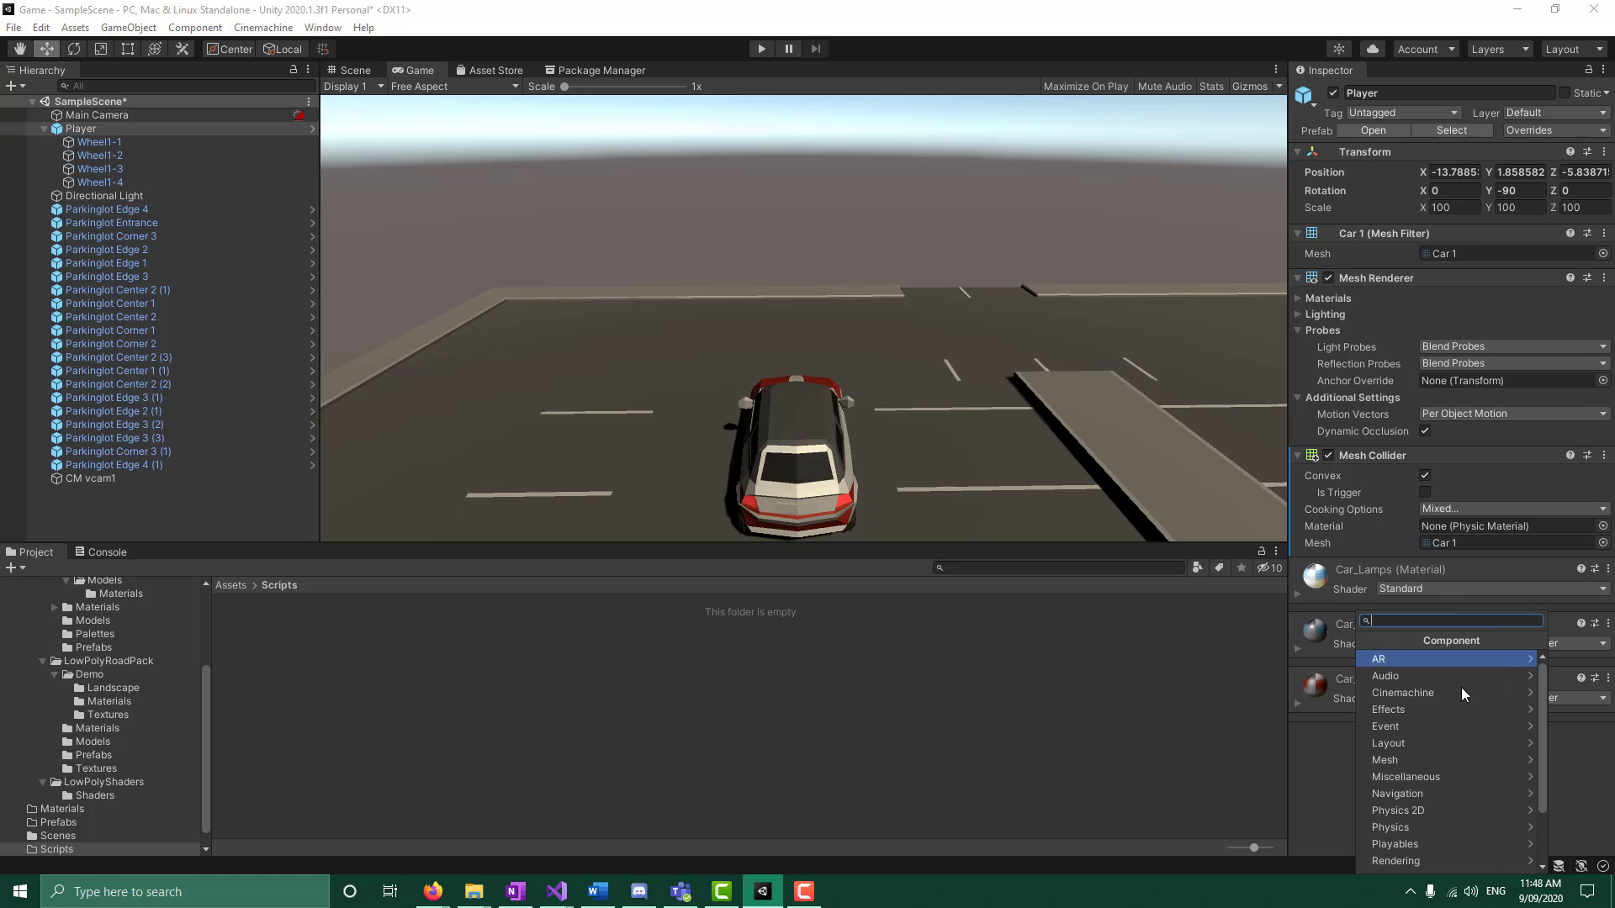
left_click(1428, 826)
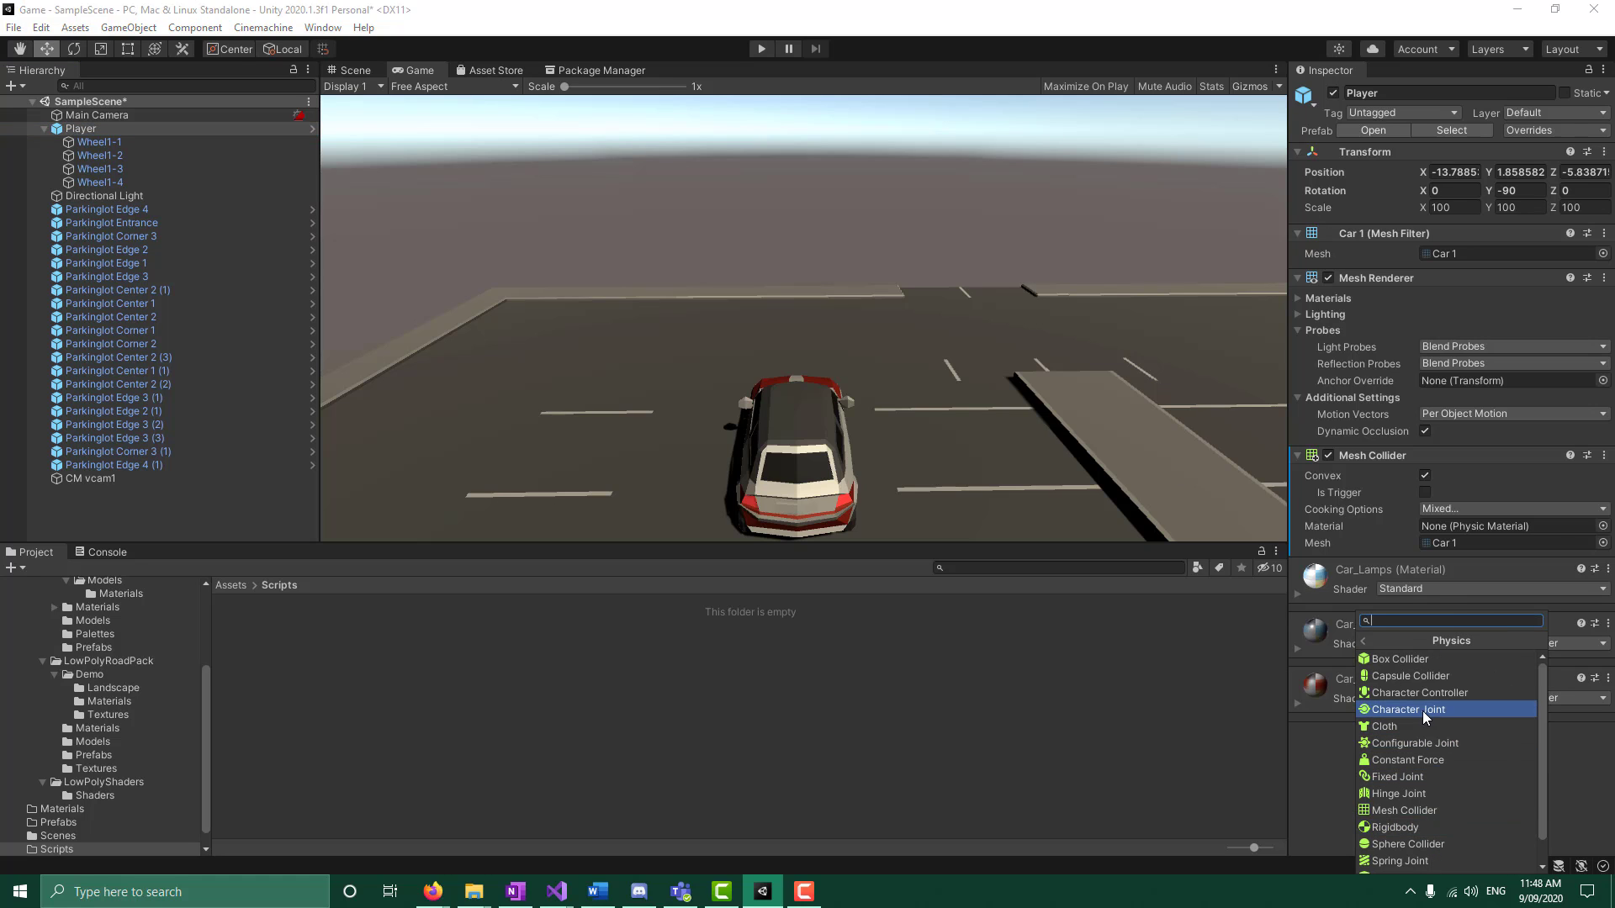
scroll(1421, 710, "down", 1)
left_click(1404, 797)
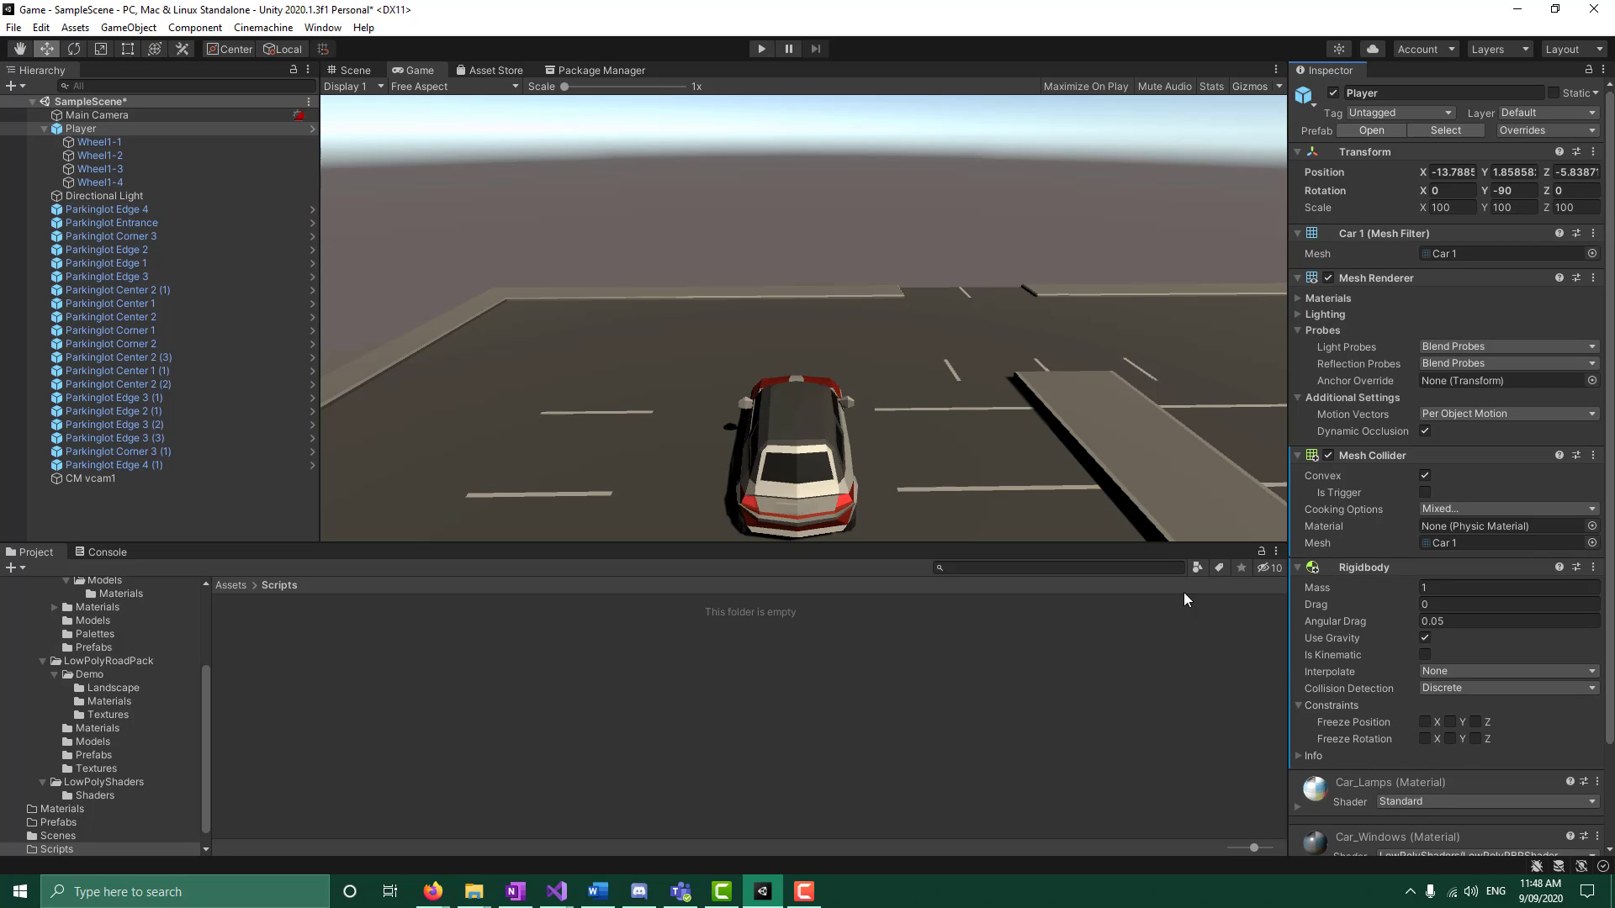
Run the scene in Play mode, examine how the car rests on the parking lot in the Scene view, and stop it
left_click(762, 48)
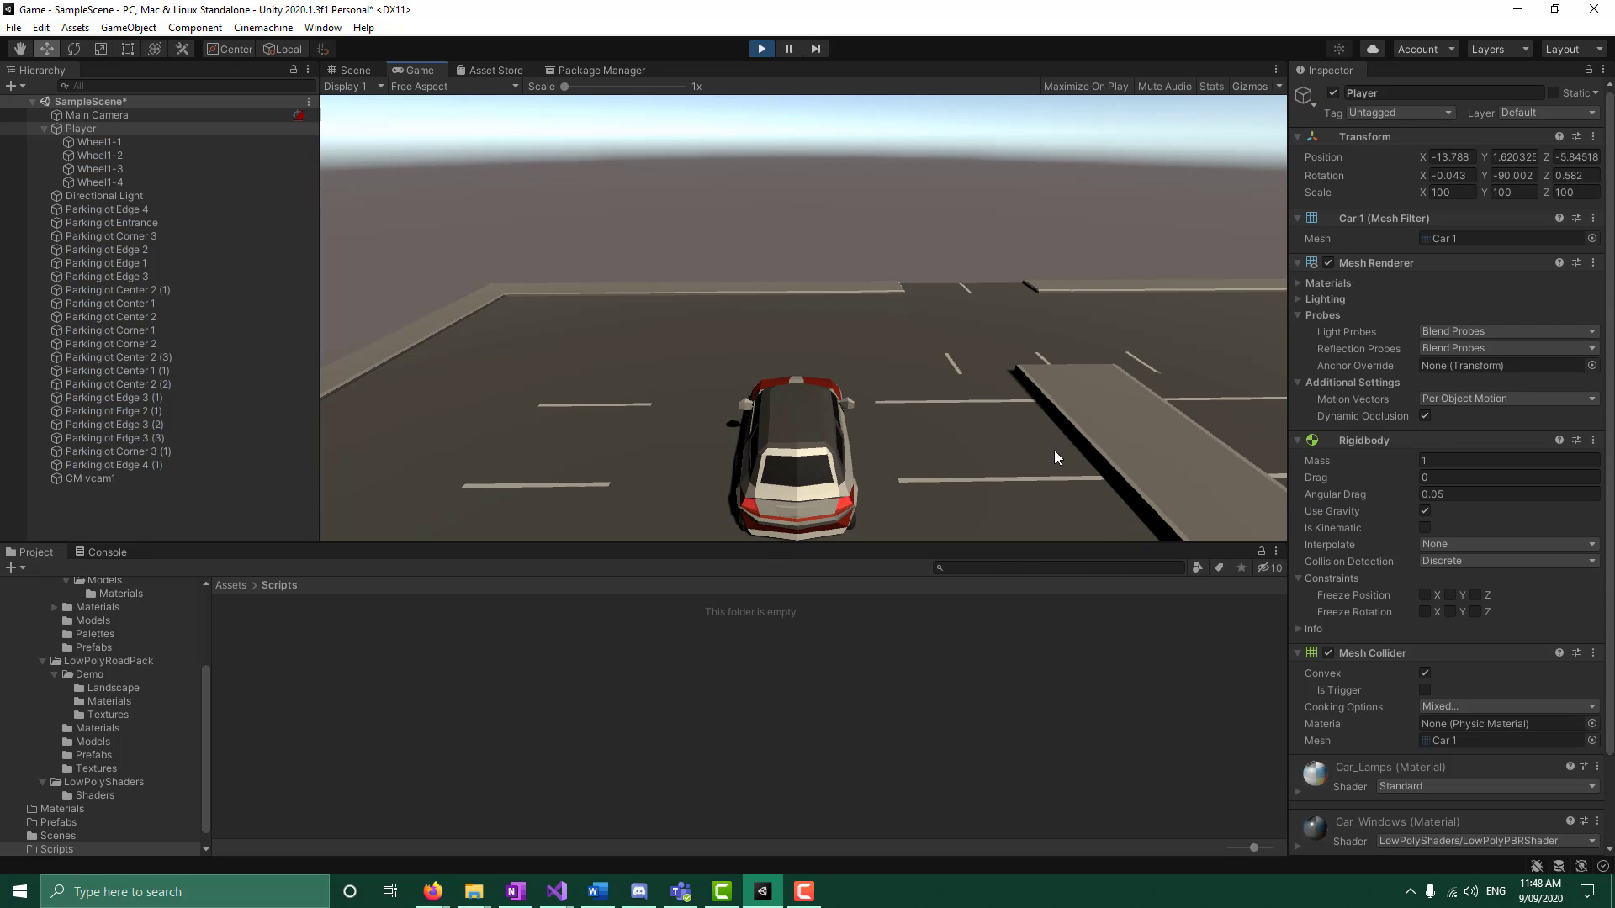
left_click(351, 73)
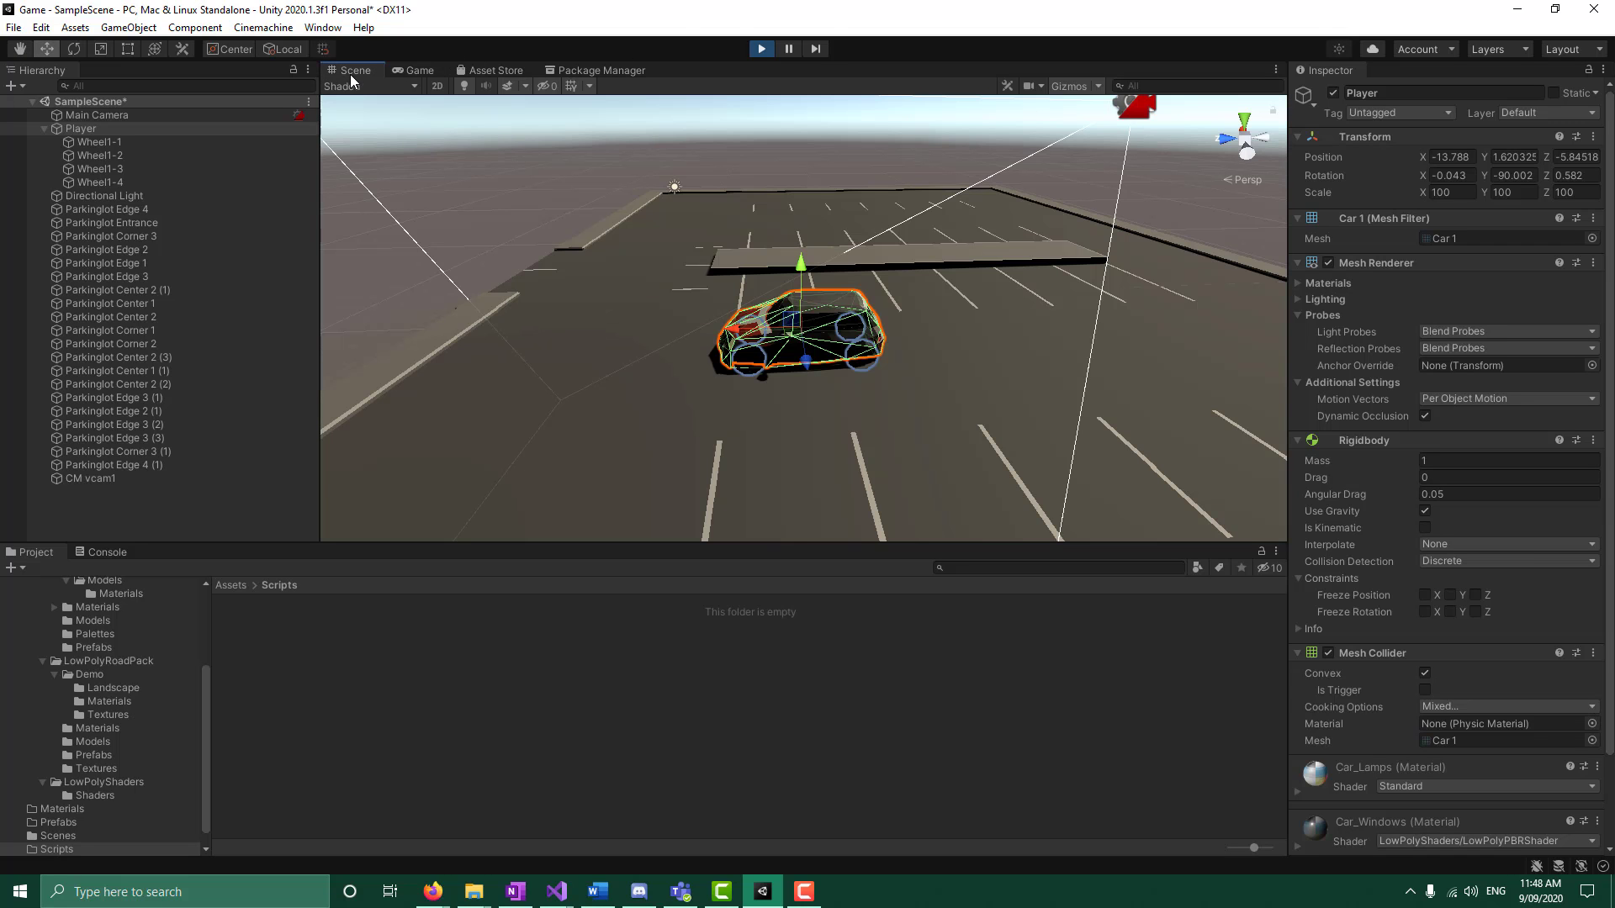
left_click(1021, 437)
left_click(1199, 387)
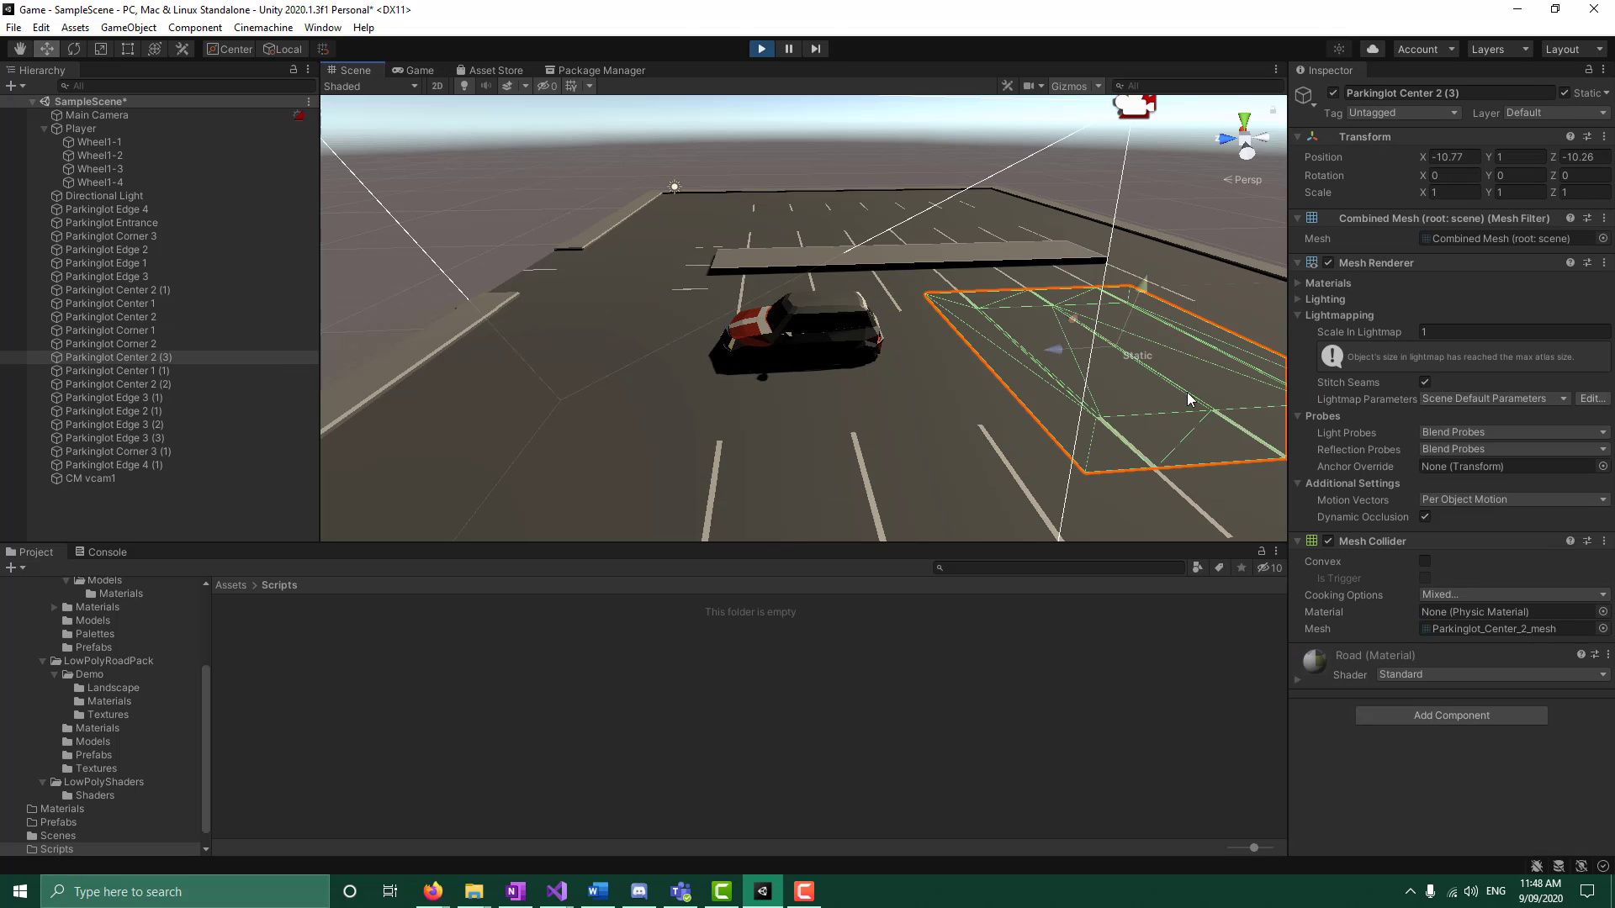
left_click_drag(692, 463, 589, 403, "alt")
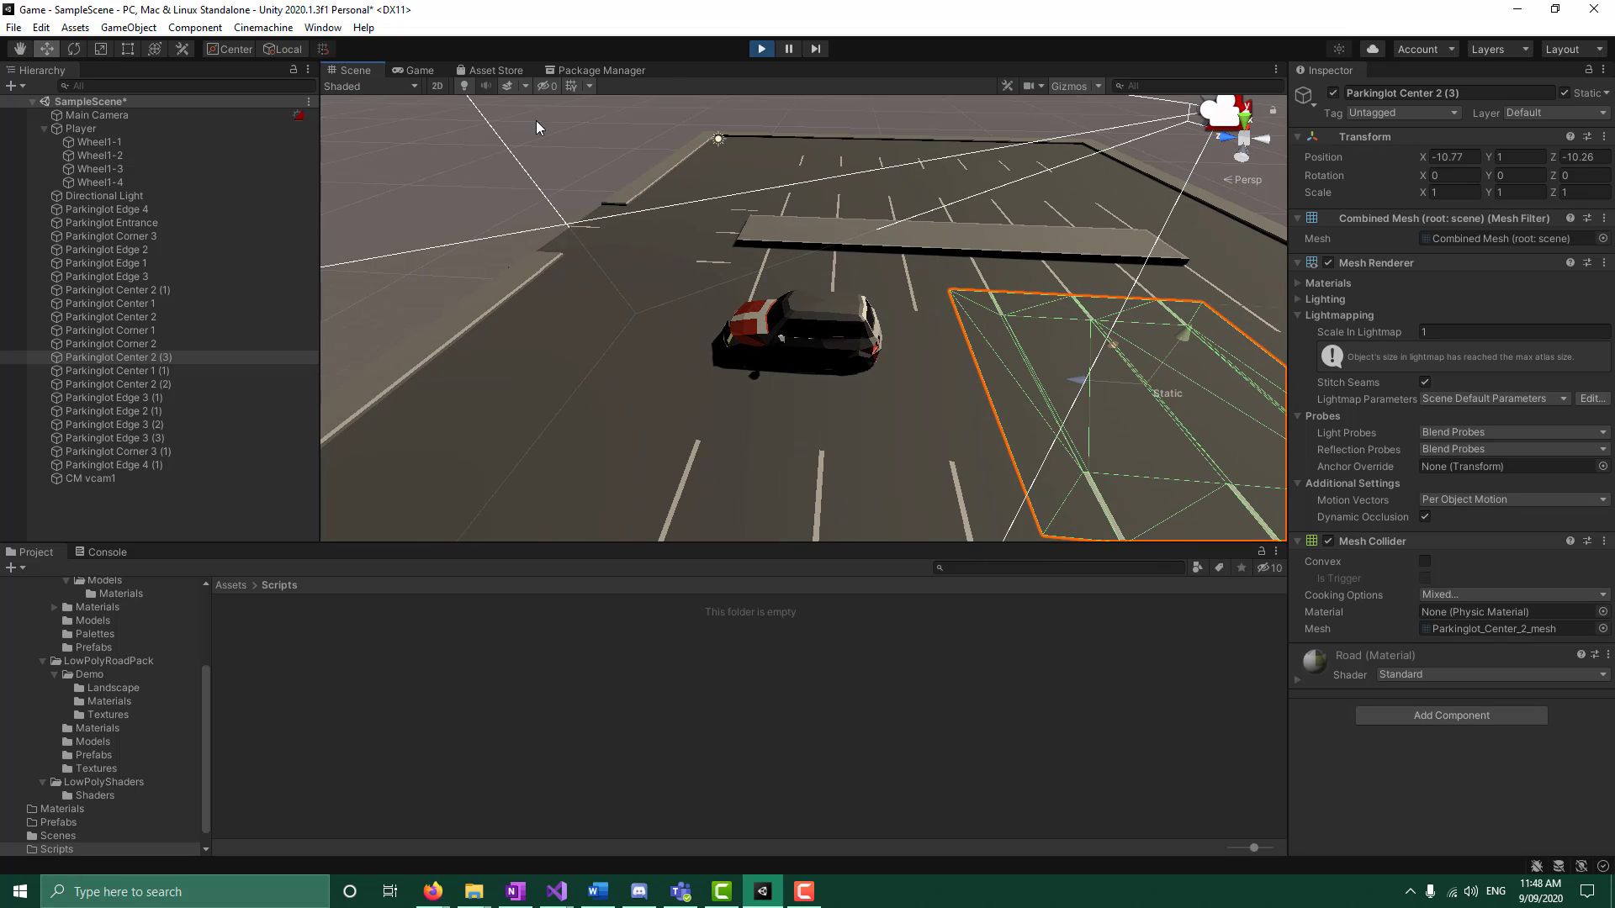
left_click(418, 71)
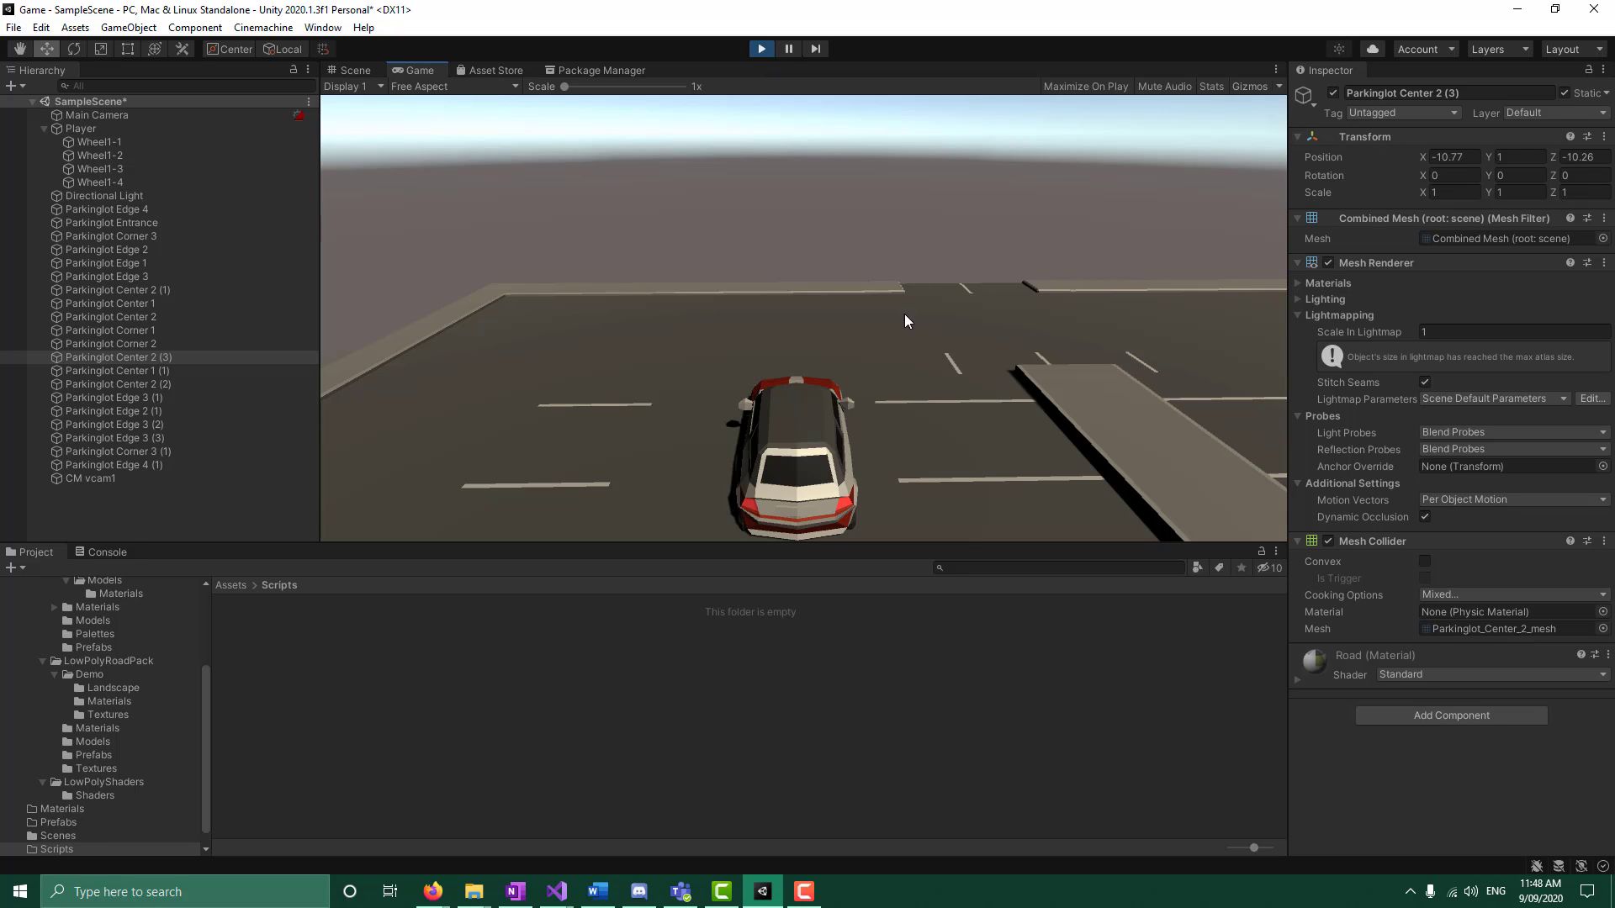
left_click(761, 49)
Turn off Use Gravity on the Player car's Rigidbody
left_click(107, 143)
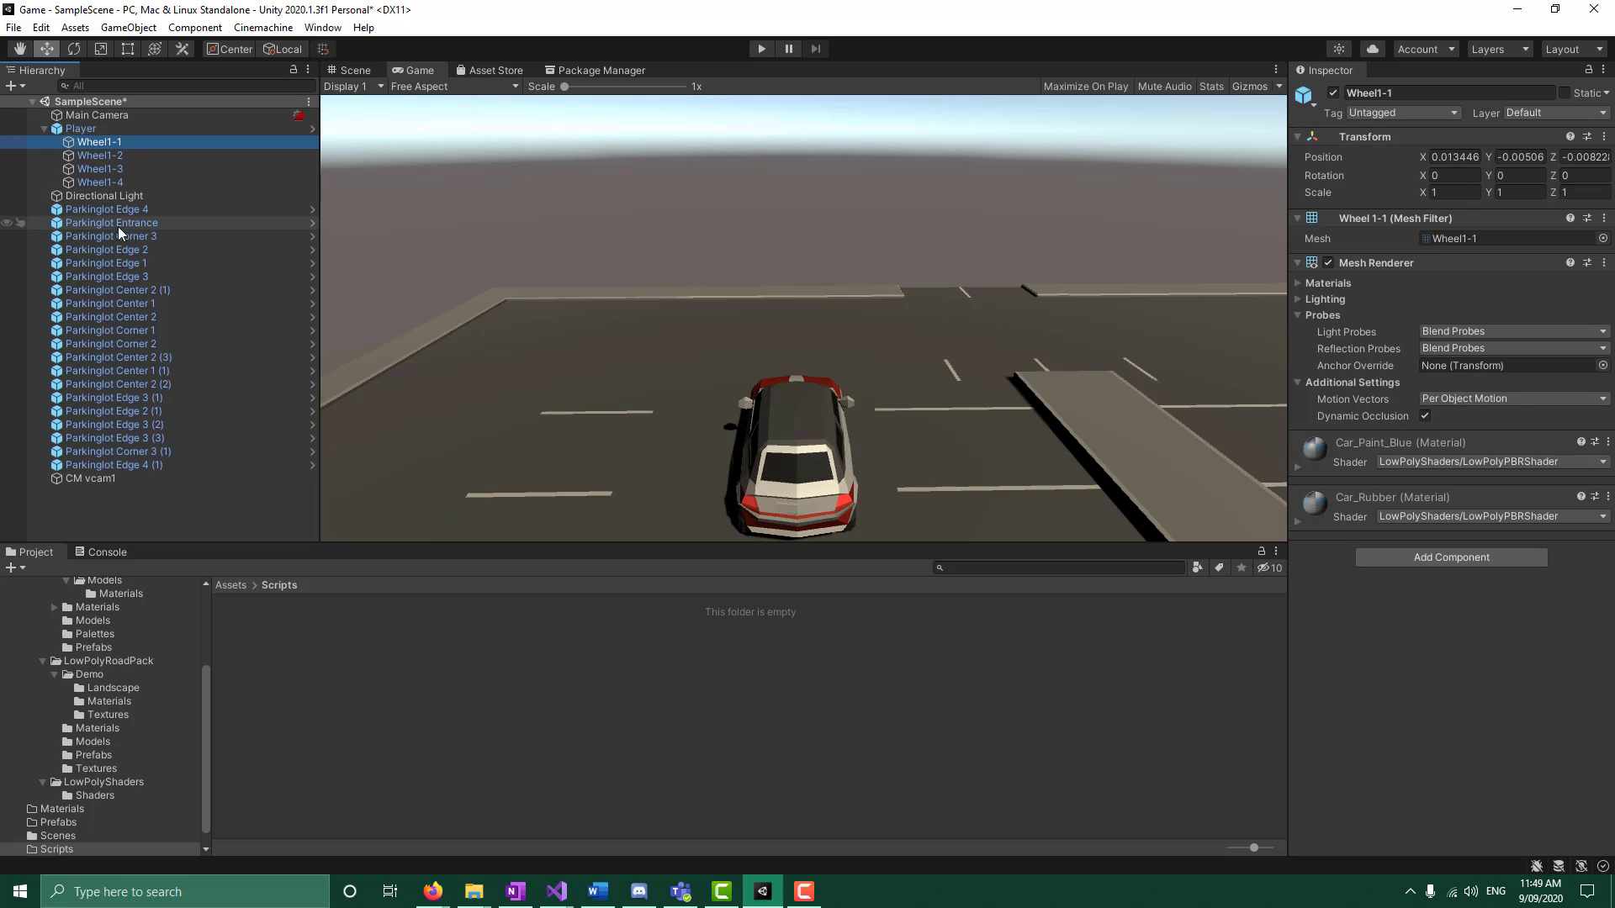
left_click(91, 132)
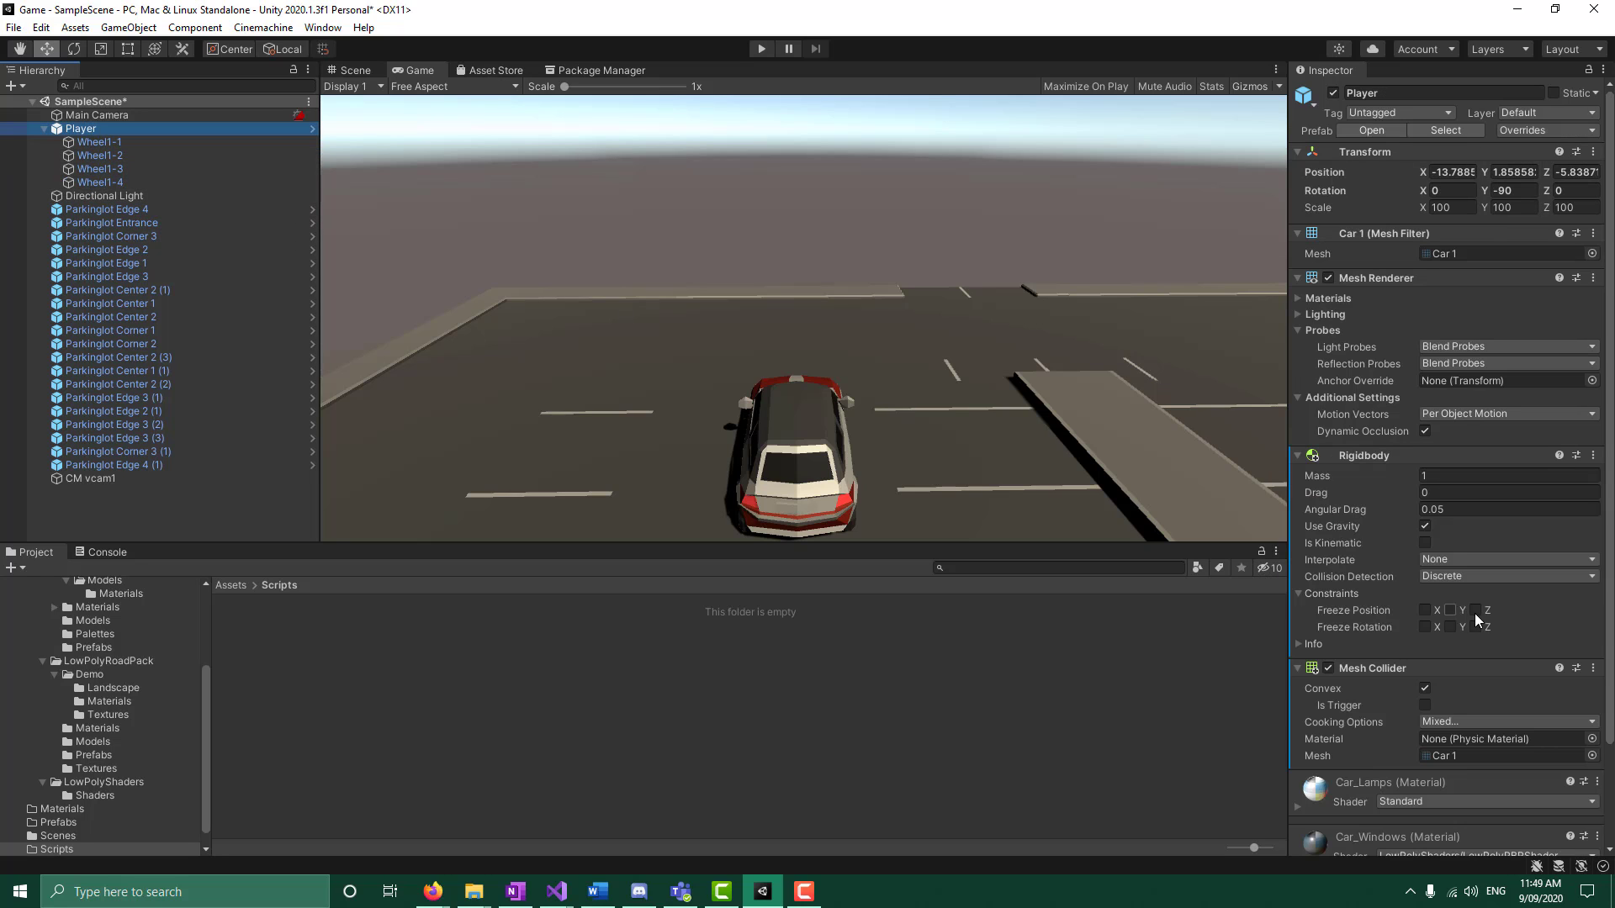
left_click(1425, 526)
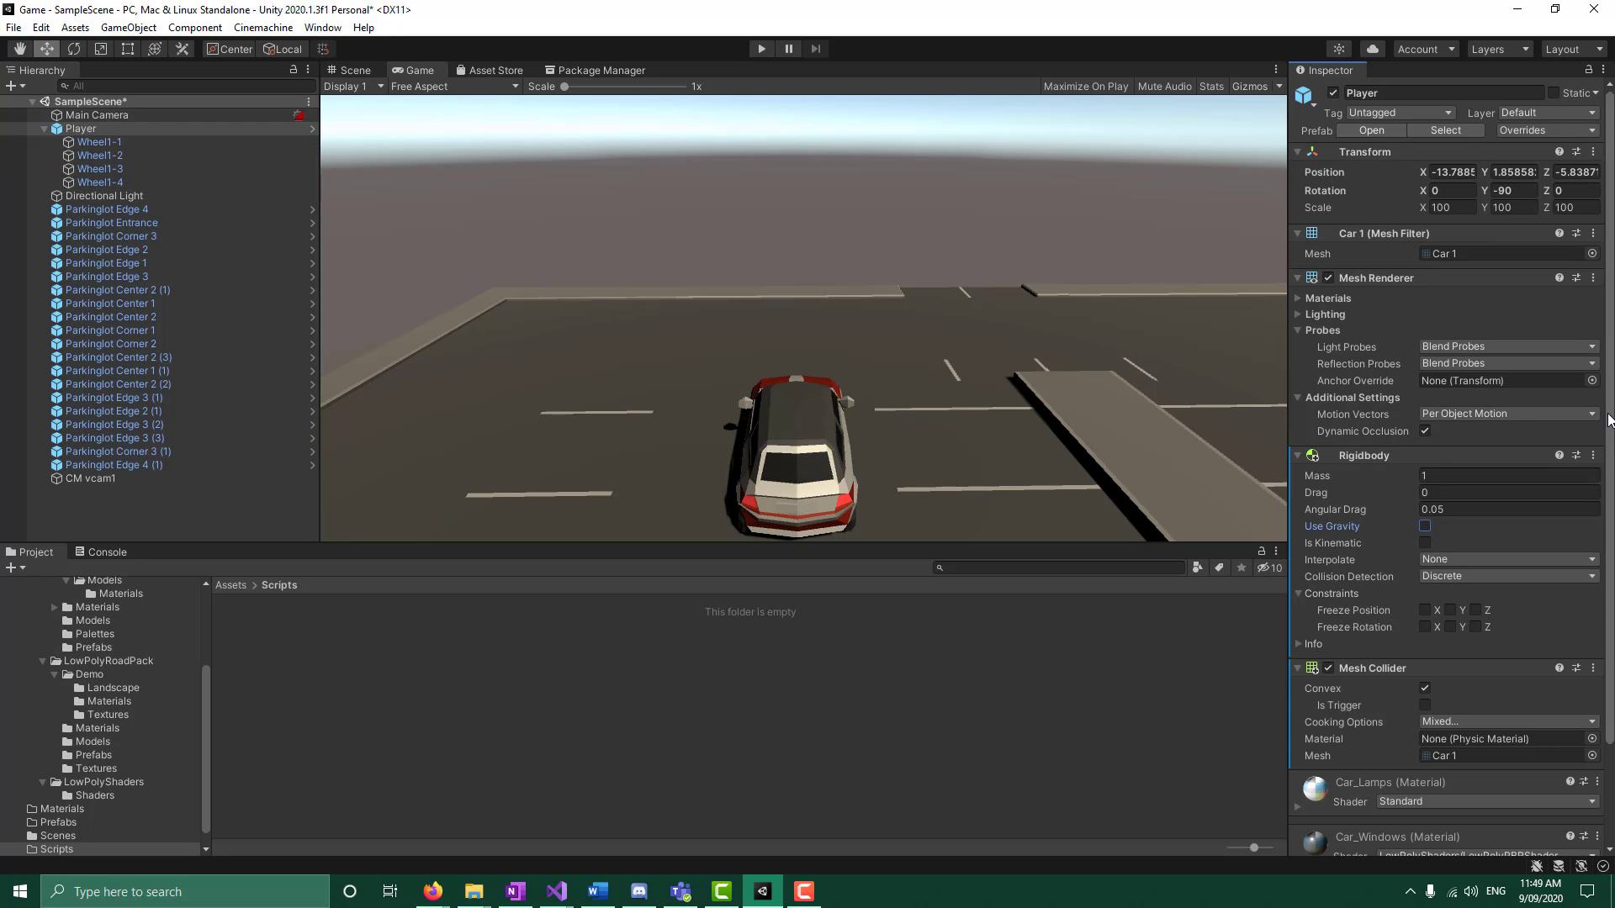
Test the car without gravity in Play mode, examining it from the Scene view, and exit Play mode
left_click(771, 47)
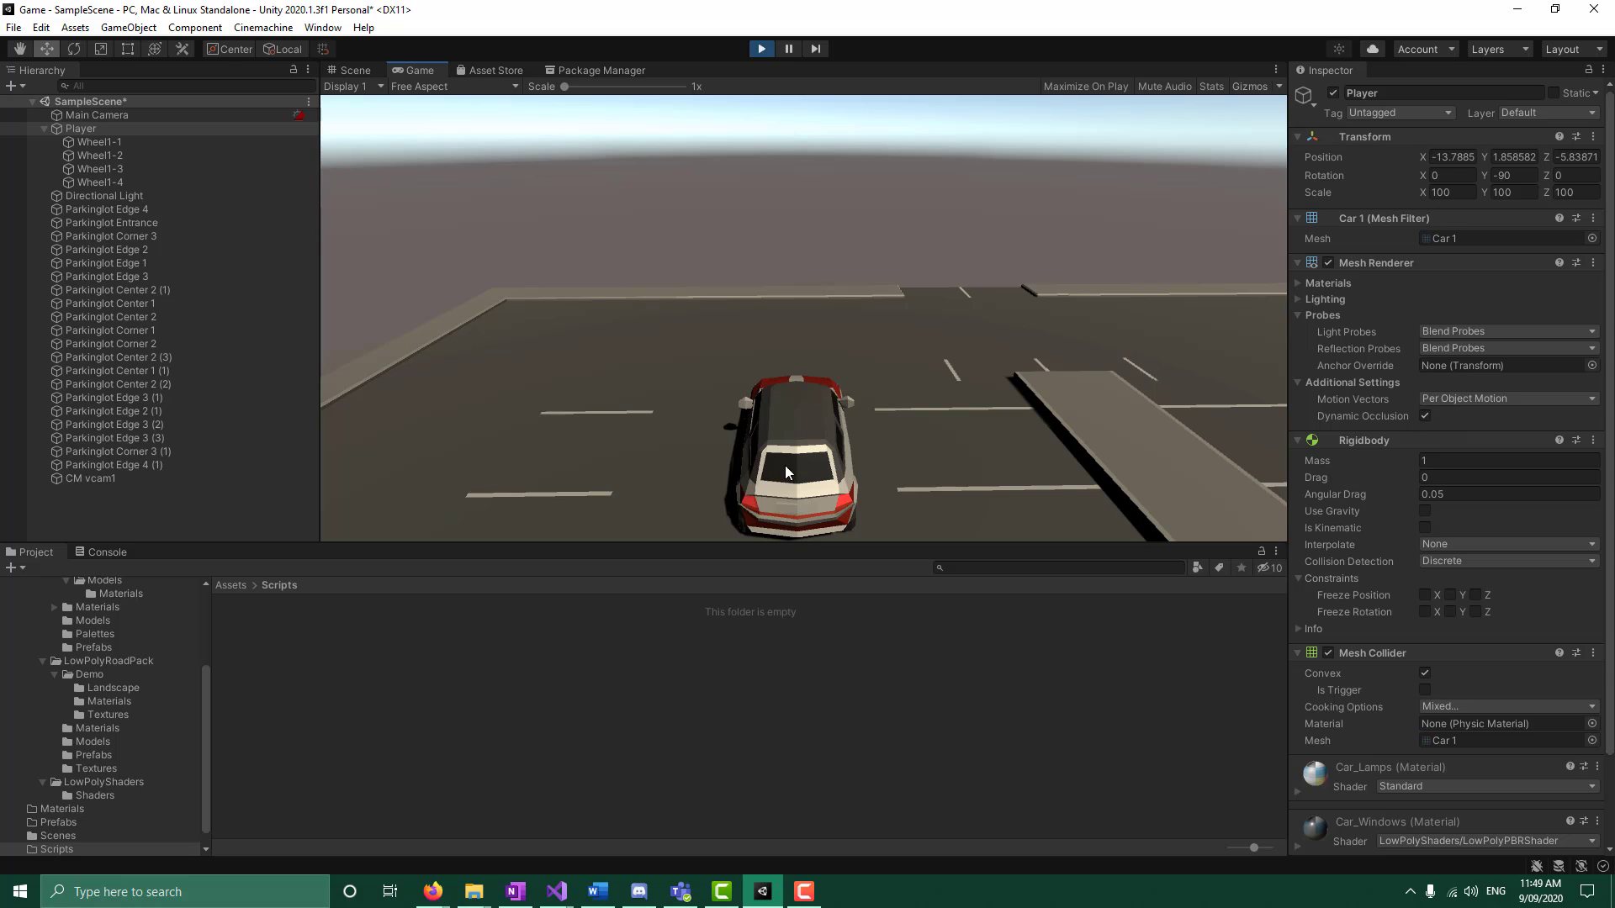
left_click(356, 71)
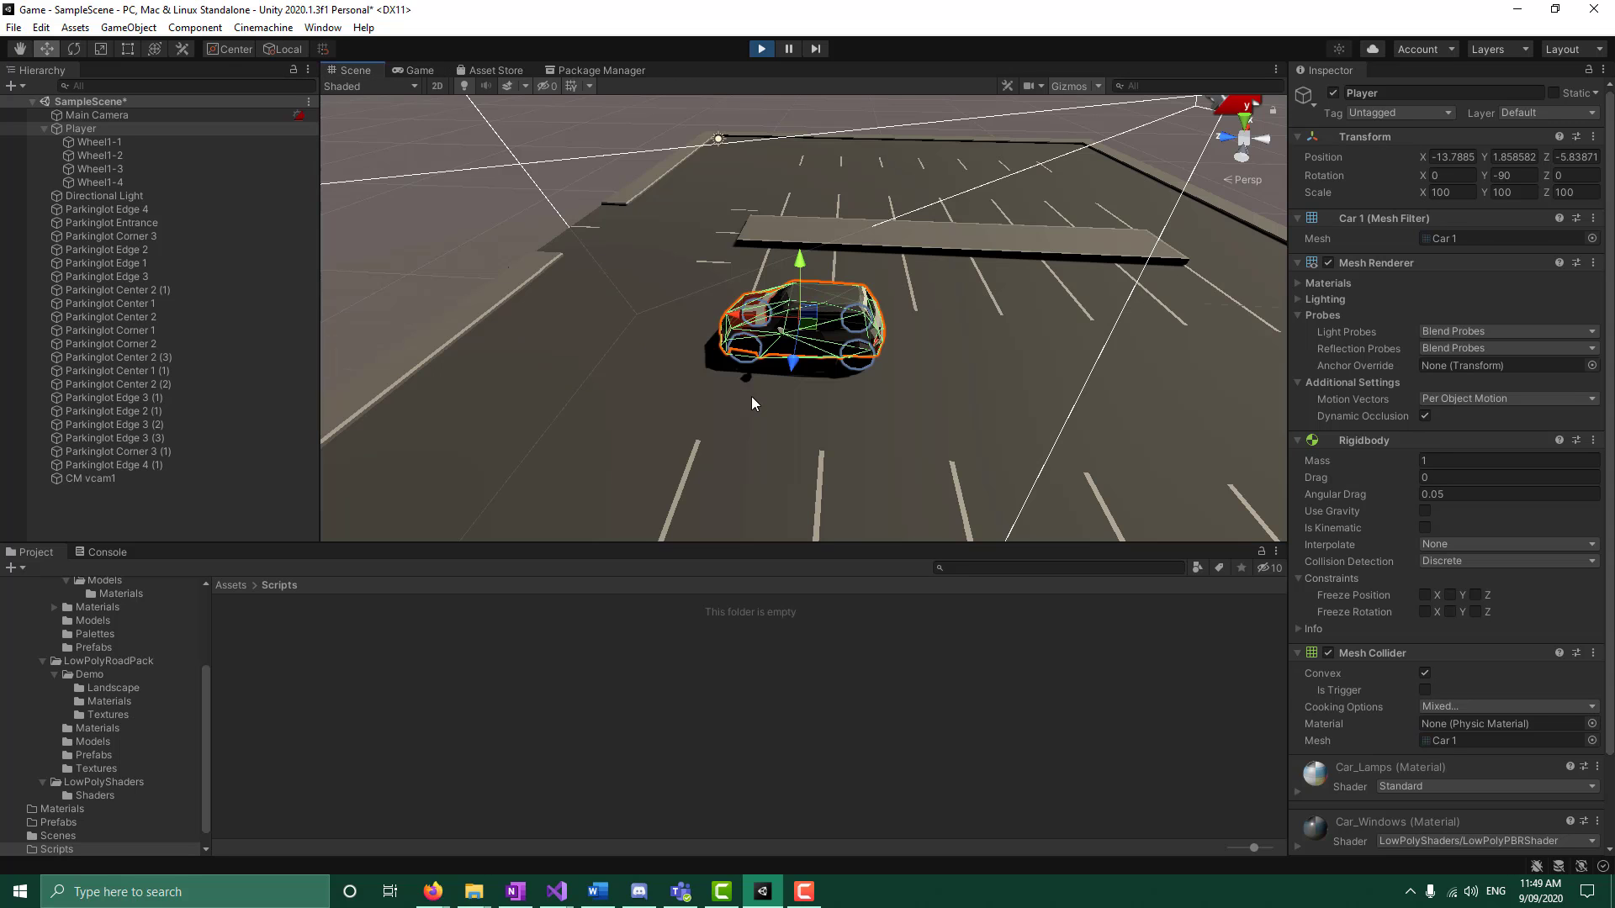
left_click(926, 427)
left_click(1072, 374)
left_click_drag(1026, 463, 649, 351, "alt")
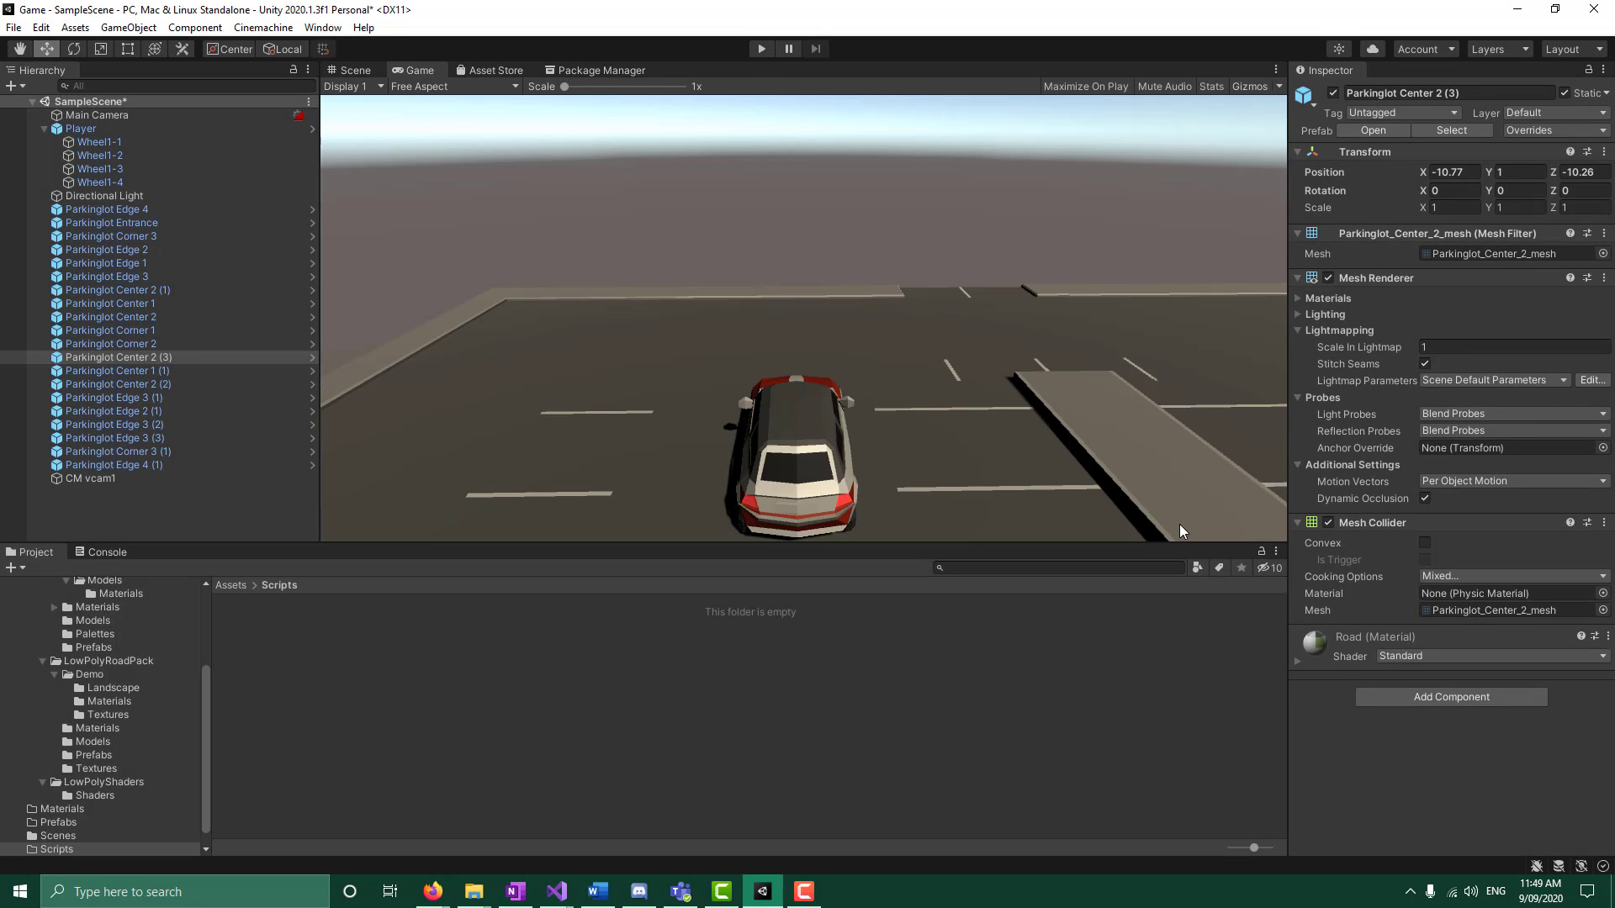
Try to add a new script component named playerMovement to the Player car
left_click(147, 131)
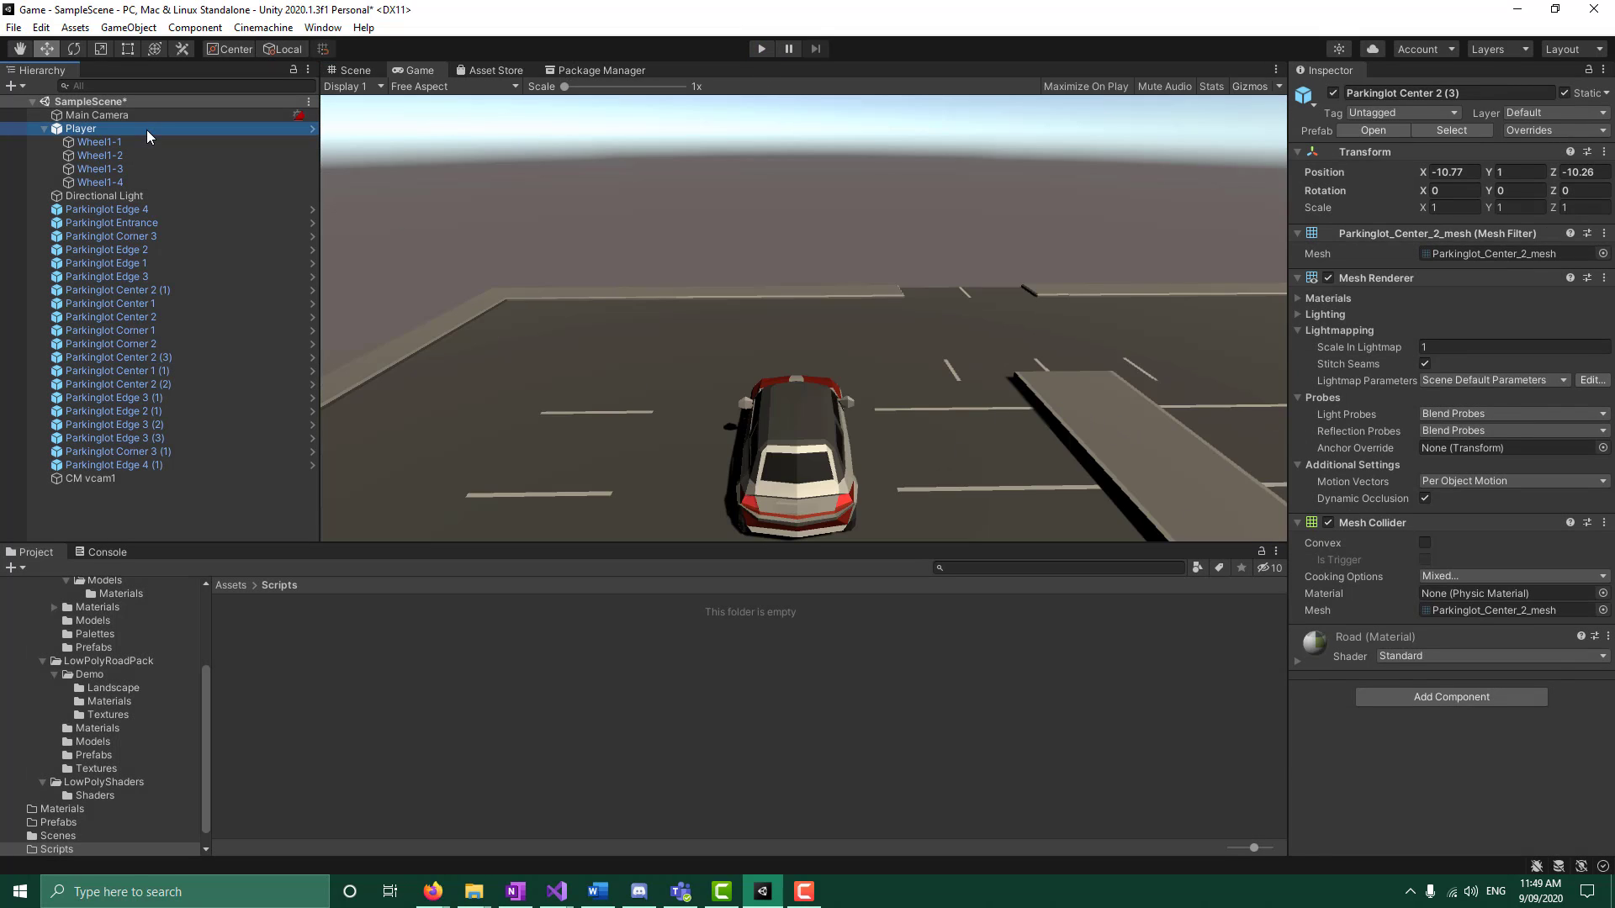
scroll(1471, 786, "down", 3)
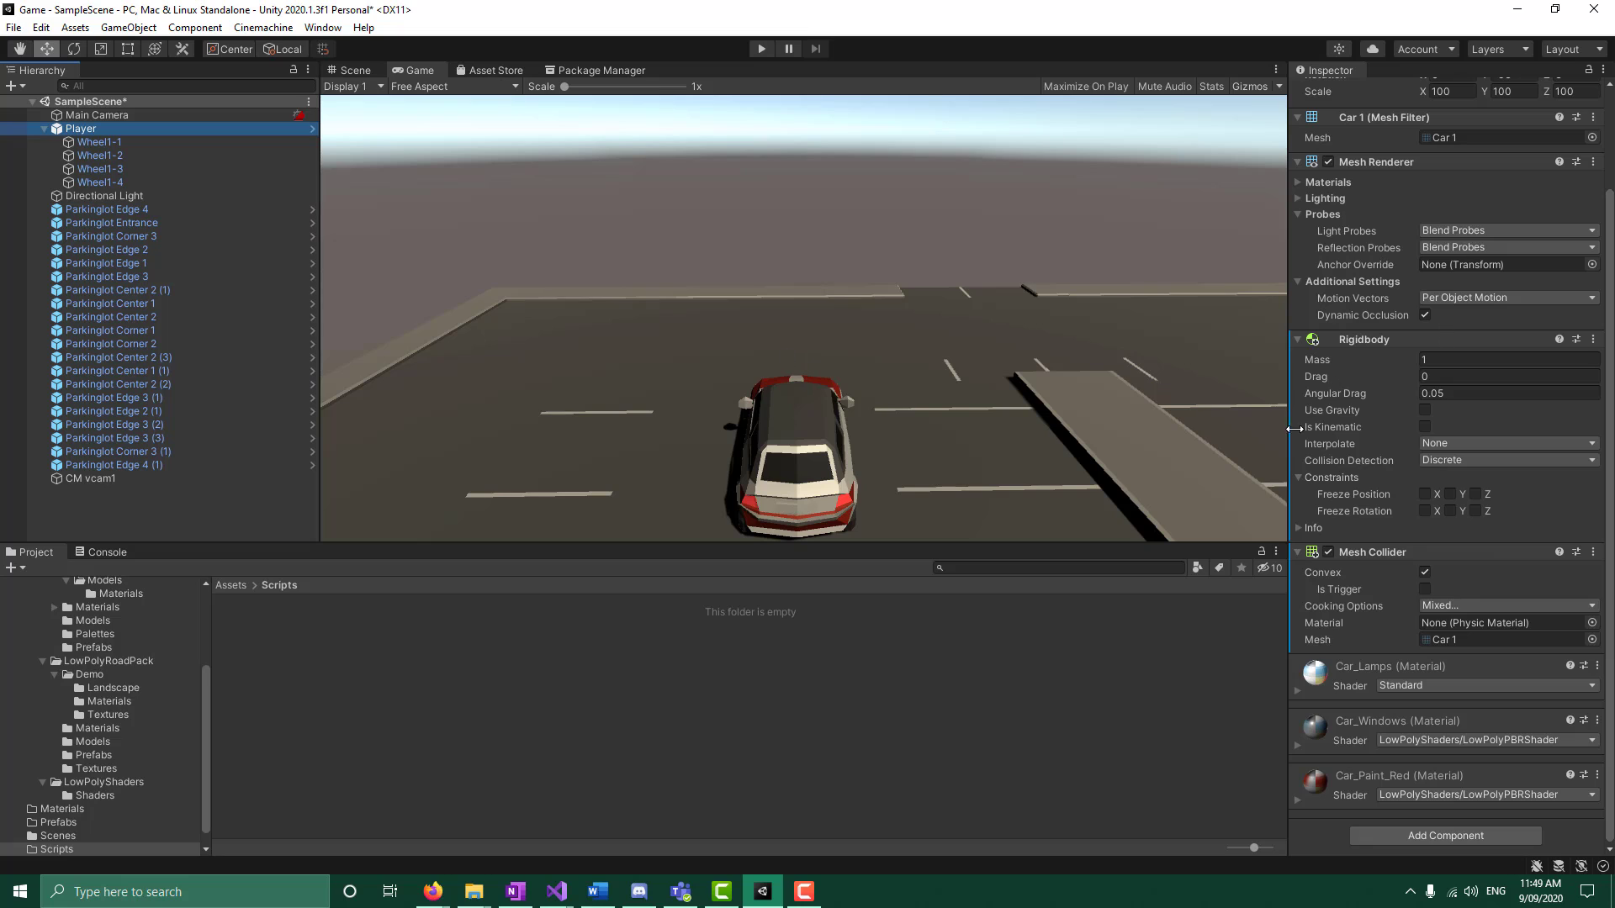
left_click(1401, 840)
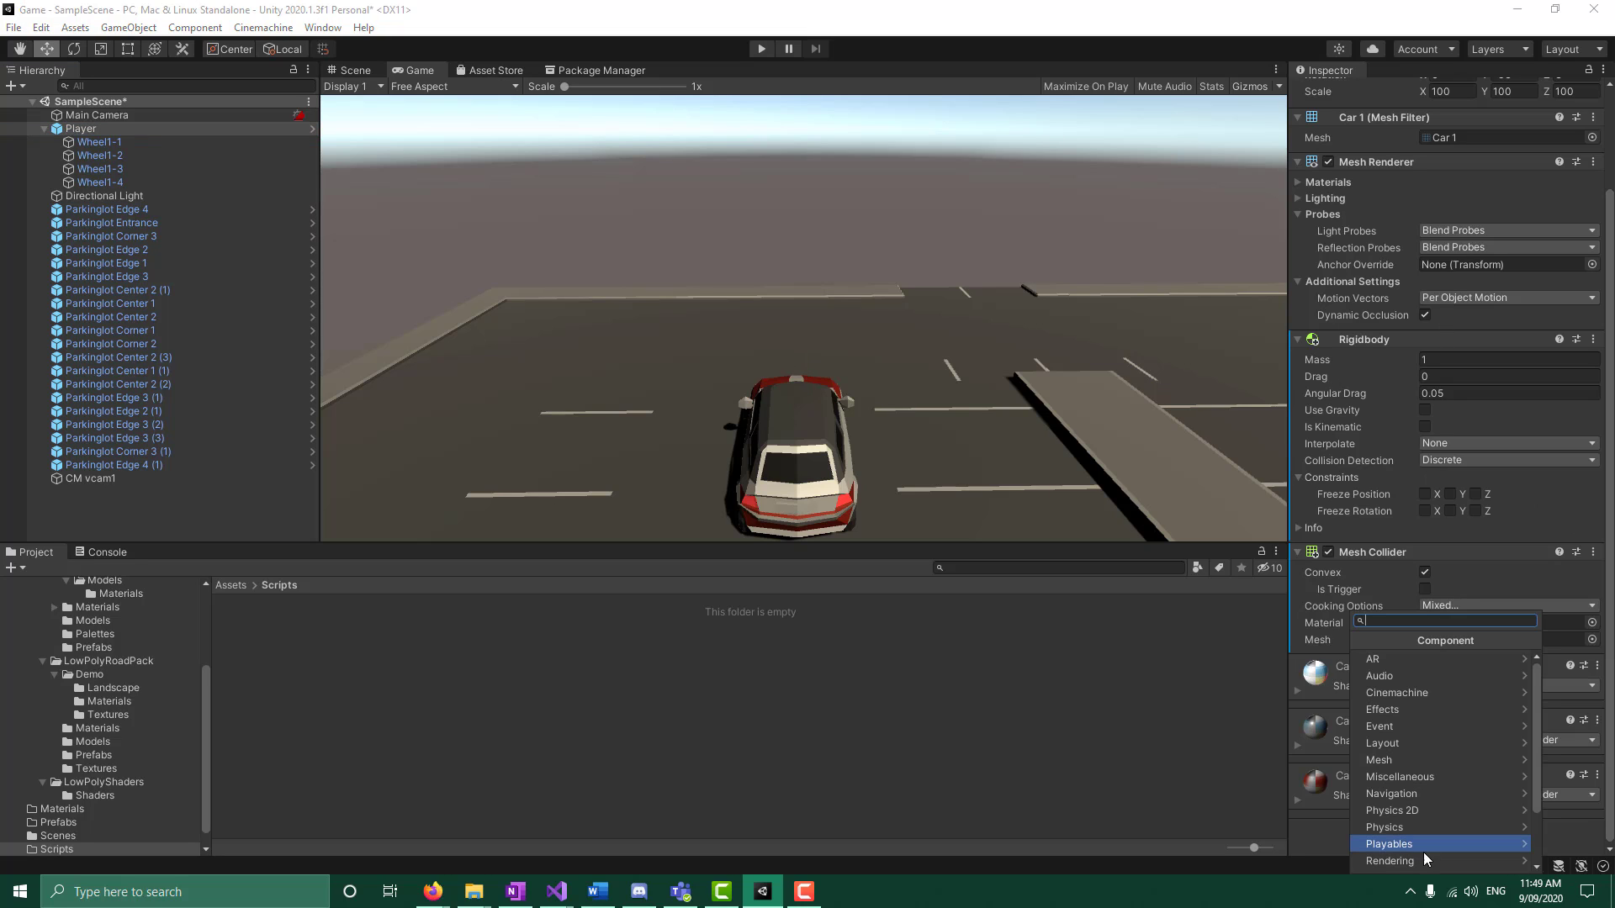
left_click(1403, 864)
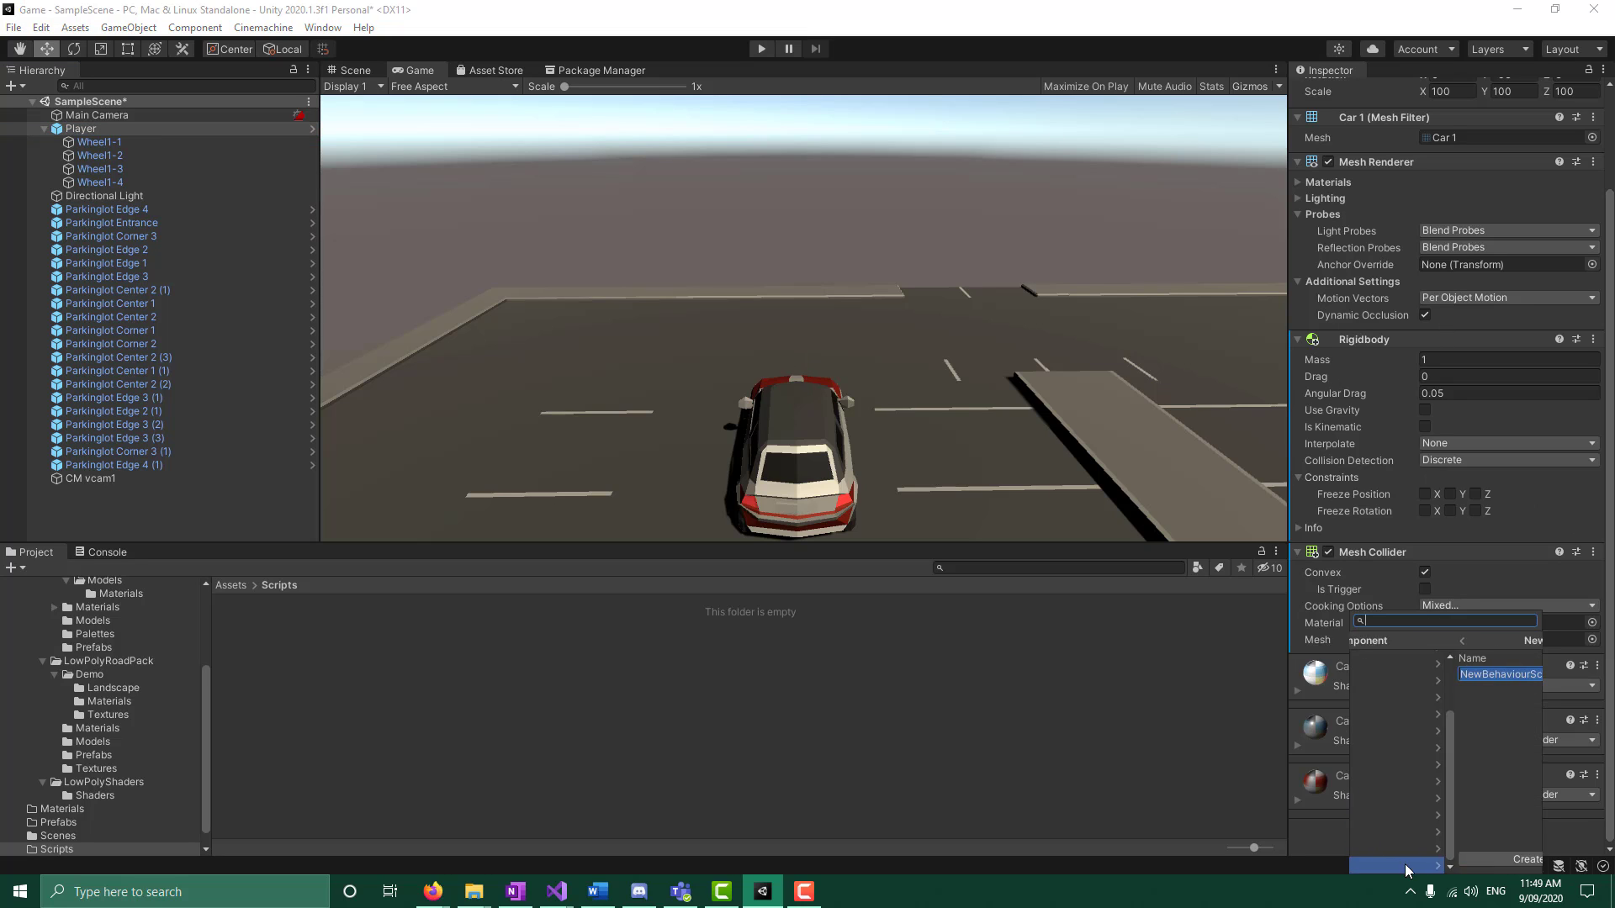
type("pl")
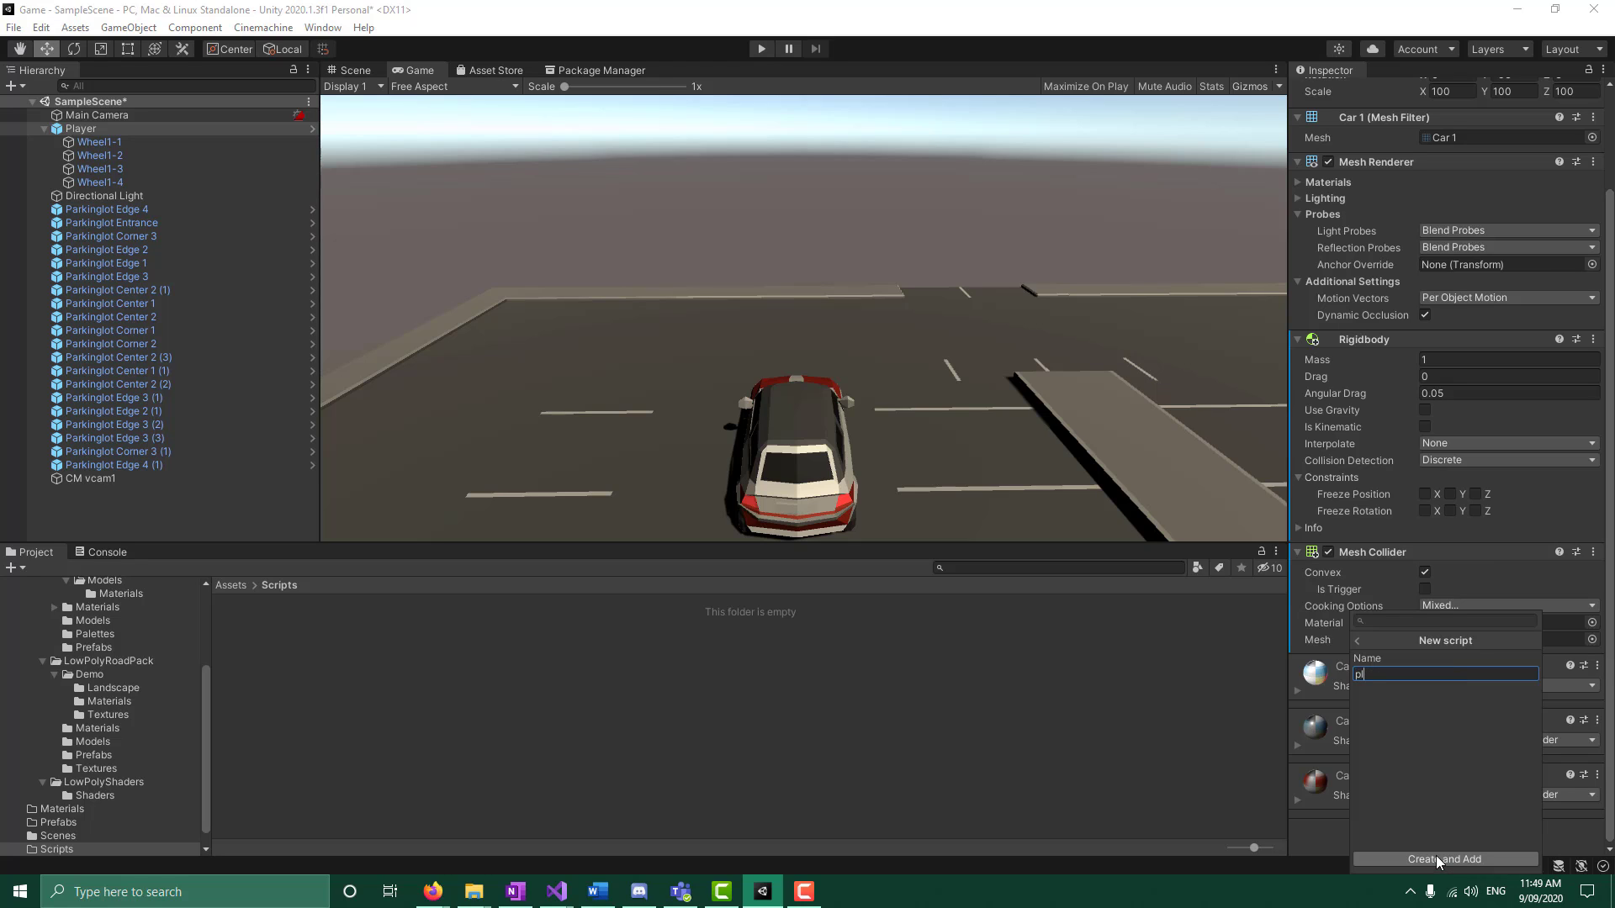
type("ayerMovement")
key("Return")
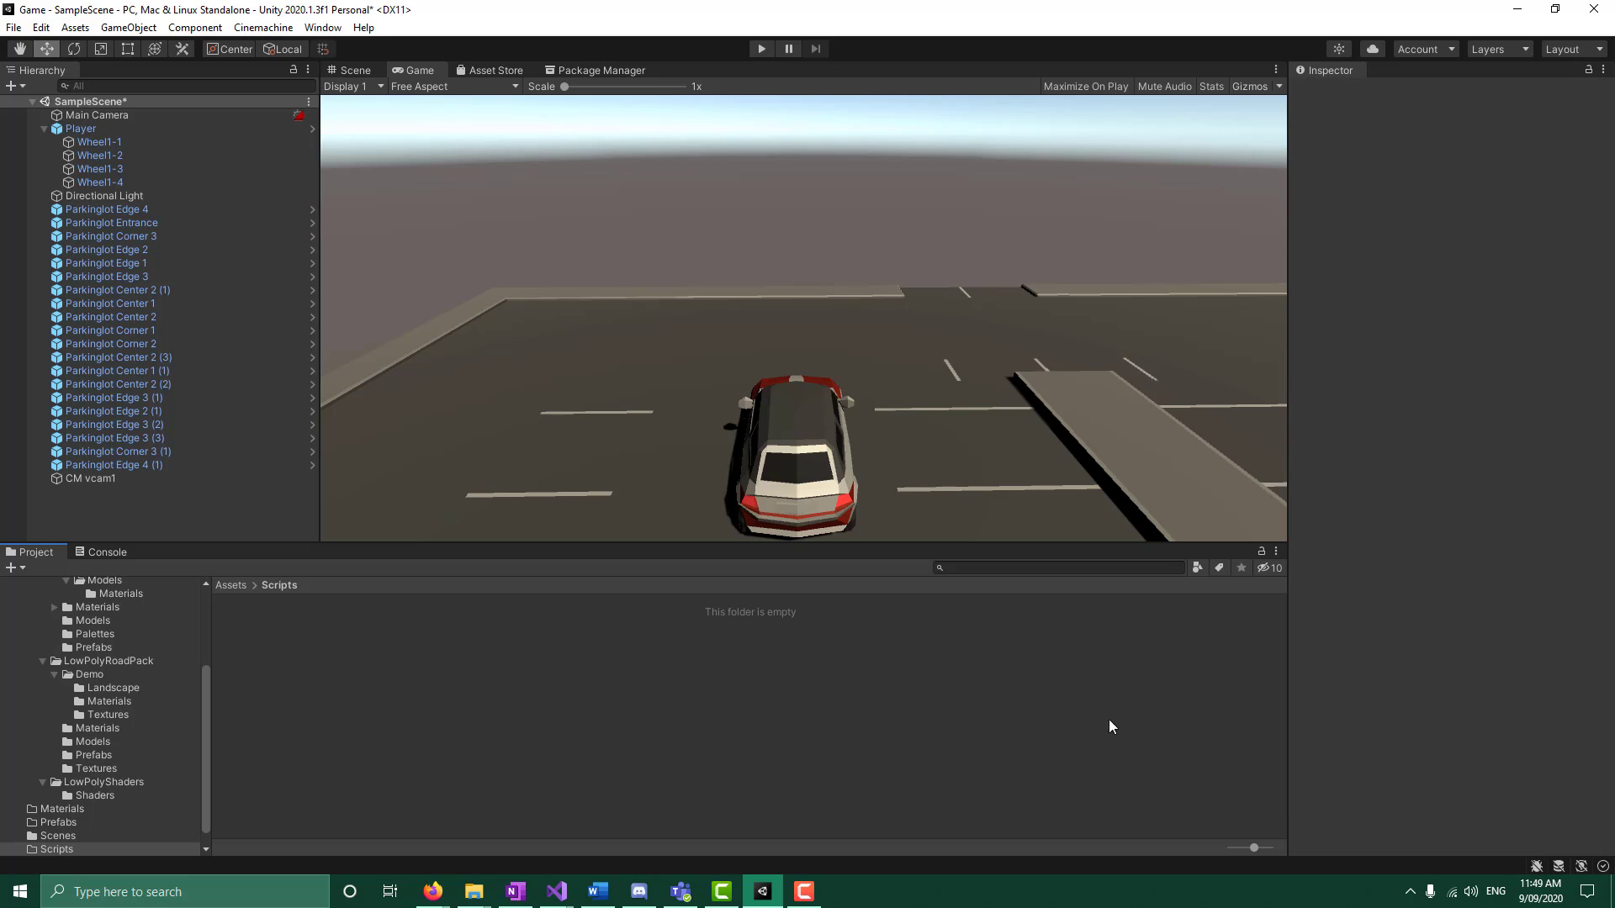
Create a new script named playerMovement and add it to the Player car as a component
left_click(87, 128)
scroll(1447, 790, "down", 3)
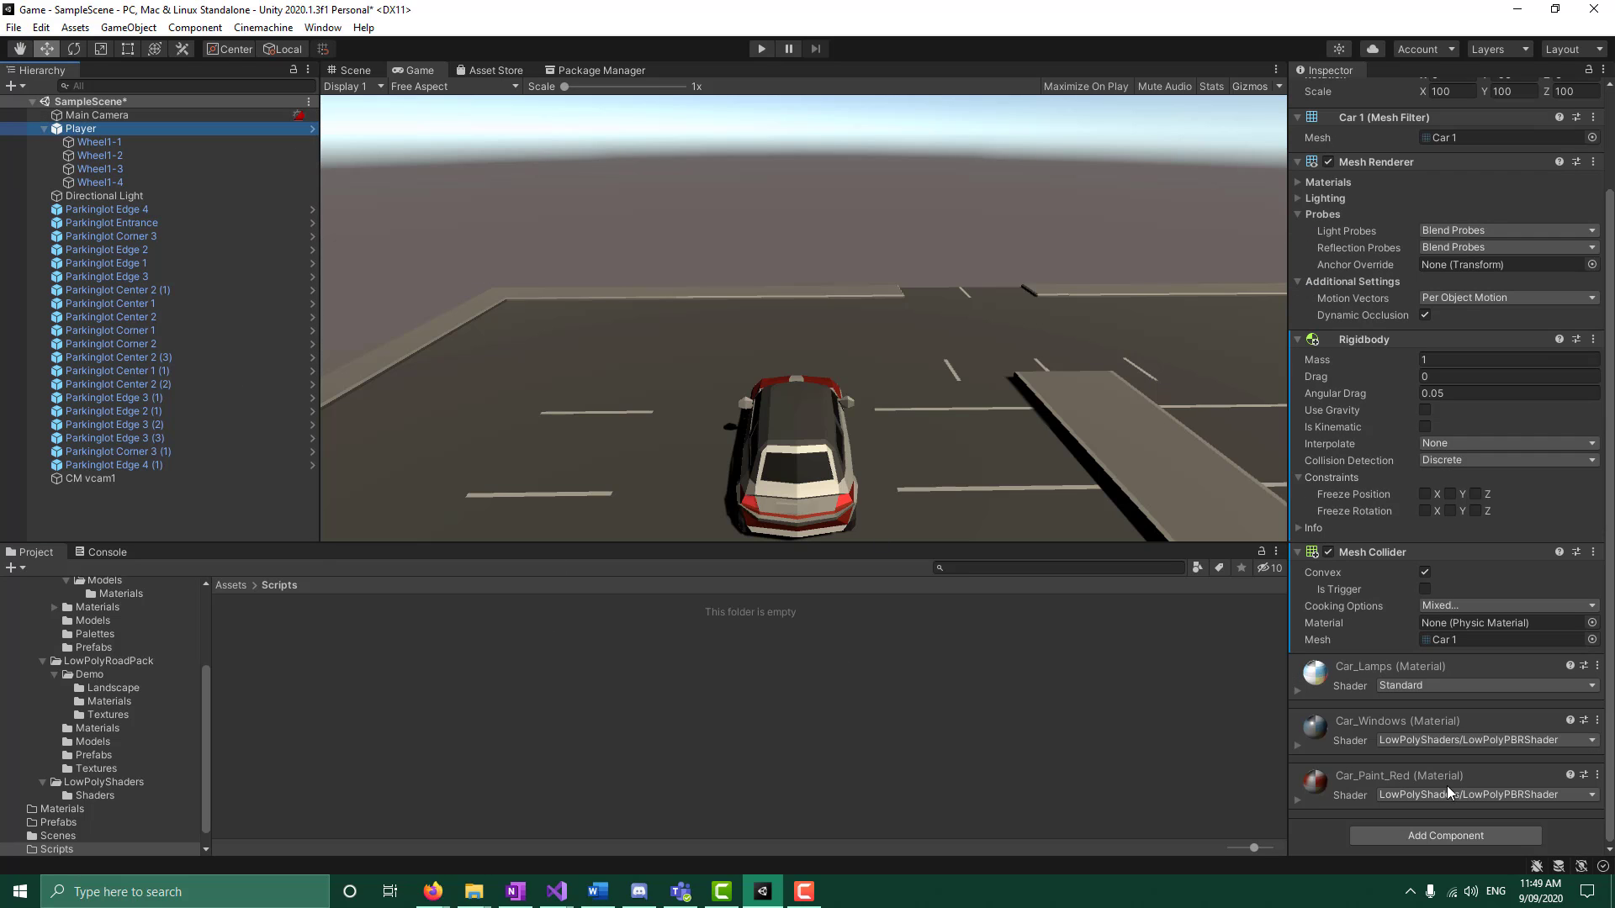
left_click(1433, 832)
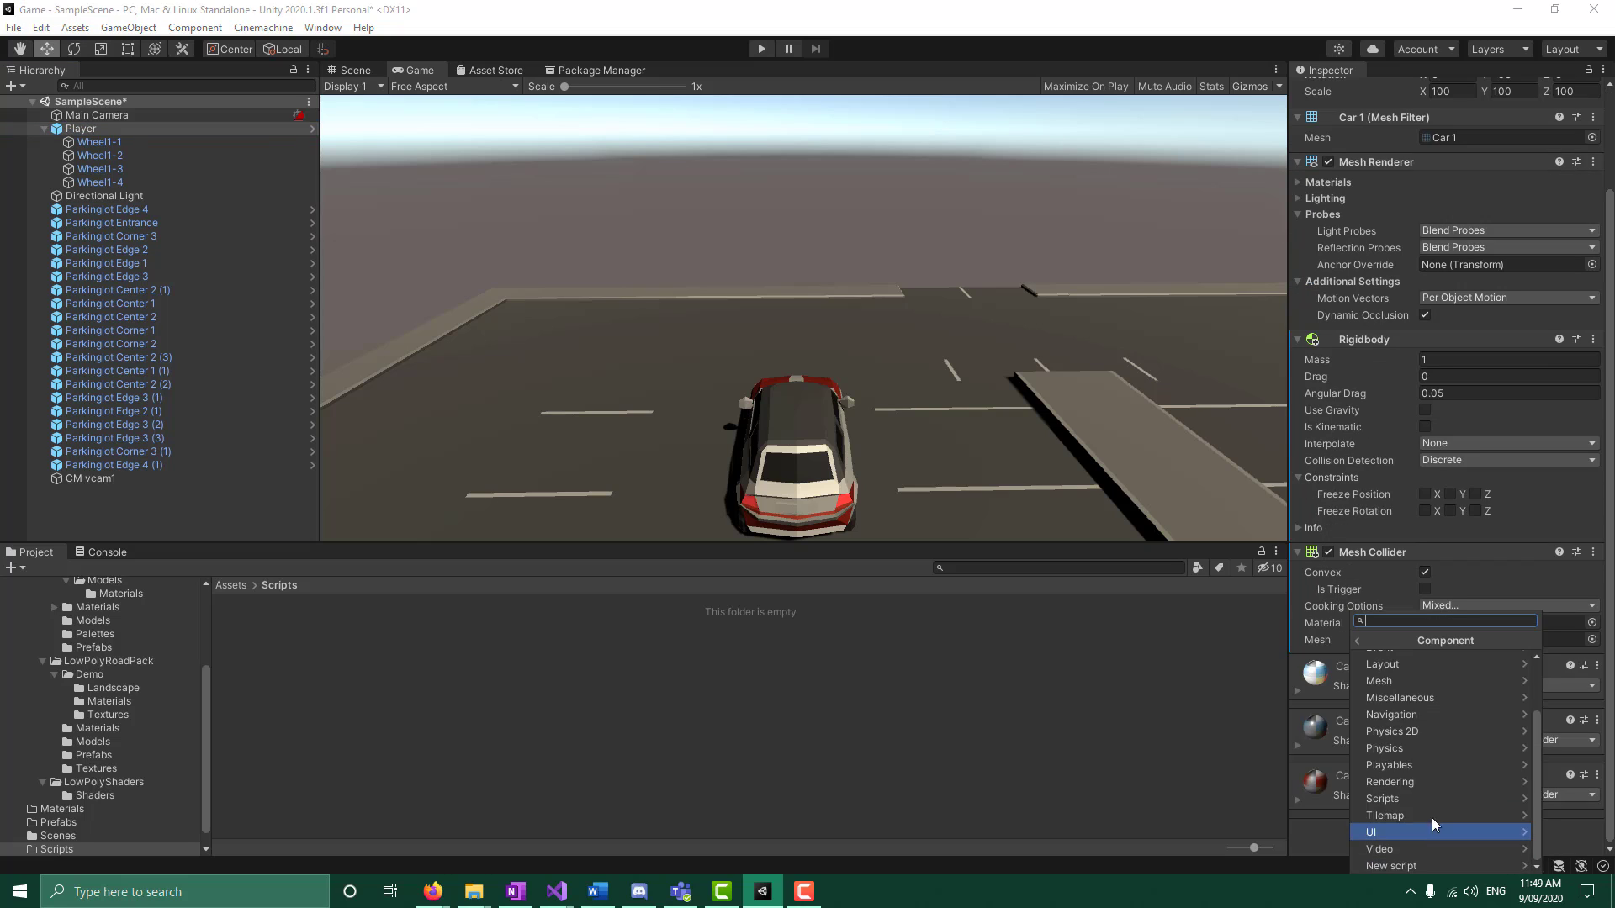
left_click(1403, 867)
type("playe")
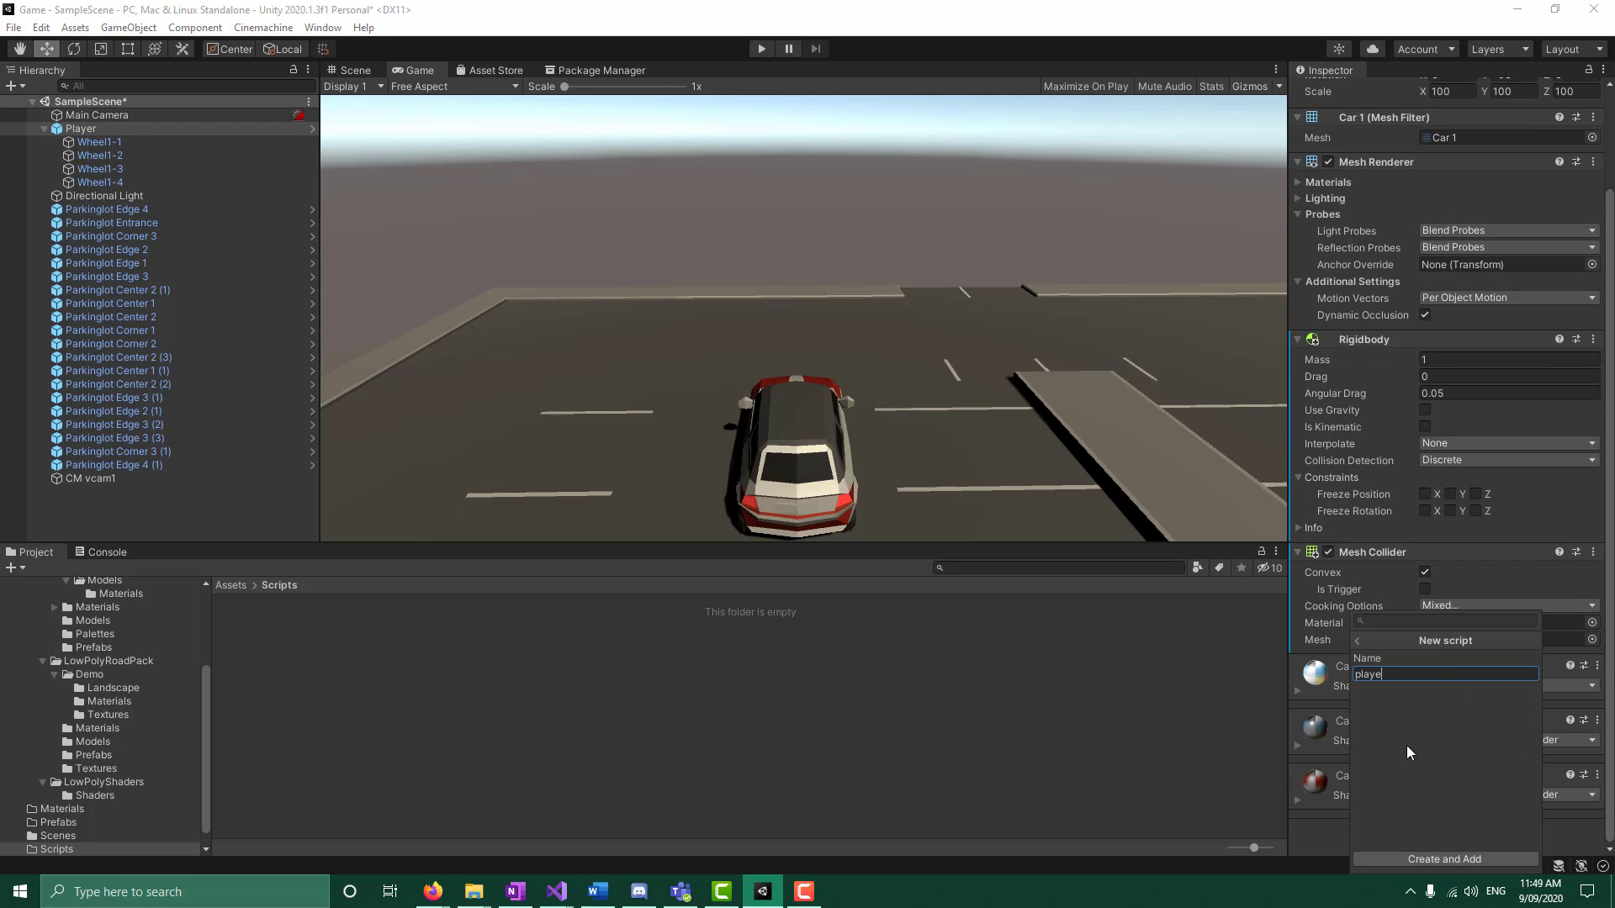
type("rMovement")
left_click(1423, 859)
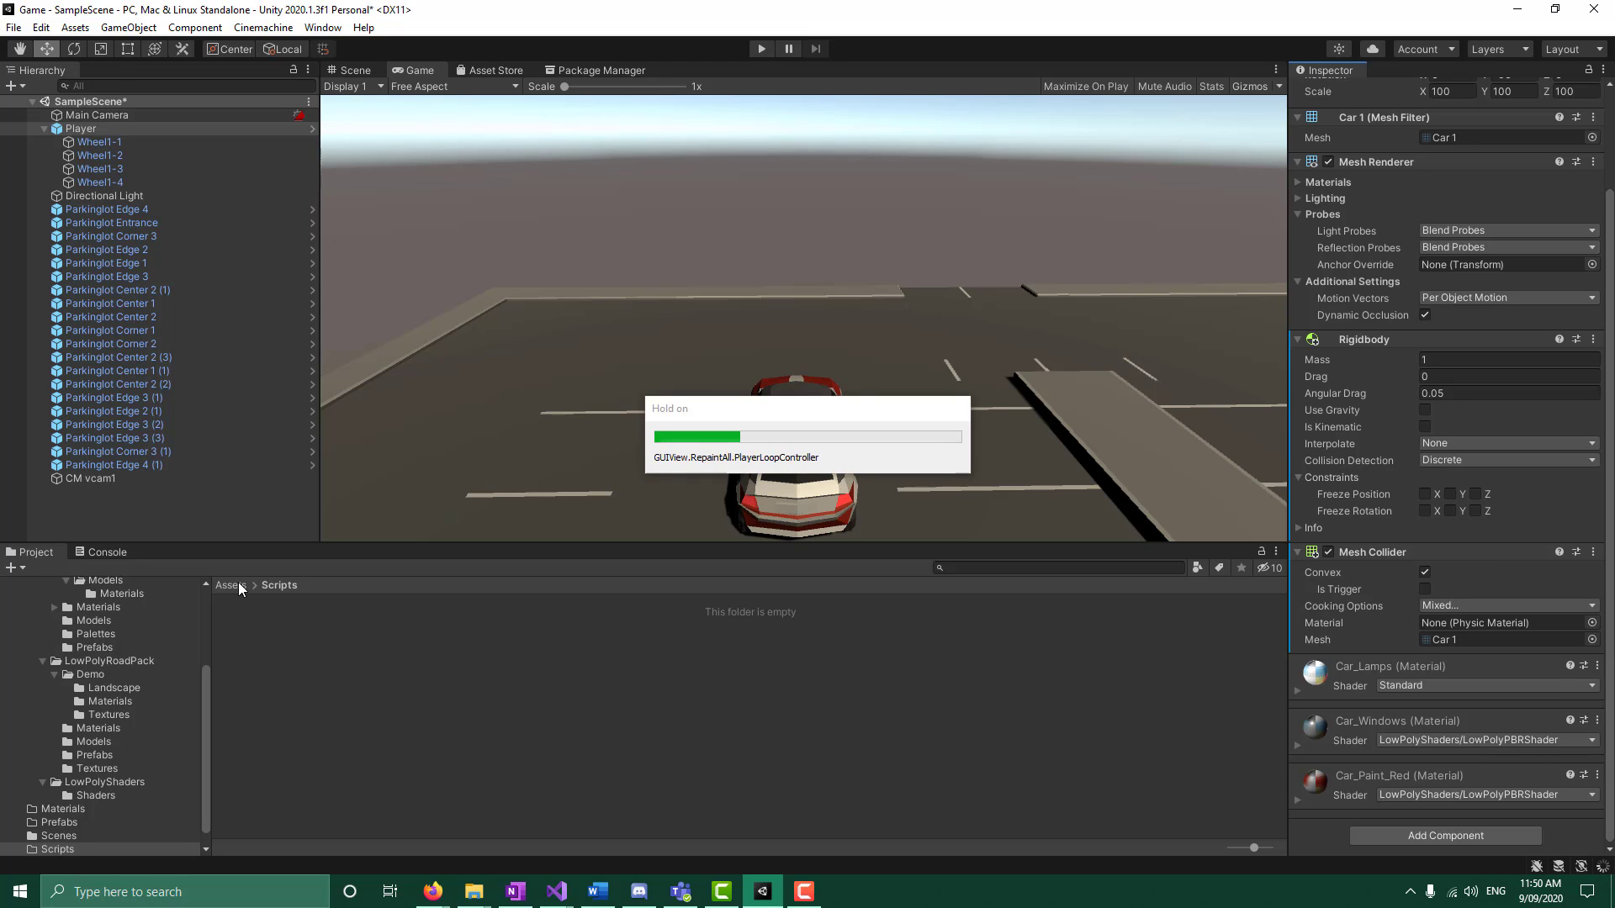
scroll(1467, 723, "down", 1)
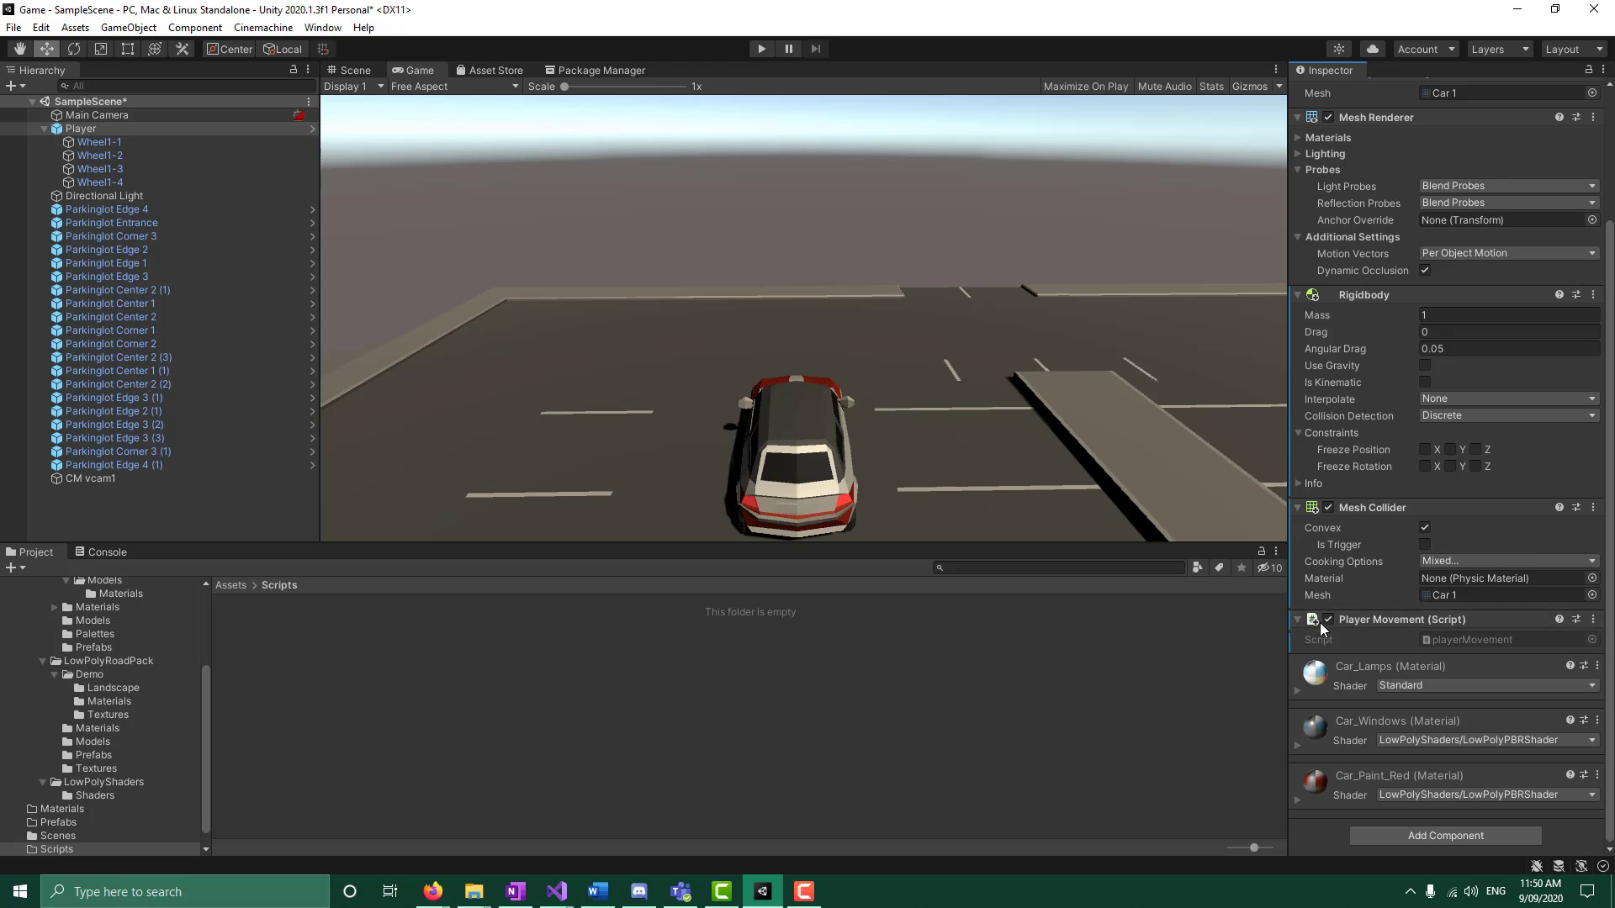
Move the playerMovement script from the Assets folder into the Scripts folder and open that folder
left_click(239, 586)
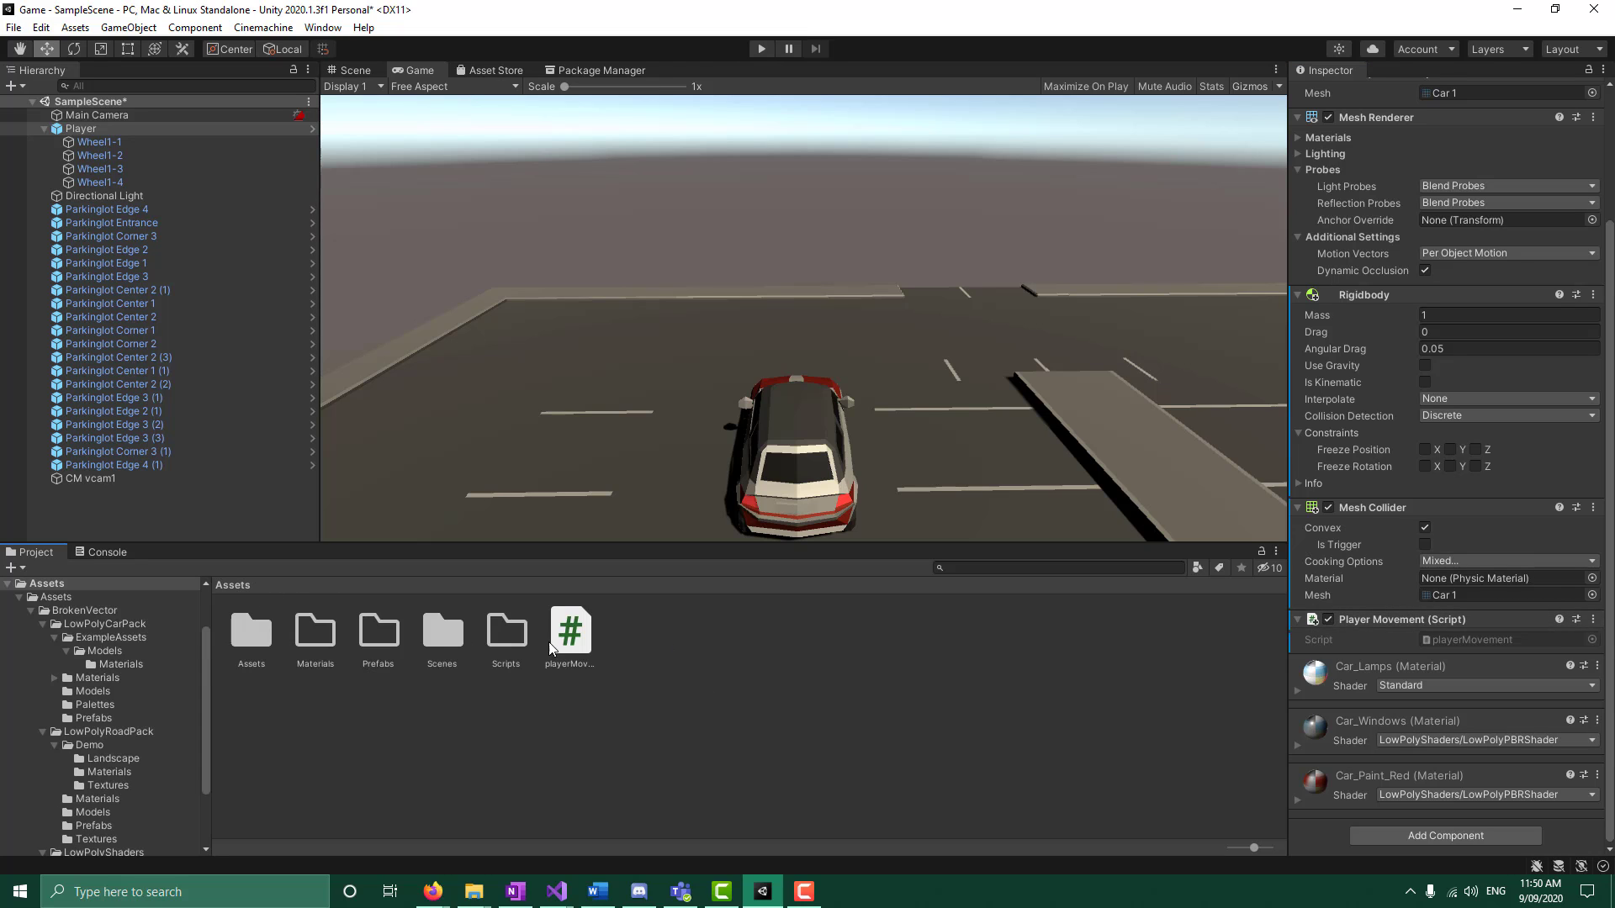
left_click_drag(571, 632, 501, 640)
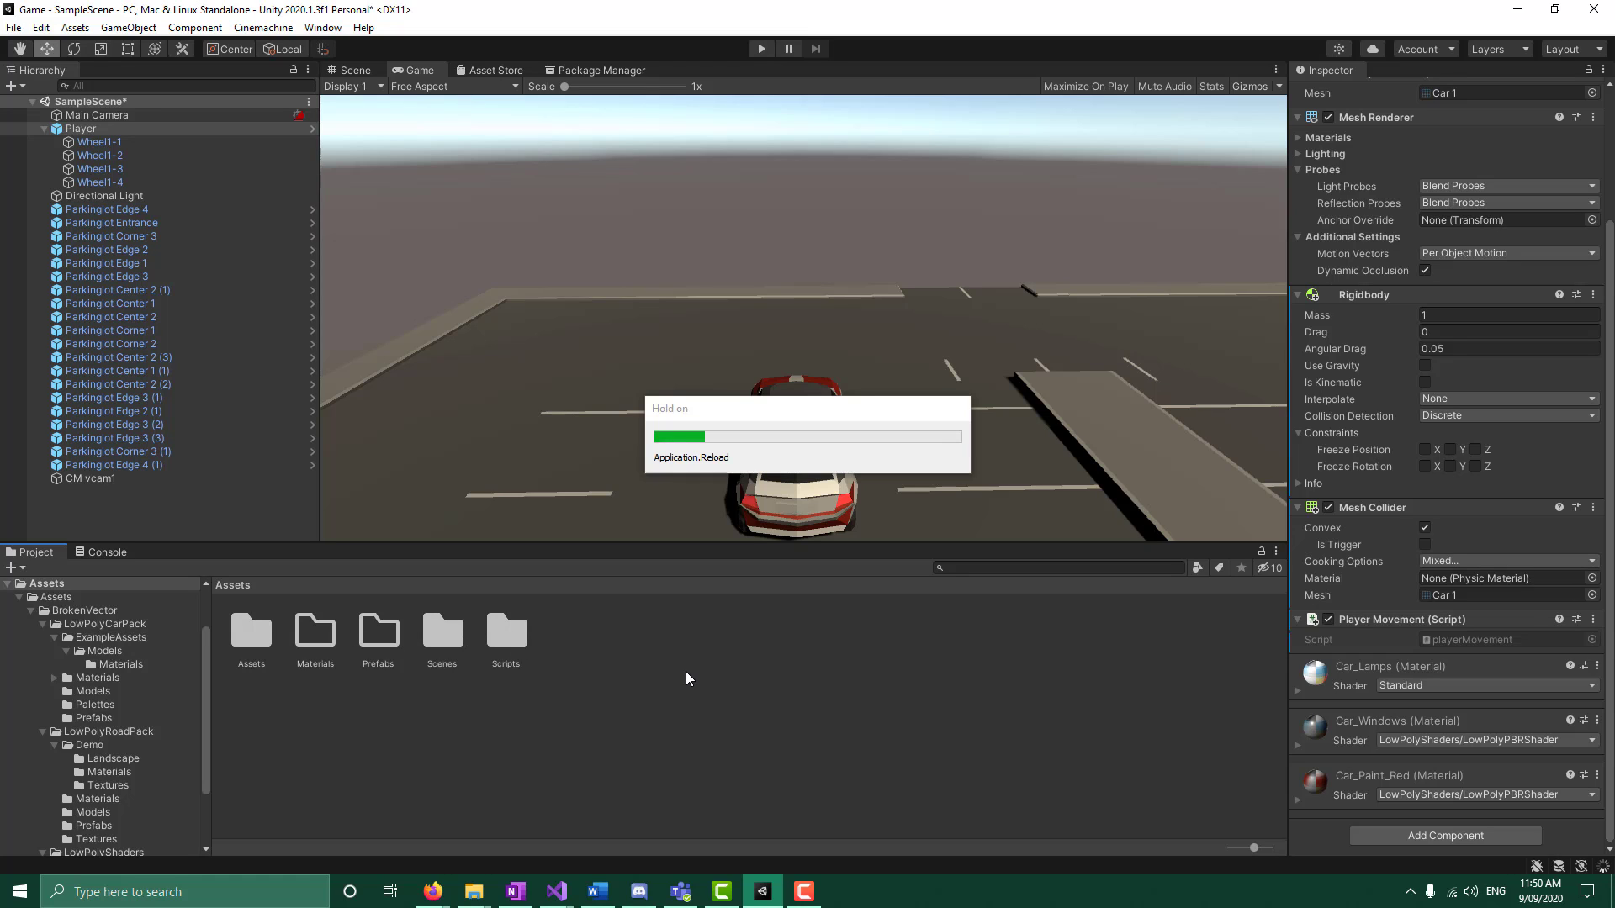
double_click(514, 632)
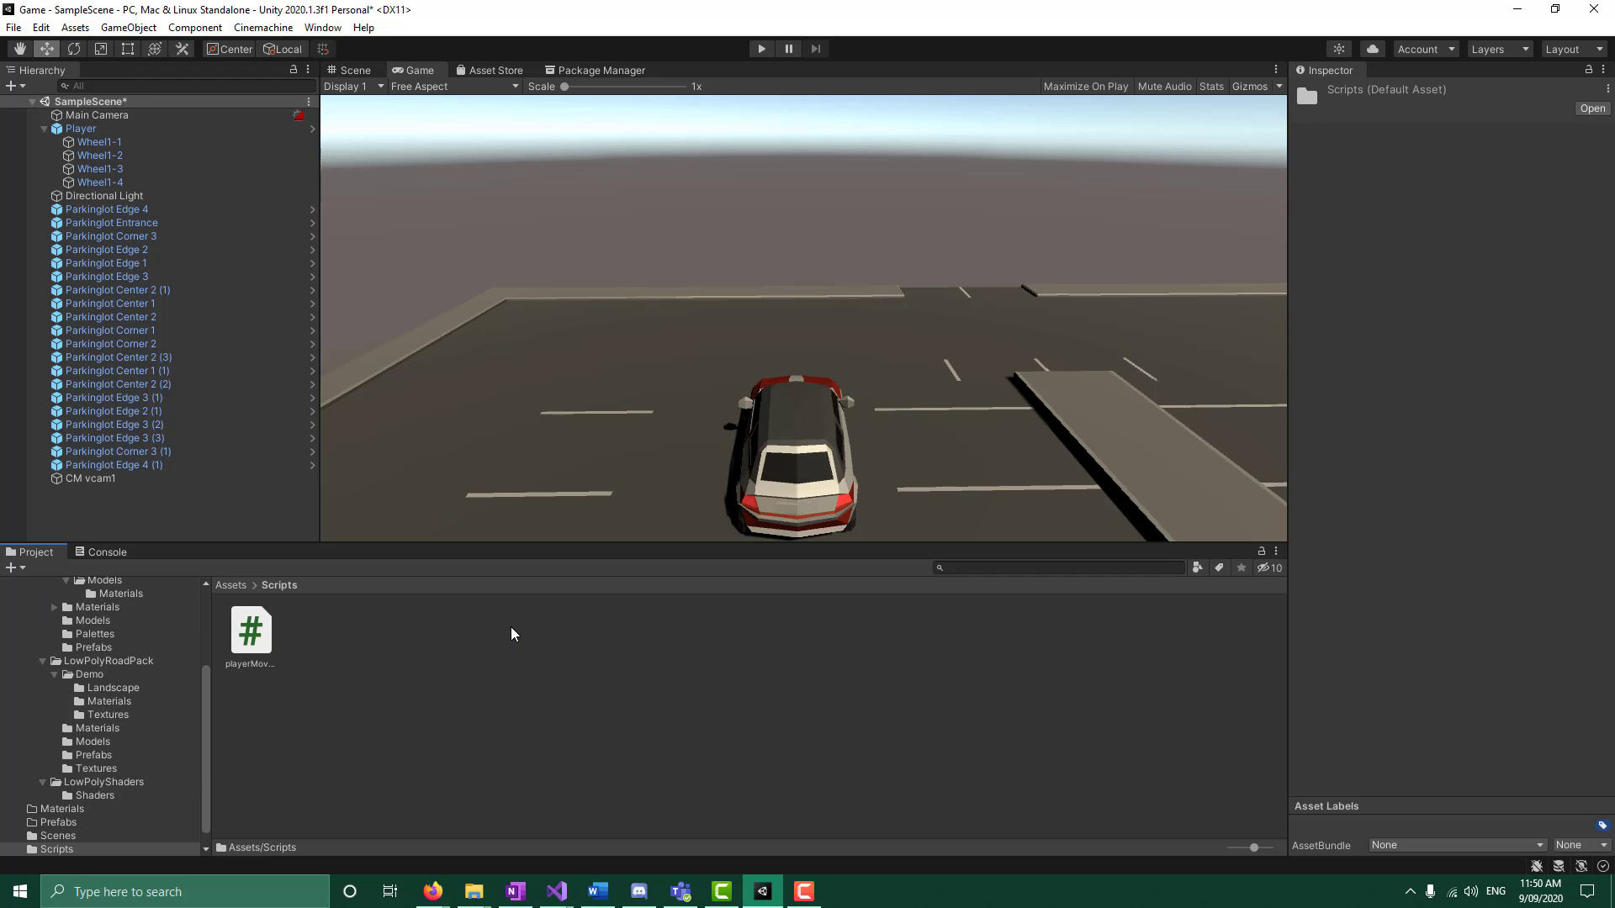
Open the playerMovement script in Visual Studio and delete the System.Collections and System.Collections.Generic using lines
double_click(247, 639)
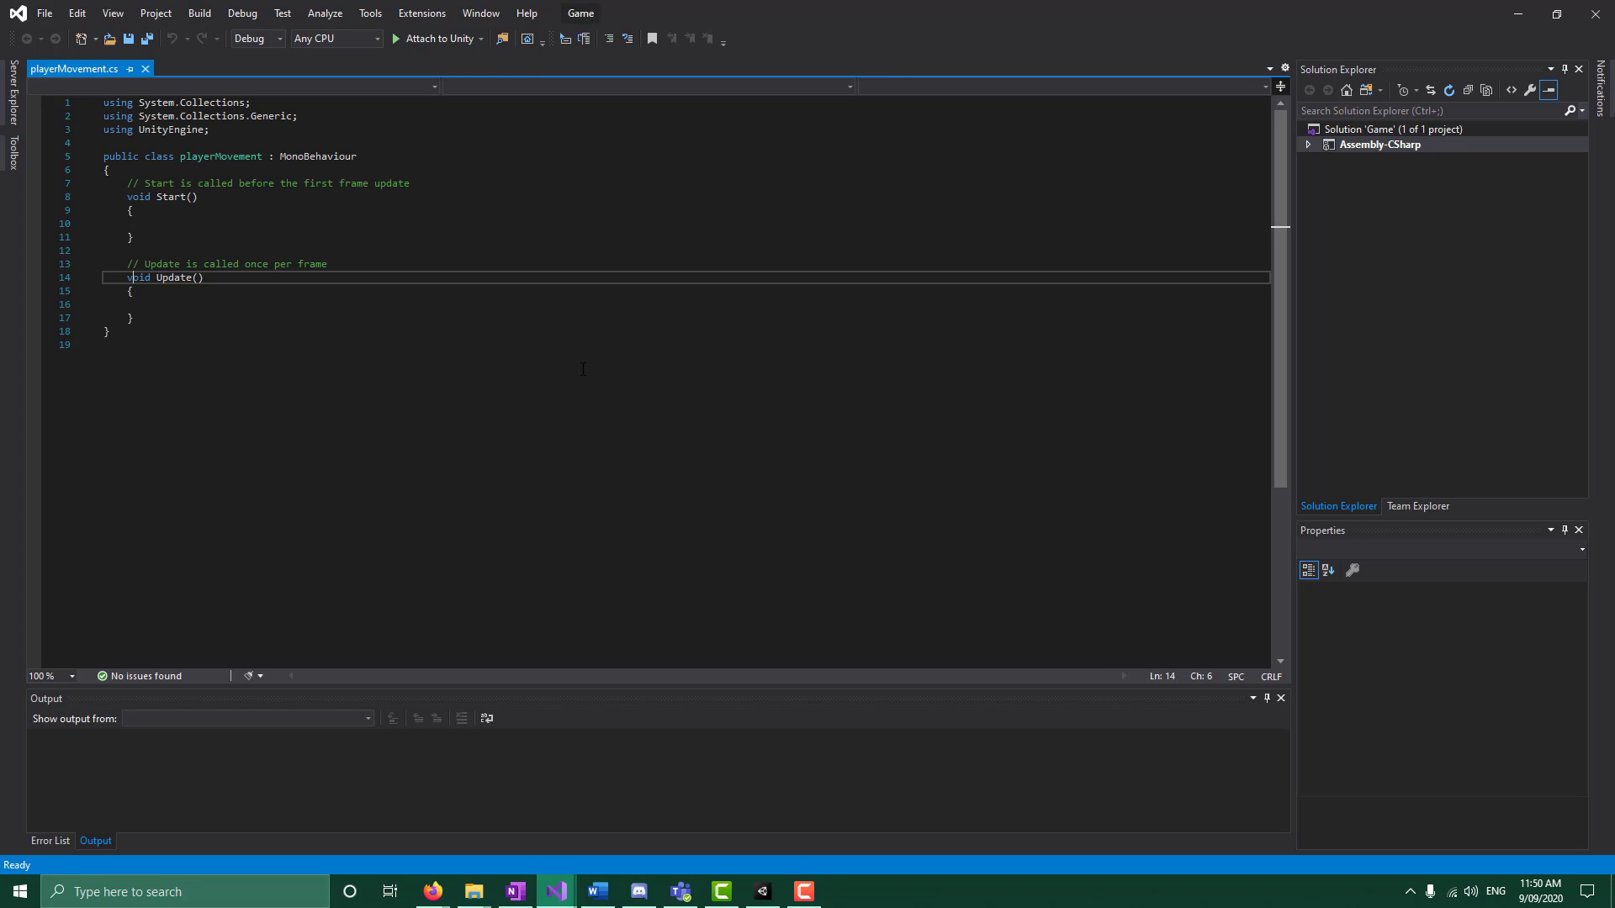
left_click_drag(123, 118, 74, 107)
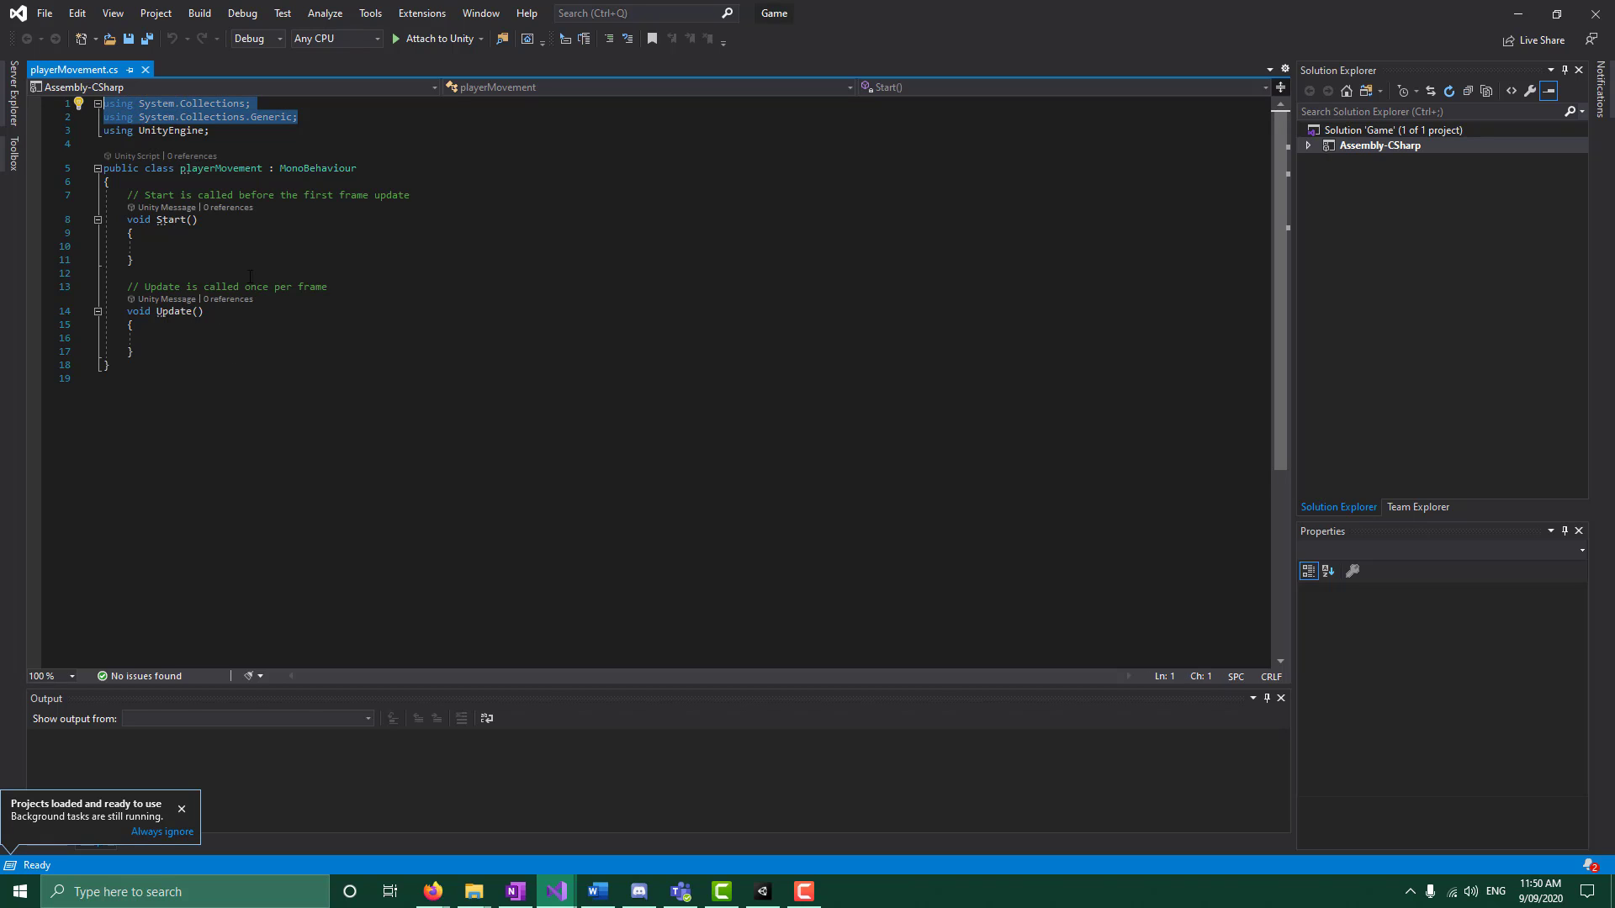
key("BackSpace")
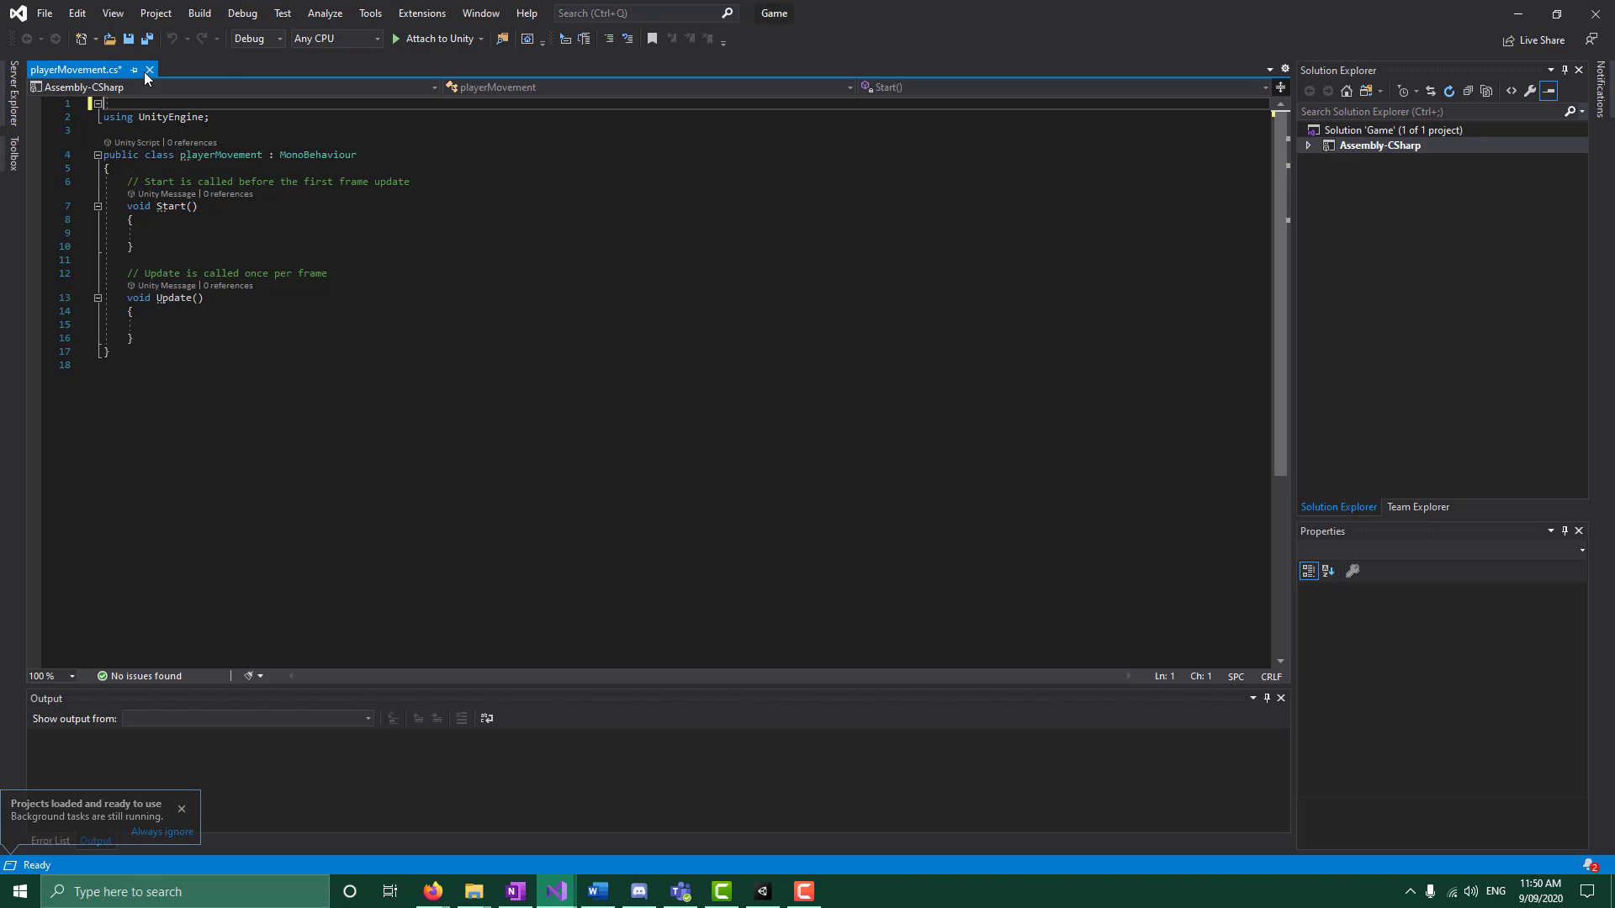
Delete the leftover blank line above the using UnityEngine statement in the playerMovement script
key("Delete")
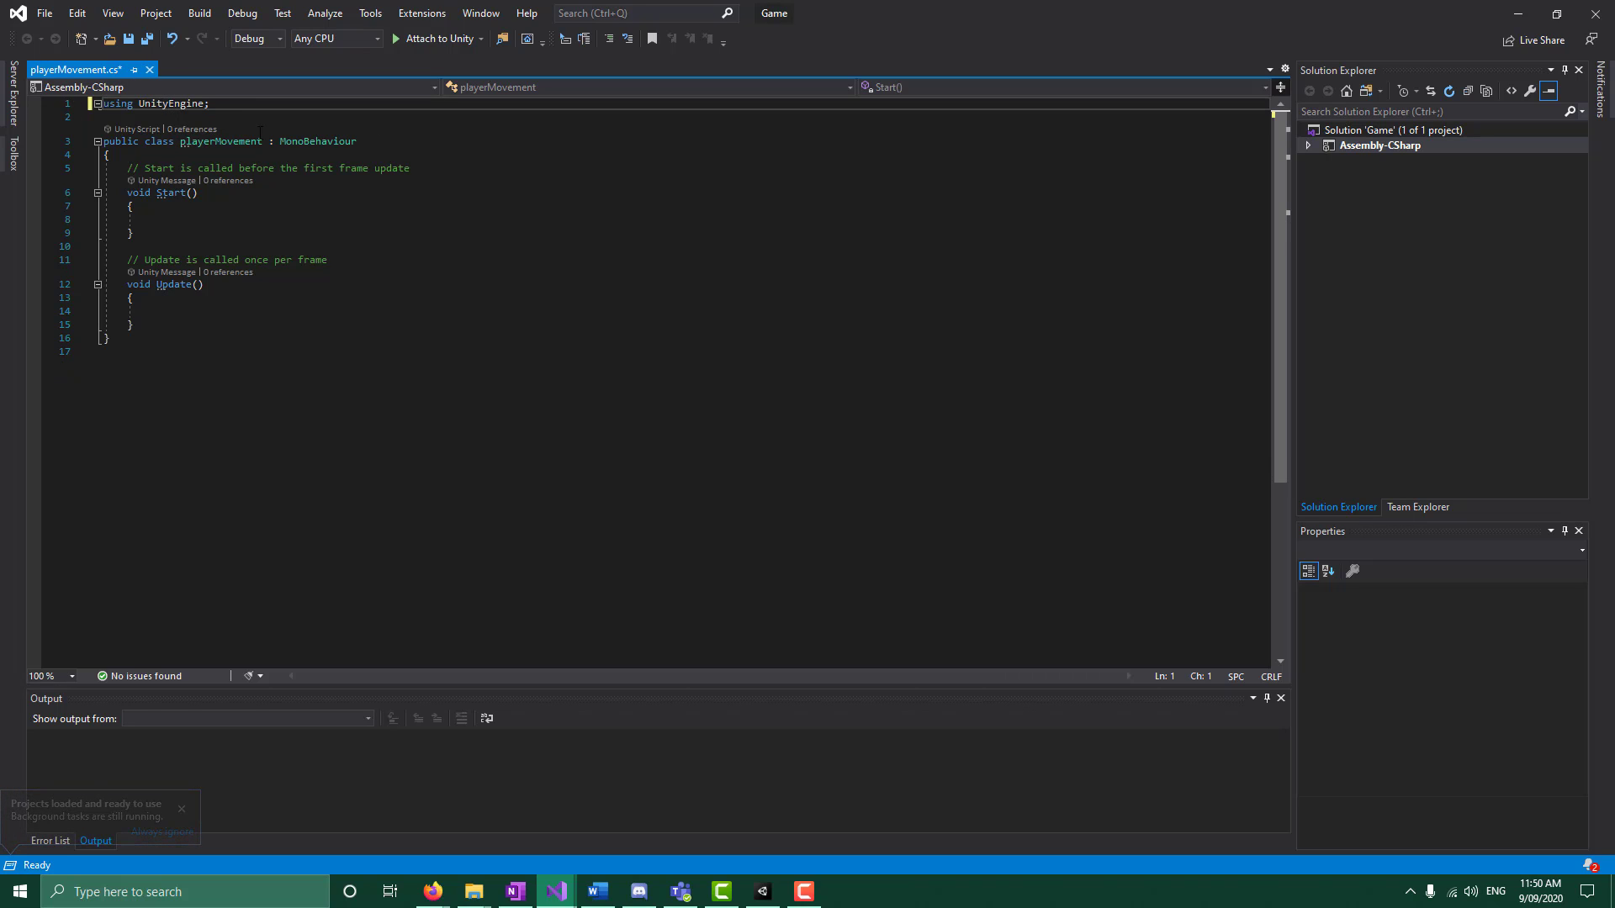
left_click(431, 170)
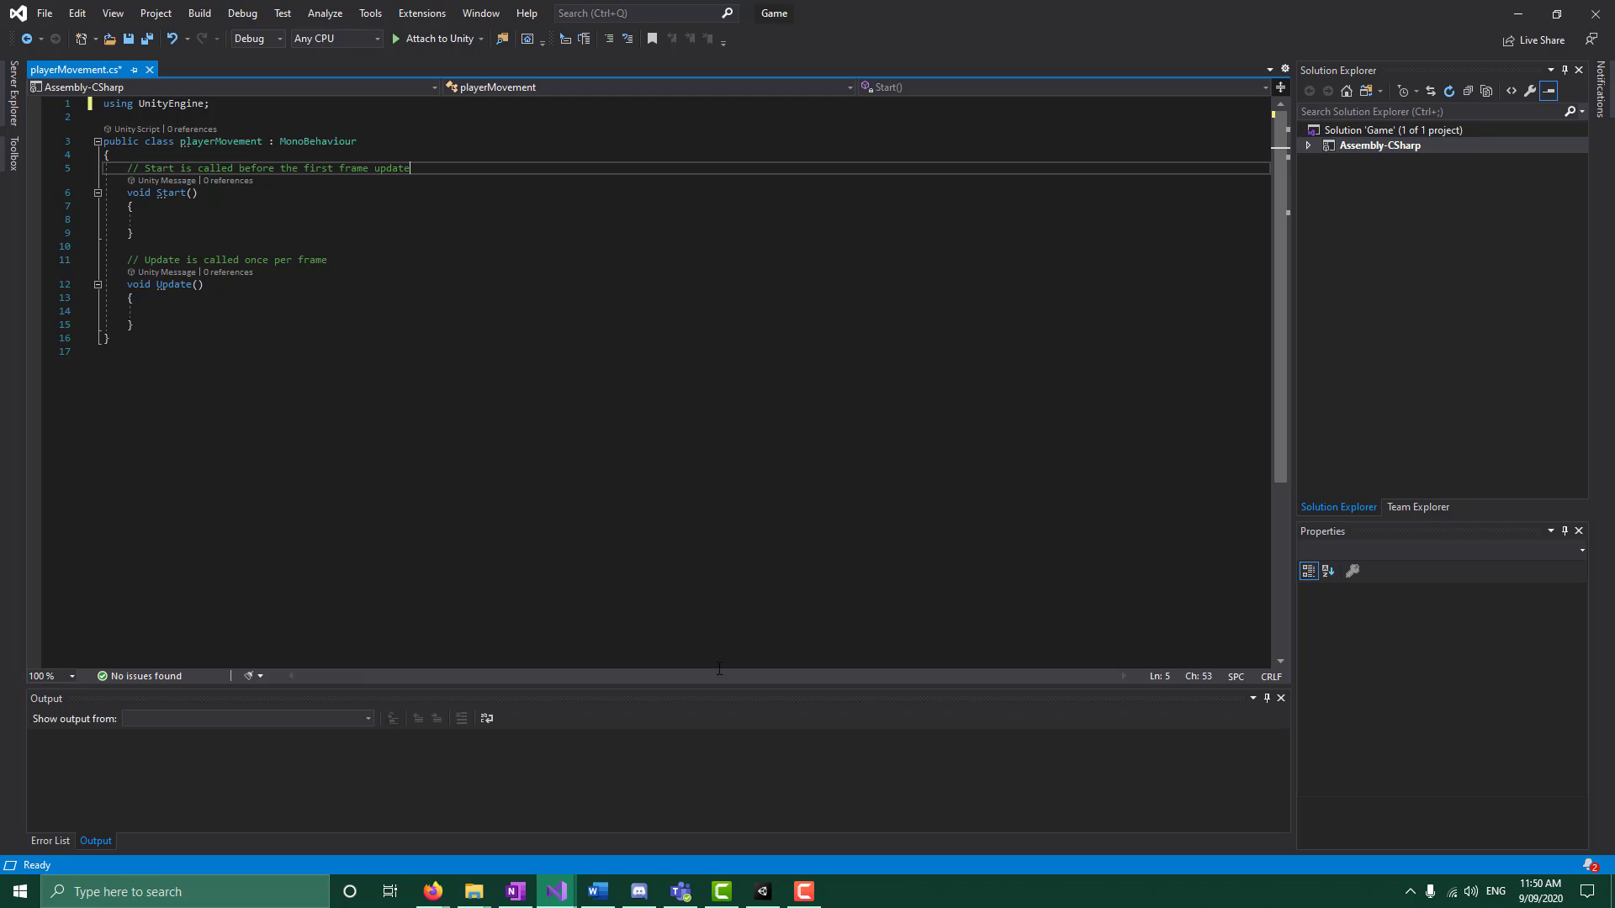
Switch to the Lesson 2b Visual Studio window and copy the Rigidbody and three force variable declarations from movement.cs
left_click(570, 891)
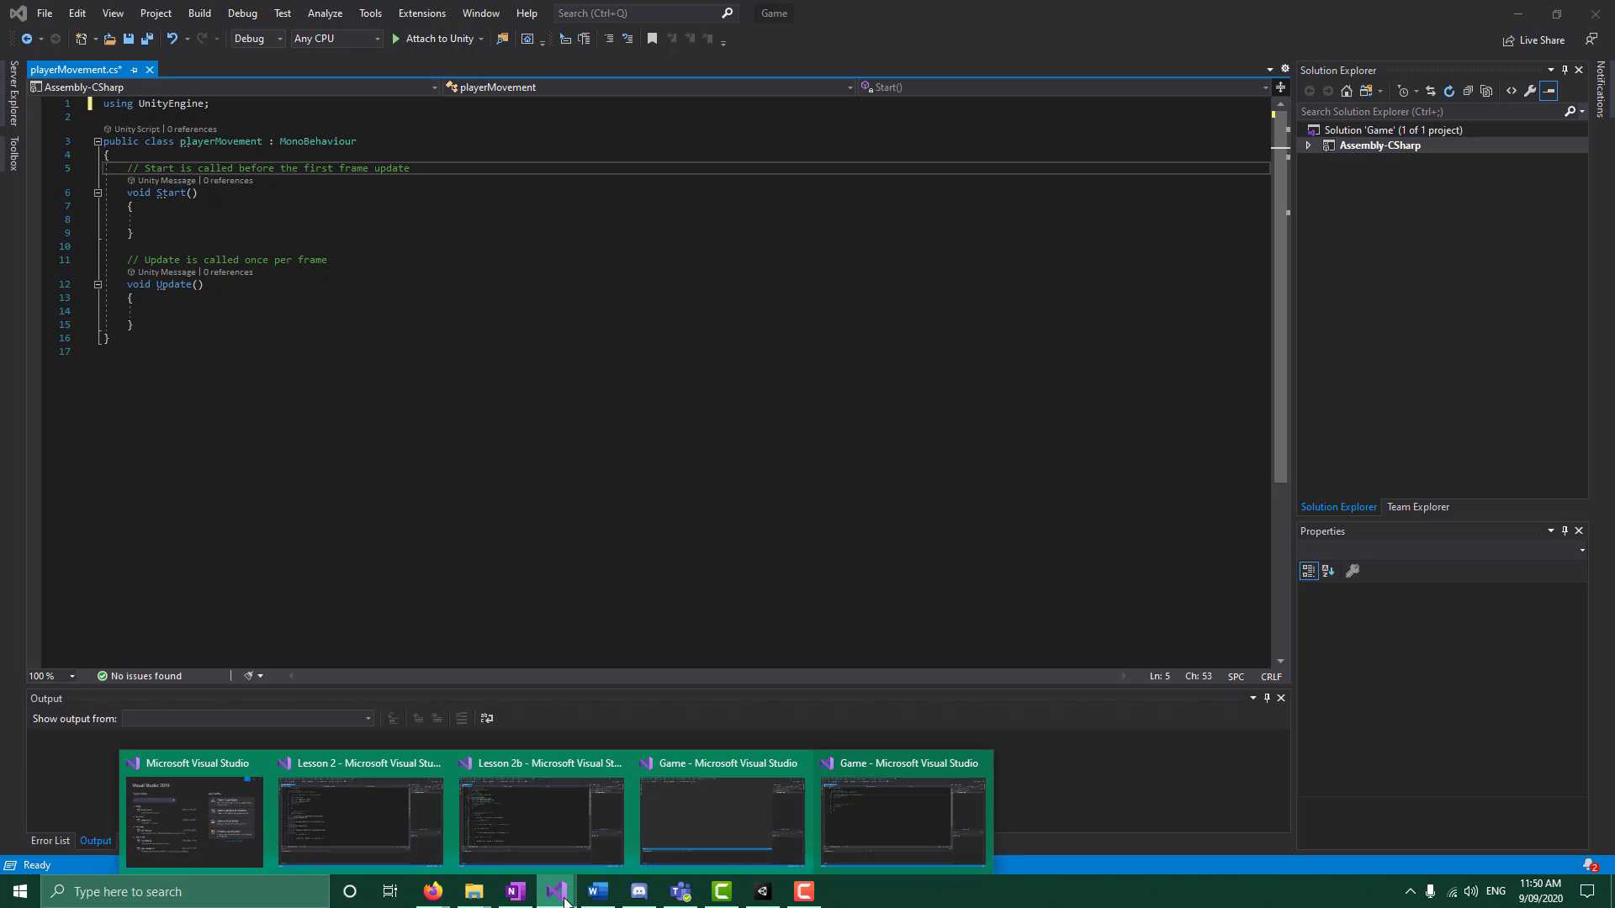
left_click(558, 829)
scroll(761, 398, "down", 1)
scroll(762, 398, "up", 2)
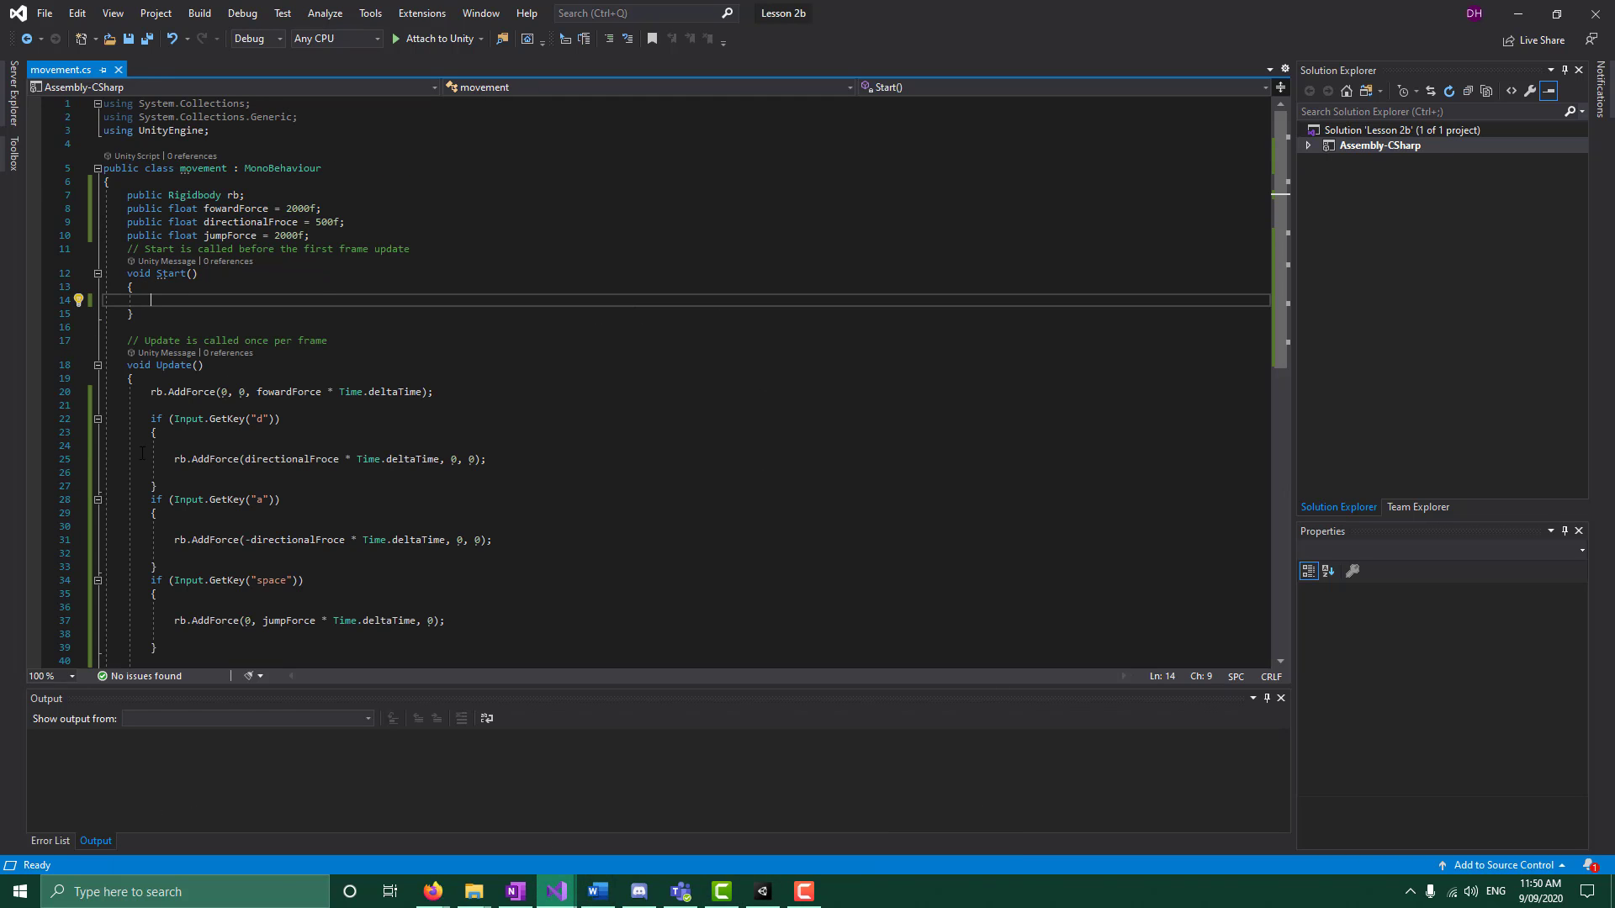
left_click_drag(309, 236, 88, 196)
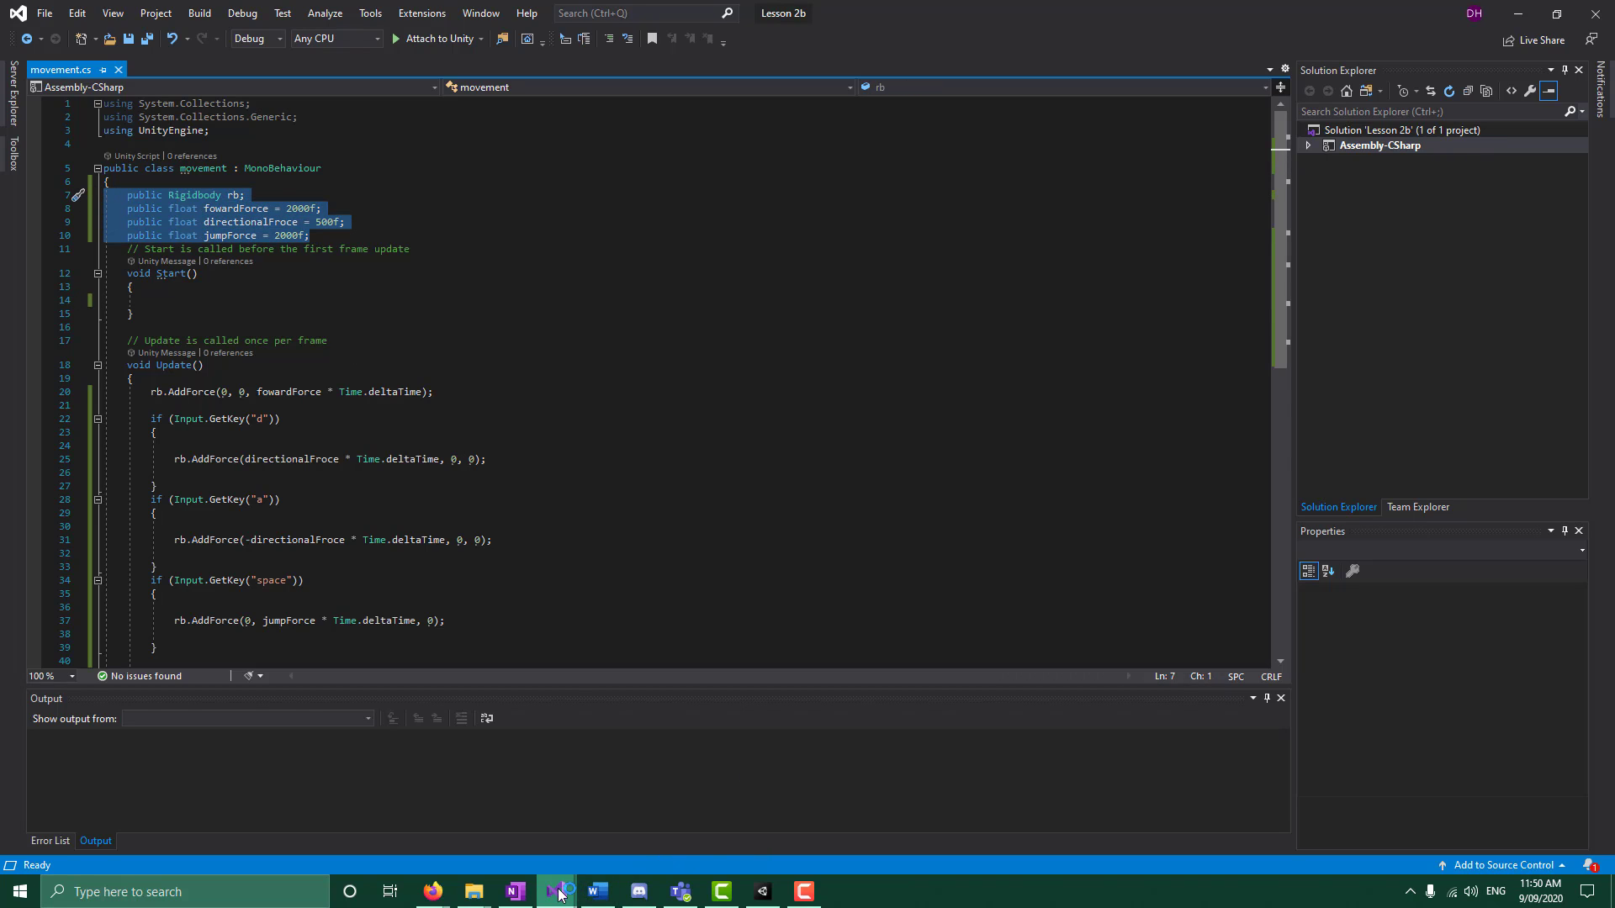
Switch to the Game project's empty Visual Studio window and ignore the external modifications to its solution
mouse_move(559, 896)
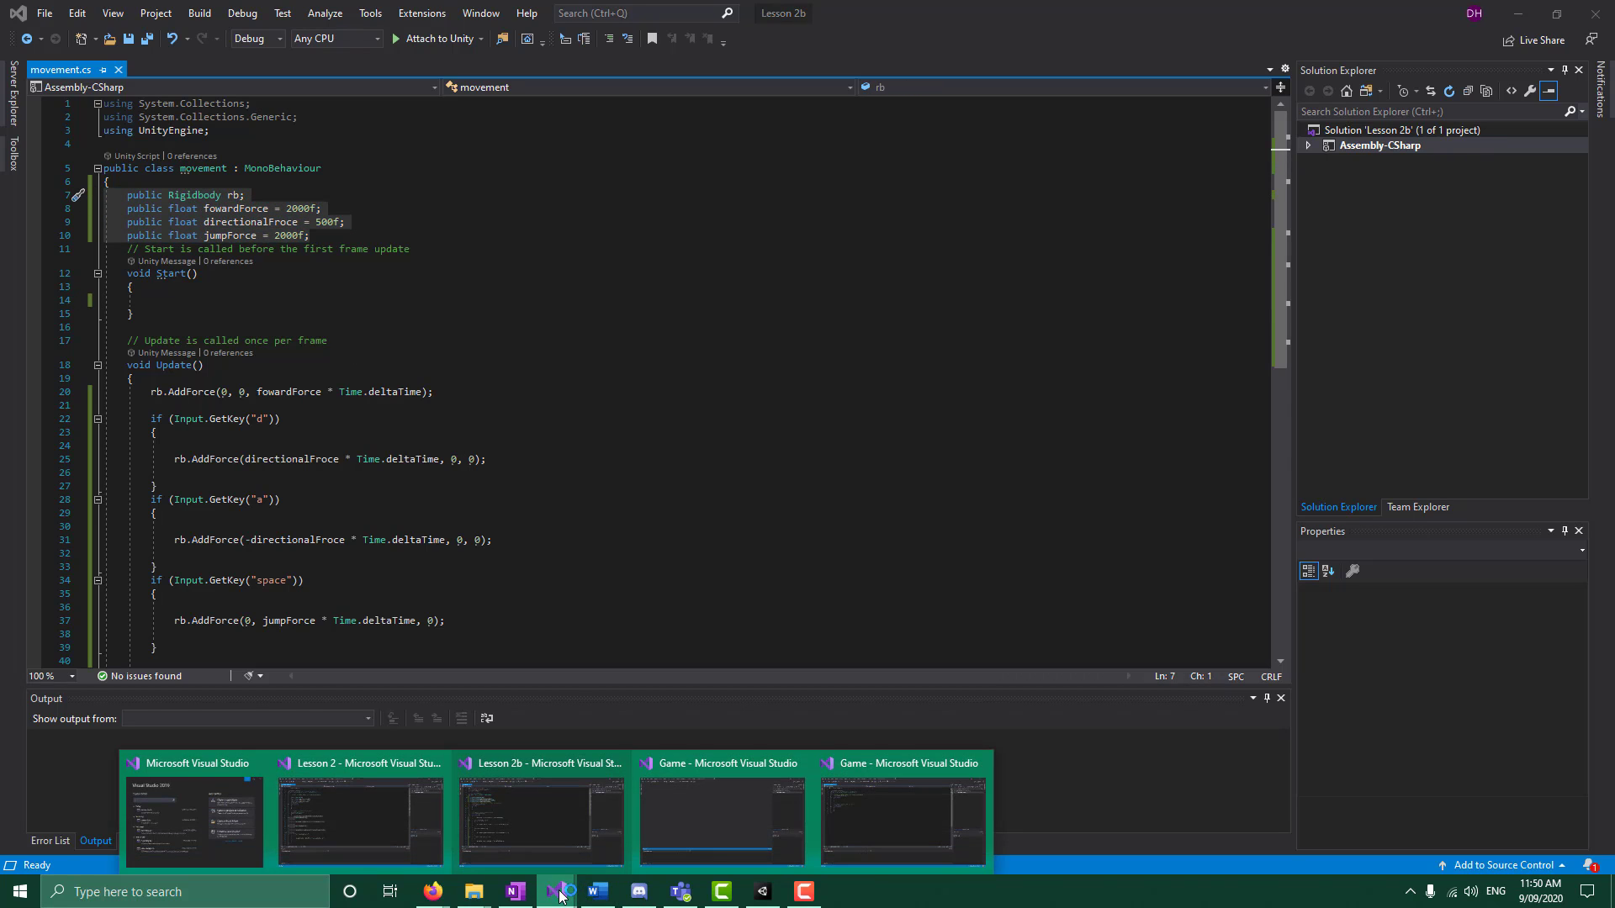
left_click(682, 807)
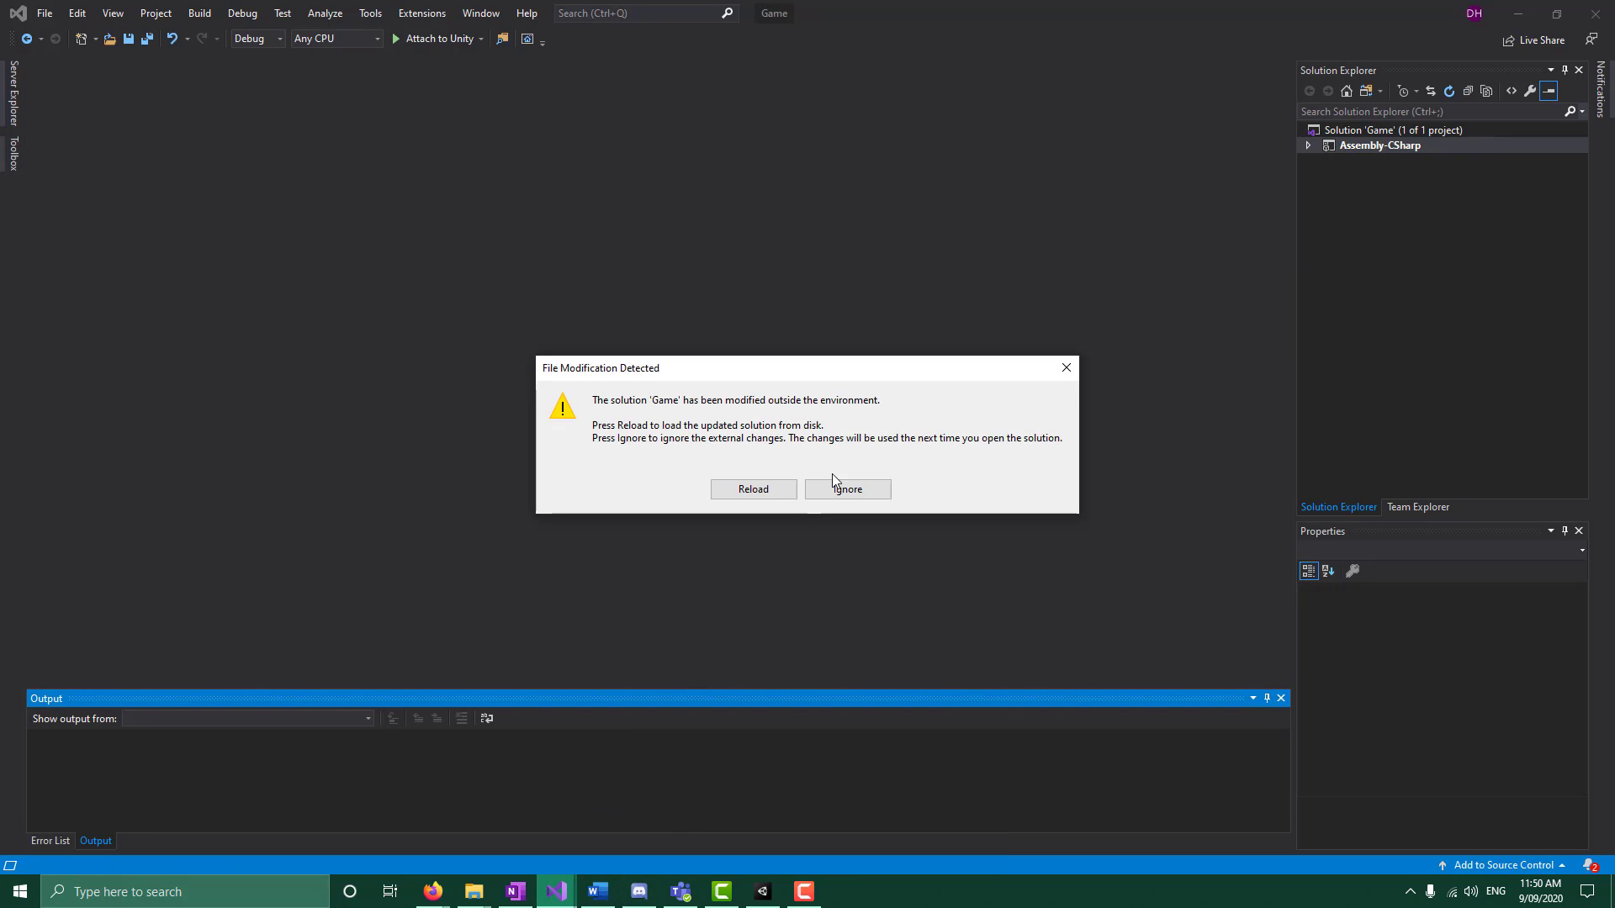
left_click(846, 490)
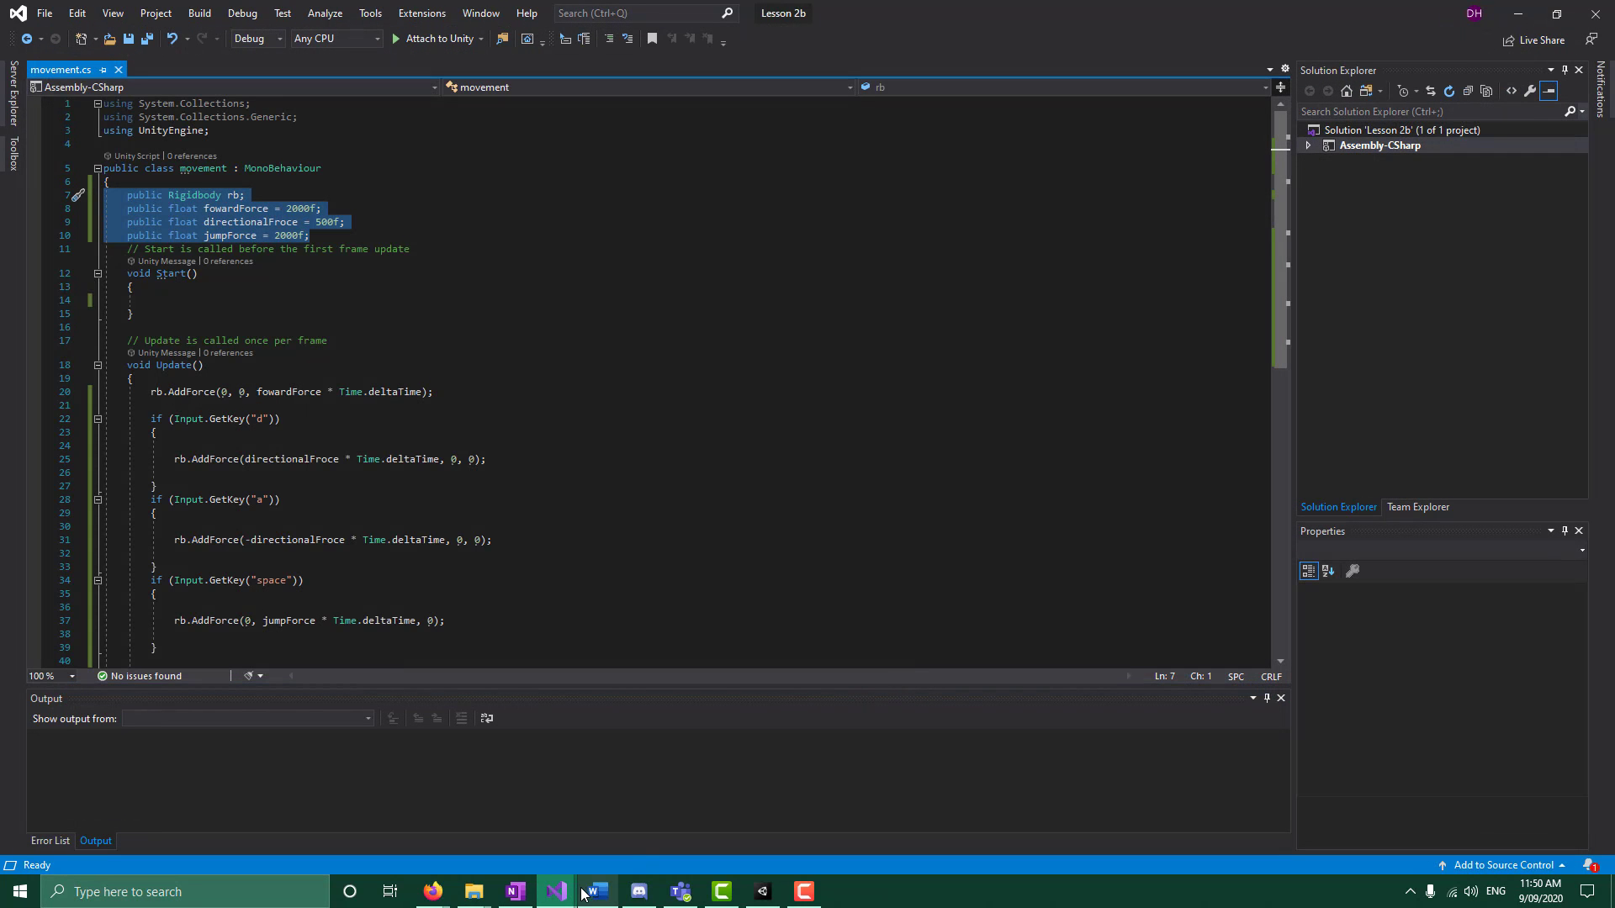
Return to playerMovement.cs and paste the copied rb, fowardForce, directionalFroce and jumpForce declarations directly above the Start method
mouse_move(562, 897)
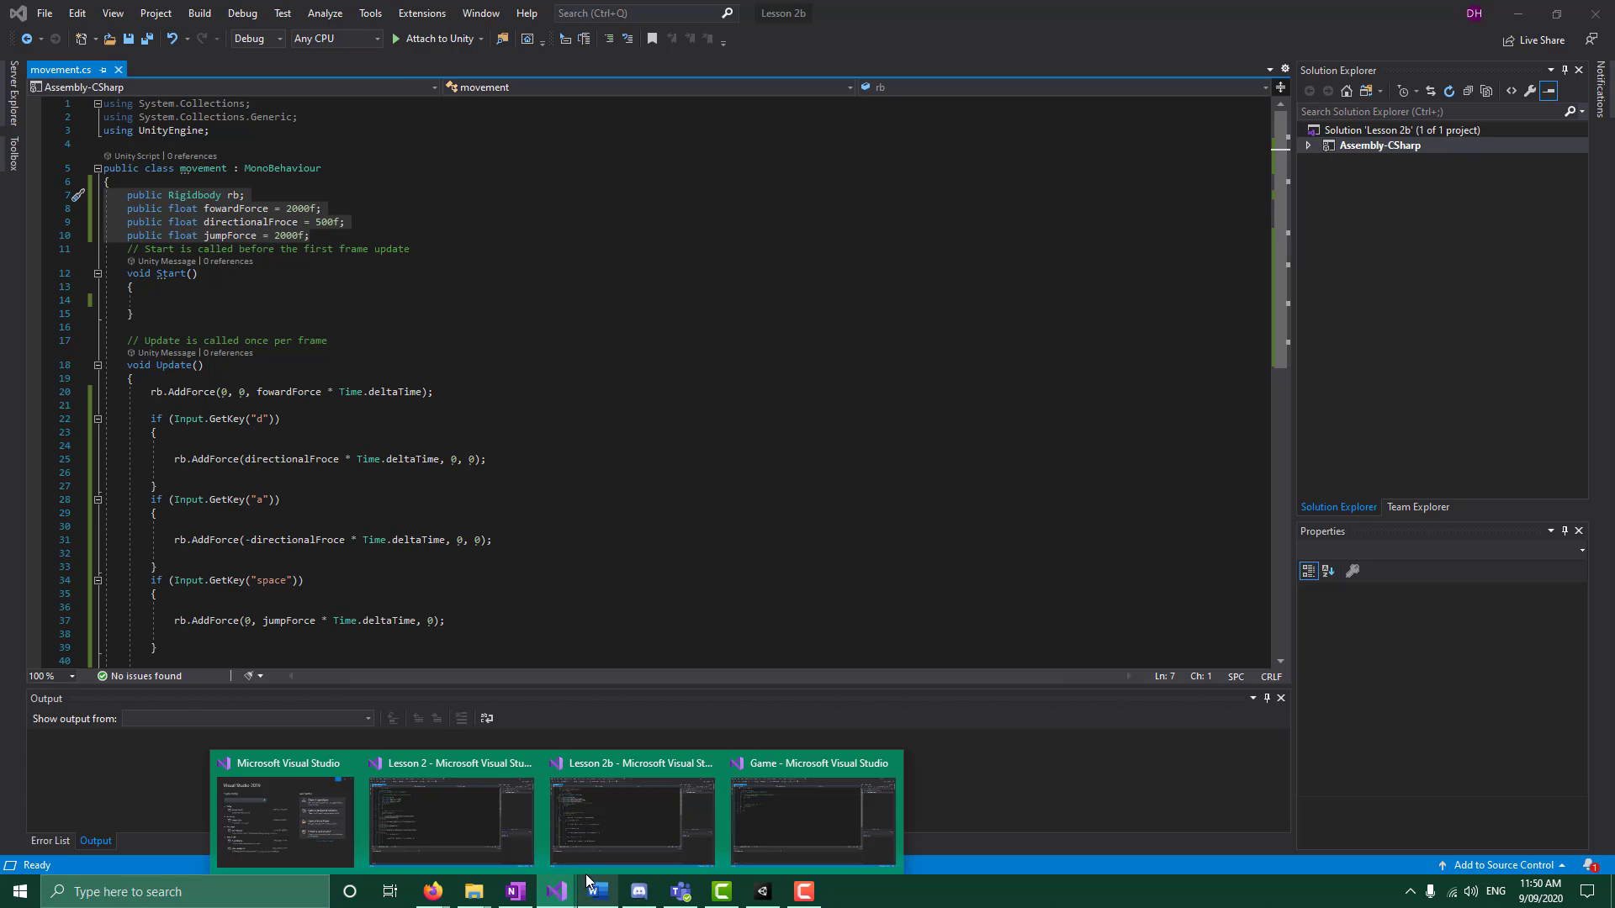
left_click(824, 834)
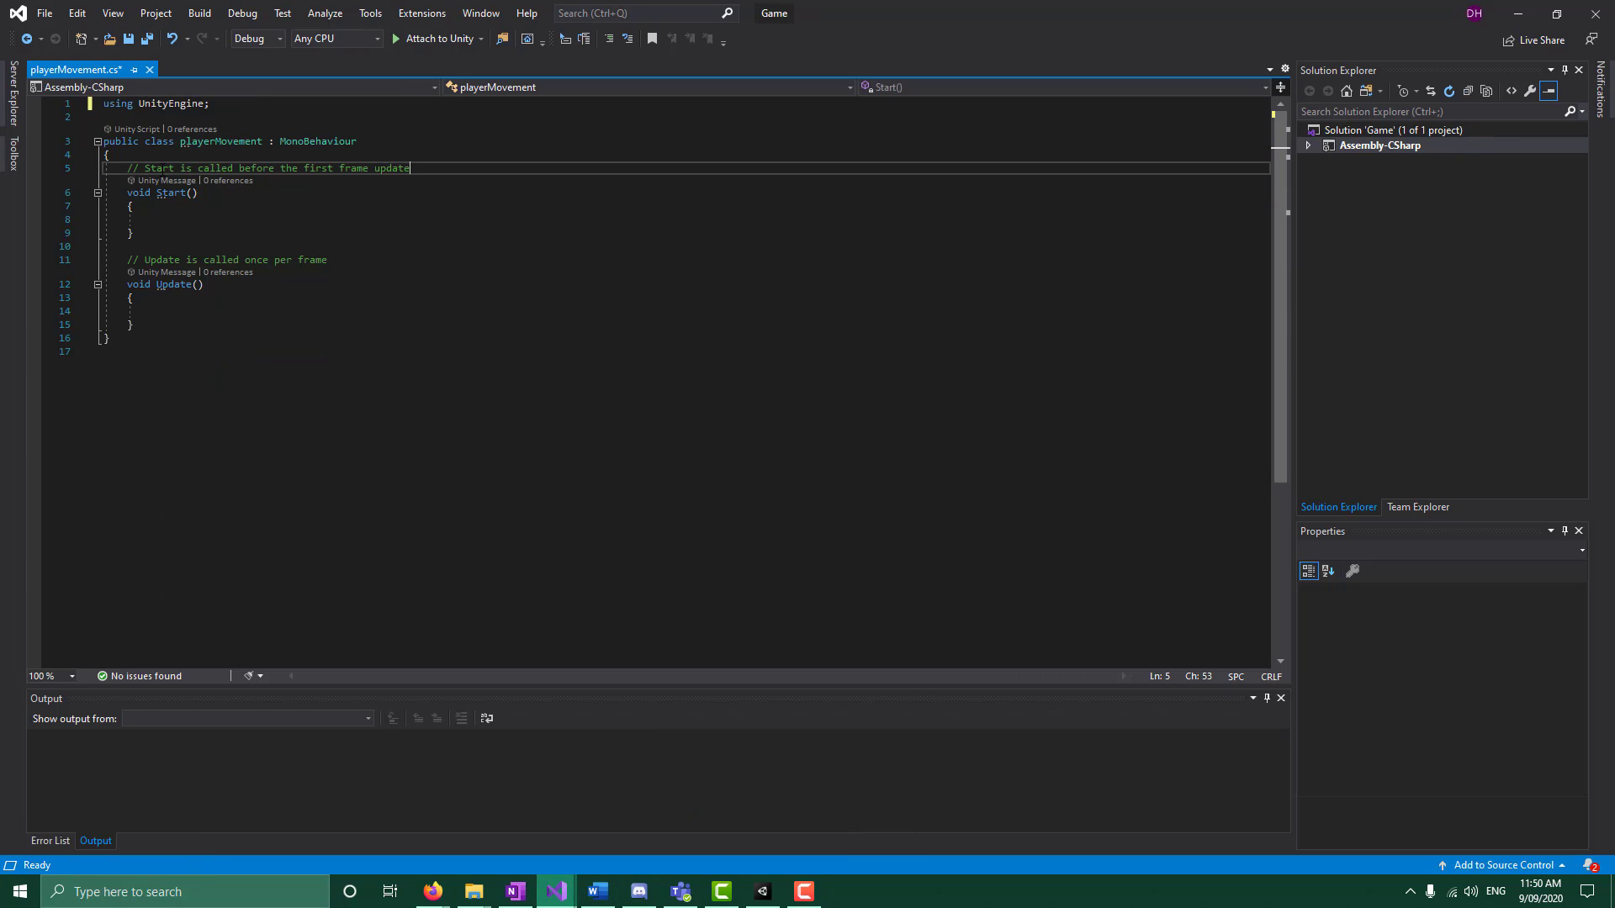
left_click(128, 194)
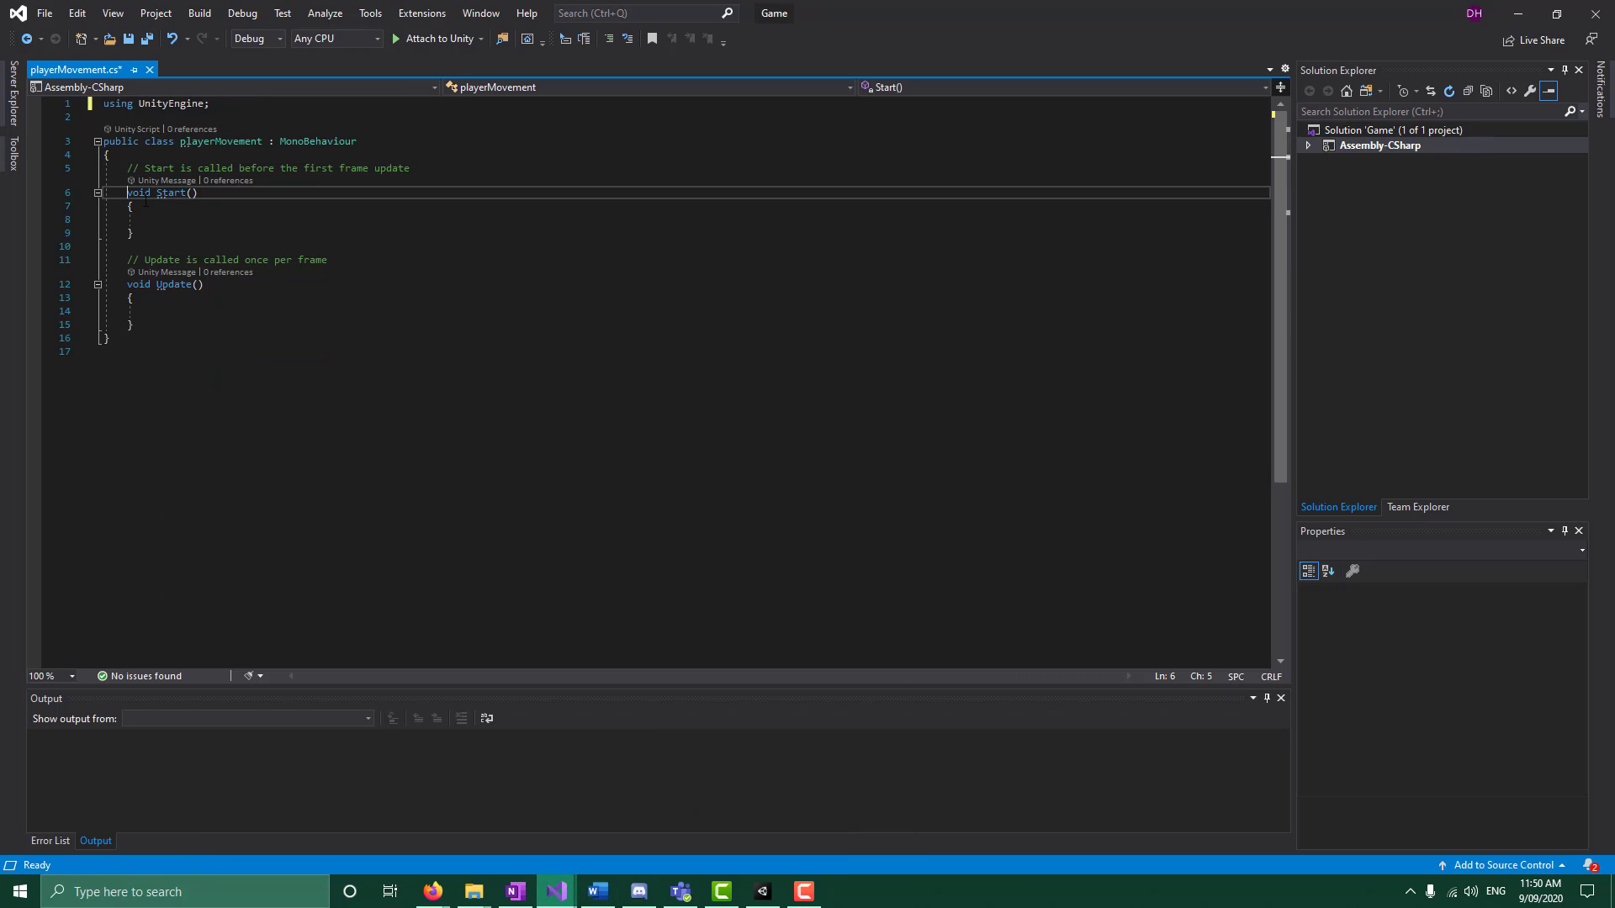
key("Return")
key("Up")
type("public Rigidbody rb;     public float fowardForce = 2000f;     public float directionalFroce = 500f;     public float jumpForce = 2000f;")
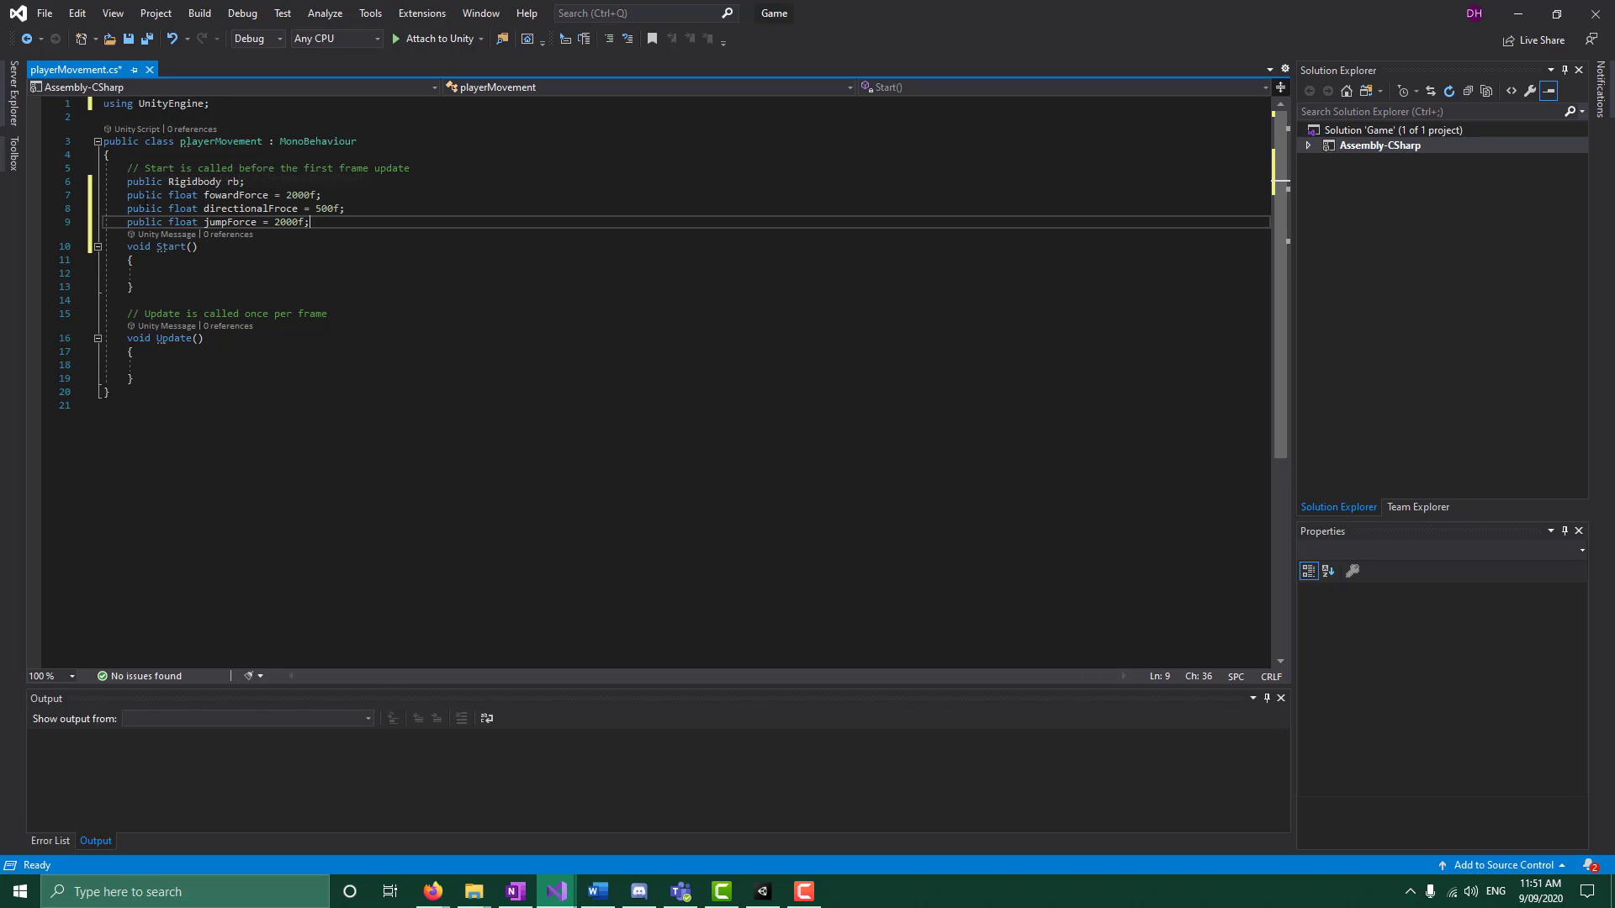
In the Lesson 2b movement script, copy the forward AddForce line and the d, a and space key blocks from Update
left_click(489, 301)
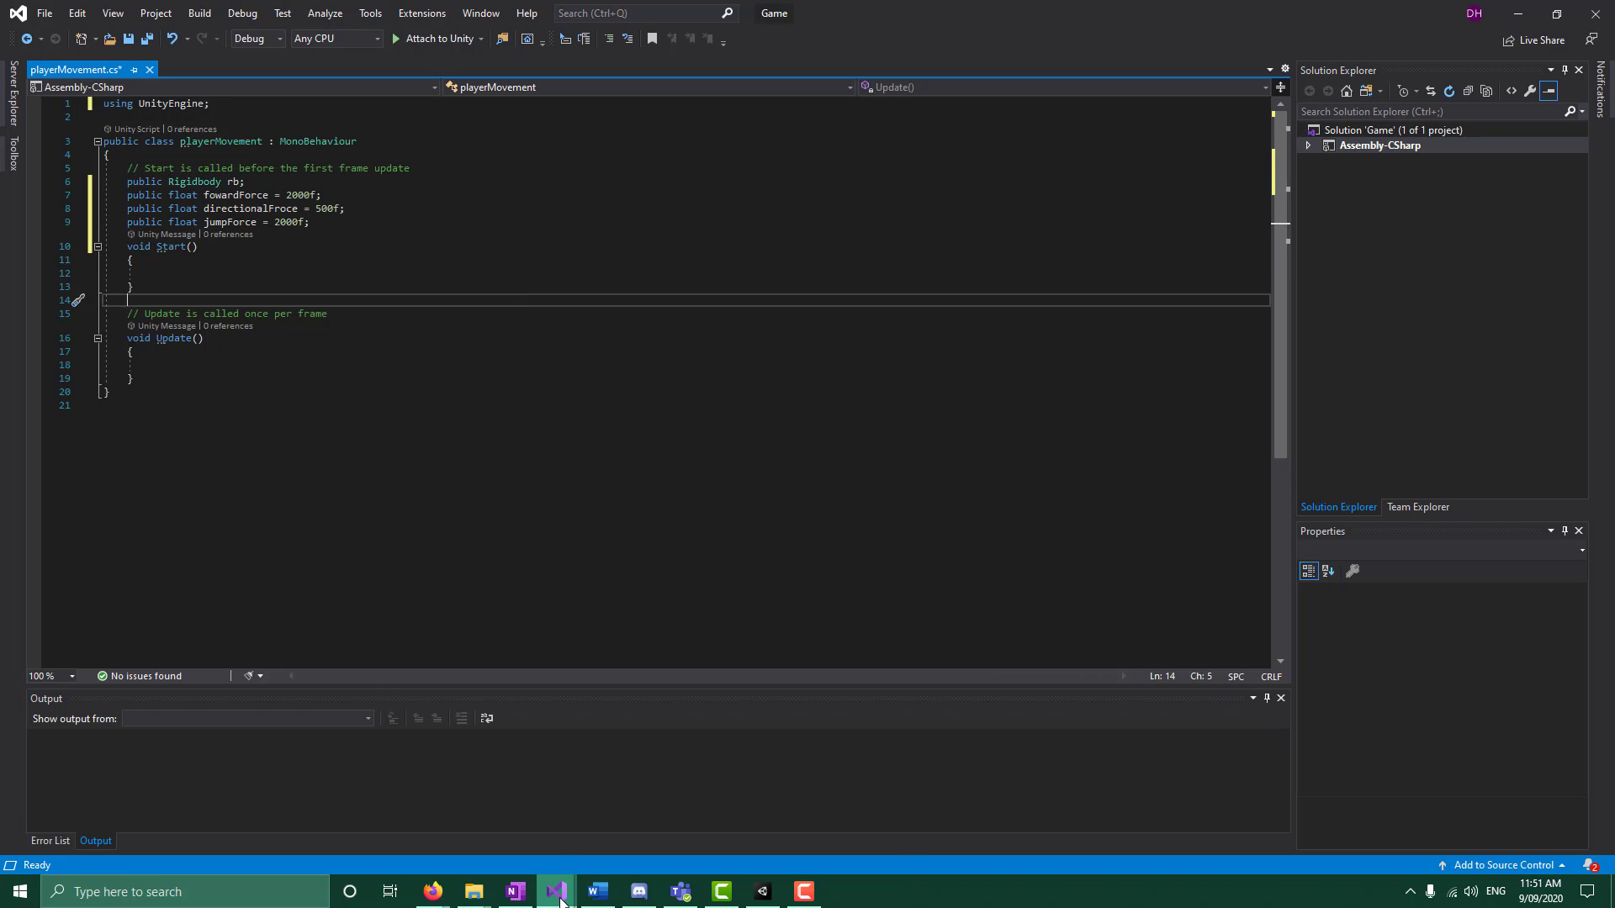
mouse_move(559, 898)
left_click(655, 825)
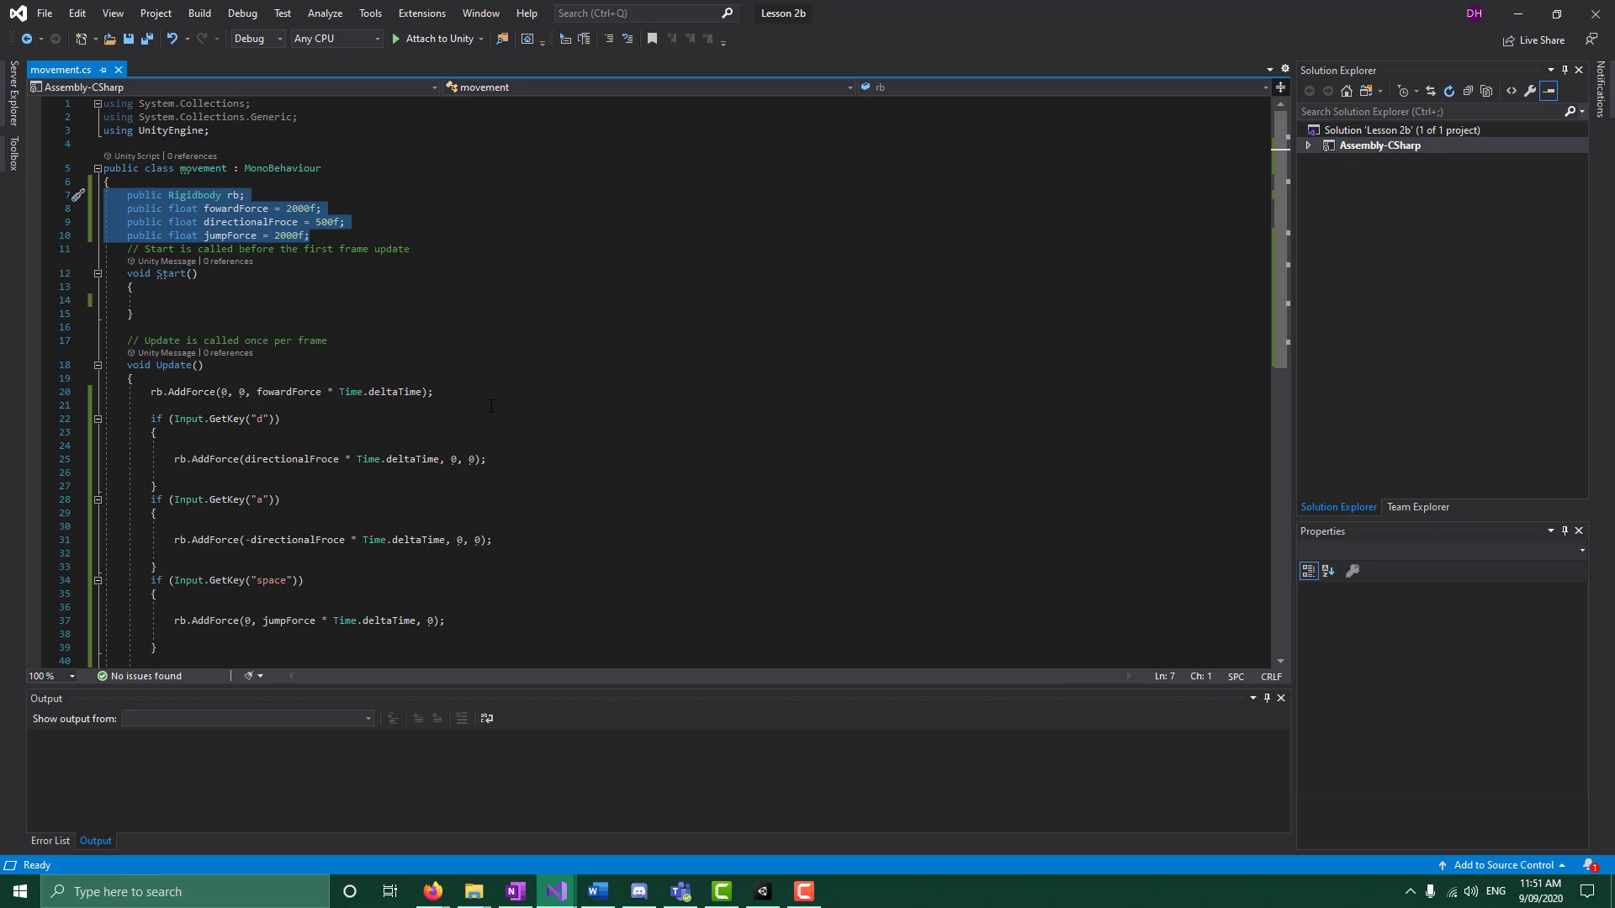
scroll(492, 406, "down", 2)
left_click_drag(145, 311, 156, 514)
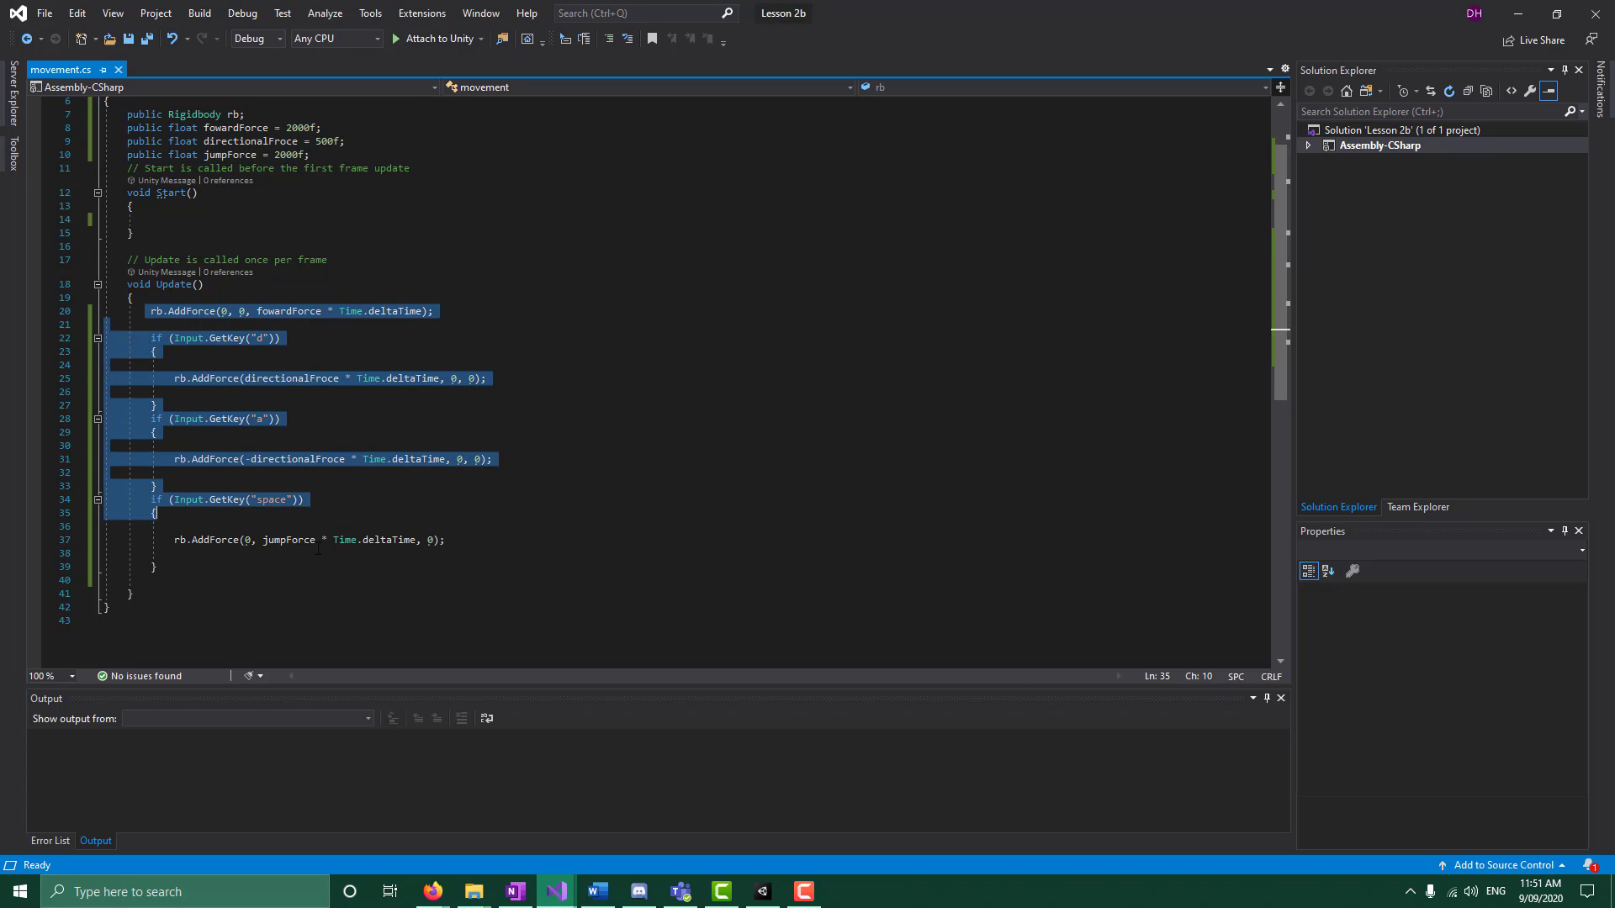
left_click_drag(318, 547, 172, 568)
key("ctrl+c")
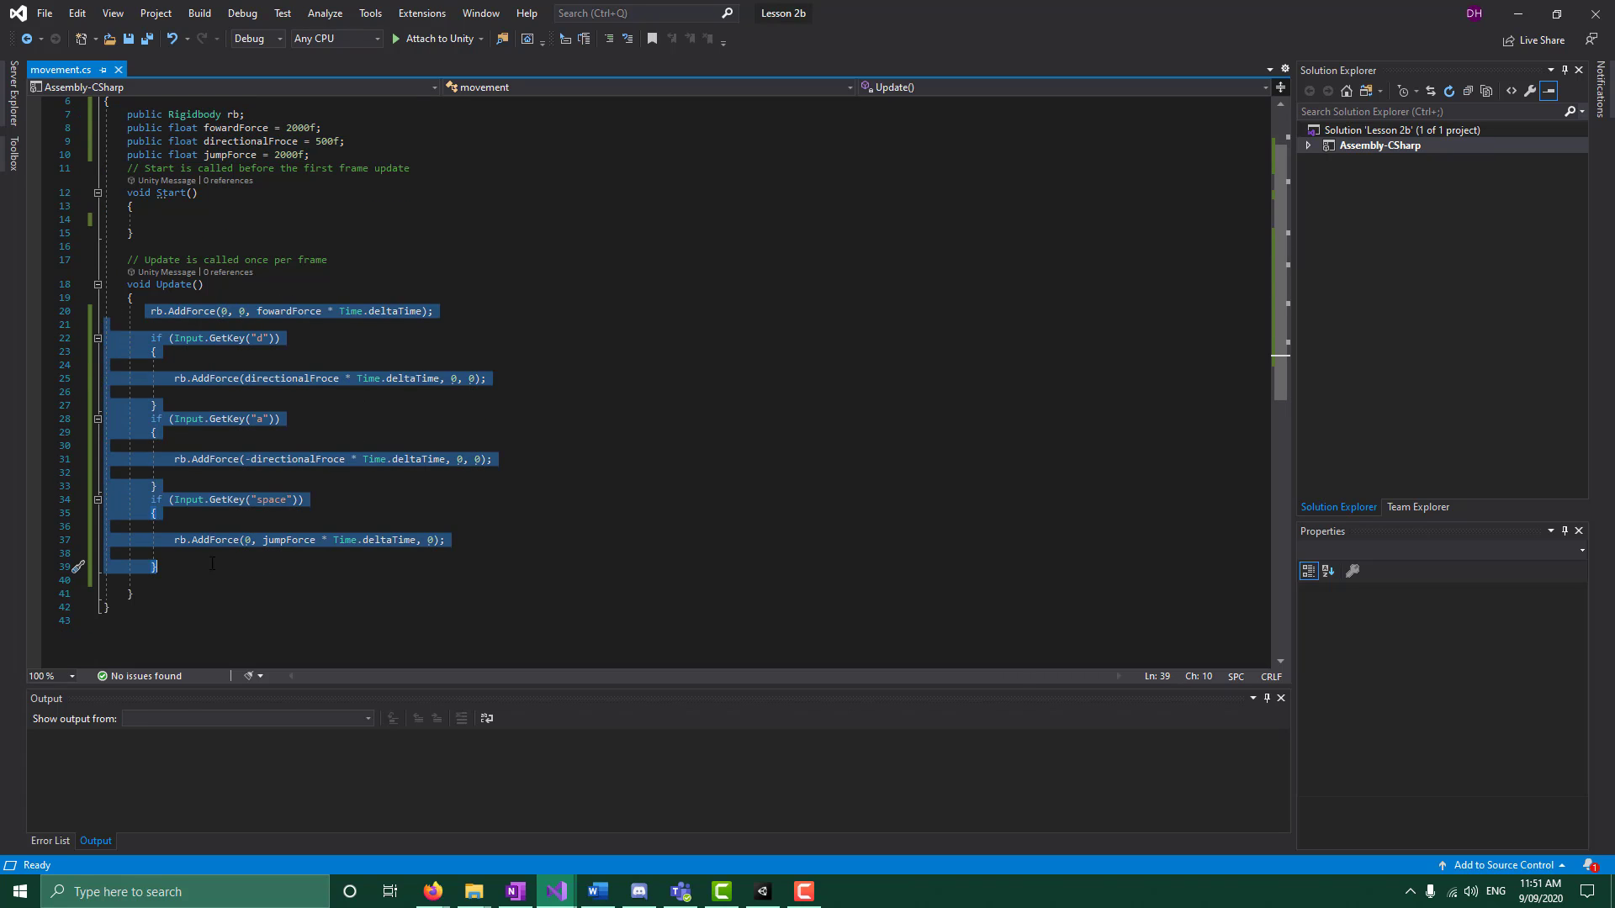
scroll(515, 464, "up", 1)
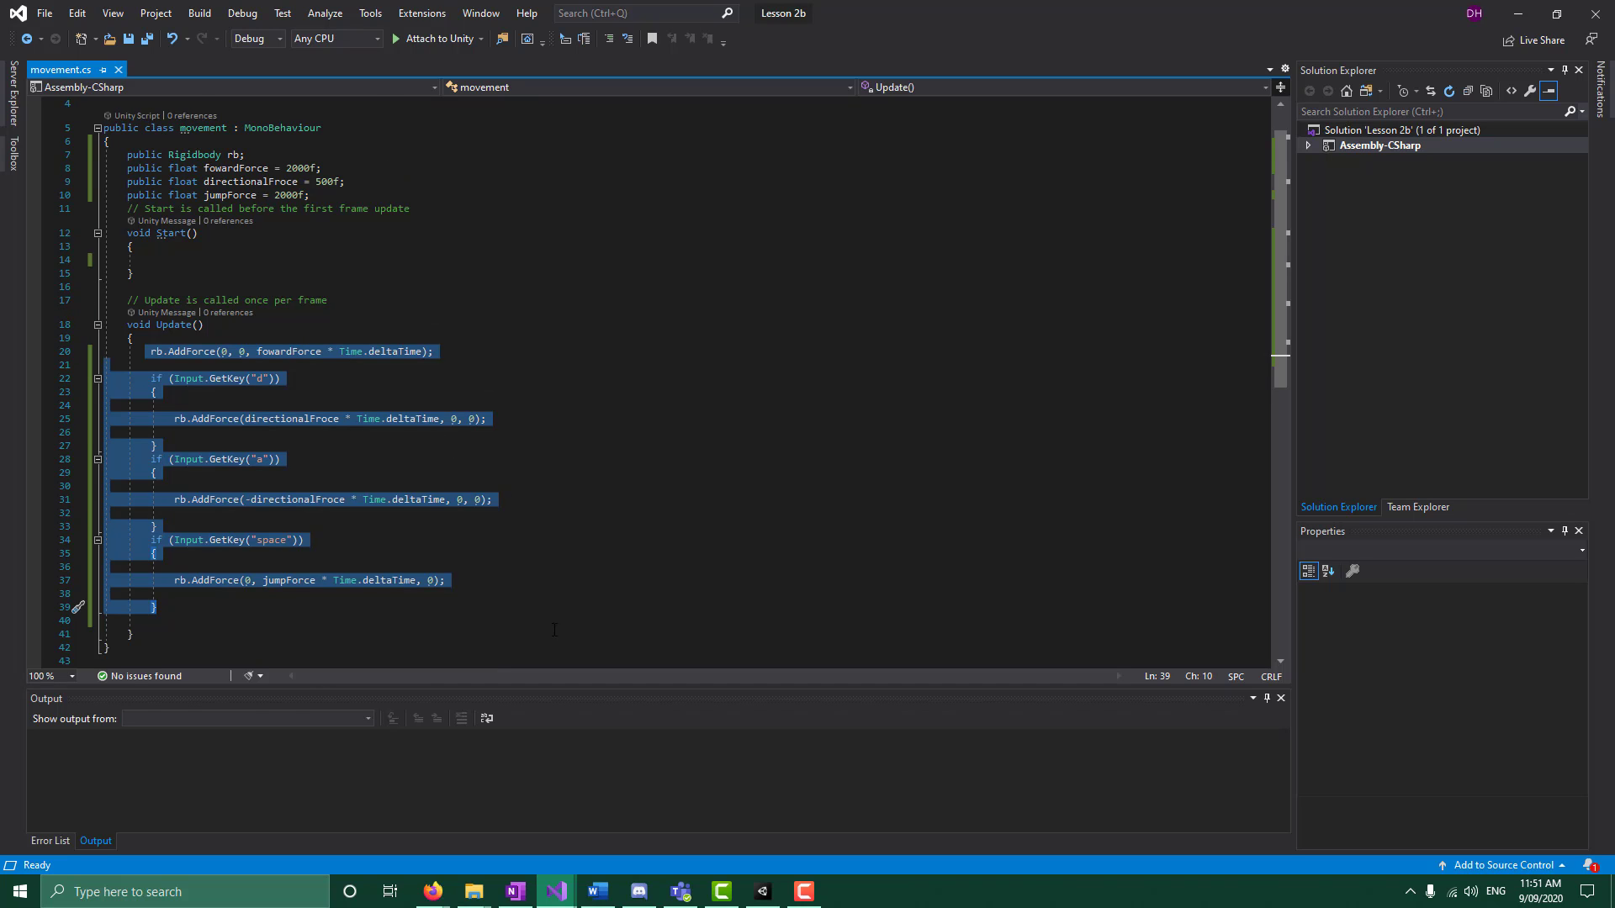
scroll(538, 605, "up", 1)
Paste the copied movement code into the Update method of playerMovement.cs and save the script
mouse_move(556, 890)
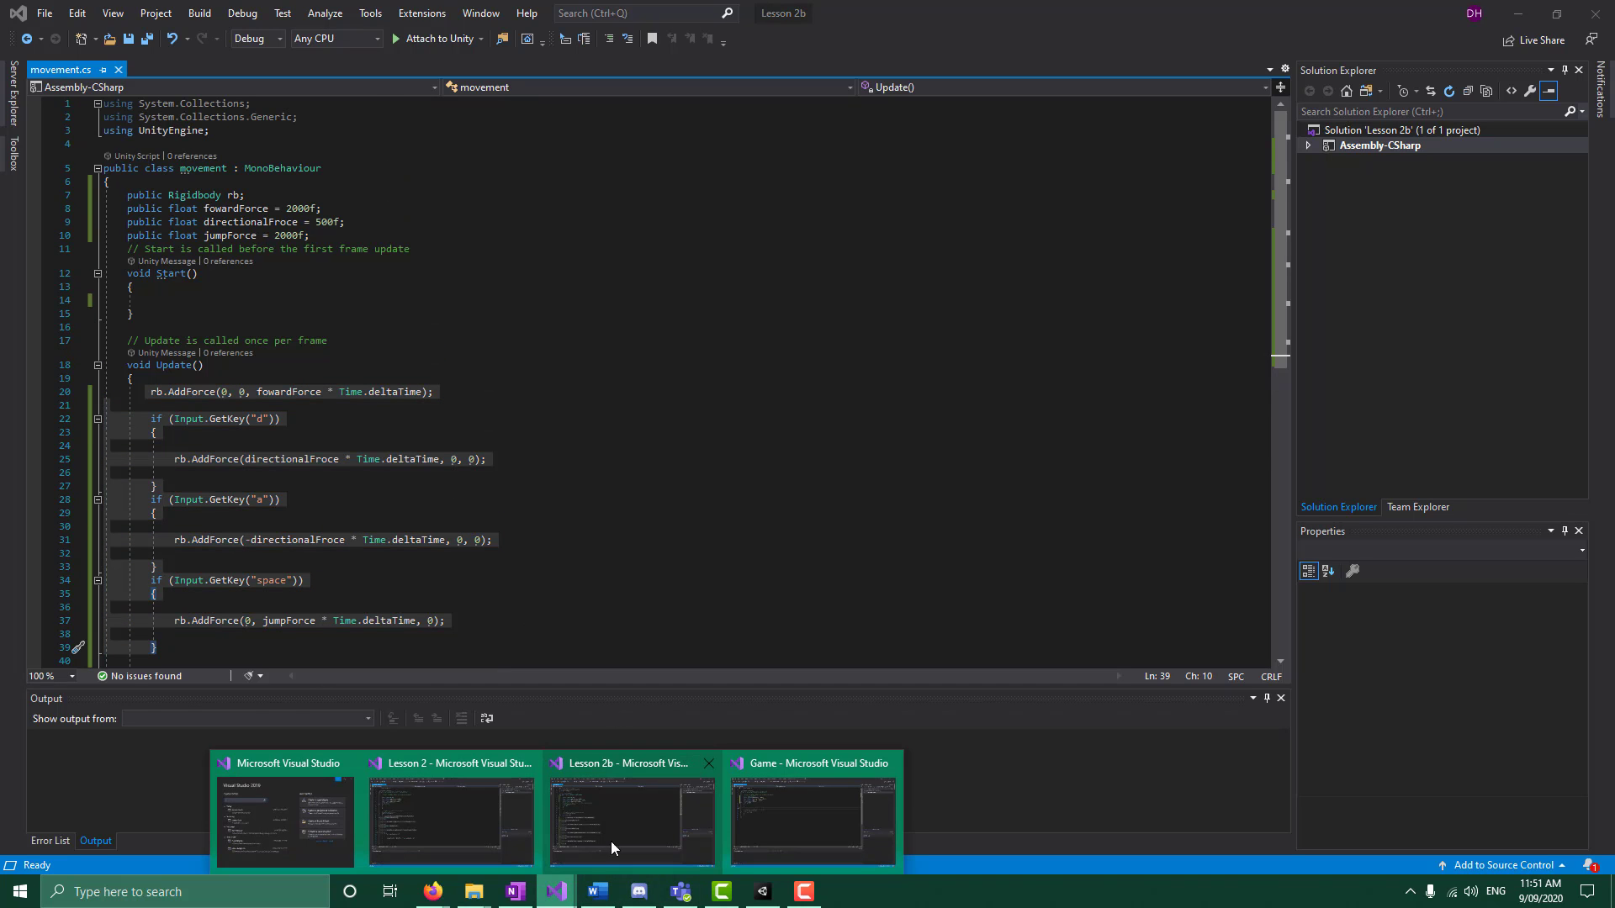
left_click(799, 802)
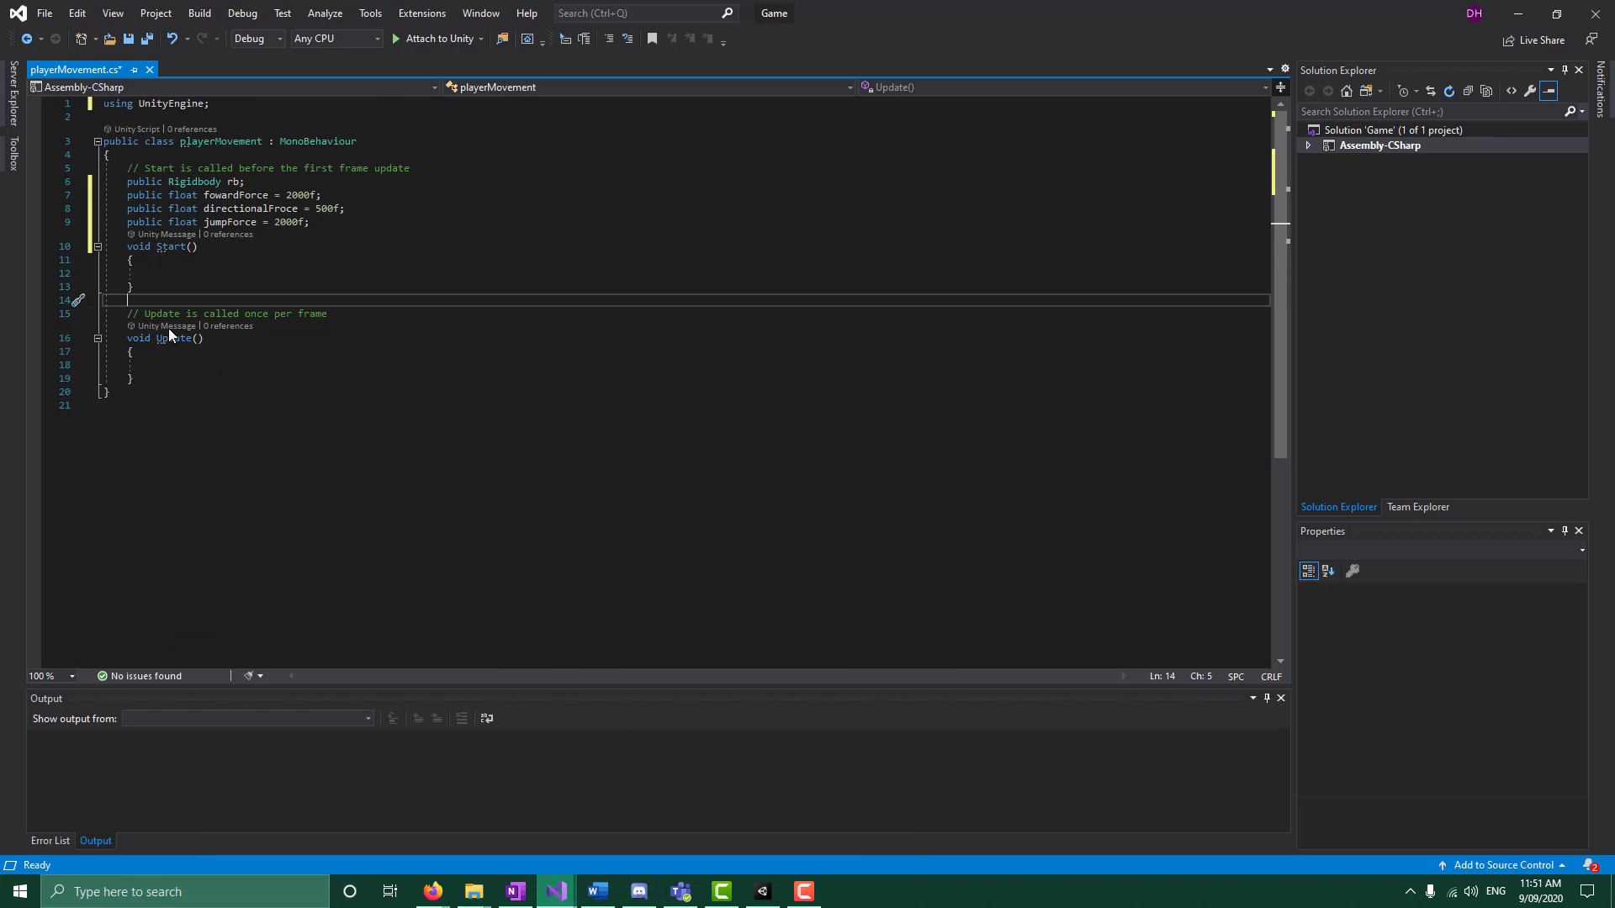
left_click(139, 366)
key("ctrl+v")
left_click(703, 446)
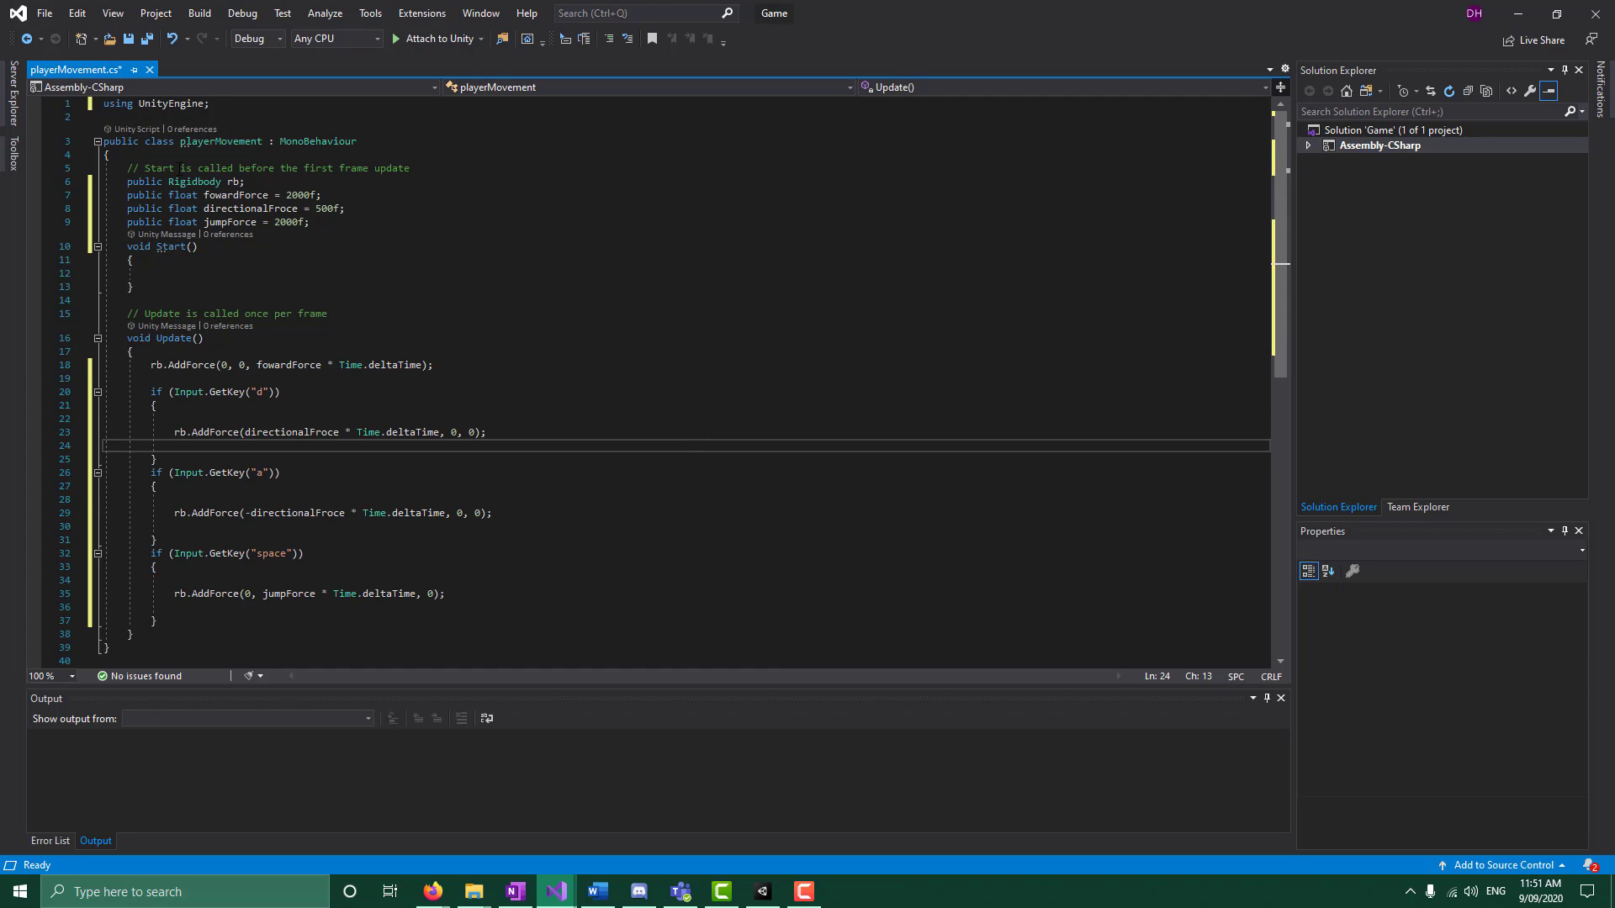
key("ctrl+s")
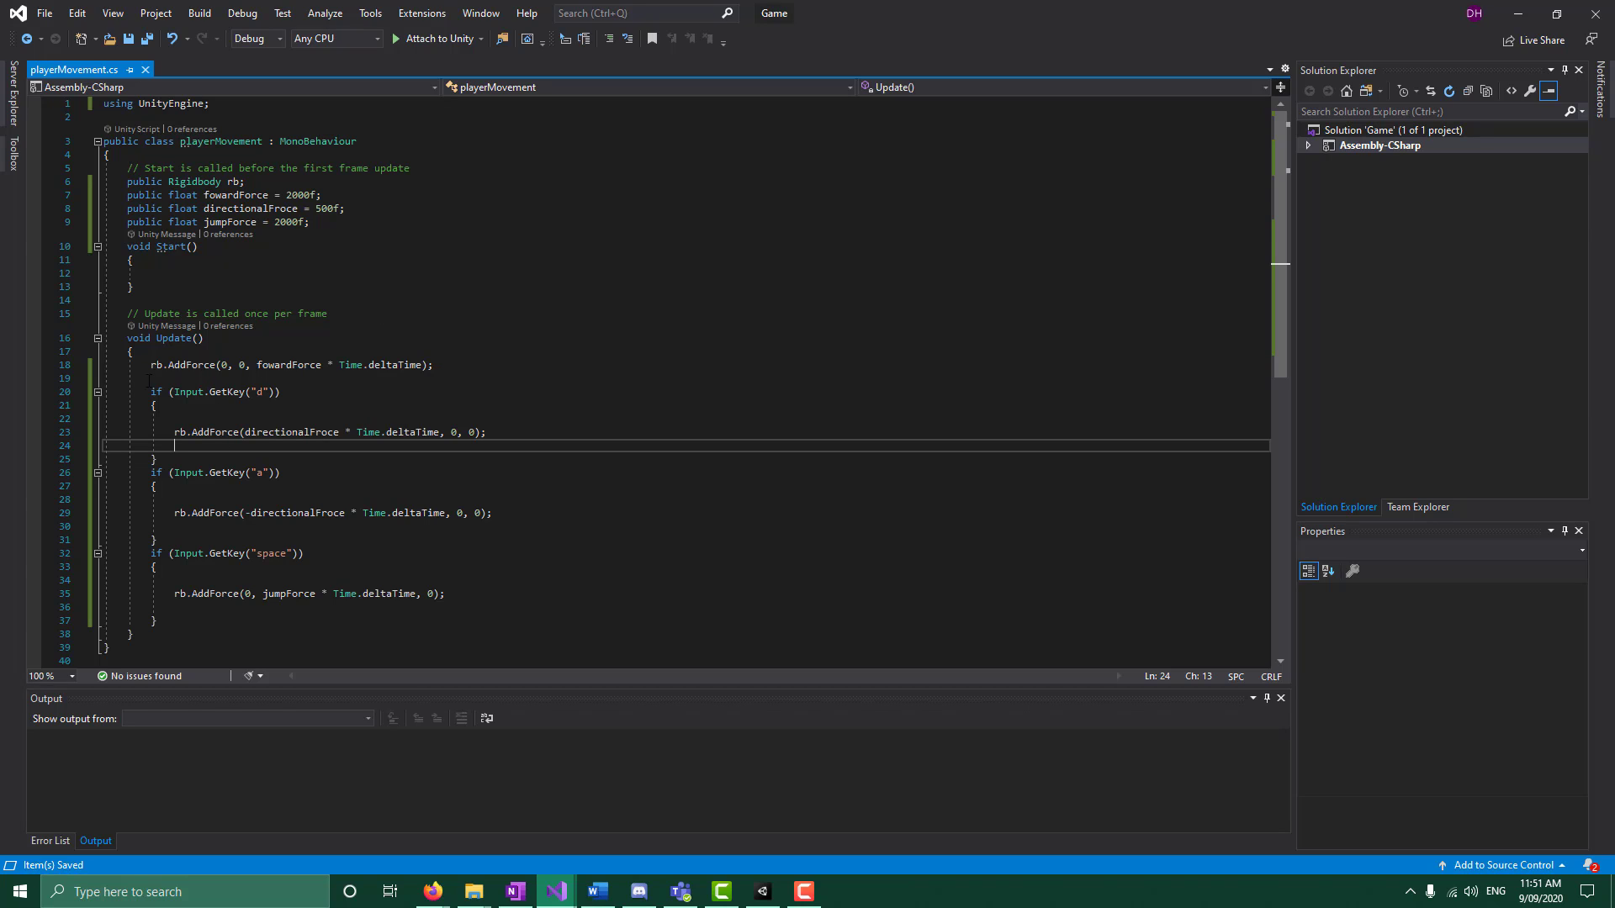
Add the condition if (Input.GetKey("w")) on a new line below the forward AddForce statement in Update
left_click(150, 364)
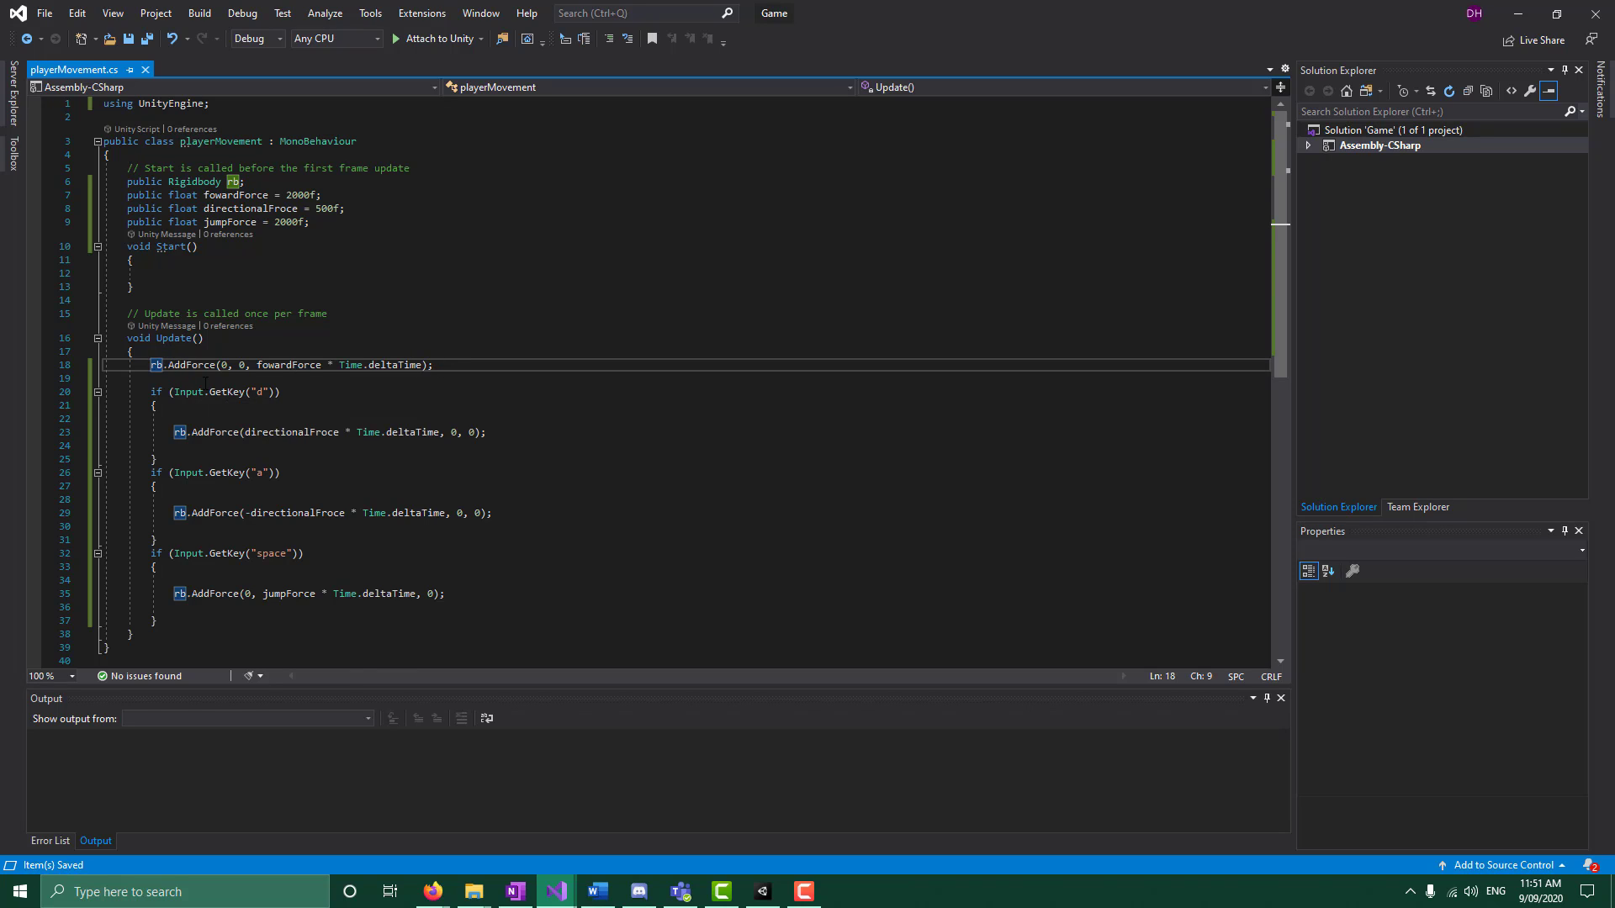
key("Down")
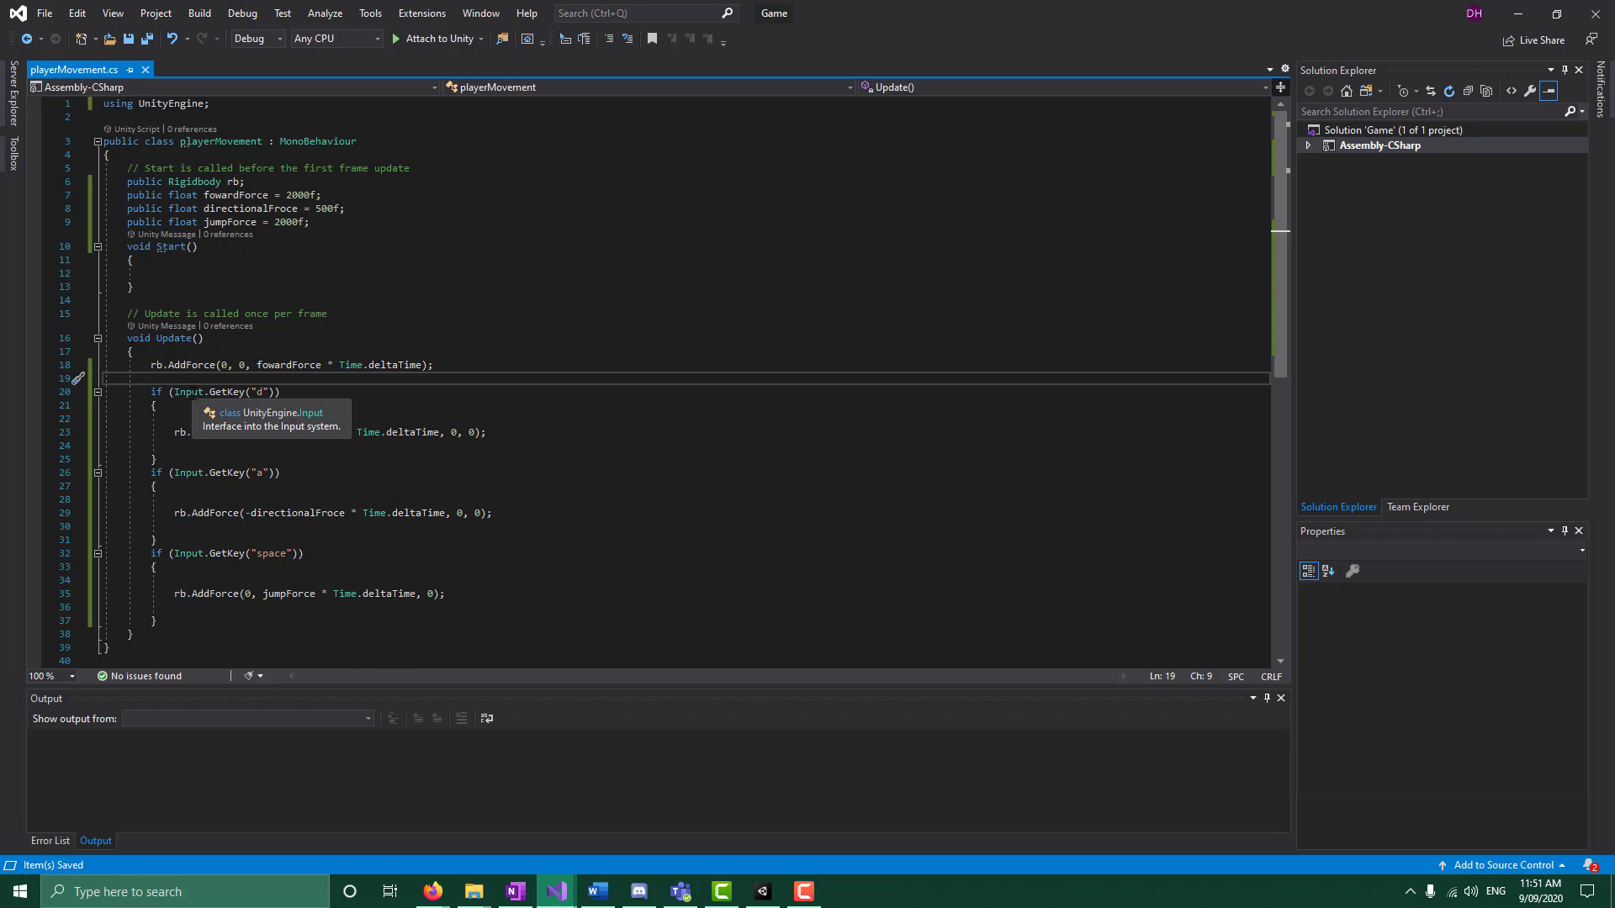
key("Return")
key("Up")
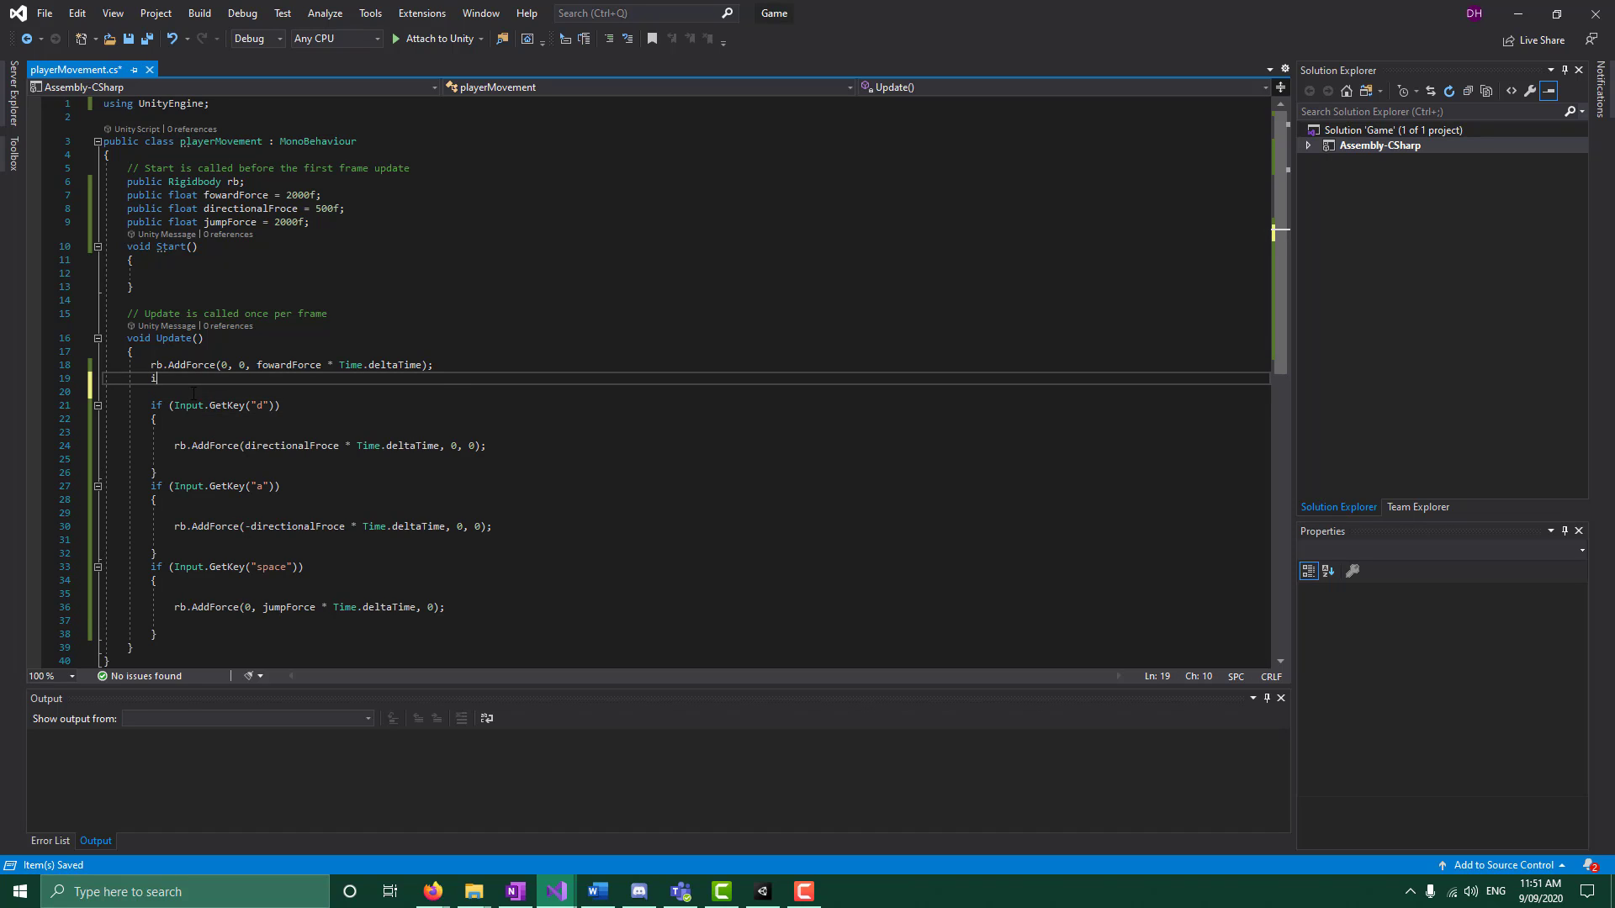
type("if (INput")
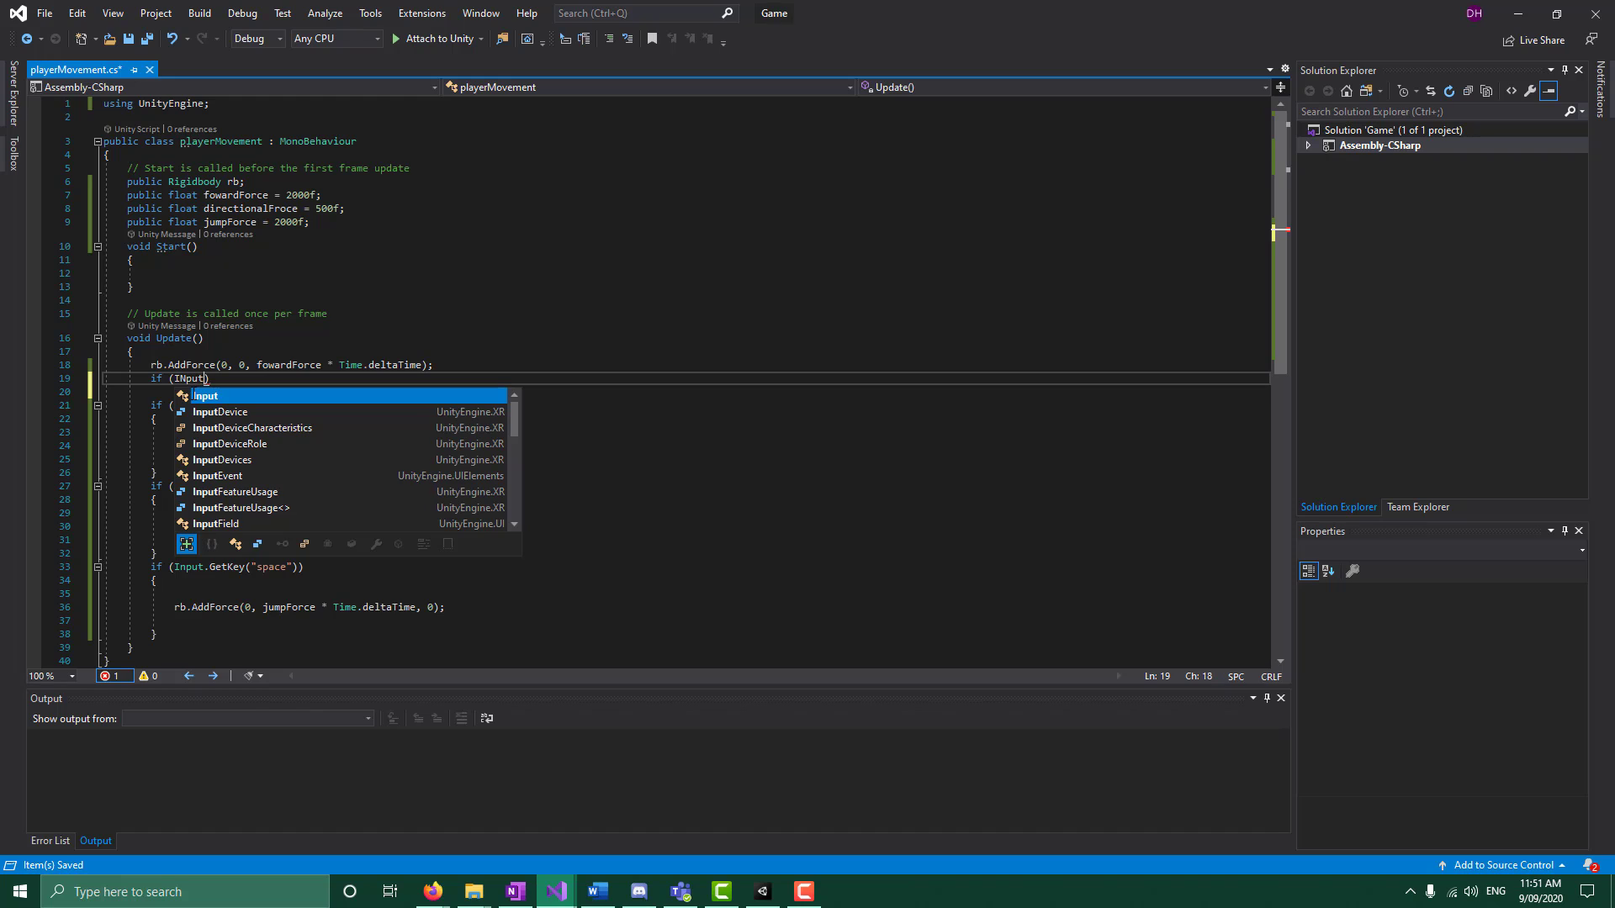
key("BackSpace")
key("BackSpace")
key("BackSpace")
key("BackSpace")
type("nput")
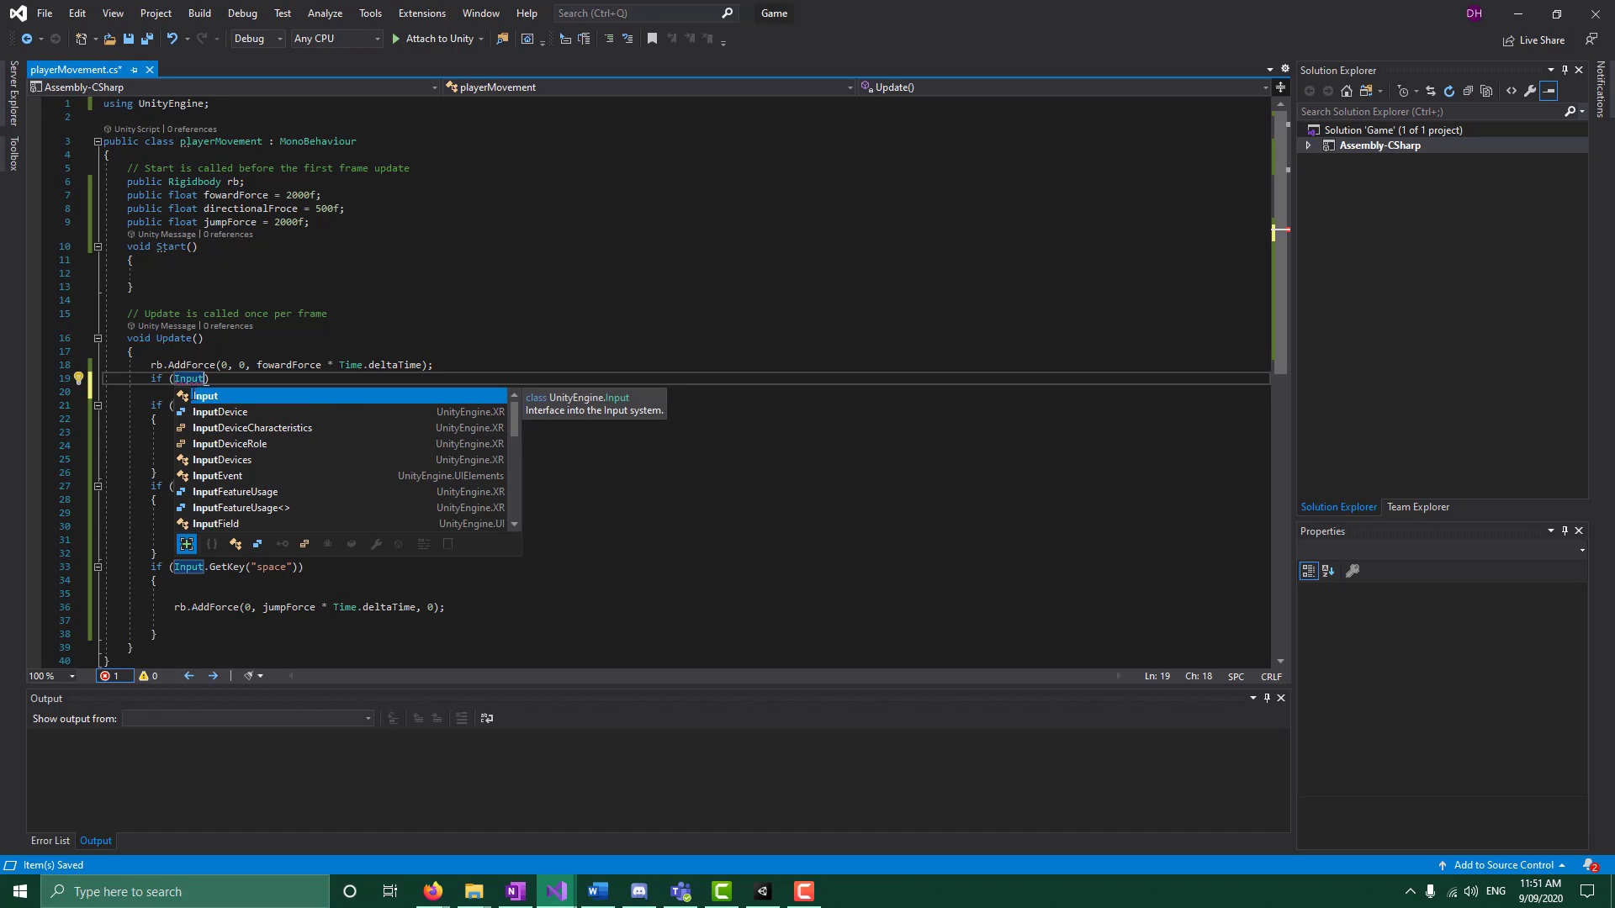
type(".Get")
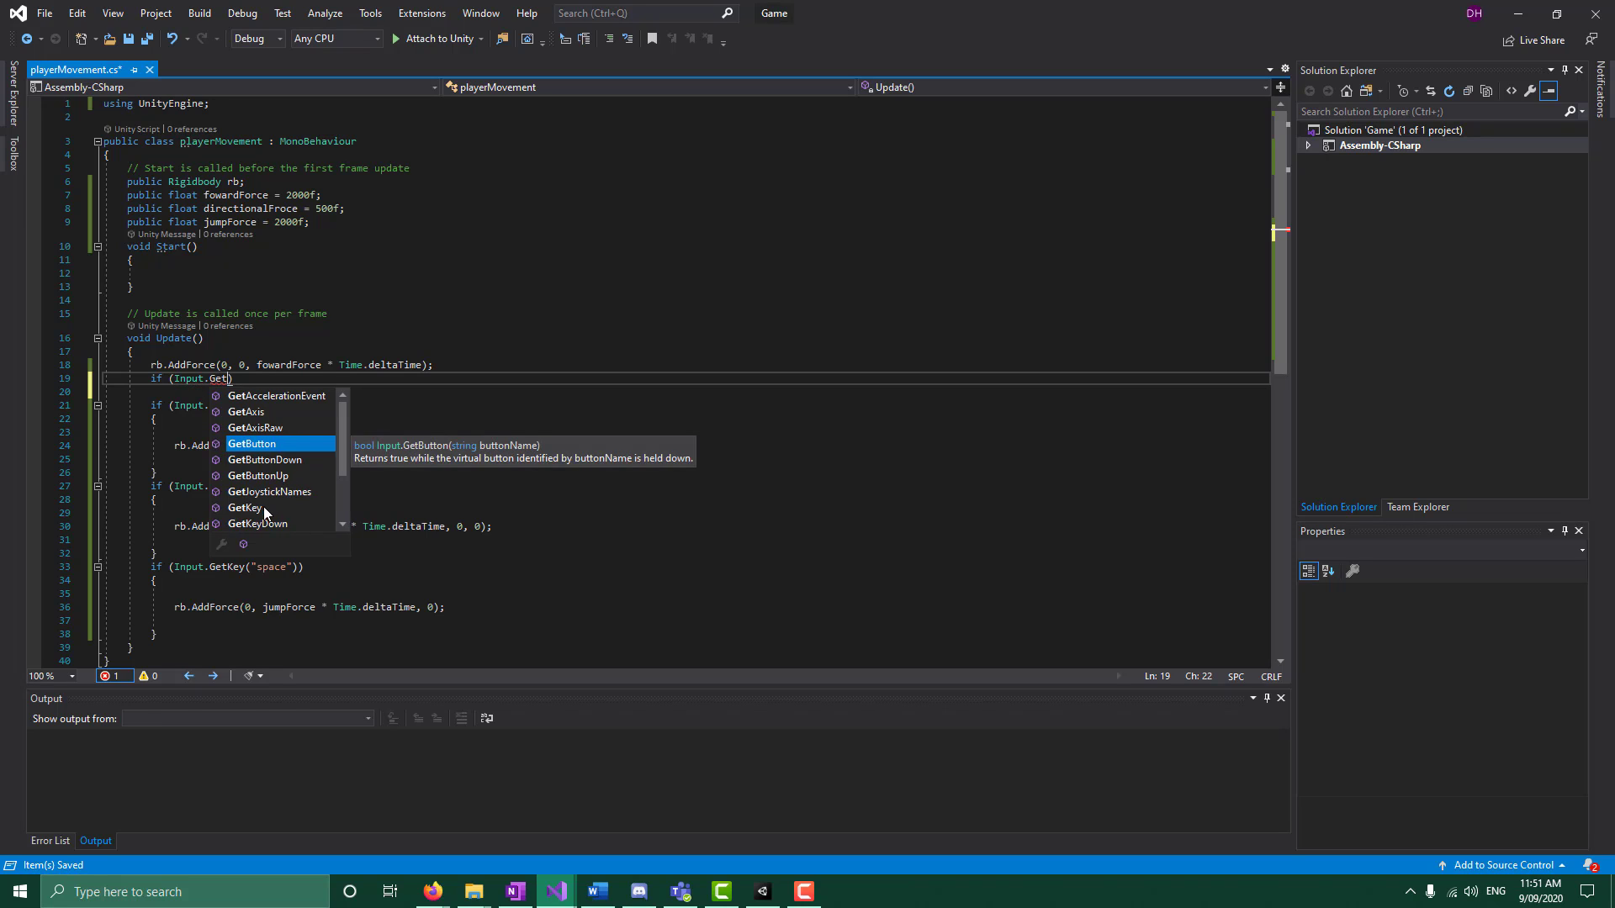
double_click(264, 506)
type("(")
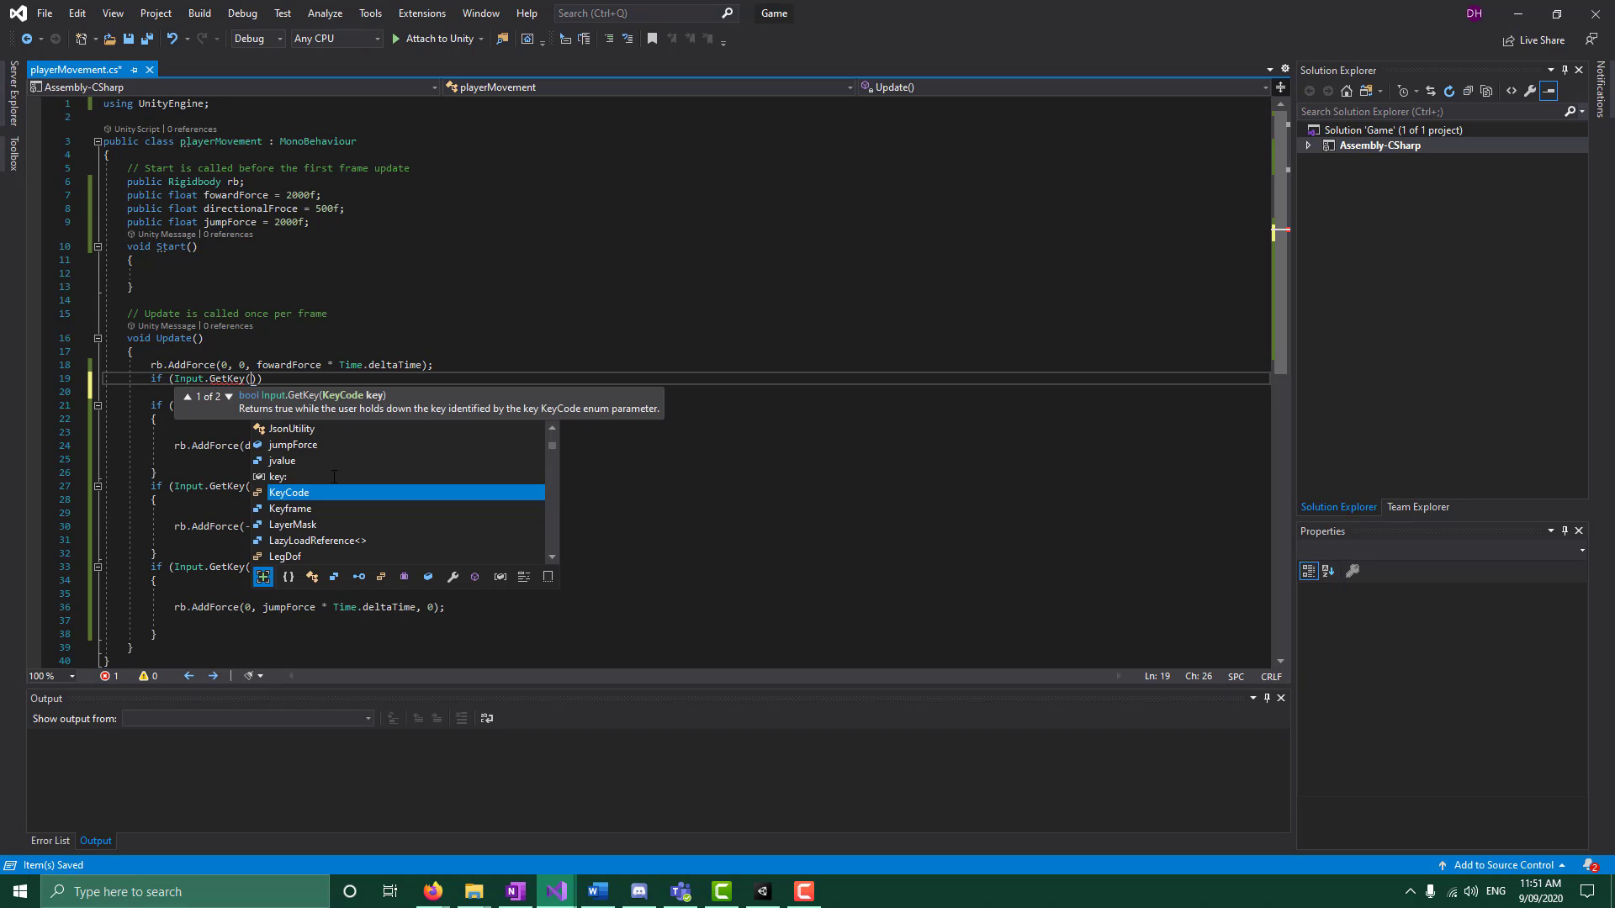
type("\"a")
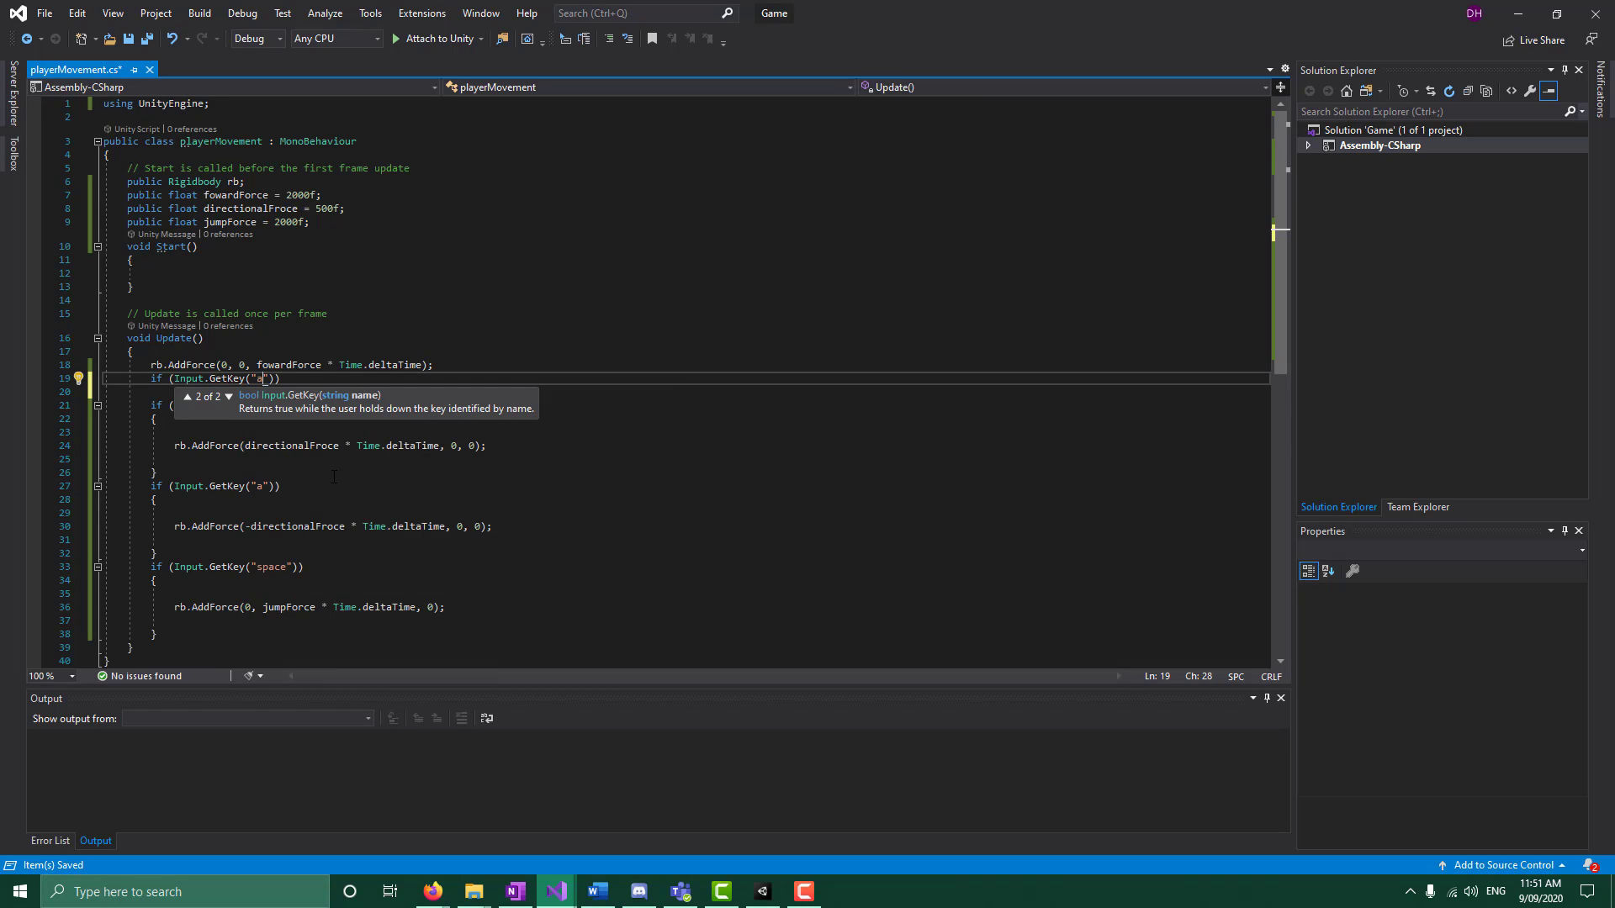
key("BackSpace")
type("w")
Add a braced body with empty lines to the "w" key condition
left_click(299, 377)
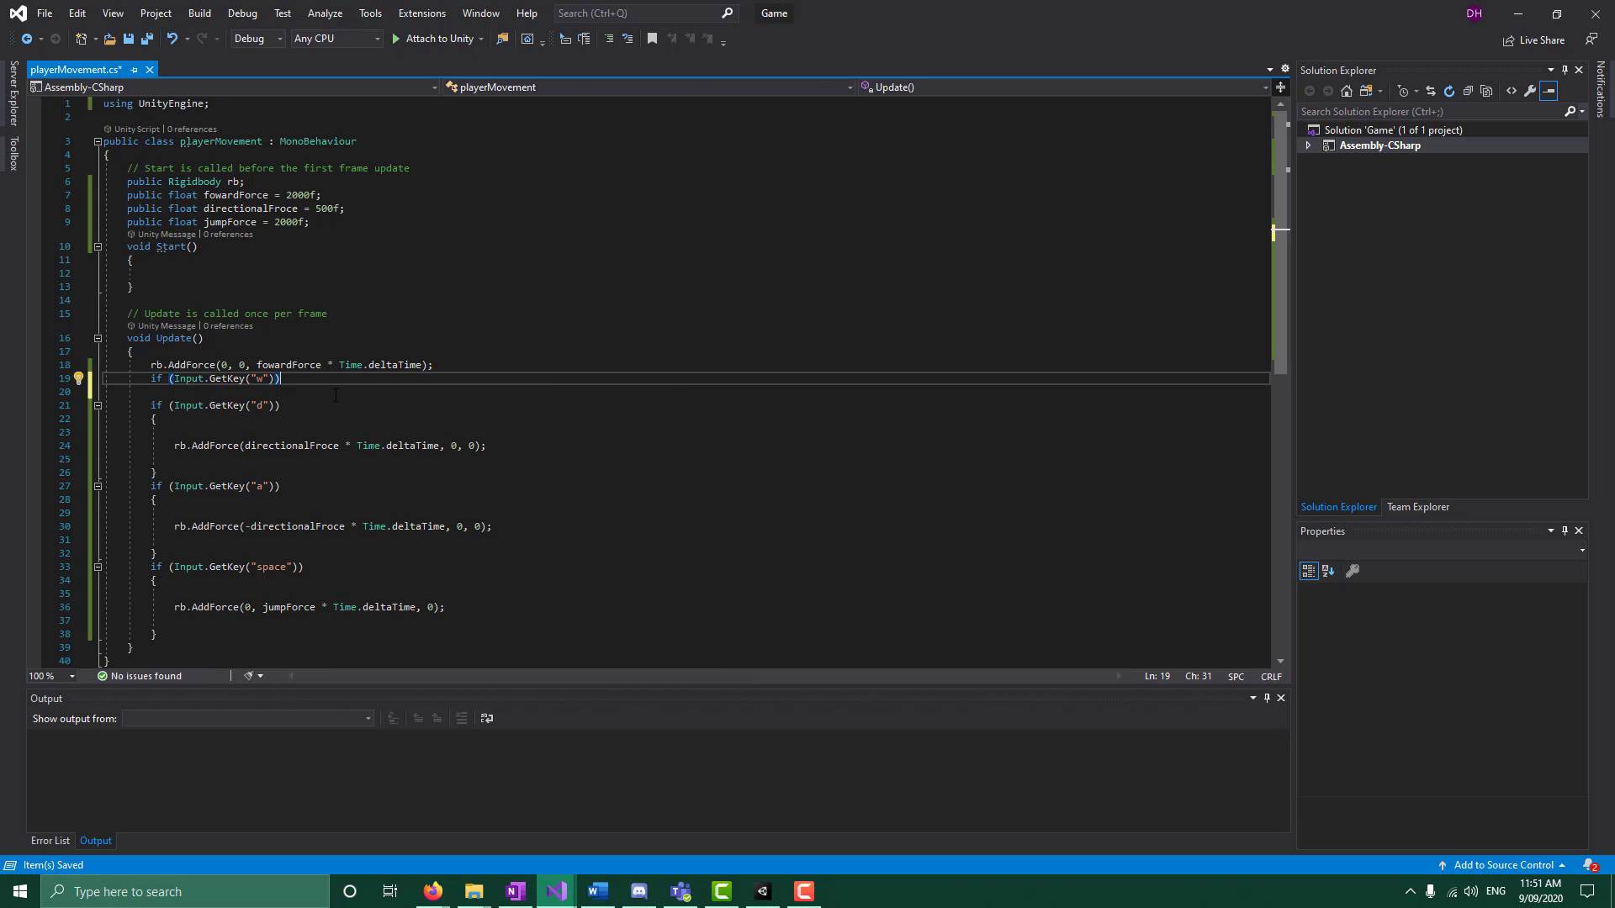
type("{")
key("Return")
key("Return")
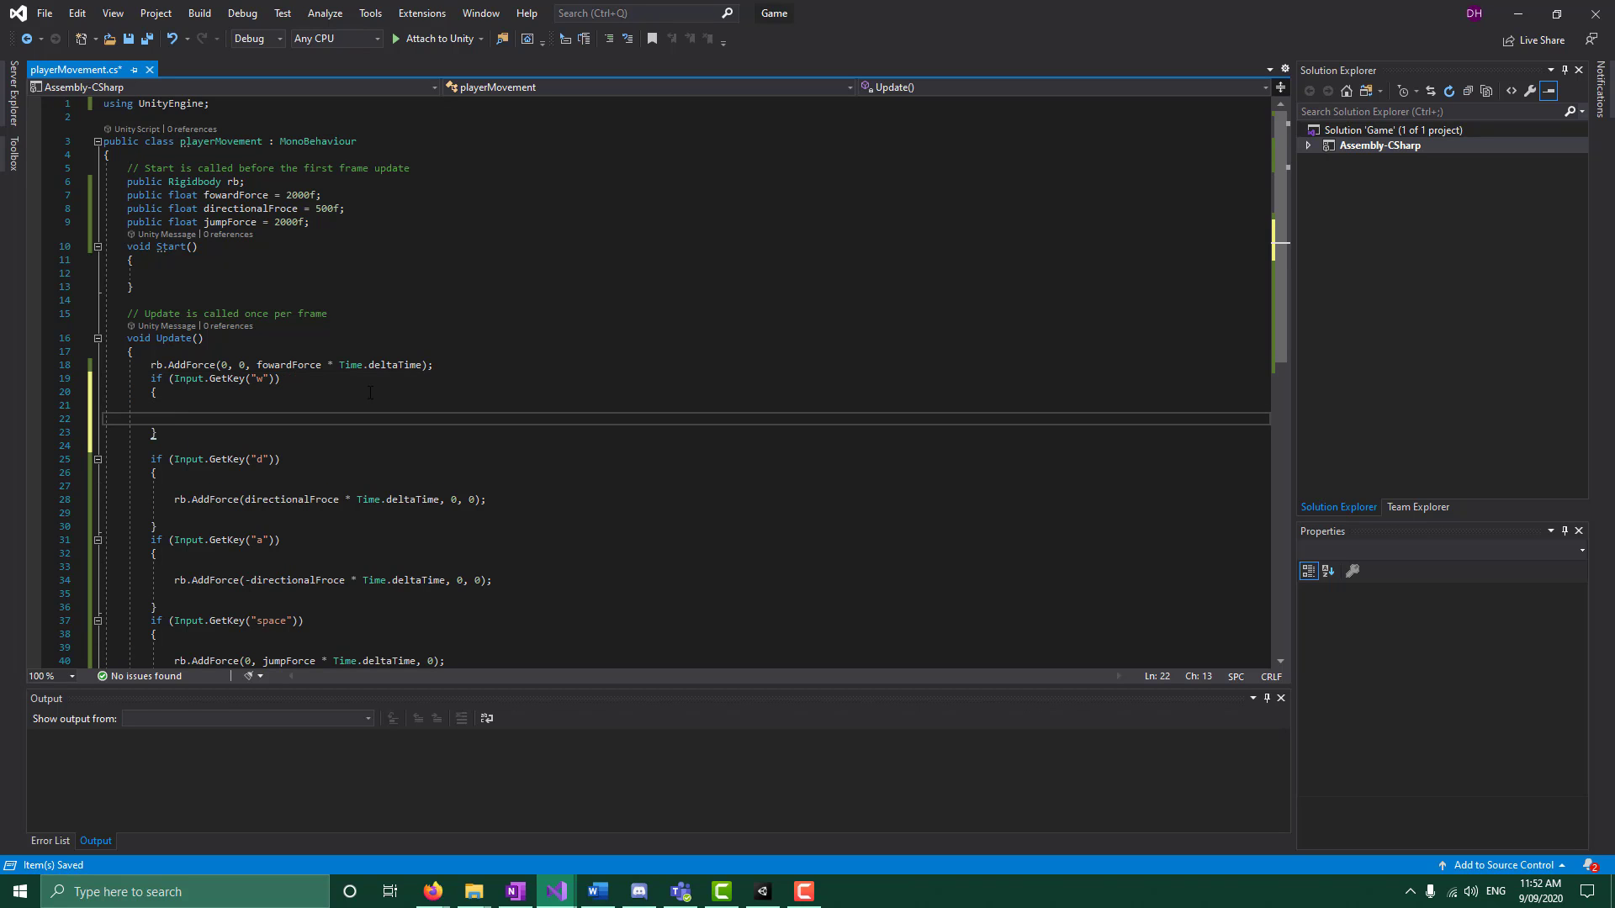
Move the forward AddForce statement from above the "w" condition into its body and remove the blank line before it
left_click_drag(451, 372, 156, 376)
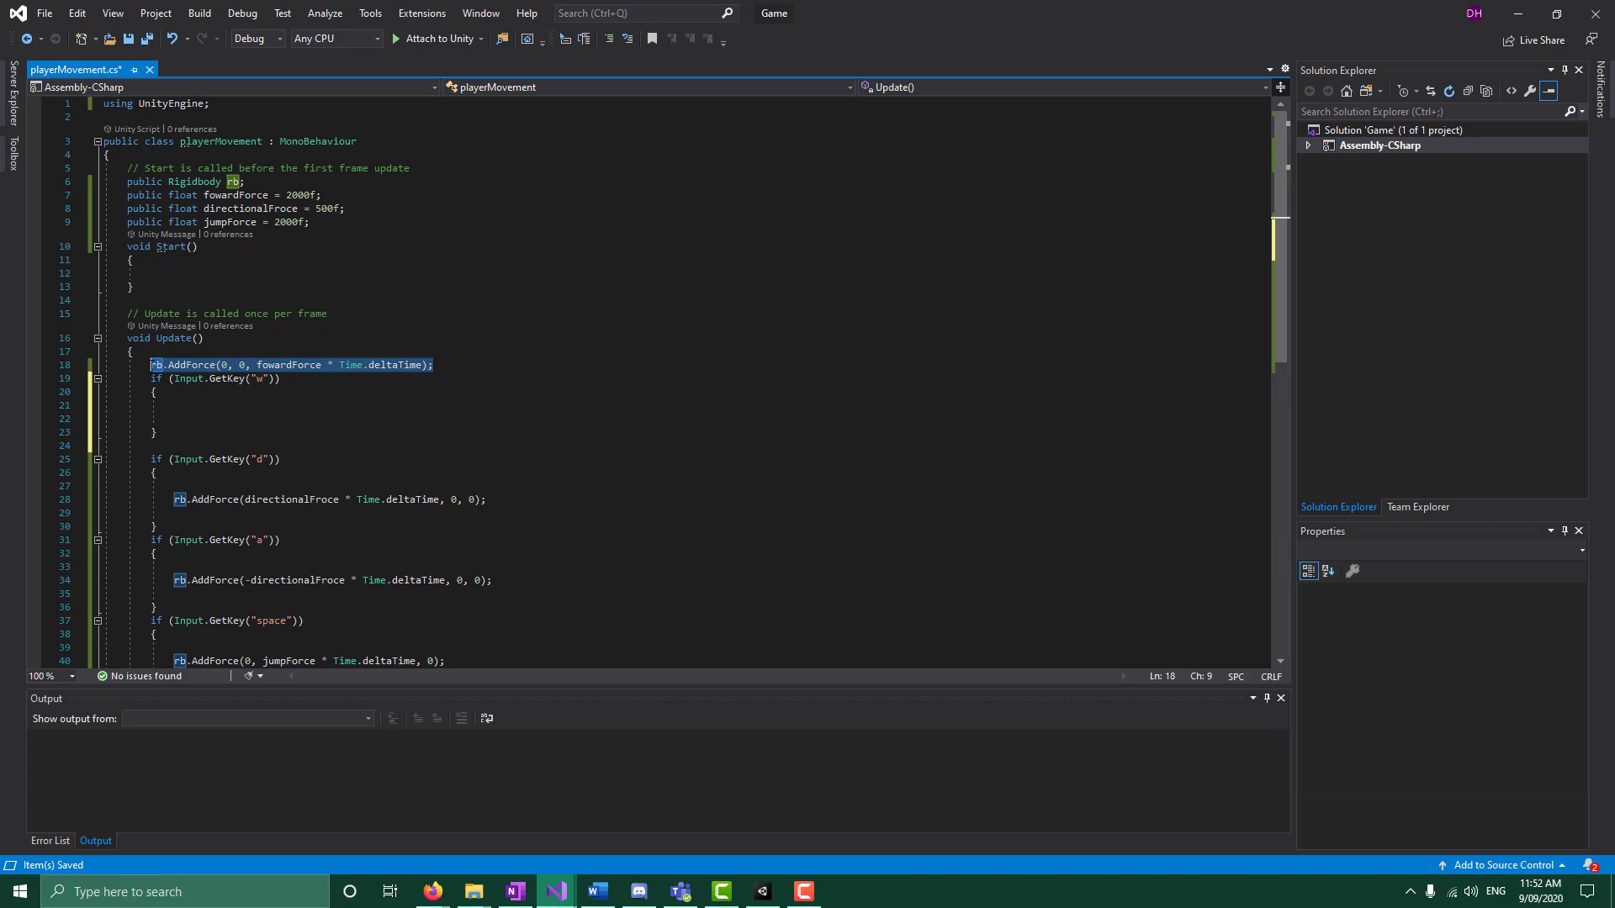
key("ctrl+x")
left_click(167, 416)
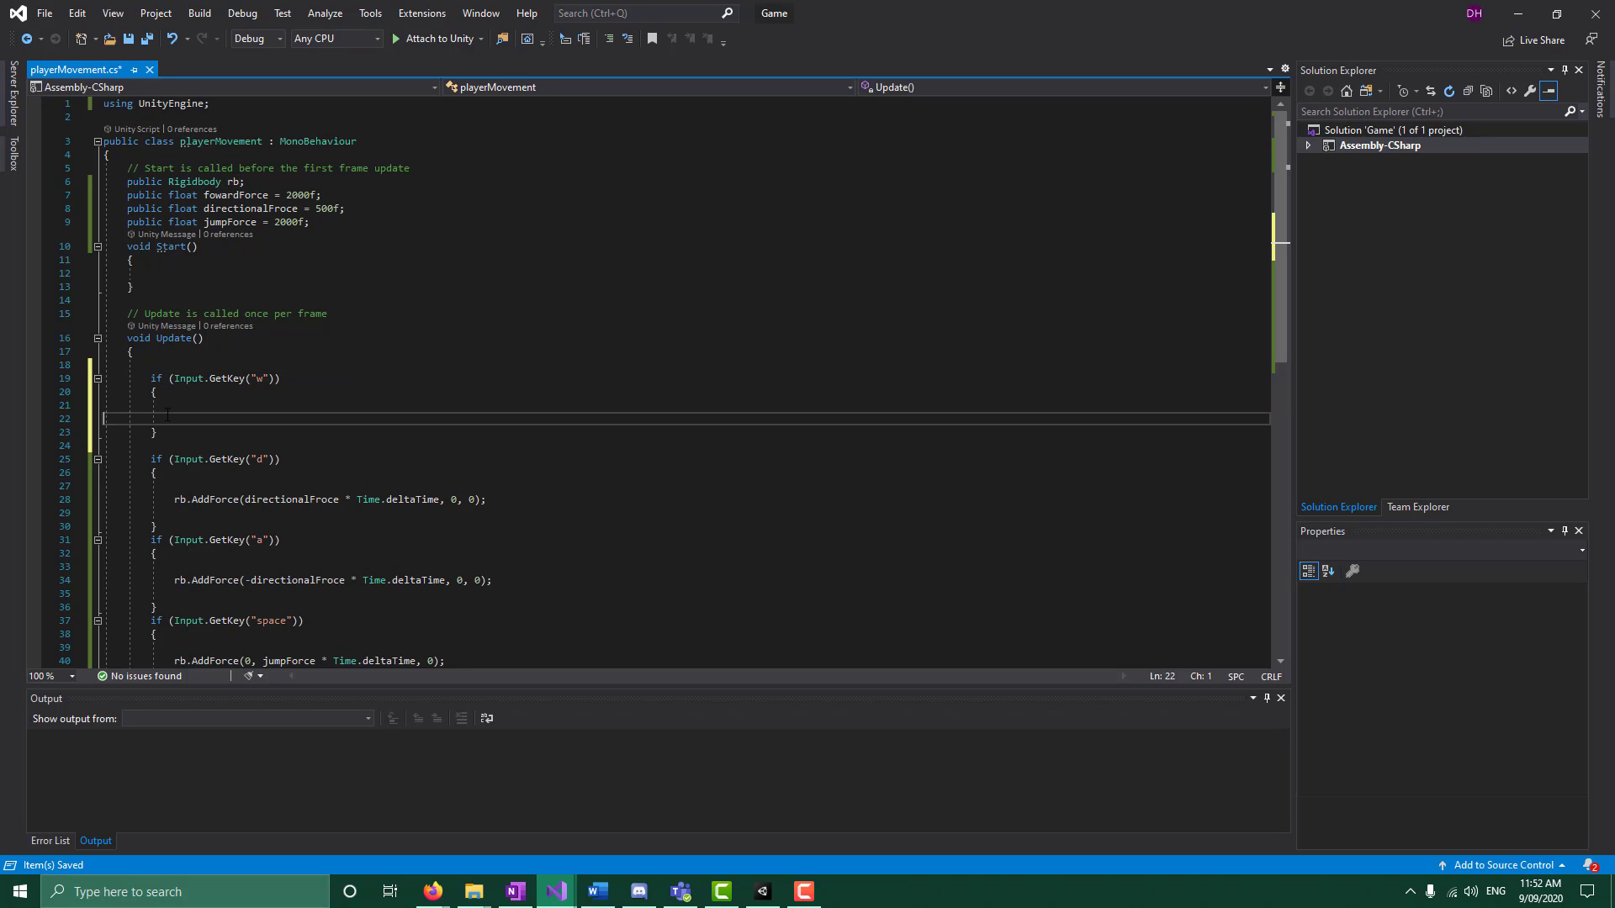
key("Tab")
key("ctrl+v")
left_click(183, 407)
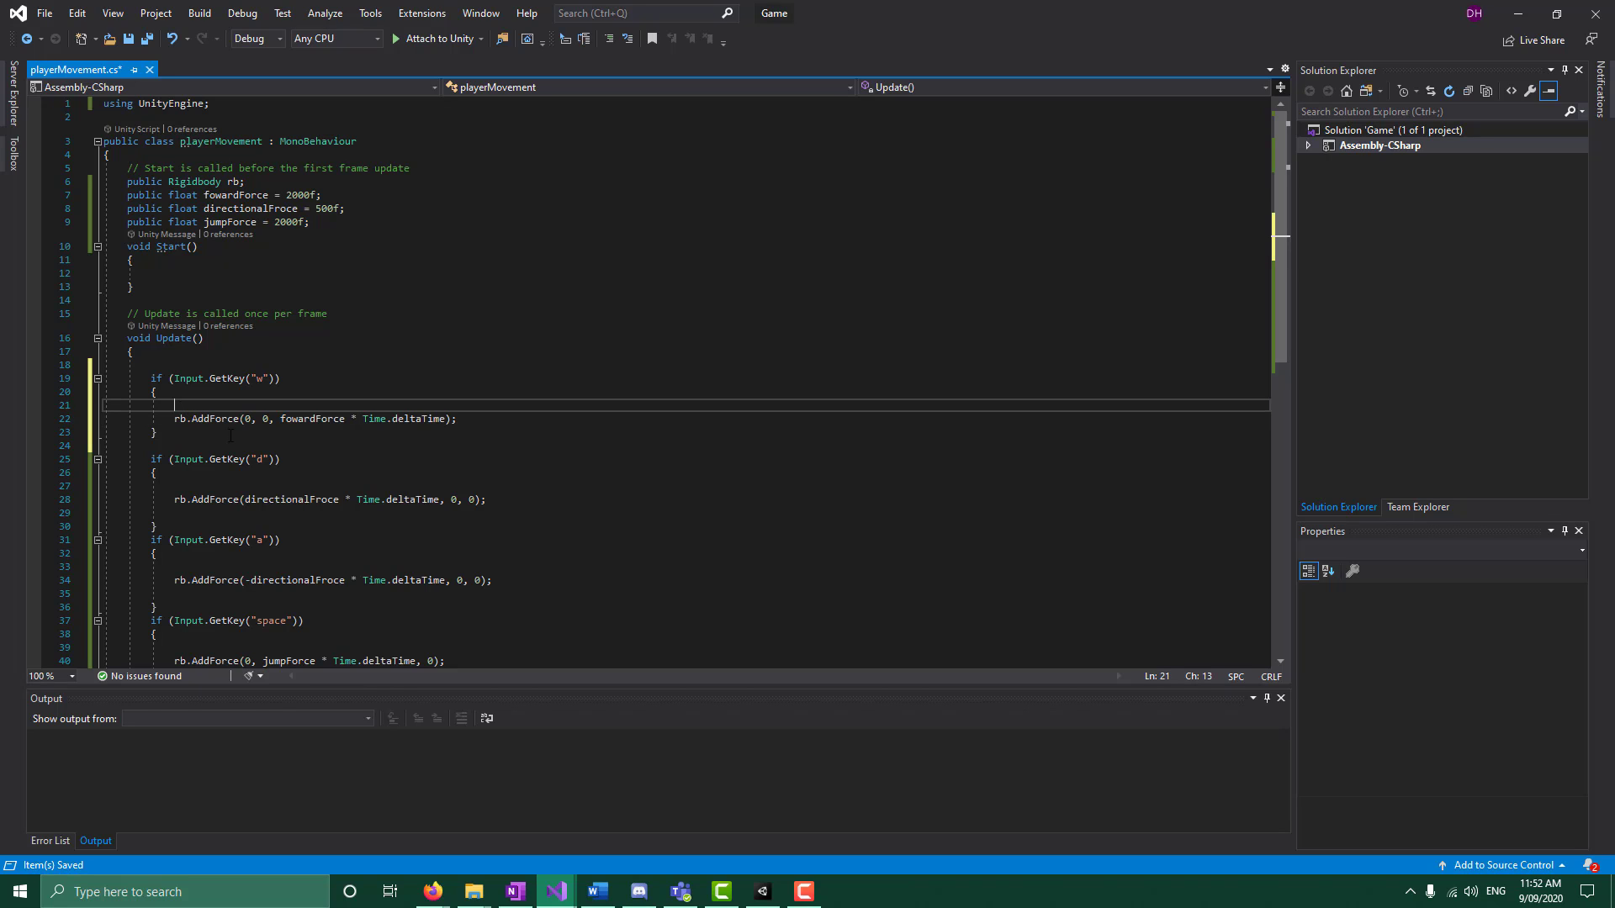
key("Delete")
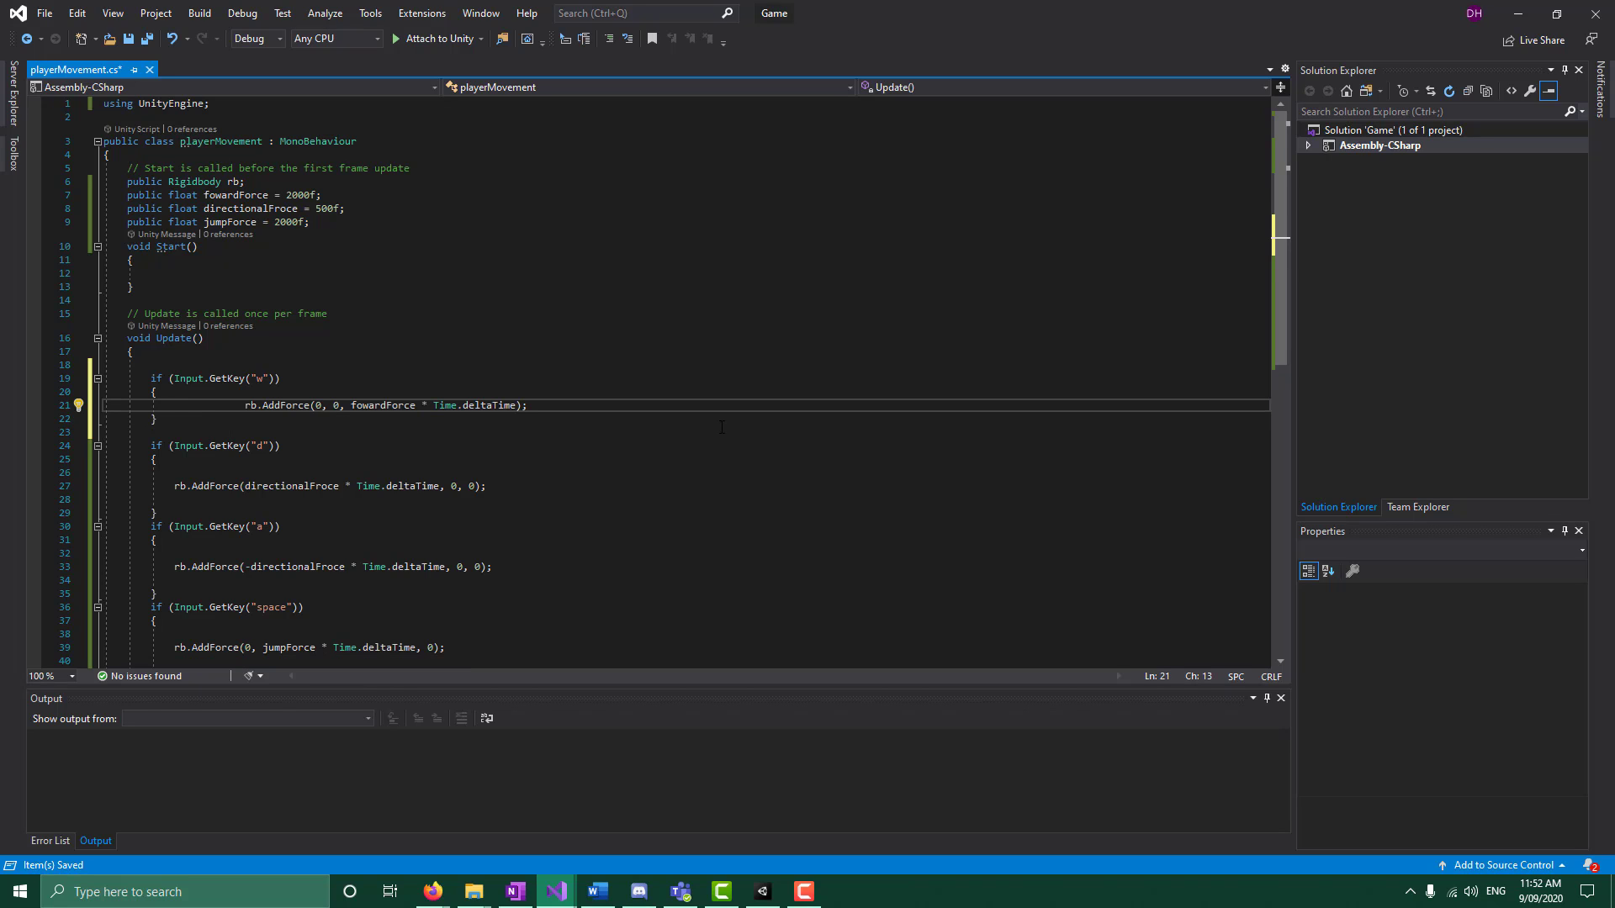
Reduce the indentation of the forward AddForce statement so it lines up inside the body of the "w" condition
left_click(230, 433)
left_click(245, 407)
key("BackSpace")
key("BackSpace")
key("BackSpace")
key("BackSpace")
key("BackSpace")
key("BackSpace")
key("BackSpace")
key("BackSpace")
key("BackSpace")
key("BackSpace")
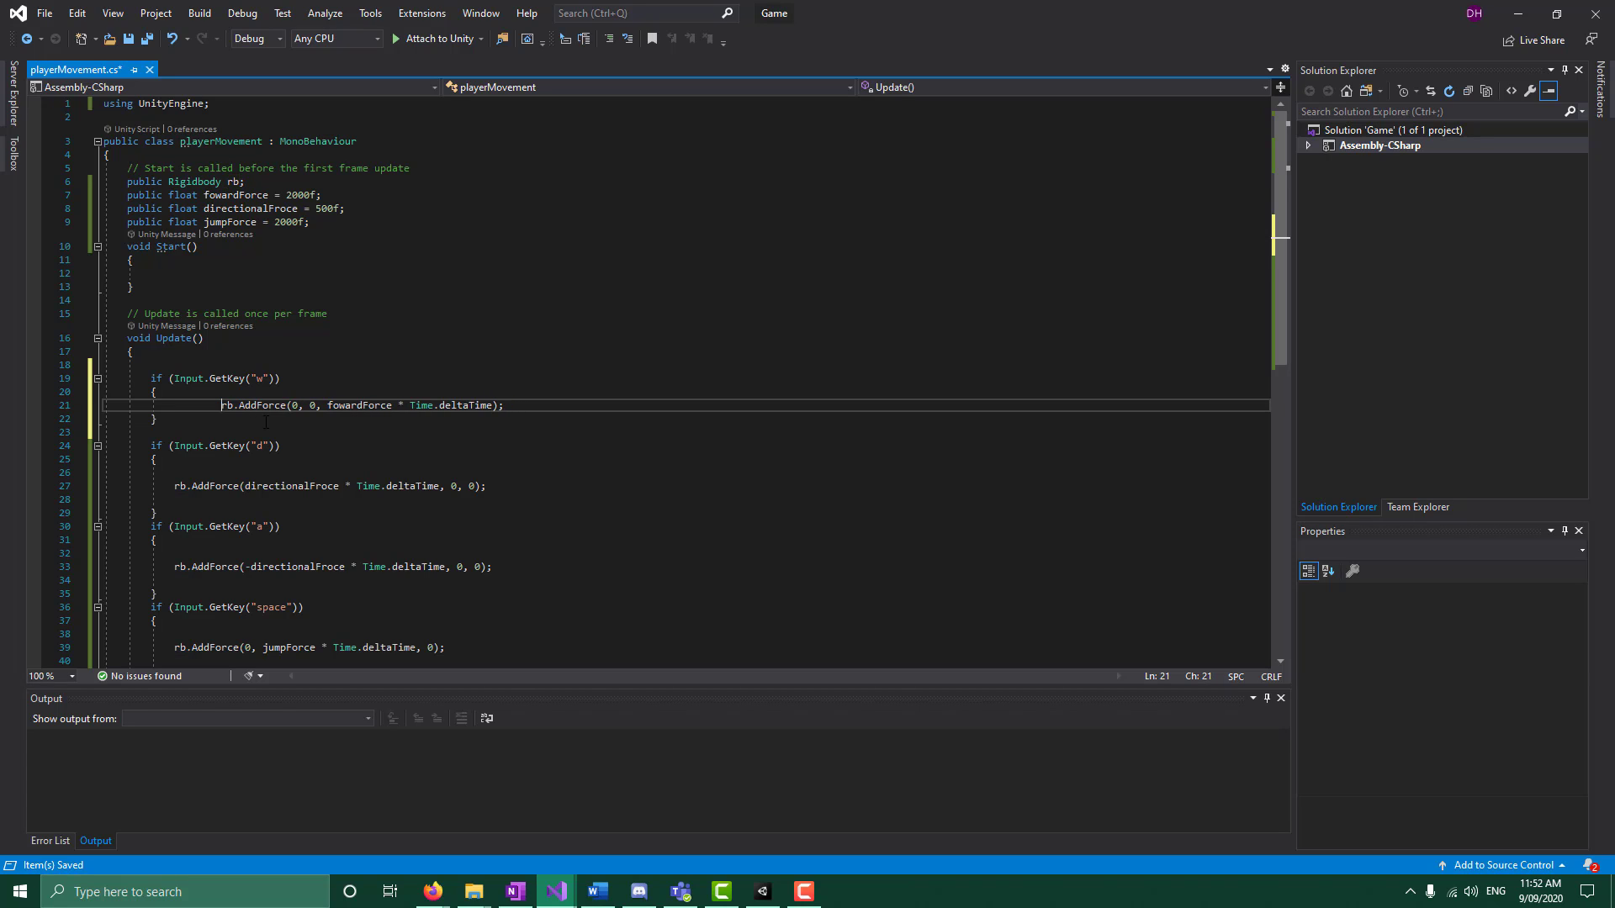
key("BackSpace")
key("BackSpace")
key("BackSpace")
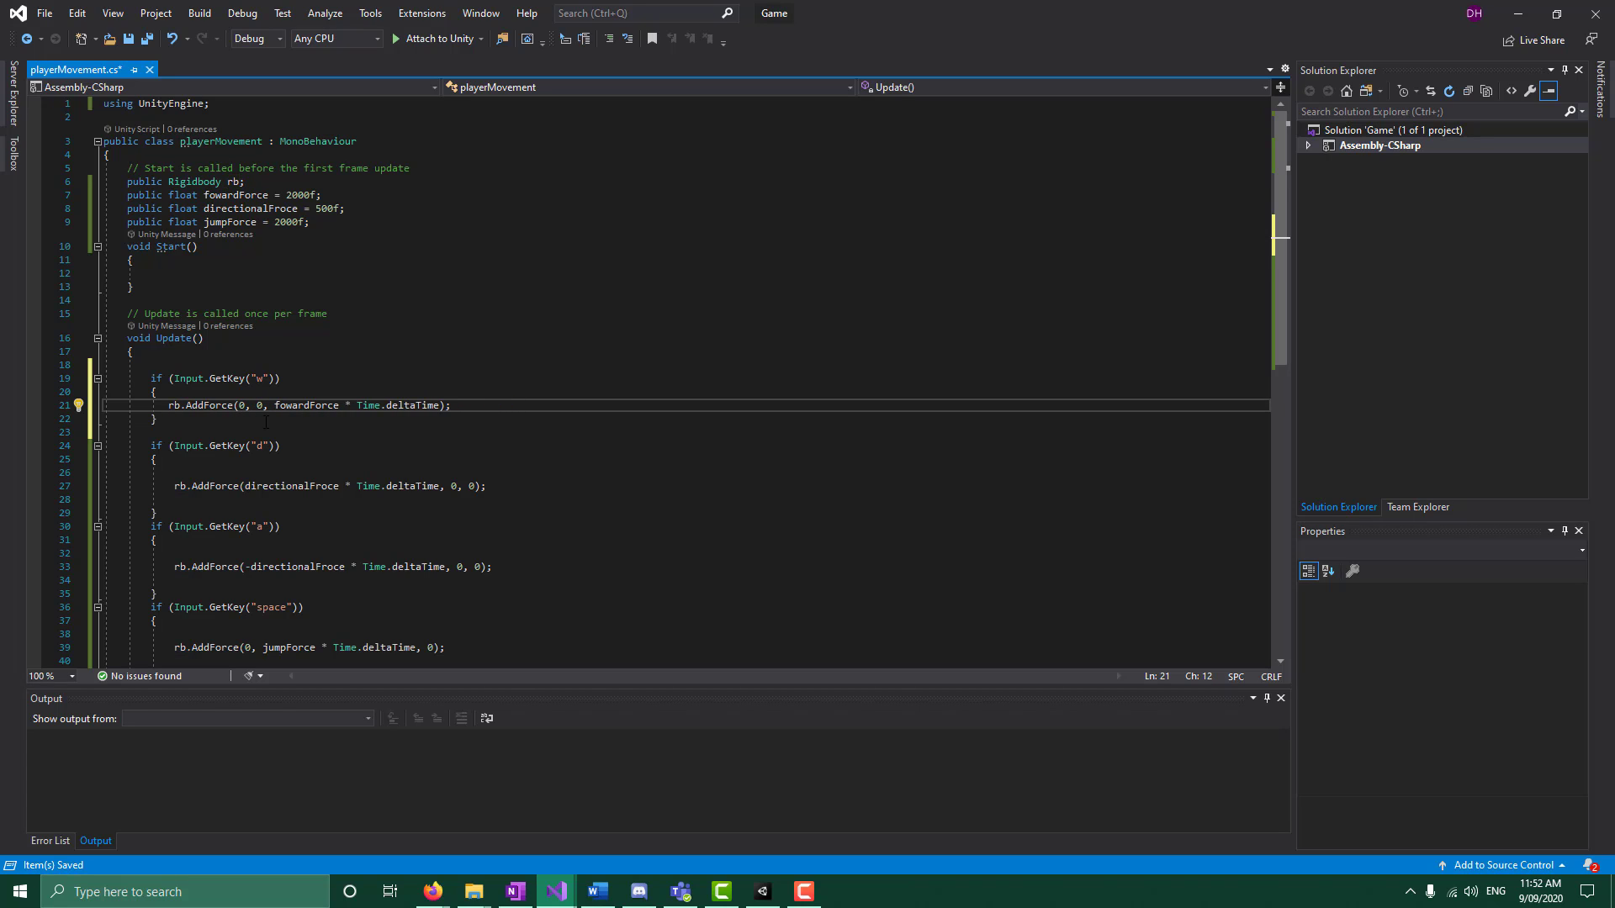
left_click(732, 534)
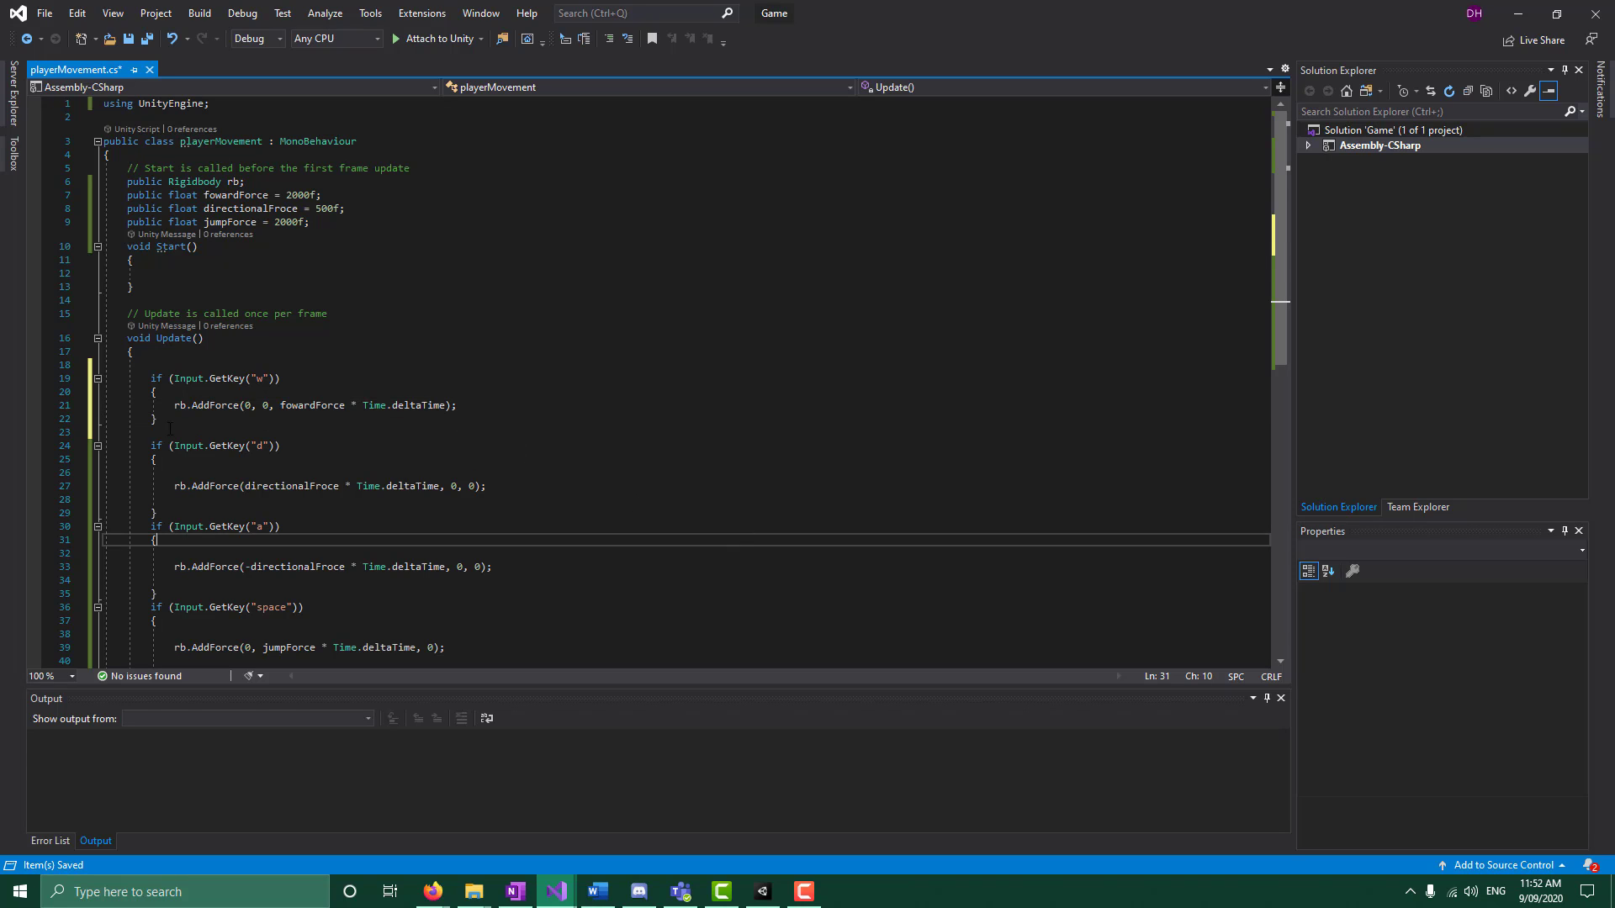
Duplicate the whole "w" condition block directly below itself and change the copy's key to "s"
left_click_drag(169, 421, 106, 379)
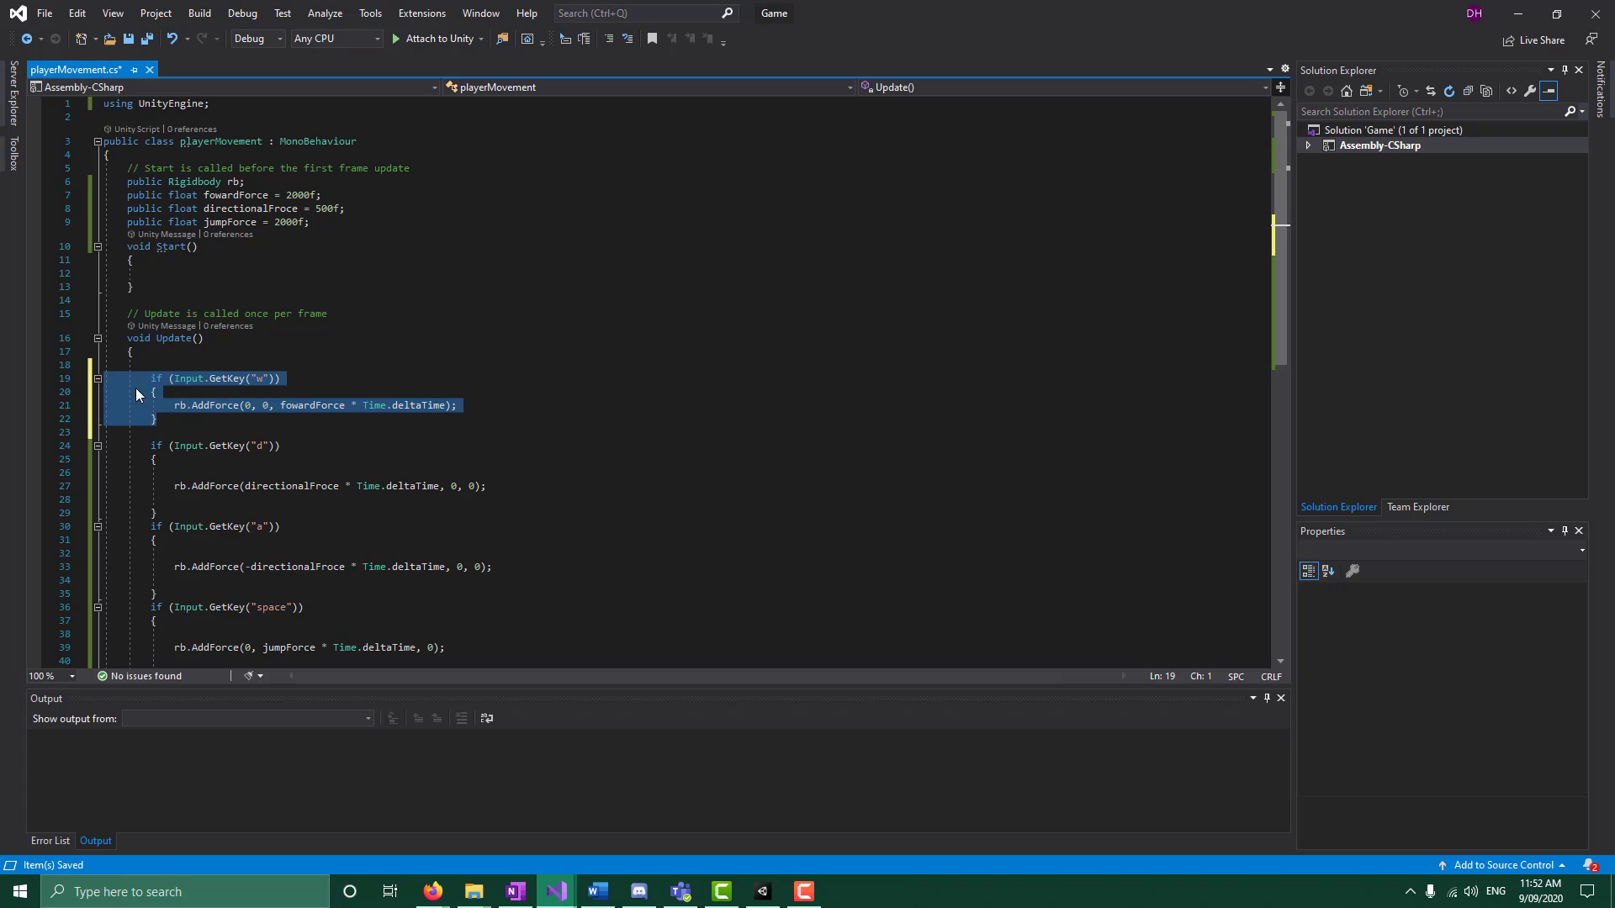
key("ctrl+c")
left_click(267, 432)
key("ctrl+v")
double_click(260, 432)
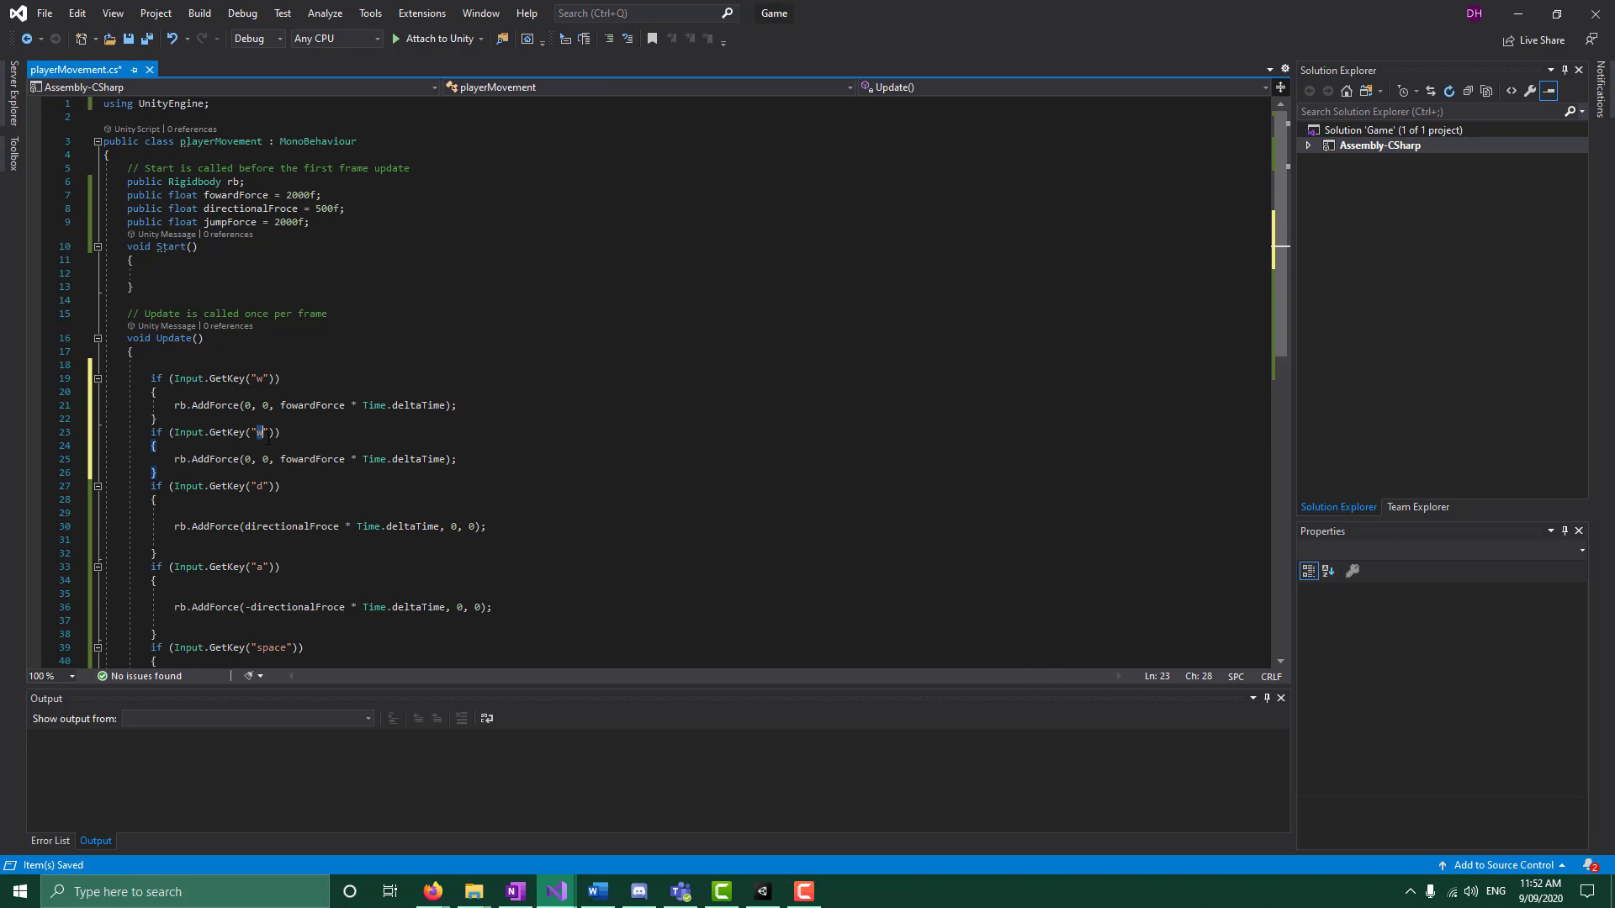
type("s")
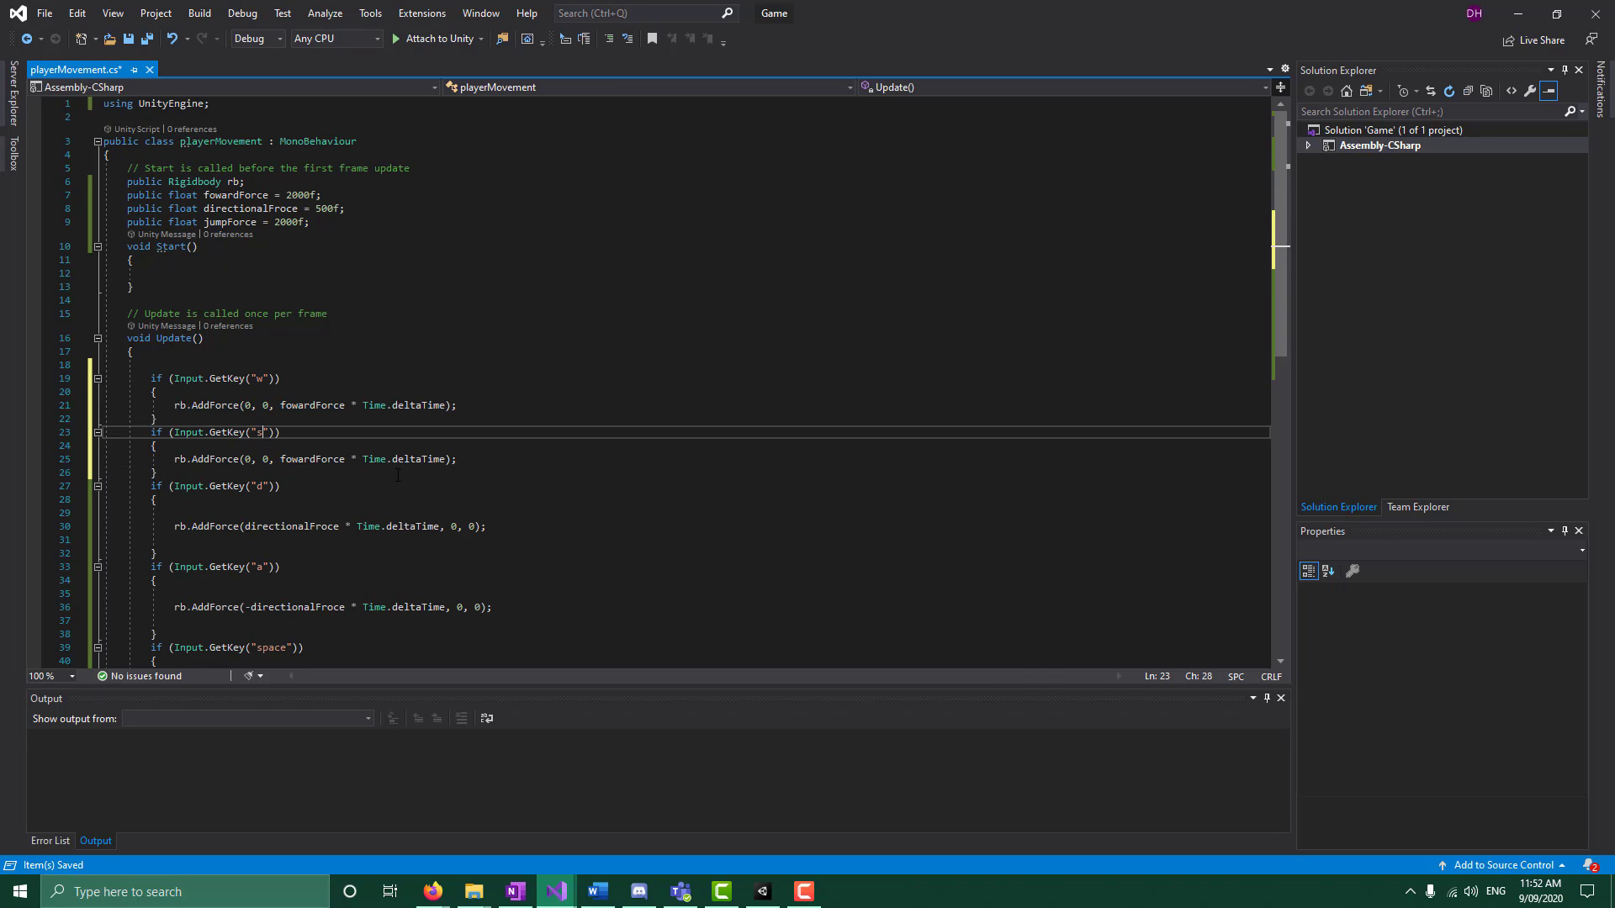
Negate the force in the "s" block as -fowardForce and save playerMovement.cs
left_click(281, 459)
type("-")
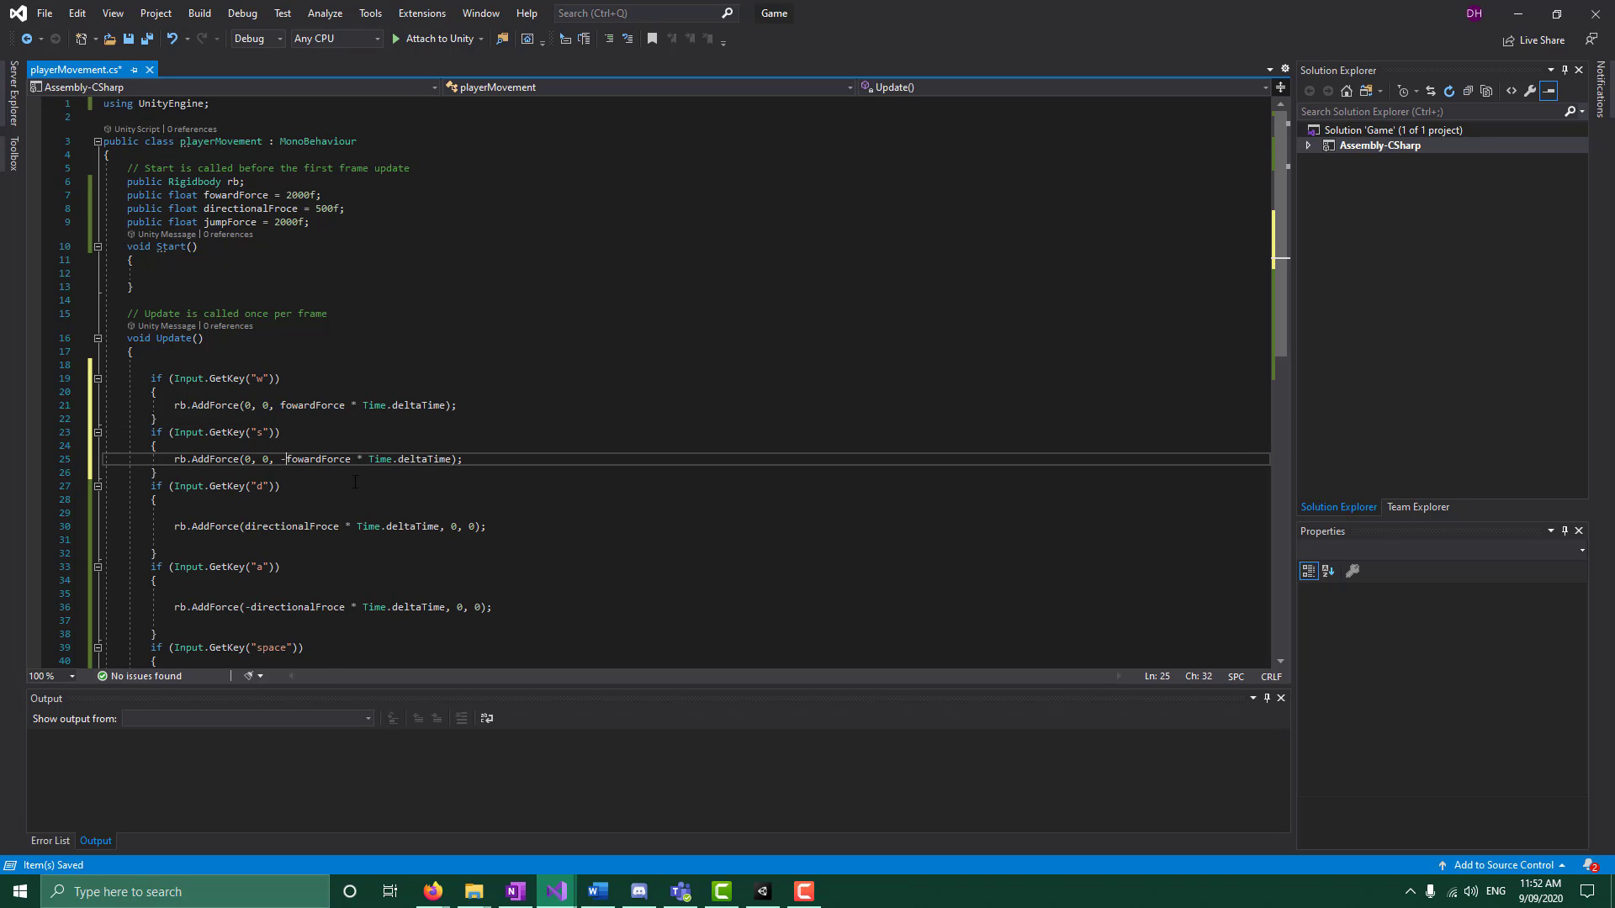
left_click(428, 254)
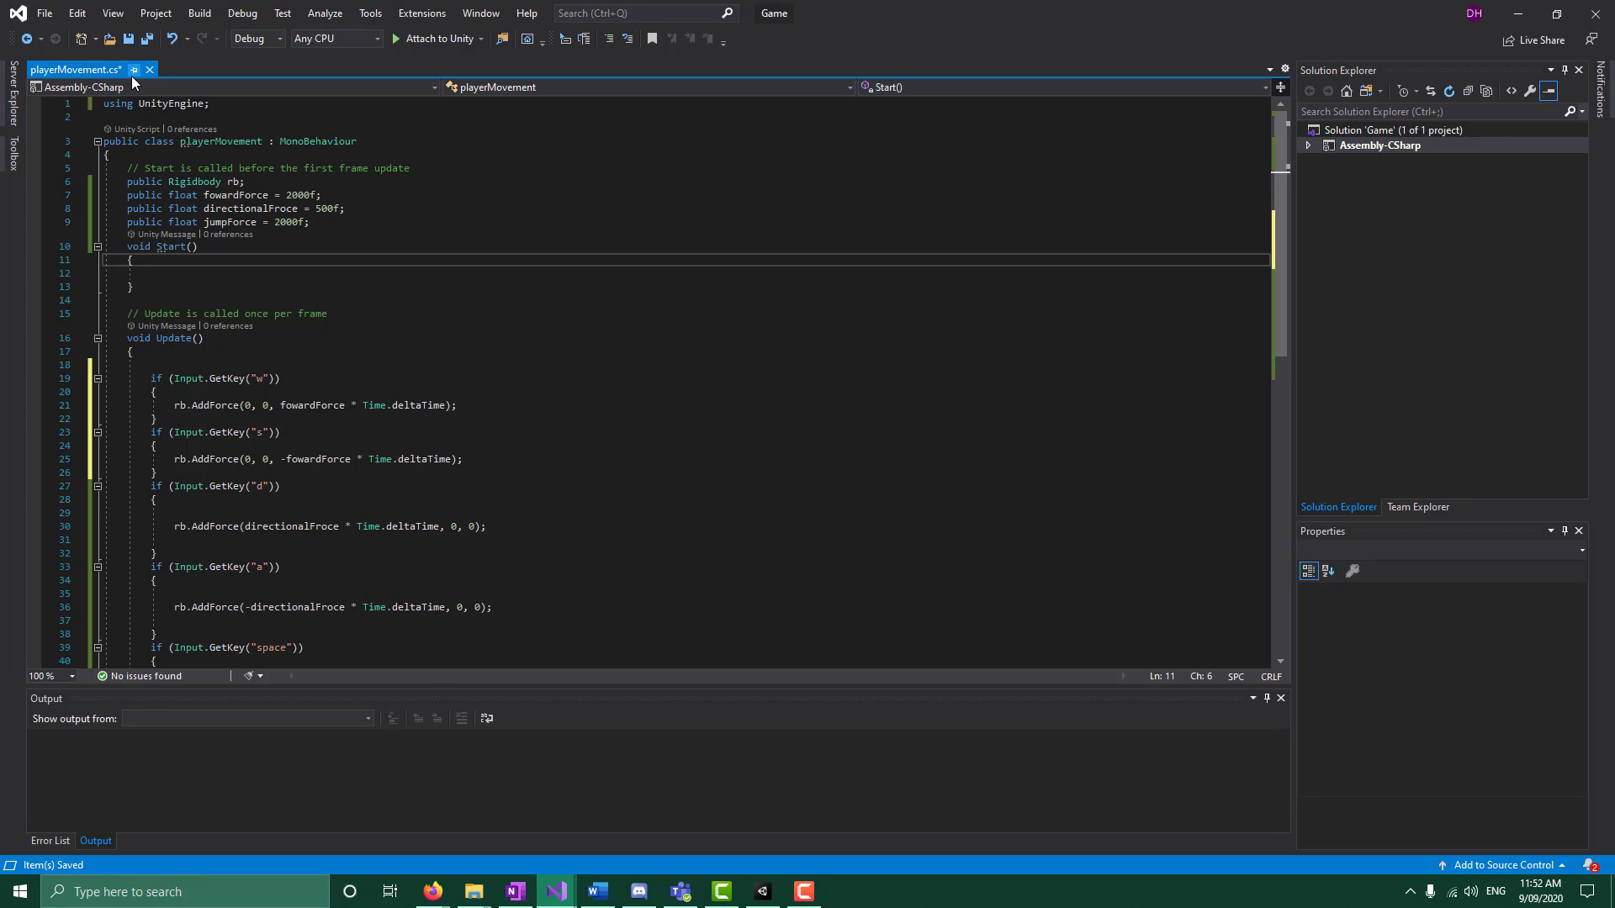
left_click(129, 40)
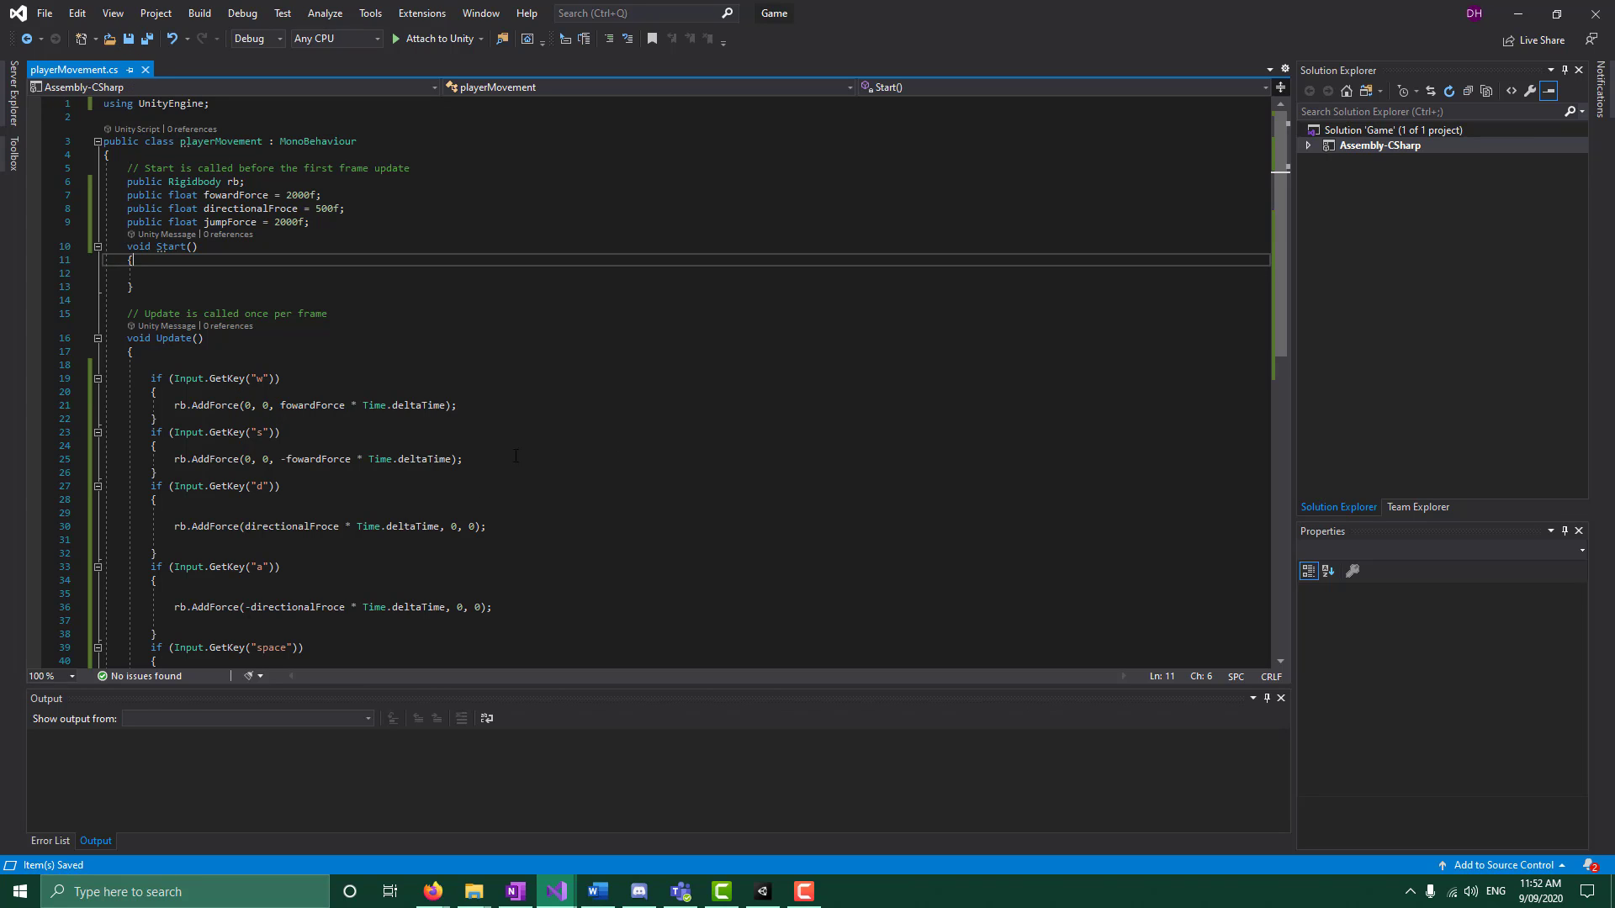
left_click(589, 499)
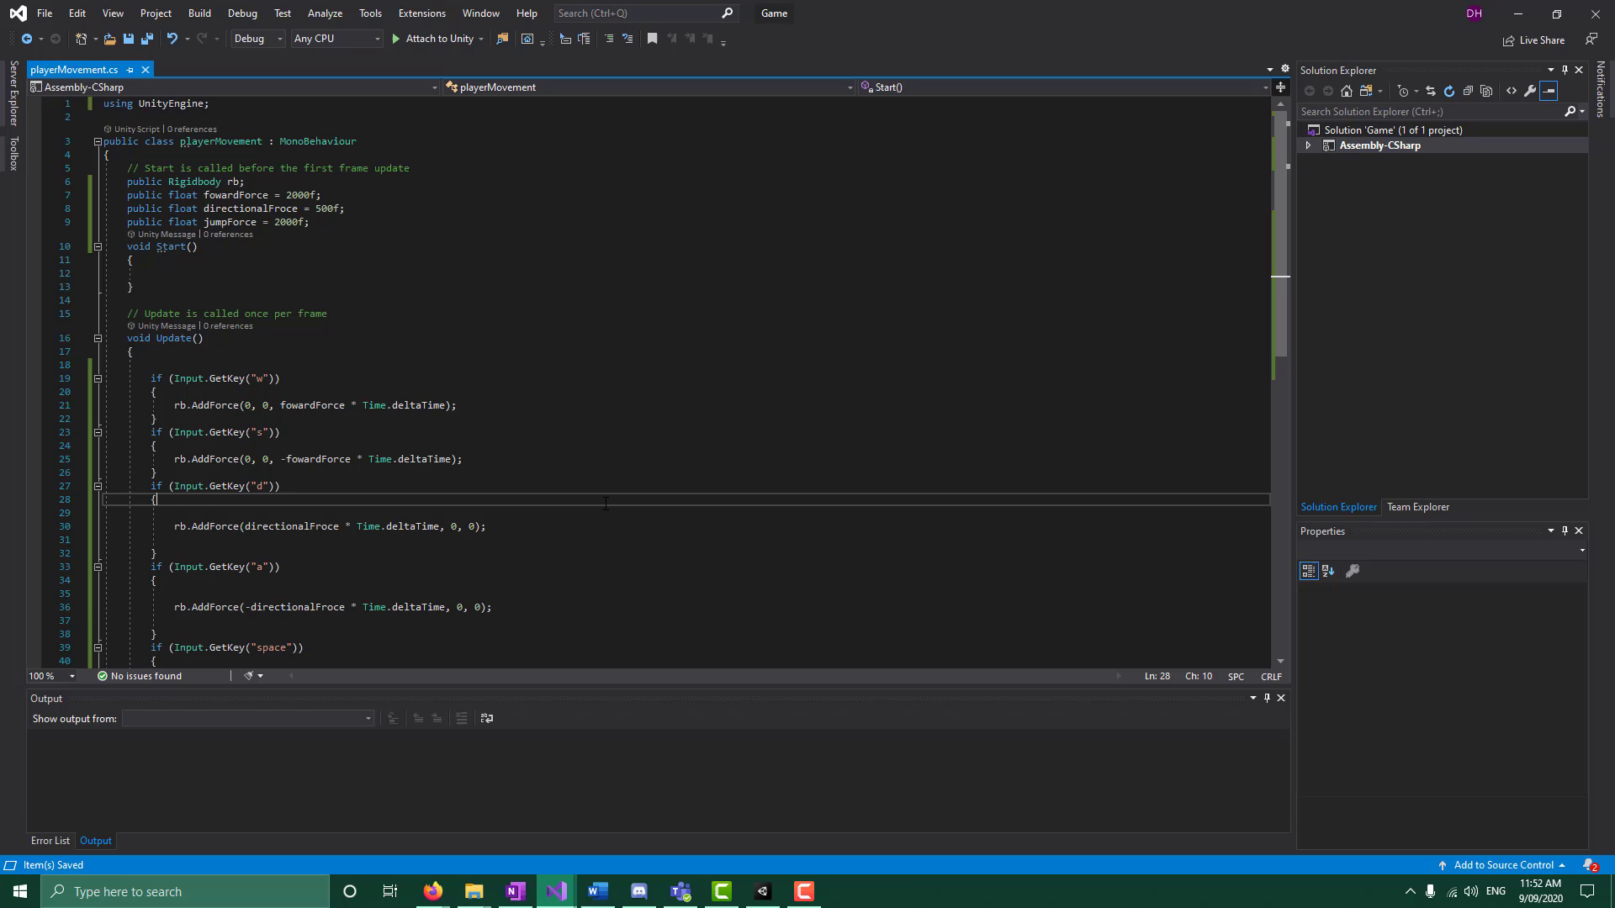
Switch to Unity, assign the Player's own Rigidbody to Rb in its Player Movement script, and set Foward Force to 500
left_click(758, 901)
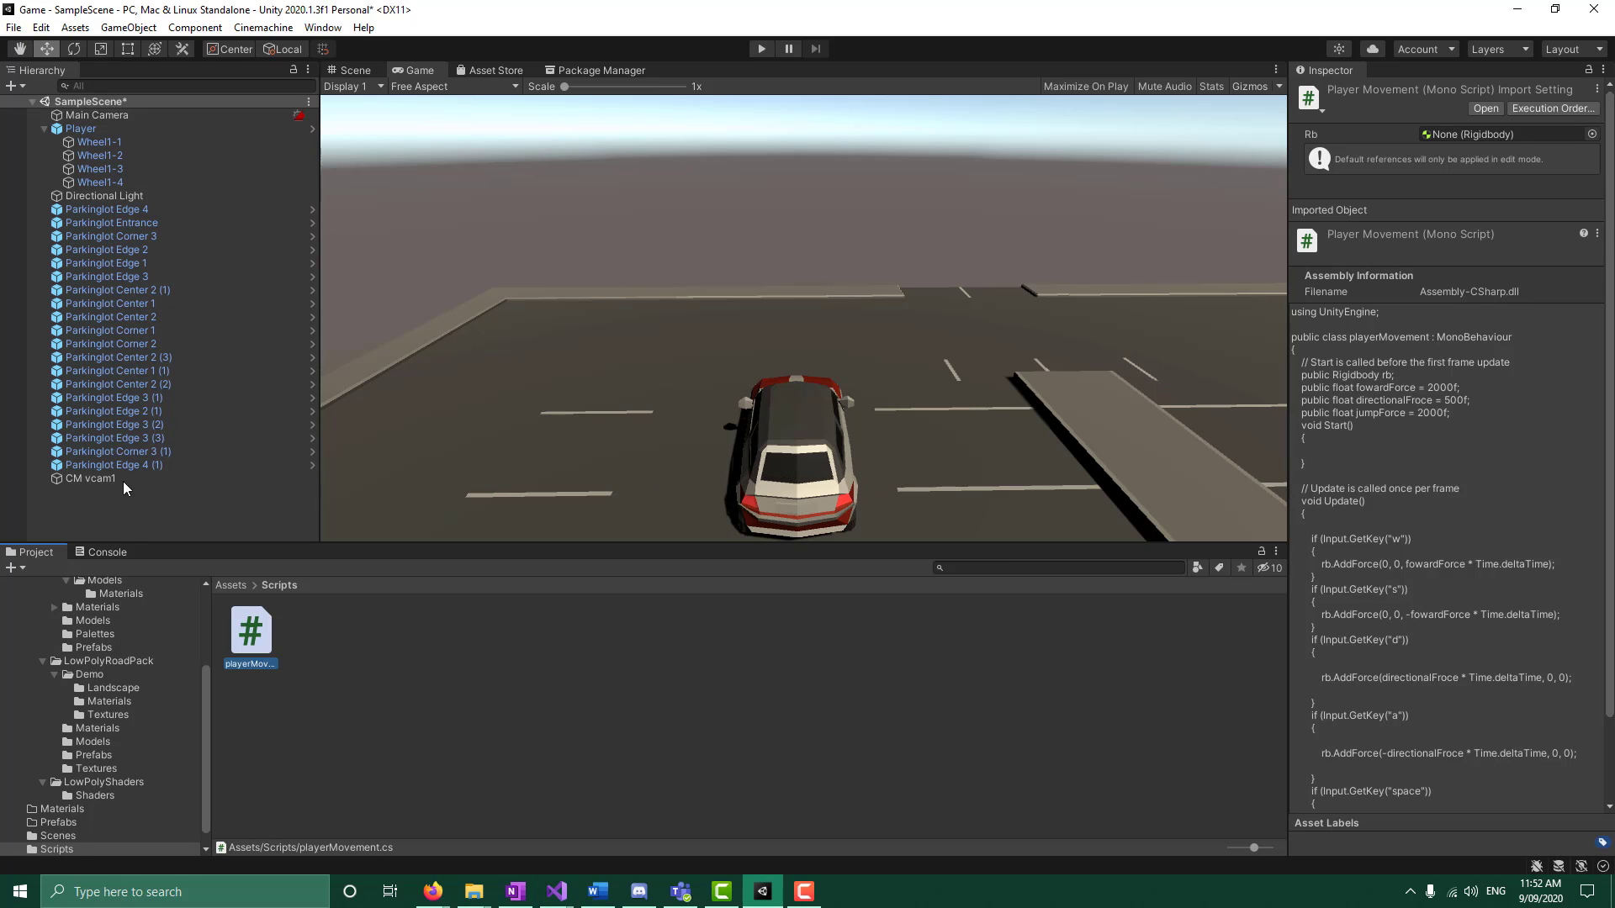
left_click(127, 131)
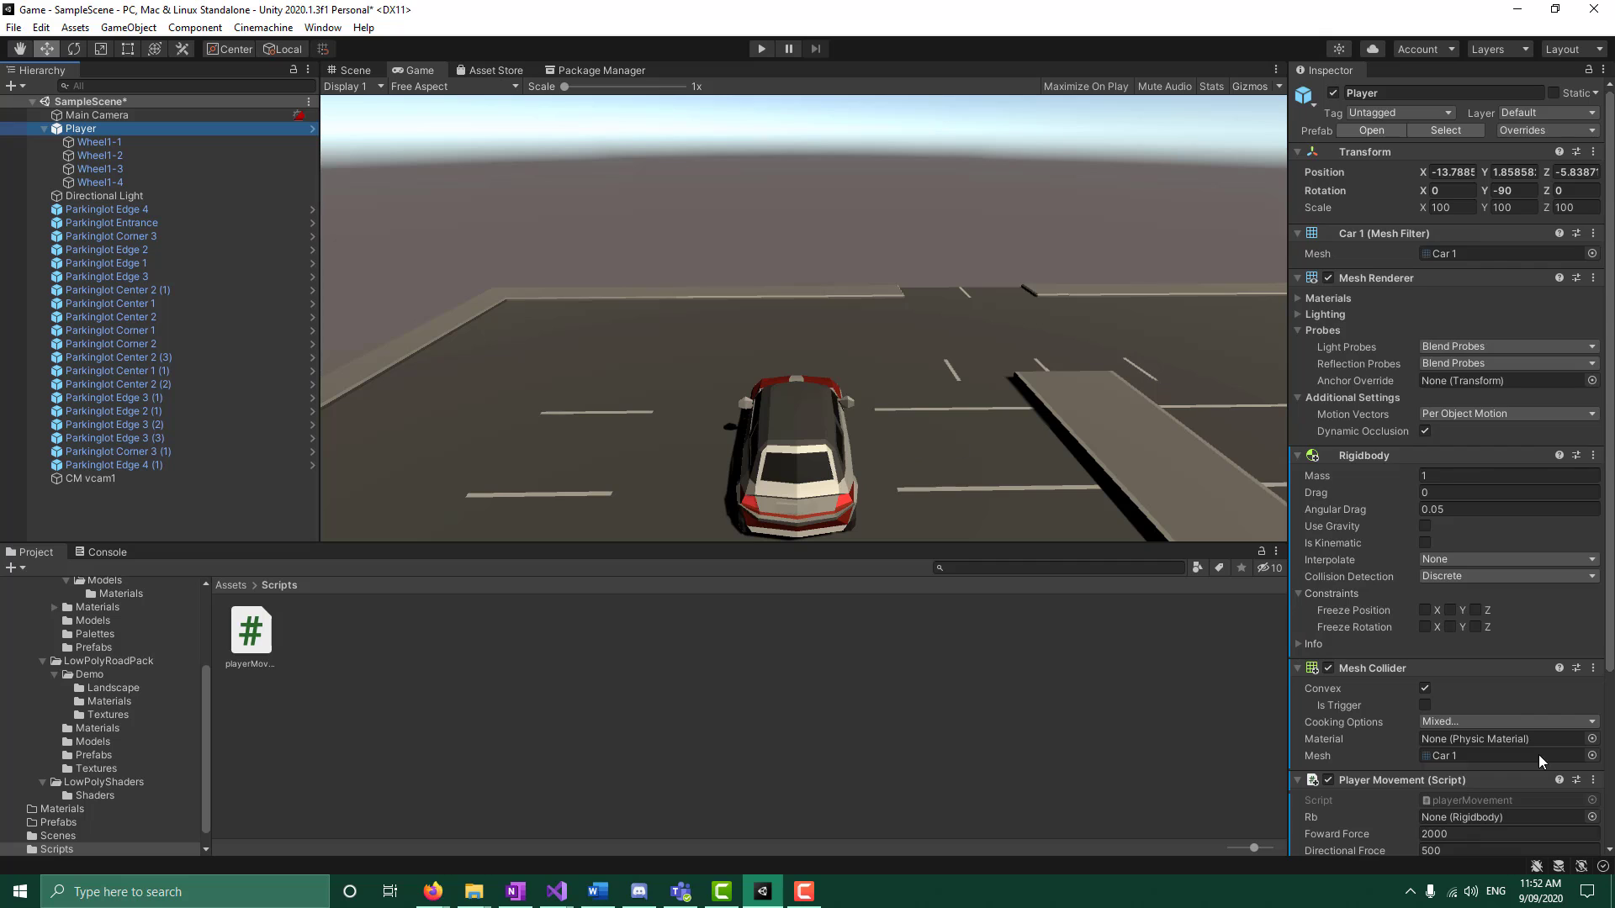
scroll(1539, 761, "down", 3)
left_click_drag(1430, 304, 1459, 666)
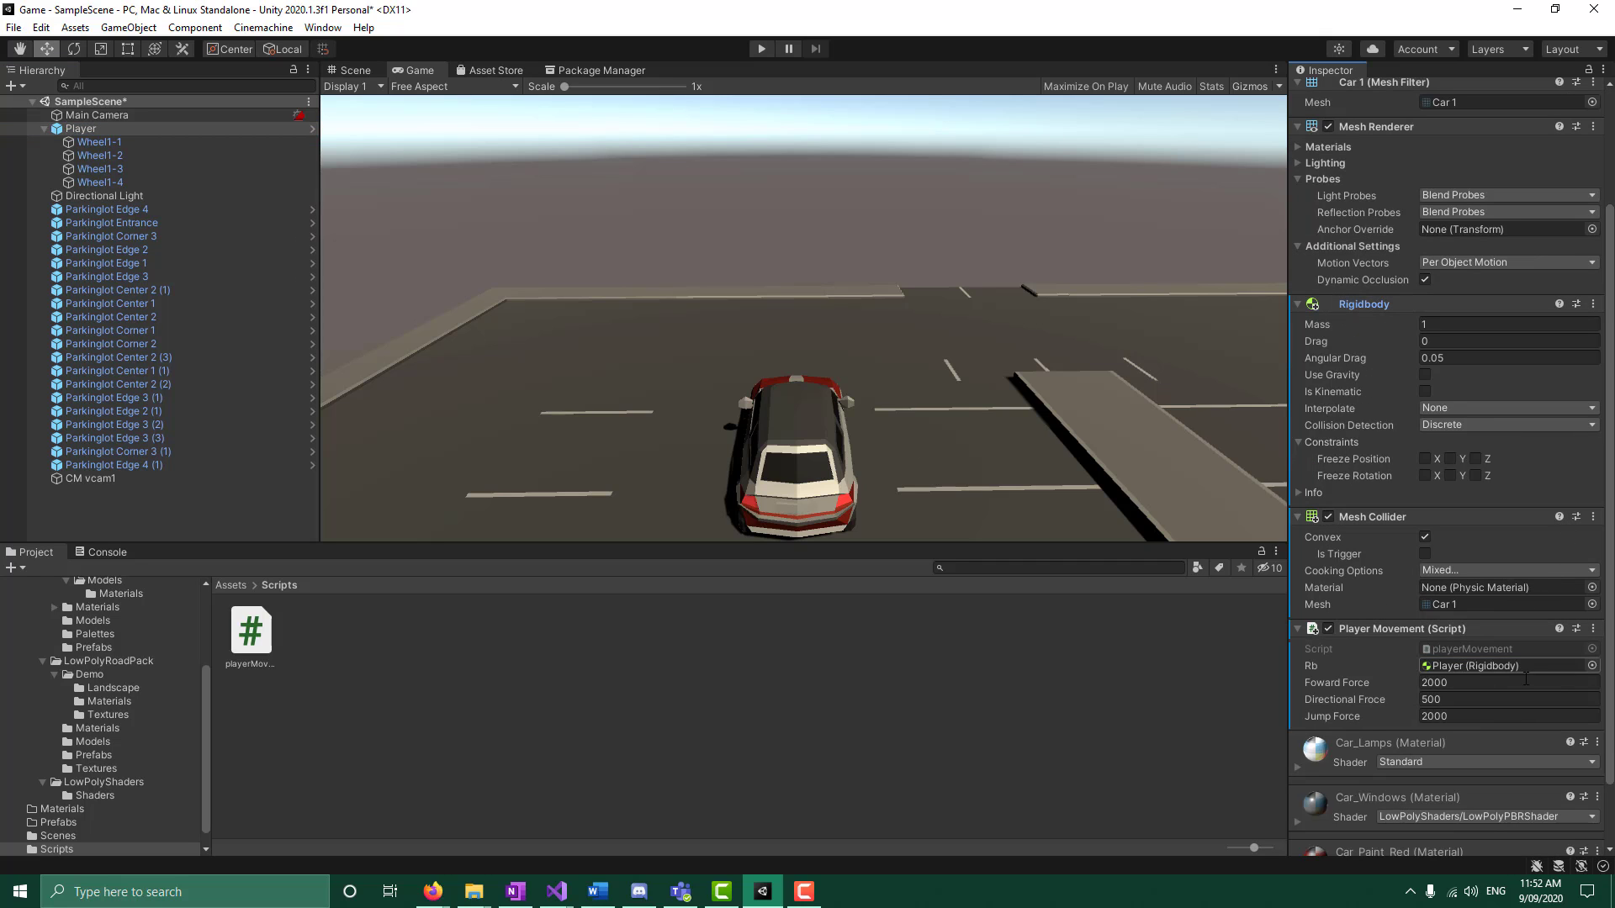
left_click(1401, 684)
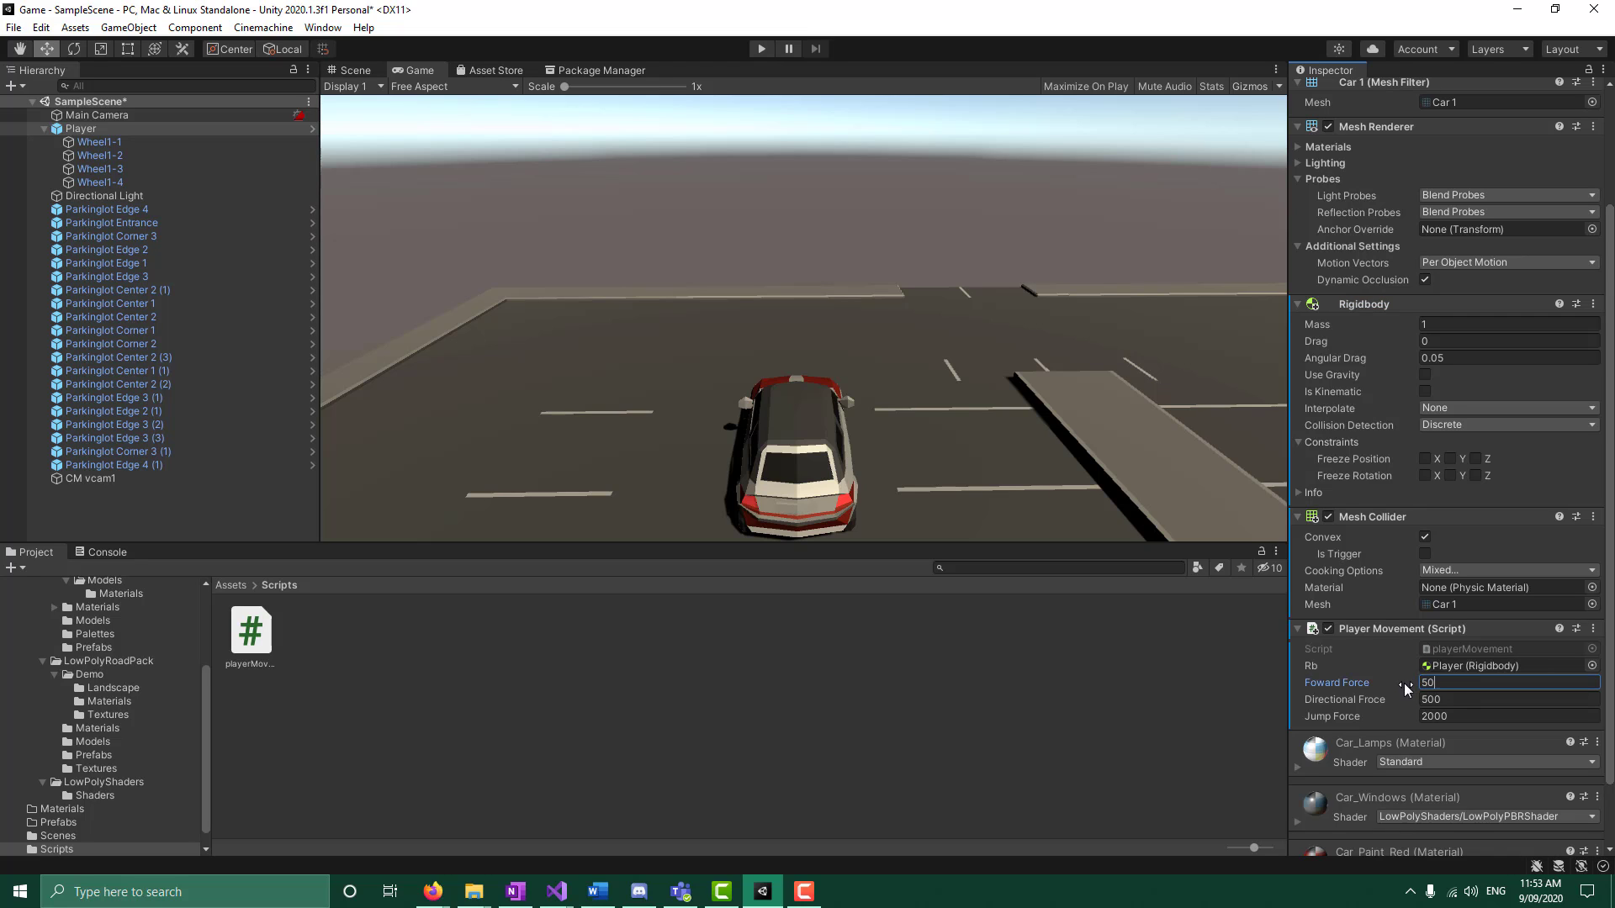
left_click(1031, 747)
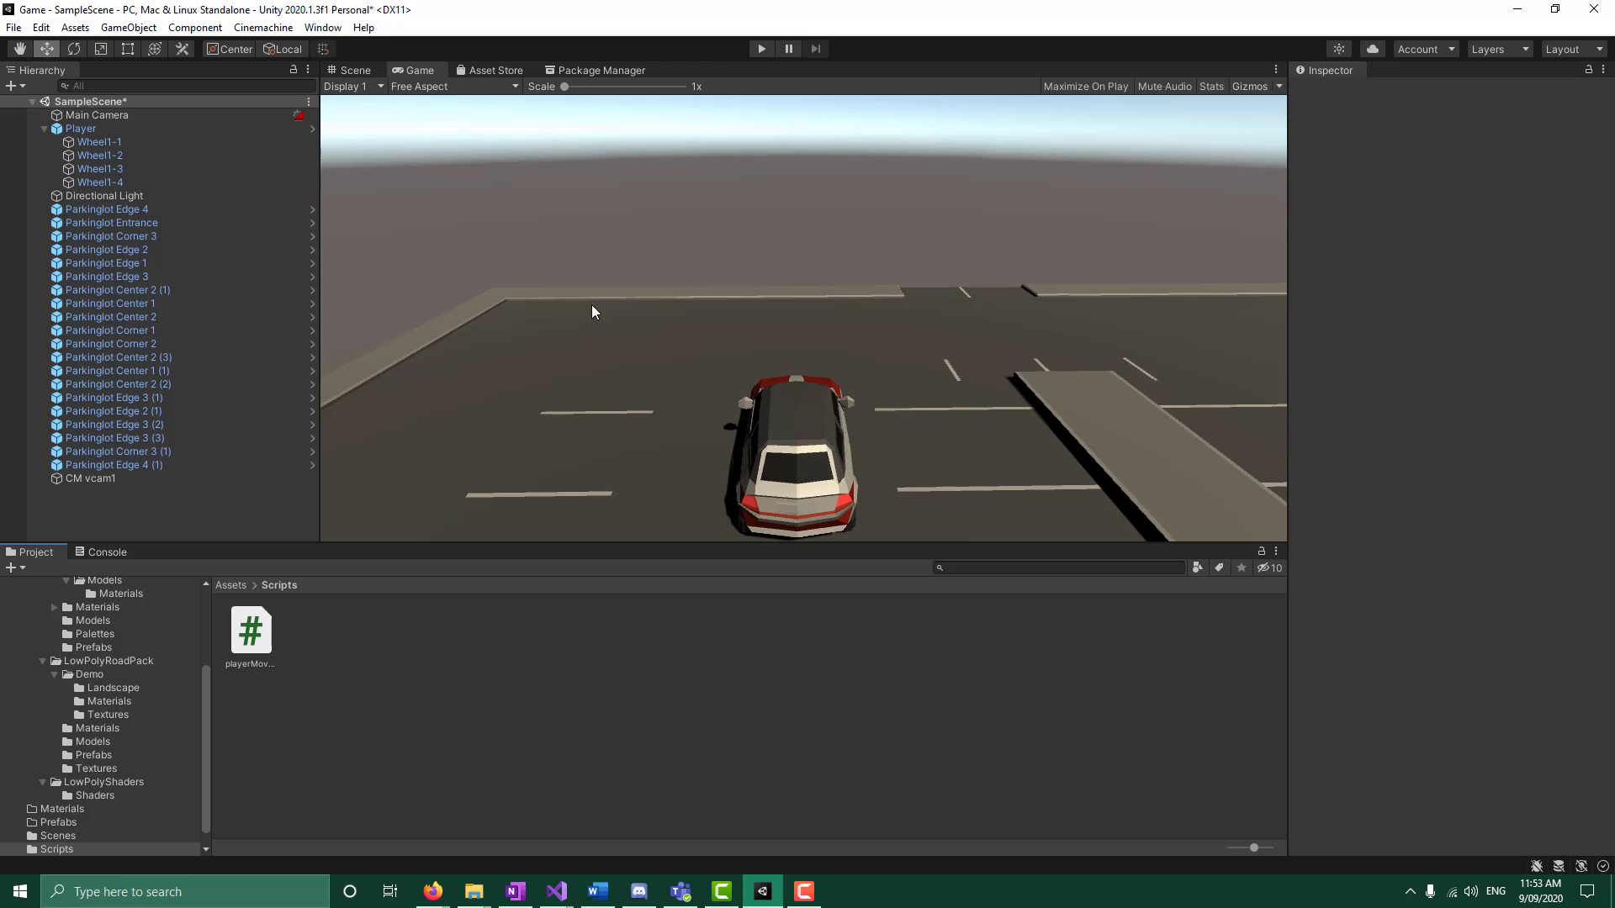
Run the game, review the Player's component settings, and restart the run to test driving the car forward
left_click(762, 49)
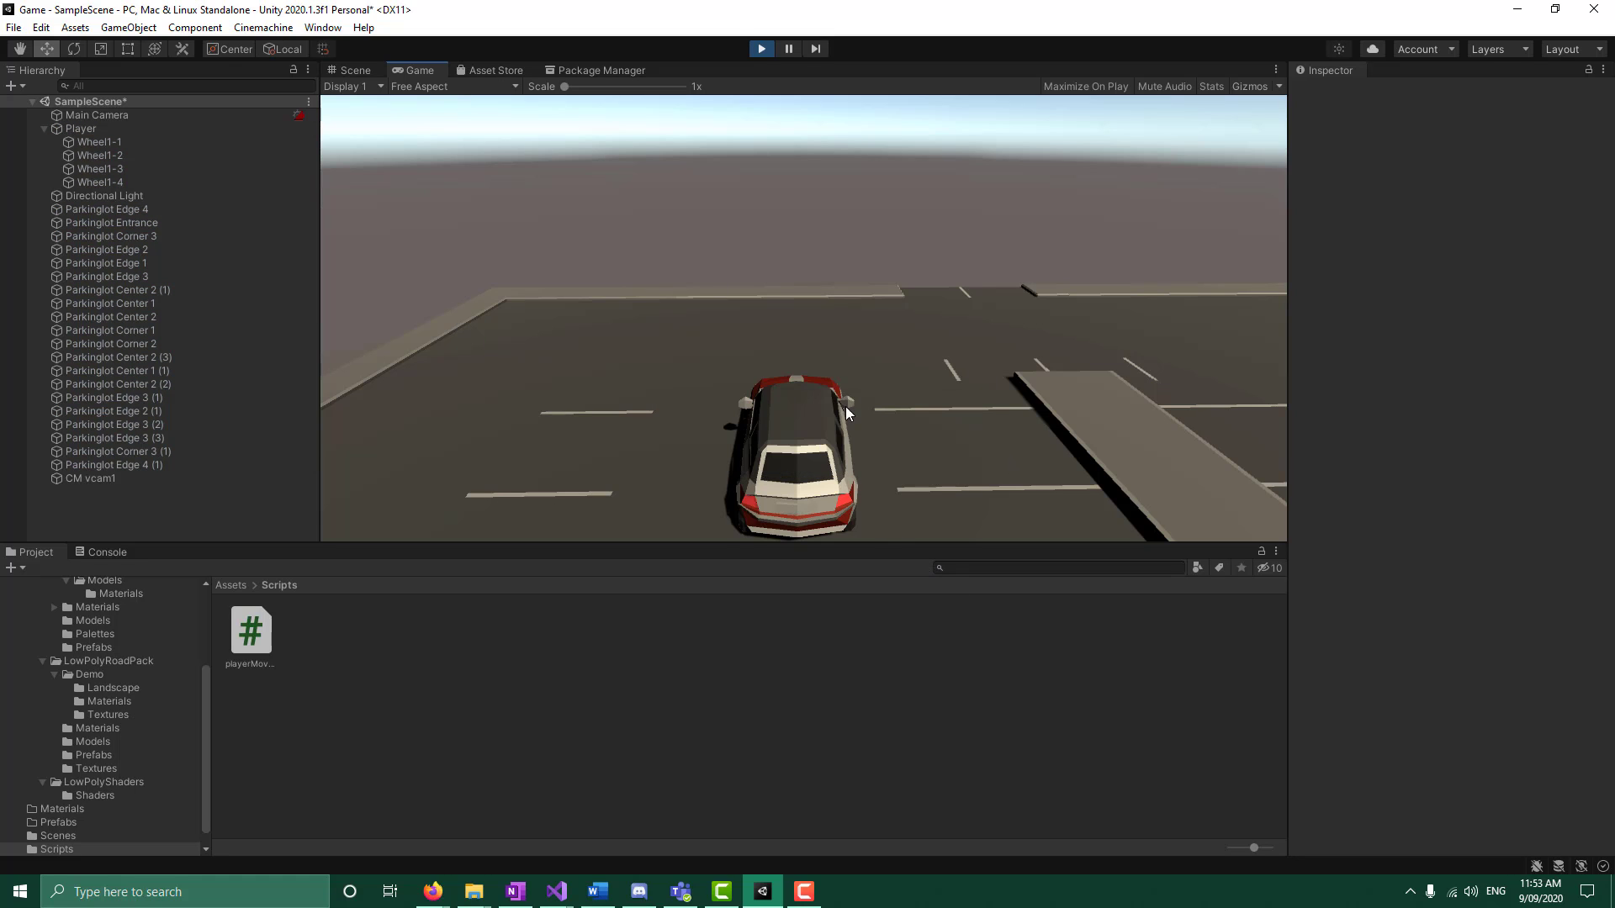
left_click(83, 129)
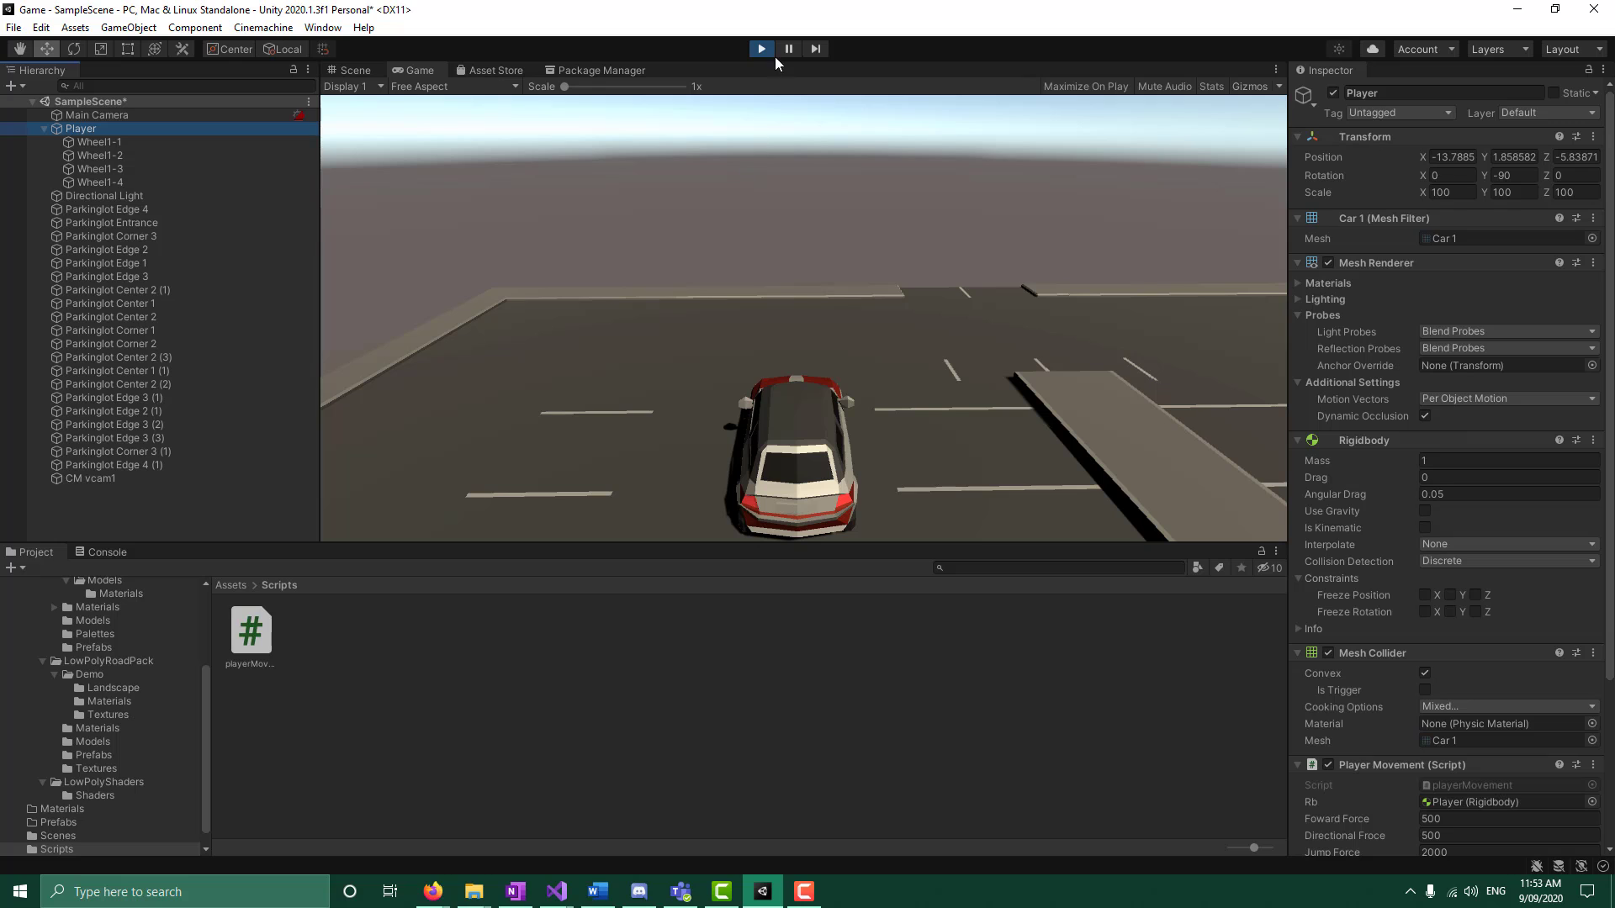
scroll(1493, 669, "down", 3)
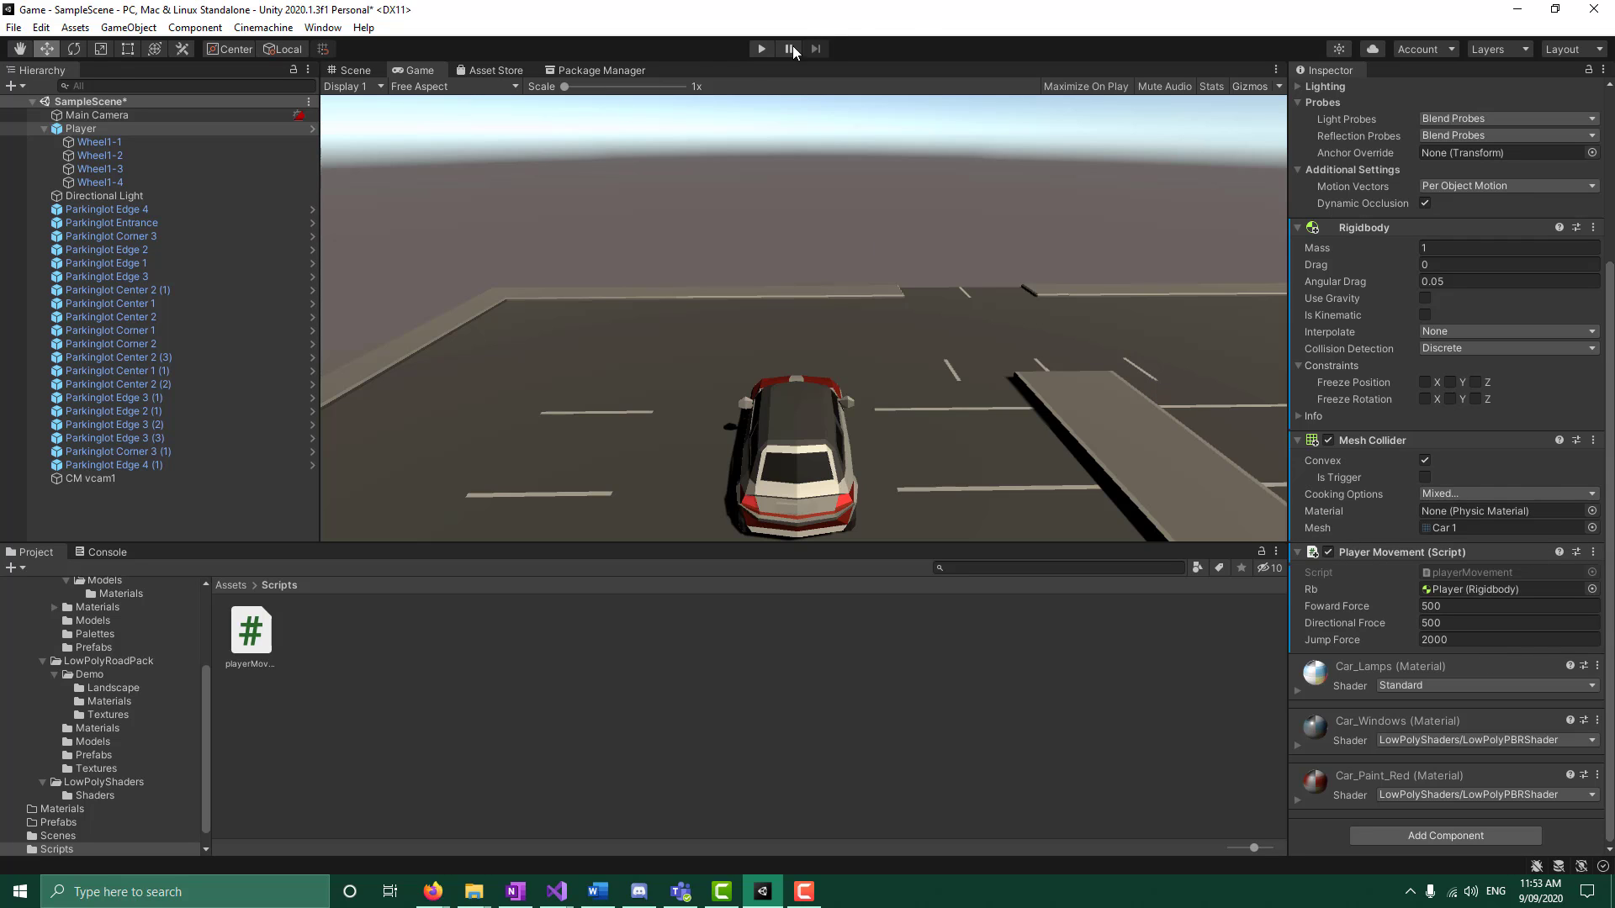
left_click(759, 47)
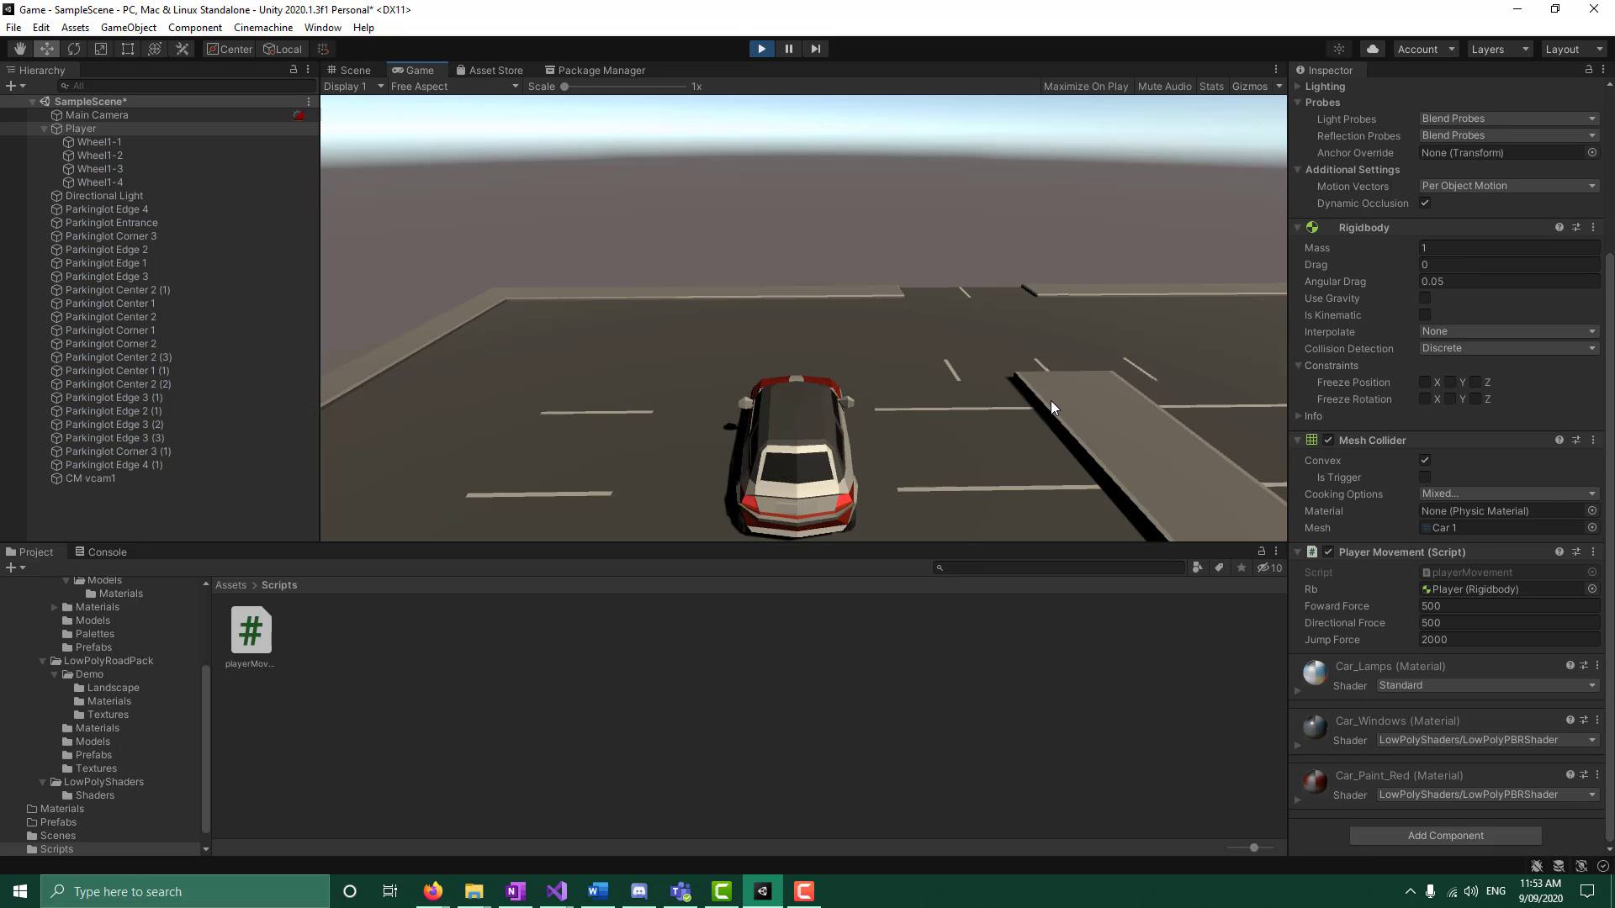
key("w")
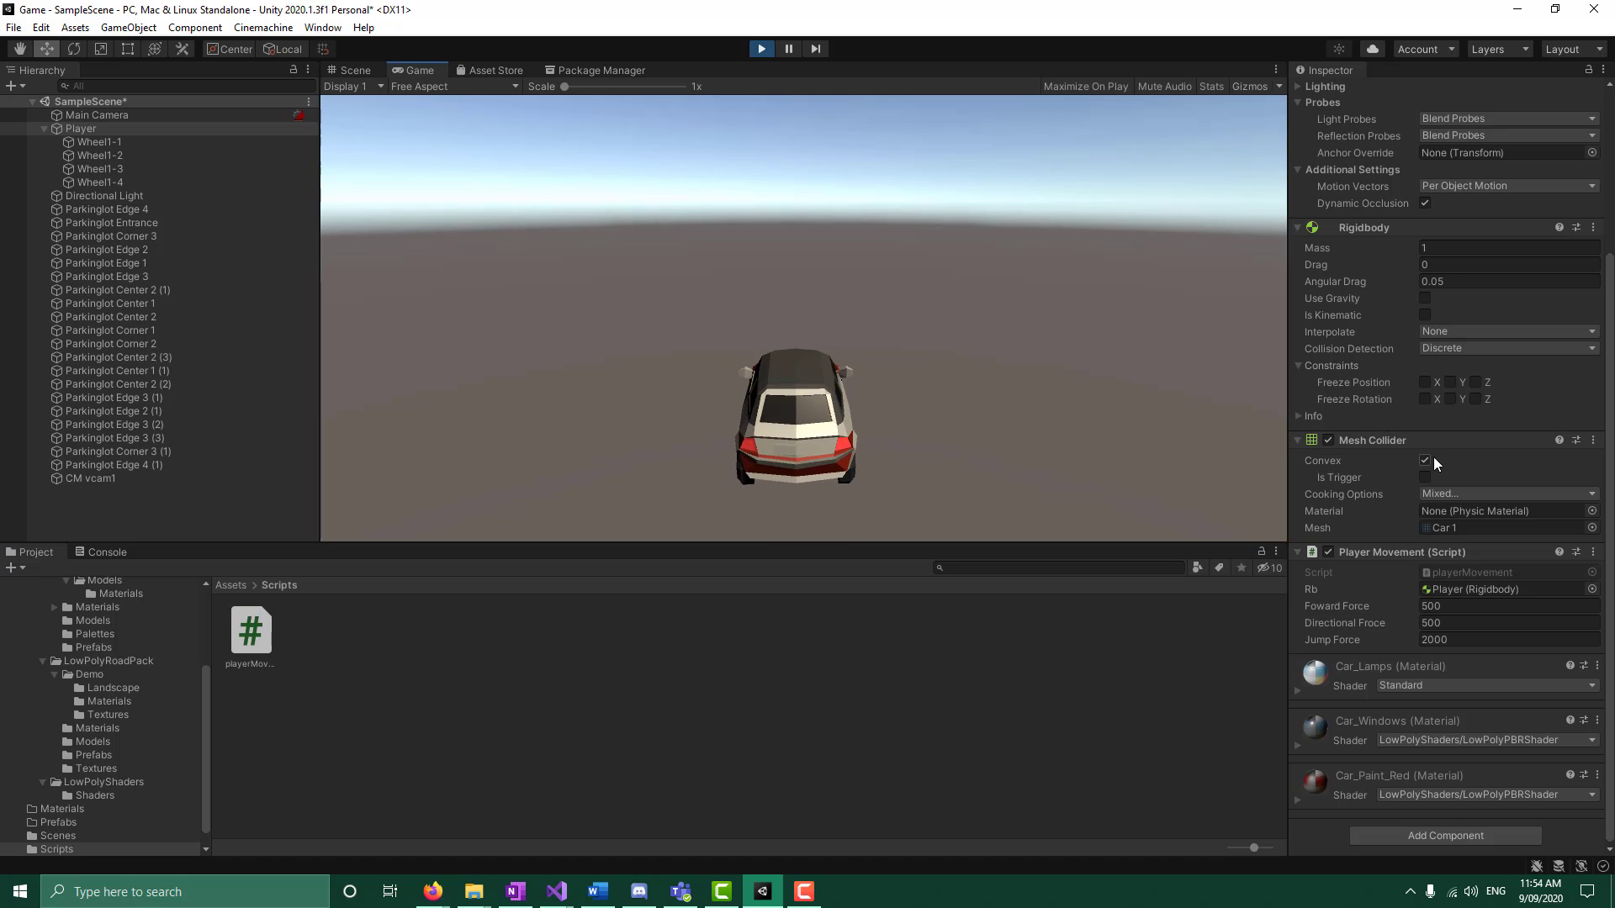
Toggle Use Gravity on the Player's Rigidbody during play to try the car with and without gravity
left_click(1424, 299)
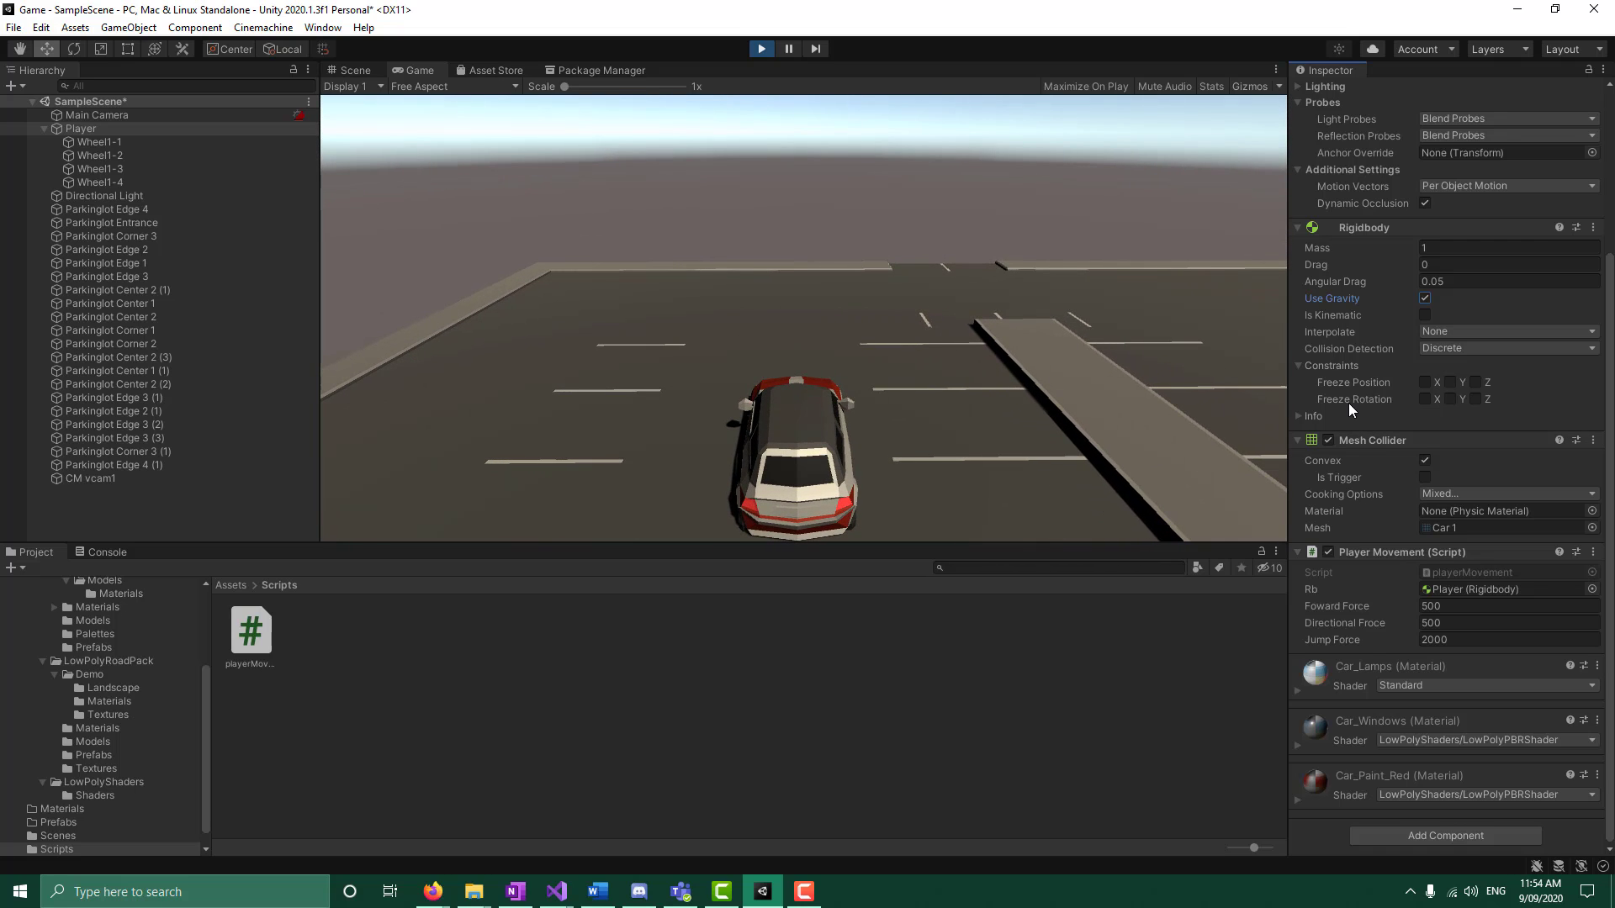
left_click(1421, 301)
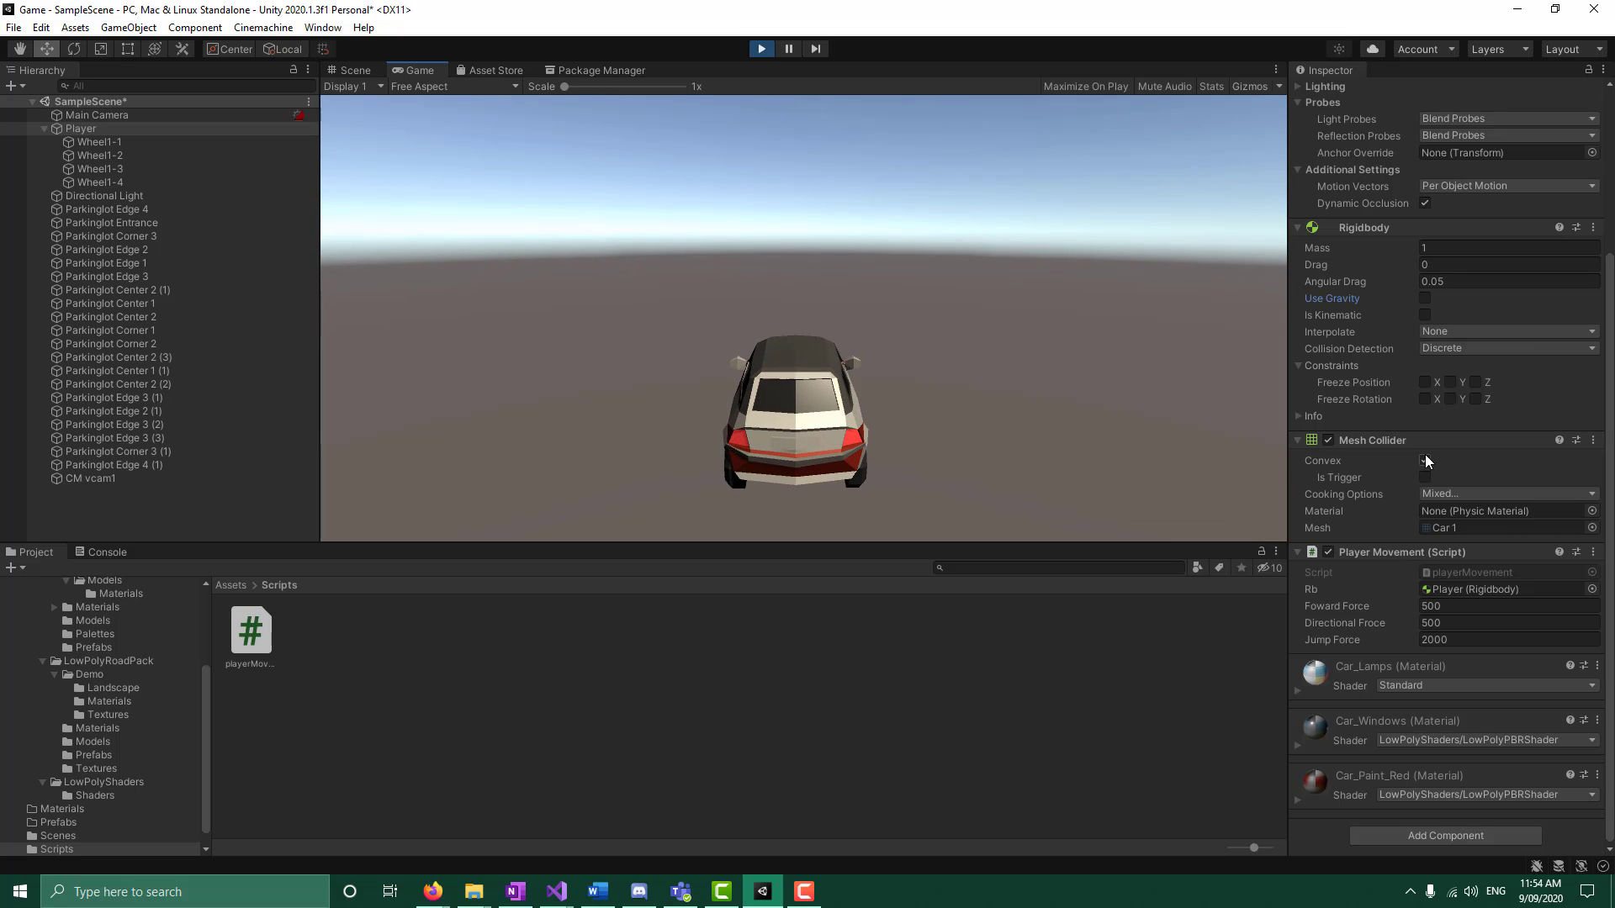
left_click(1426, 298)
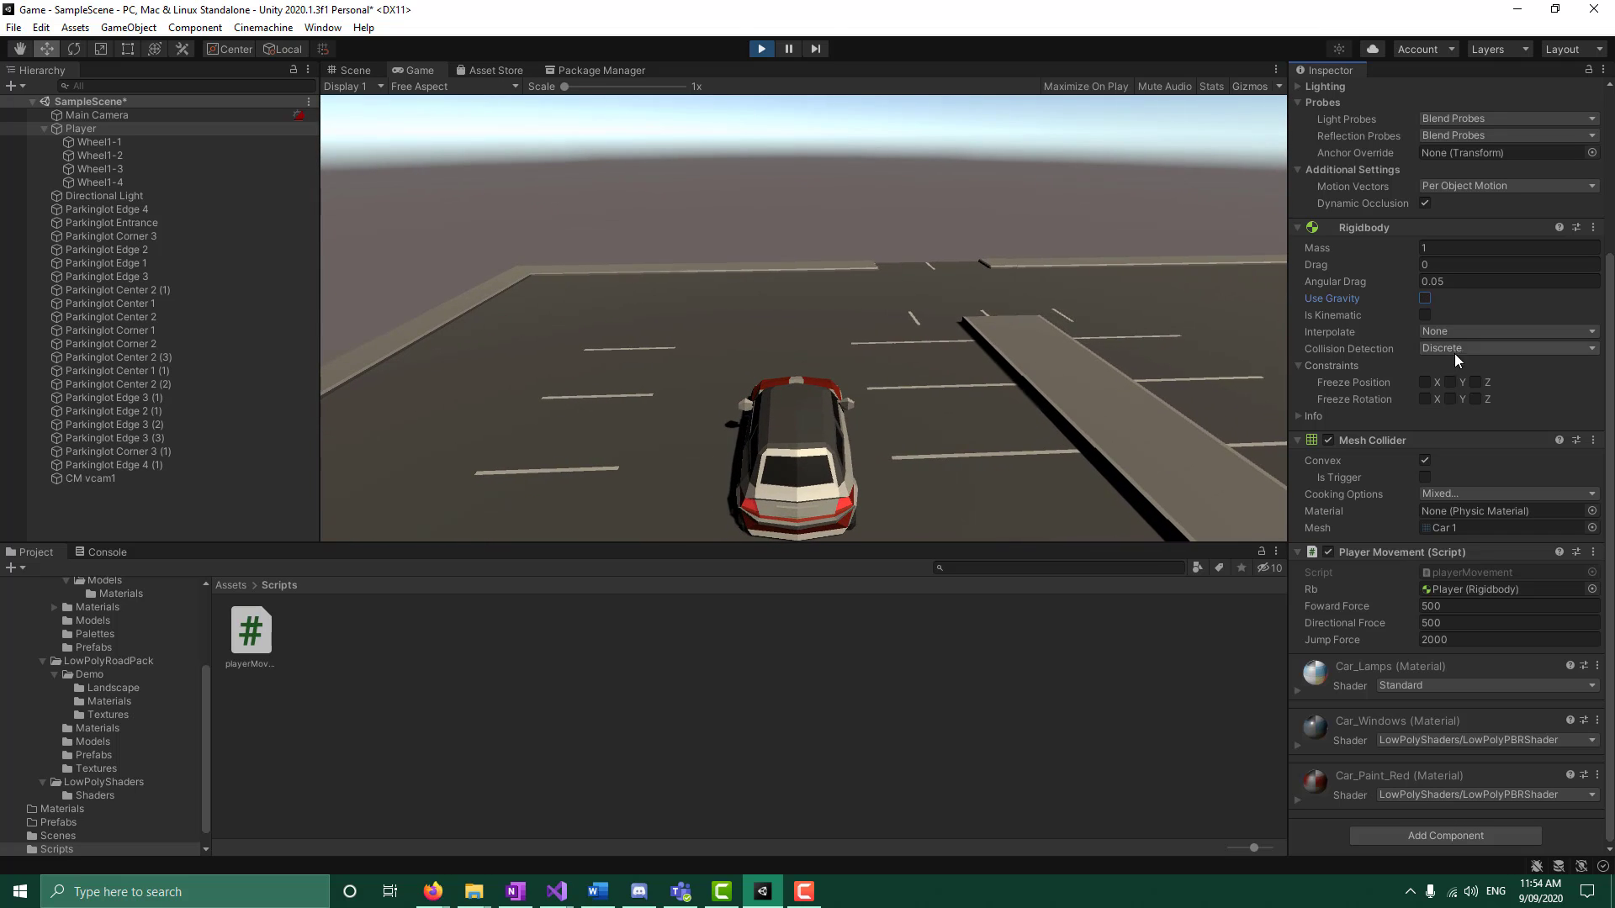
Test the car's jump in the running game and stop play mode
left_click(994, 325)
key("space")
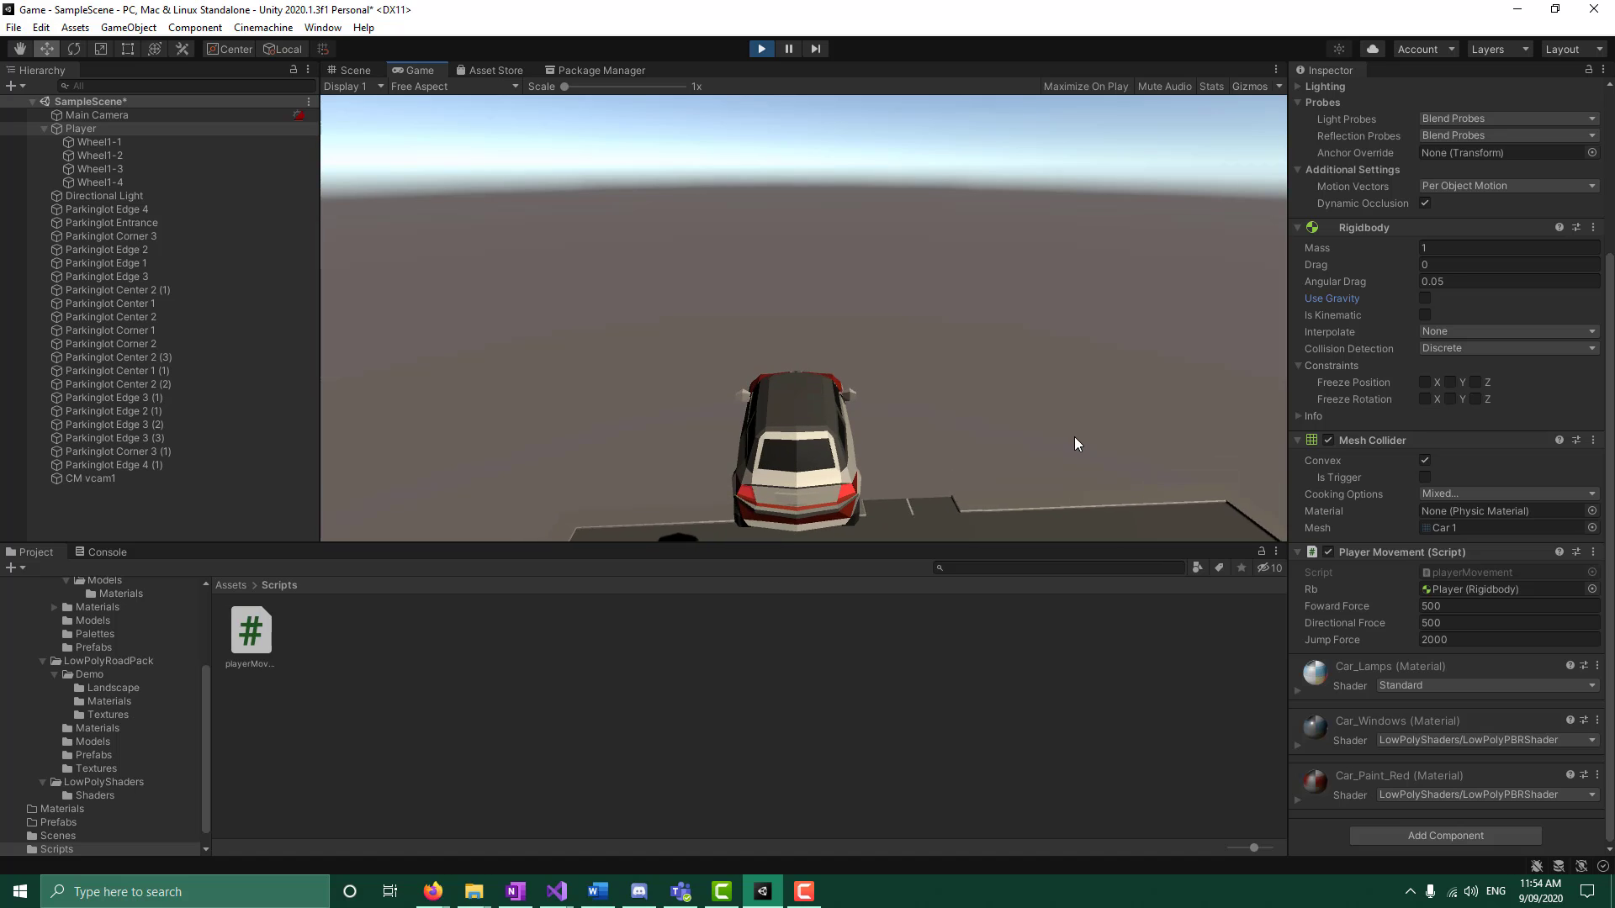
left_click(760, 49)
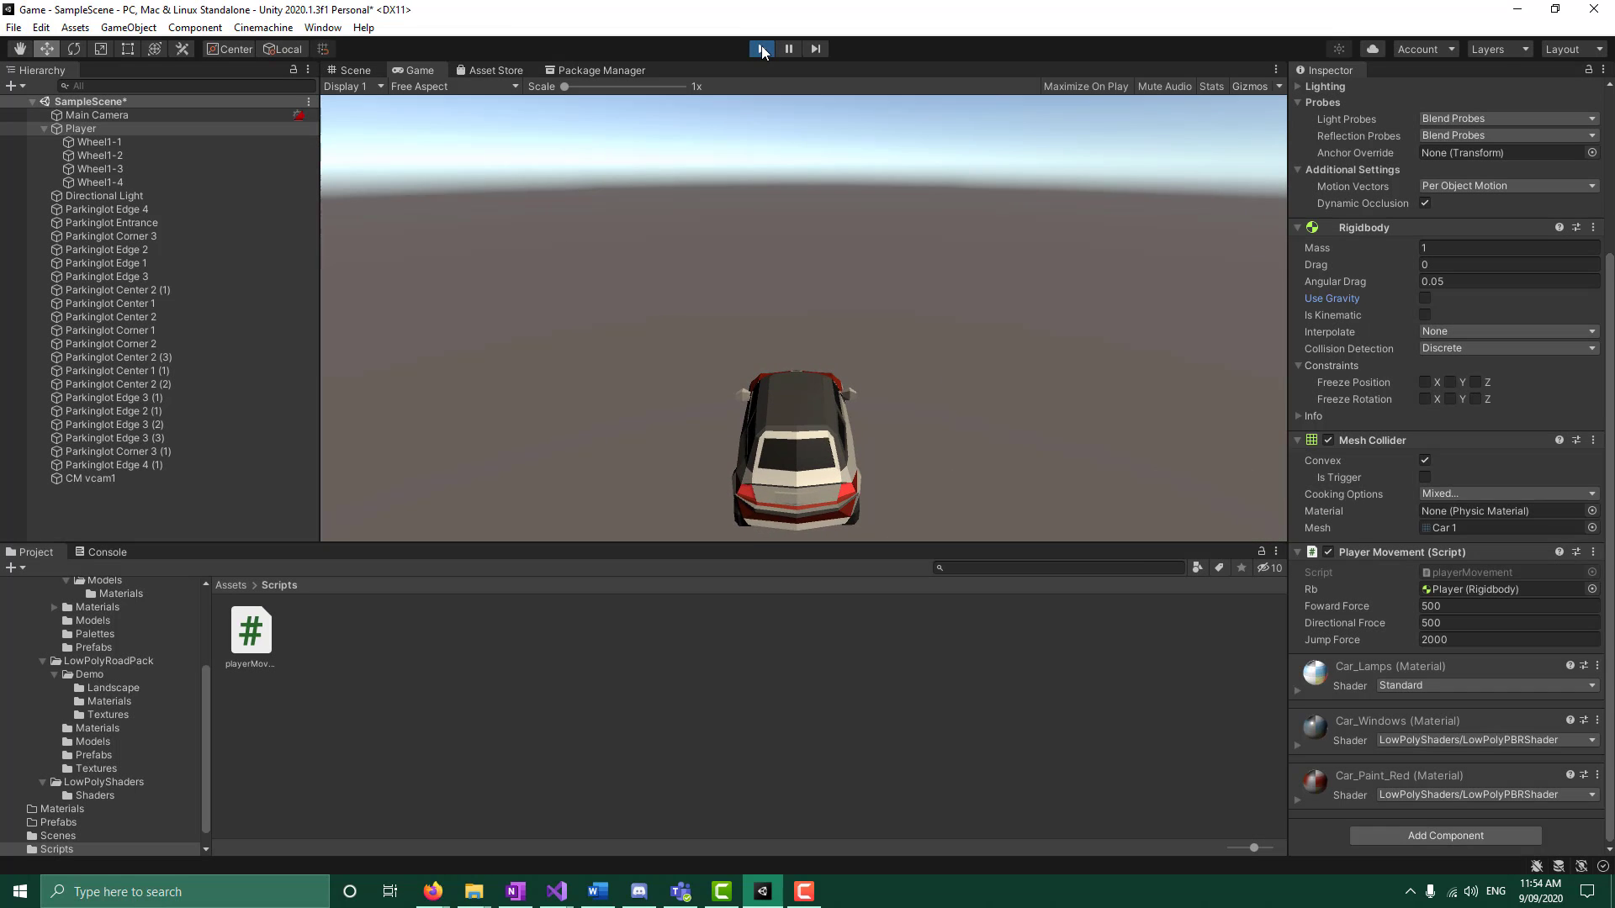
Restart play mode and test moving the car left, right, forward and backward around the parking lot
left_click(762, 50)
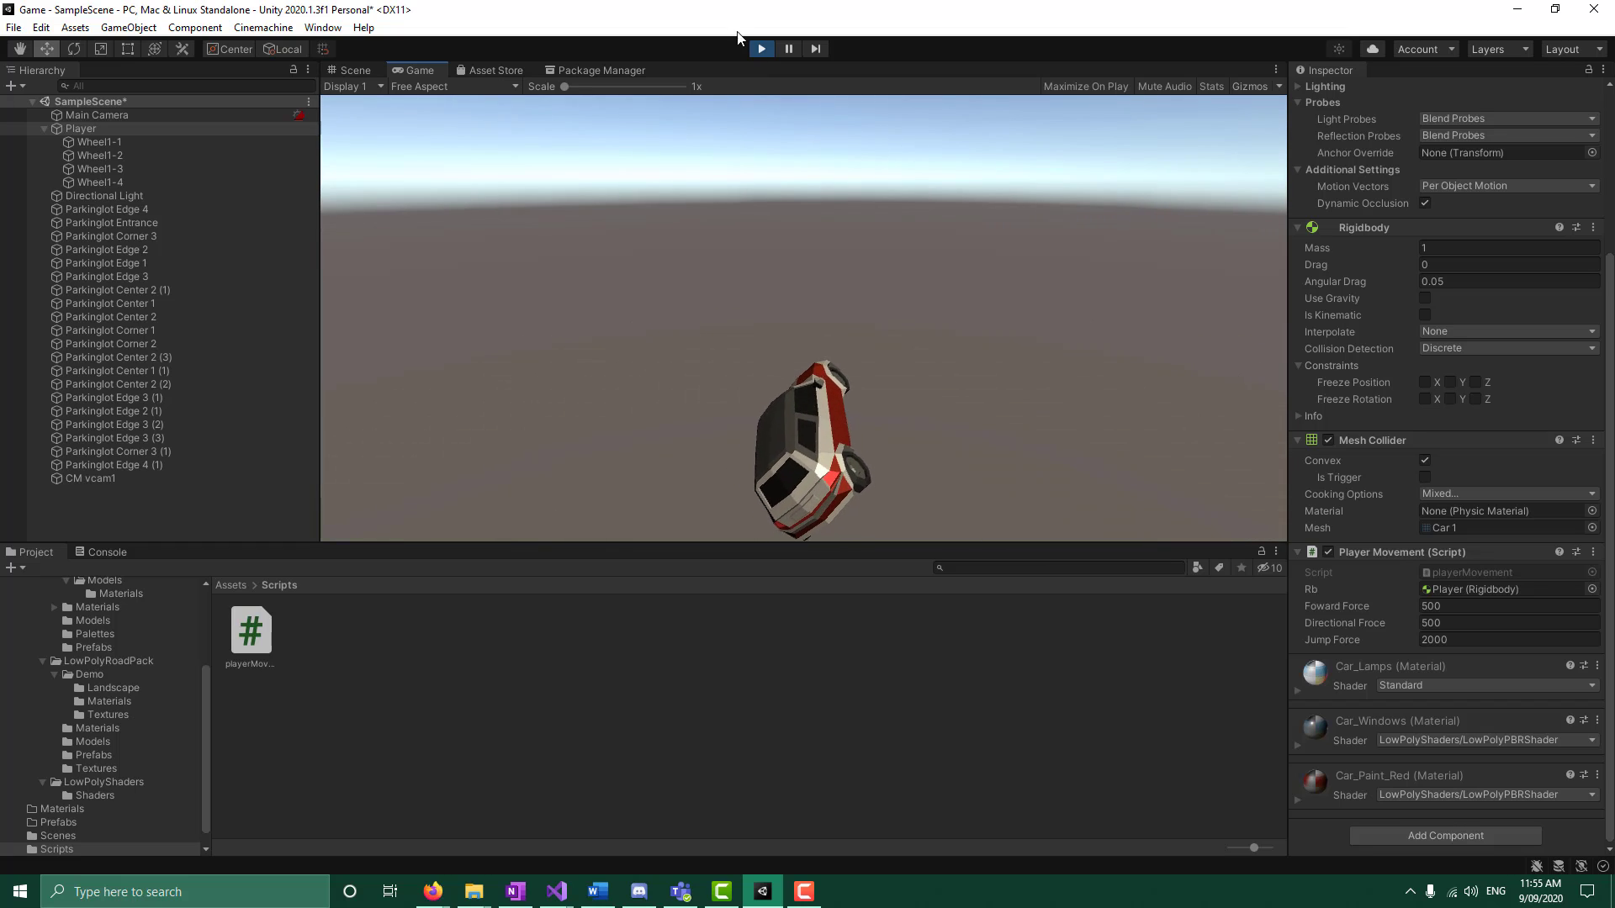
left_click(750, 51)
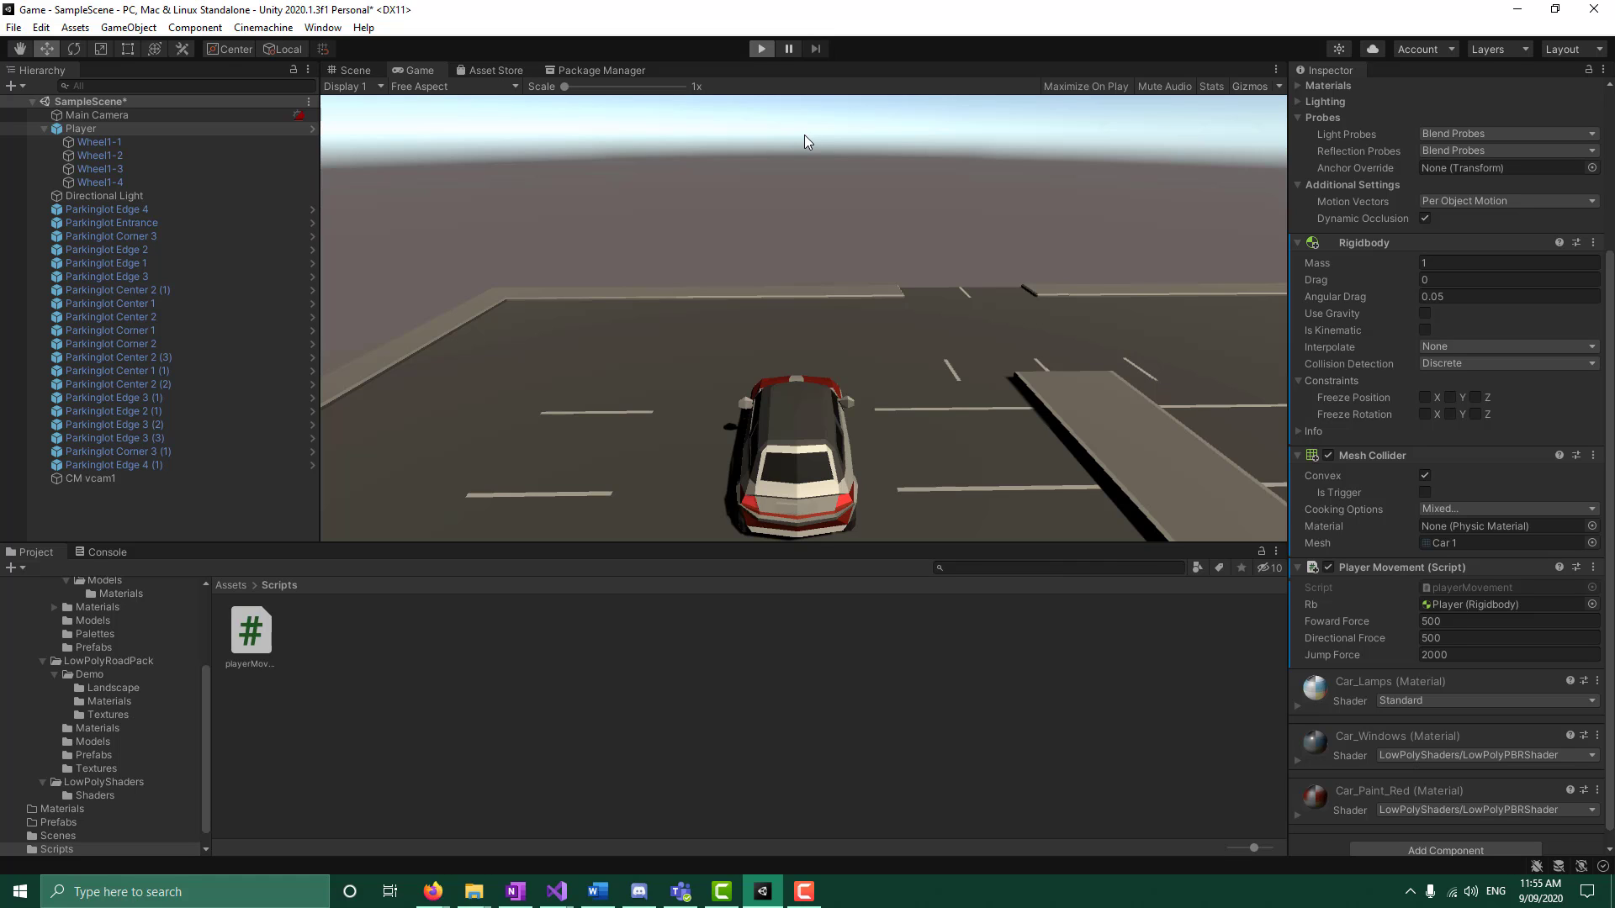
key("ctrl+p")
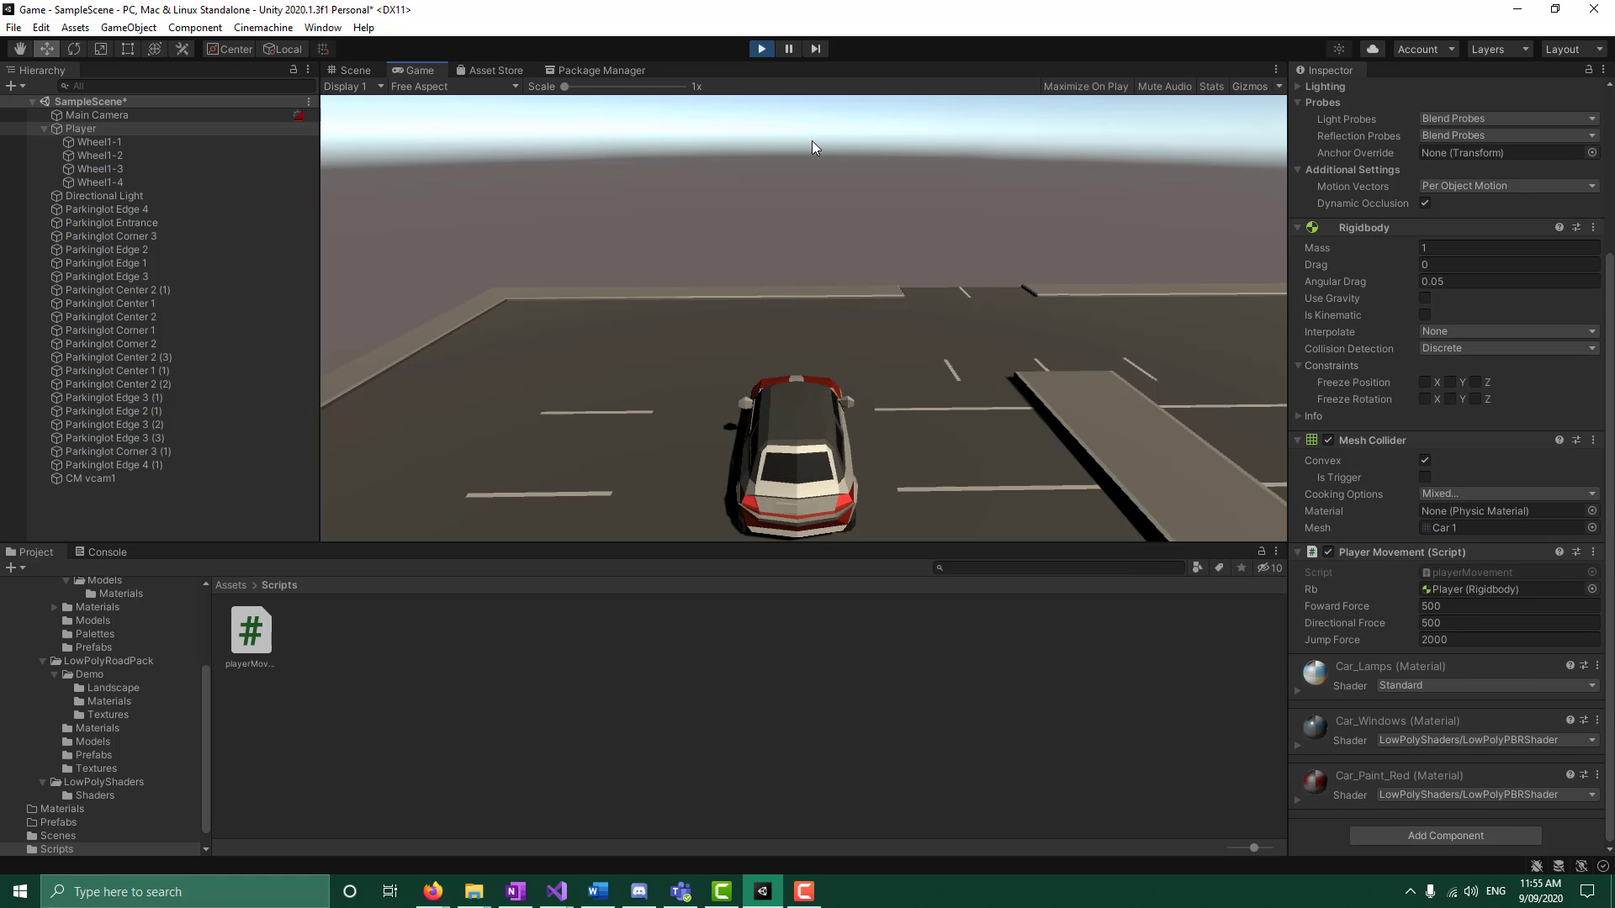
key("a")
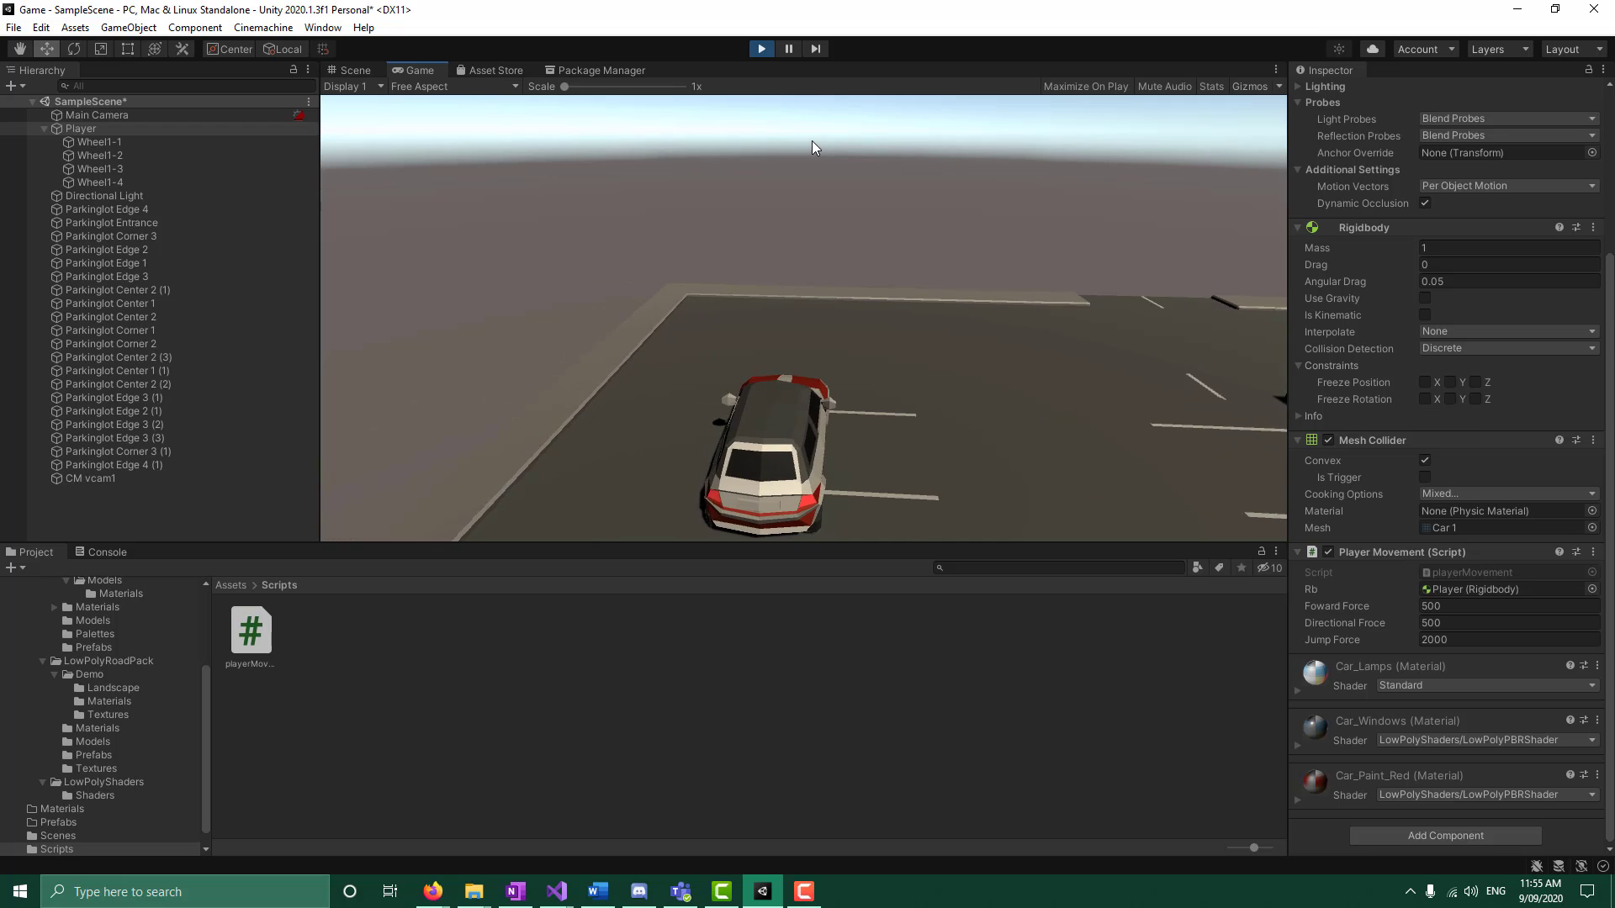
key("d")
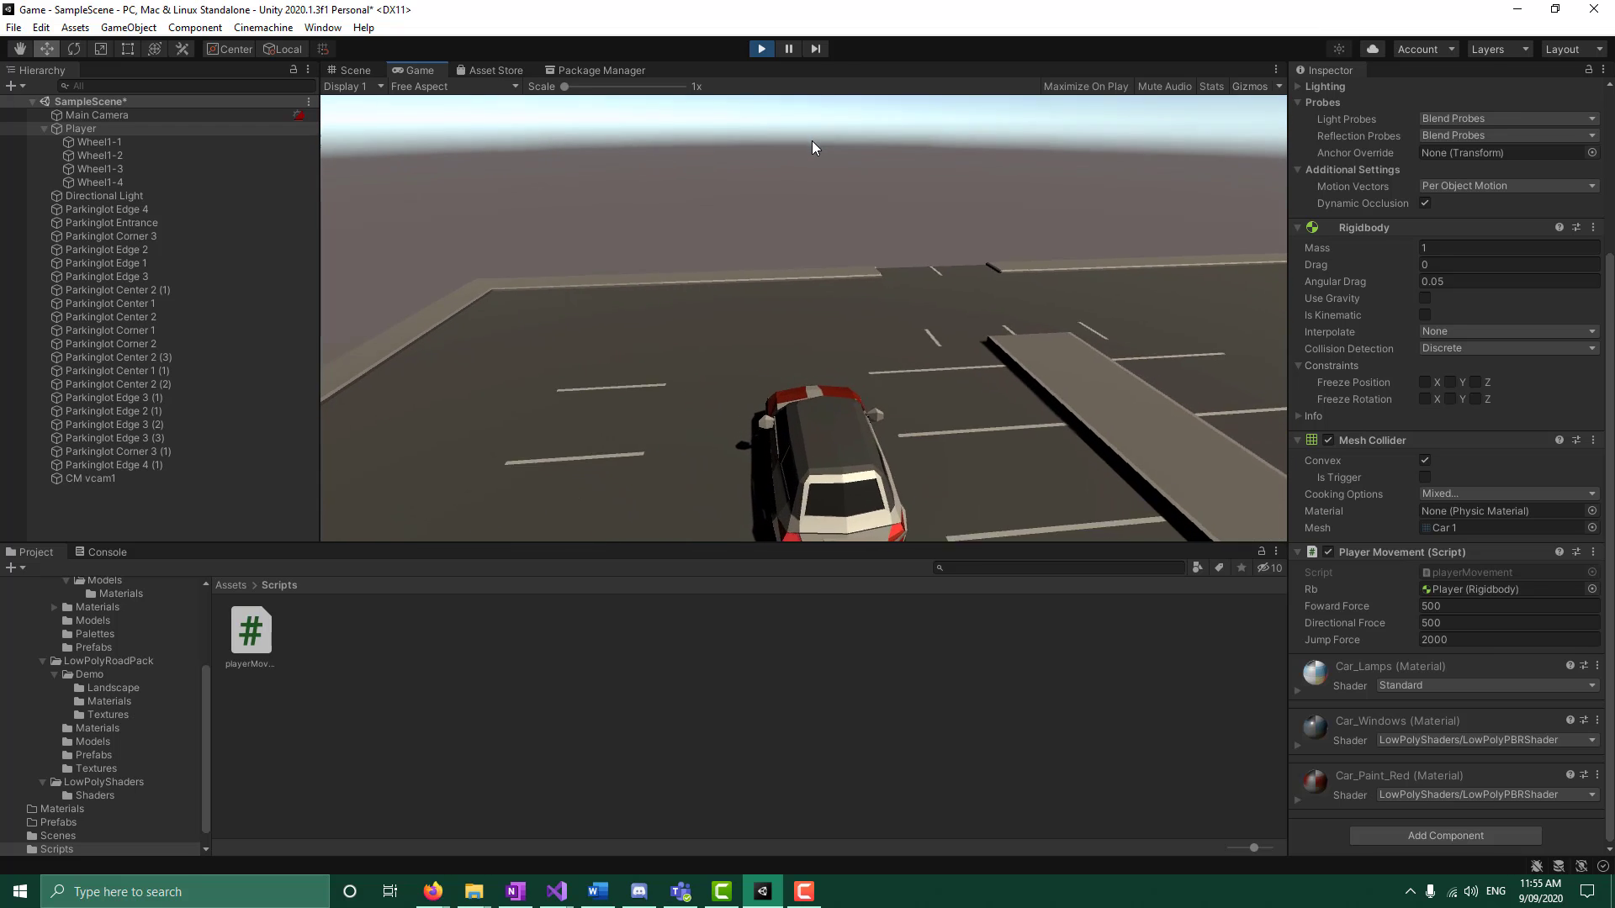
key("a")
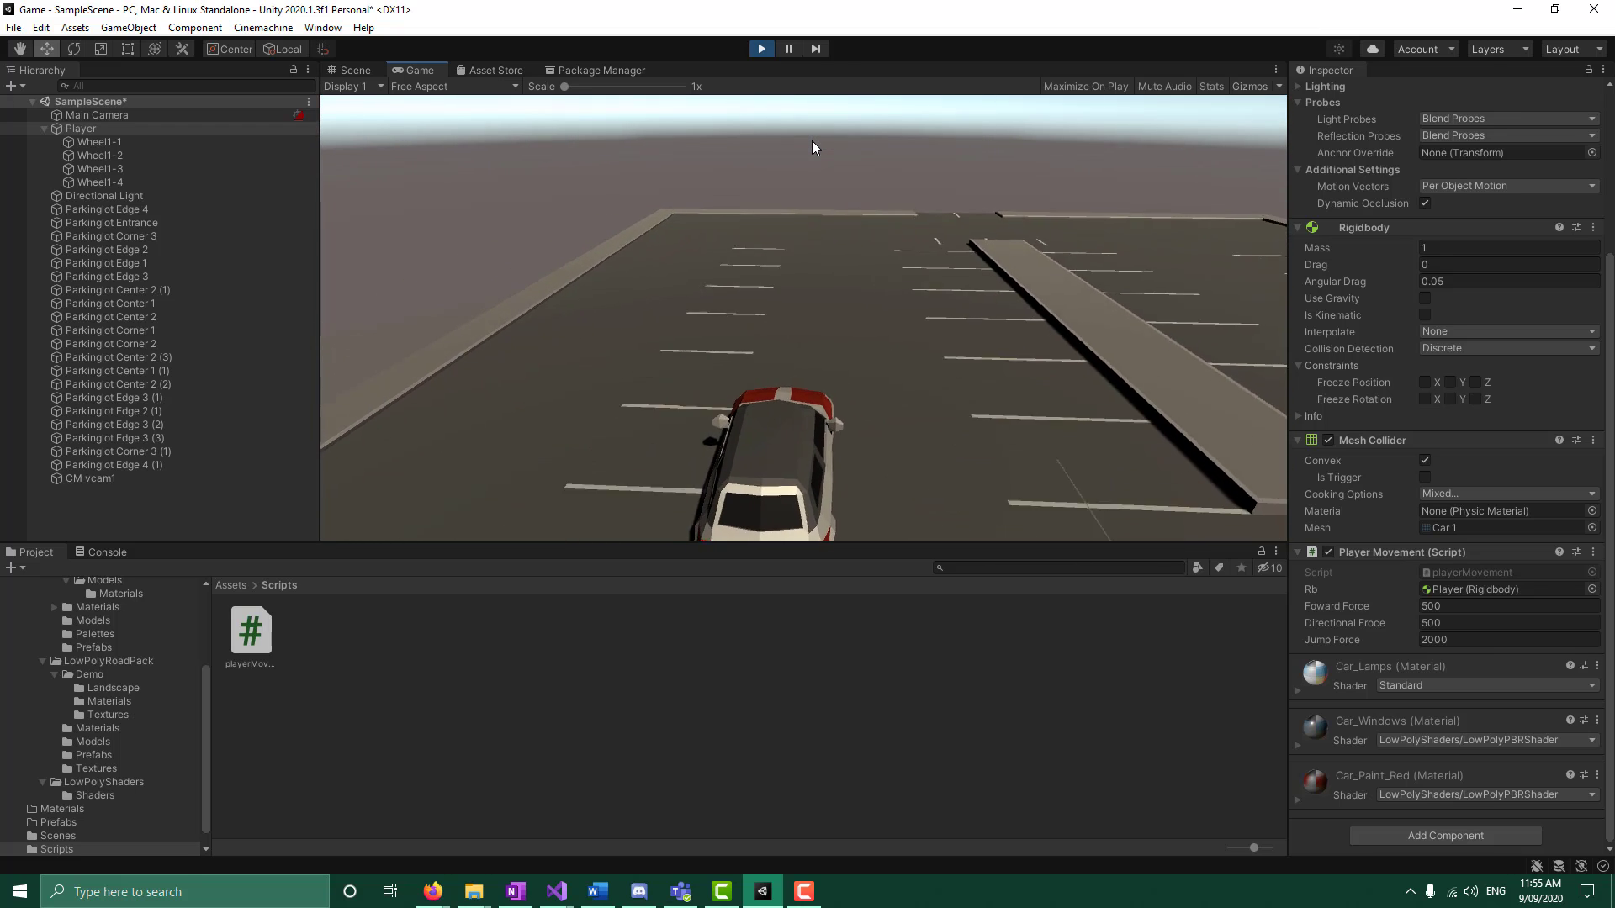
key("d")
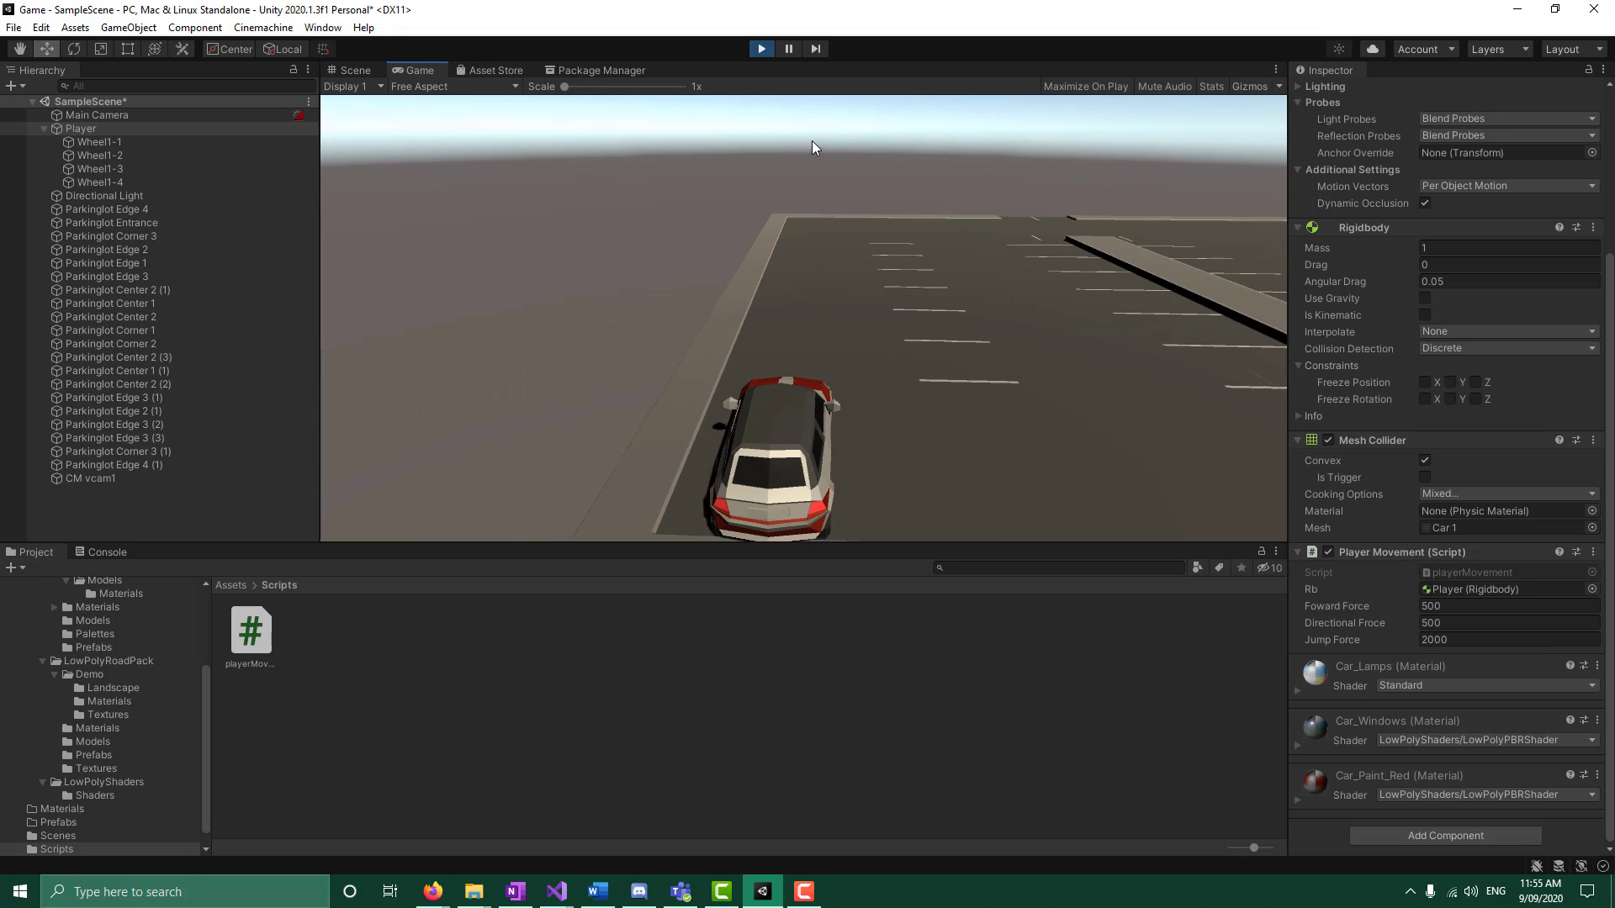
key("w")
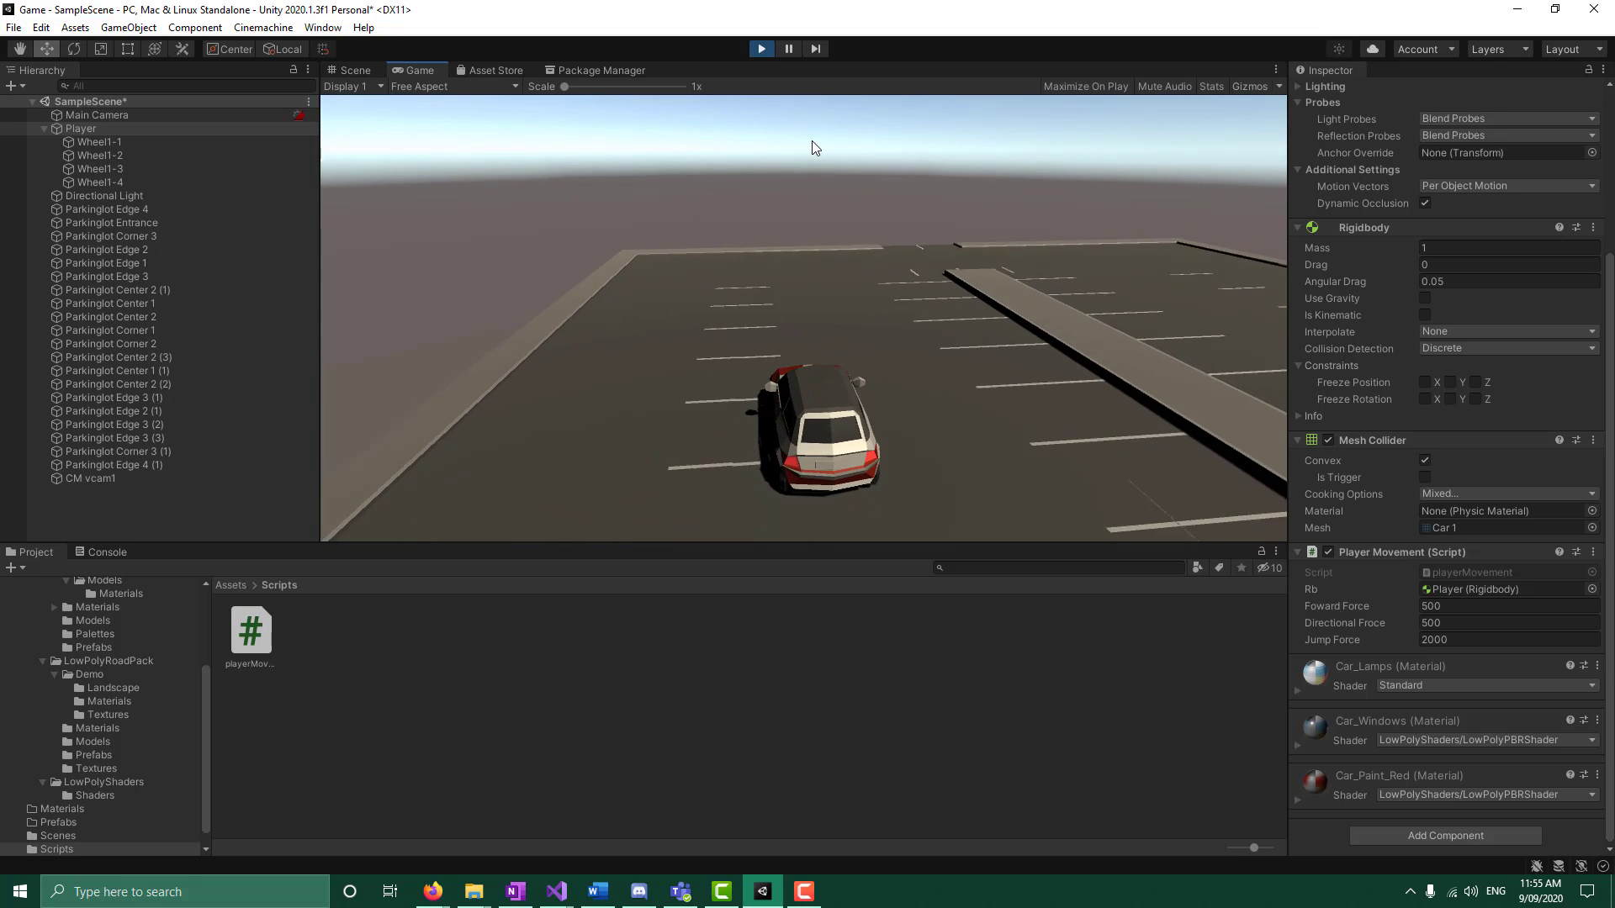
key("a")
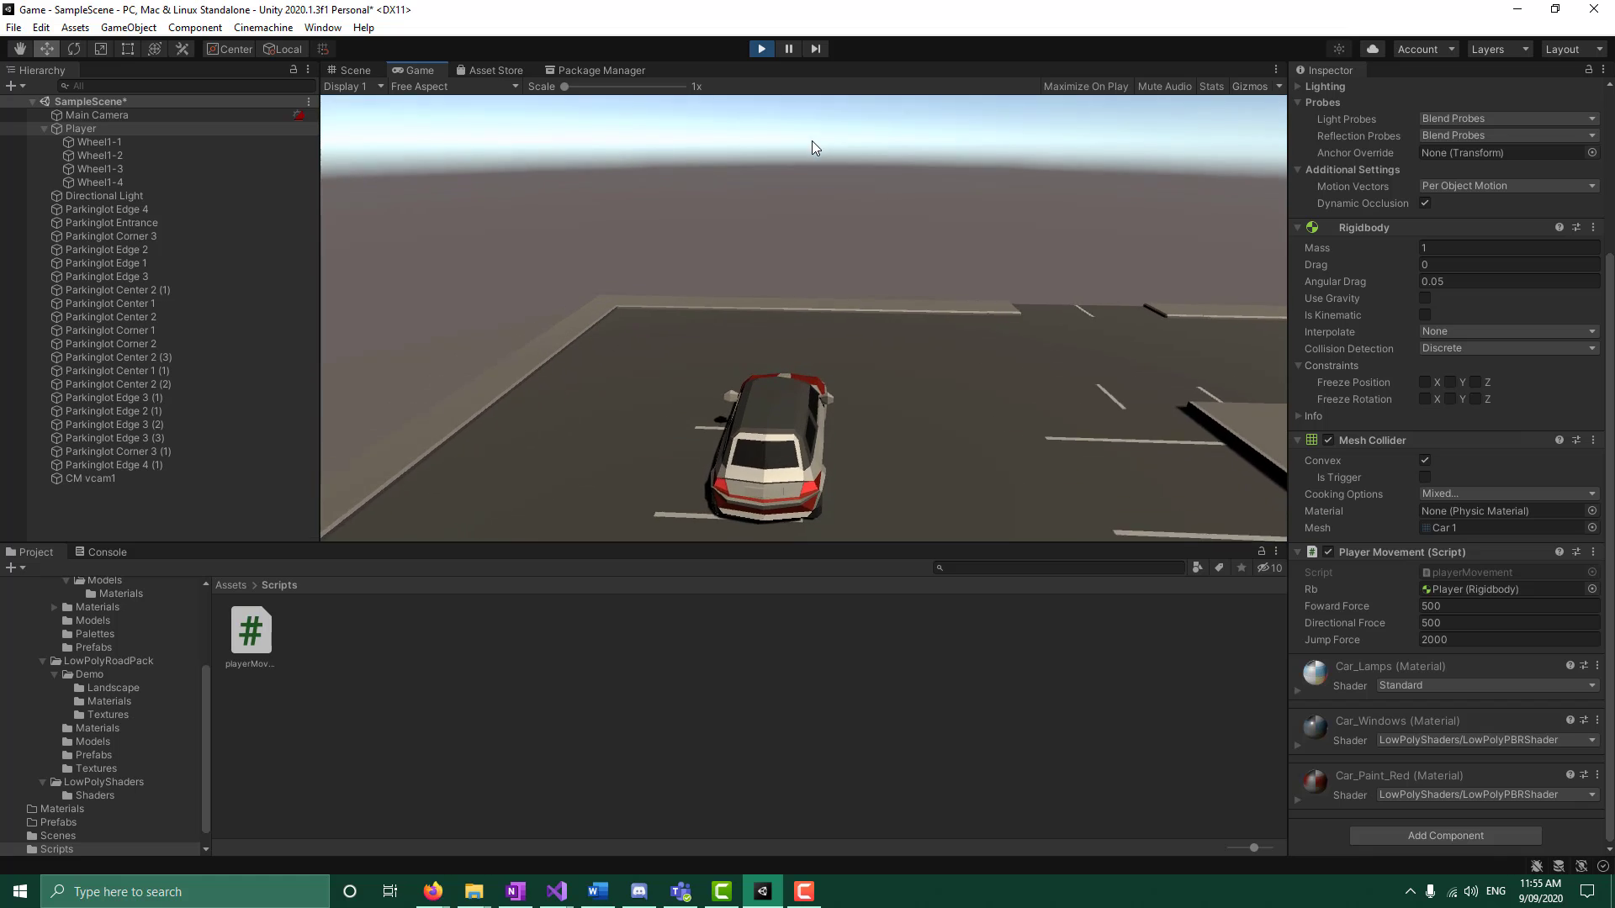
key("s")
key("d")
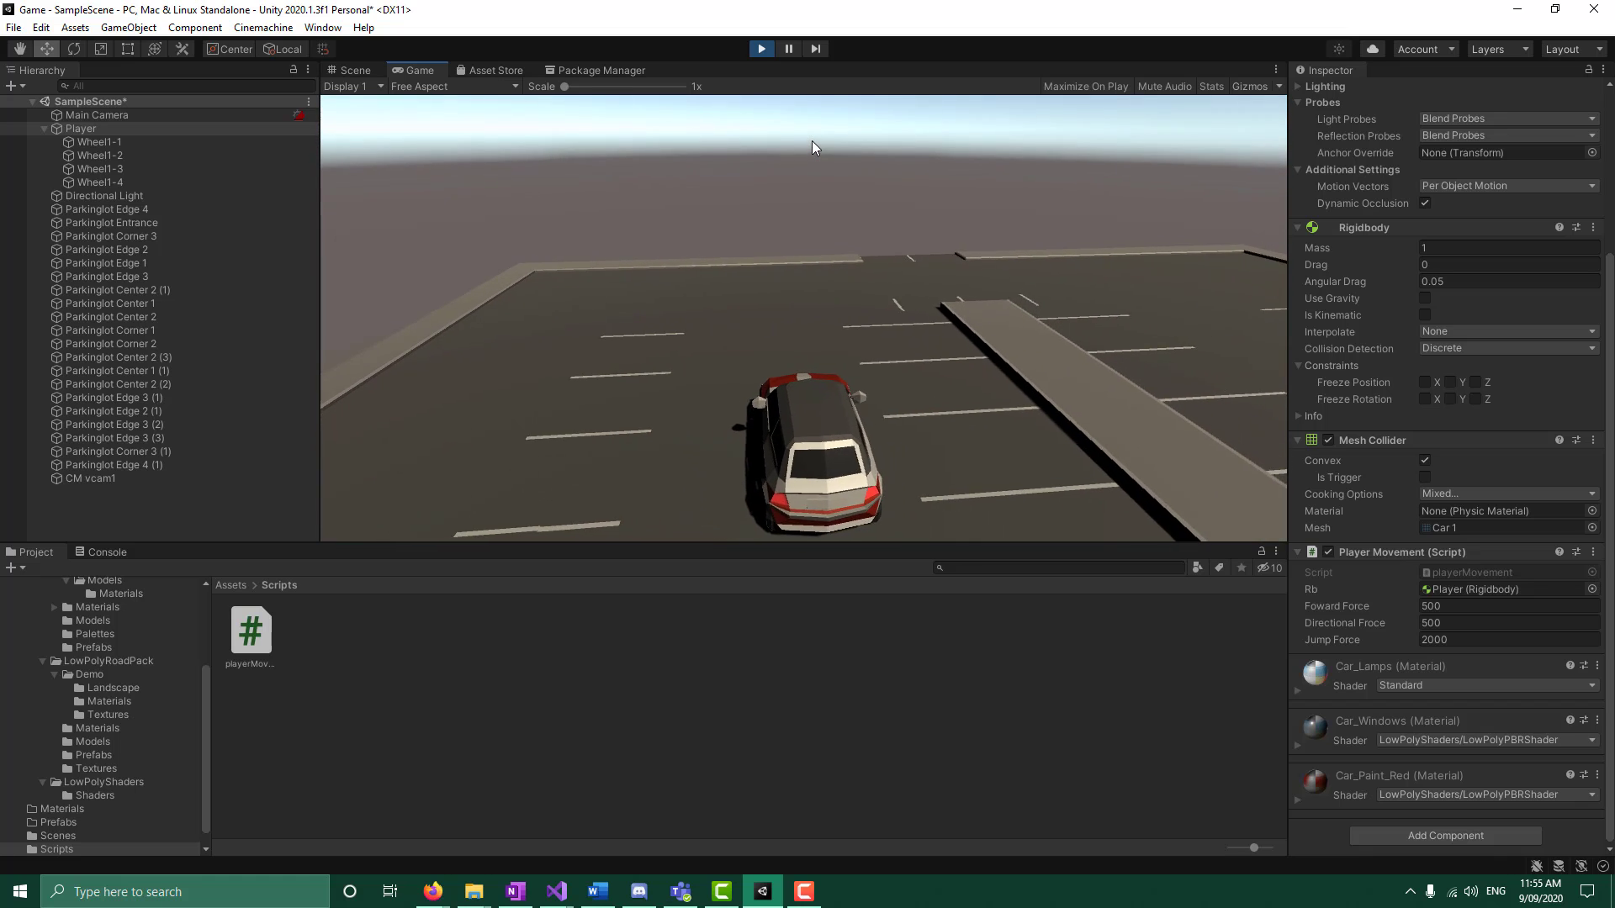
Keep driving the car around the parking lot, steering in every direction and out past its edges to check its handling
key("a")
key("d")
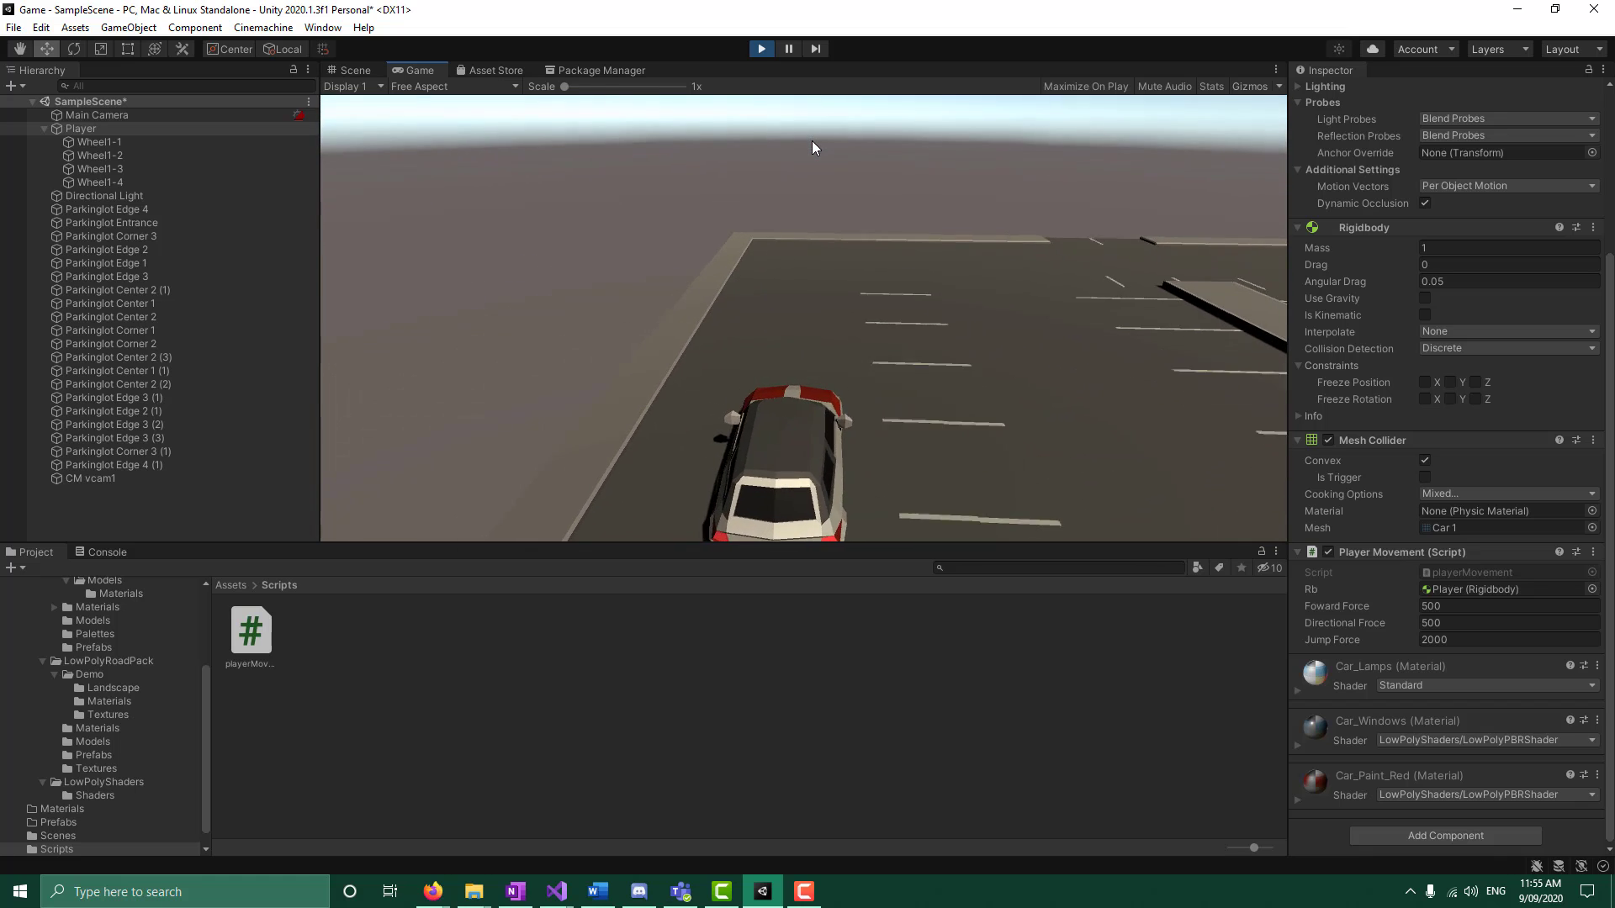
key("w")
key("a")
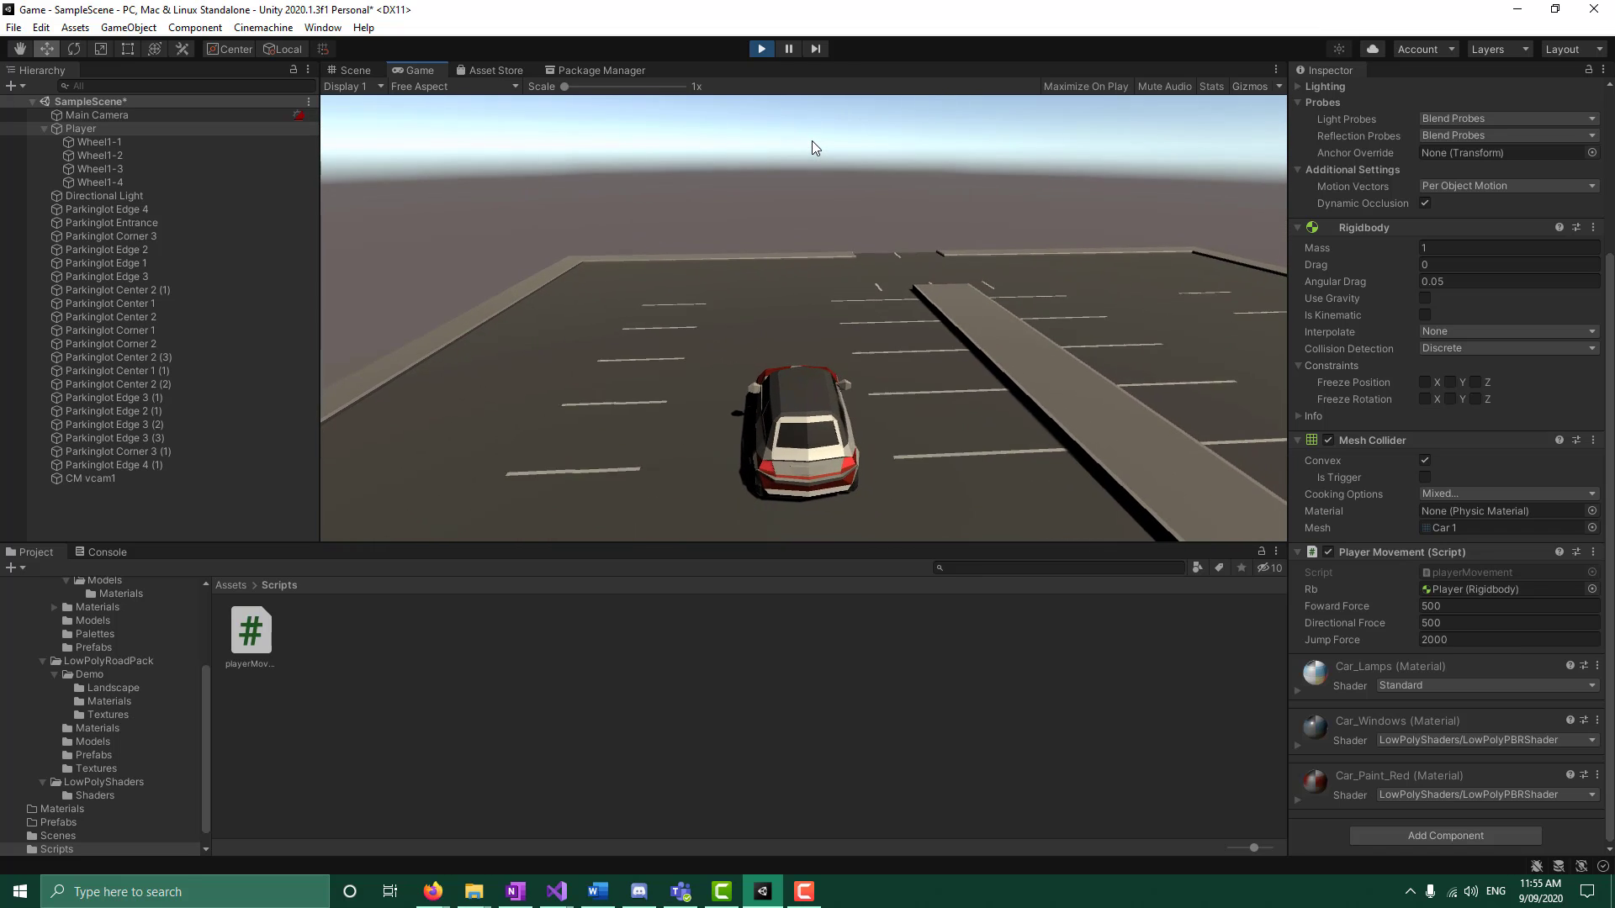
key("a")
key("s")
key("d")
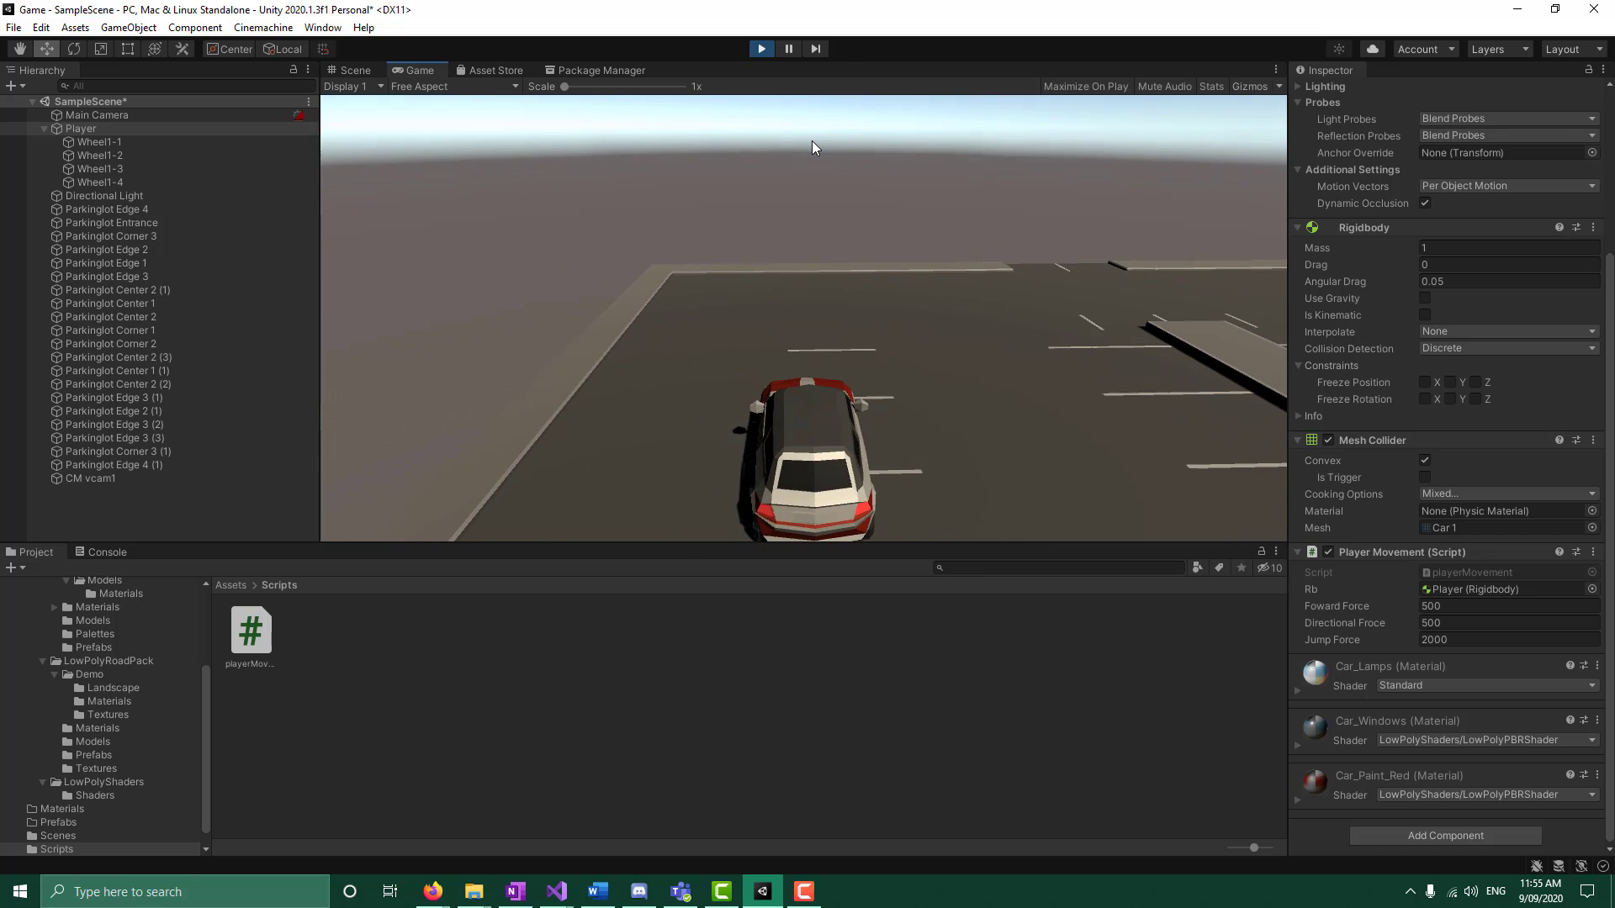
key("d")
key("w")
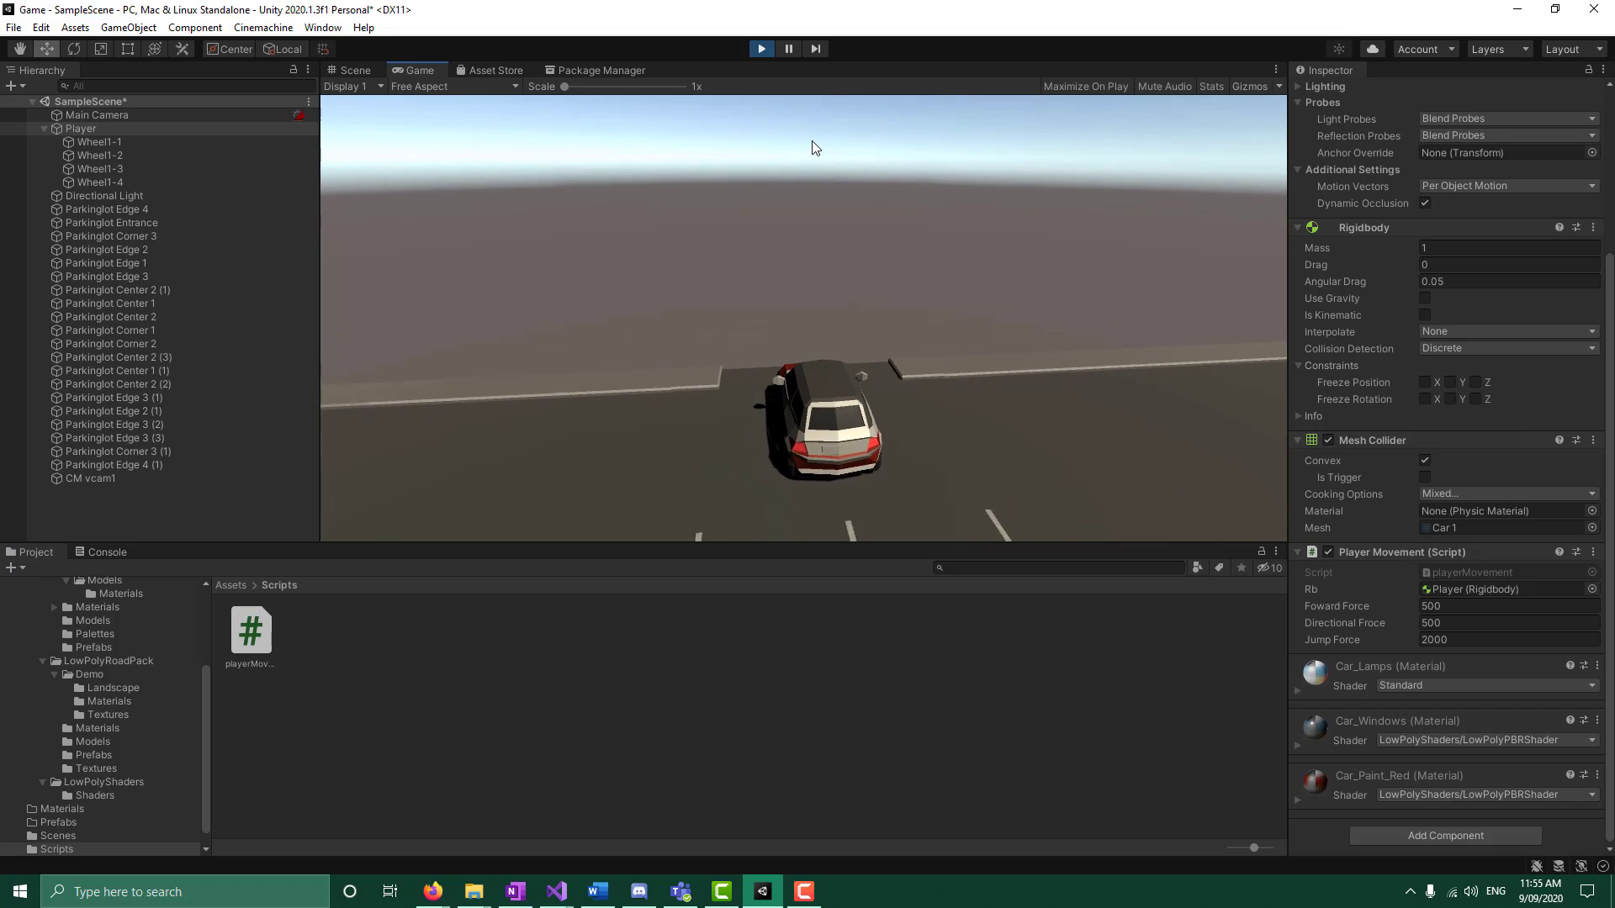
key("d")
key("s")
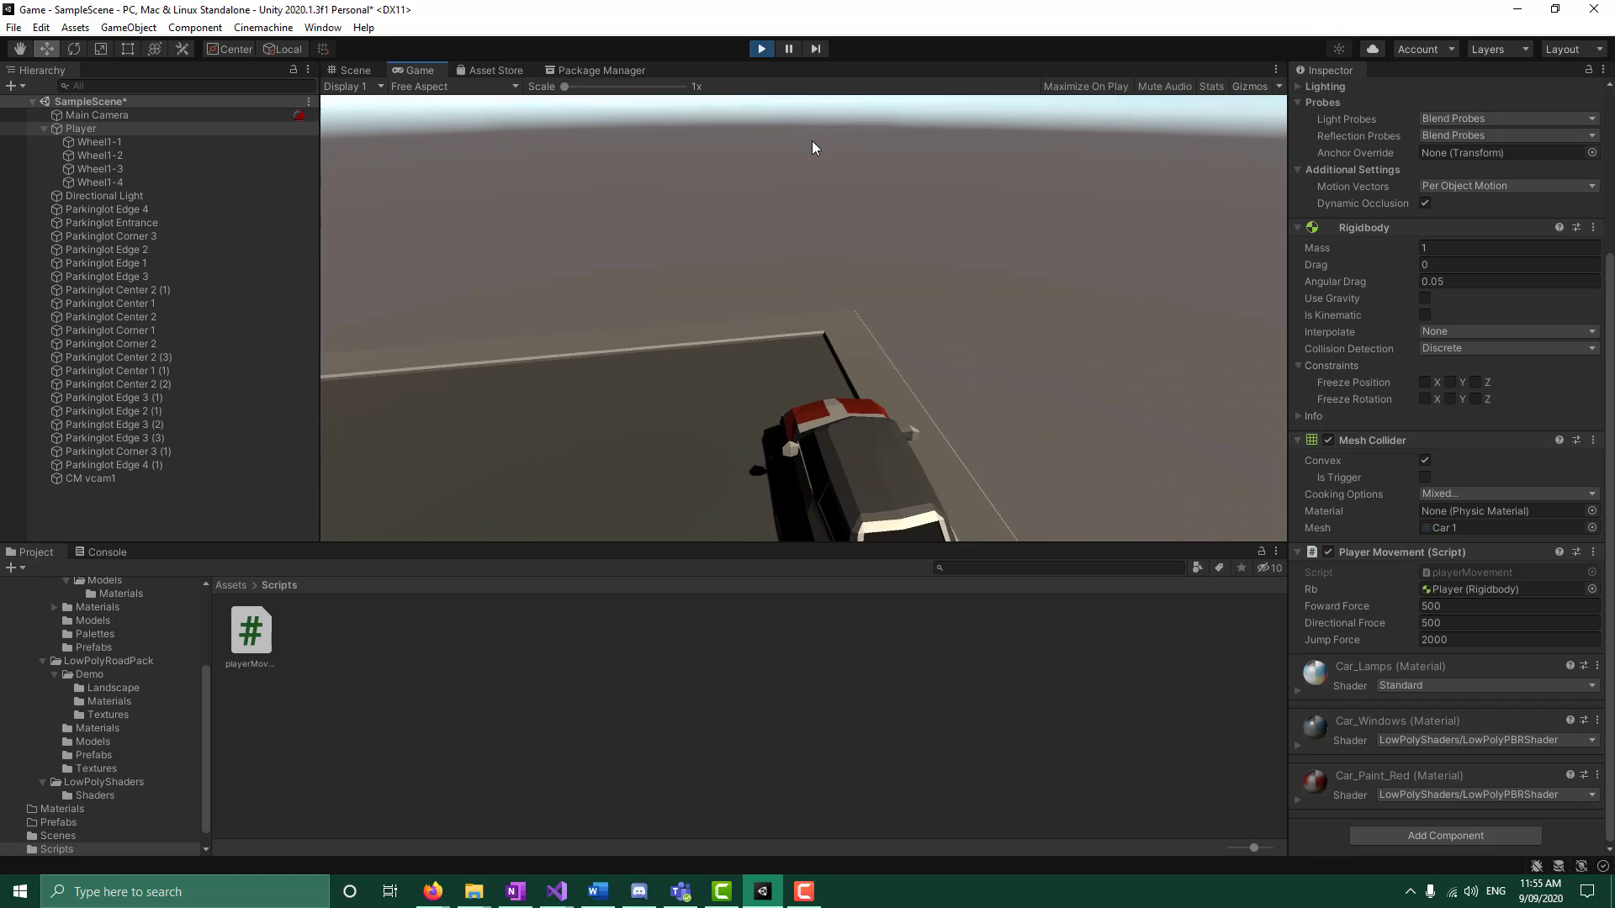
key("s")
key("a")
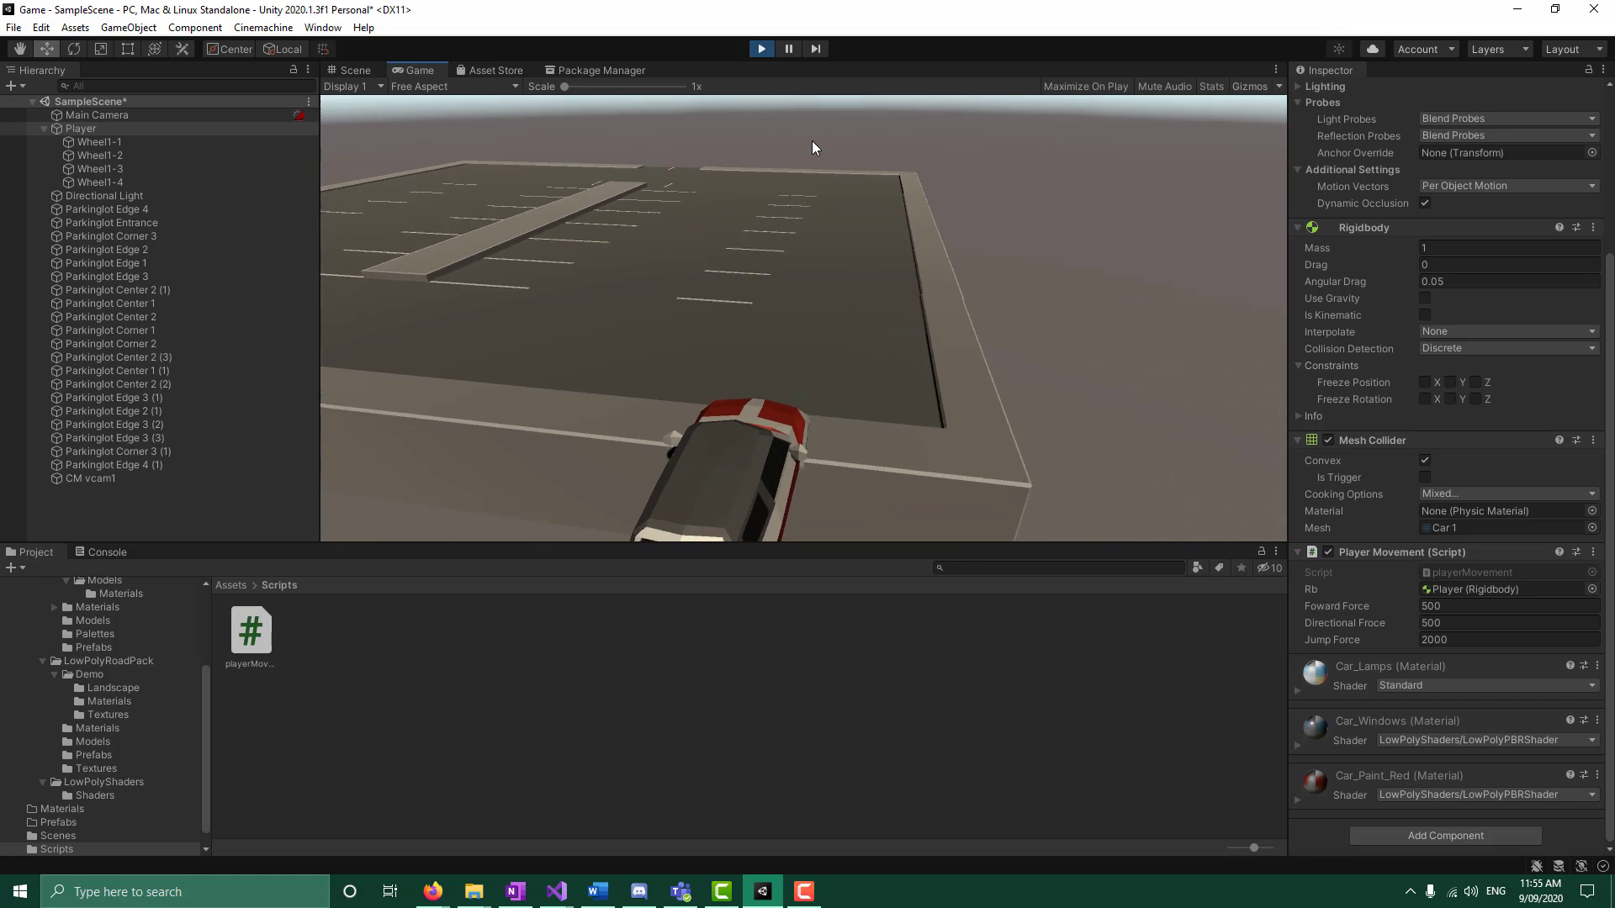
key("a")
key("w")
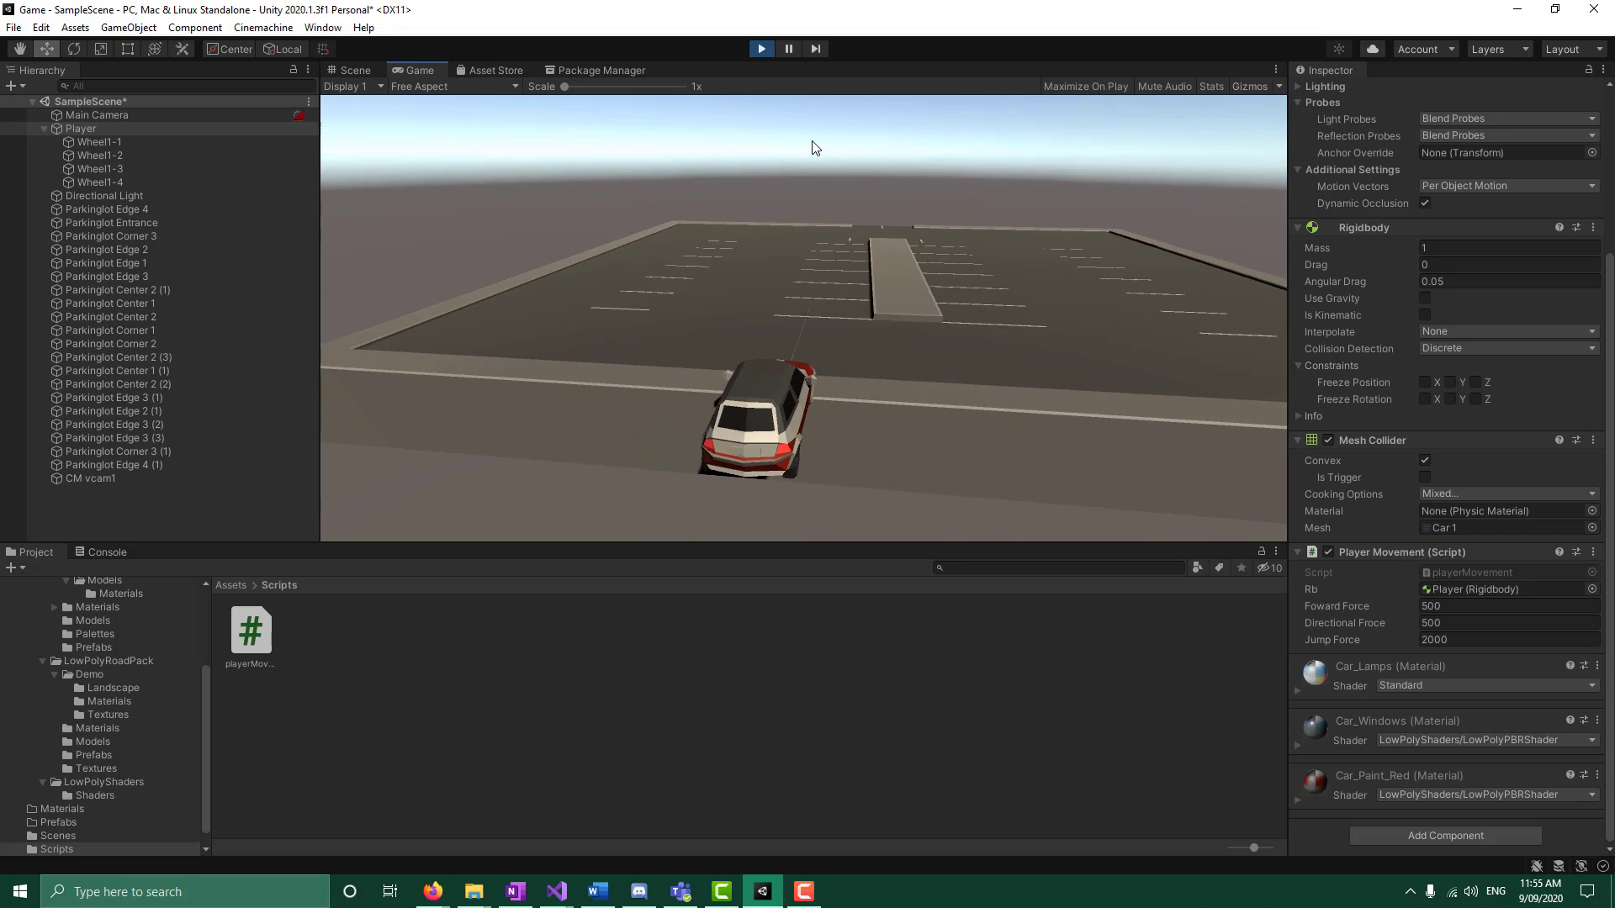
key("w")
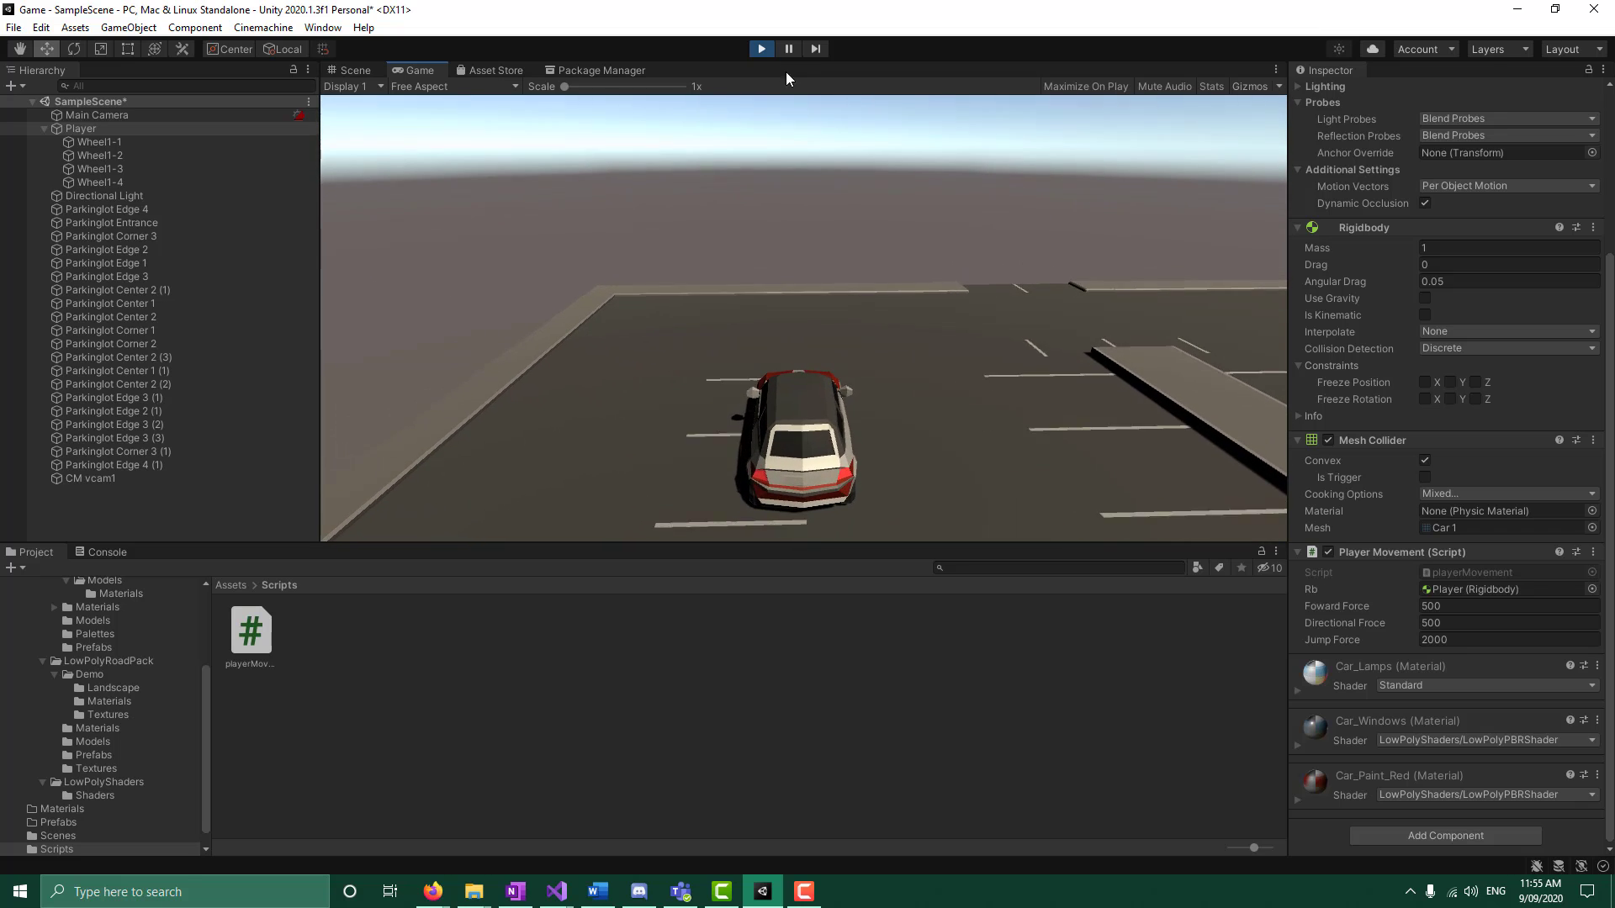
With play stopped, enable Use Gravity on the Player's Rigidbody and check the running game in the Scene view
left_click(761, 49)
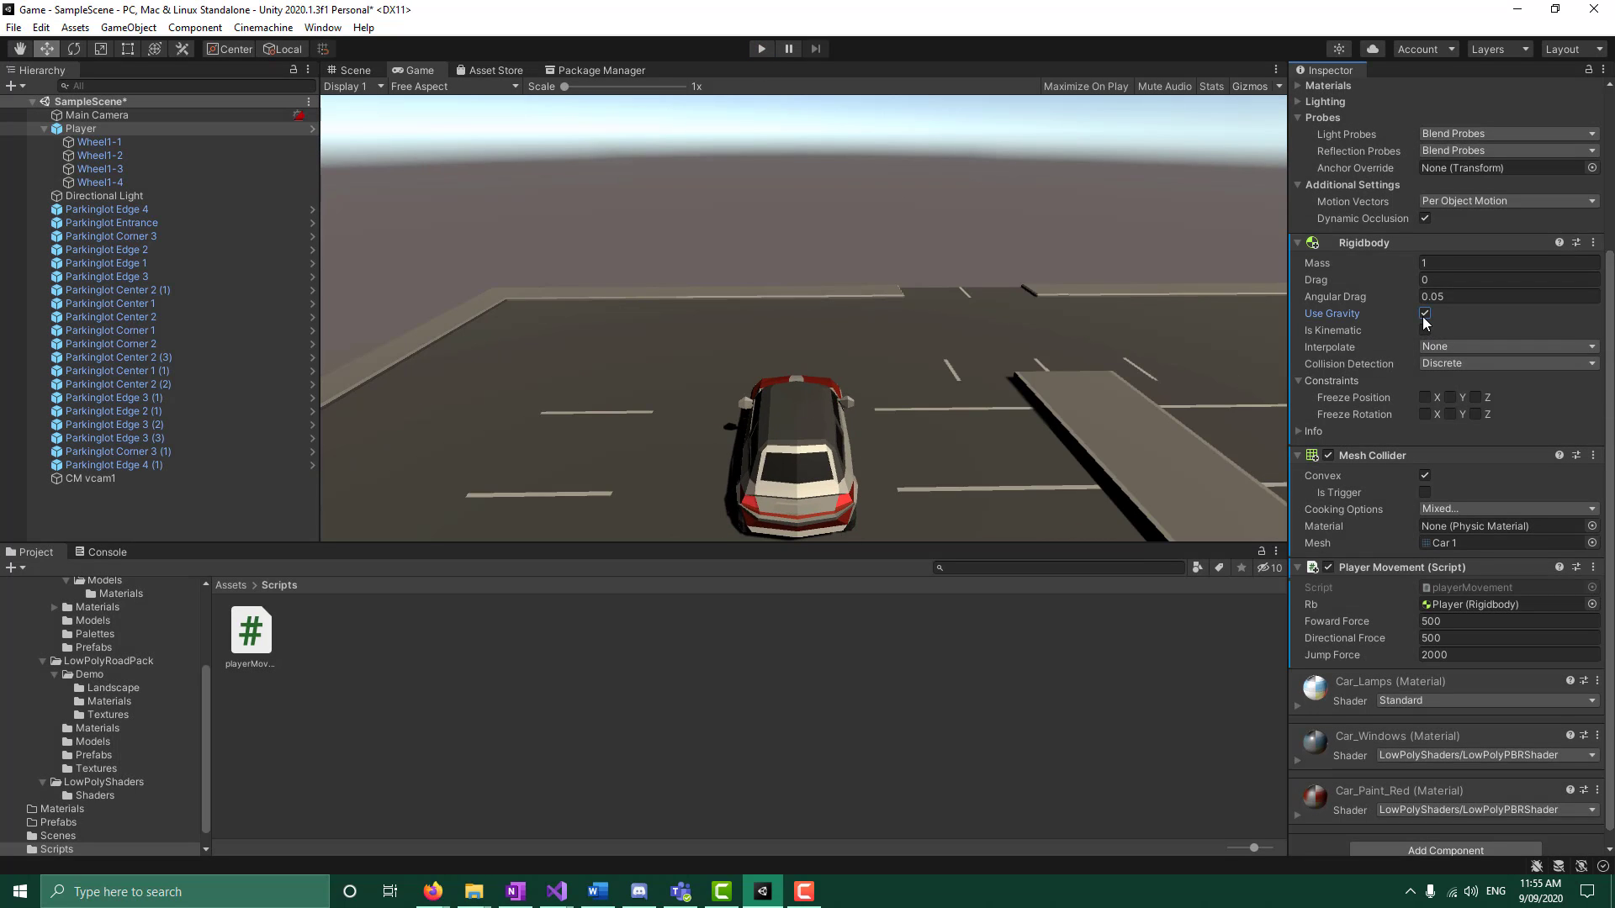
left_click(768, 50)
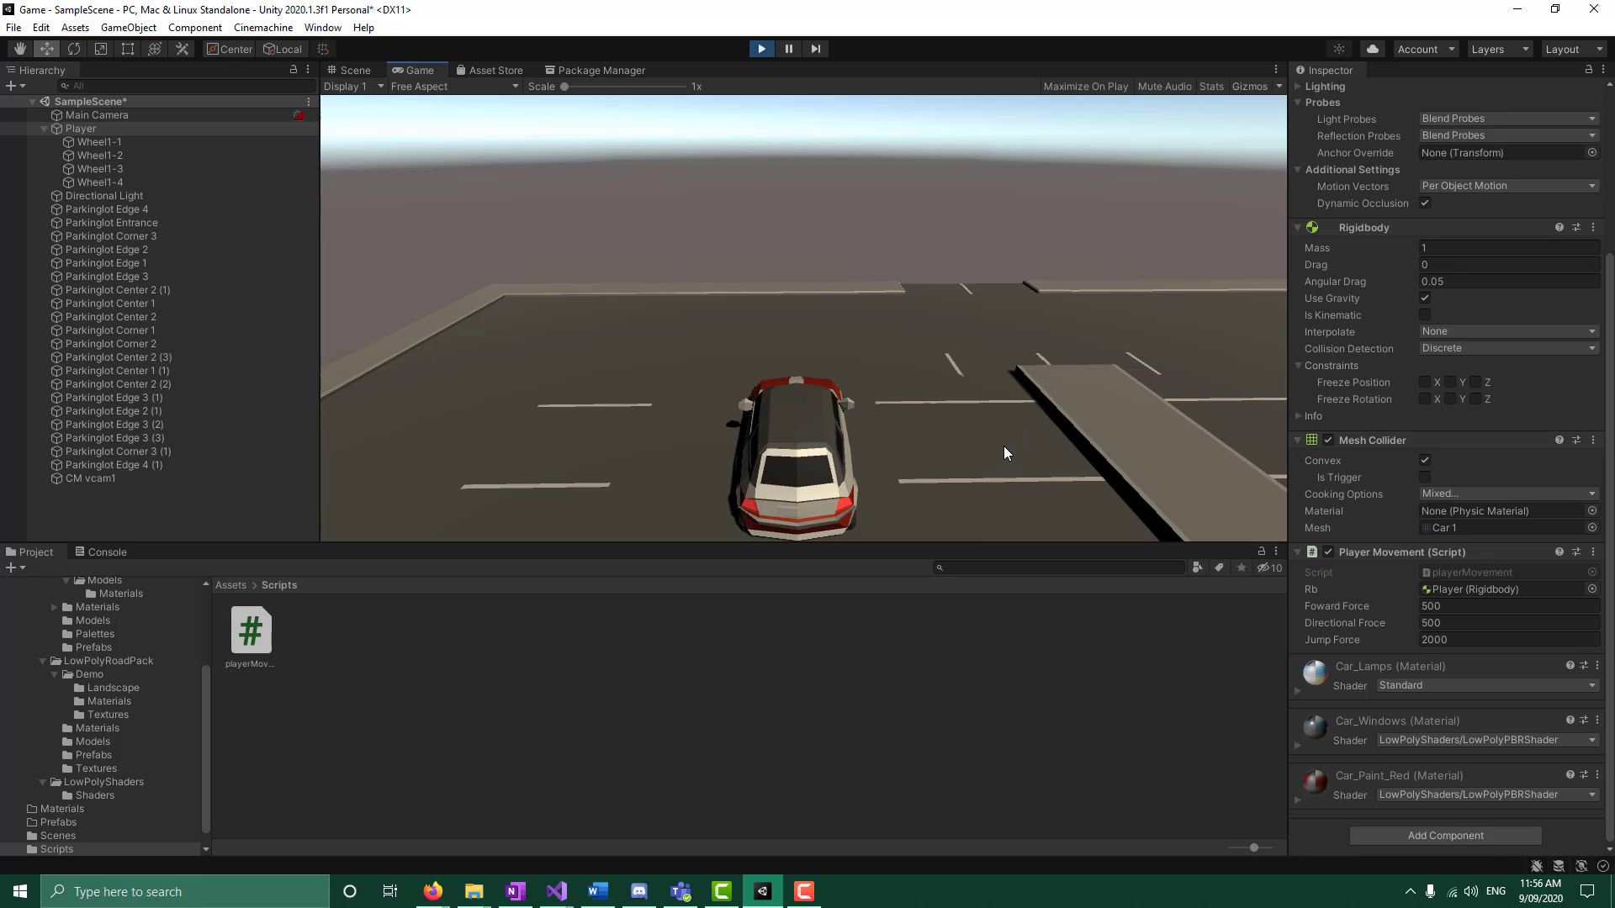
left_click(360, 71)
left_click(969, 390)
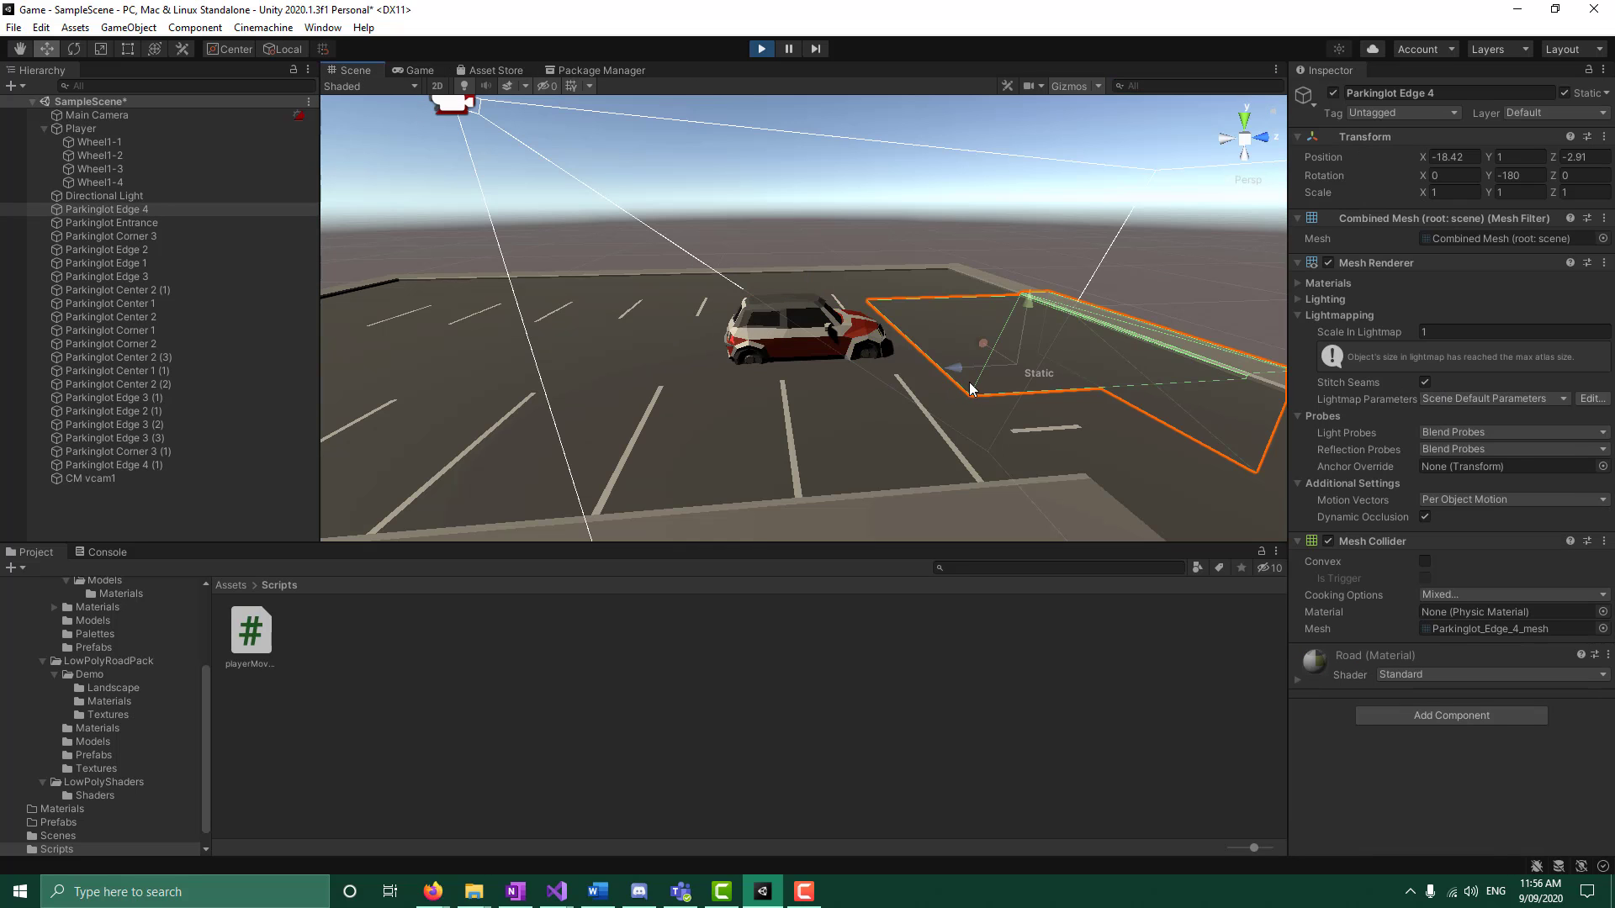
left_click(762, 49)
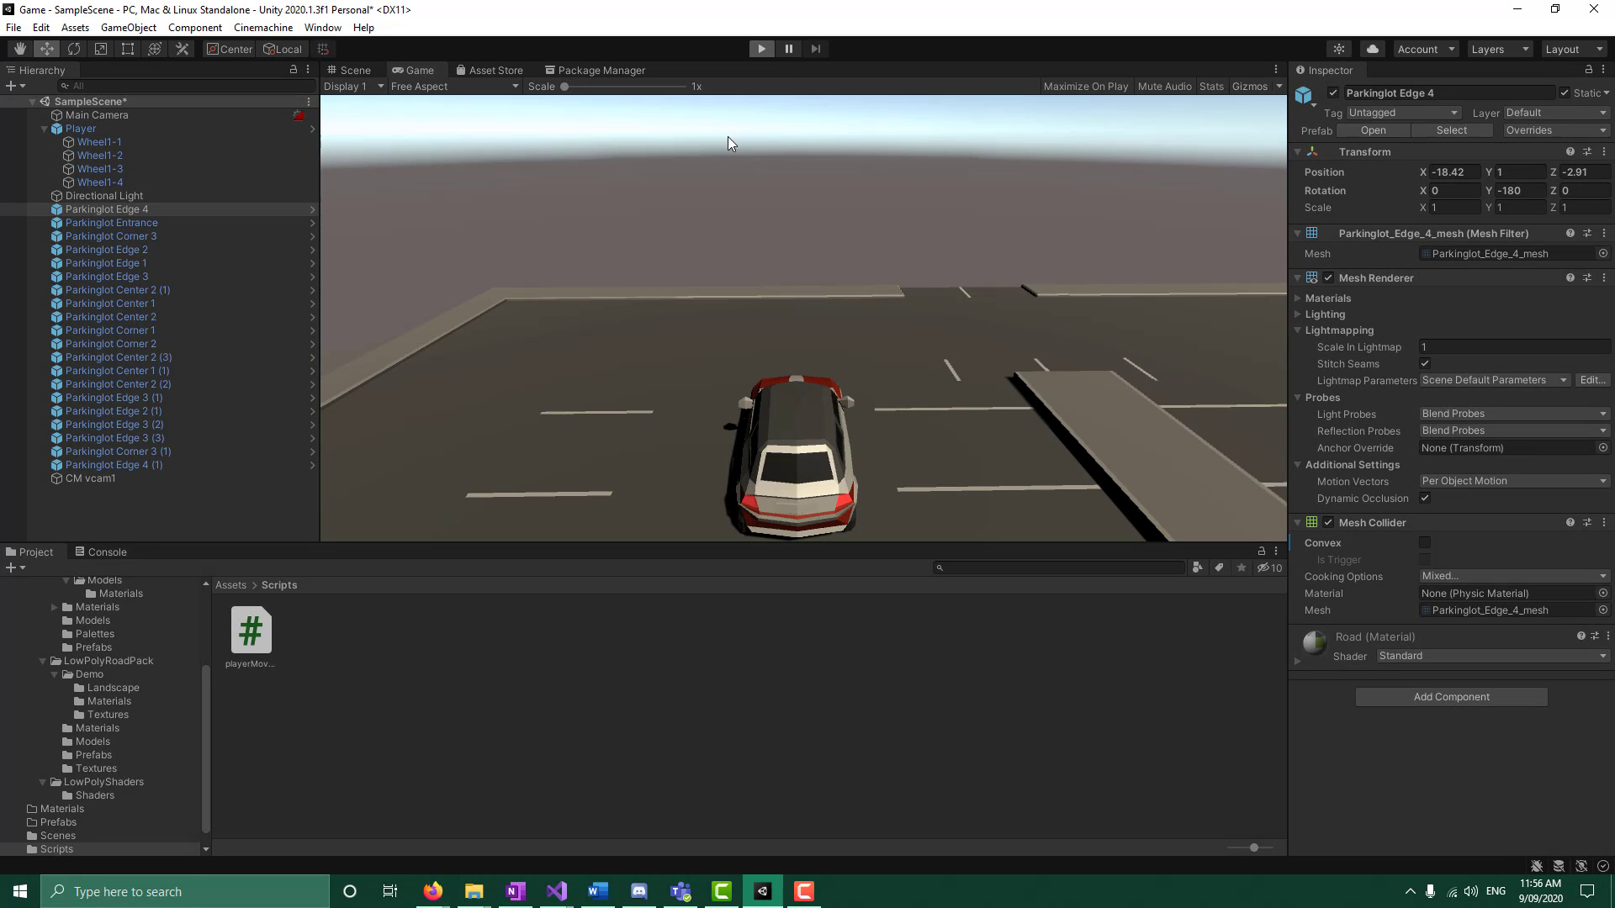
During play, set the Player's Foward Force to 2000 and test driving the car forward and backward
key("ctrl+p")
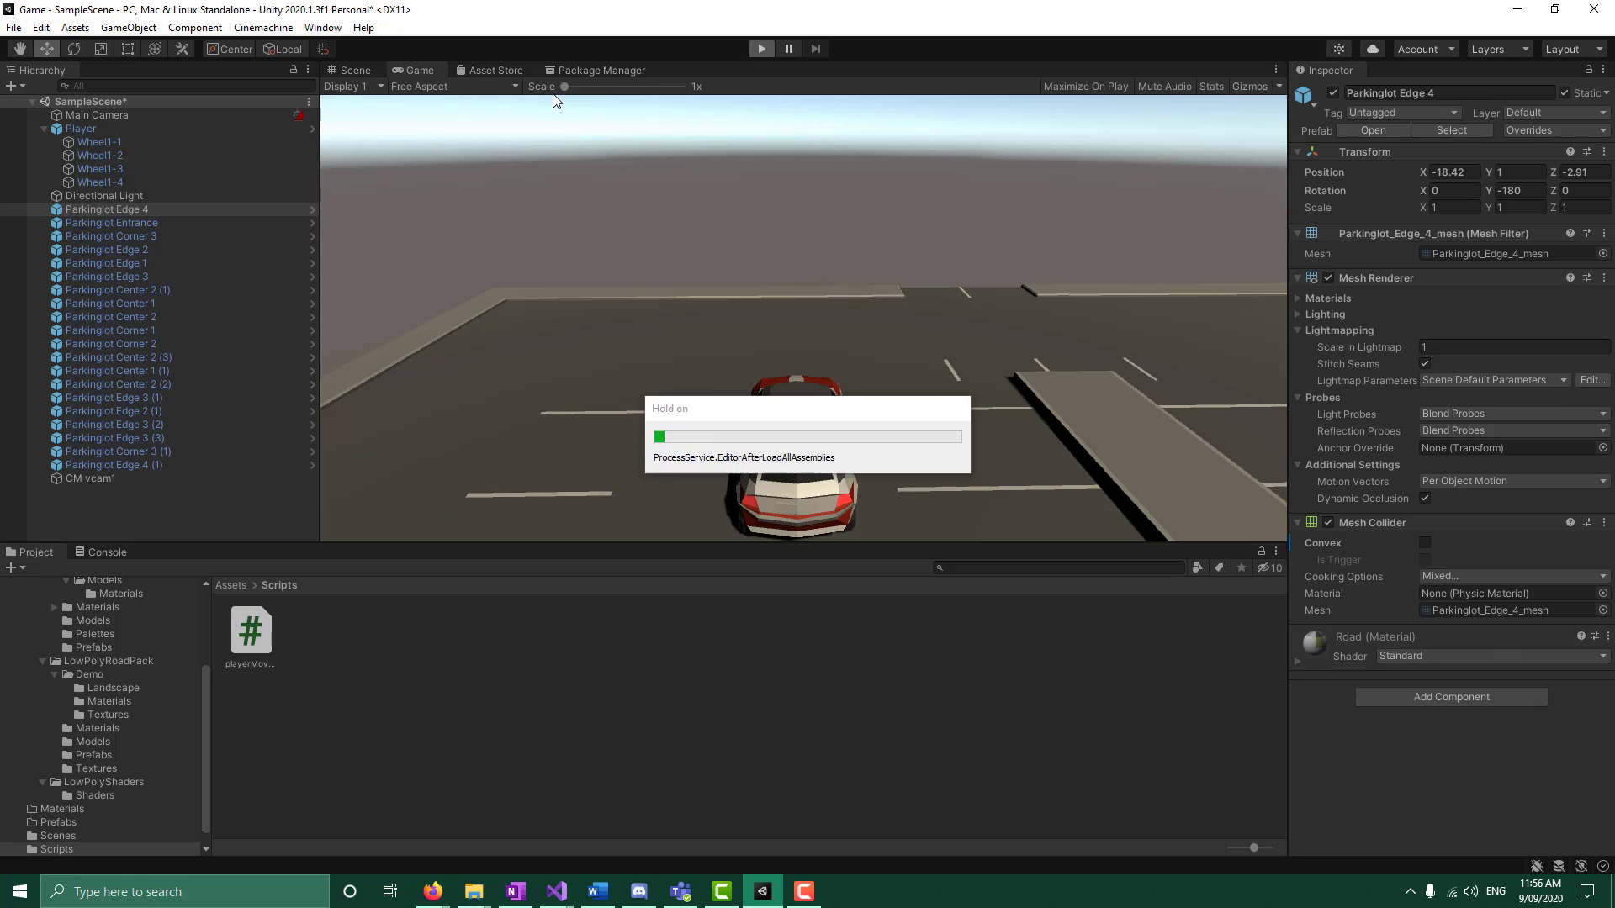
left_click(112, 133)
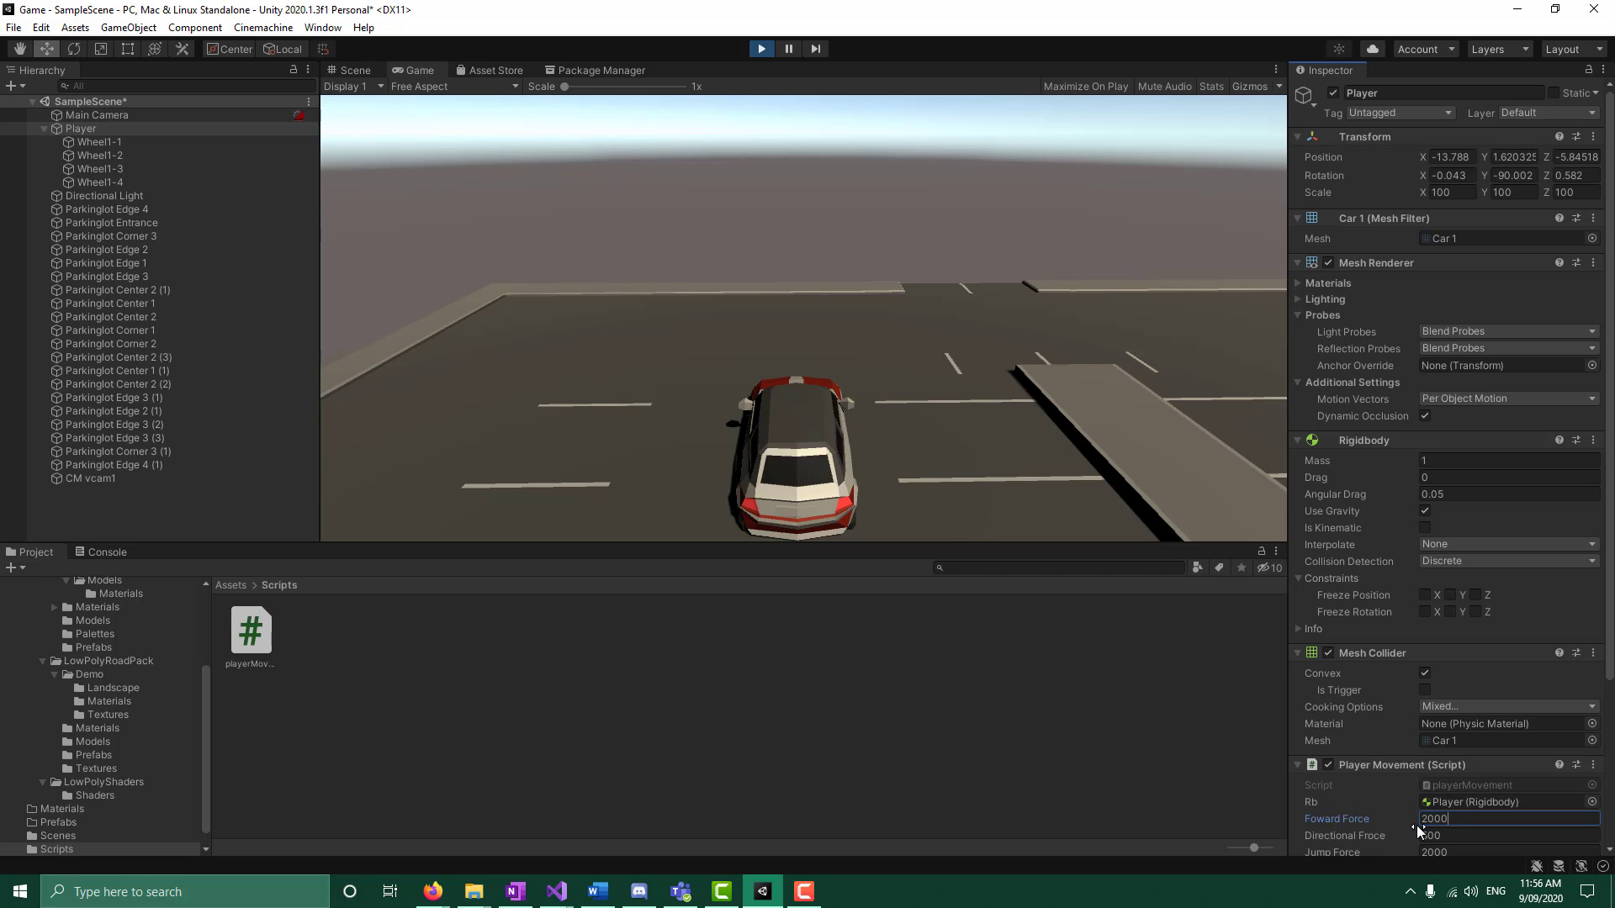
left_click(1087, 401)
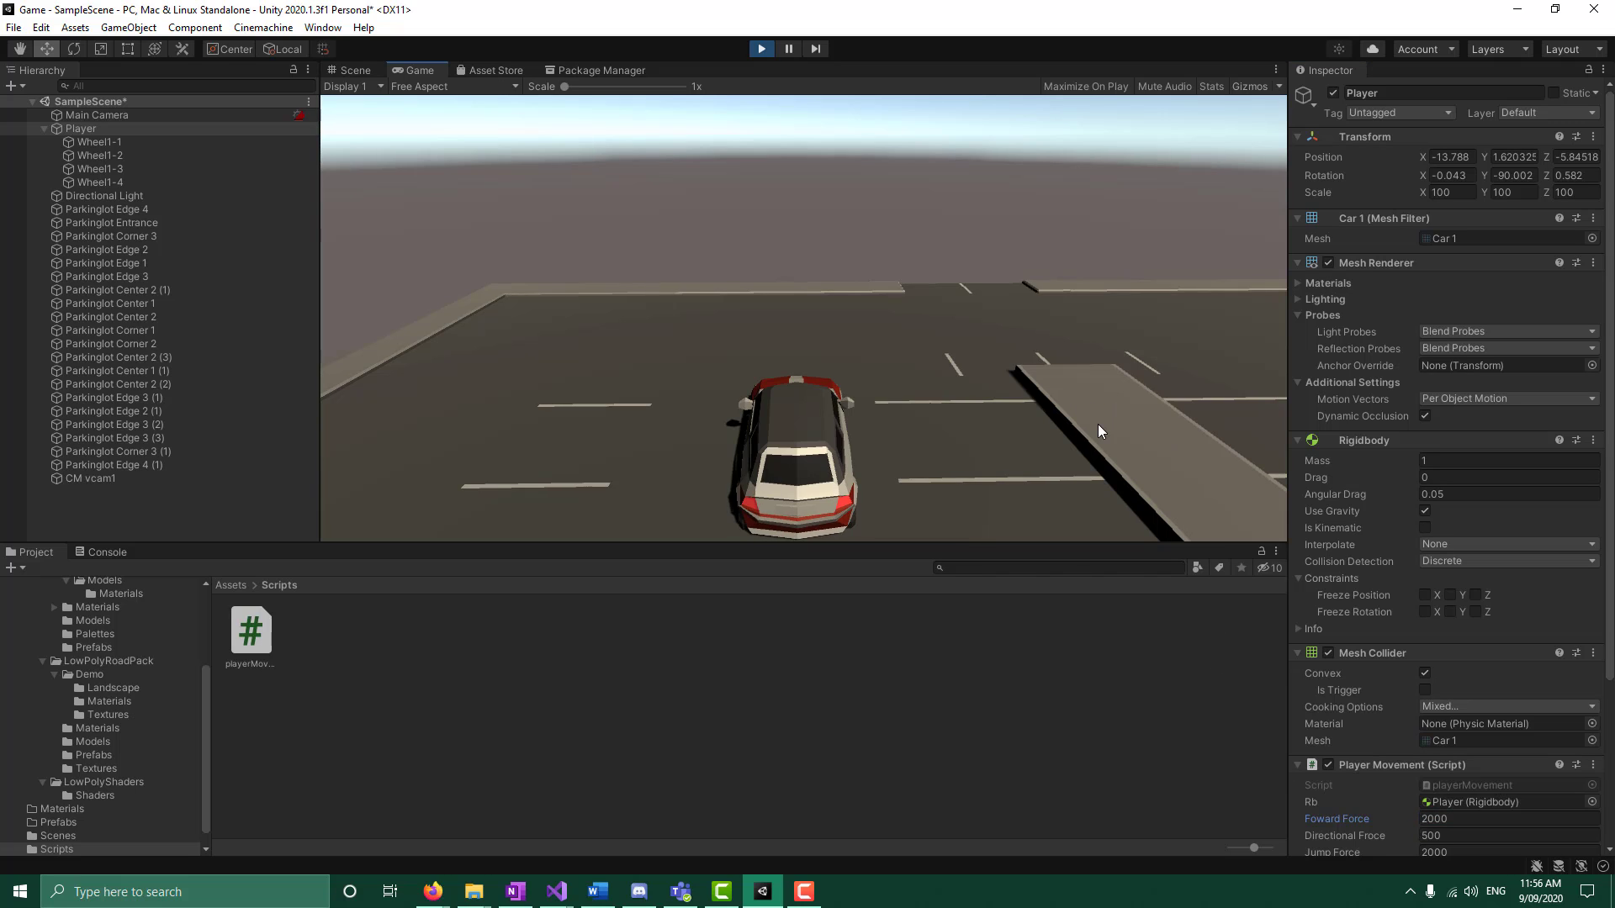
key("w")
key("s")
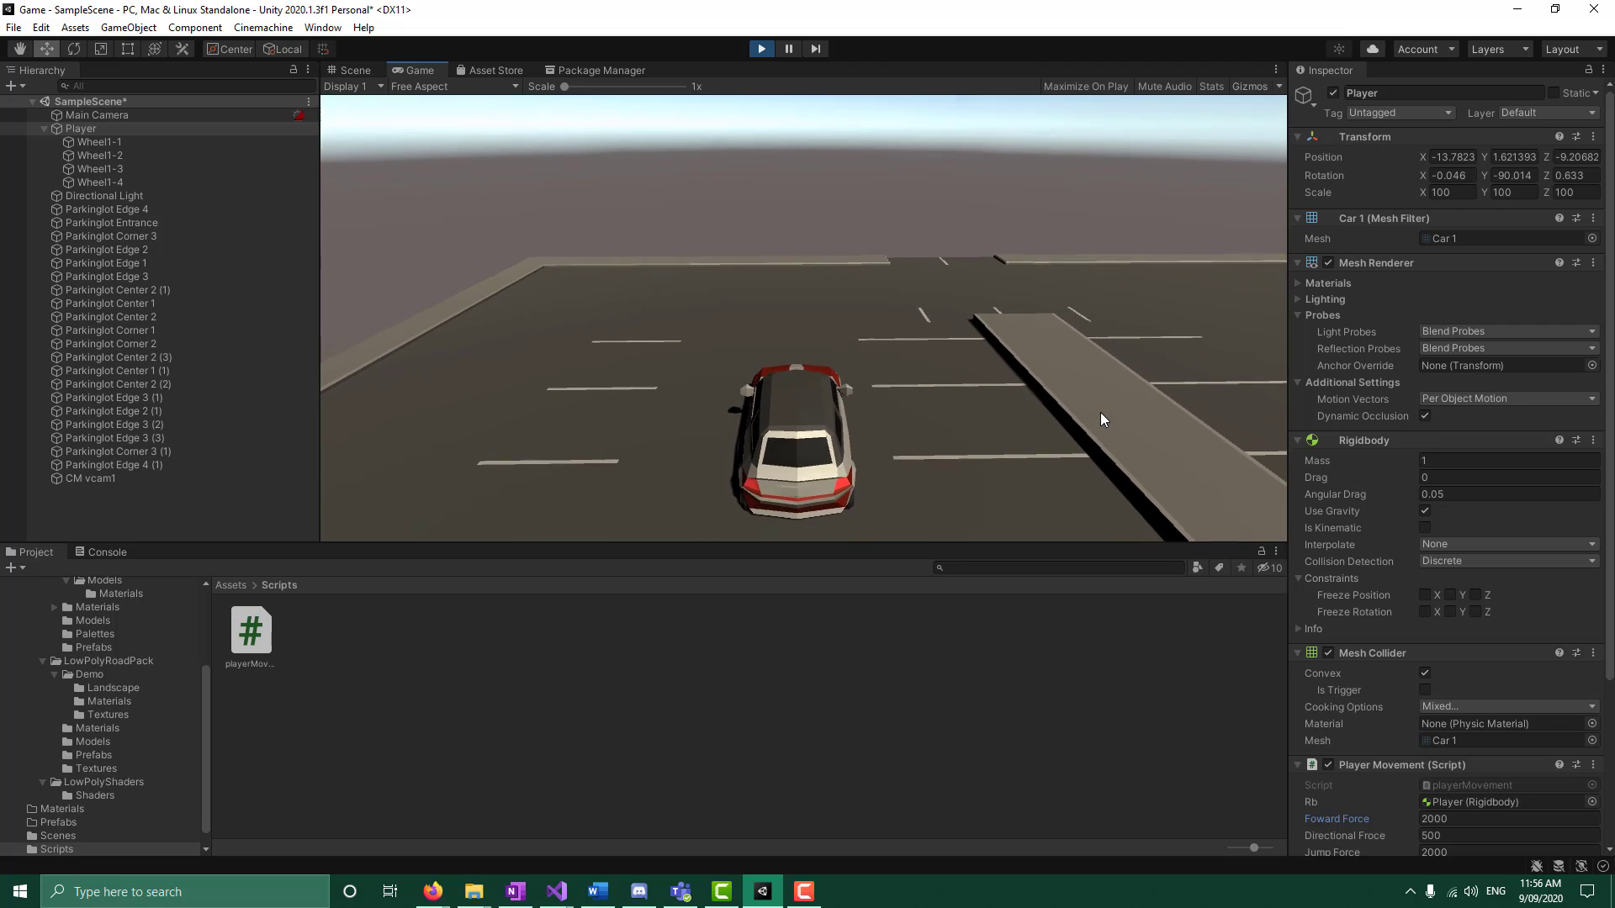
key("w")
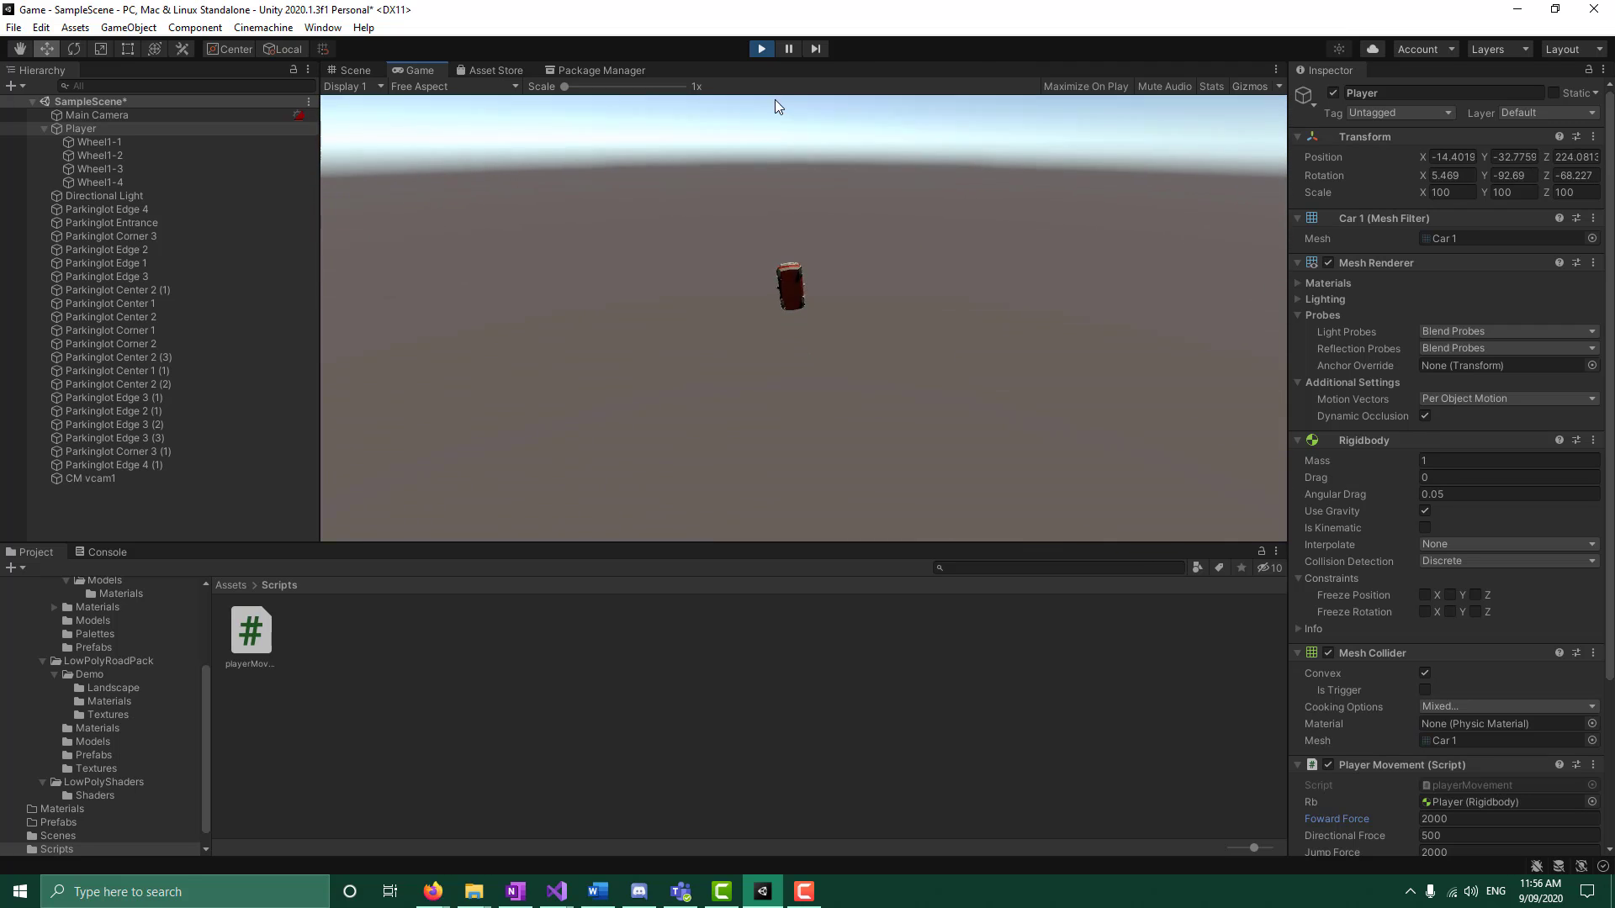
left_click(762, 50)
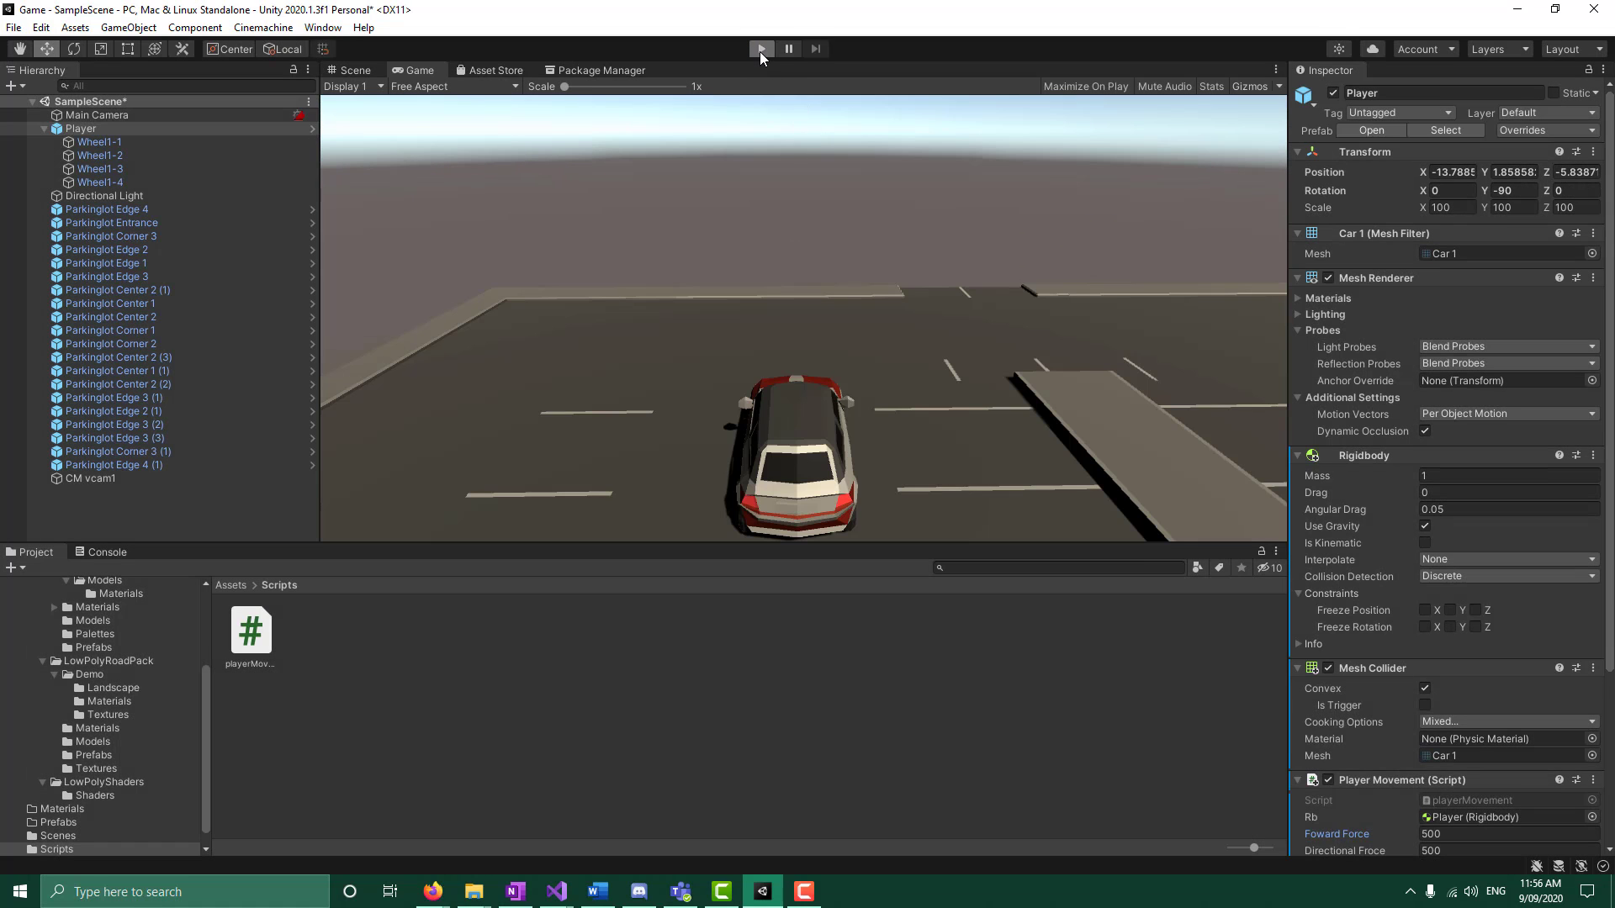
Restart play mode and set both Foward Force and Directional Froce on the Player Movement script to 2000
left_click(761, 52)
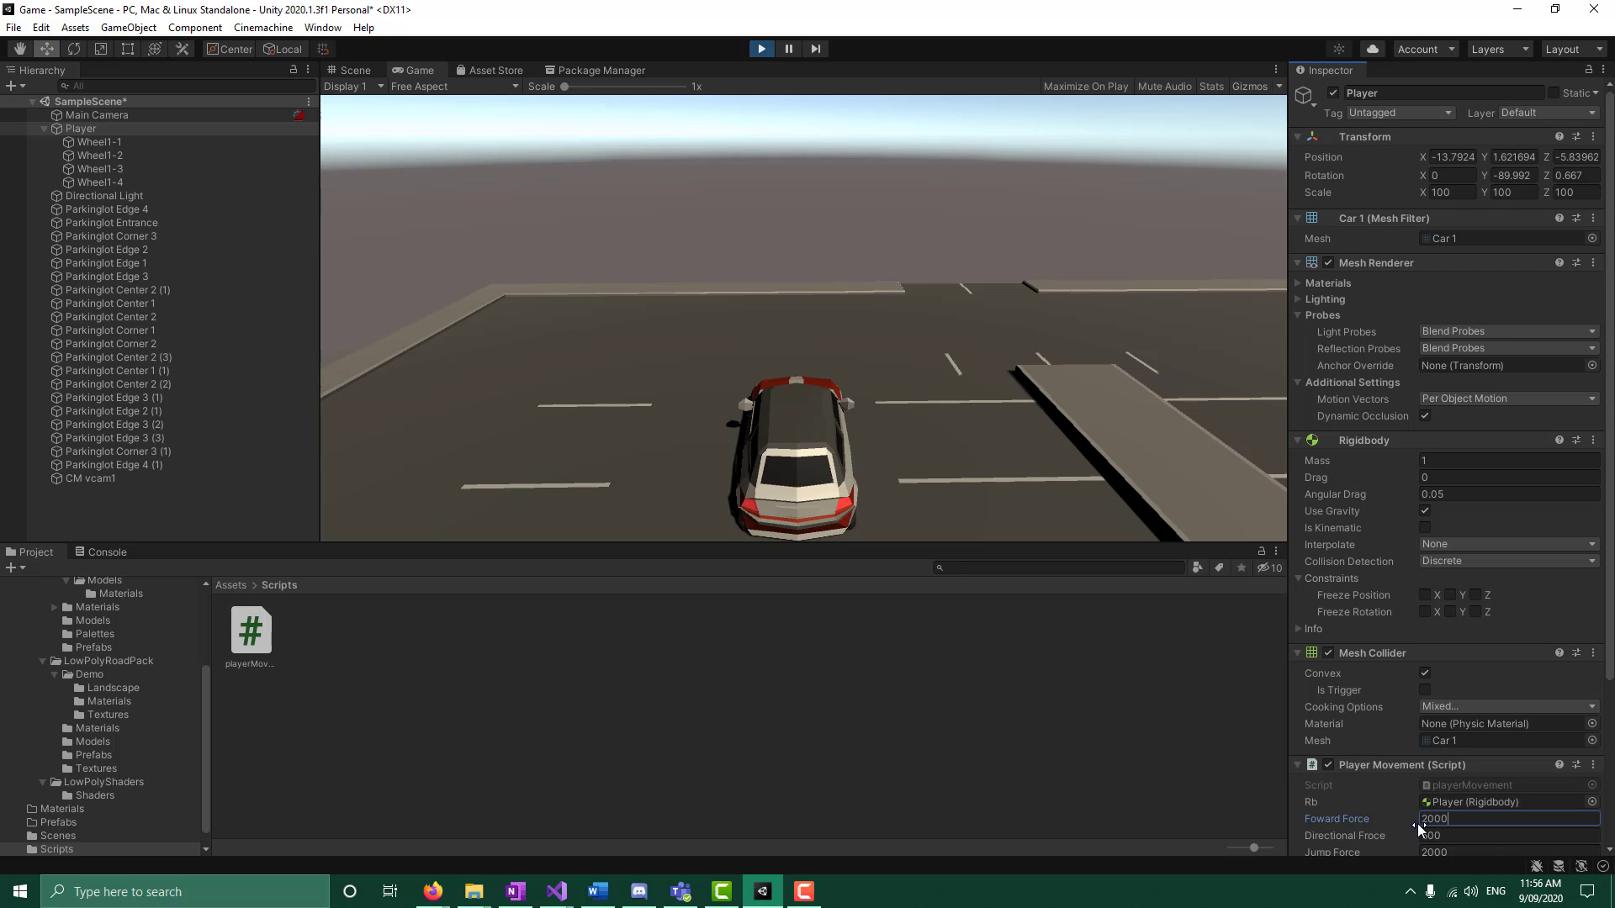
type("0")
key("Tab")
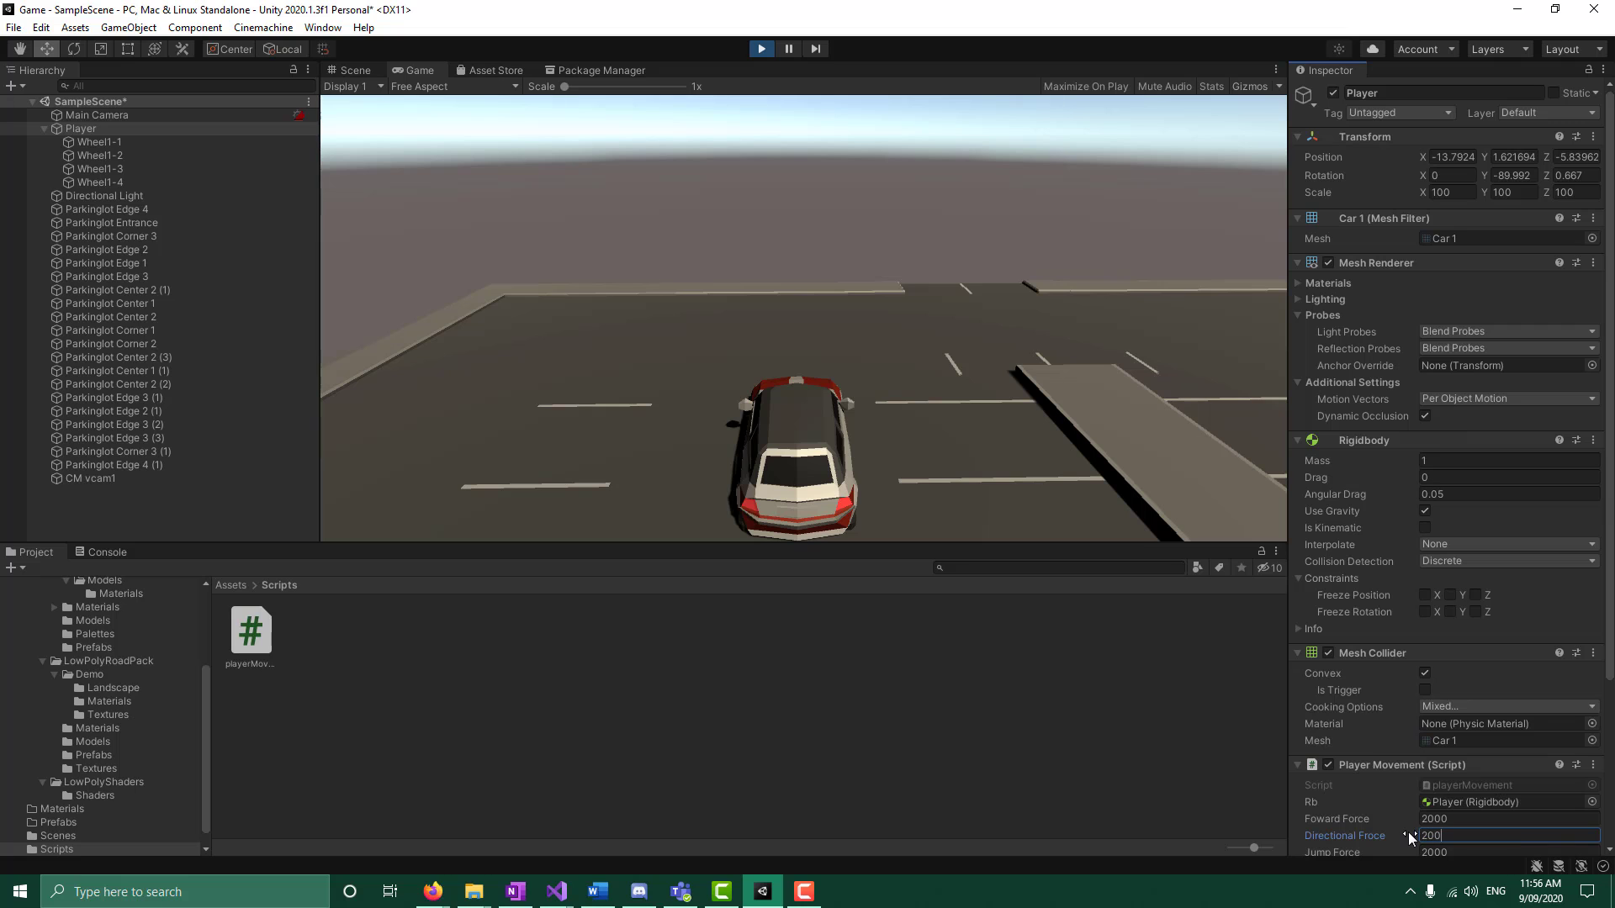
type("2000")
left_click(996, 497)
Test driving and steering the car with both forces at 2000, including over the lot's edge, and end the run
key("w")
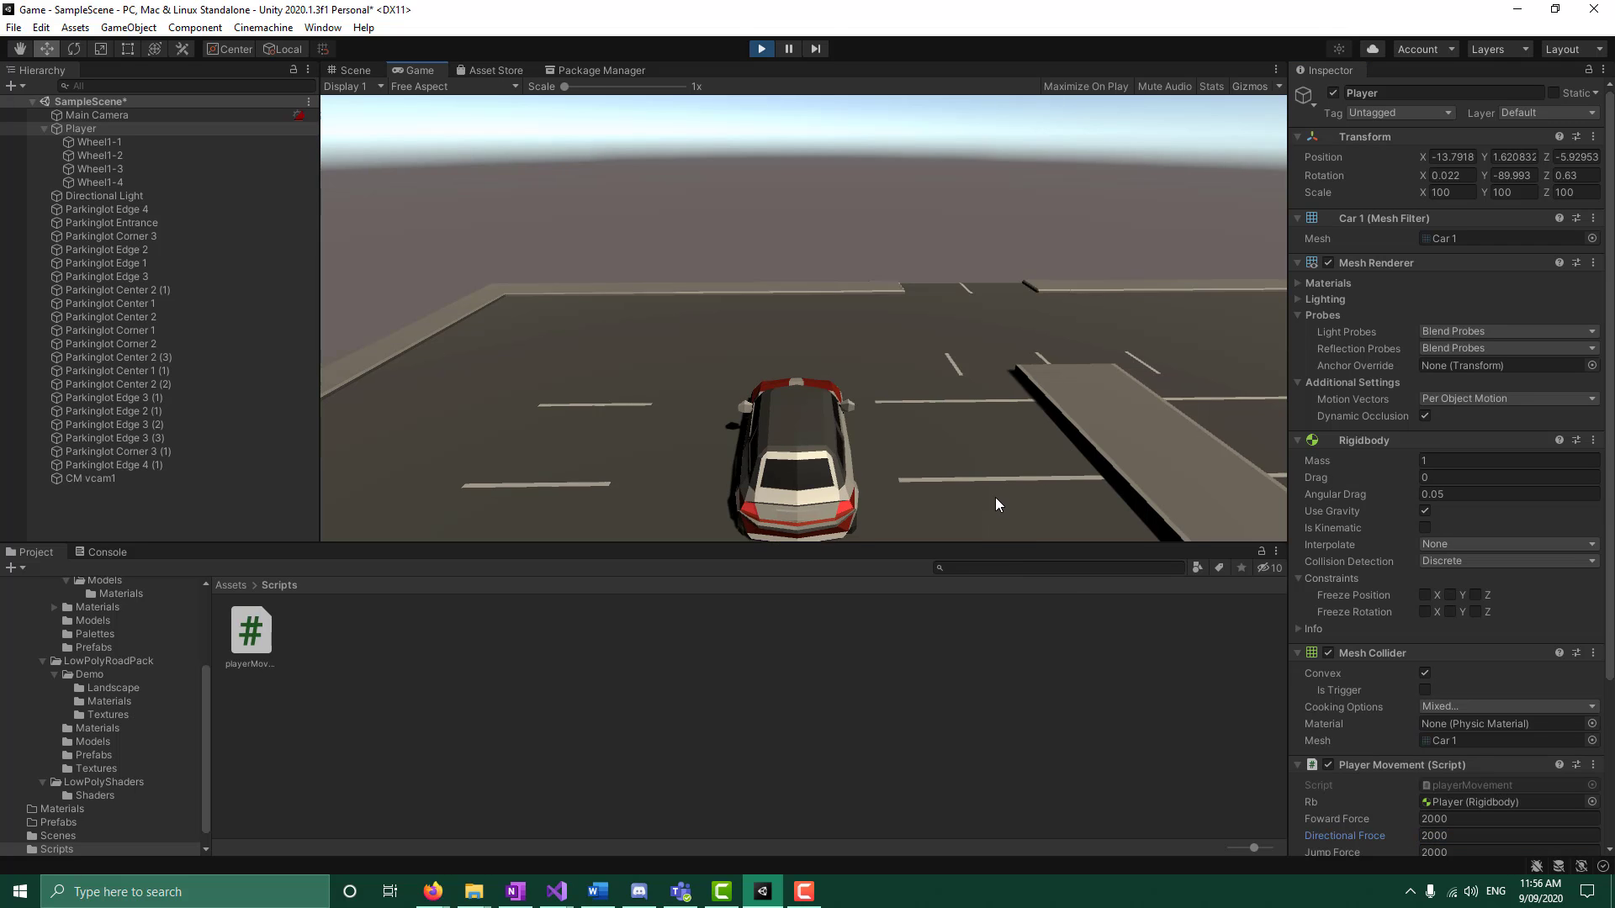
key("w")
key("d")
key("a")
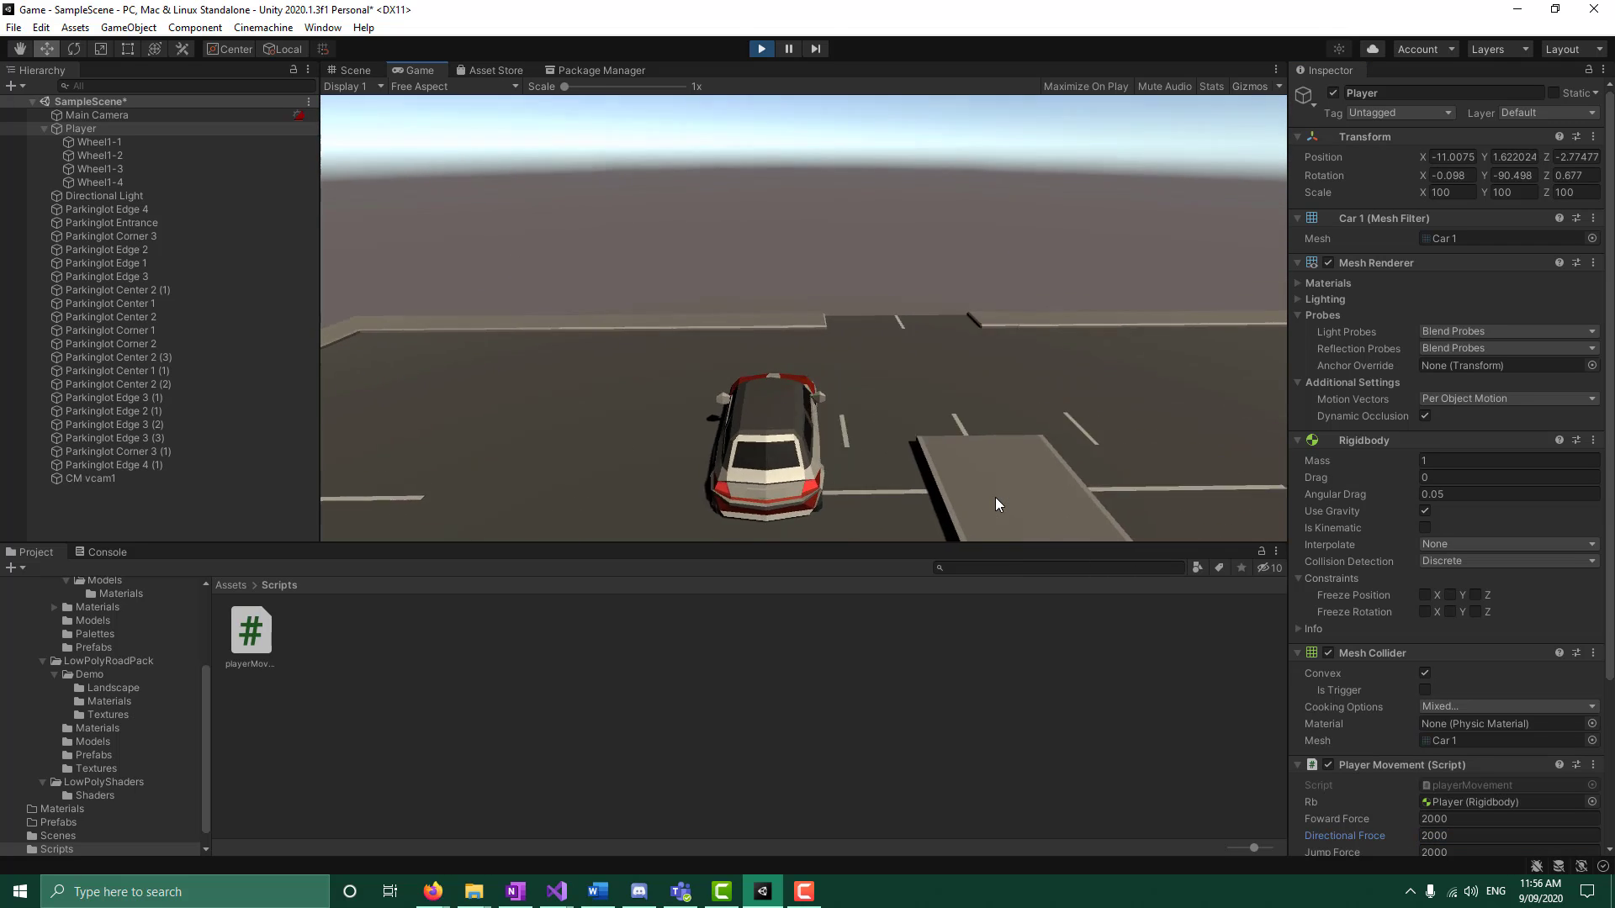
key("s")
key("d")
key("w")
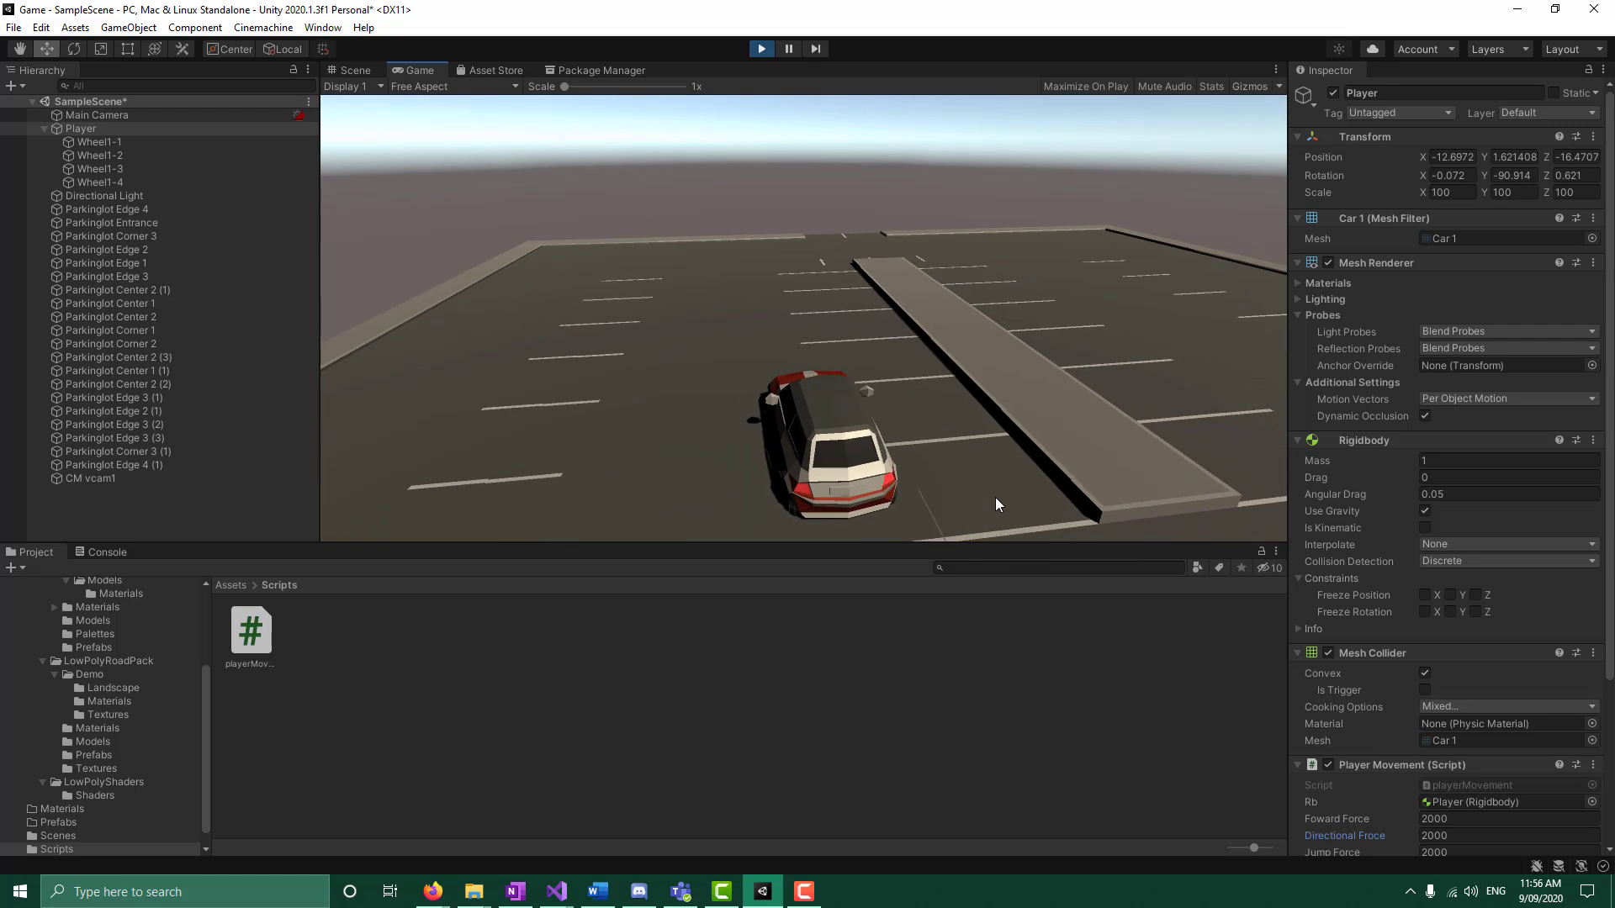
key("a")
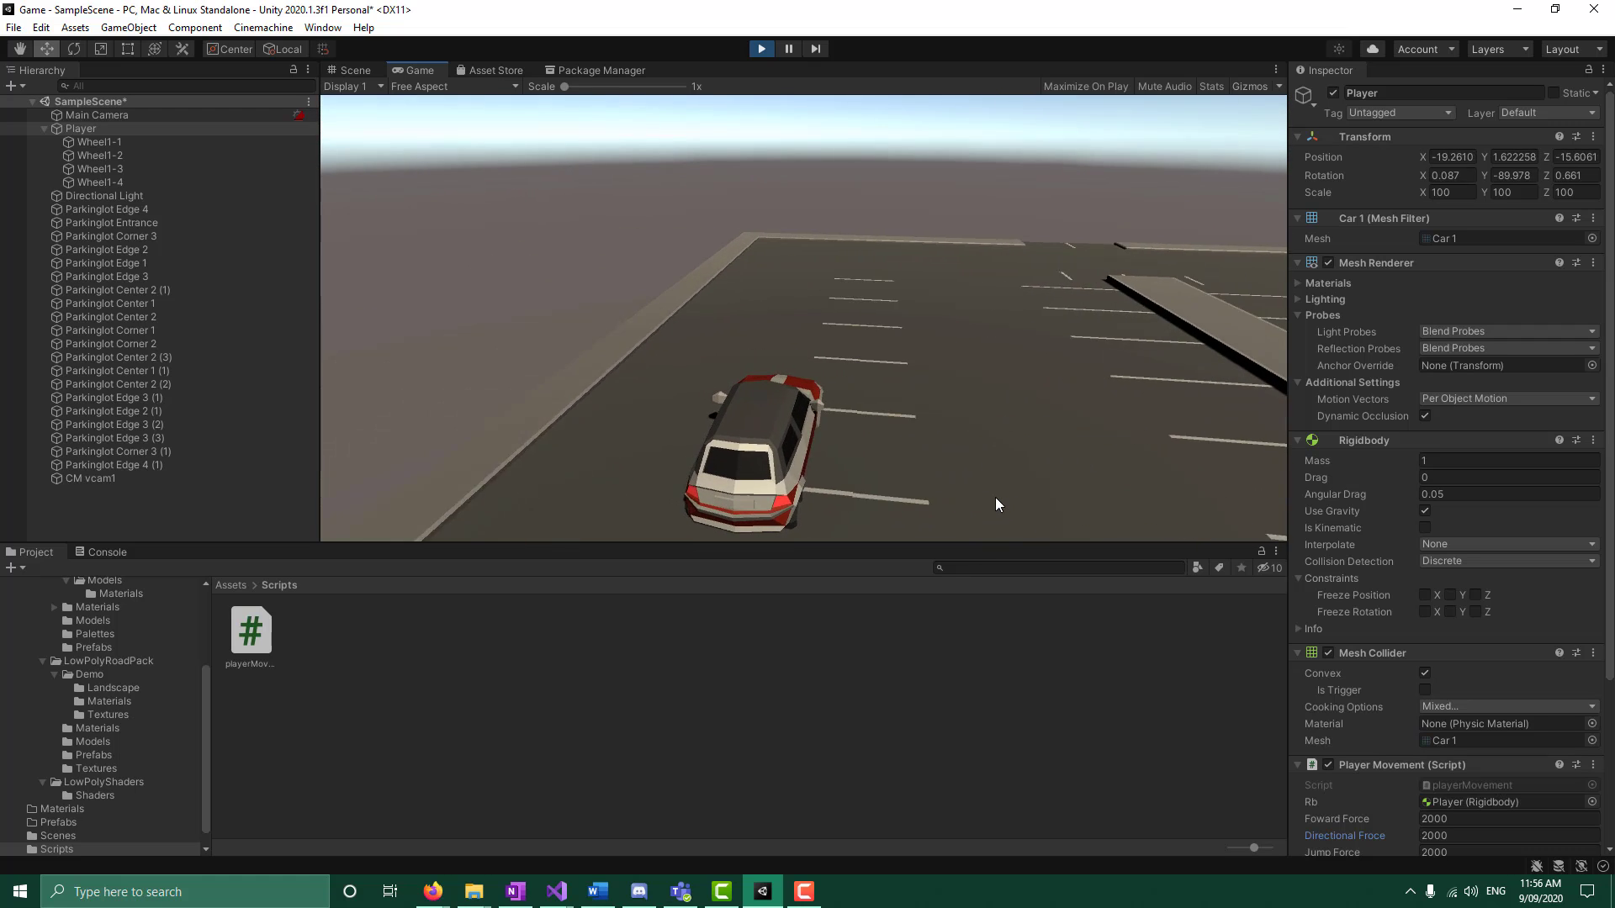
key("w")
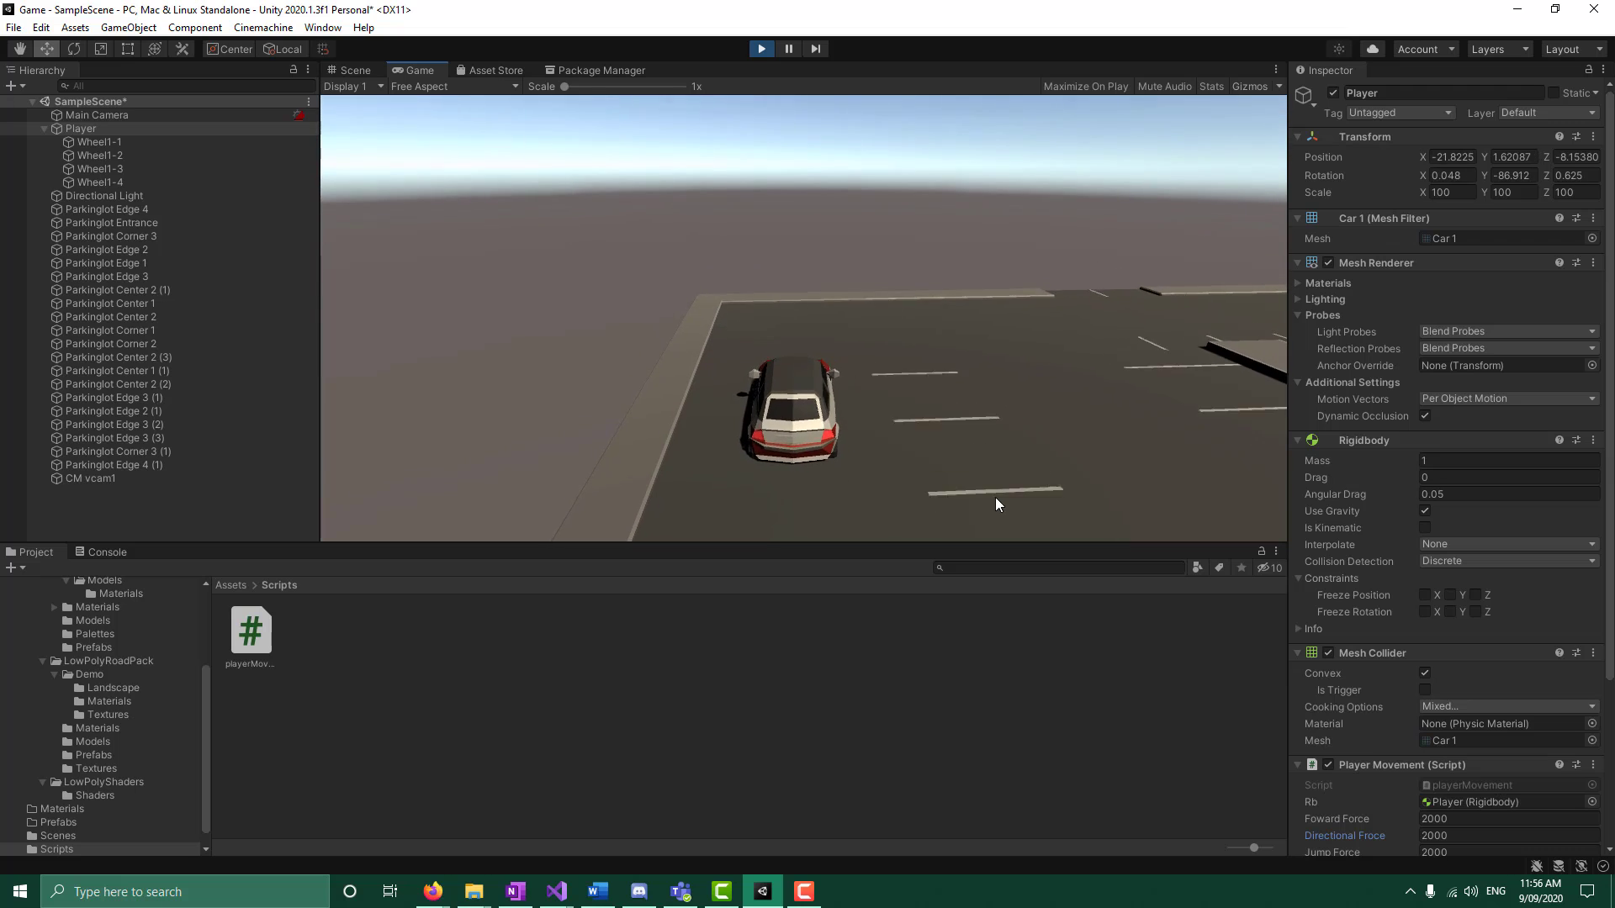
key("d")
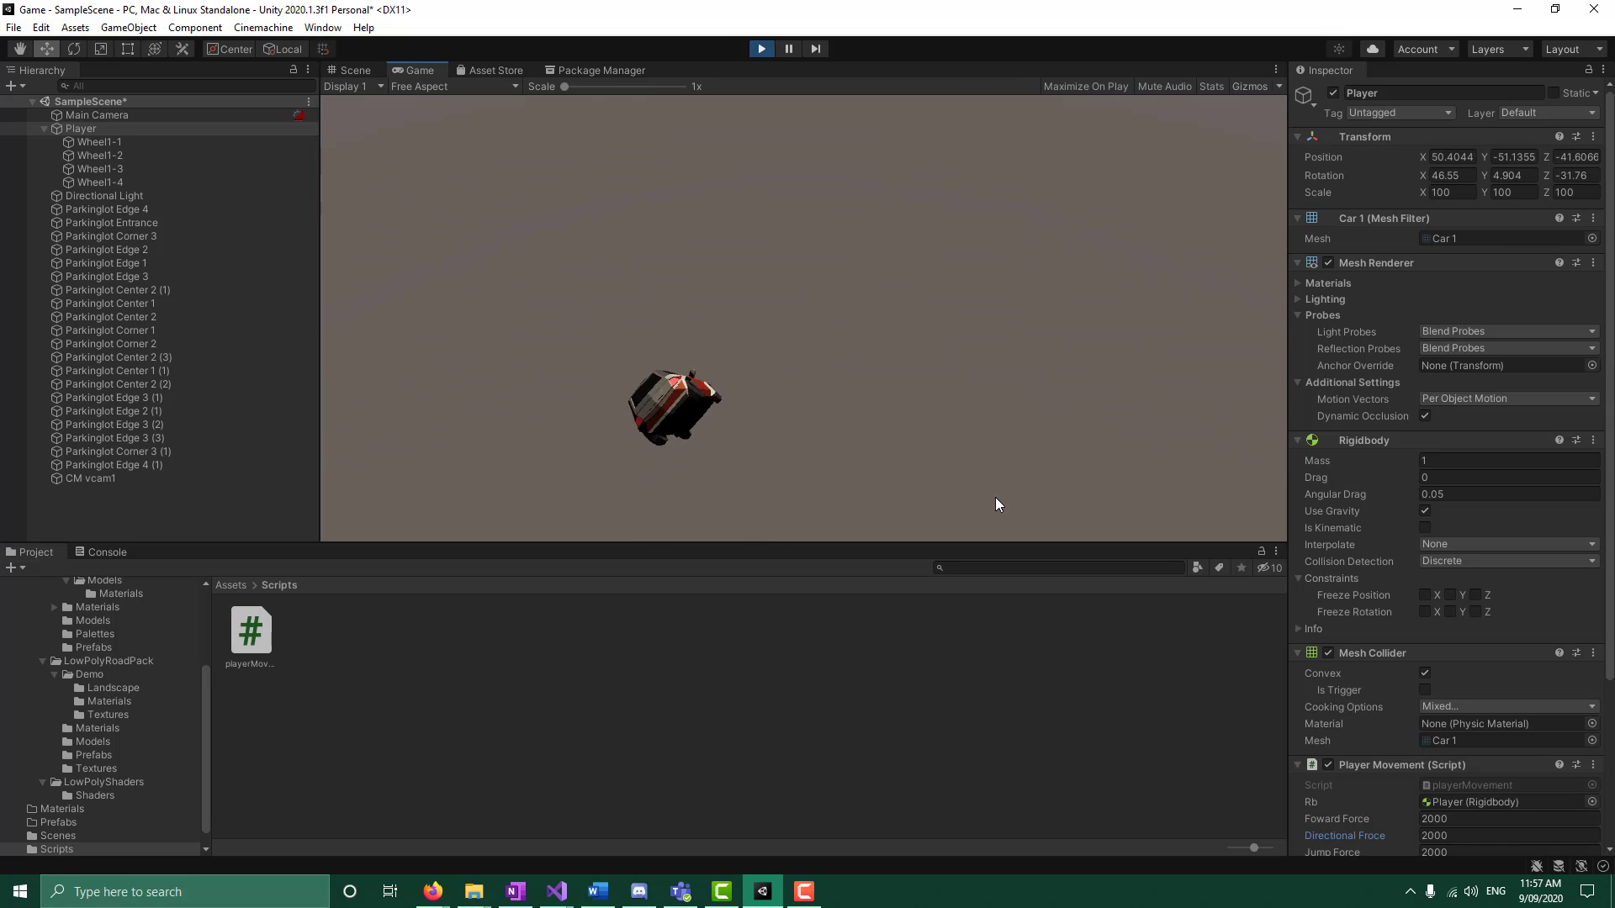
left_click(761, 49)
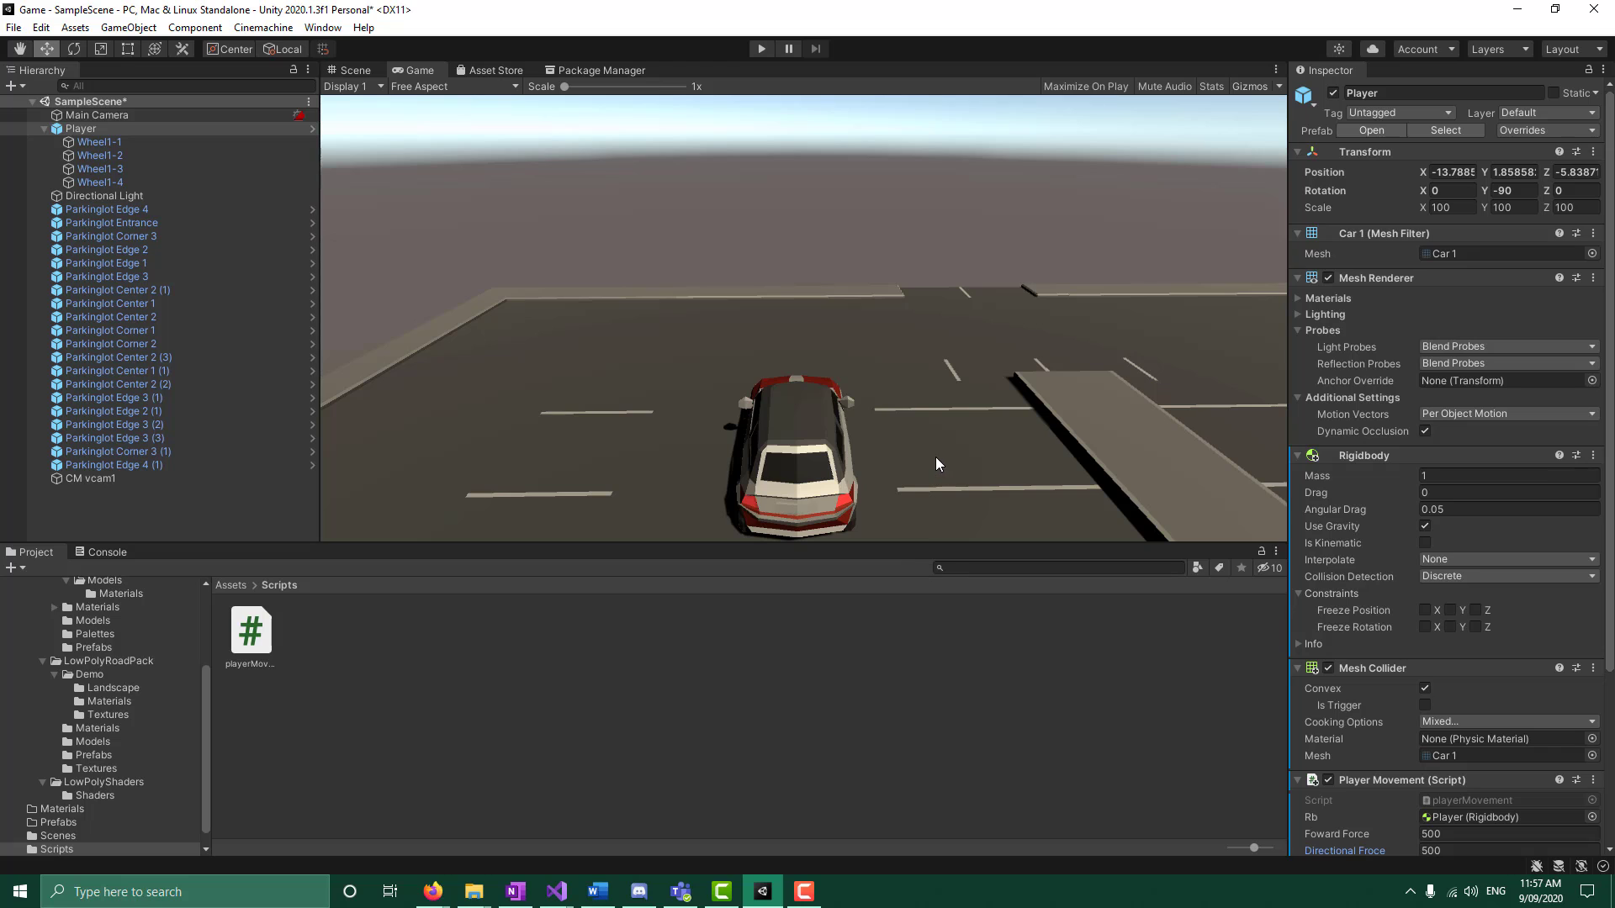
Outside play mode, set the Player Movement script's Foward Force and Directional Froce to 2000
left_click(762, 48)
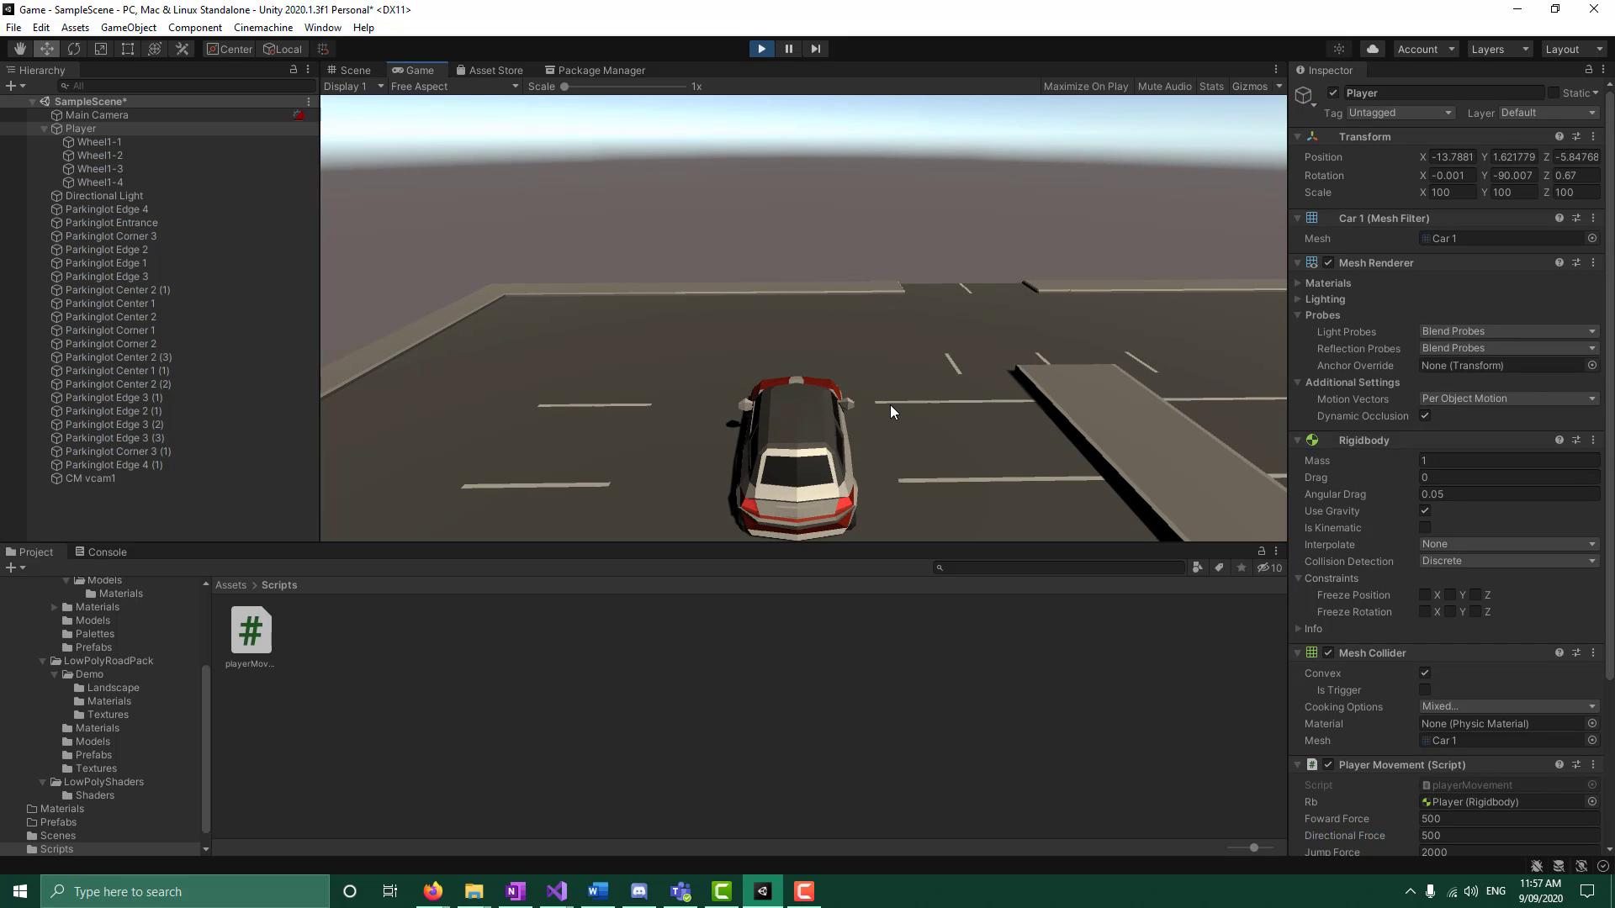
left_click(761, 50)
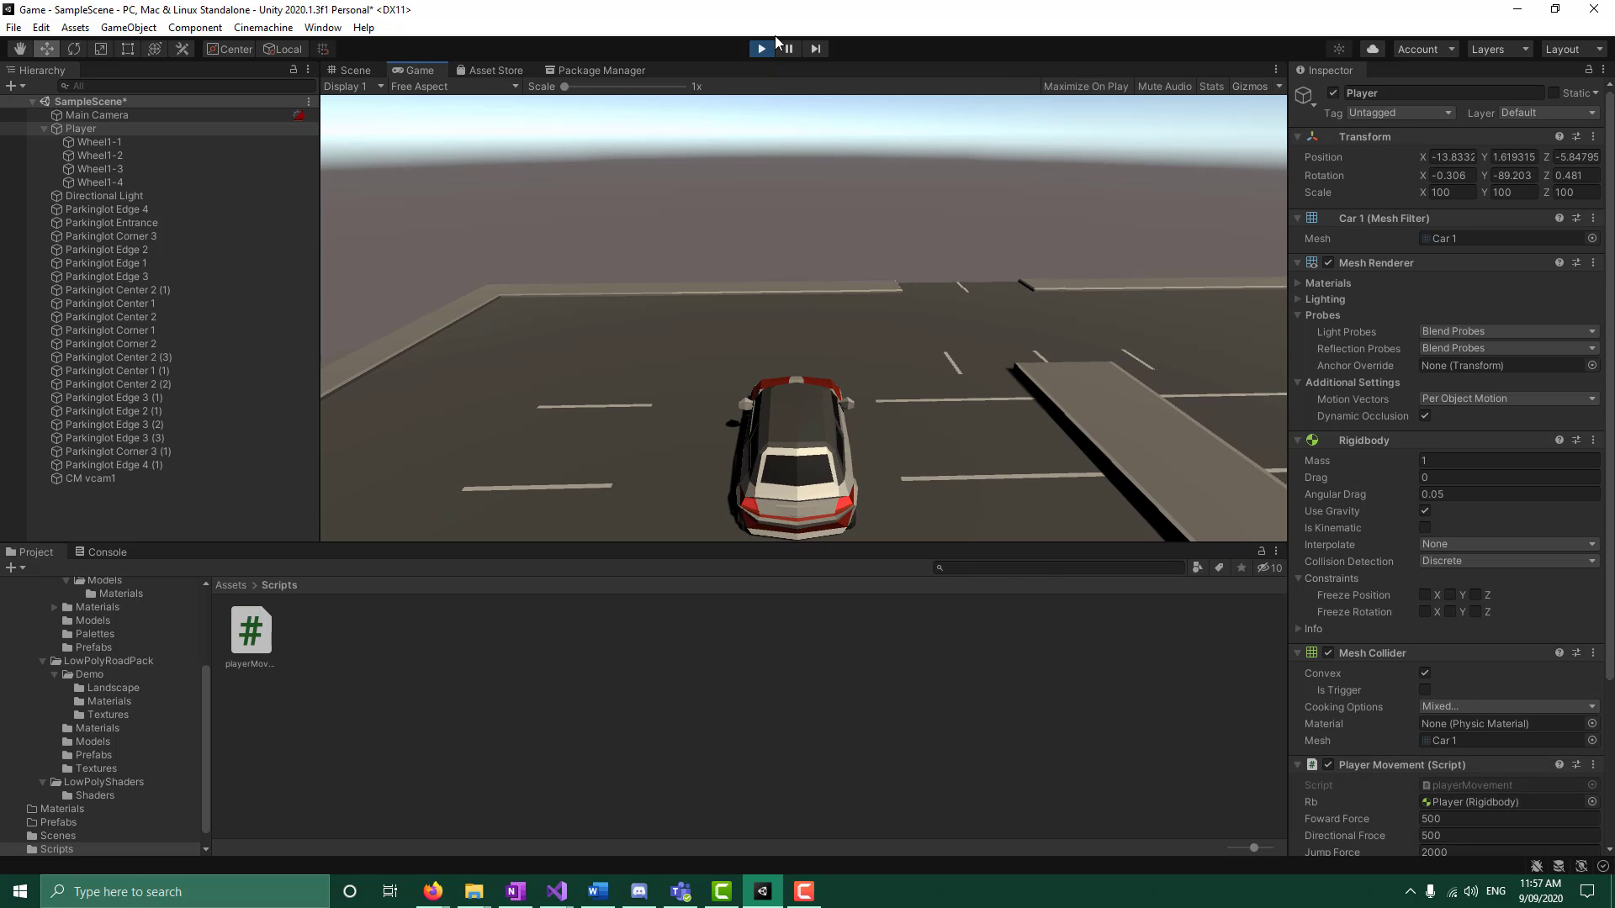
type("2000")
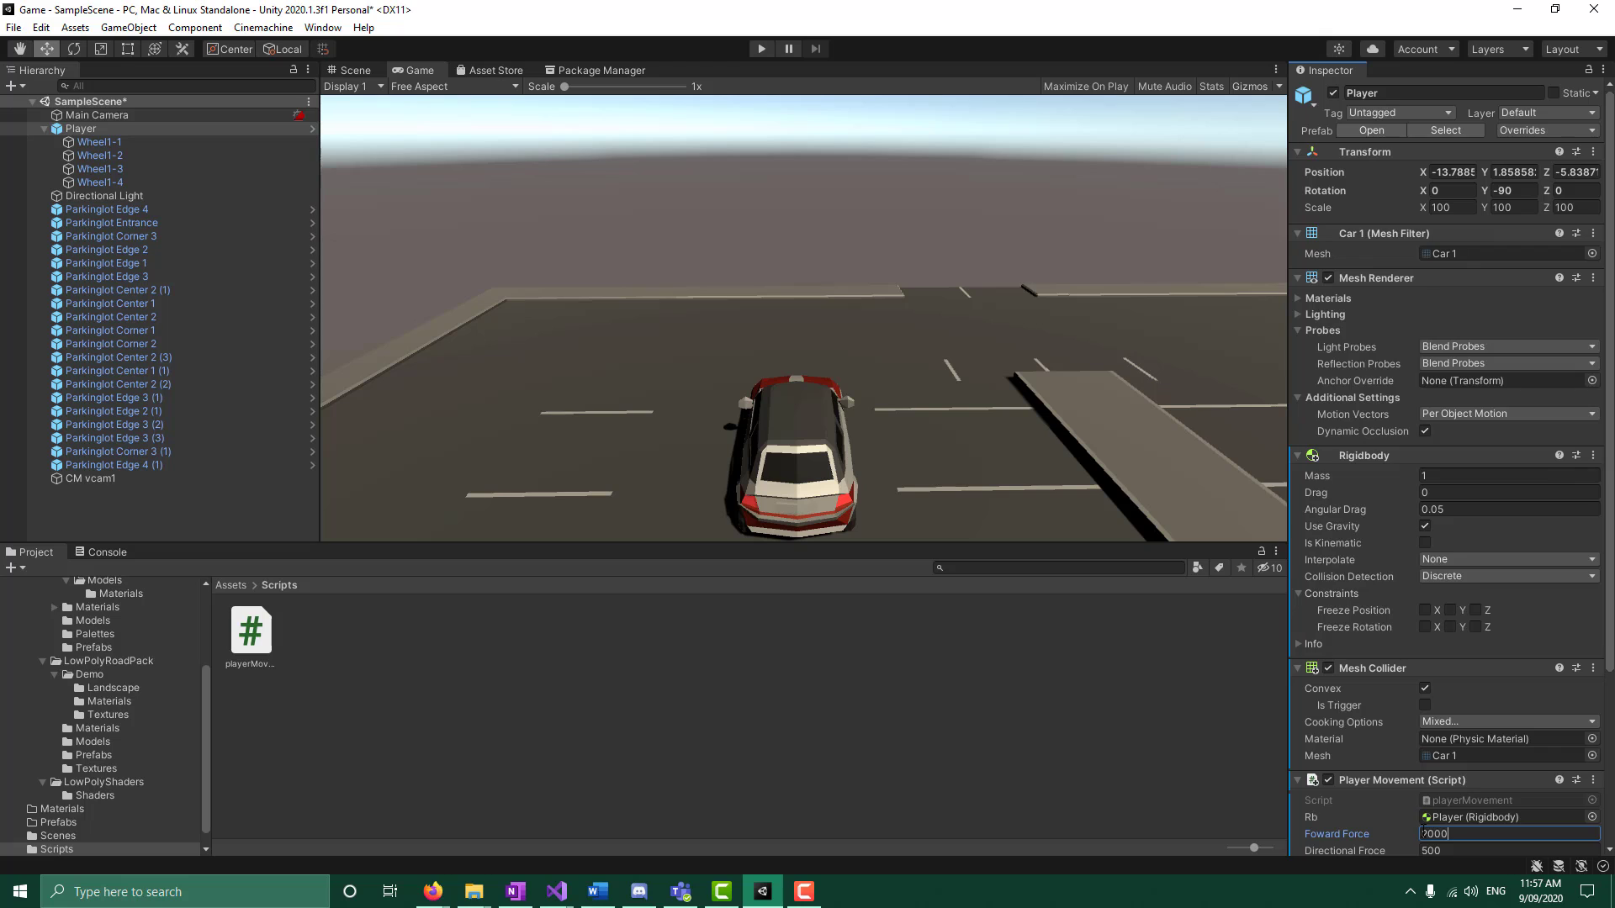
scroll(1446, 832, "down", 3)
left_click(1437, 622)
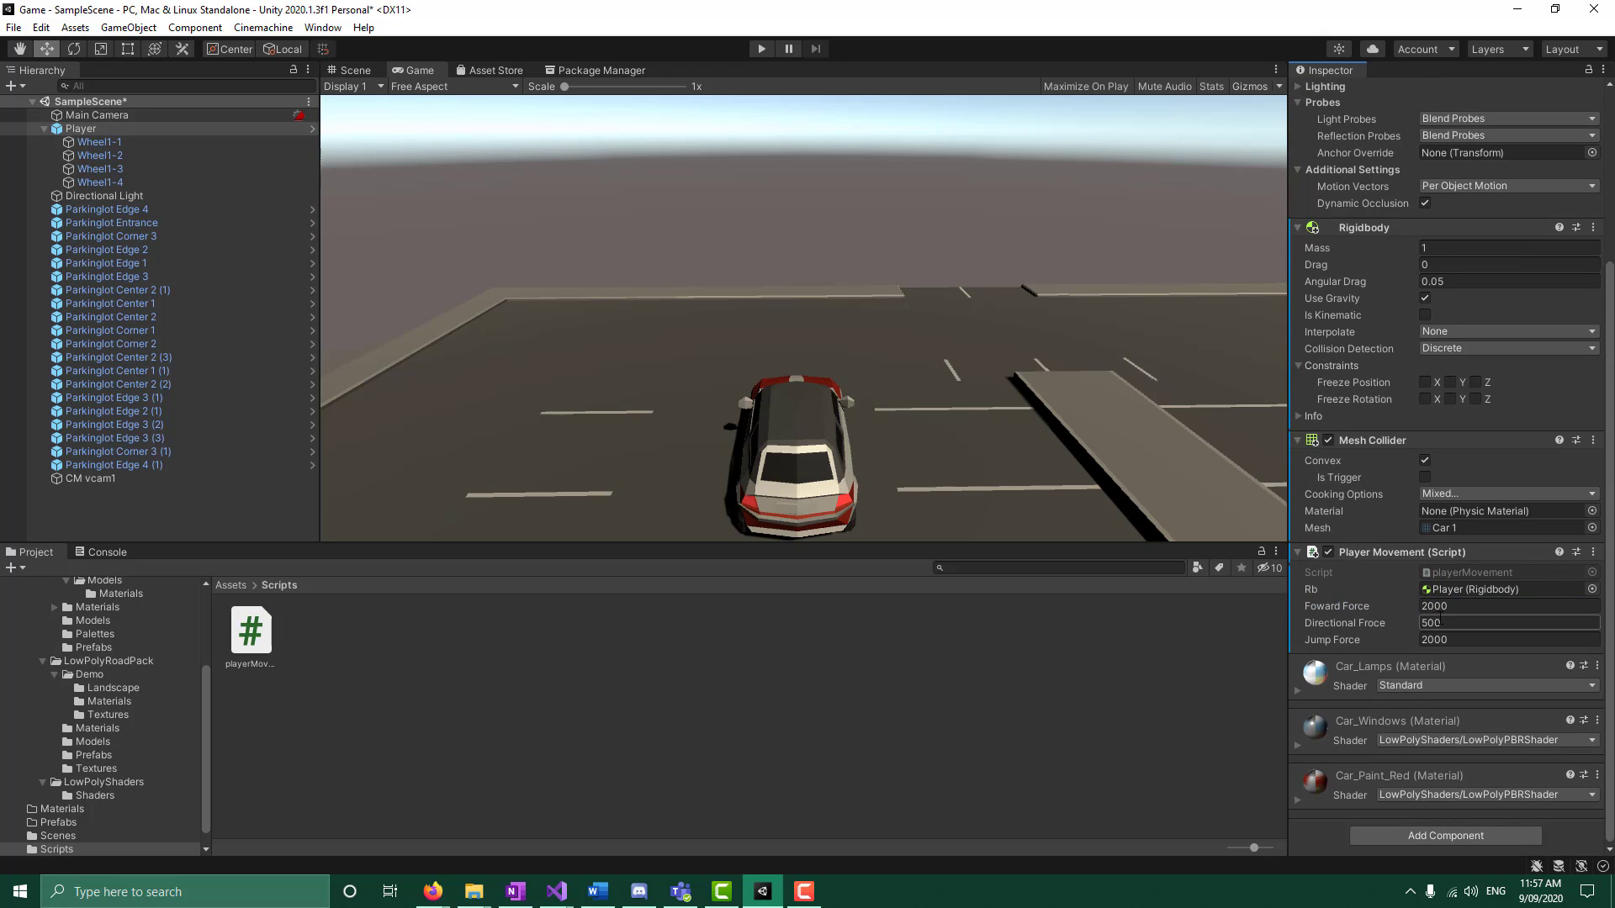
type("2000")
Run the game with the saved force values and test the car's forward, backward and sideways movement
left_click(769, 49)
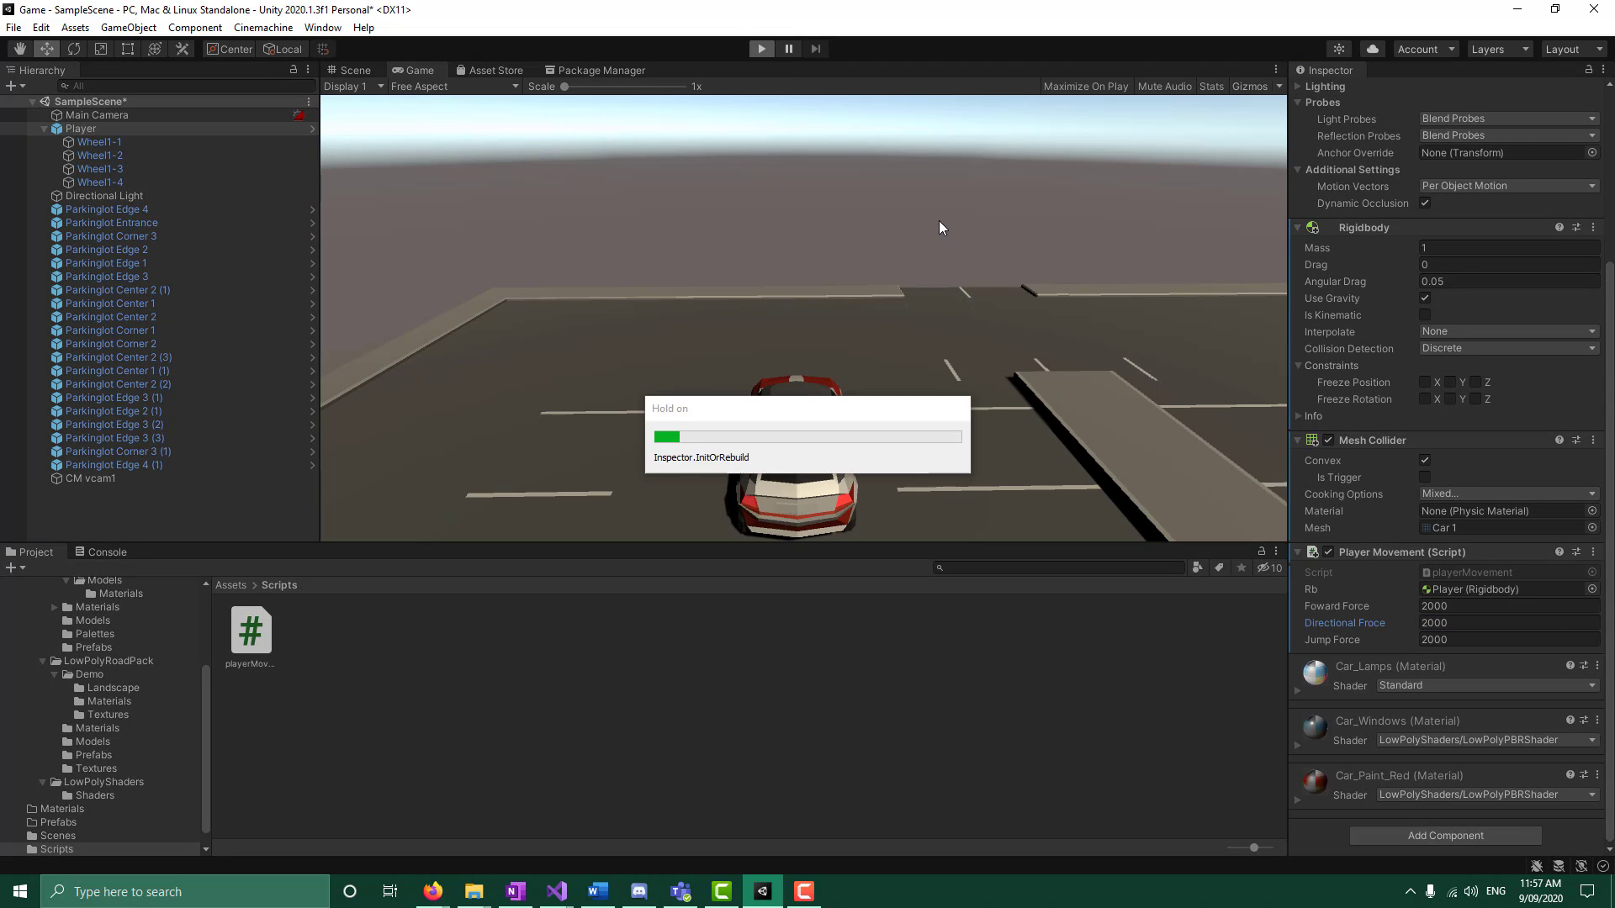
key("w")
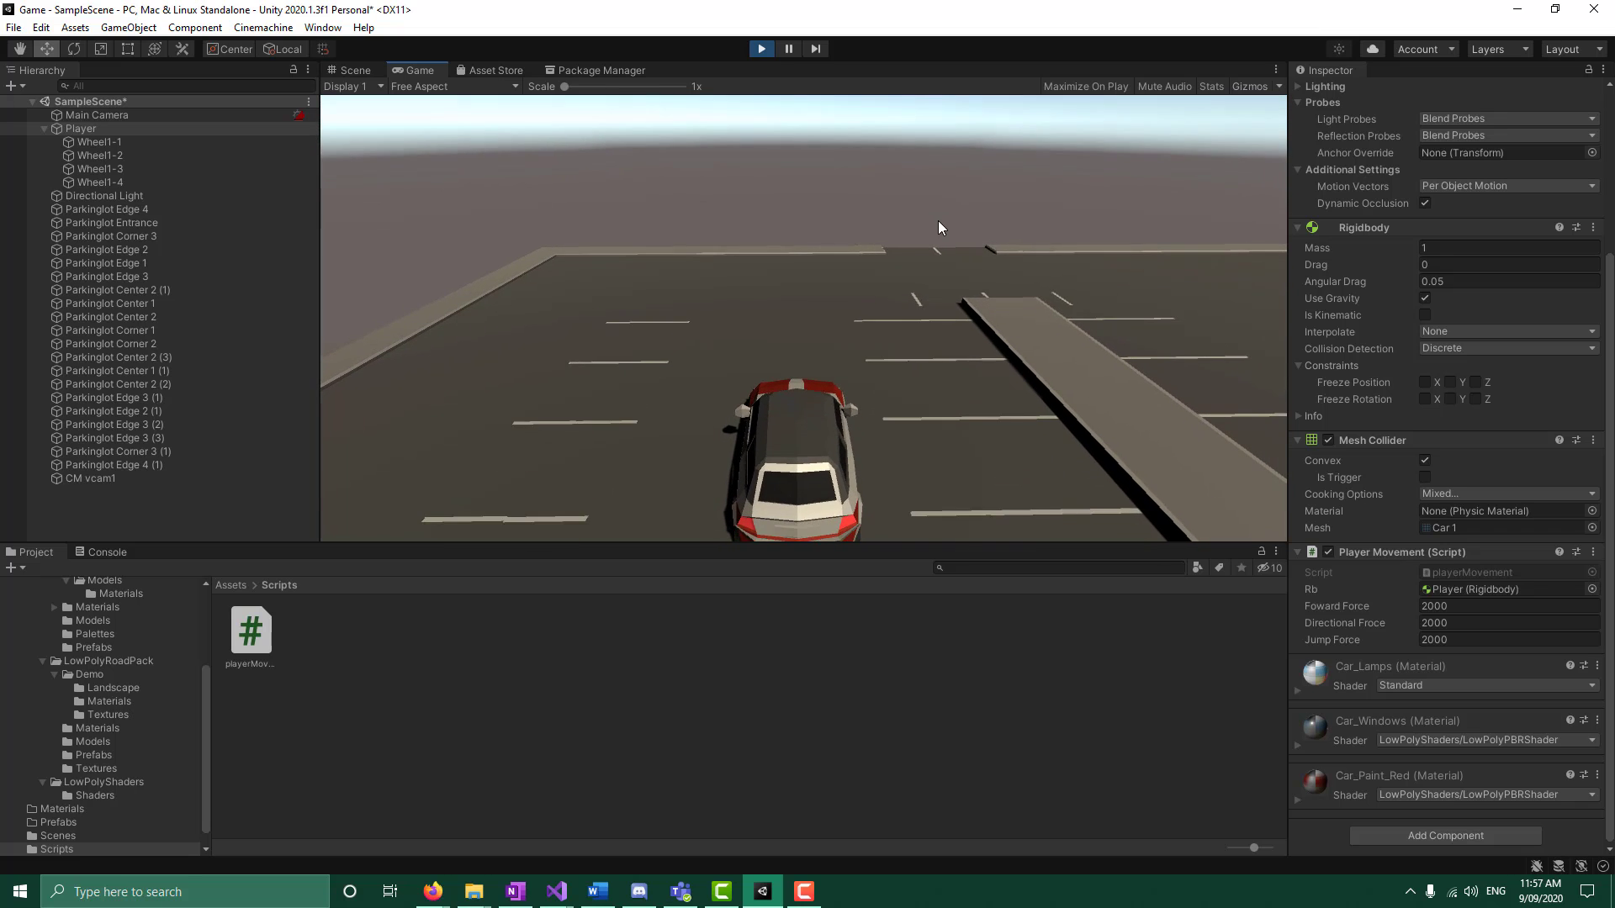
key("a")
key("s")
key("d")
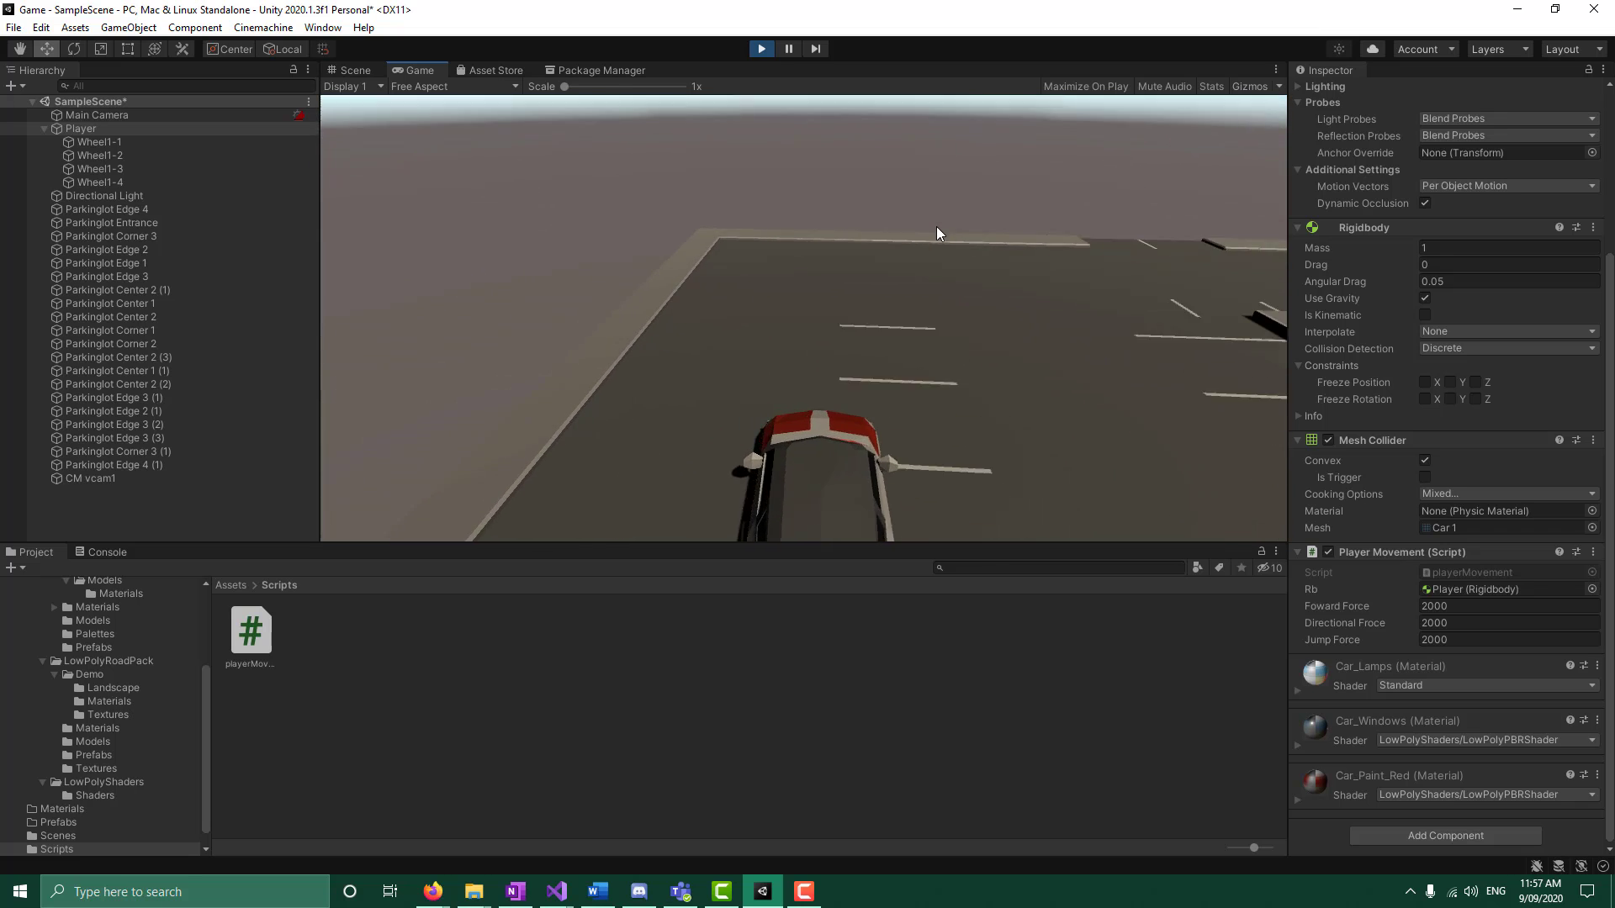
key("a")
key("s")
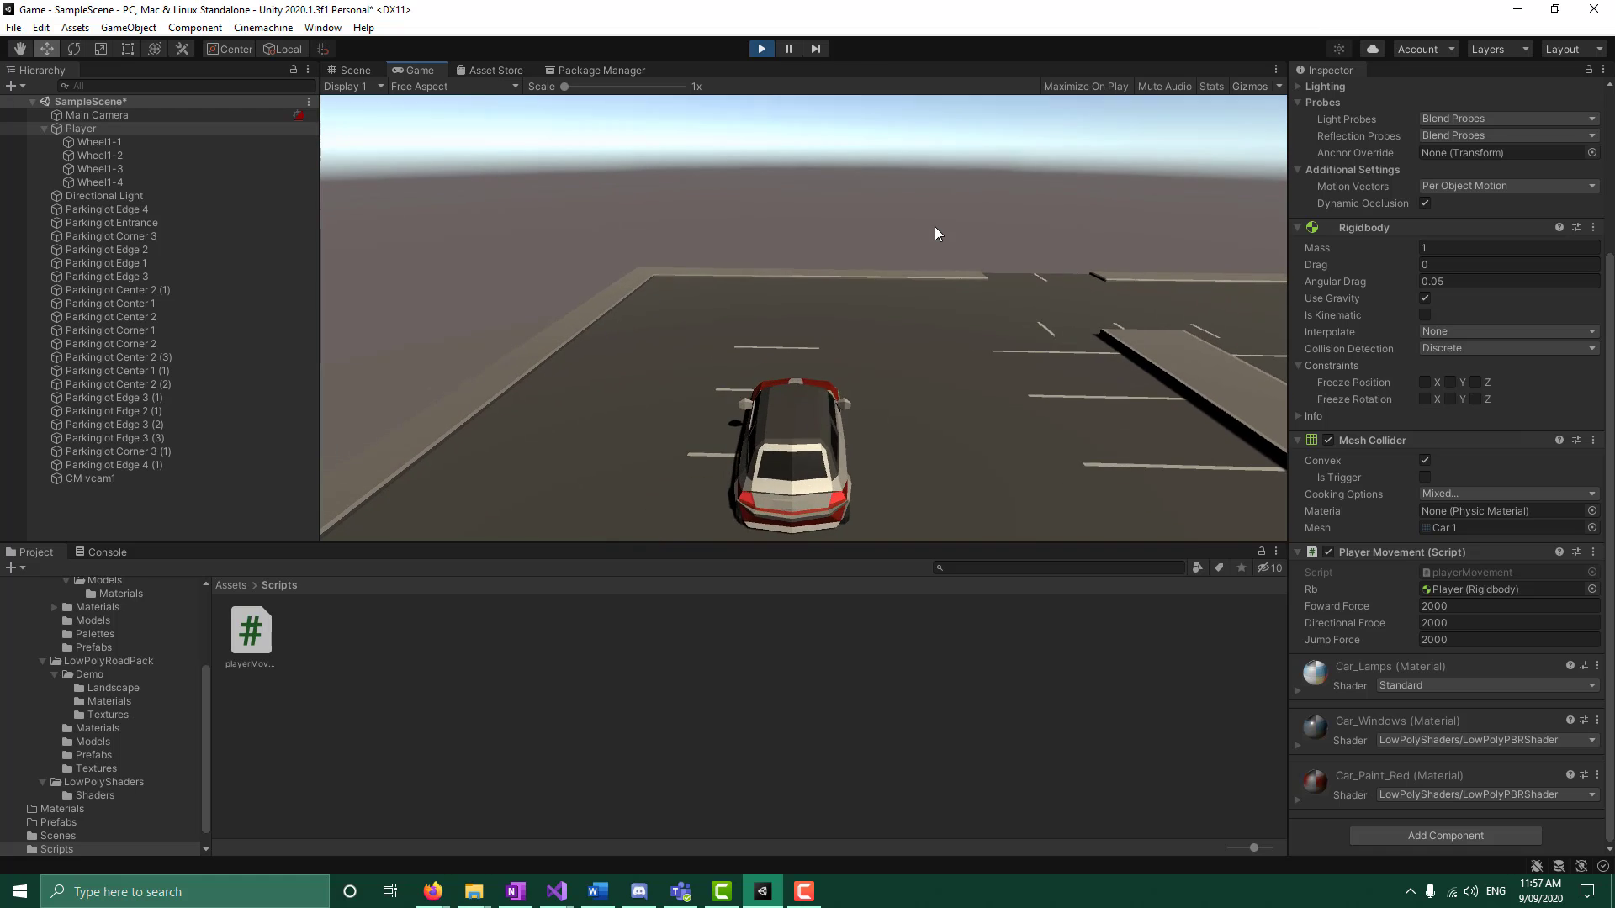
Test sliding the car sideways in both directions and over the lot's edge, and end the run
key("d")
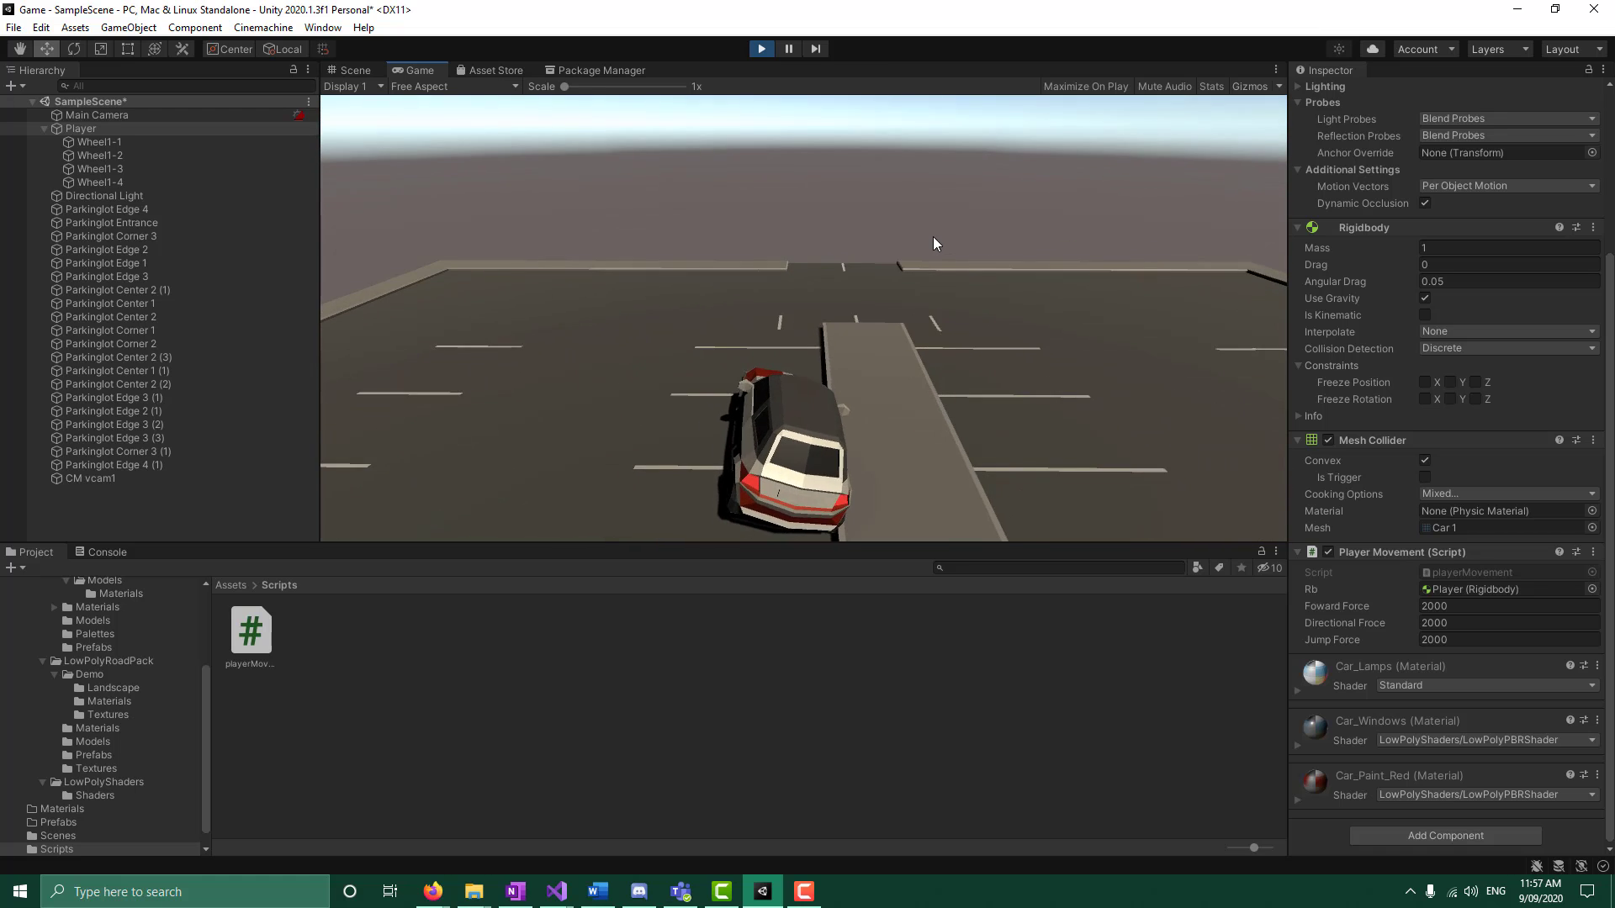
key("d")
key("a")
key("a")
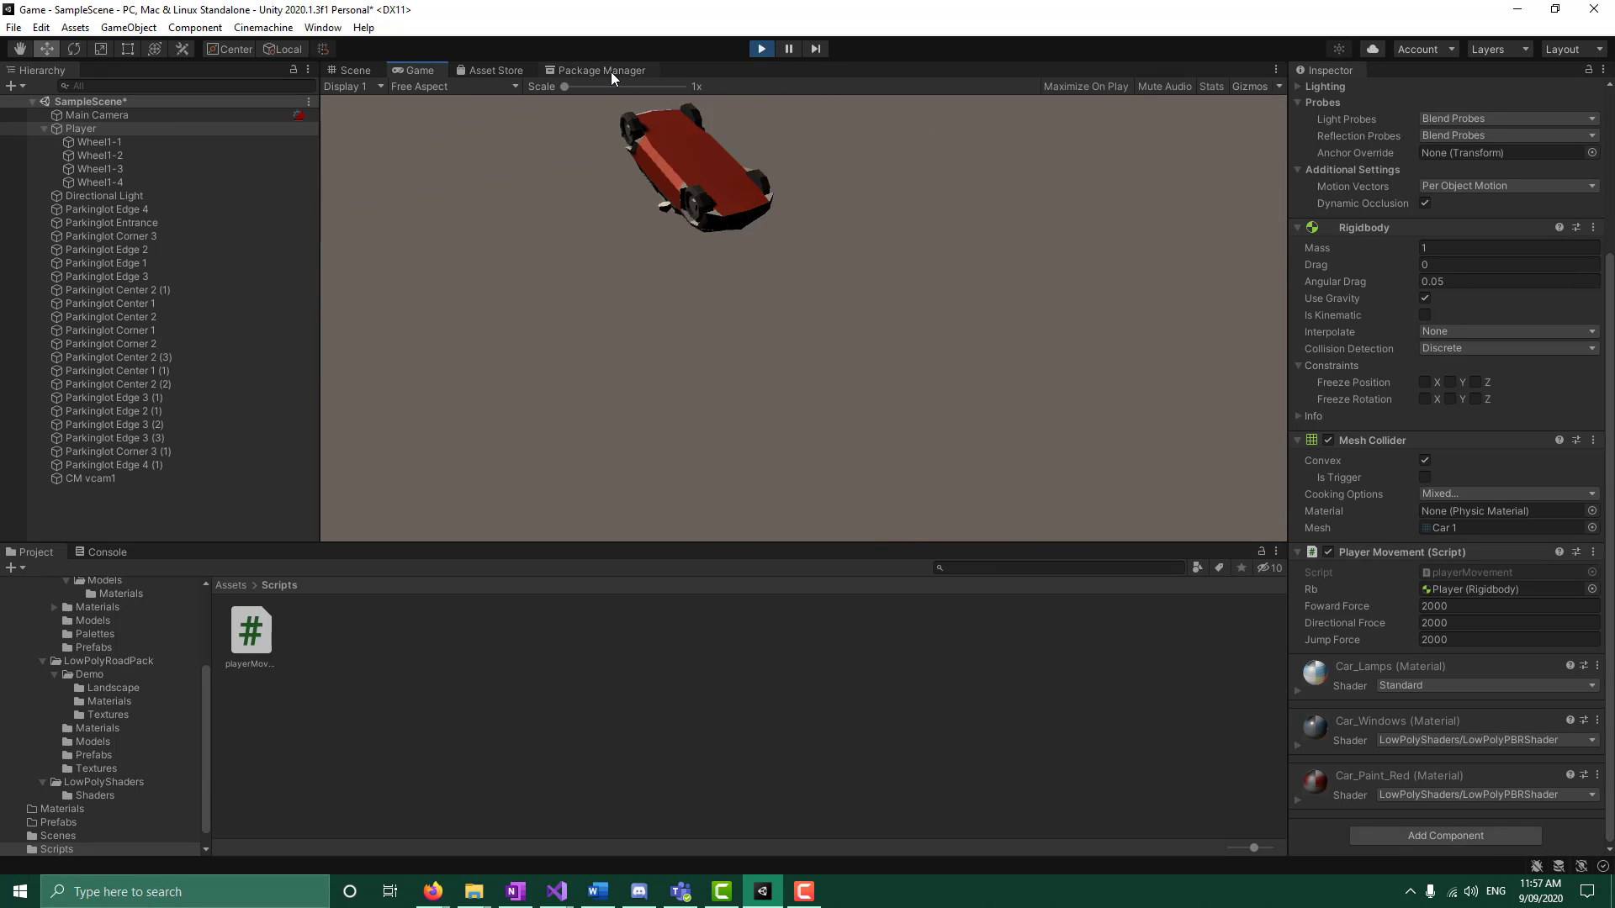
left_click(769, 49)
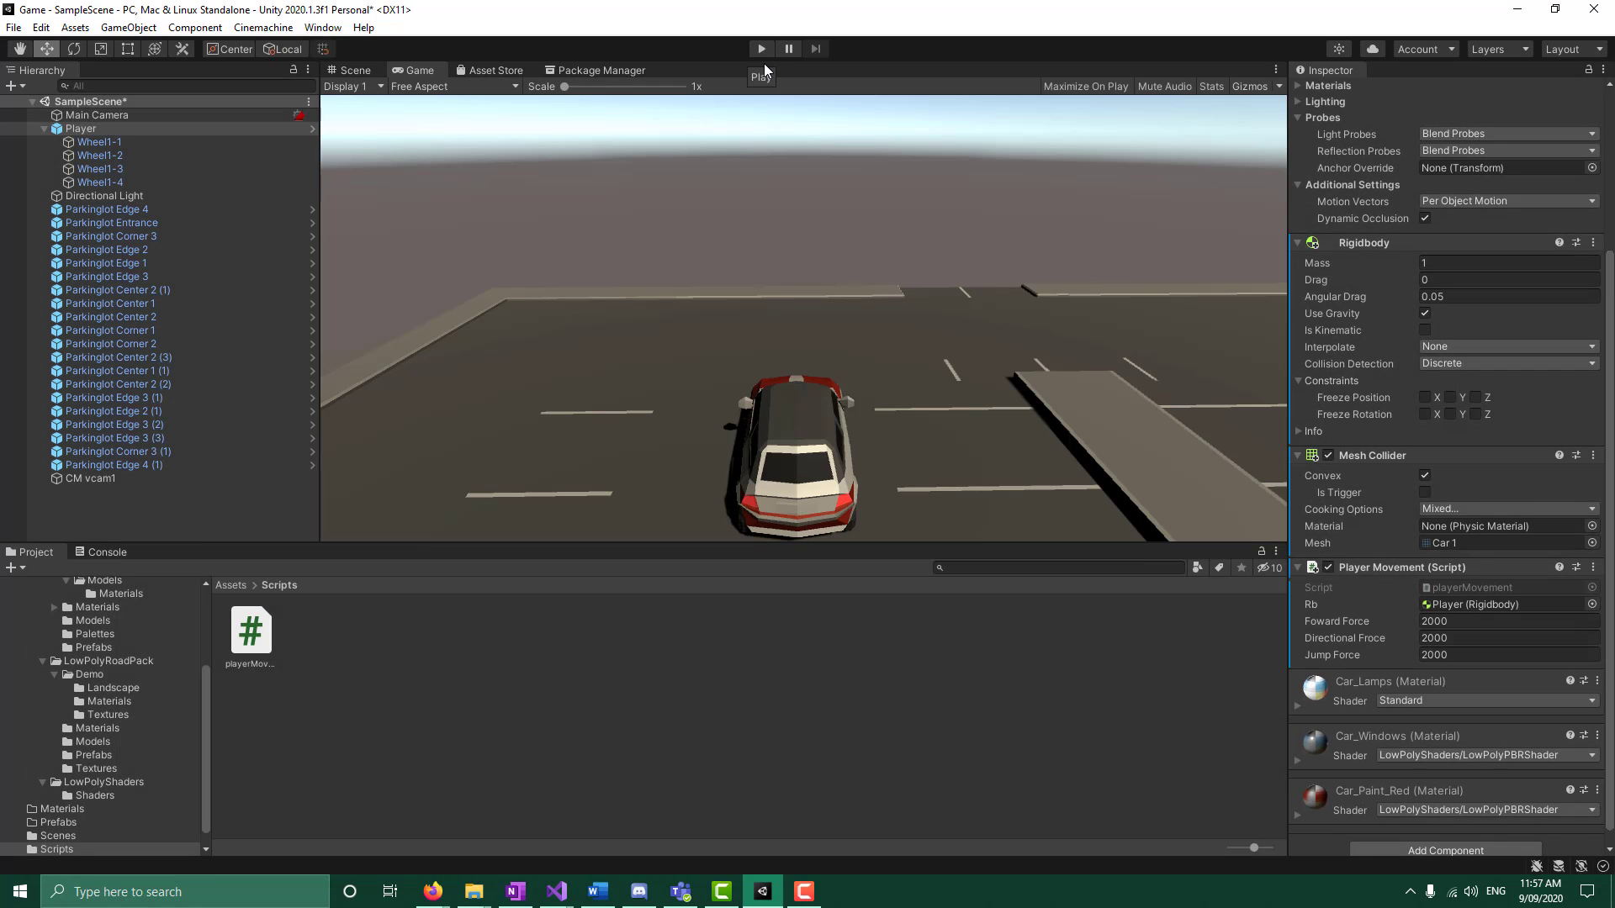
Run the game again, test the car's sideways and backward movement, and stop play mode
left_click(760, 50)
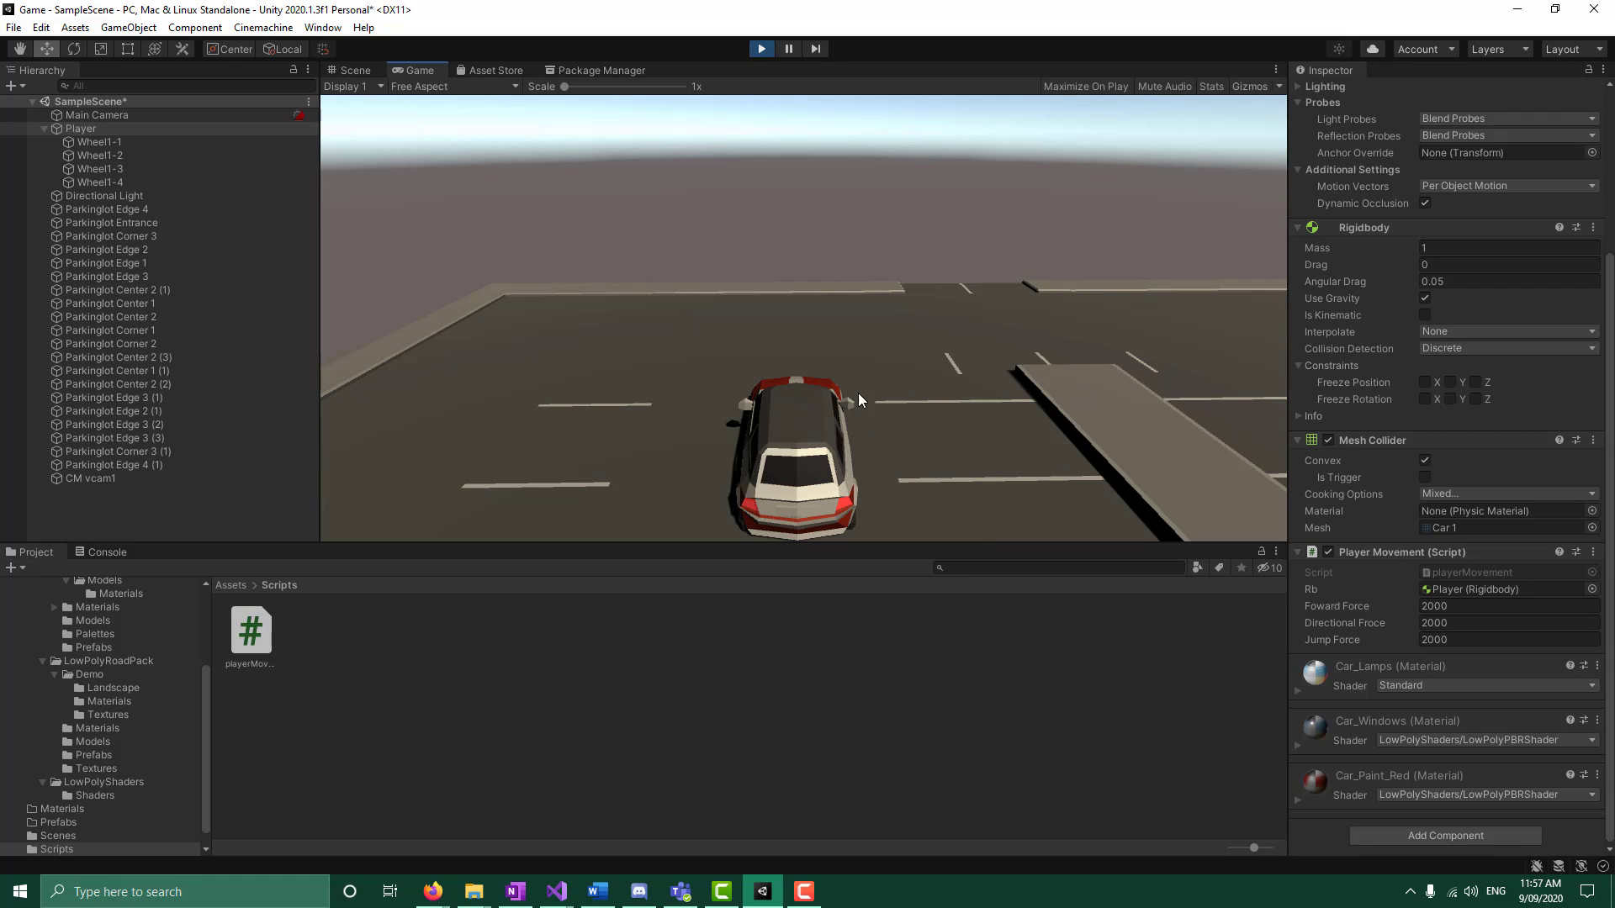
key("d")
key("a")
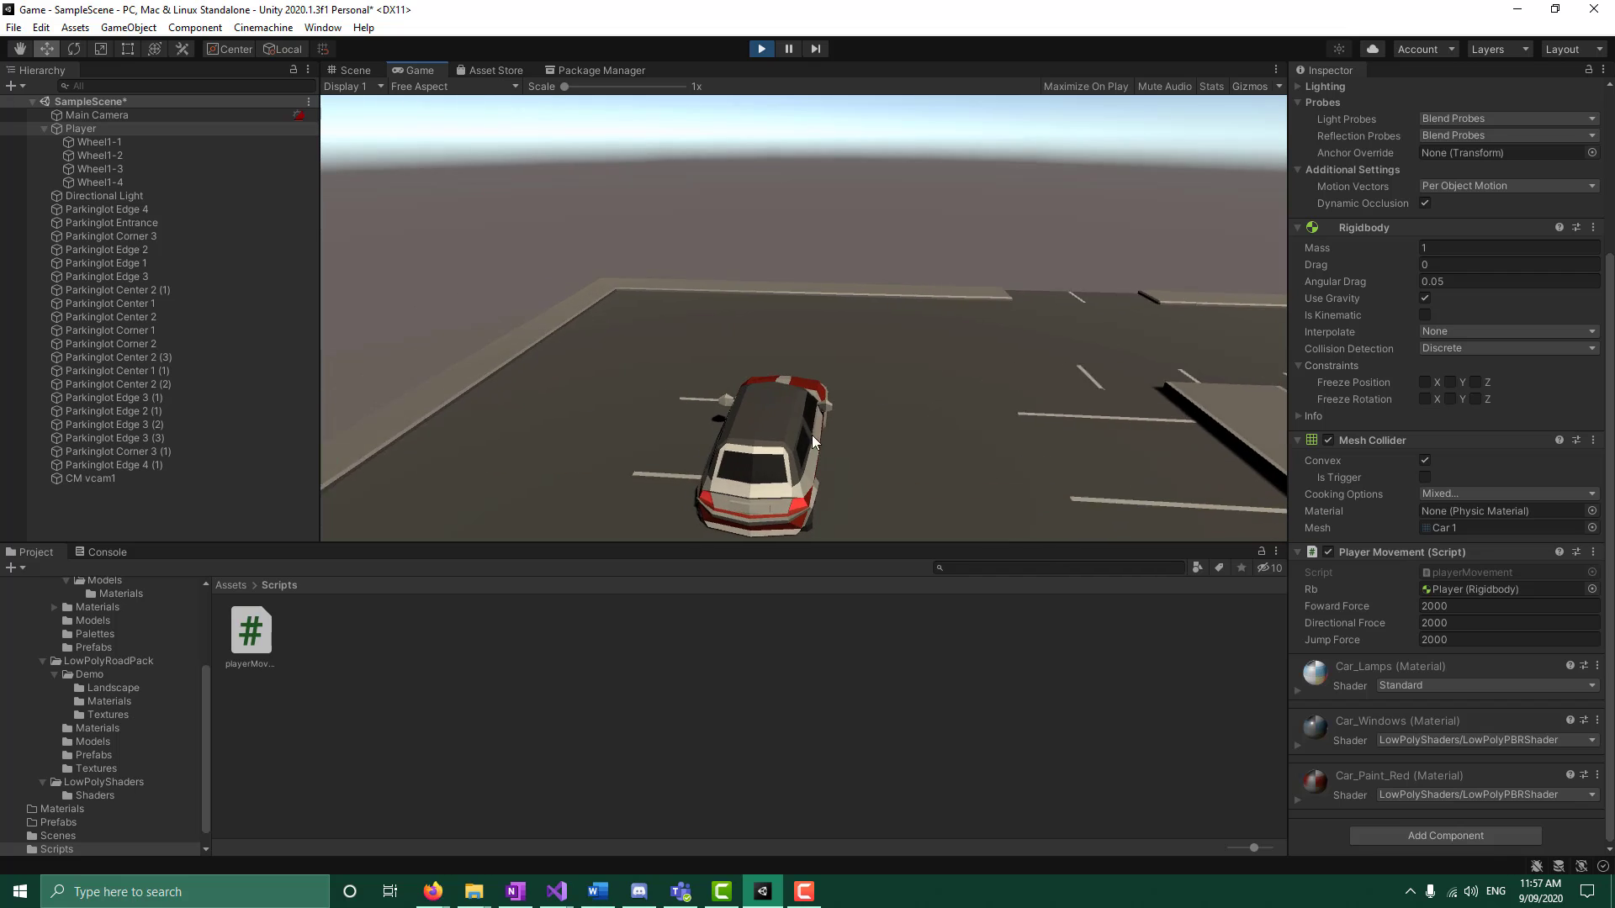
key("s")
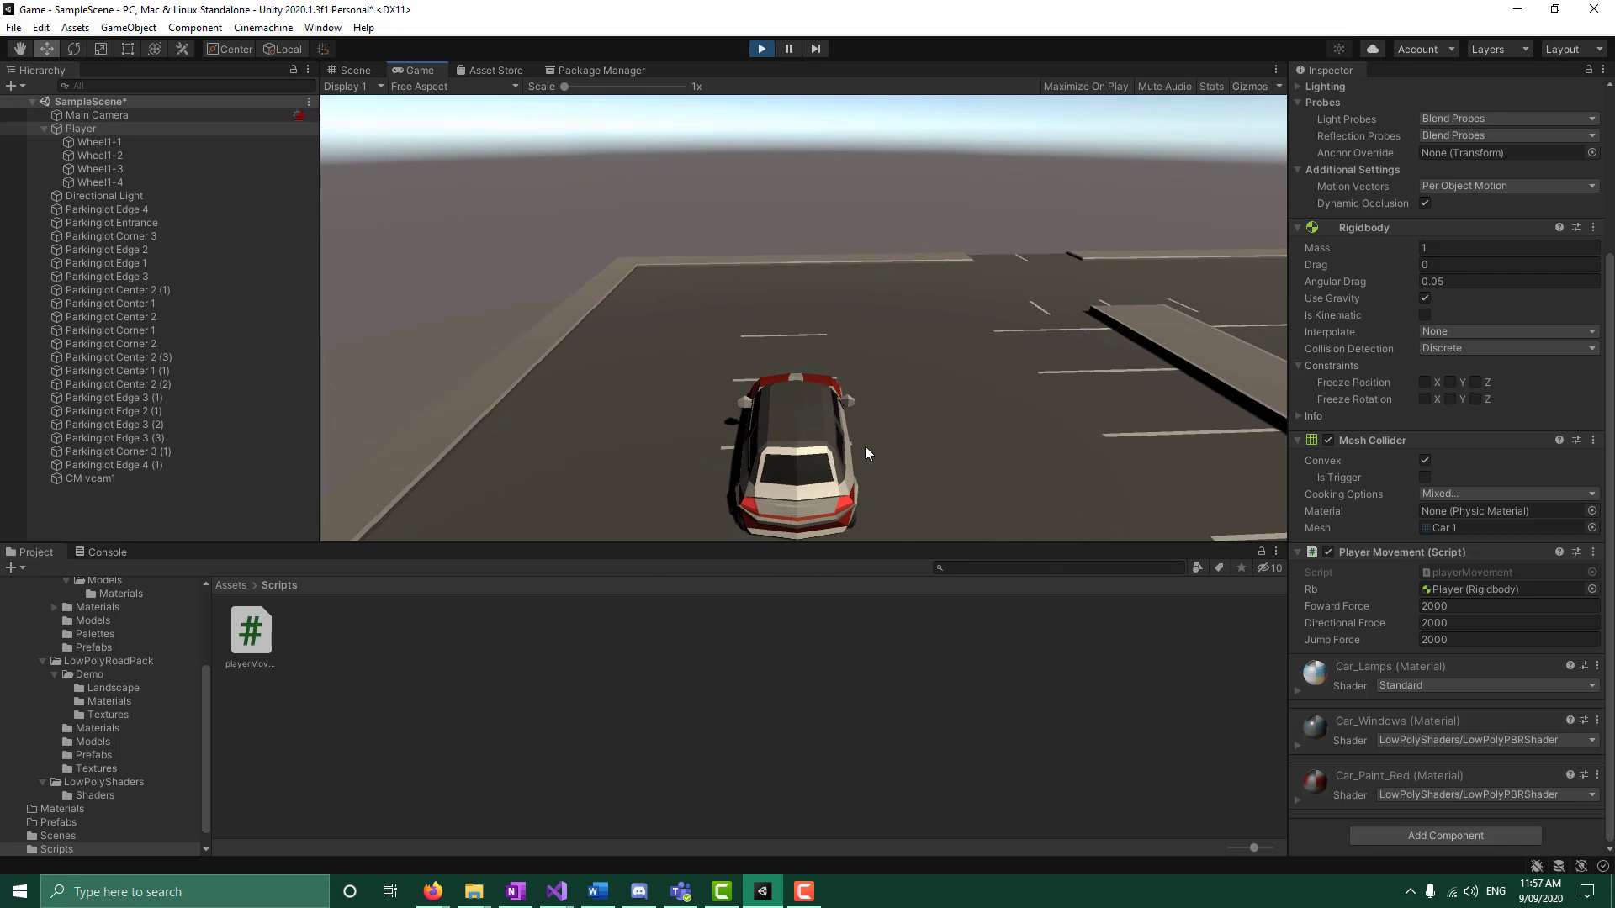
left_click(760, 51)
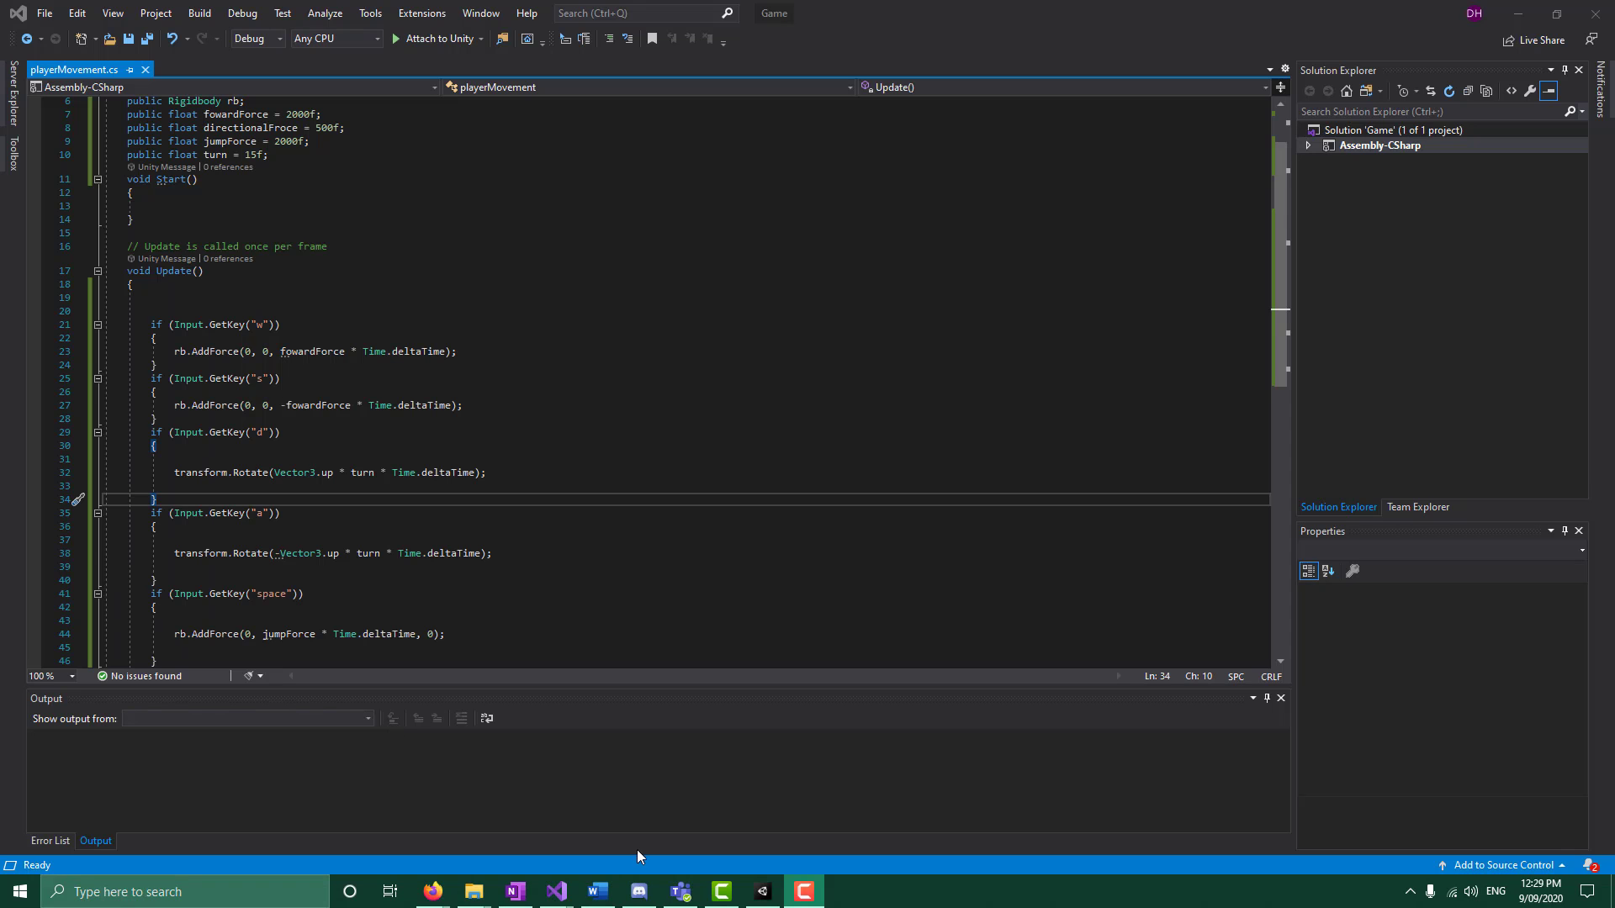
Switch to the playerMovement.cs script in Visual Studio and review the transform.Rotate call in the "d" key block
left_click(766, 896)
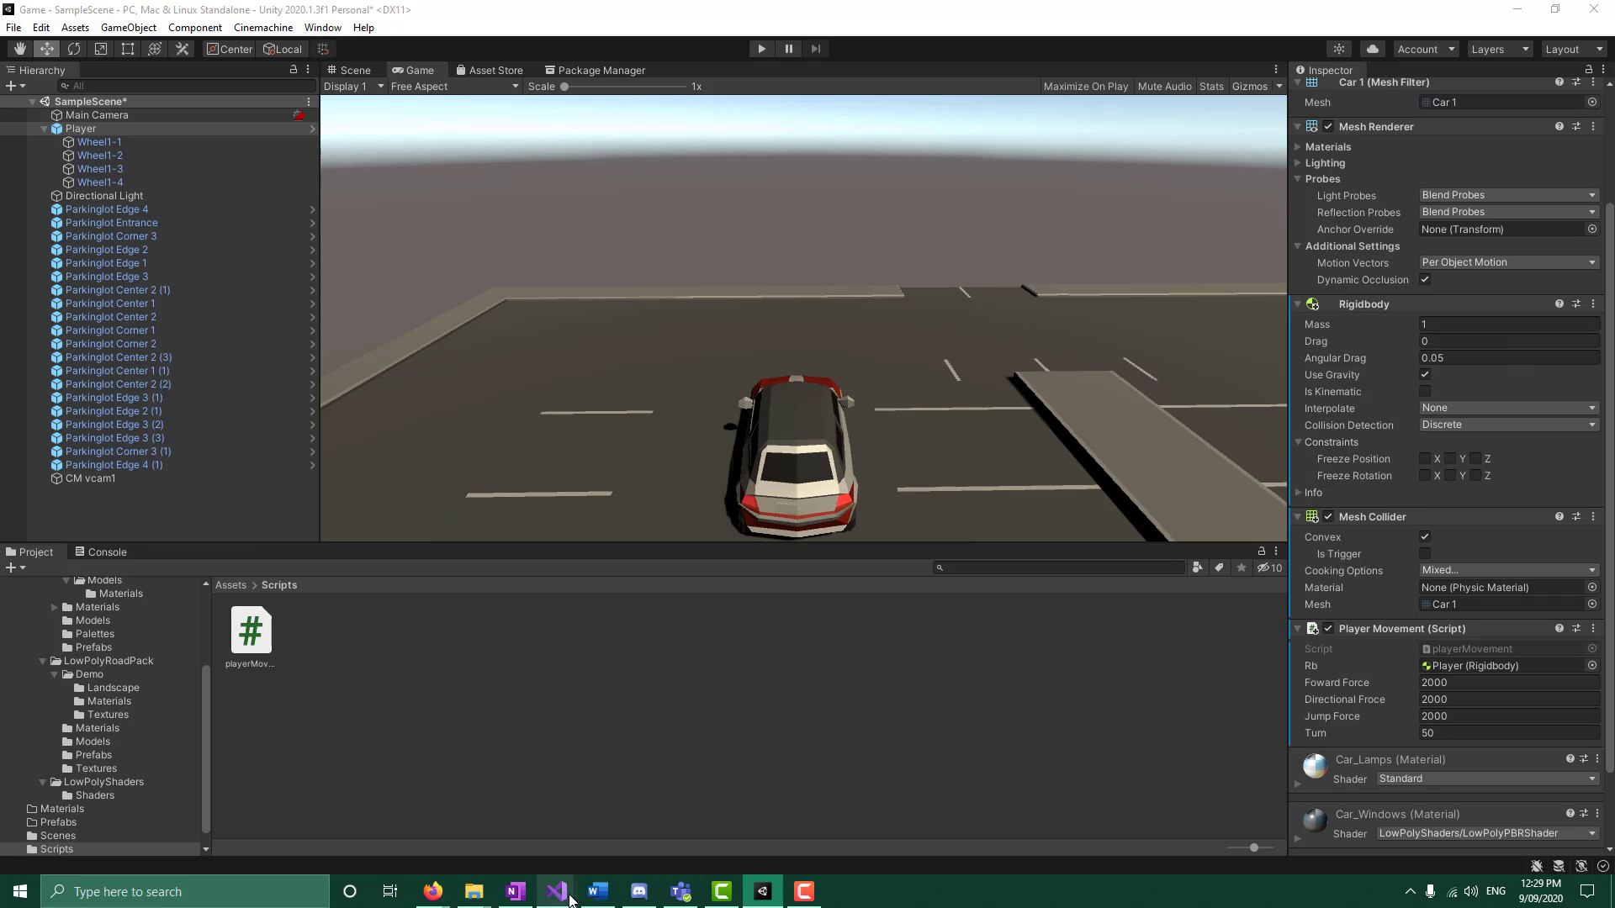
mouse_move(597, 902)
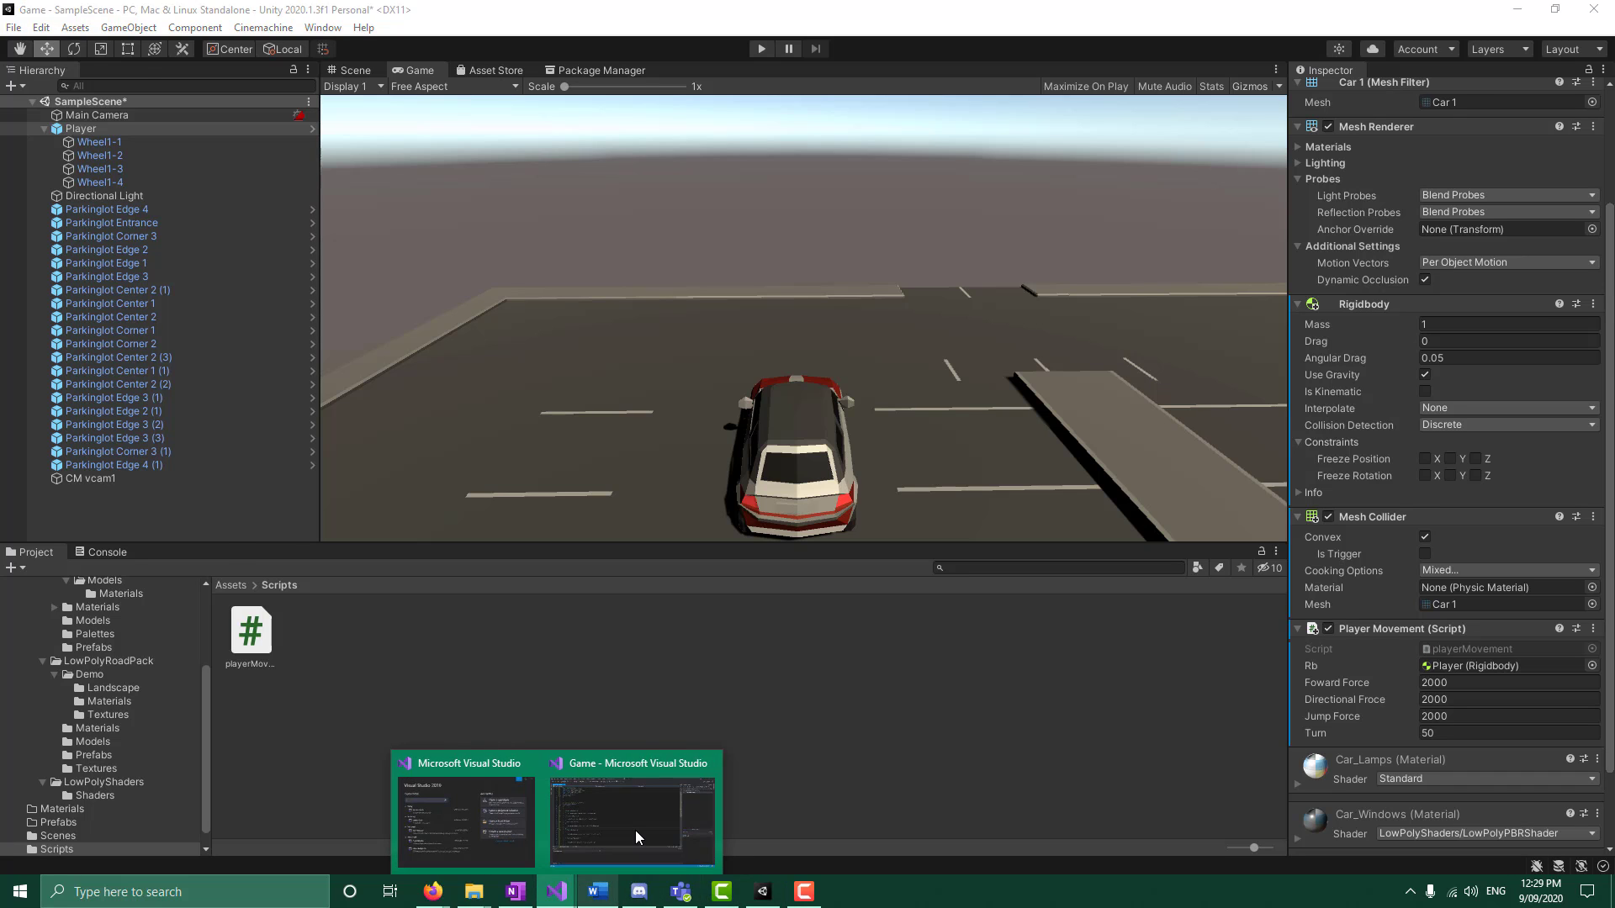
left_click(634, 830)
scroll(394, 424, "down", 1)
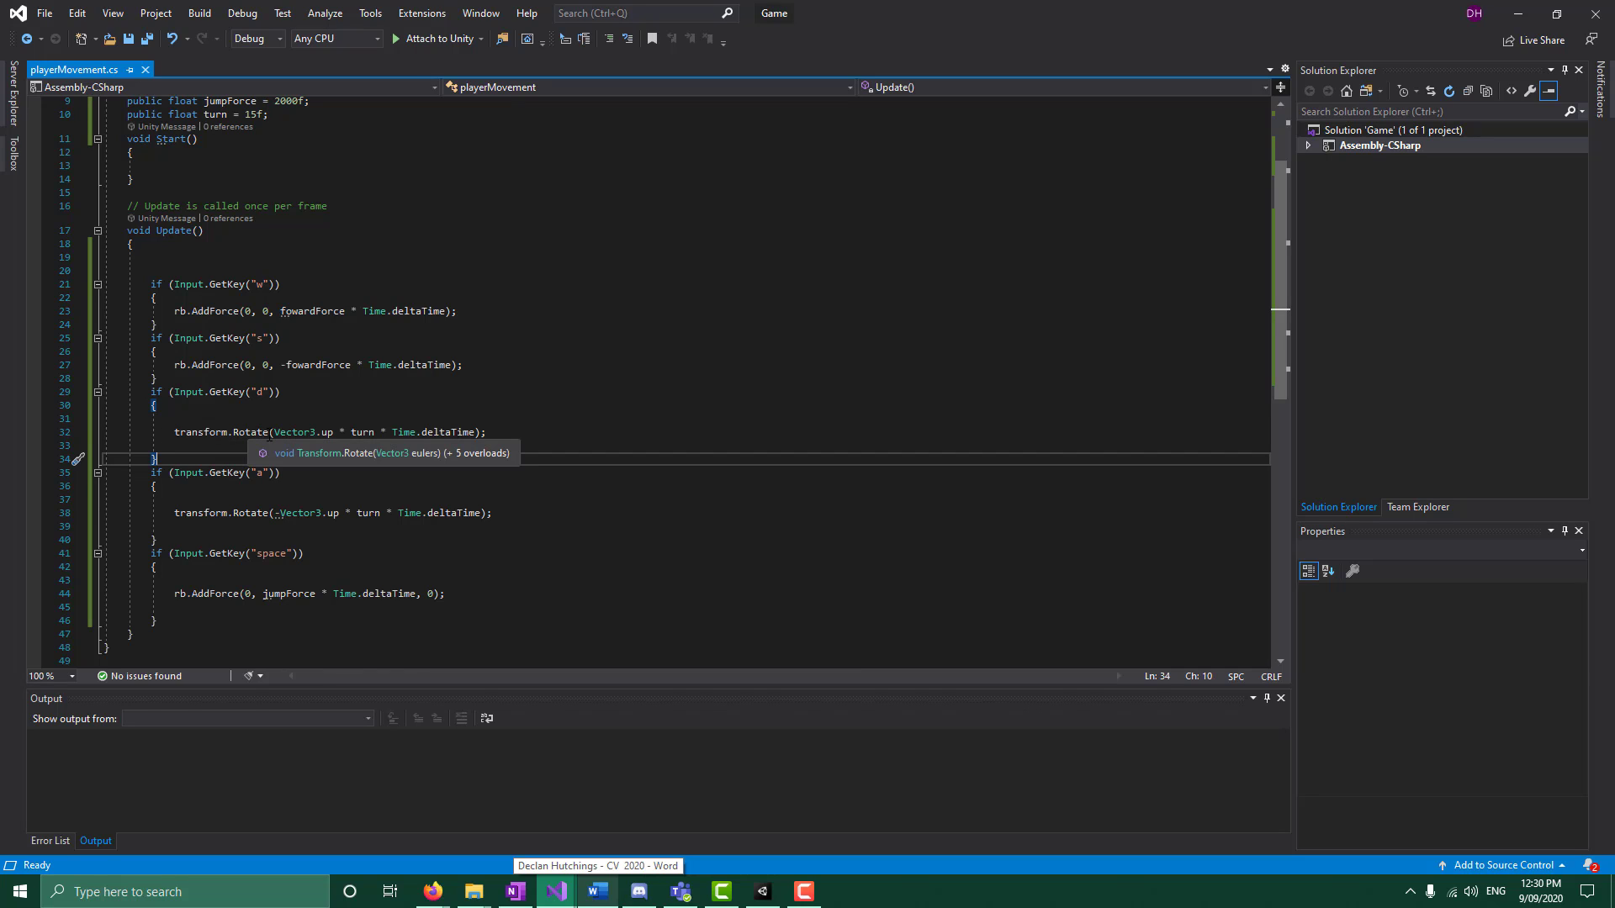
left_click_drag(174, 432, 269, 434)
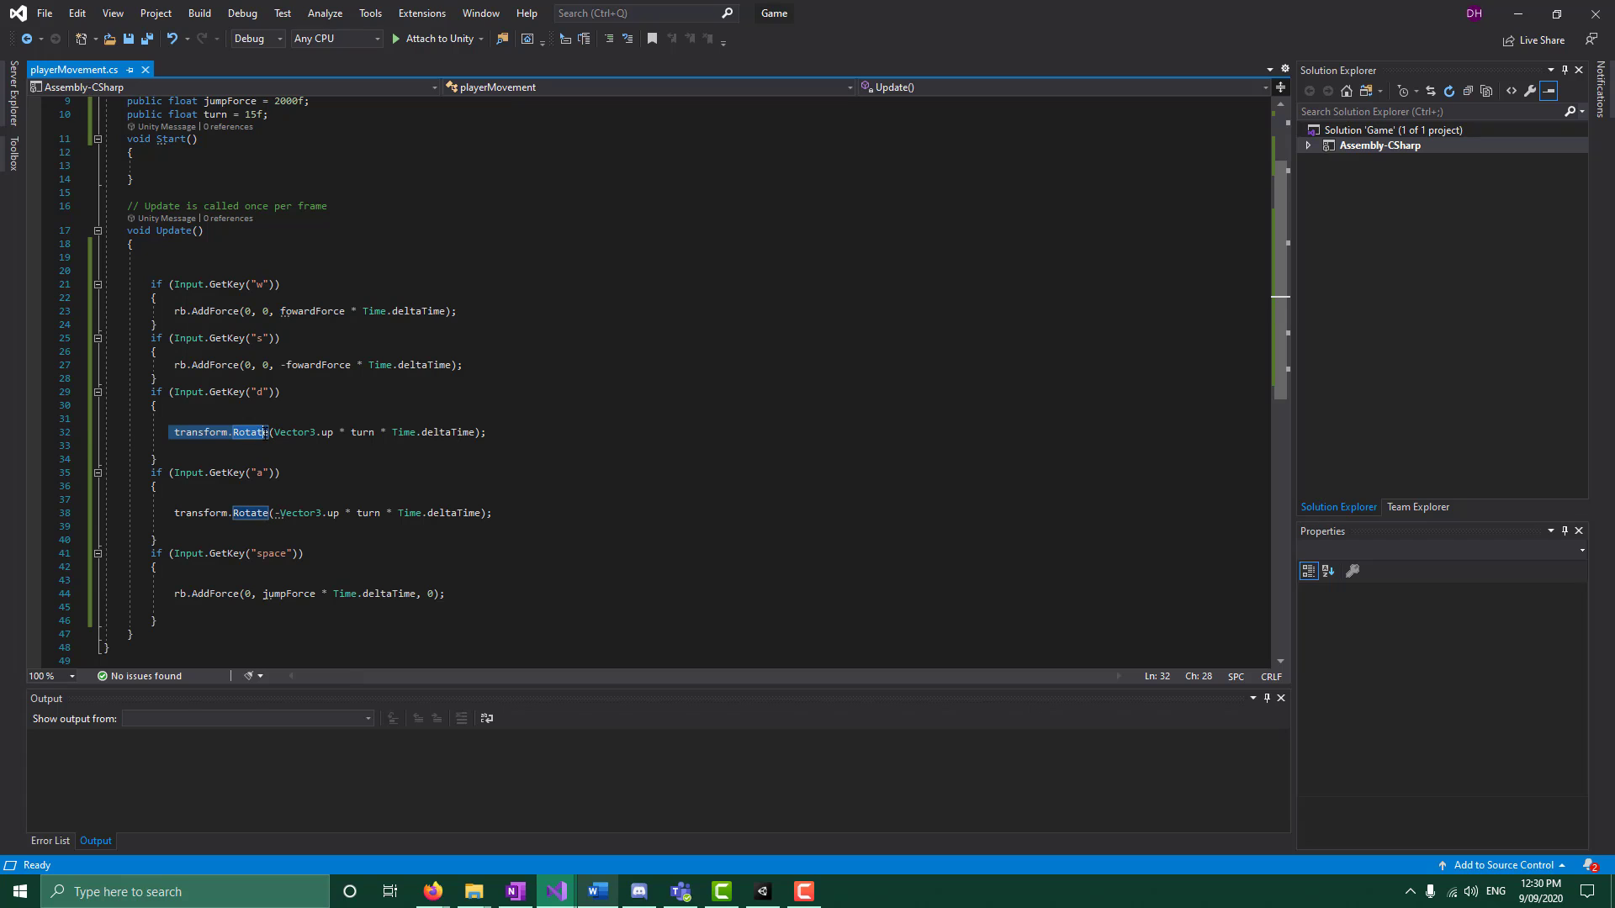
left_click(505, 407)
left_click(542, 459)
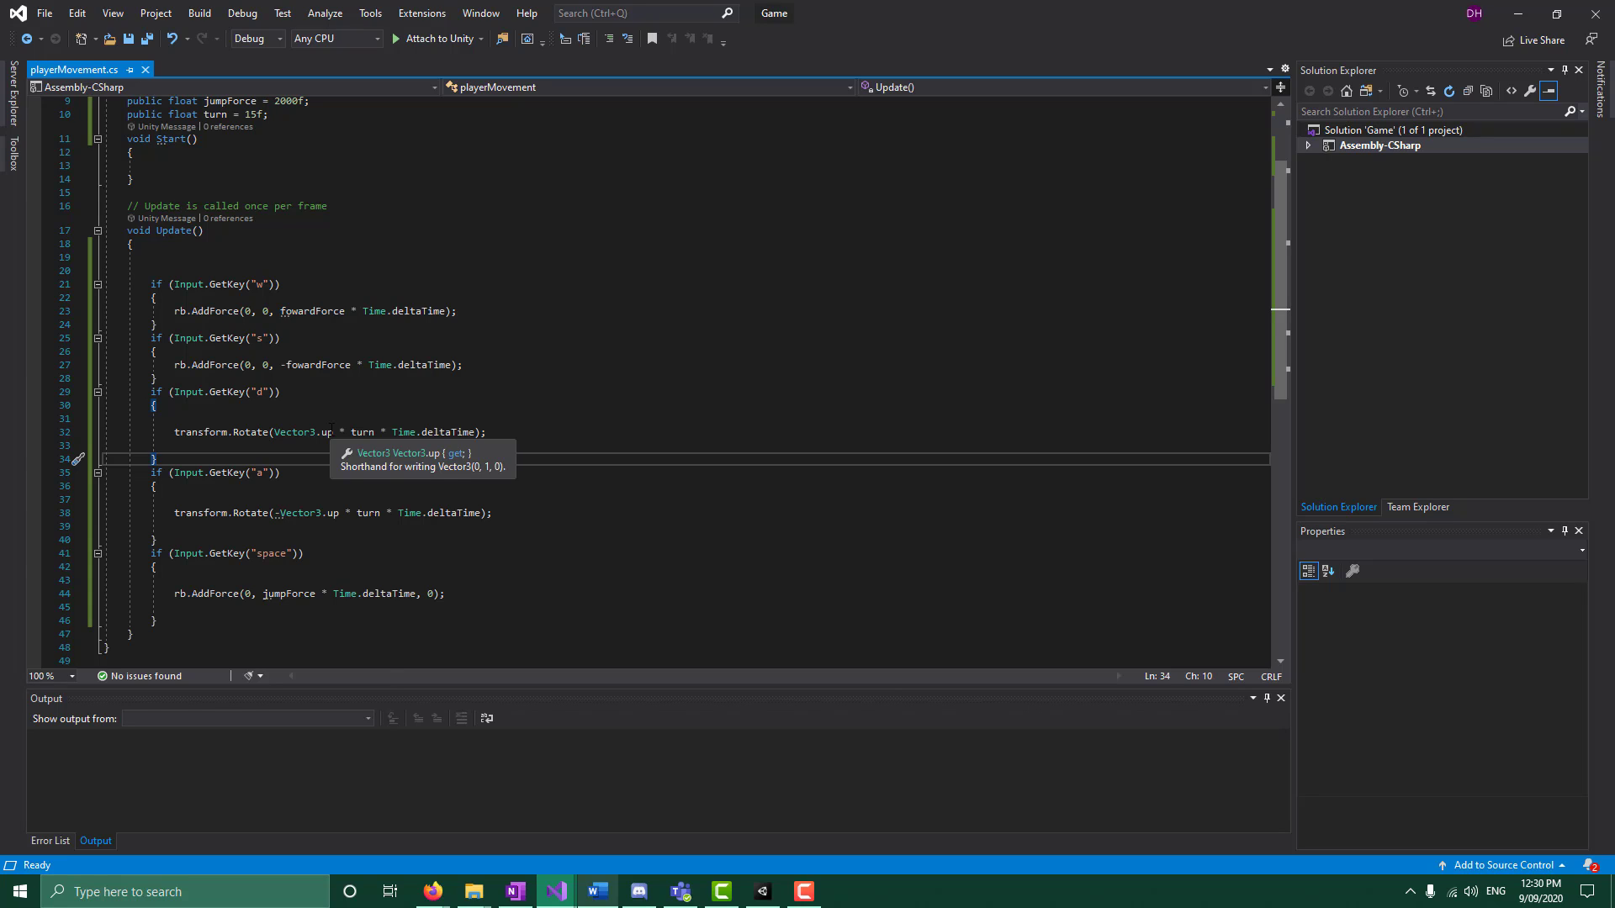
Examine the Vector3.up and turn terms of the "d" block's Rotate call and the declaration of the turn variable
left_click(332, 432)
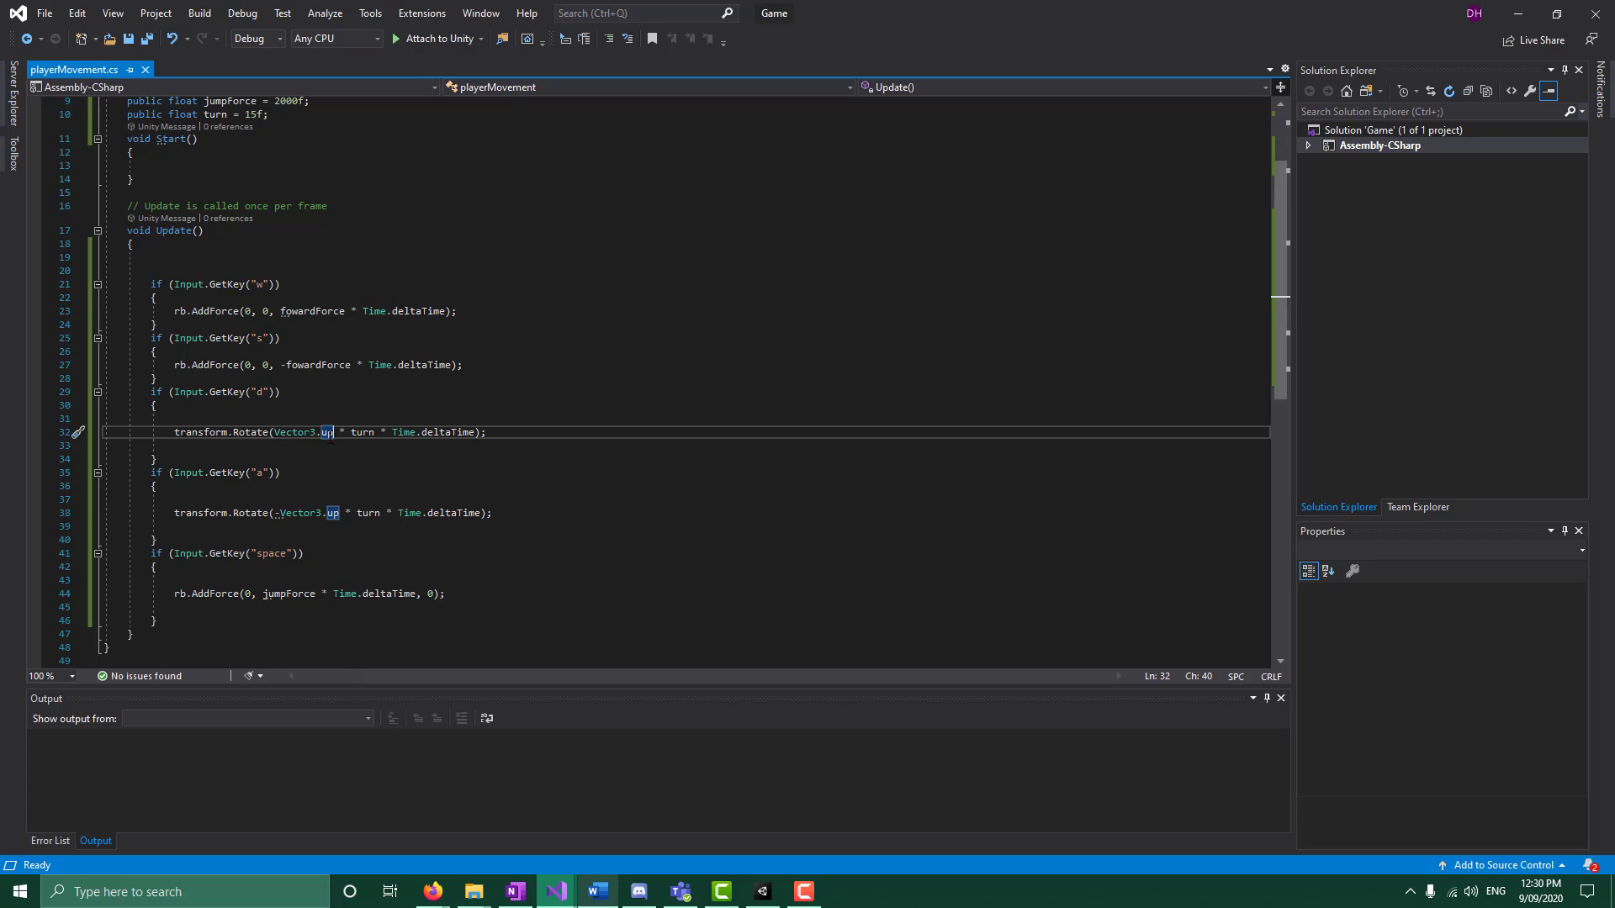
left_click(293, 432)
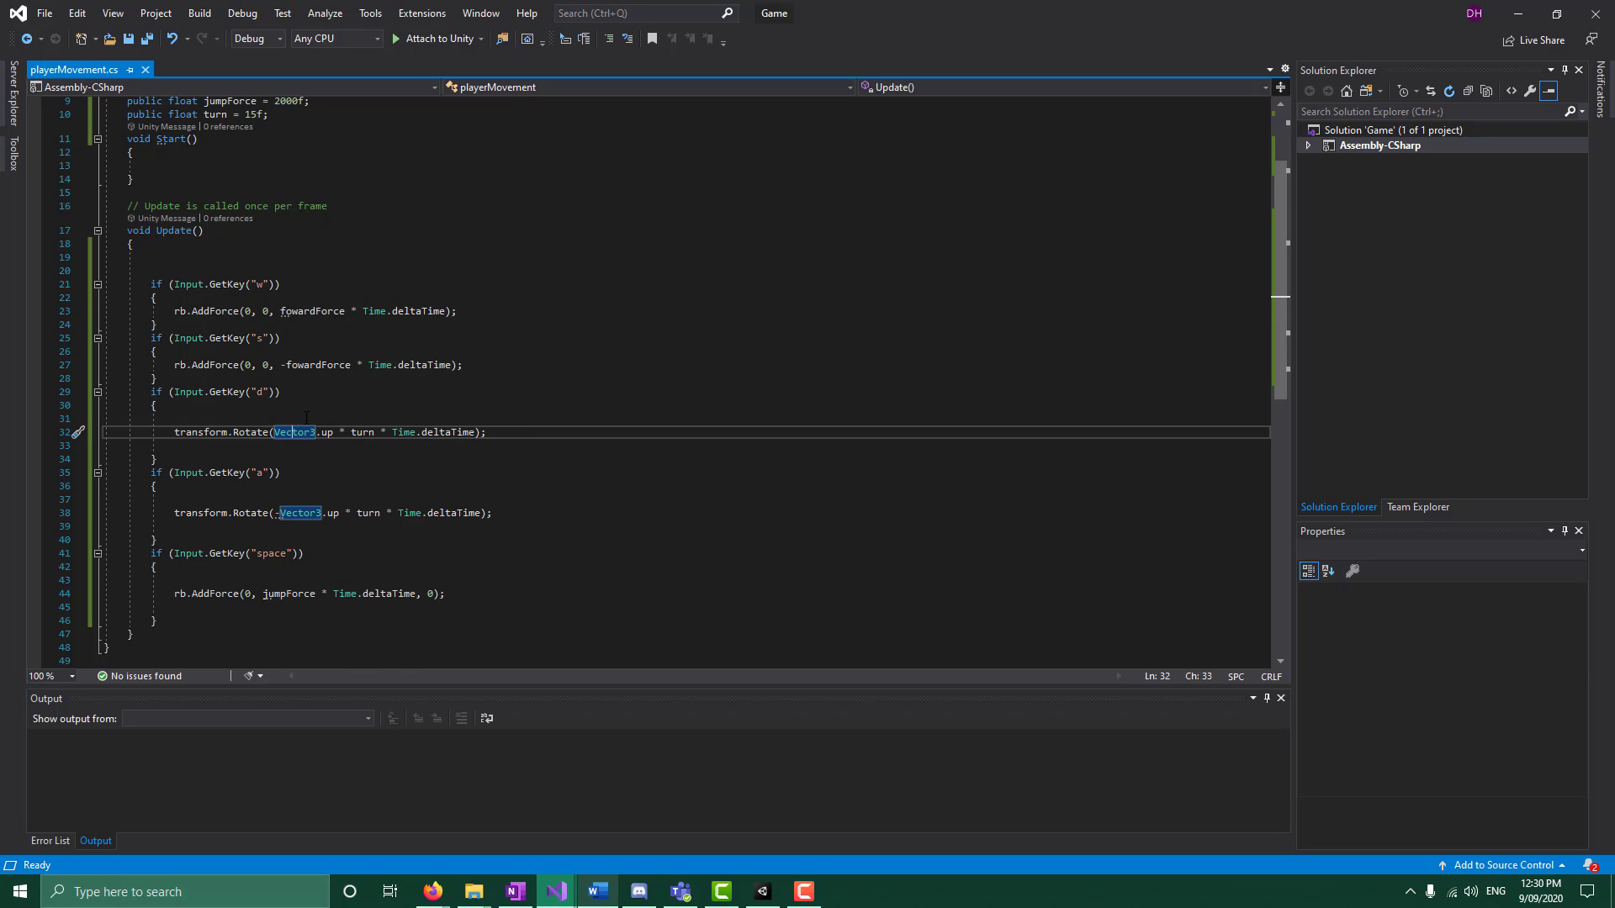
mouse_move(326, 437)
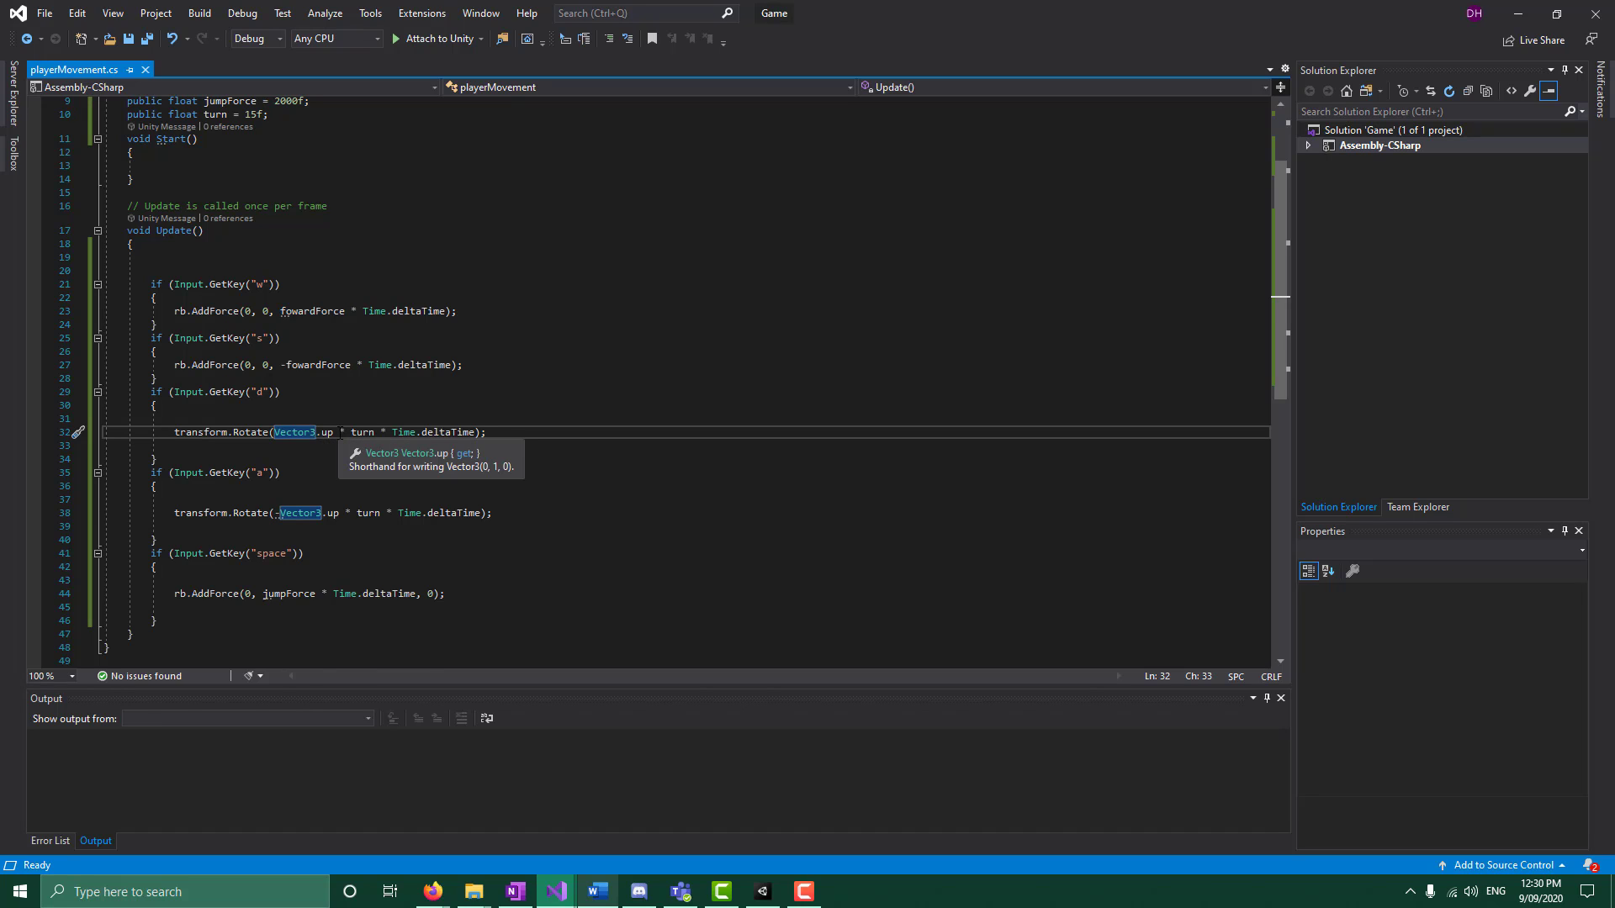
left_click_drag(351, 432, 376, 433)
scroll(423, 383, "up", 3)
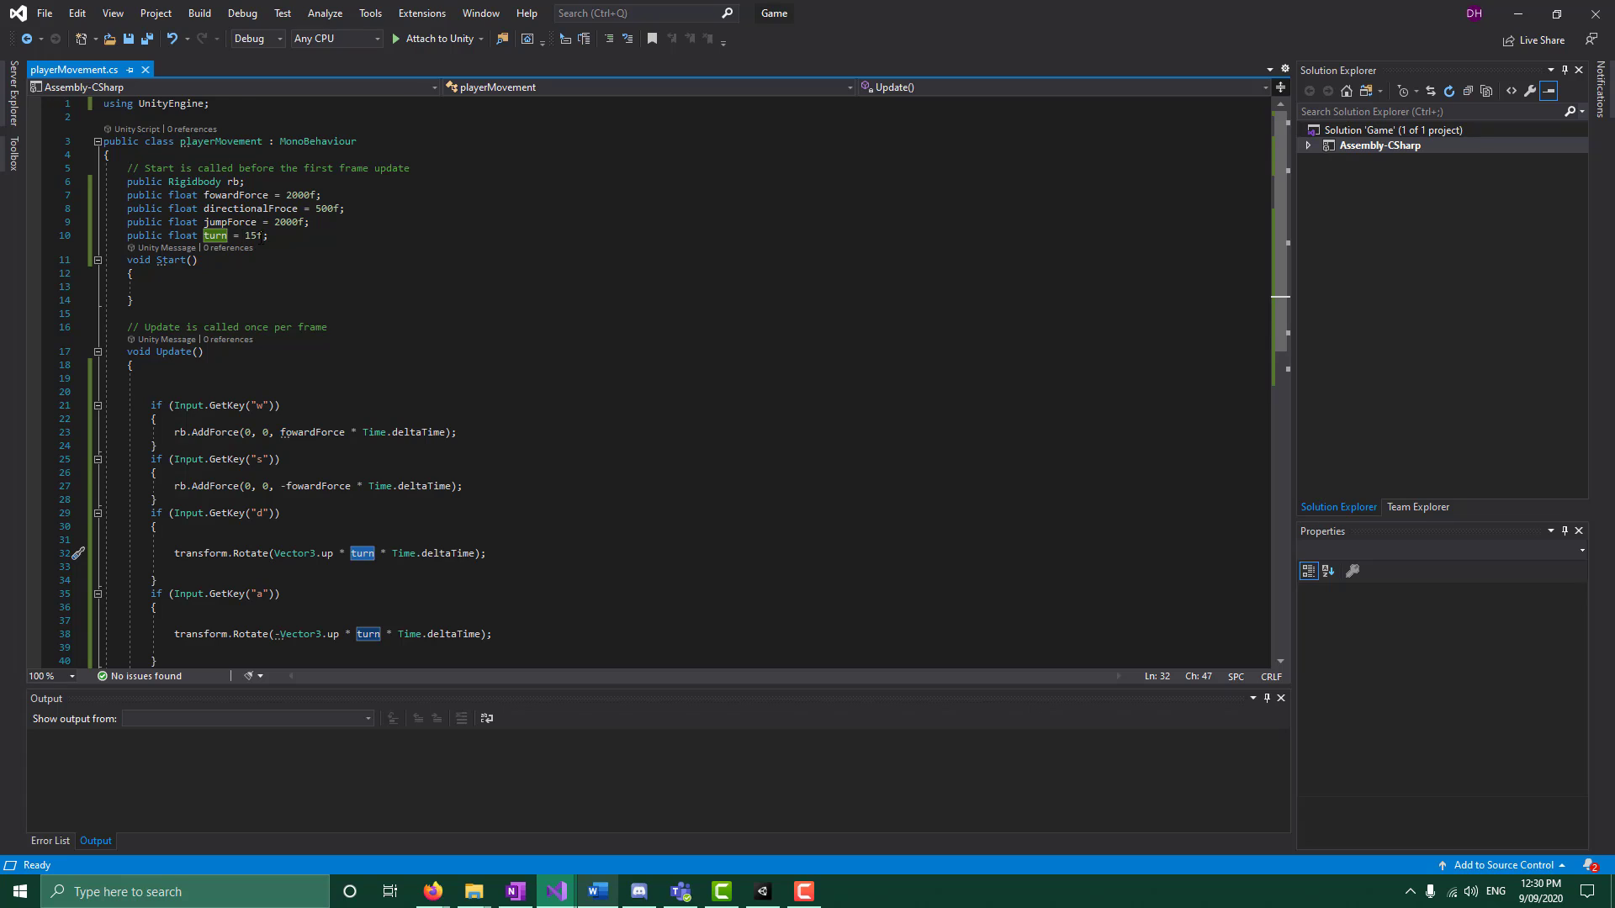
scroll(468, 418, "down", 2)
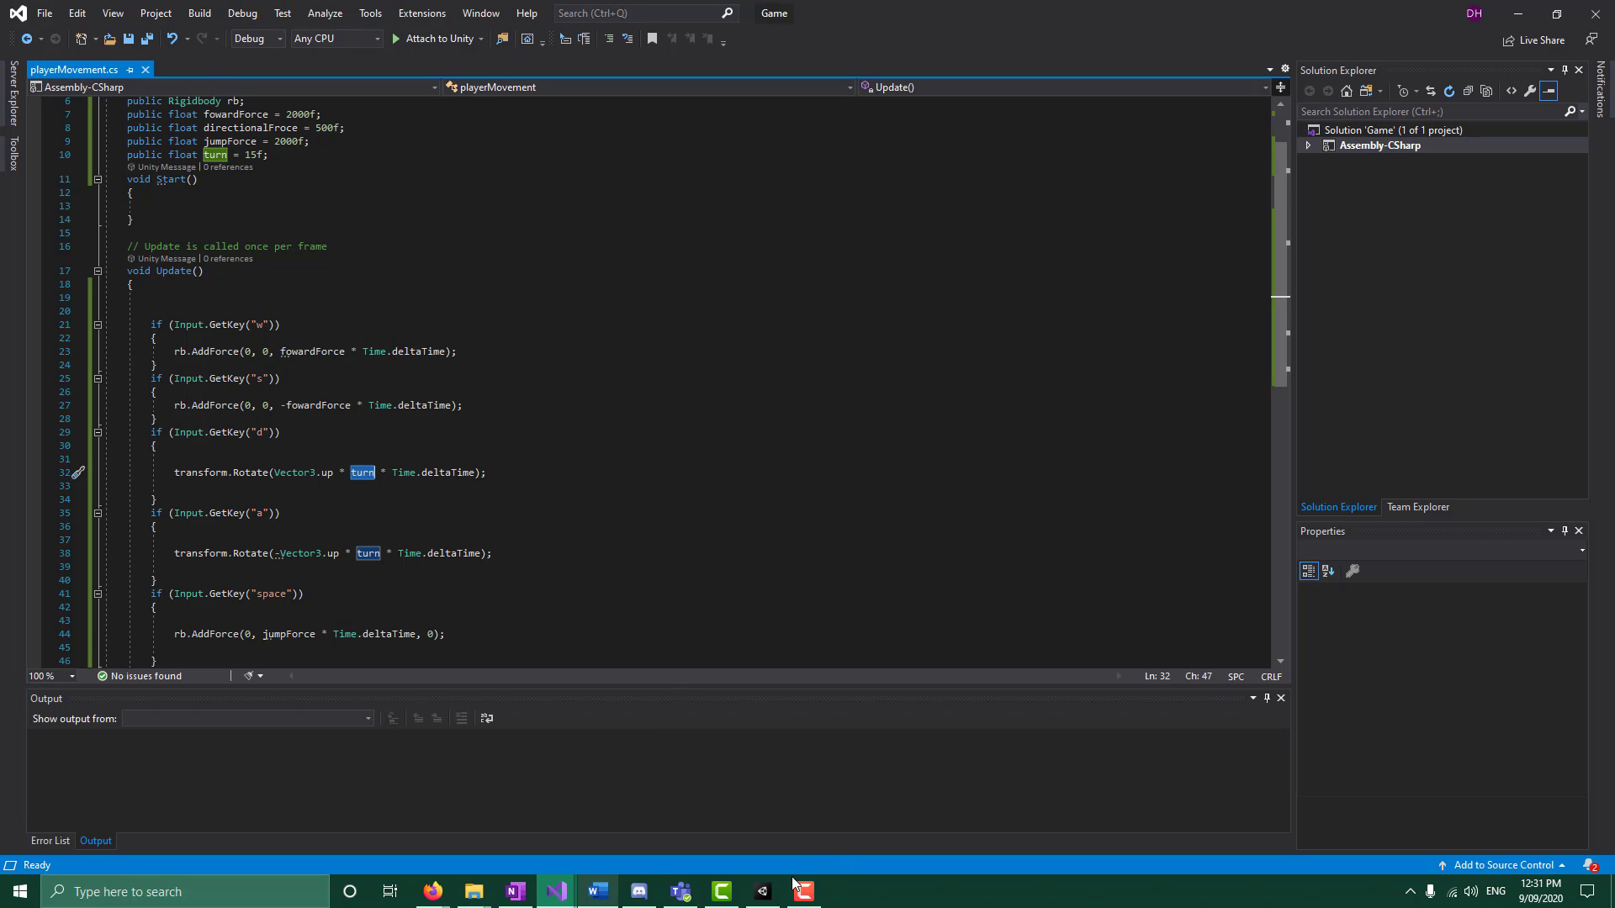
Switch to Unity, run the game and test rotating the car to the right and around to the left
mouse_move(765, 893)
left_click(757, 794)
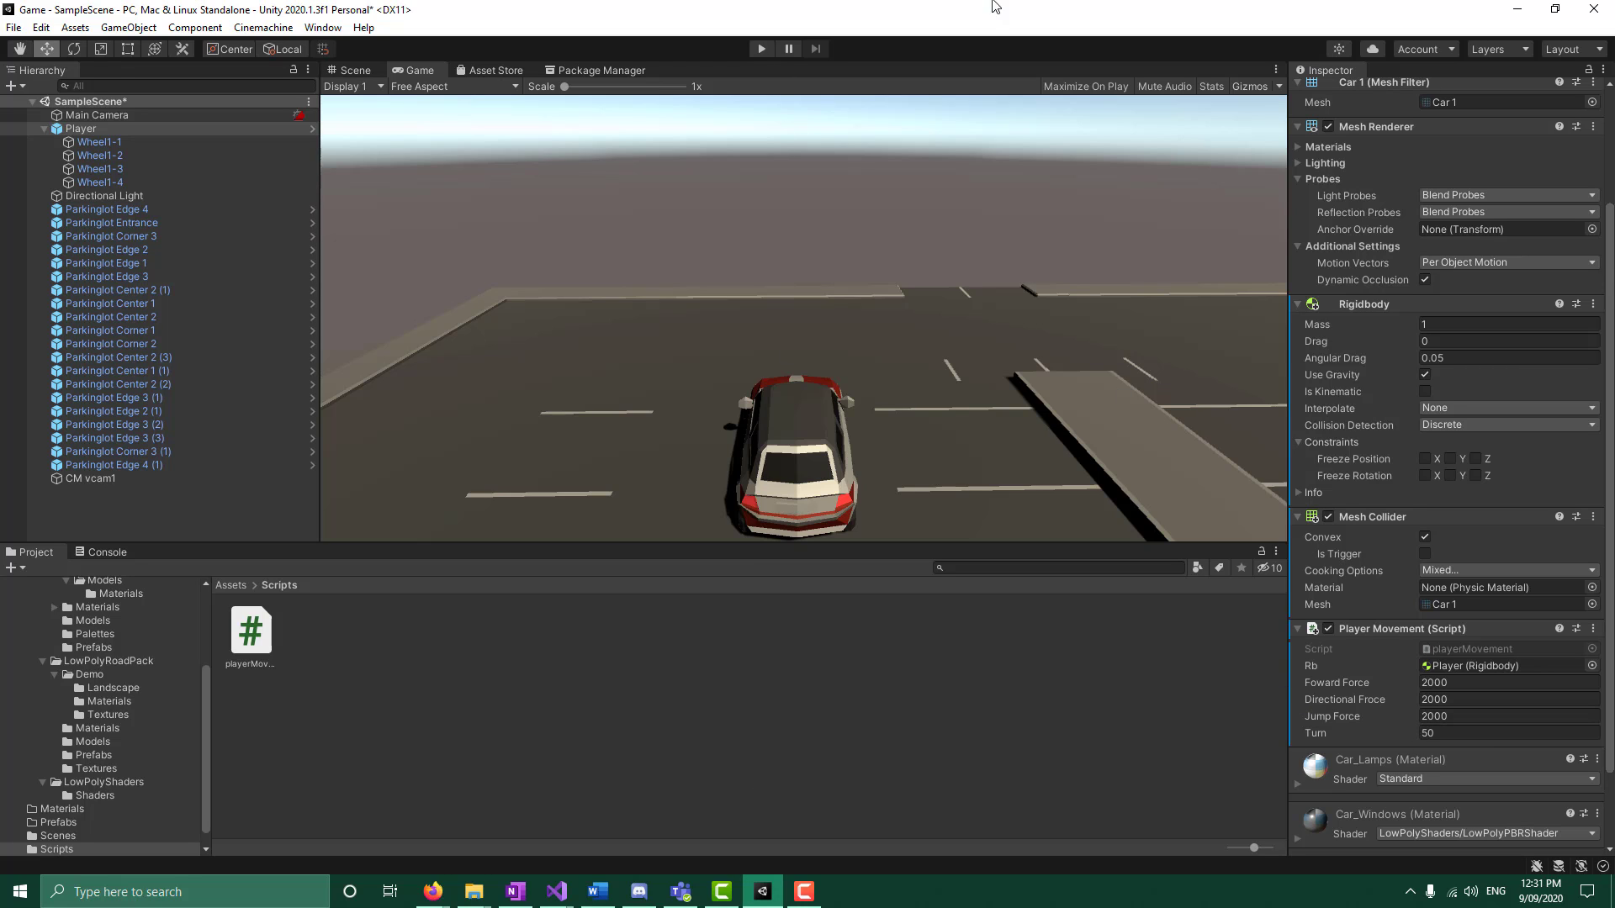
left_click(761, 49)
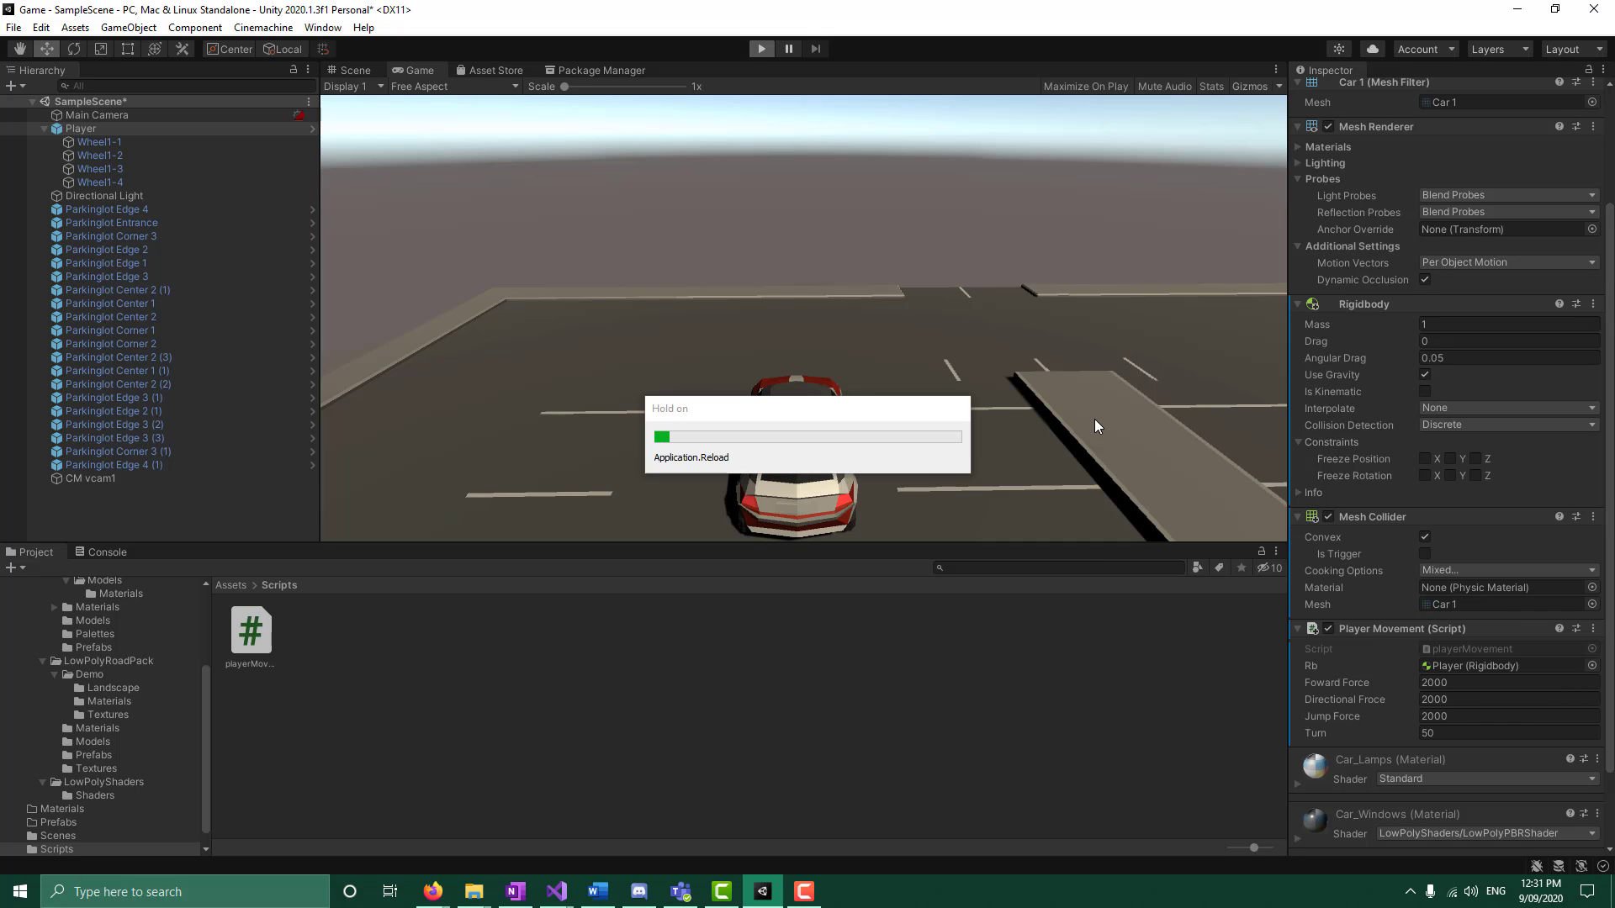
key("d")
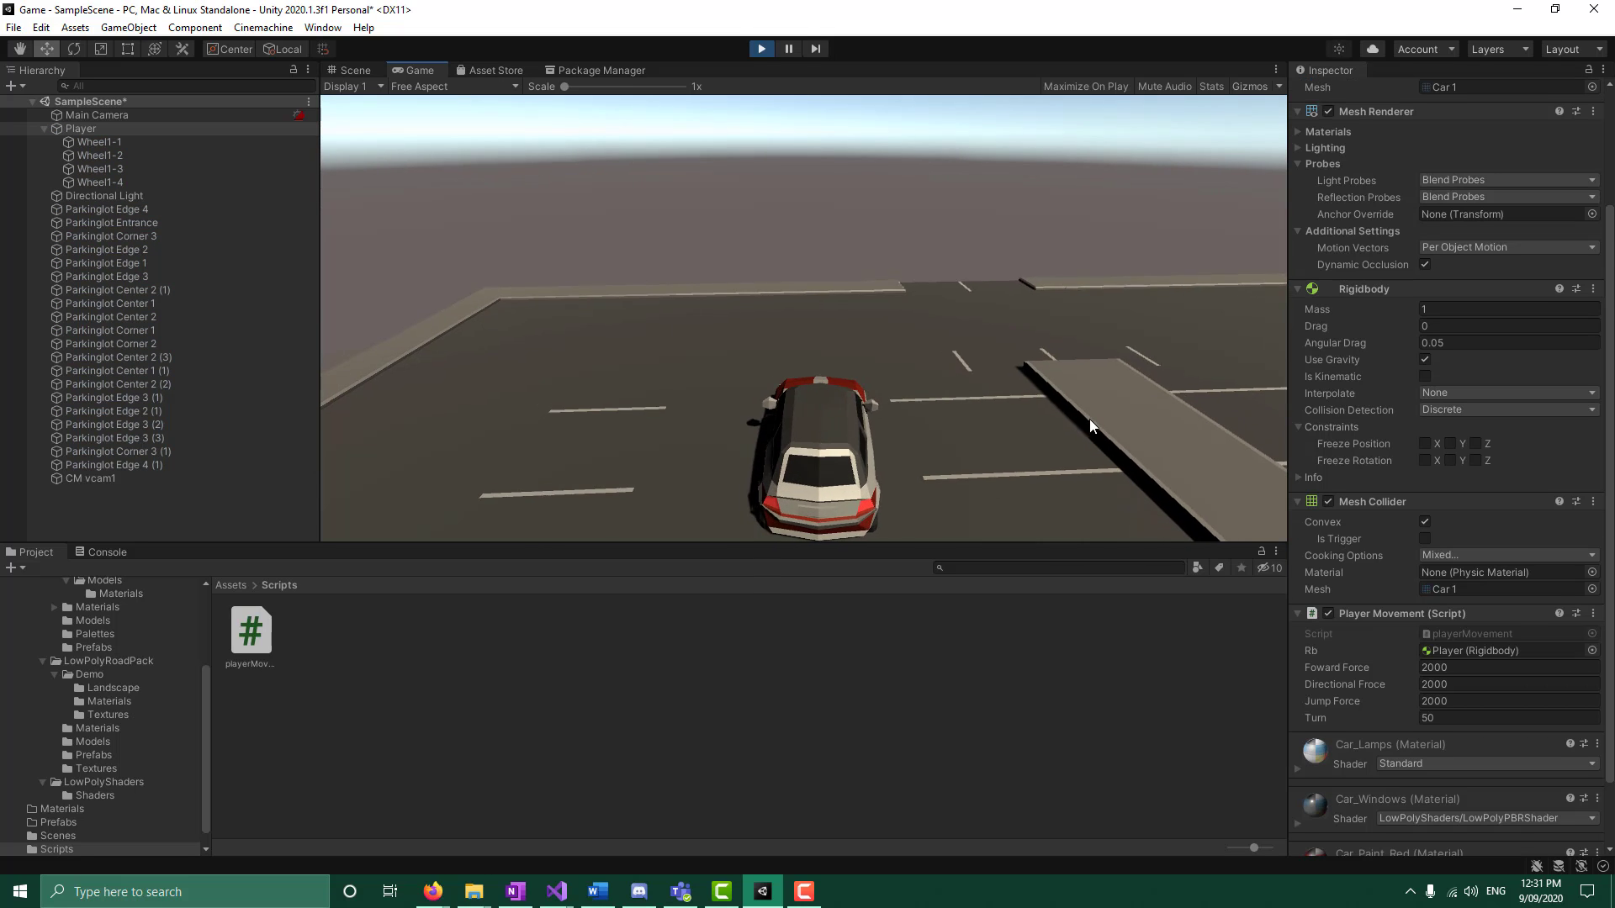
key("a")
key("a")
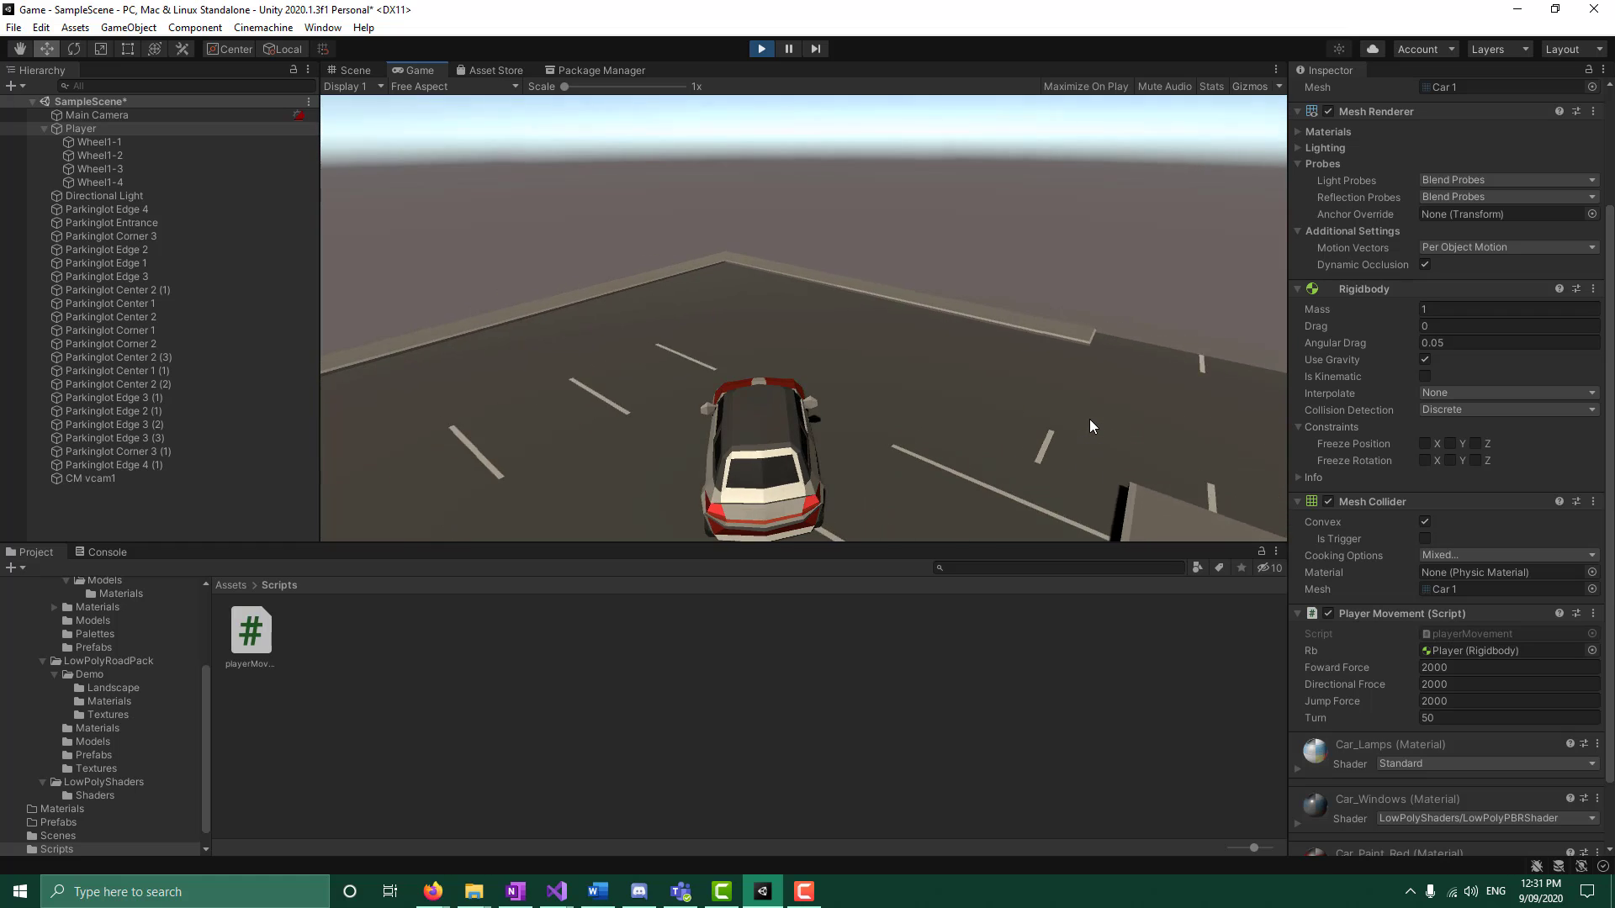
key("a")
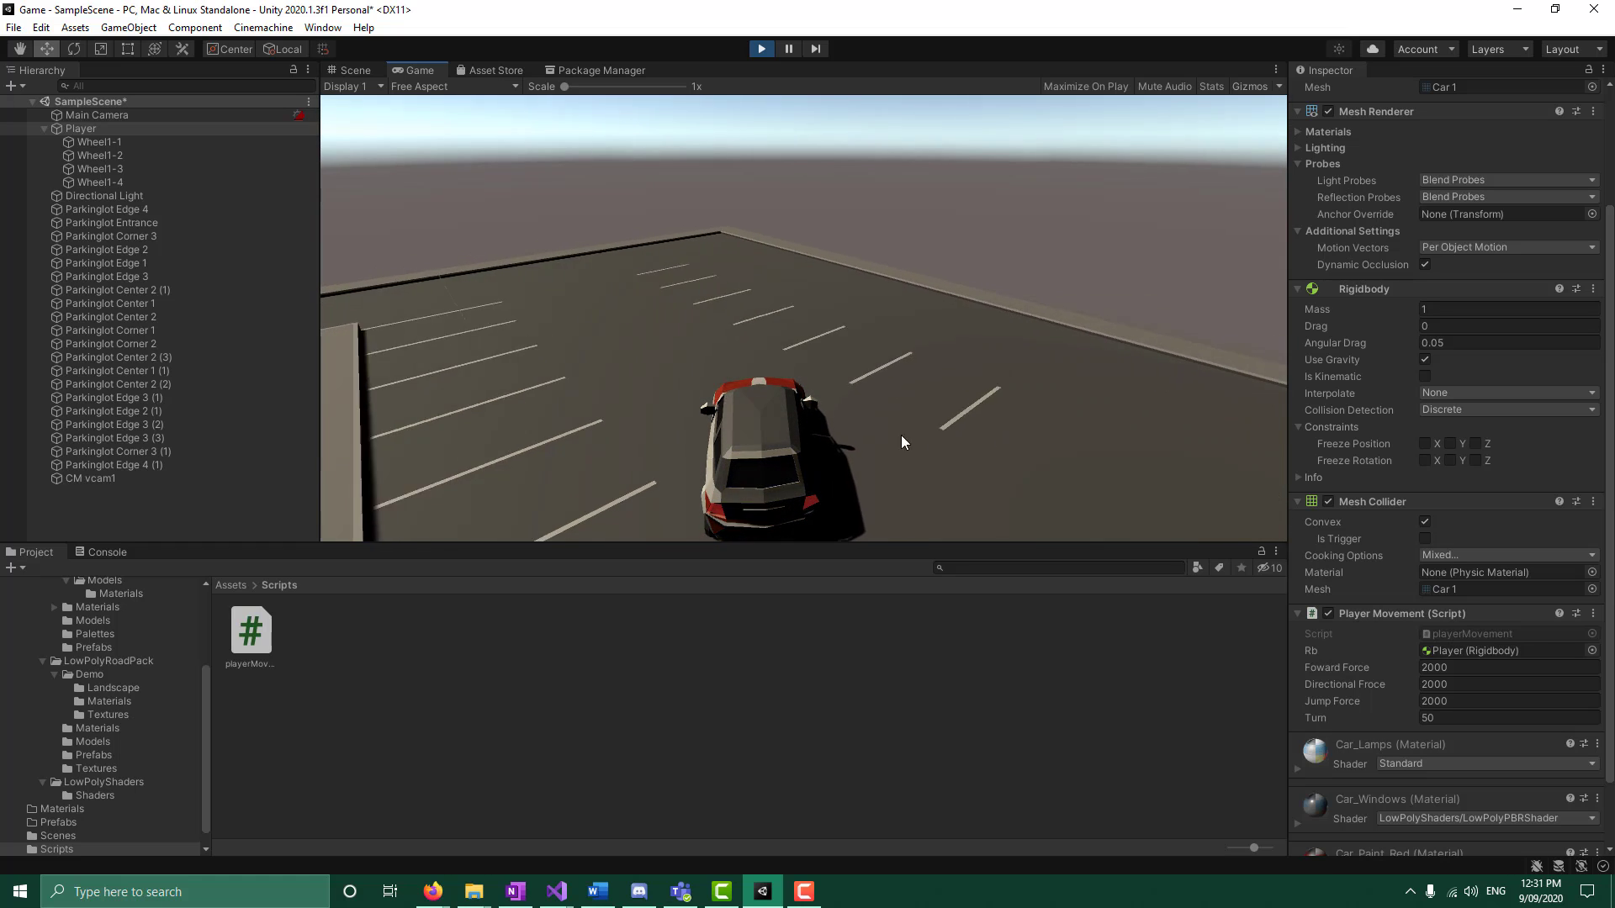
key("a")
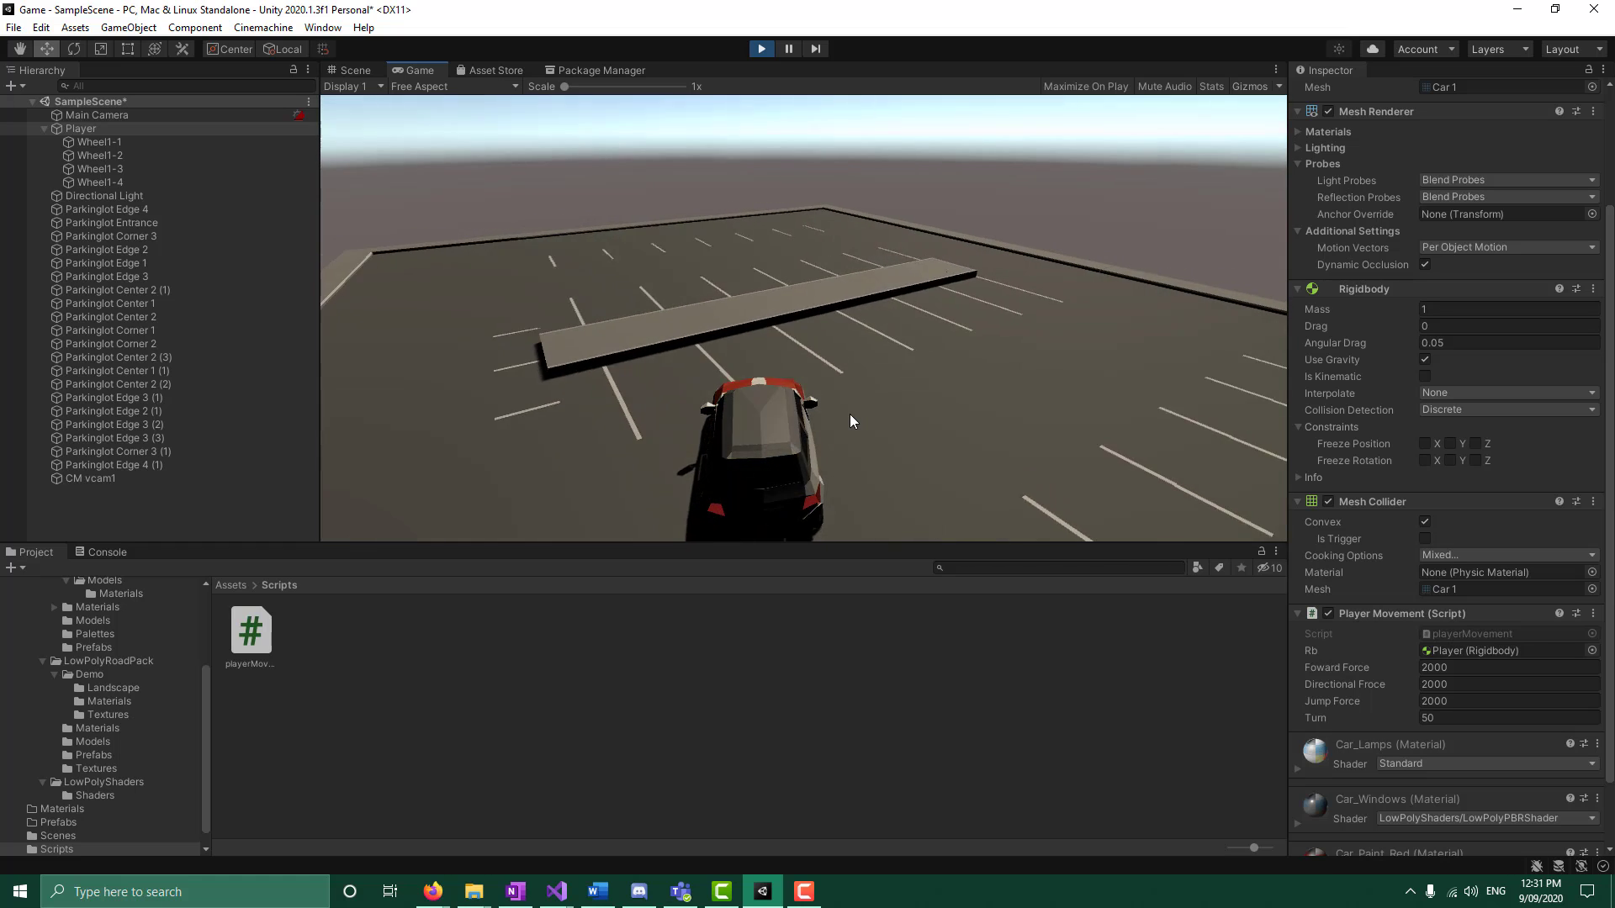
key("a")
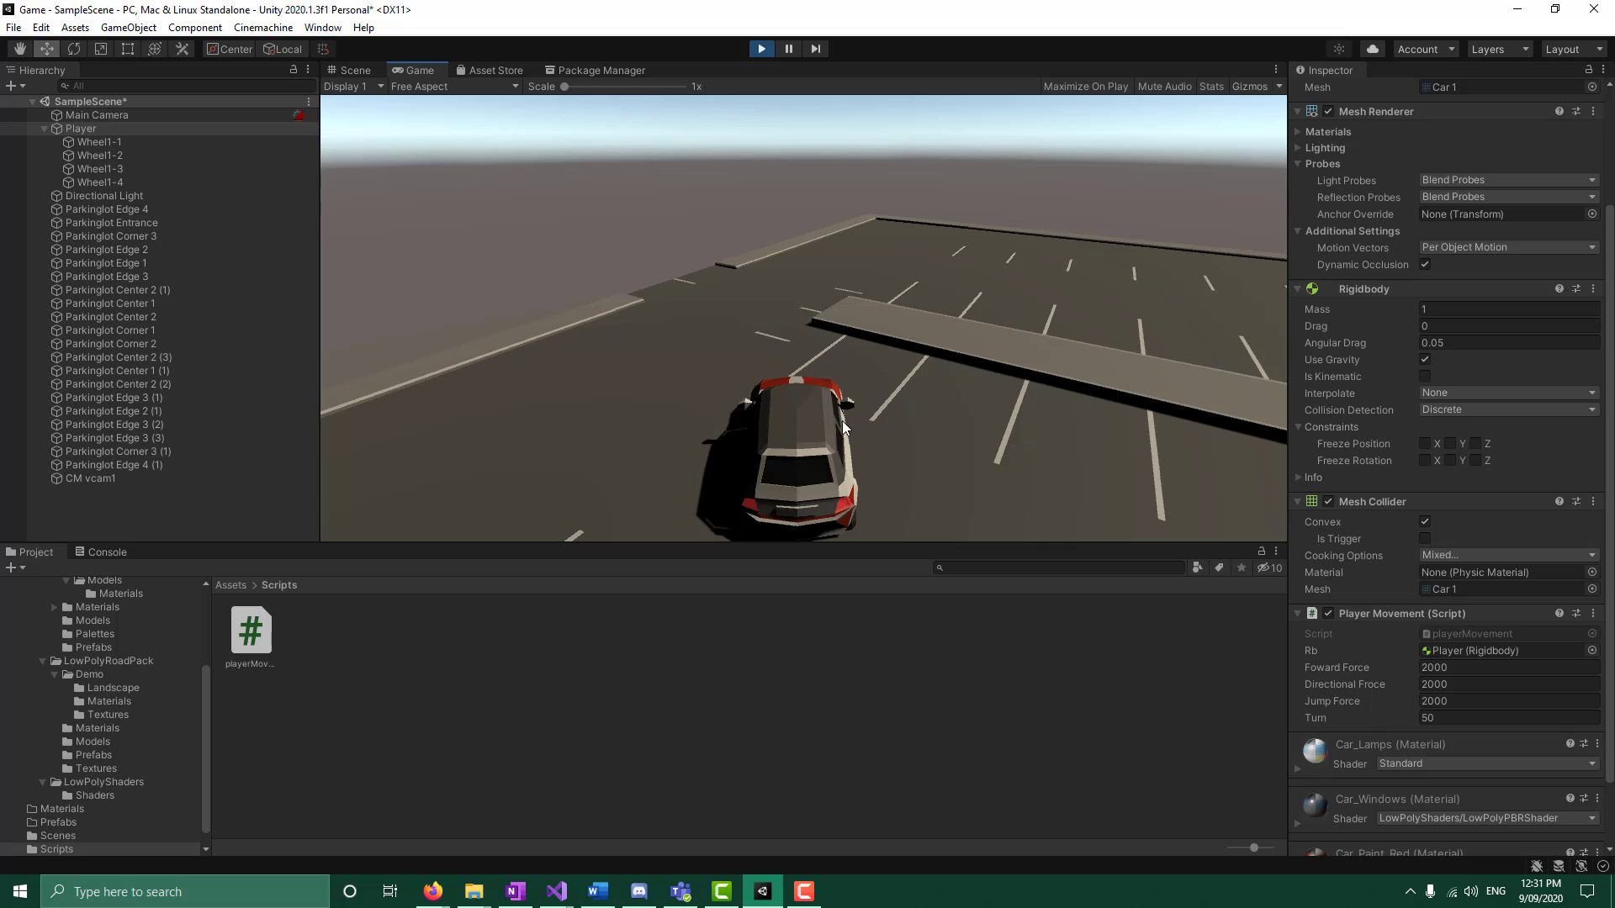
Test steering the car in alternating directions while it moves around the parking lot
key("a")
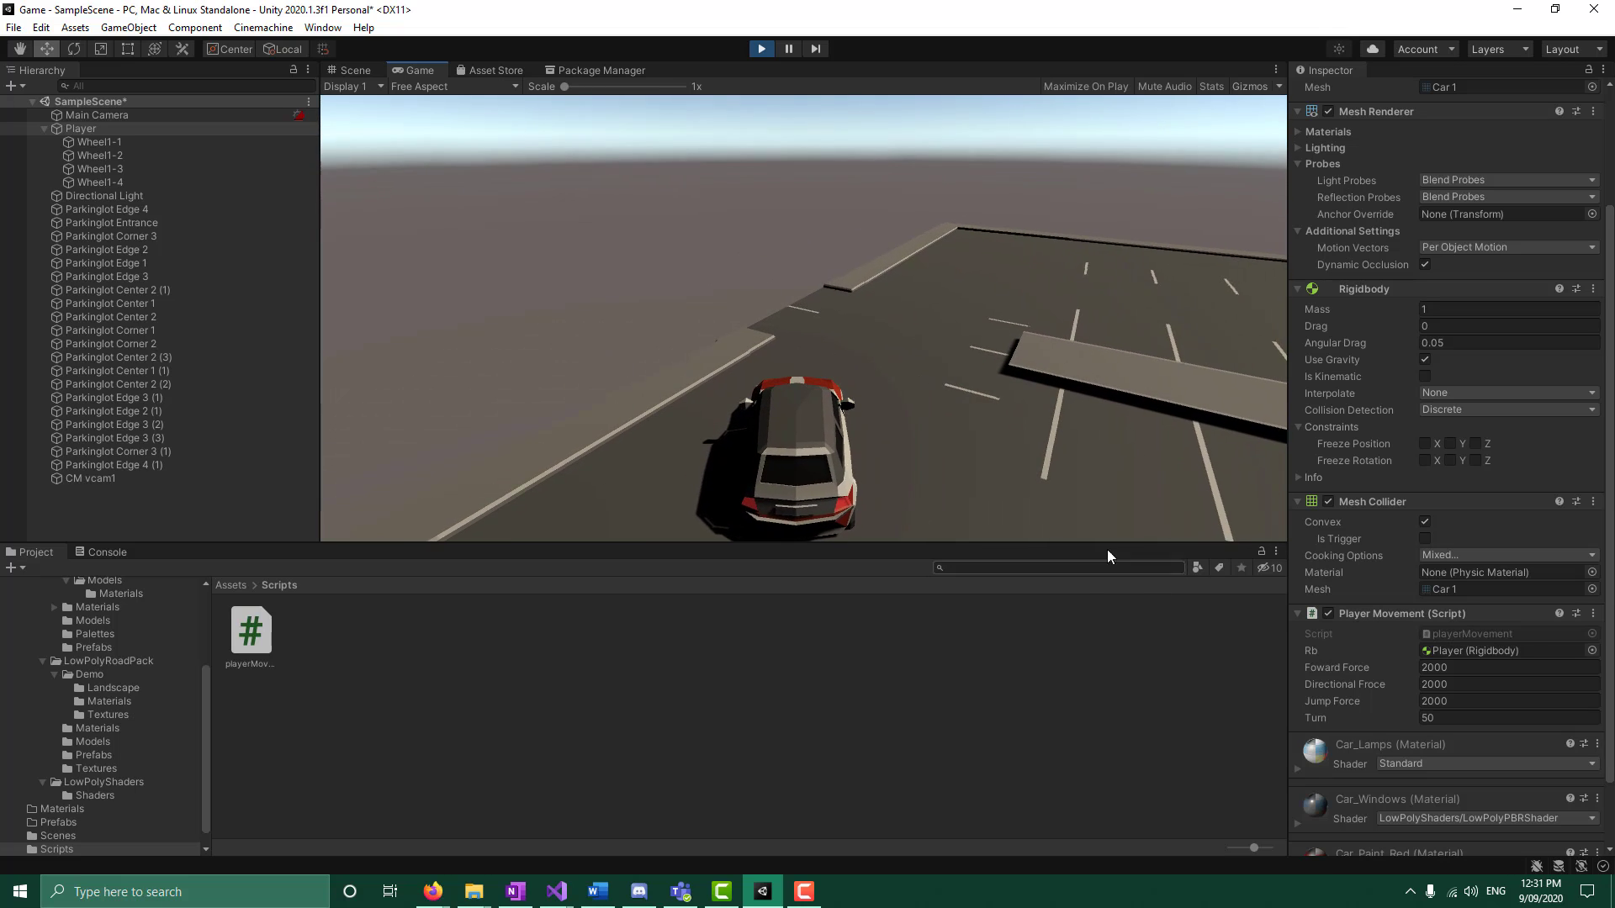
key("d")
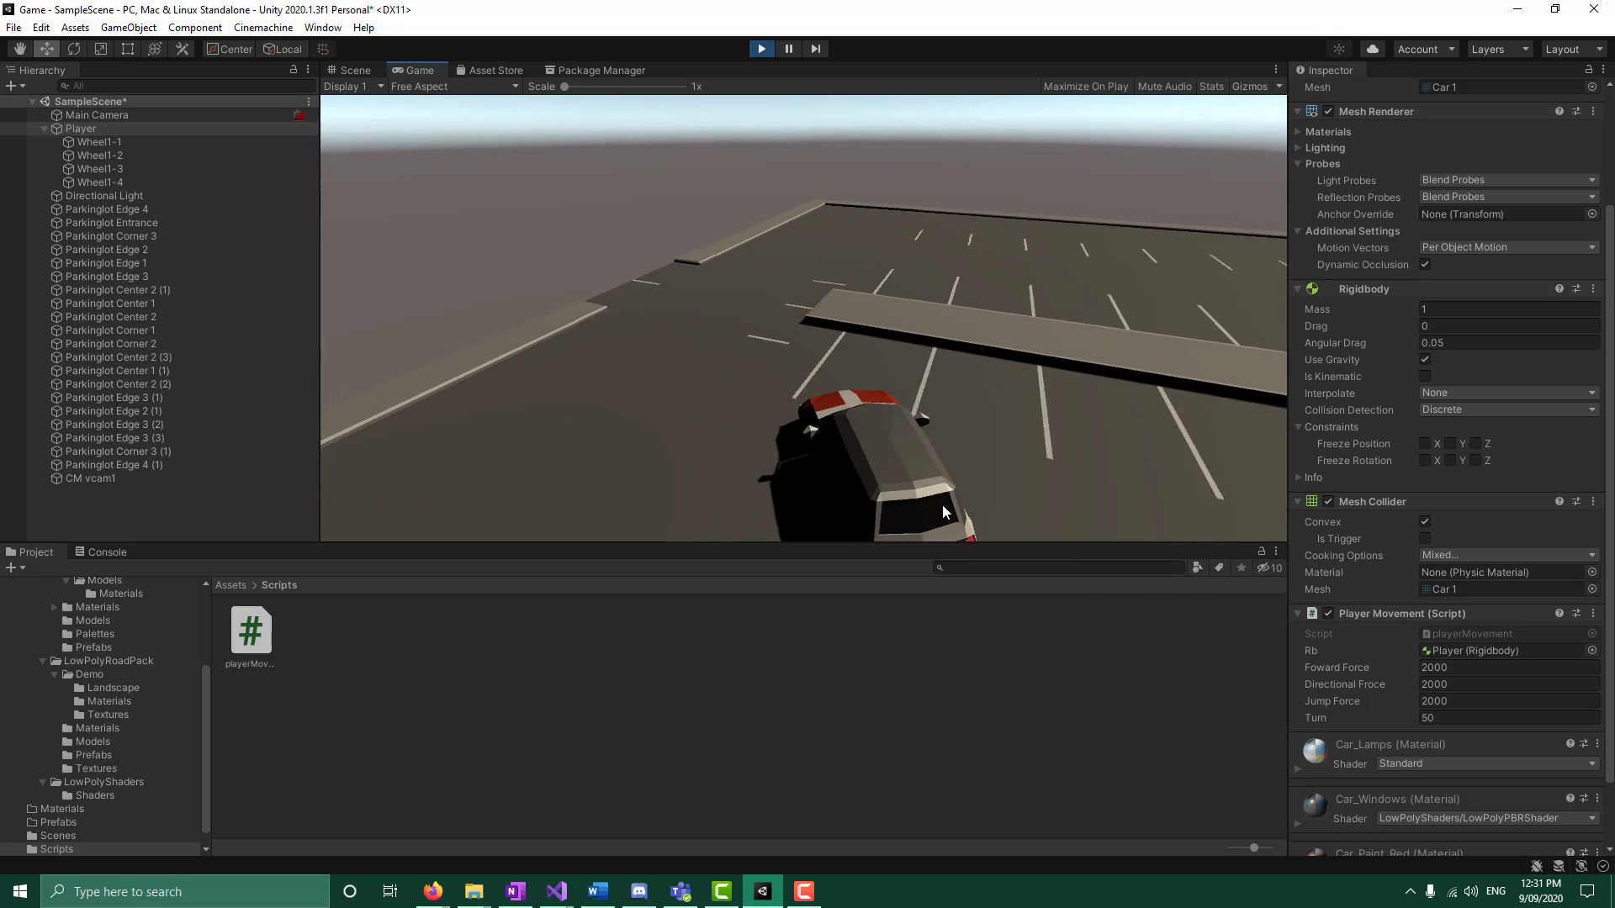
key("a")
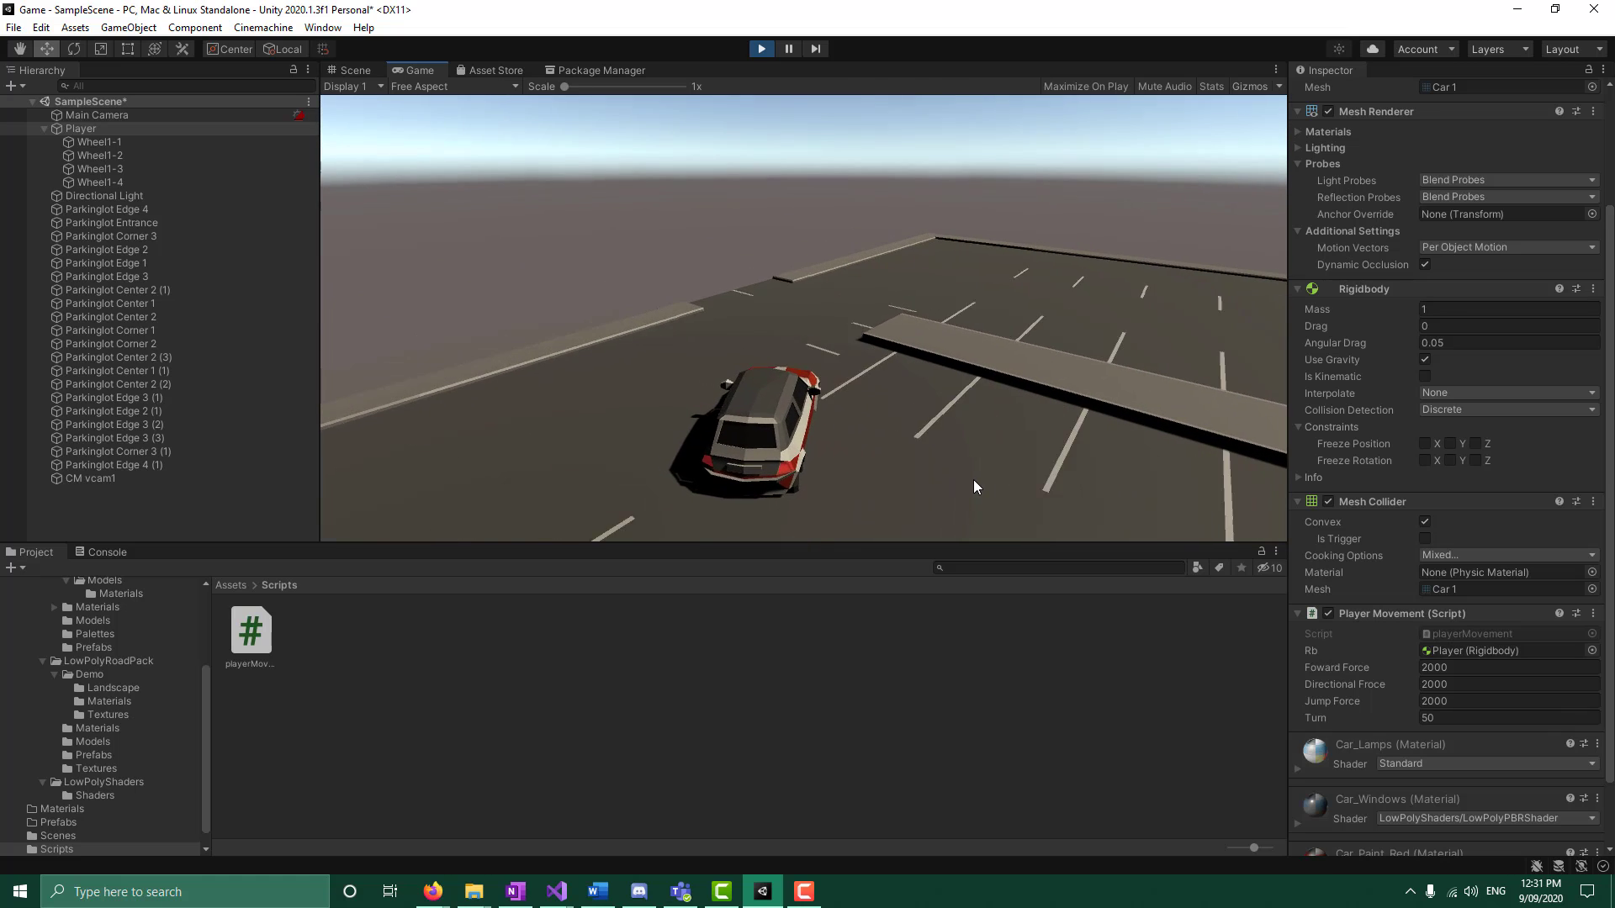
key("d")
key("a")
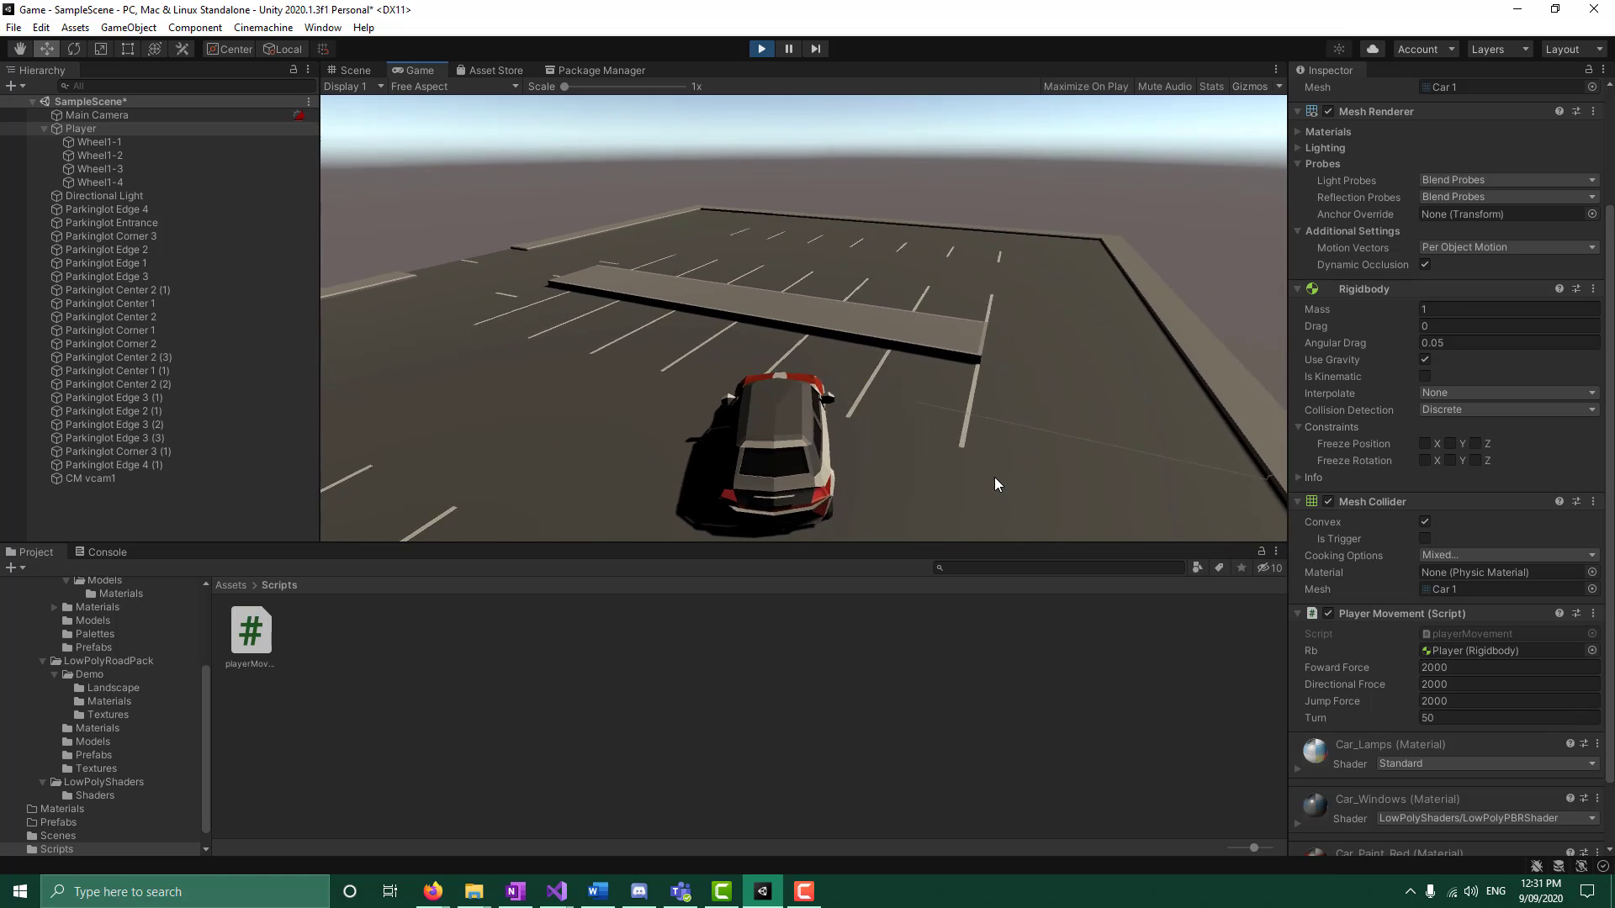
key("d")
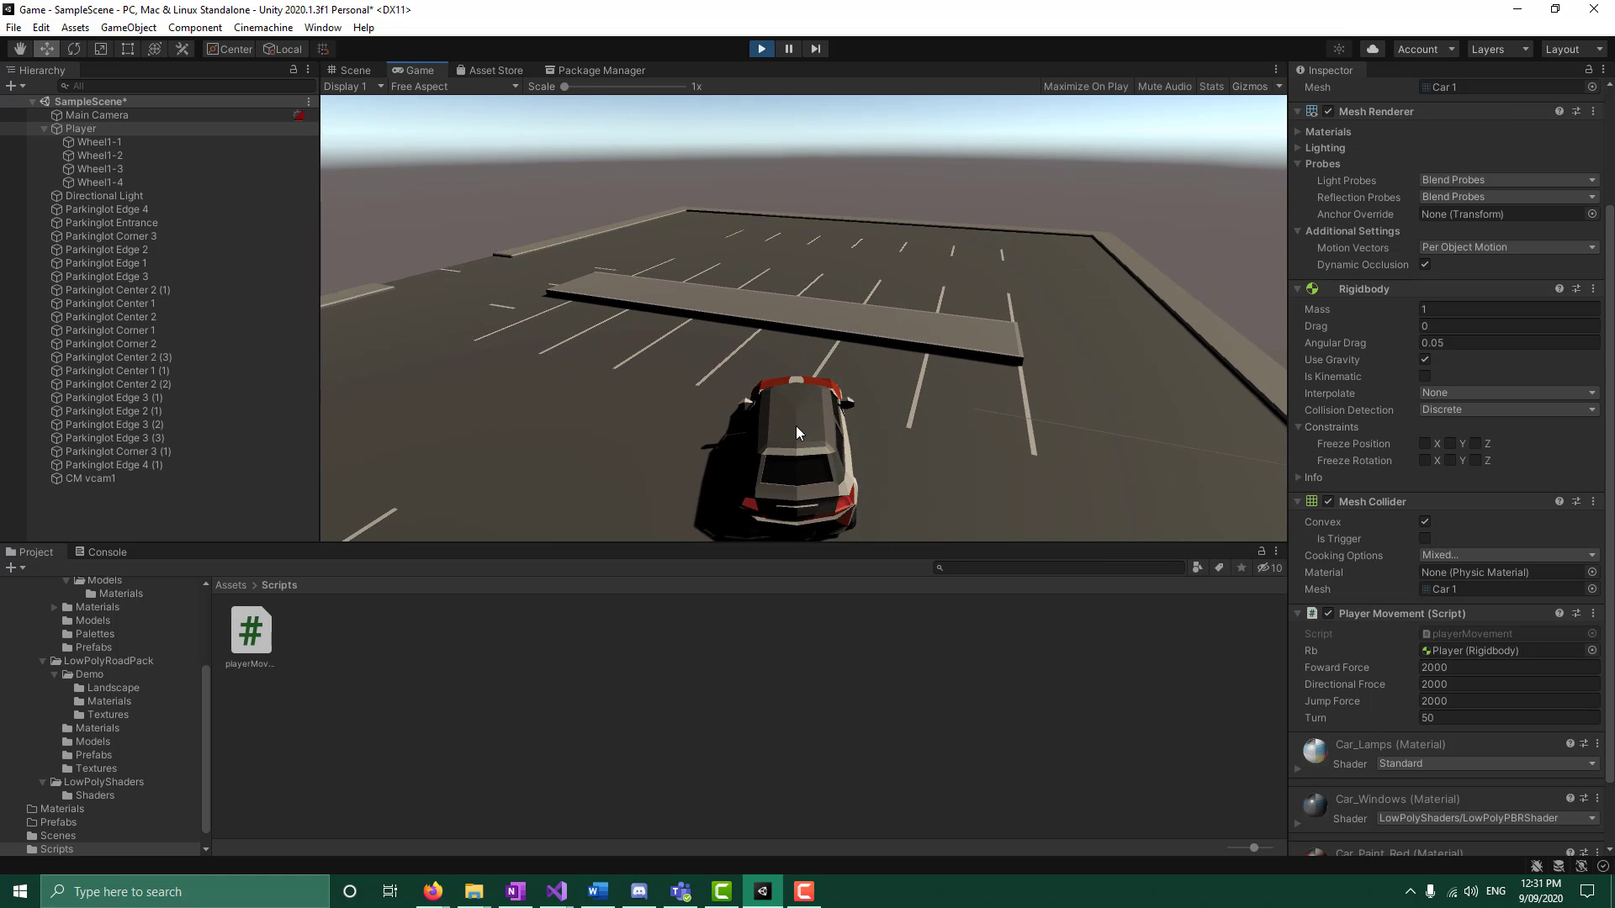
Turn the car back toward the lot entrance and test short alternating left and right rotations
key("a")
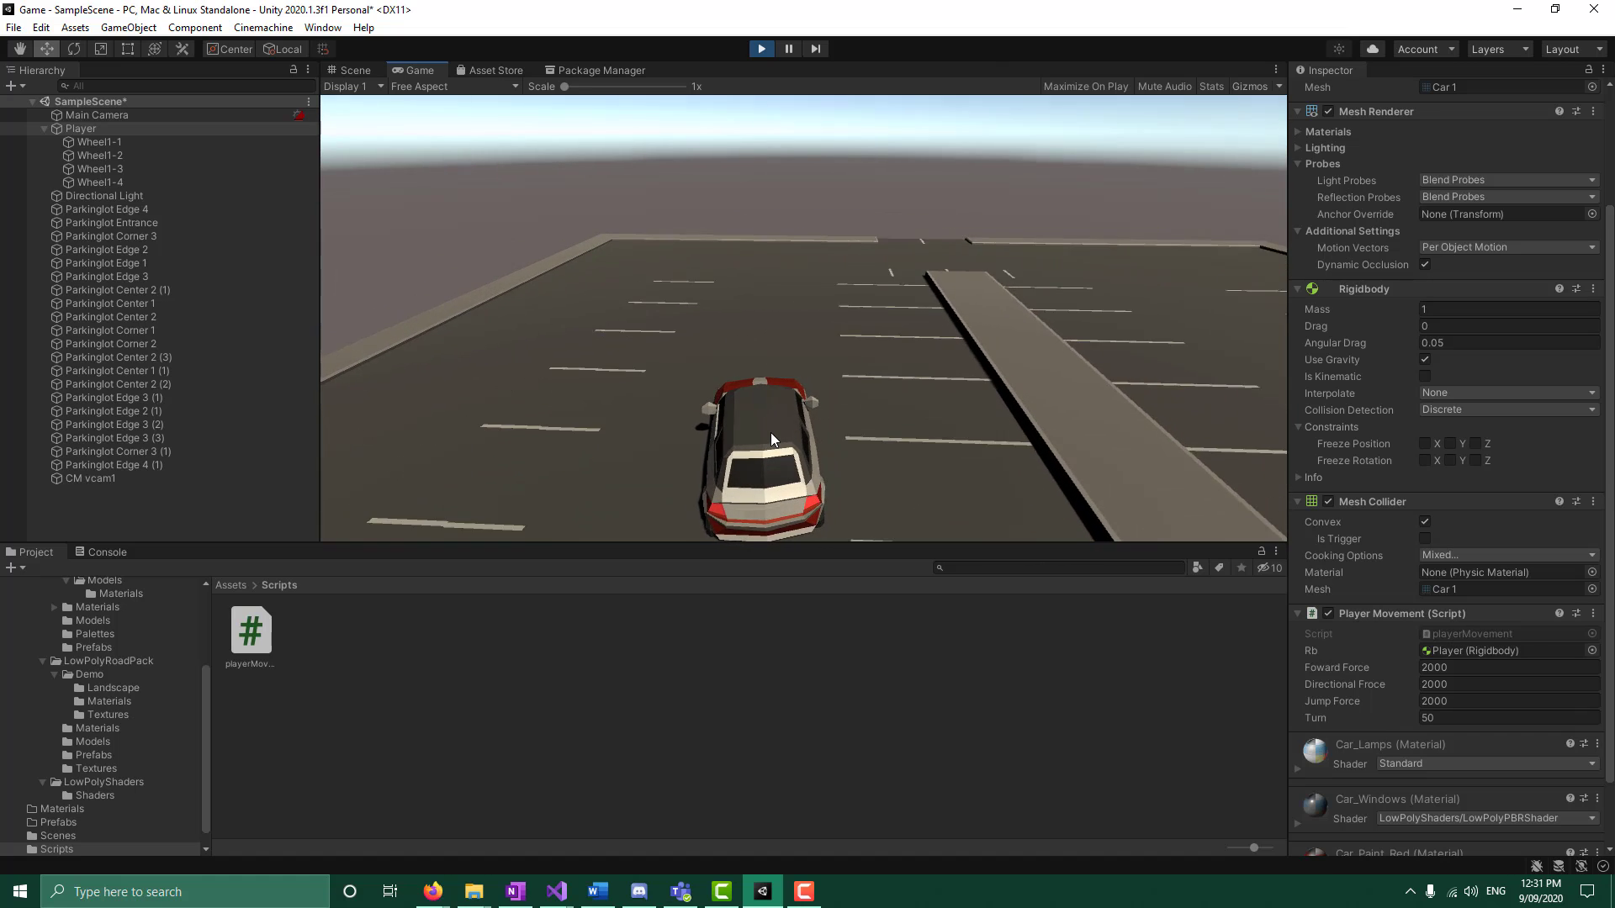
key("a")
key("d")
key("a")
key("d")
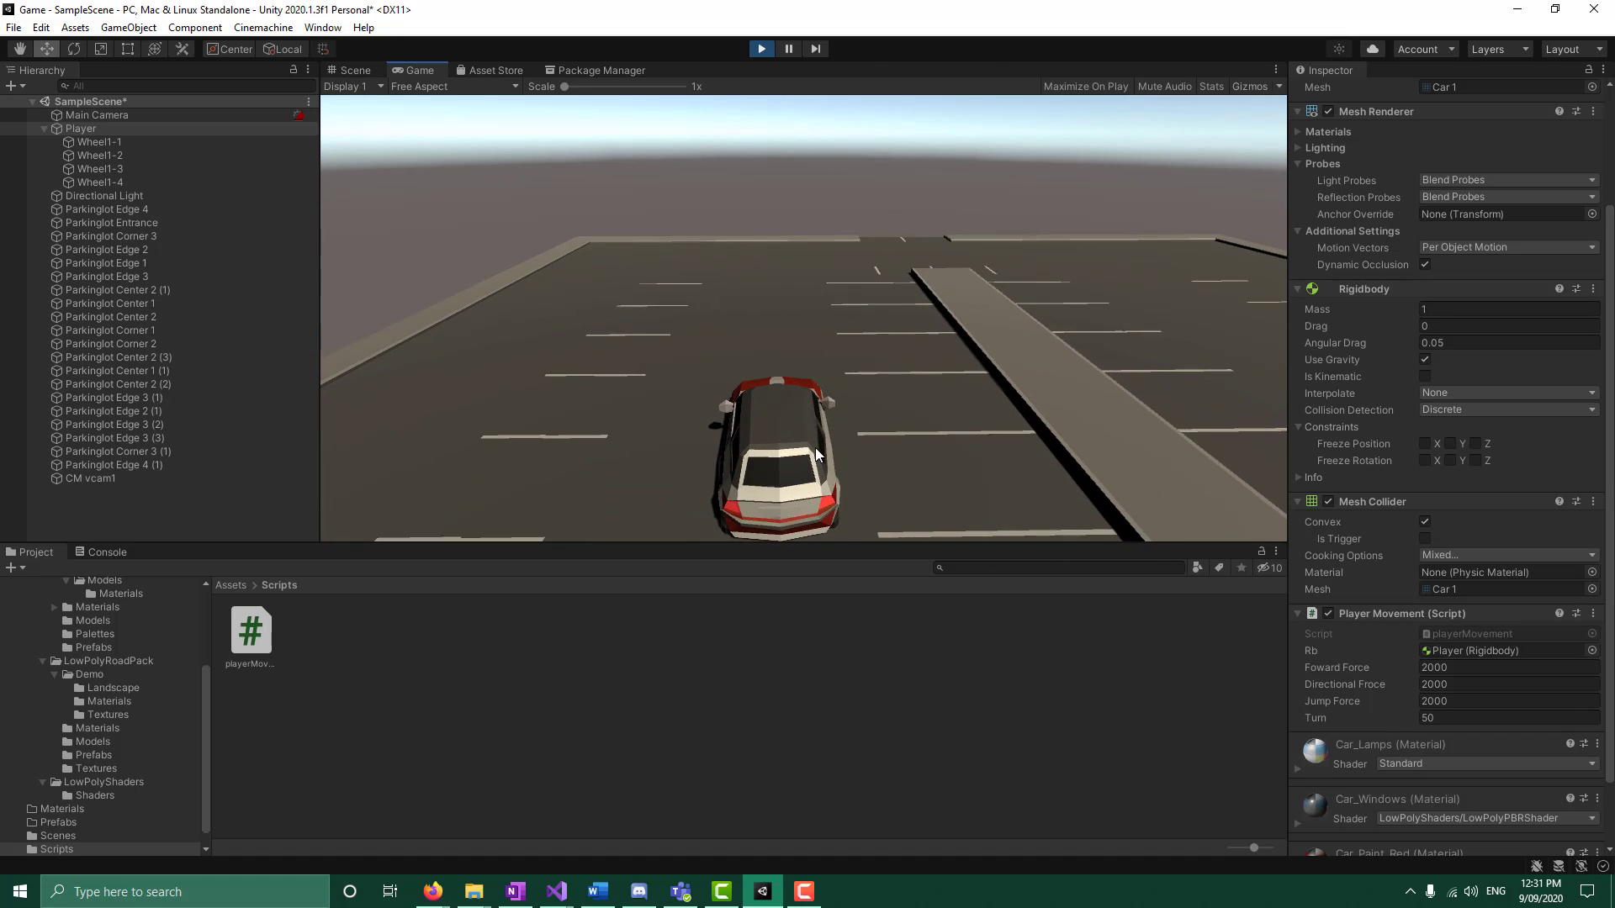
Test driving the car forward between left and right turns to check its travel direction against its heading
key("w")
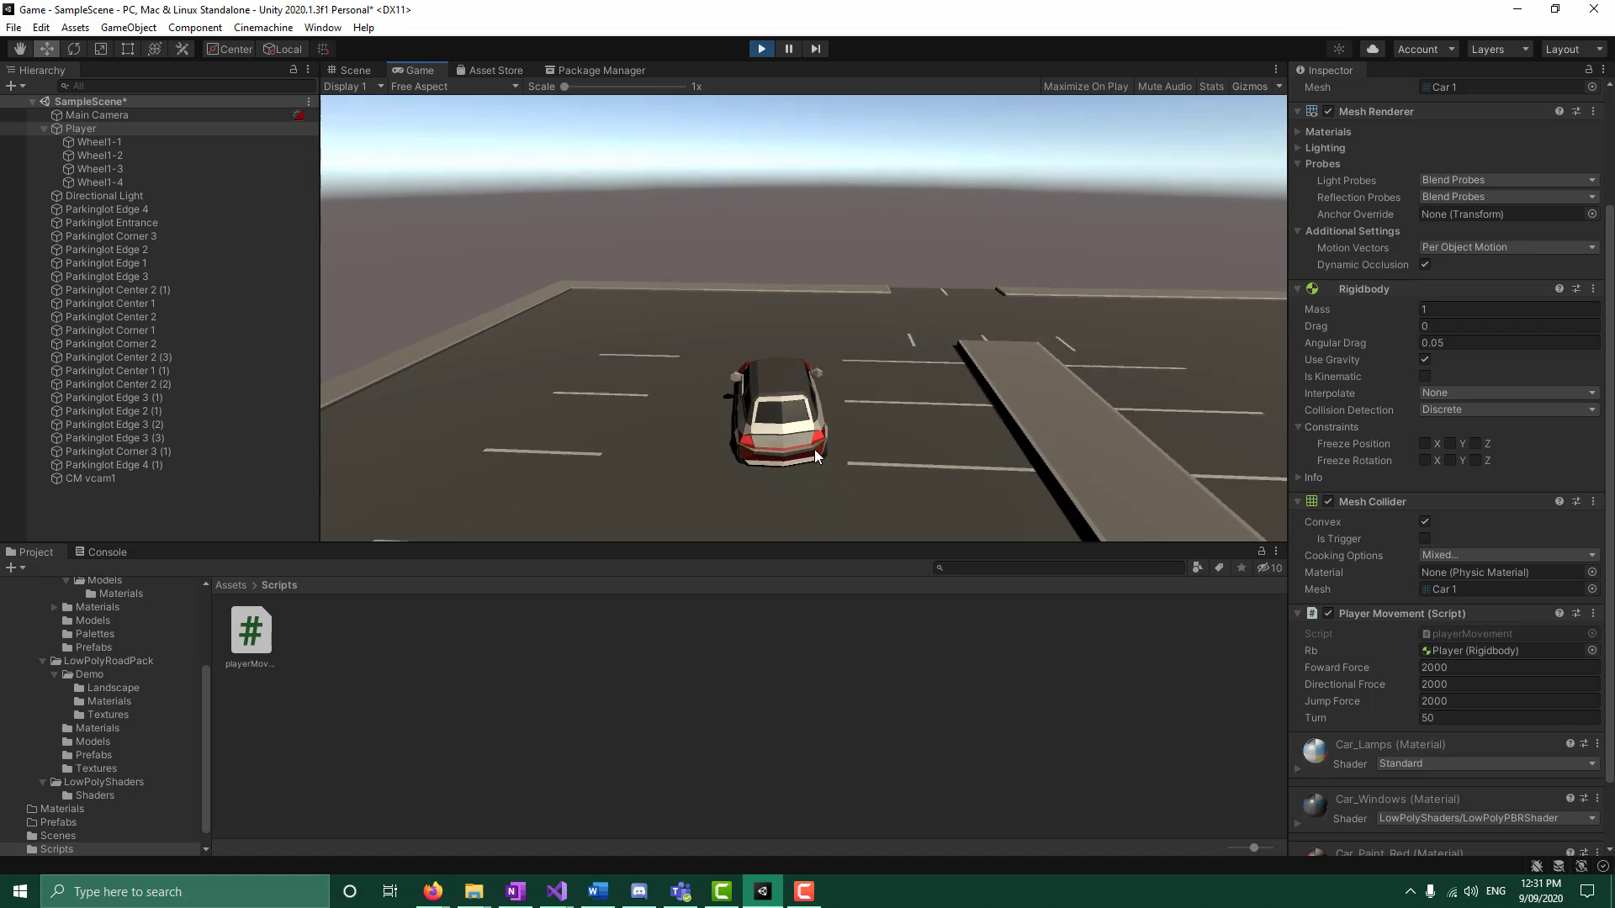
key("a")
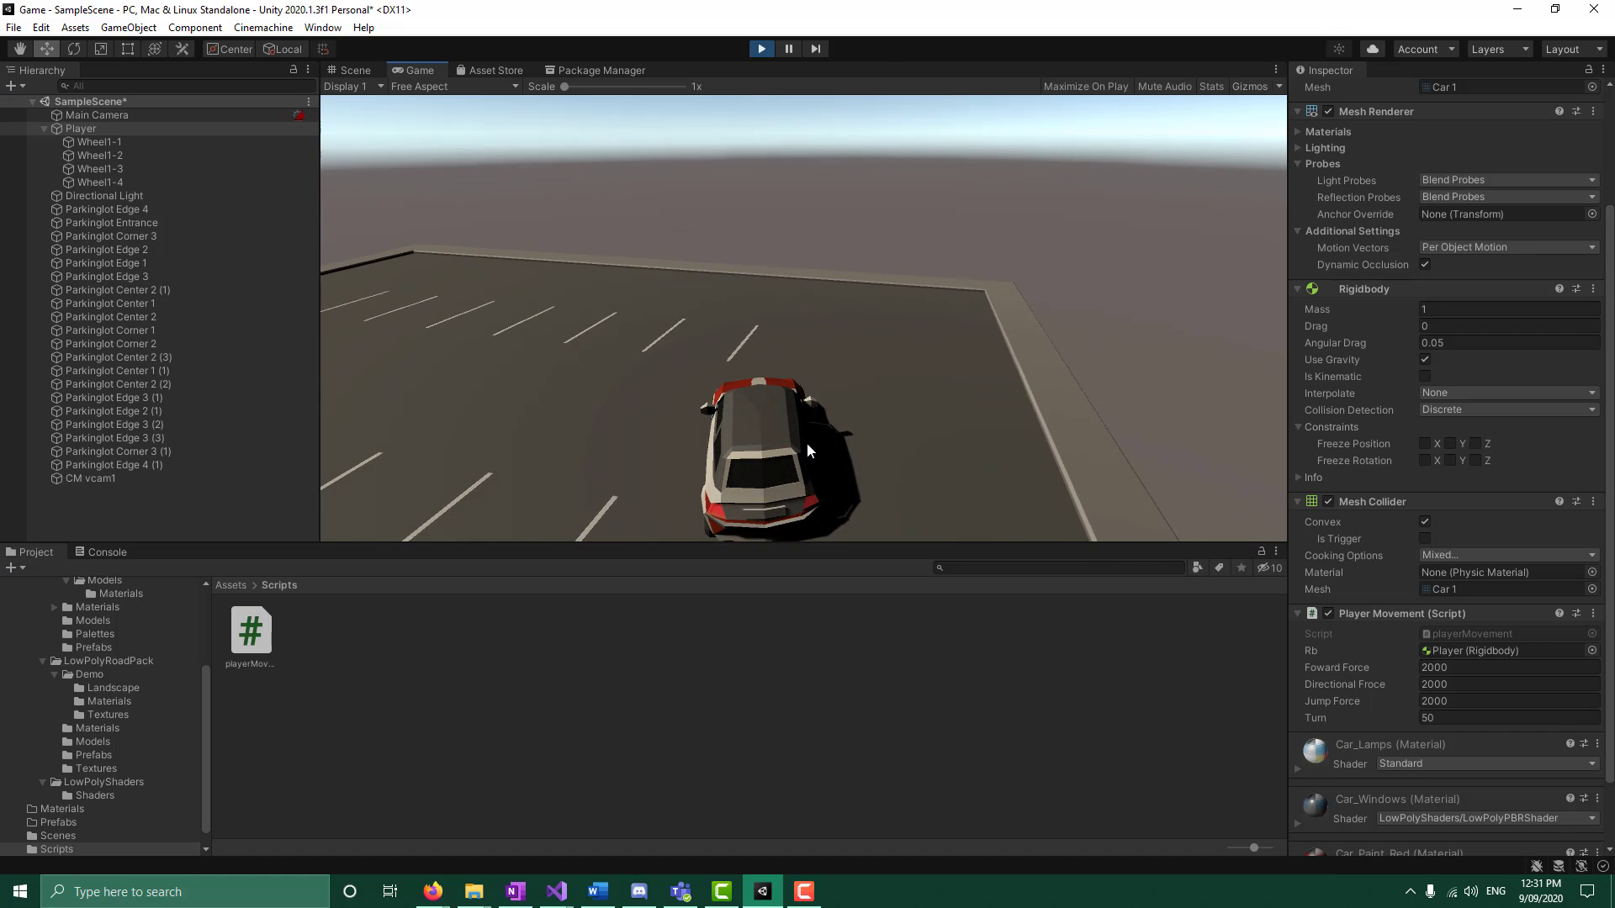
key("a")
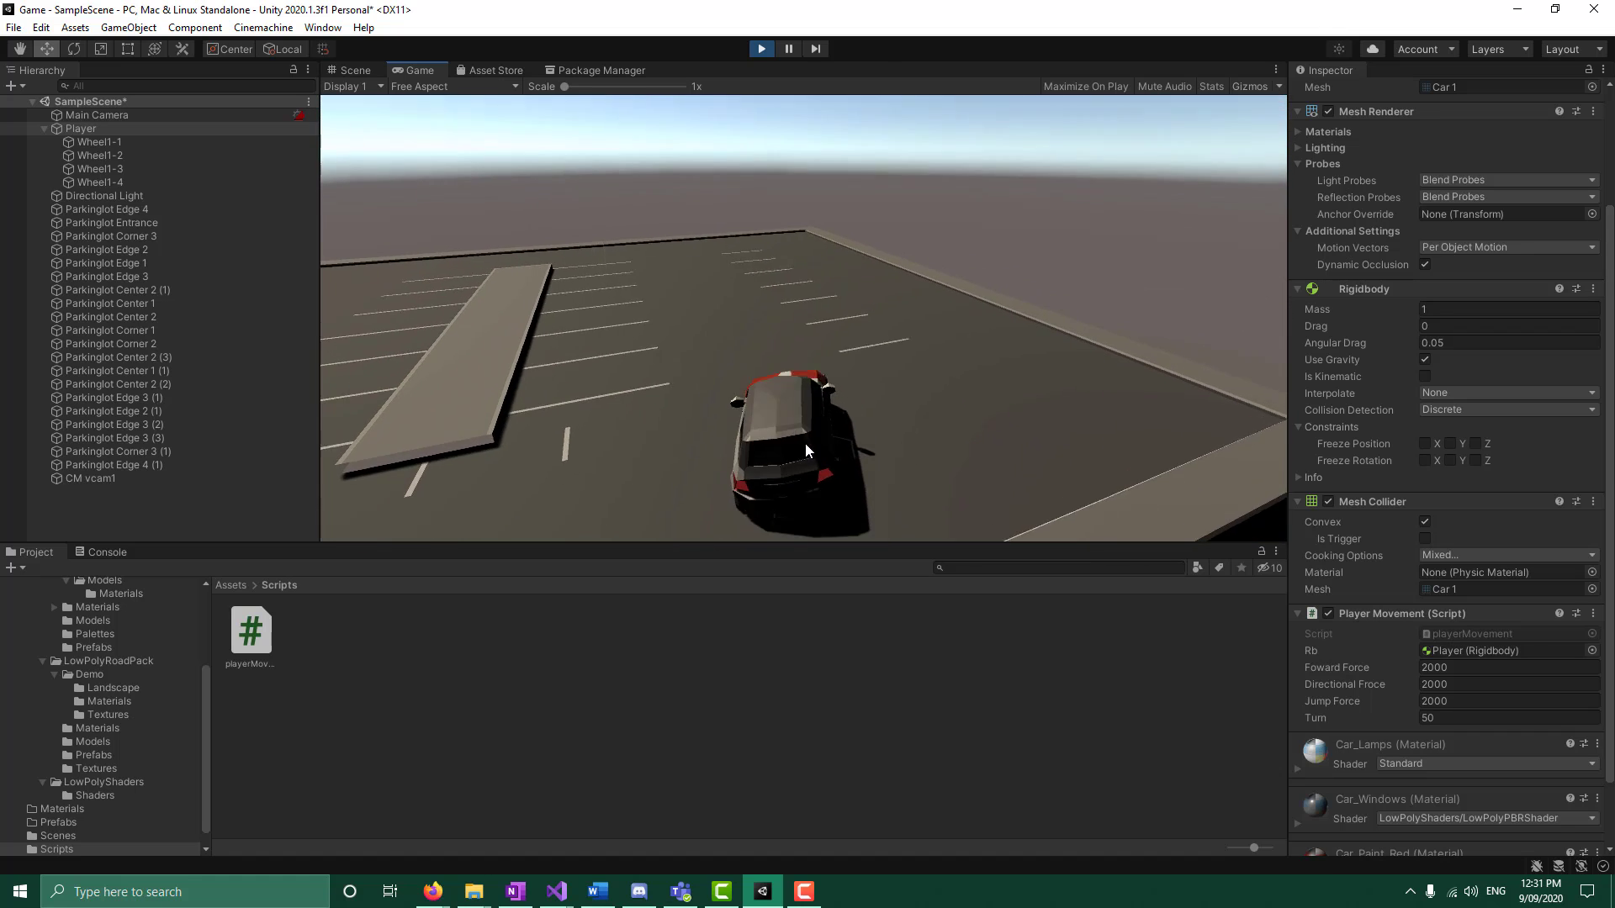
key("w")
key("d")
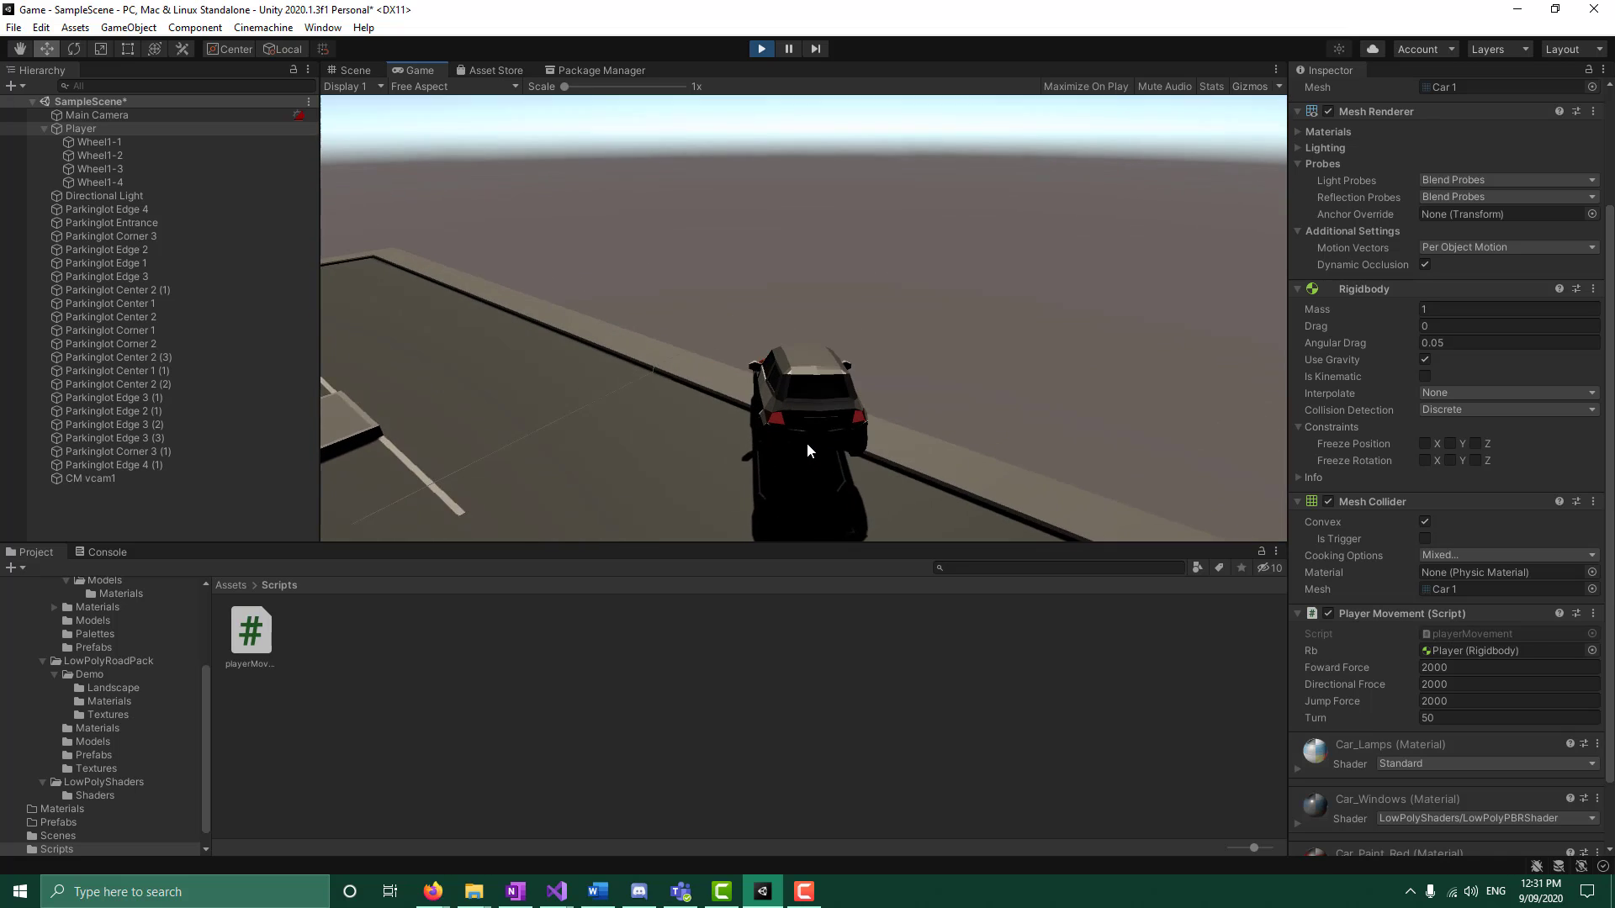
Test steering the car left at the parking lot's edge and end the play test
key("a")
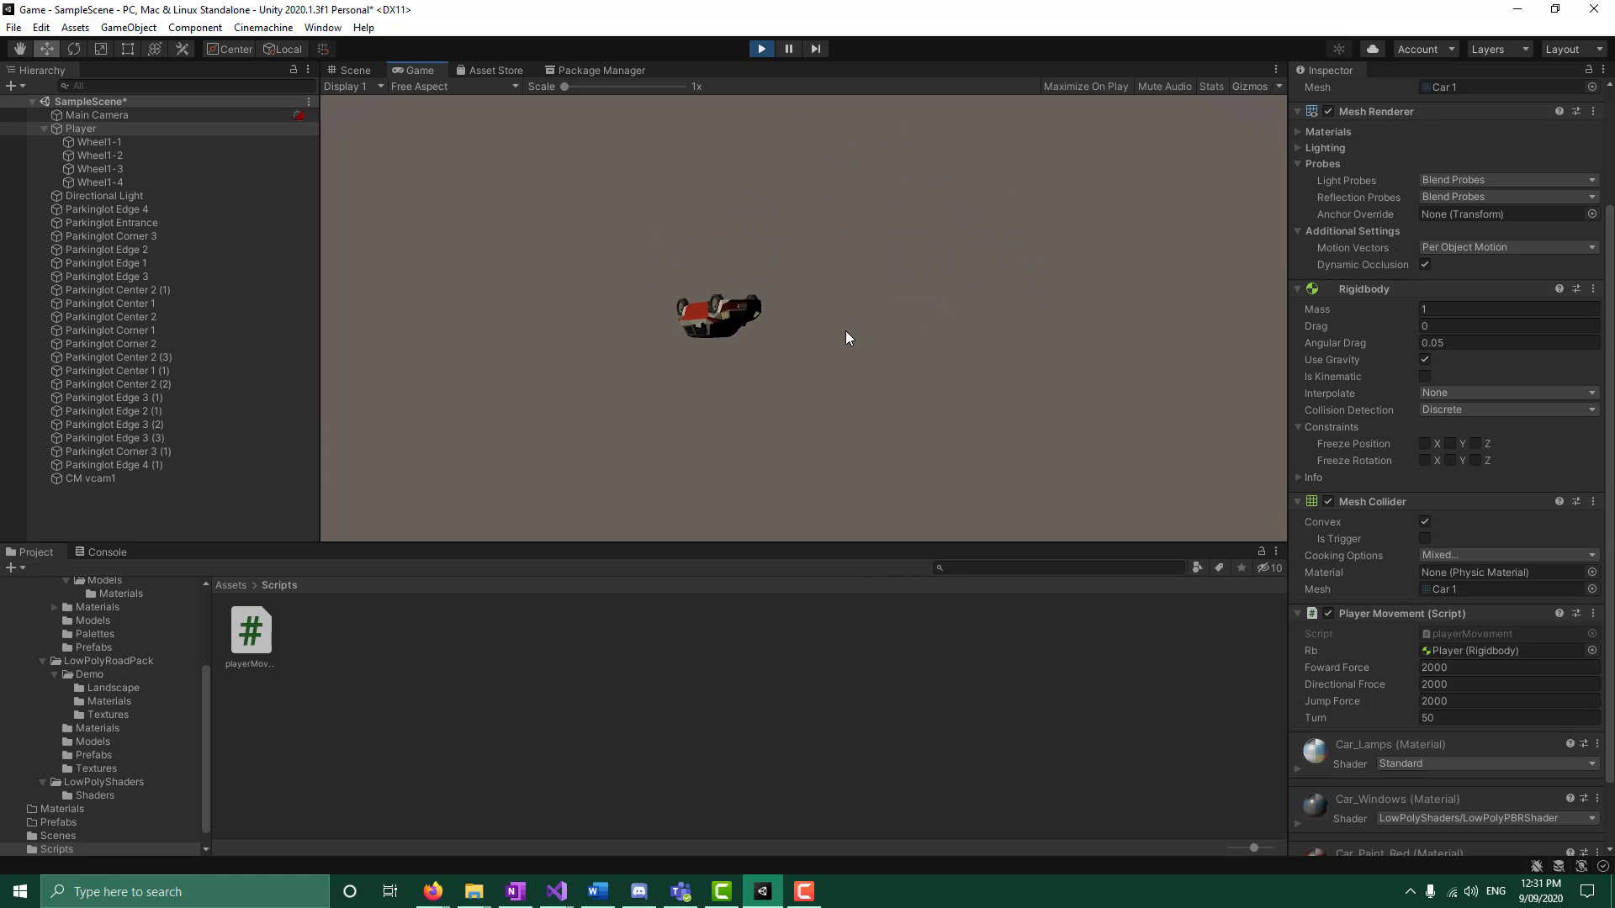
left_click(762, 49)
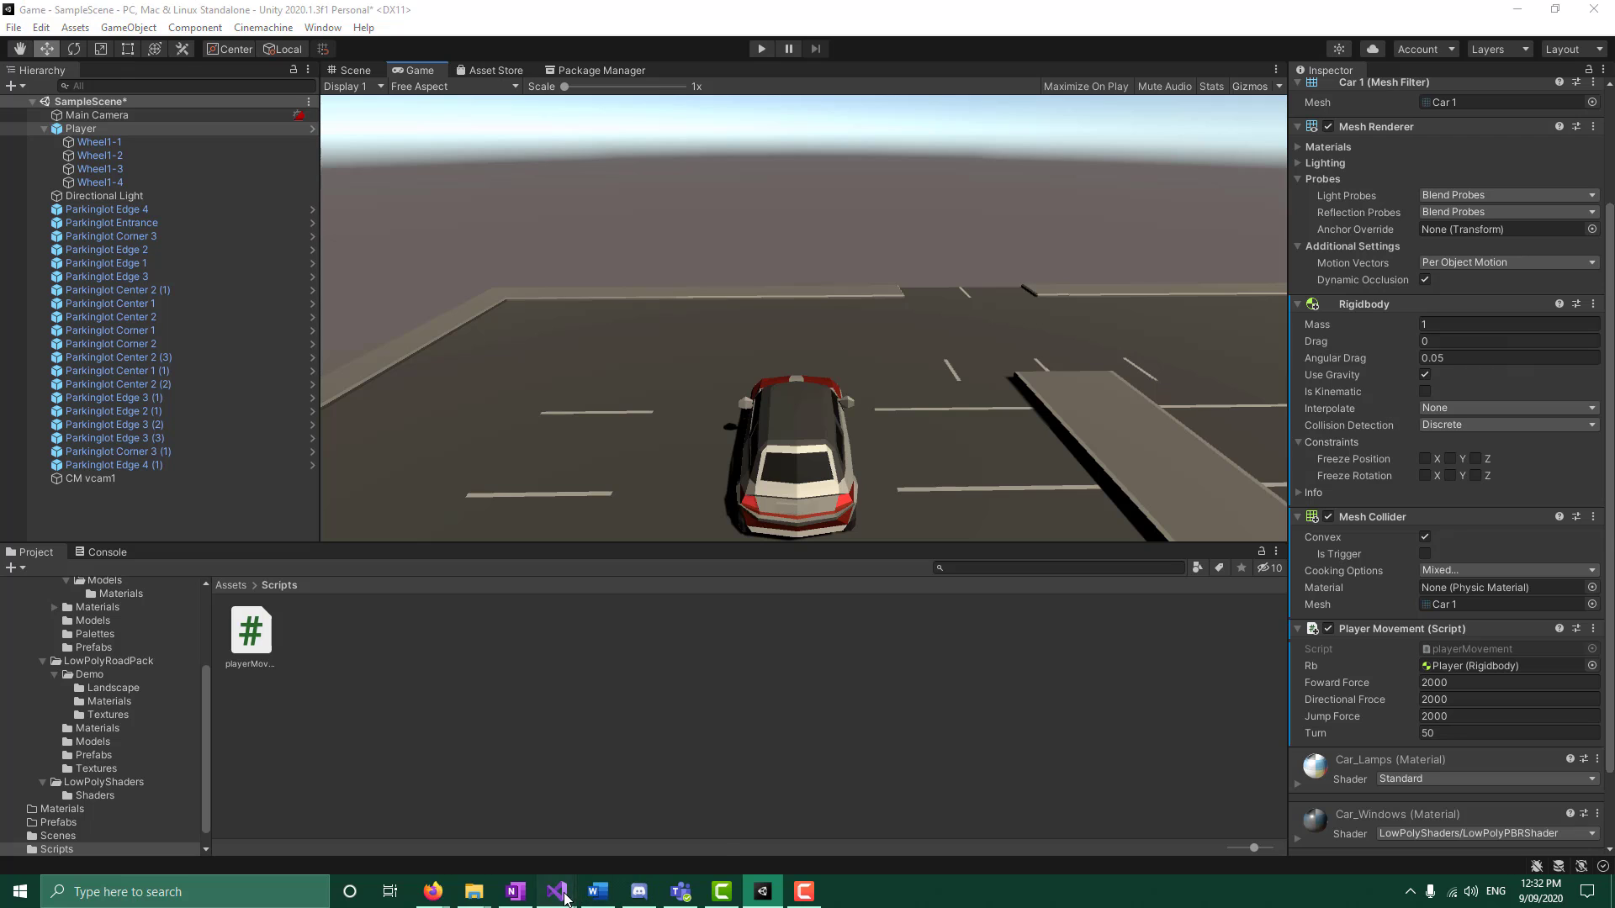
Switch to Visual Studio and review the transform.Rotate line in the "d" key block of playerMovement.cs
mouse_move(556, 892)
left_click(666, 820)
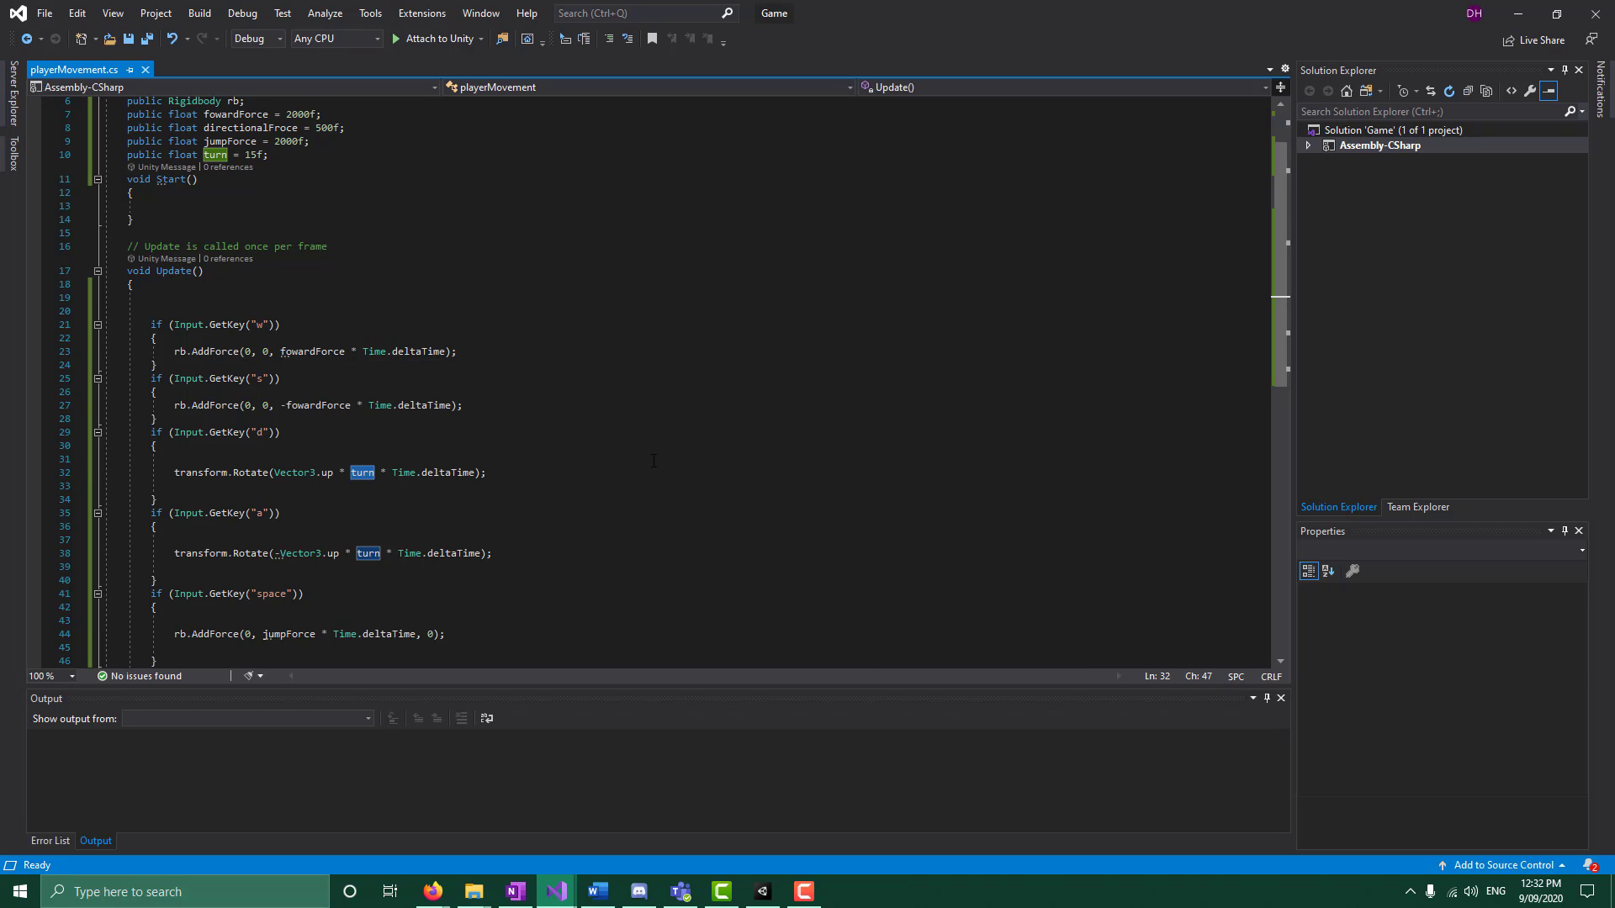
left_click(263, 459)
left_click(221, 473)
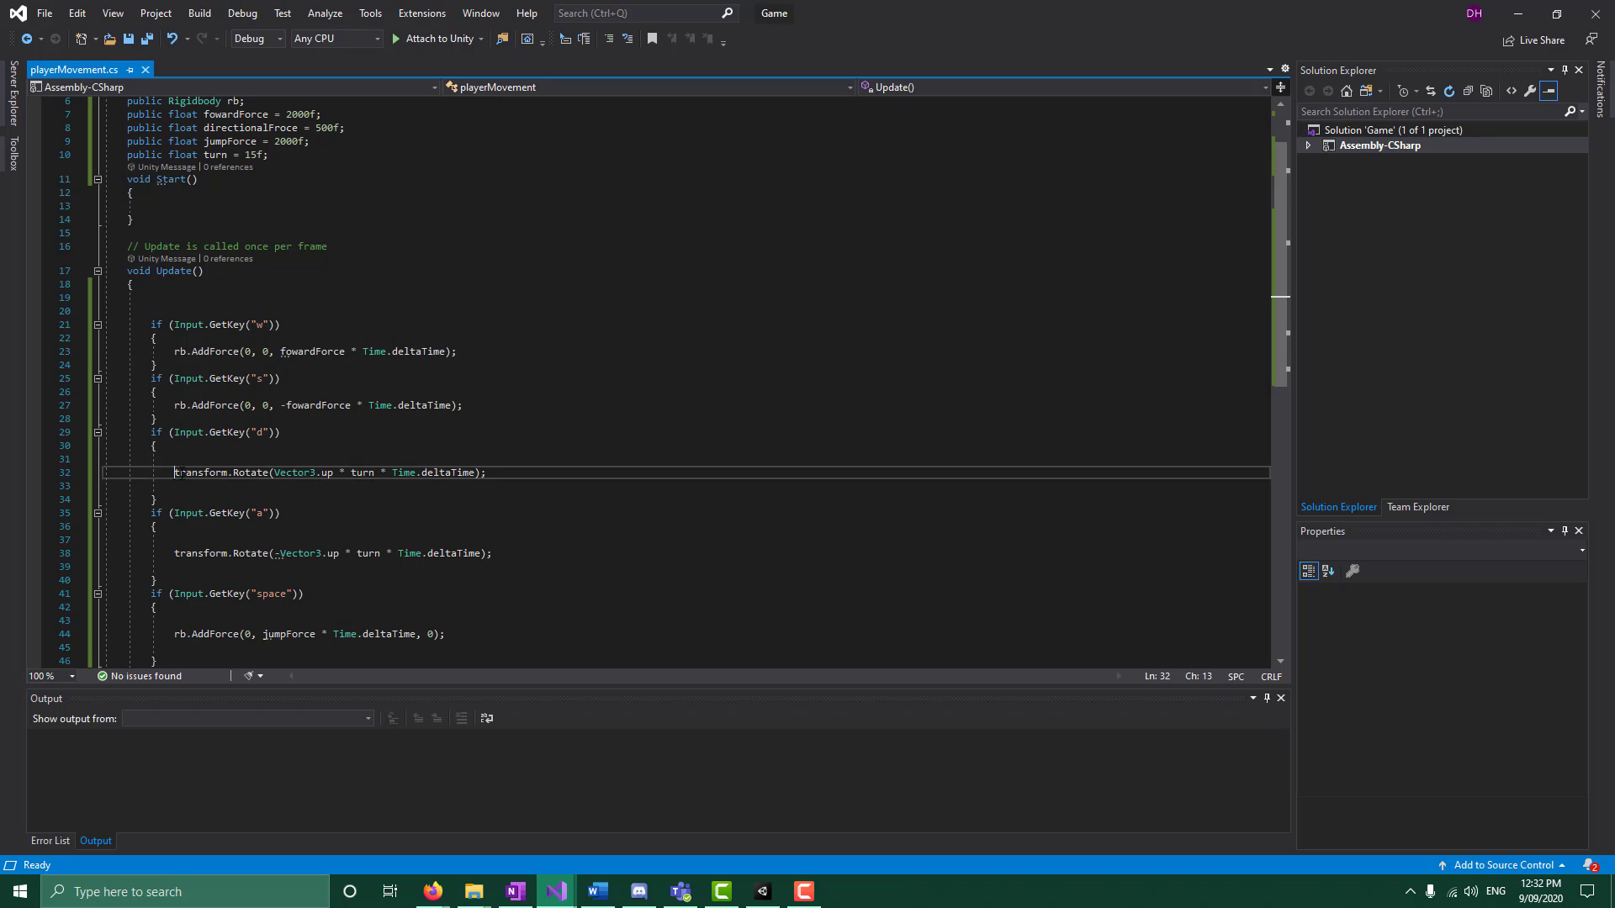
Switch back to Unity and review the Player's component settings, from its movement script up to its Transform
left_click(762, 890)
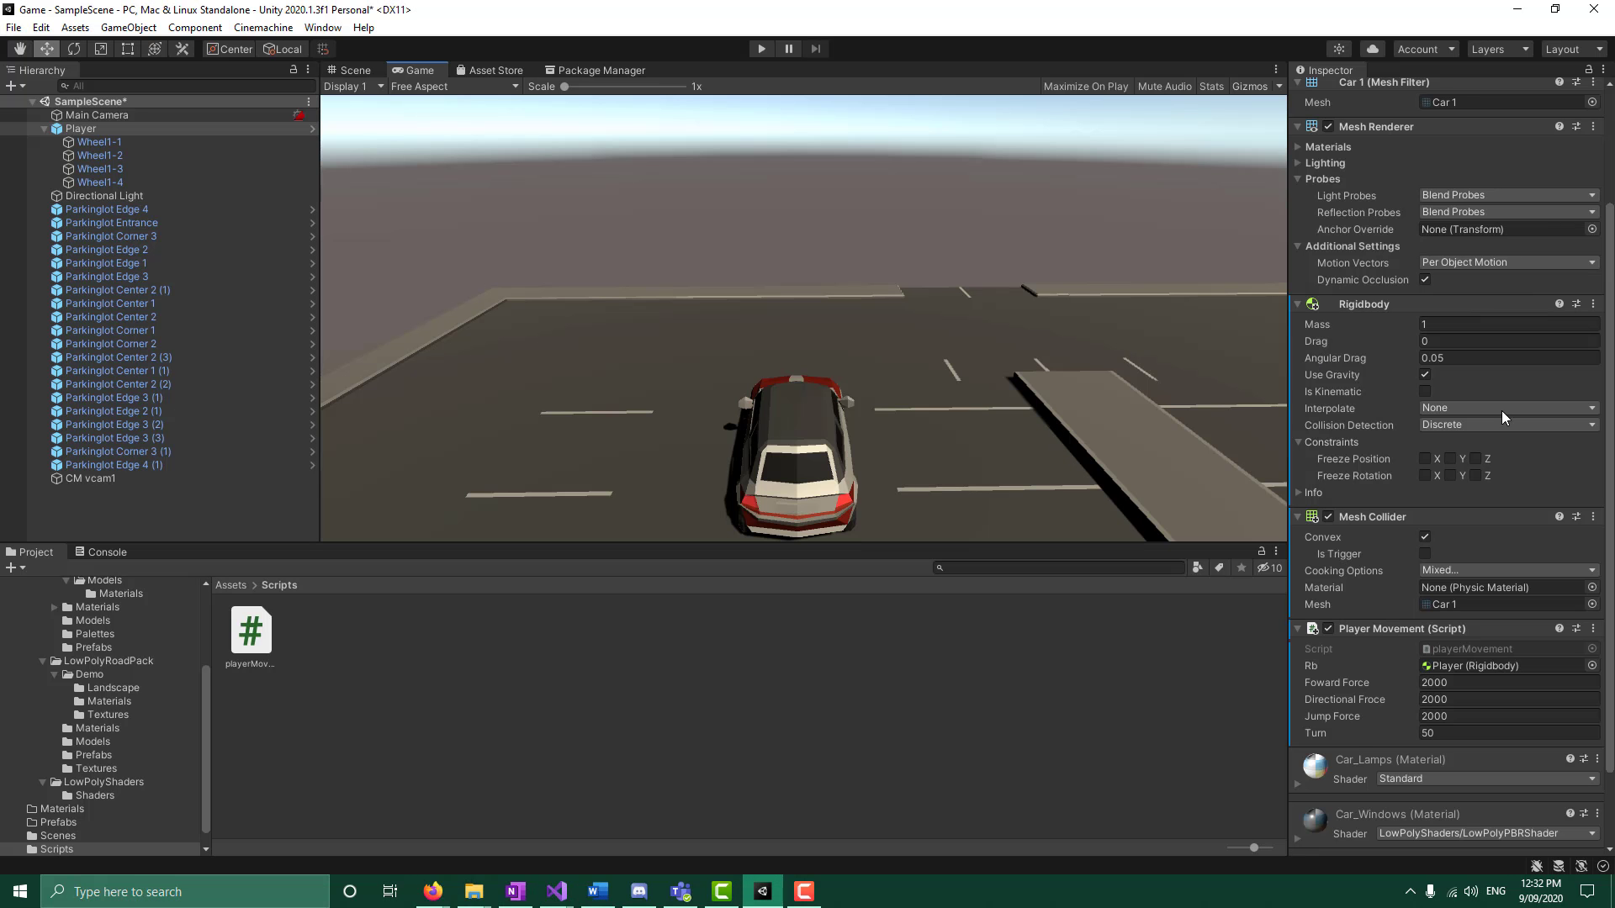
scroll(1427, 294, "up", 3)
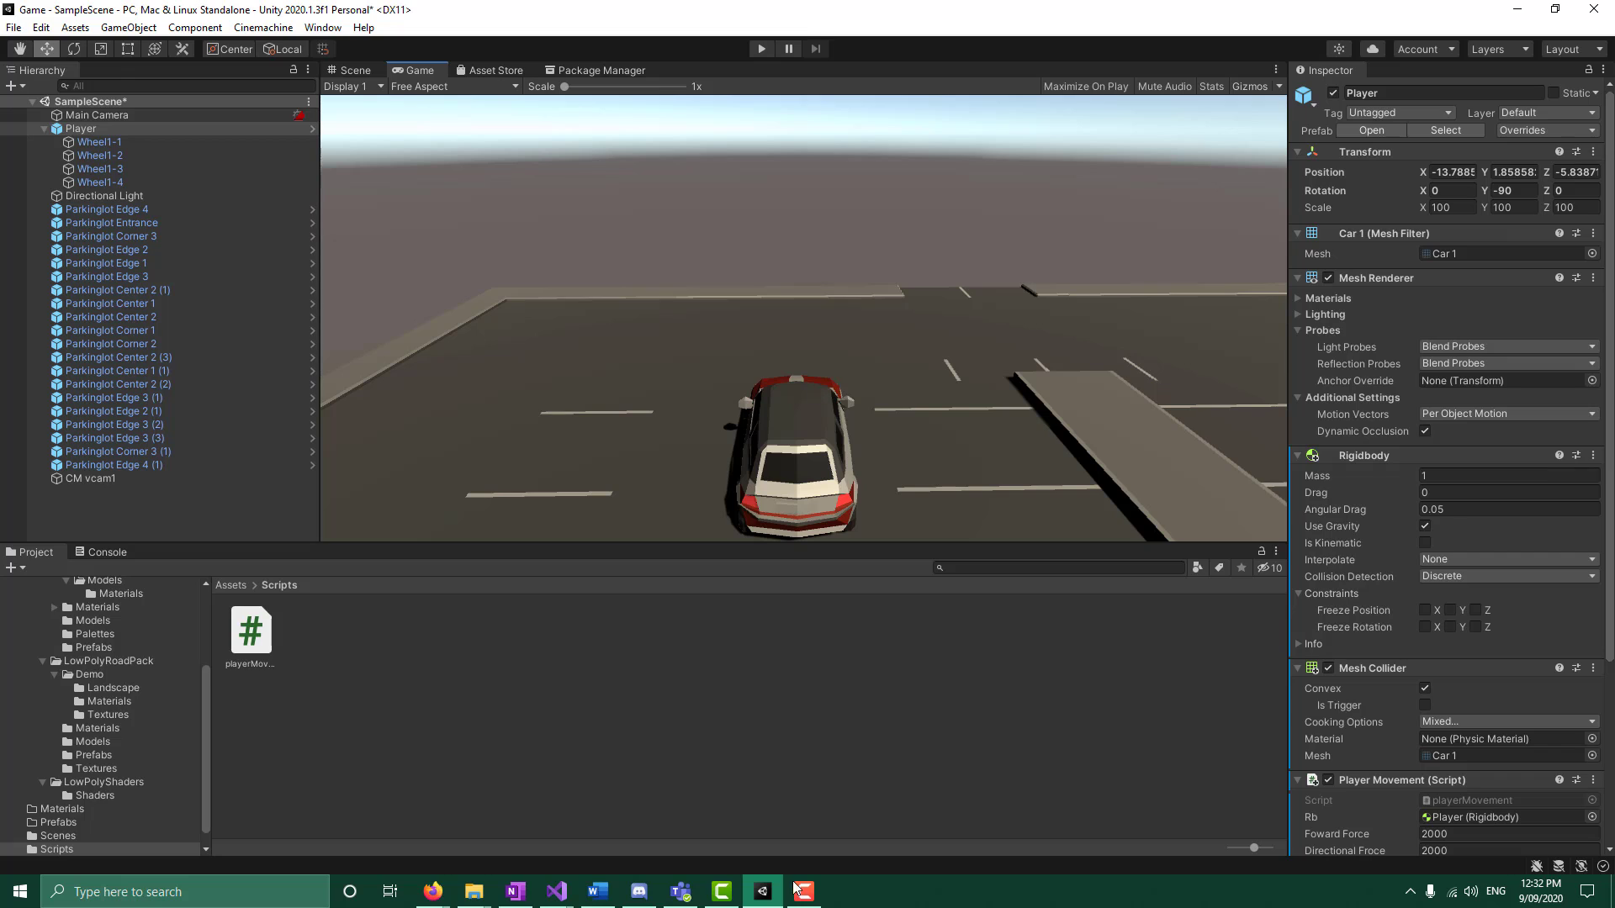
mouse_move(737, 894)
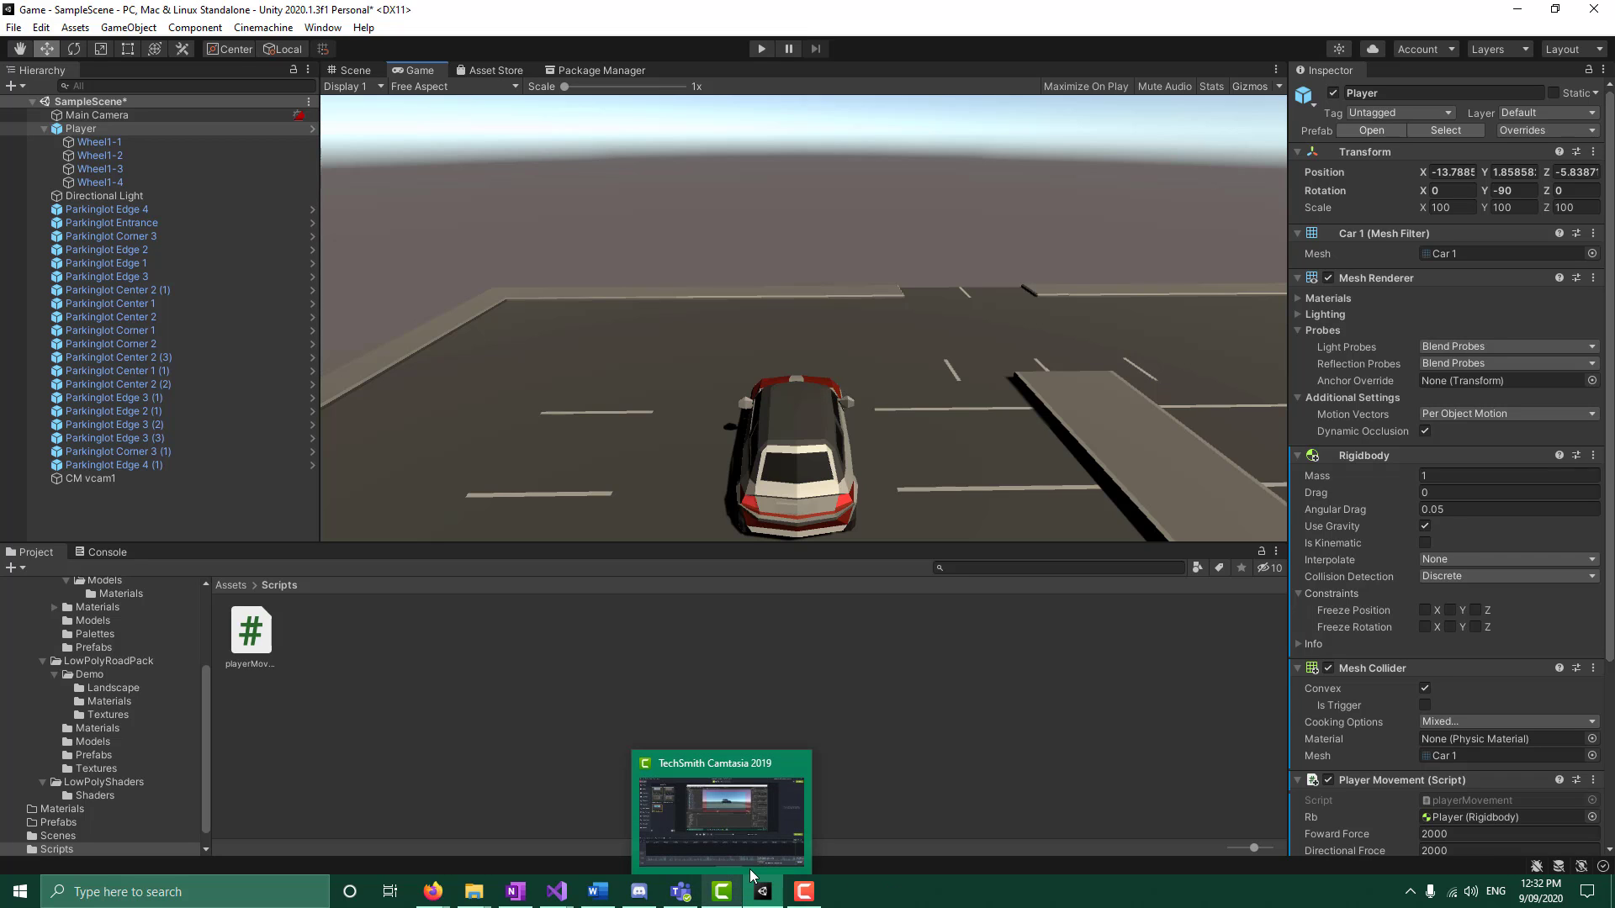